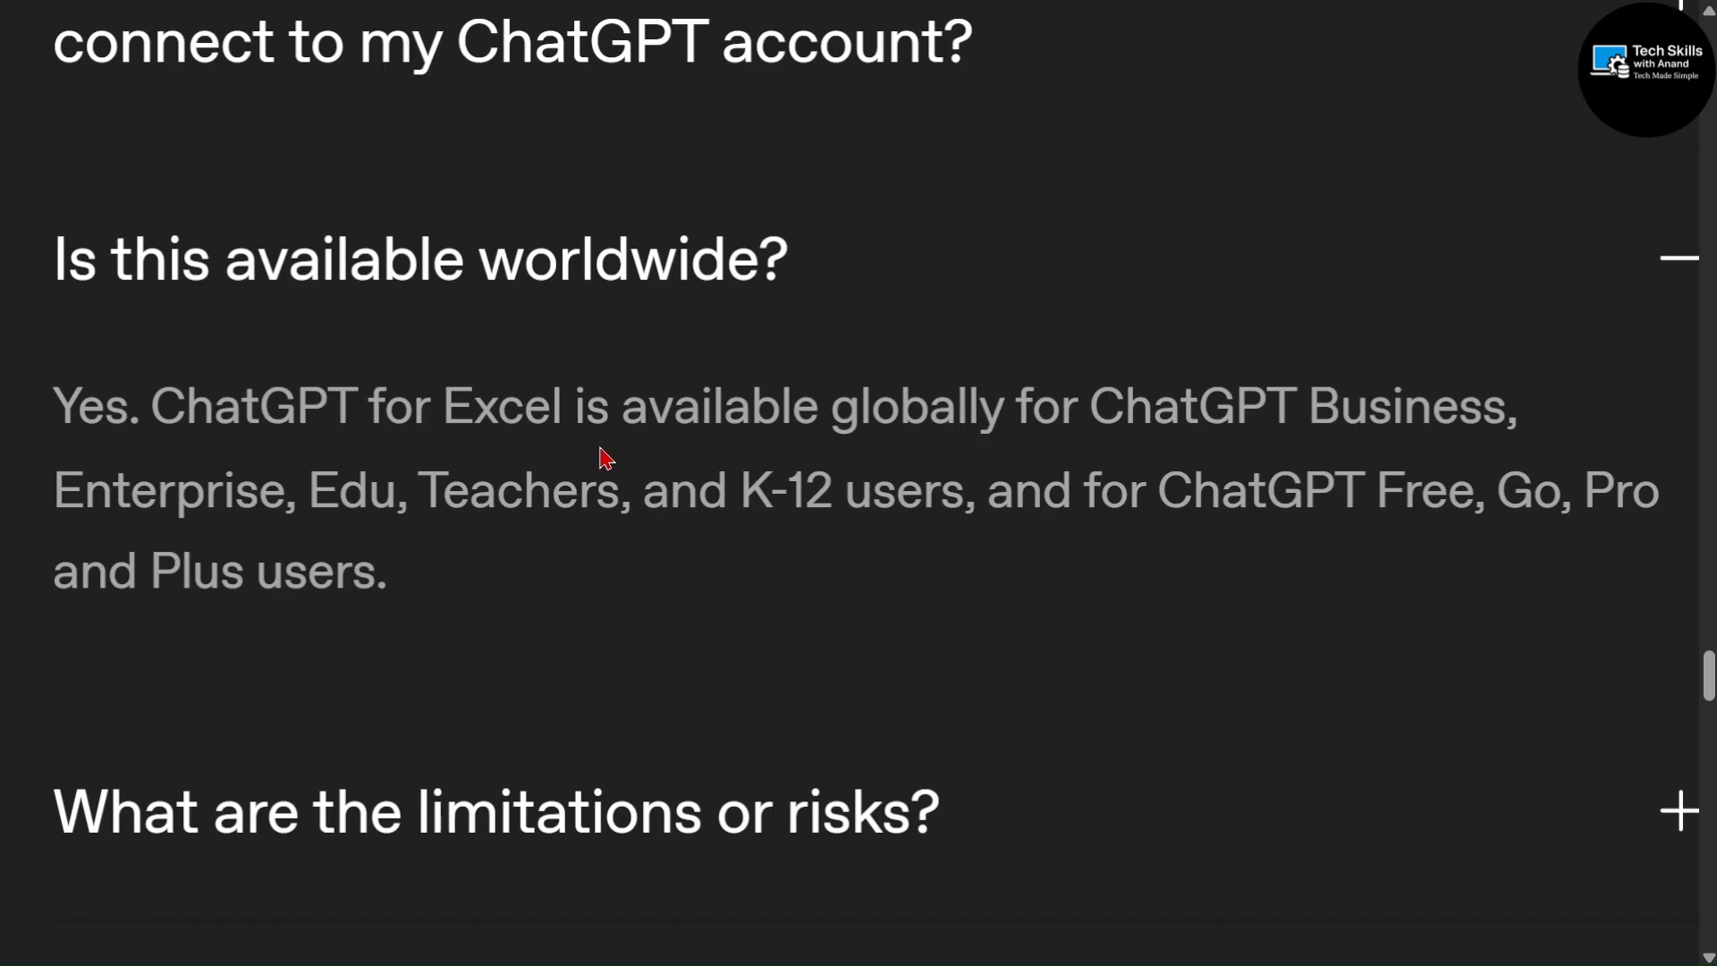
{"action": "triple_click", "coordinate": [809, 414]}
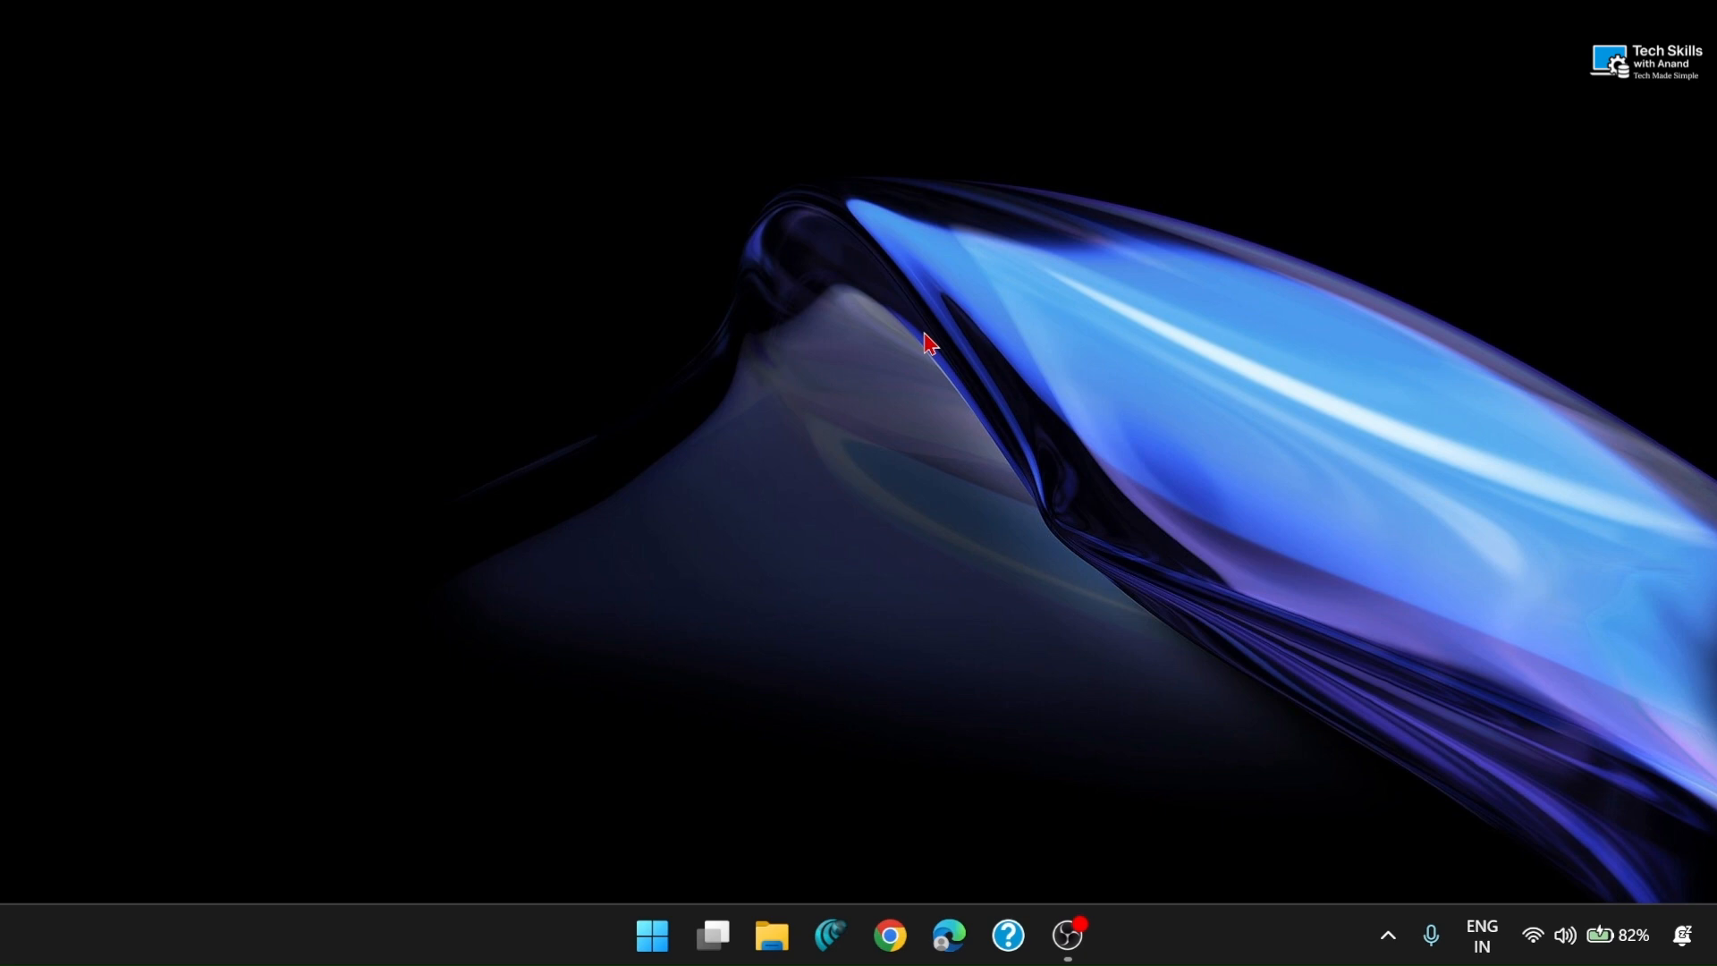
- Launch Excel and create a blank workbook
{"action": "key", "text": "super"}
{"action": "type", "text": "exce"}
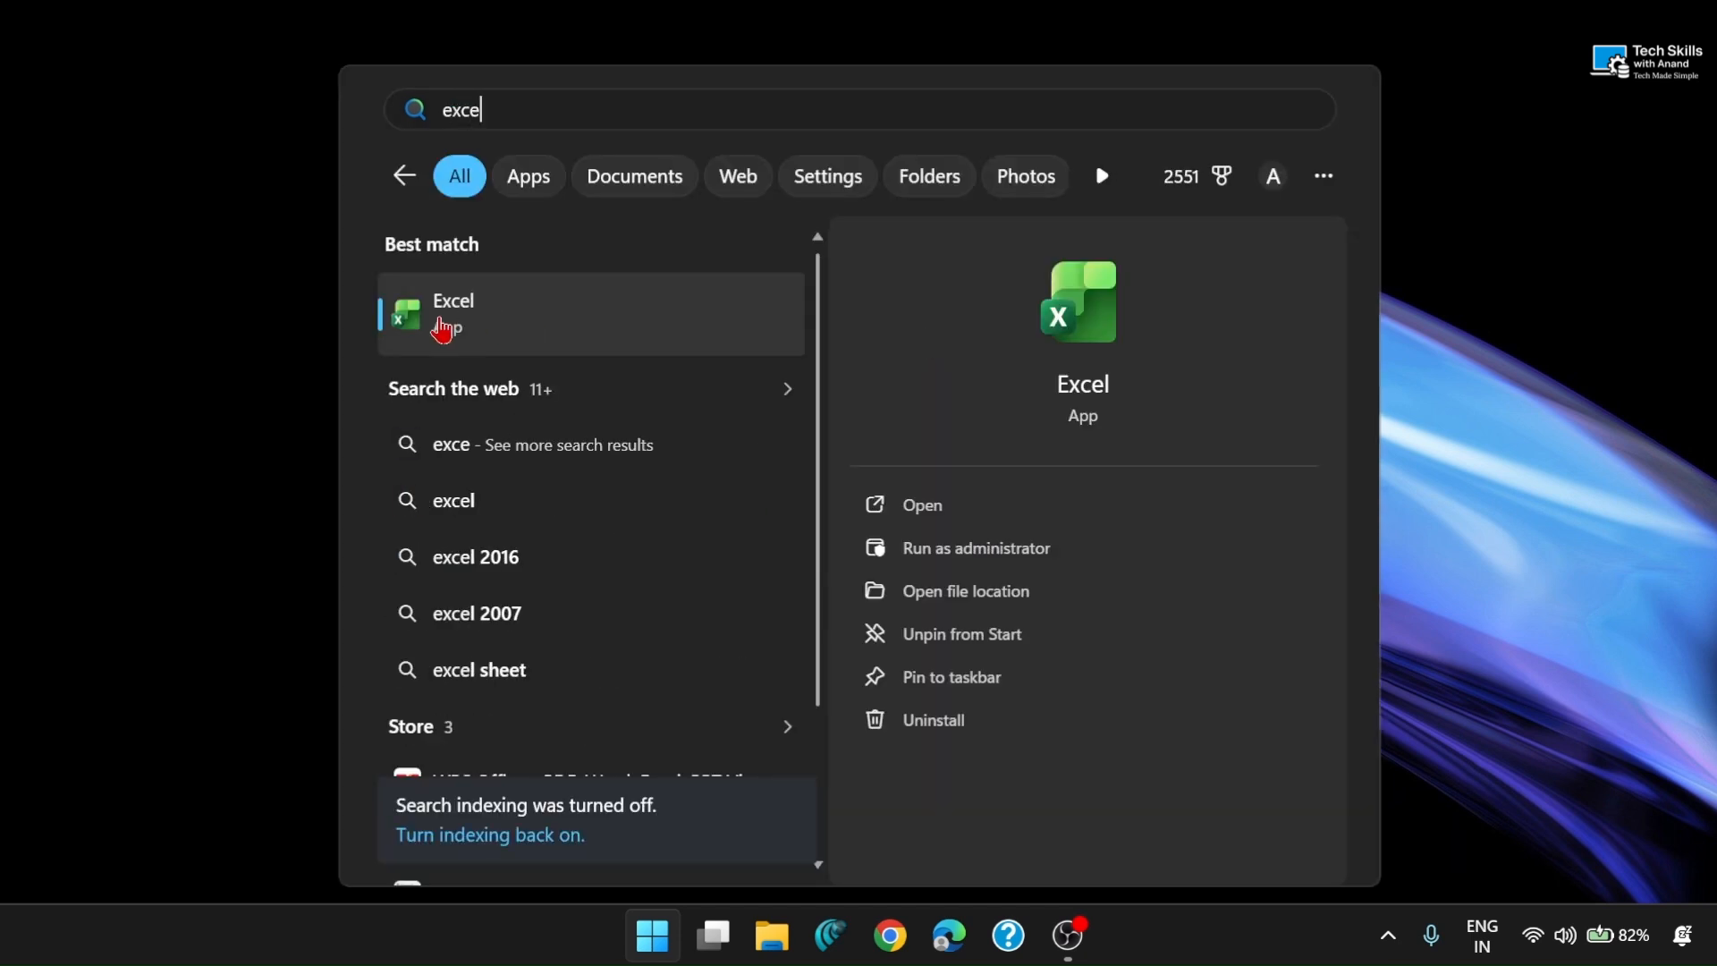
{"action": "left_click", "coordinate": [557, 330]}
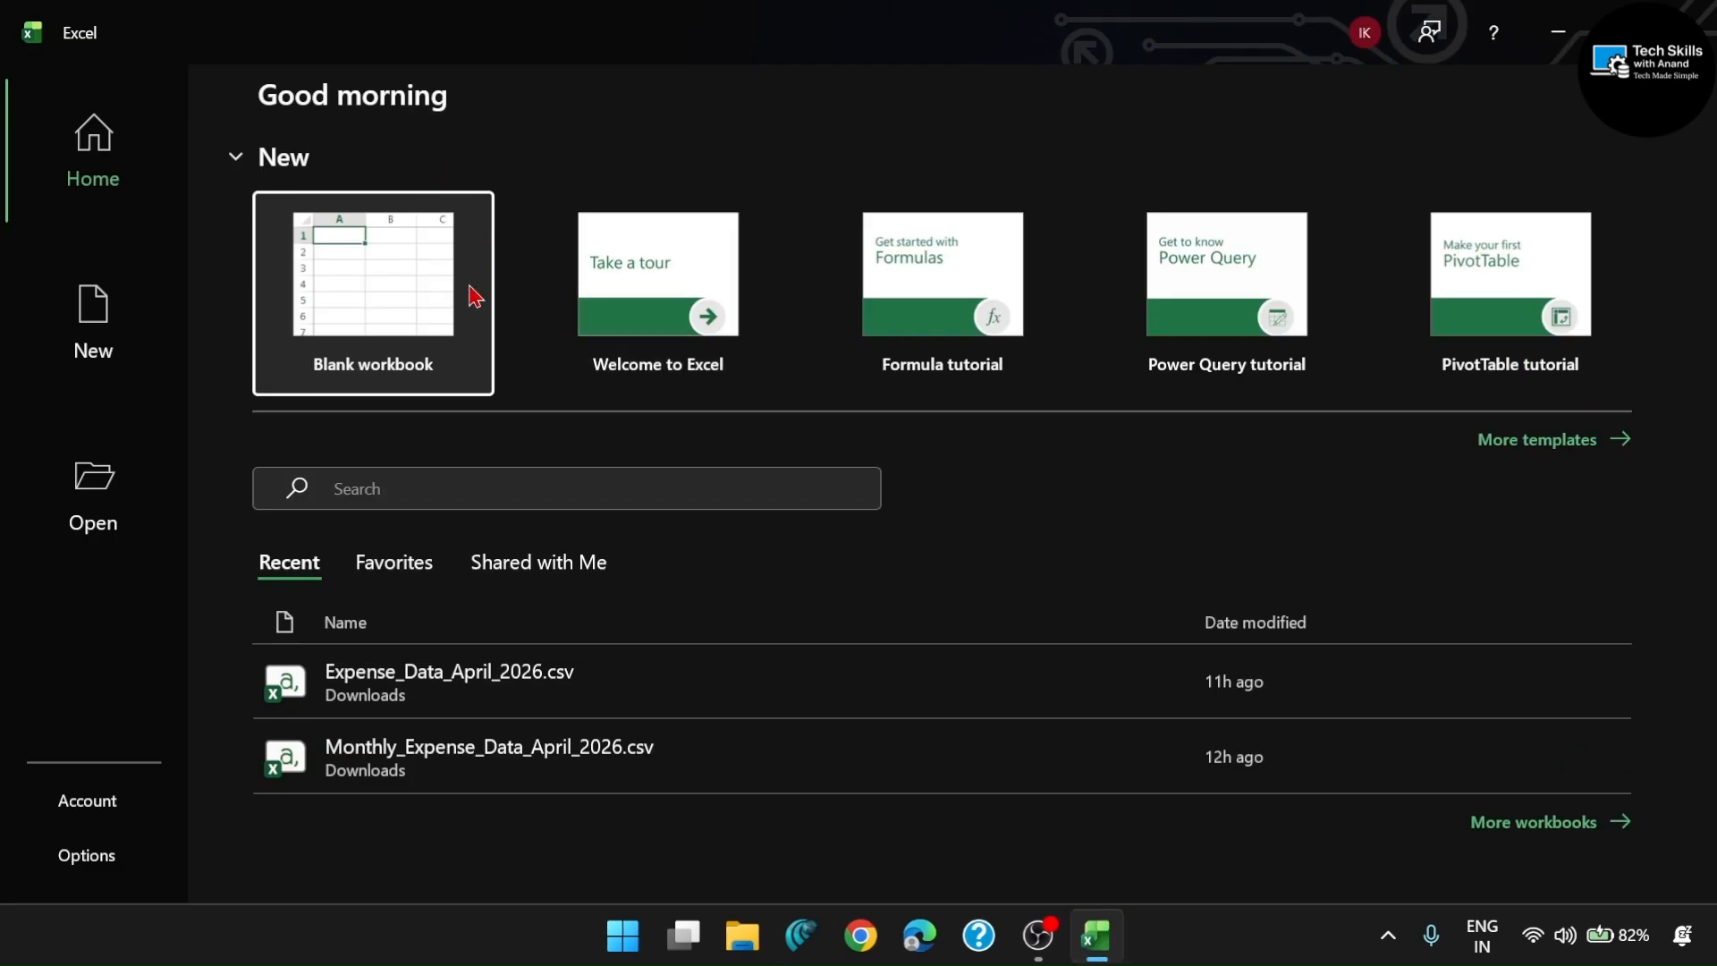
{"action": "left_click", "coordinate": [398, 319]}
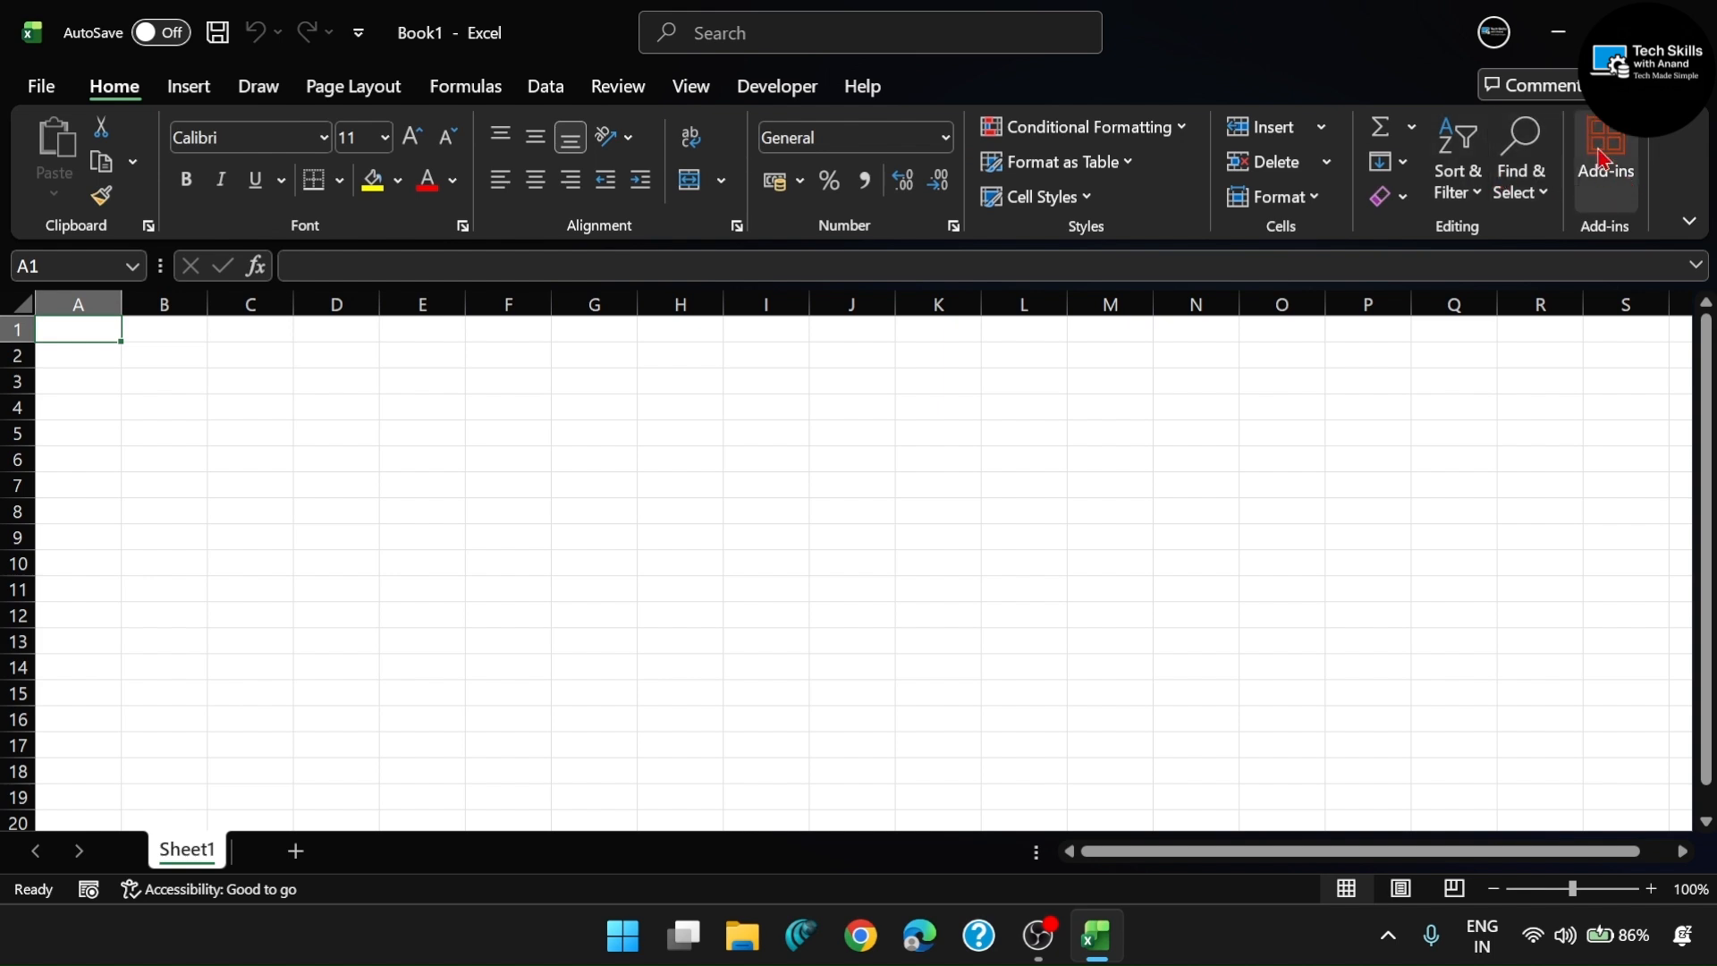
- Find the ChatGPT add-in by OpenAI, add it to Excel and accept its license terms
{"action": "left_click", "coordinate": [1608, 198]}
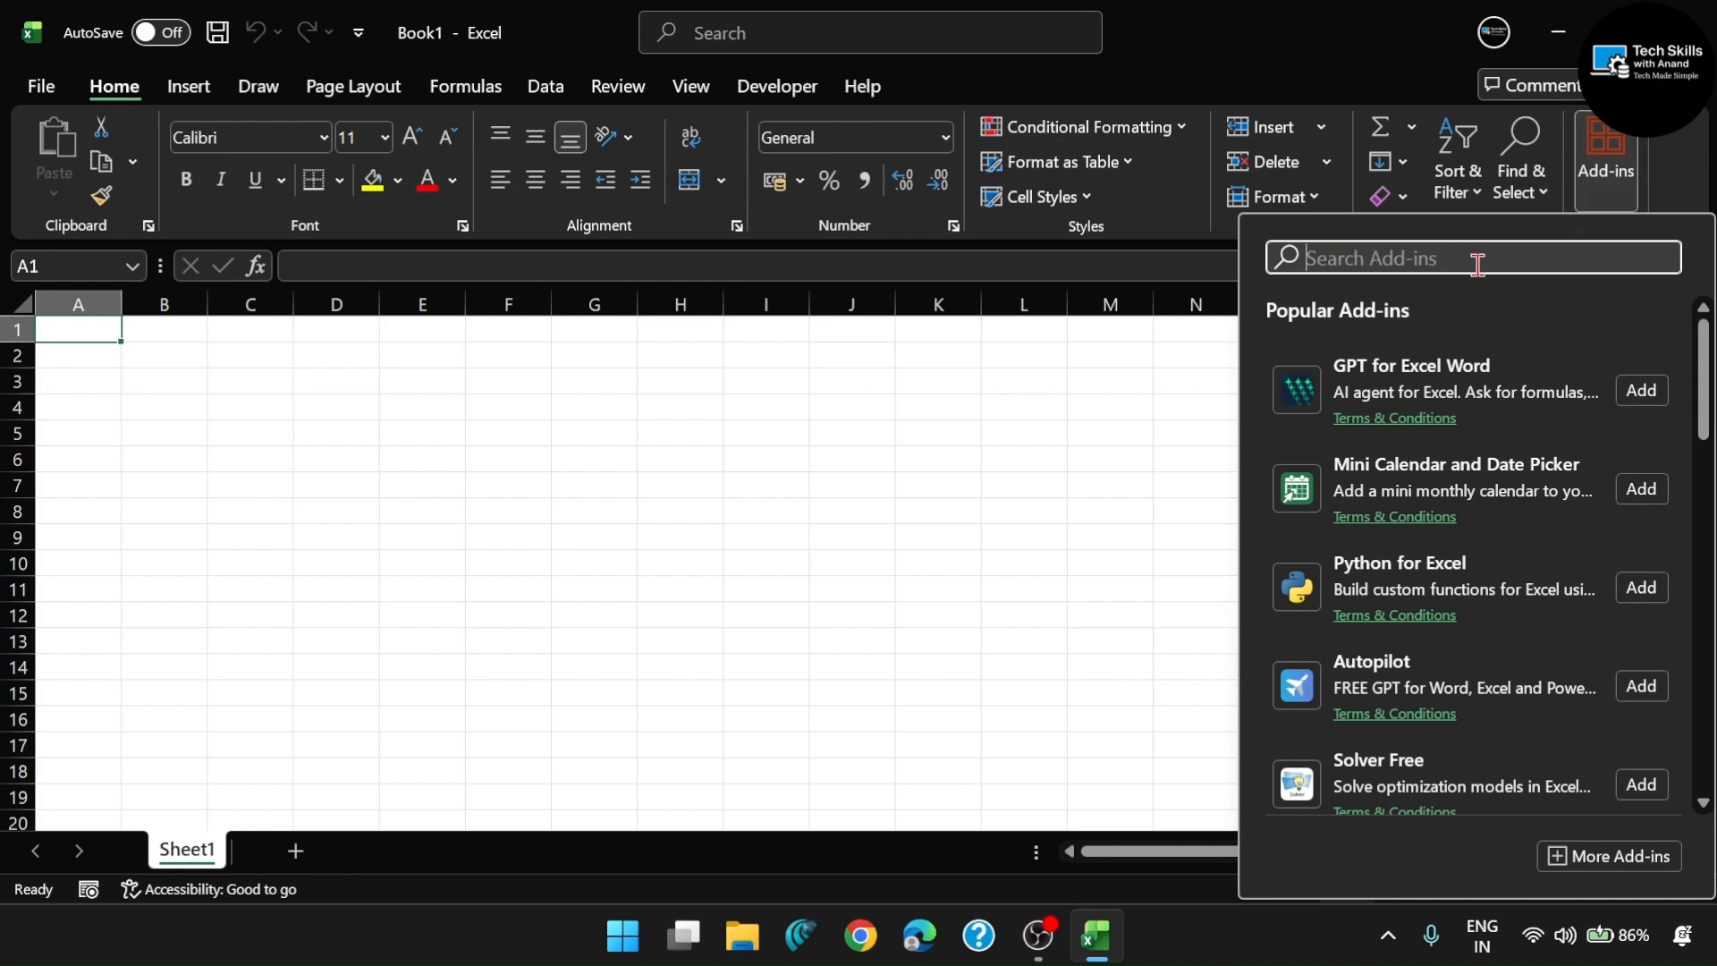
{"action": "type", "text": "Chat"}
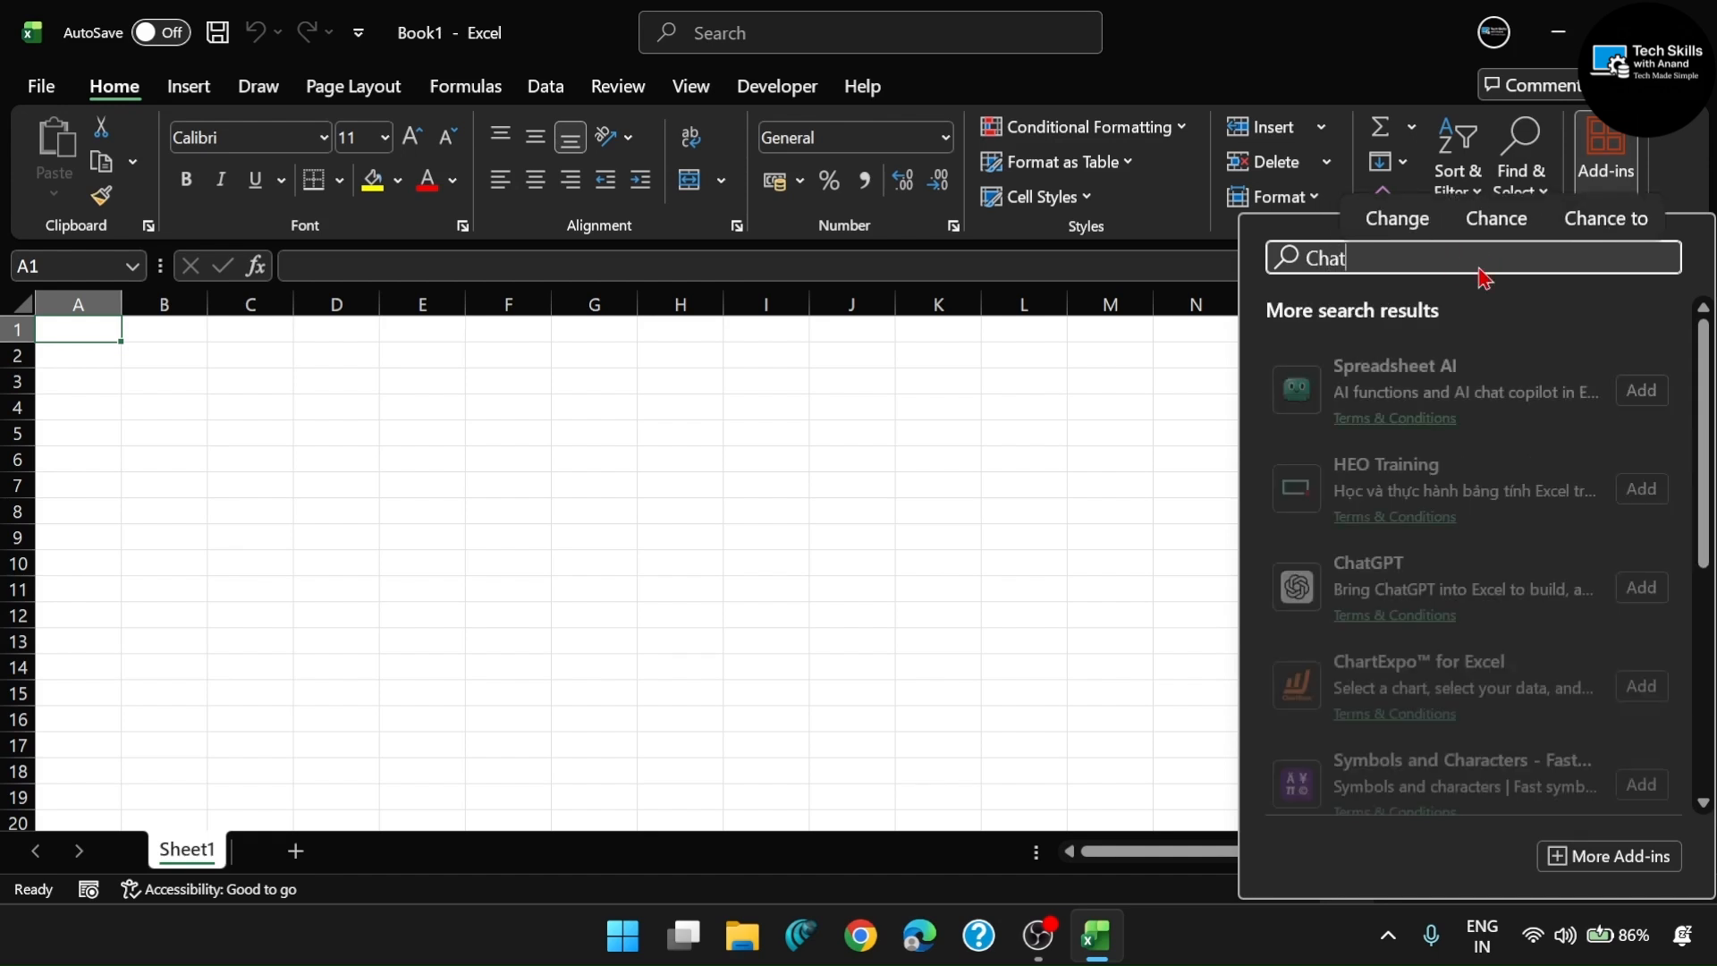
{"action": "type", "text": "Gpt"}
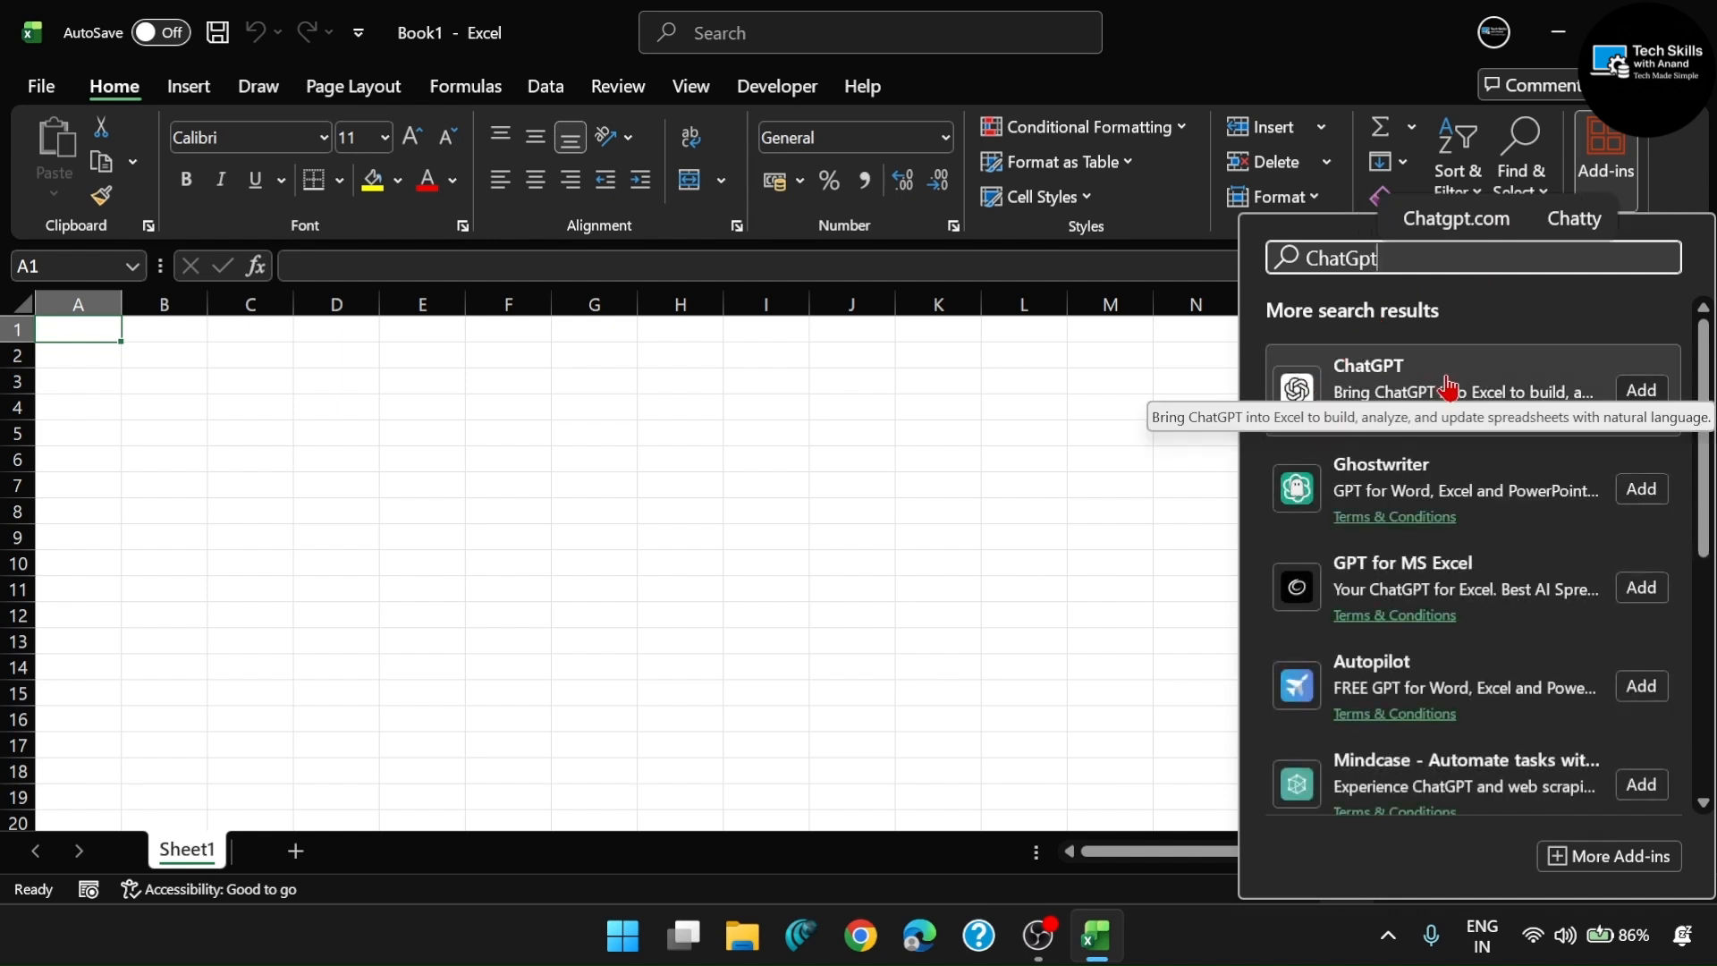
{"action": "left_click", "coordinate": [1364, 394]}
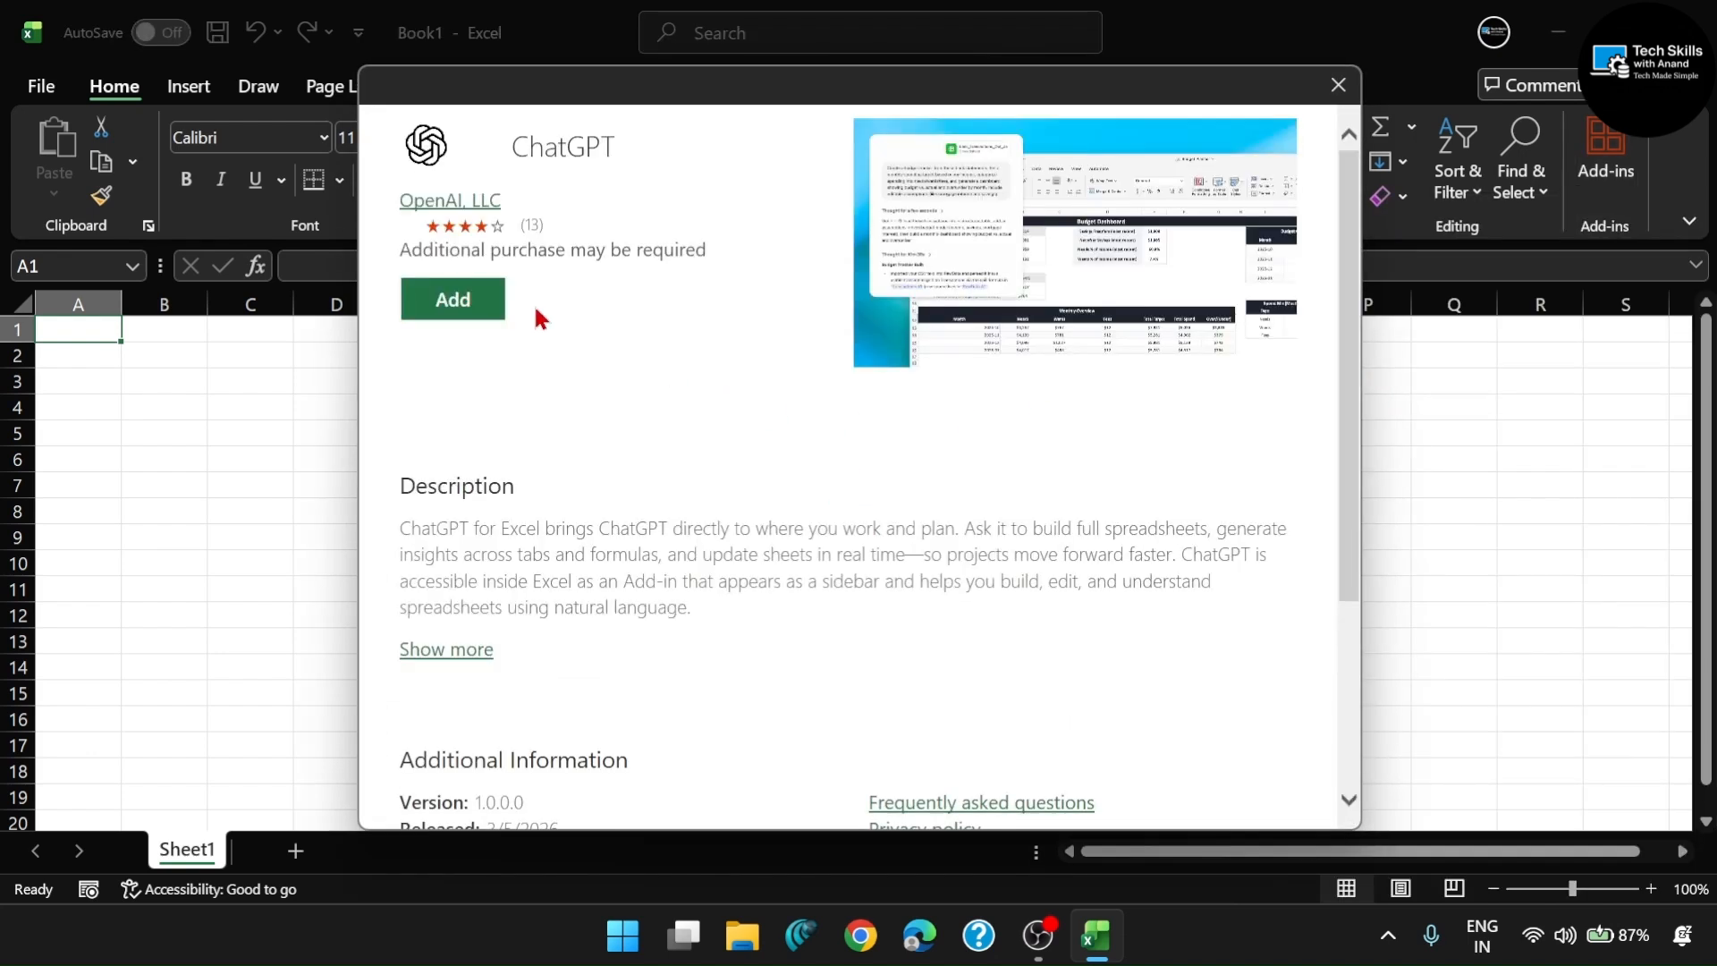
{"action": "left_click", "coordinate": [456, 301]}
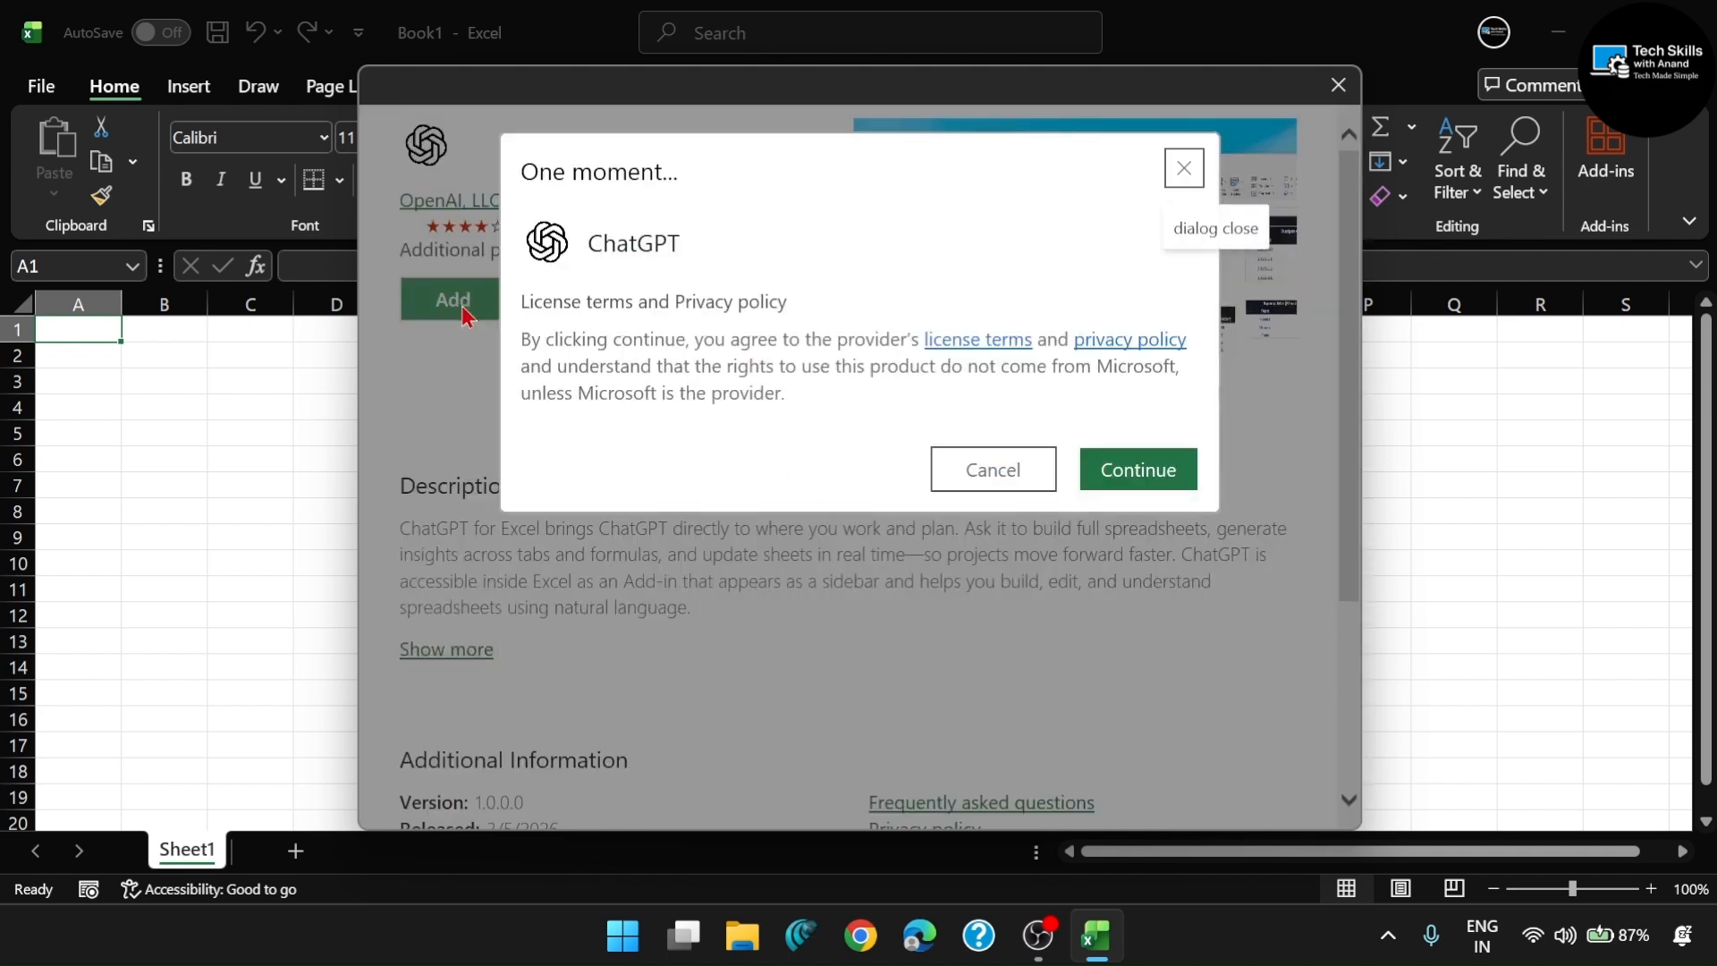
{"action": "left_click", "coordinate": [1124, 481]}
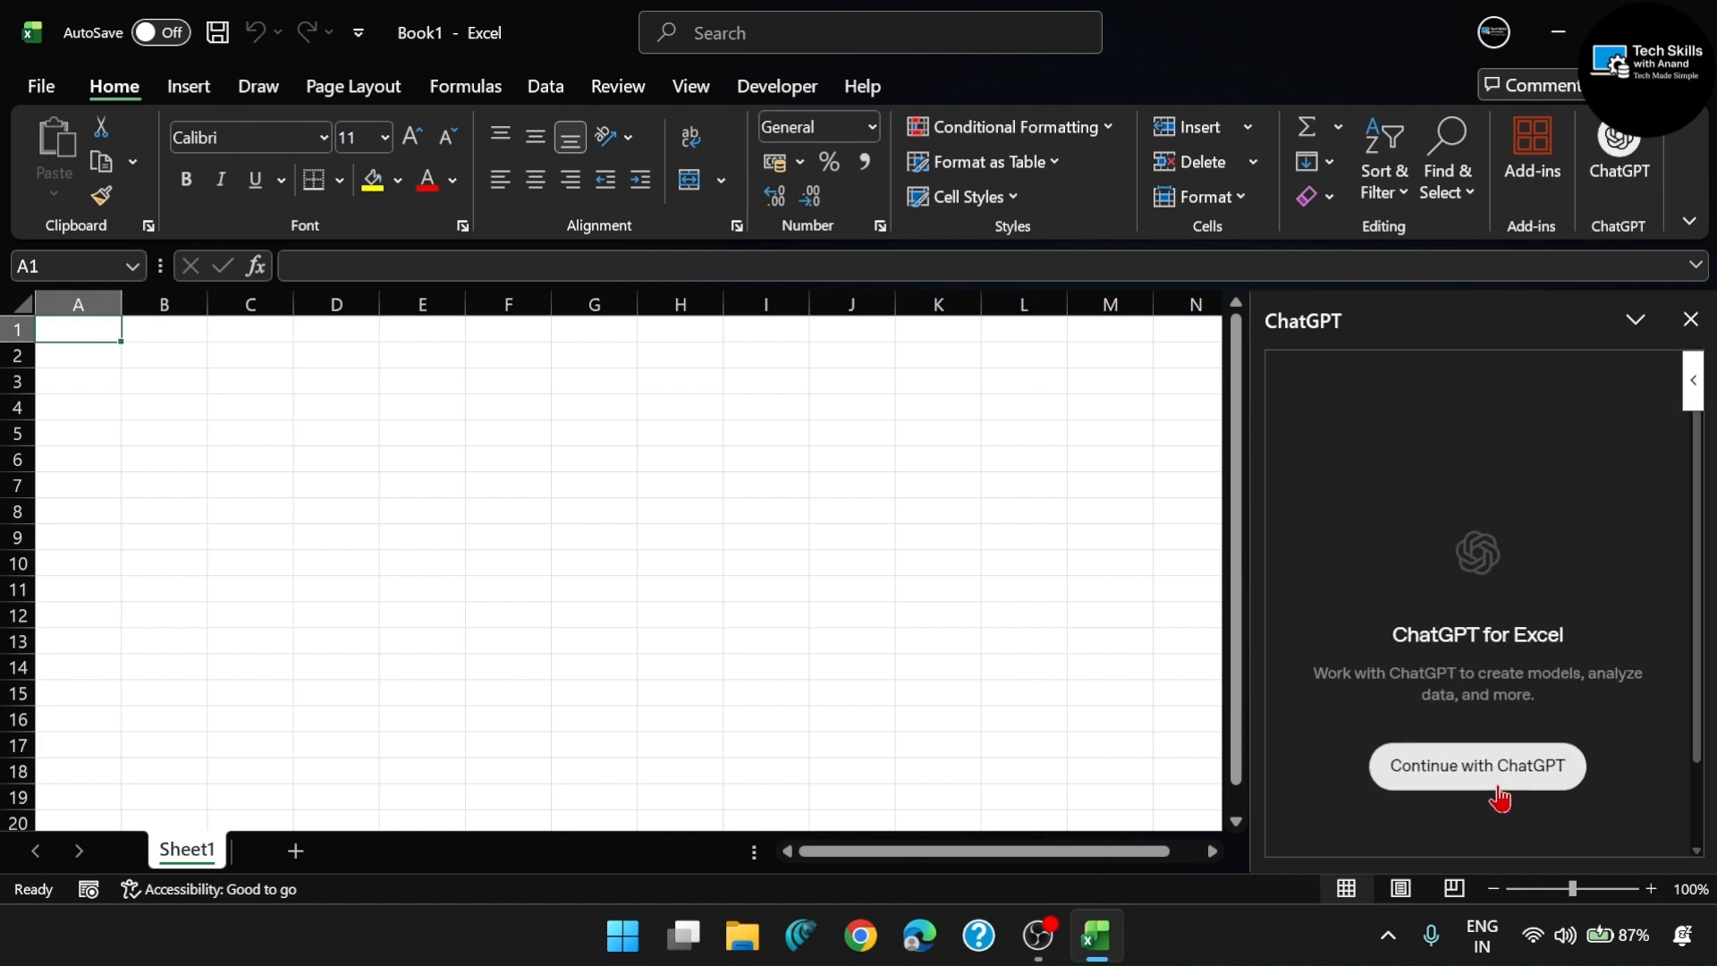
- Start signing in to ChatGPT for Excel and look over the available sign-in methods
{"action": "left_click", "coordinate": [1499, 797]}
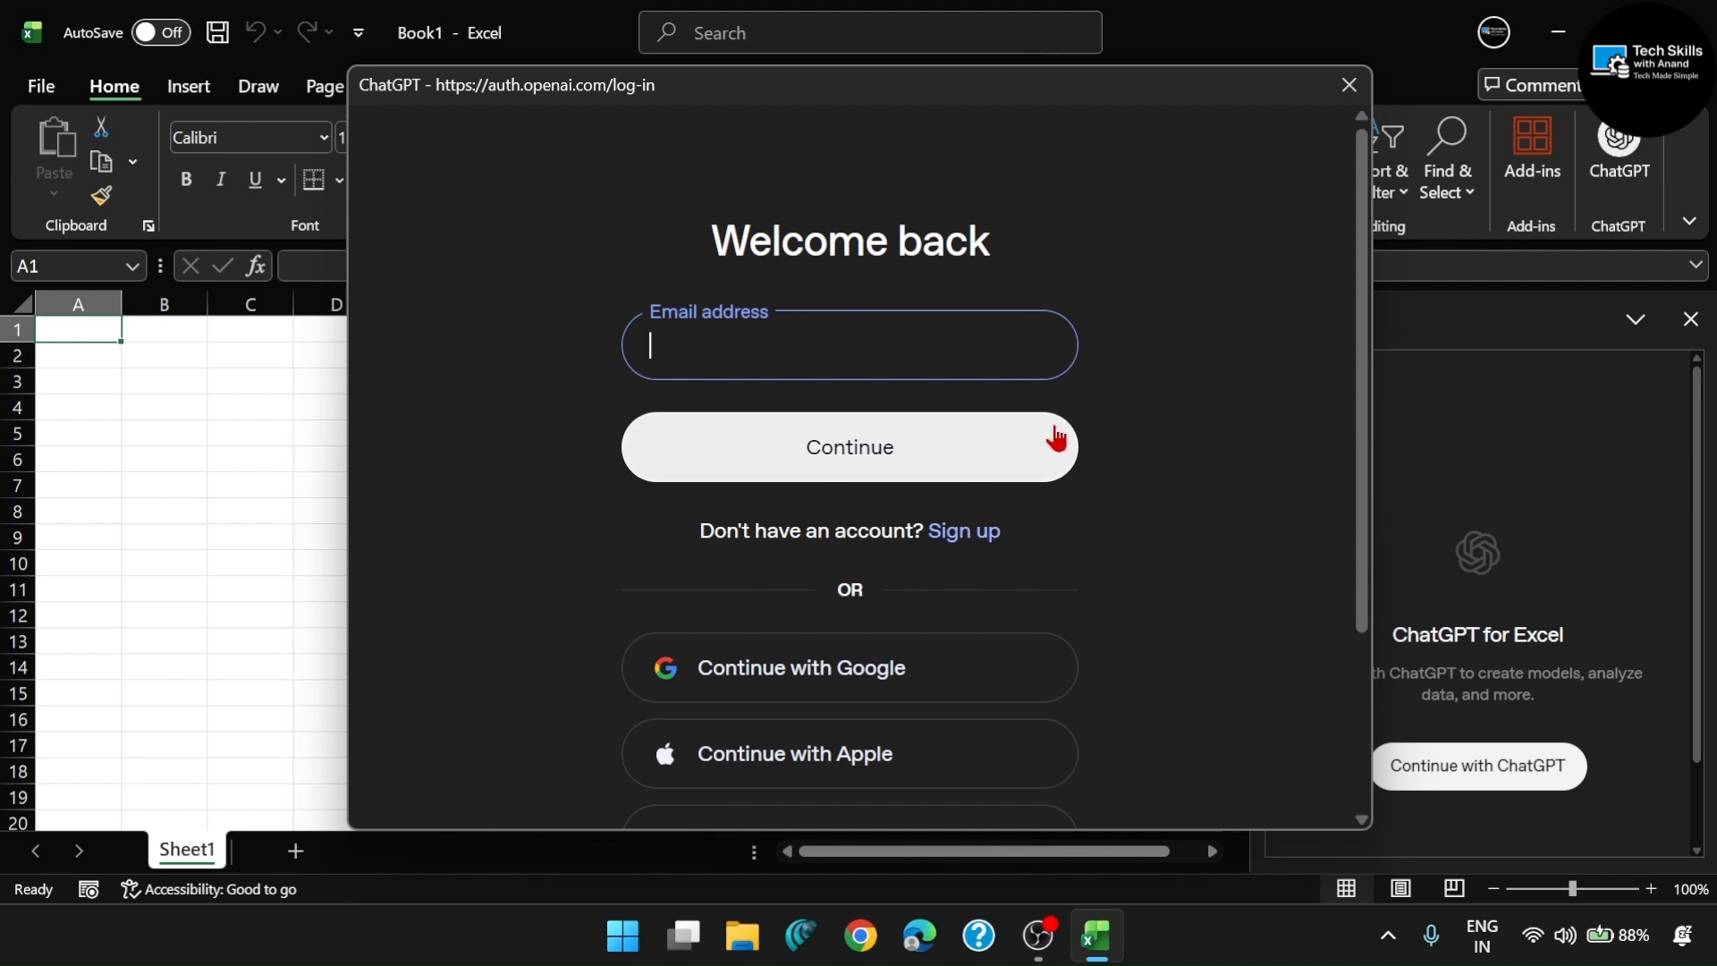
{"action": "scroll", "coordinate": [828, 505], "scroll_direction": "down", "scroll_amount": 3}
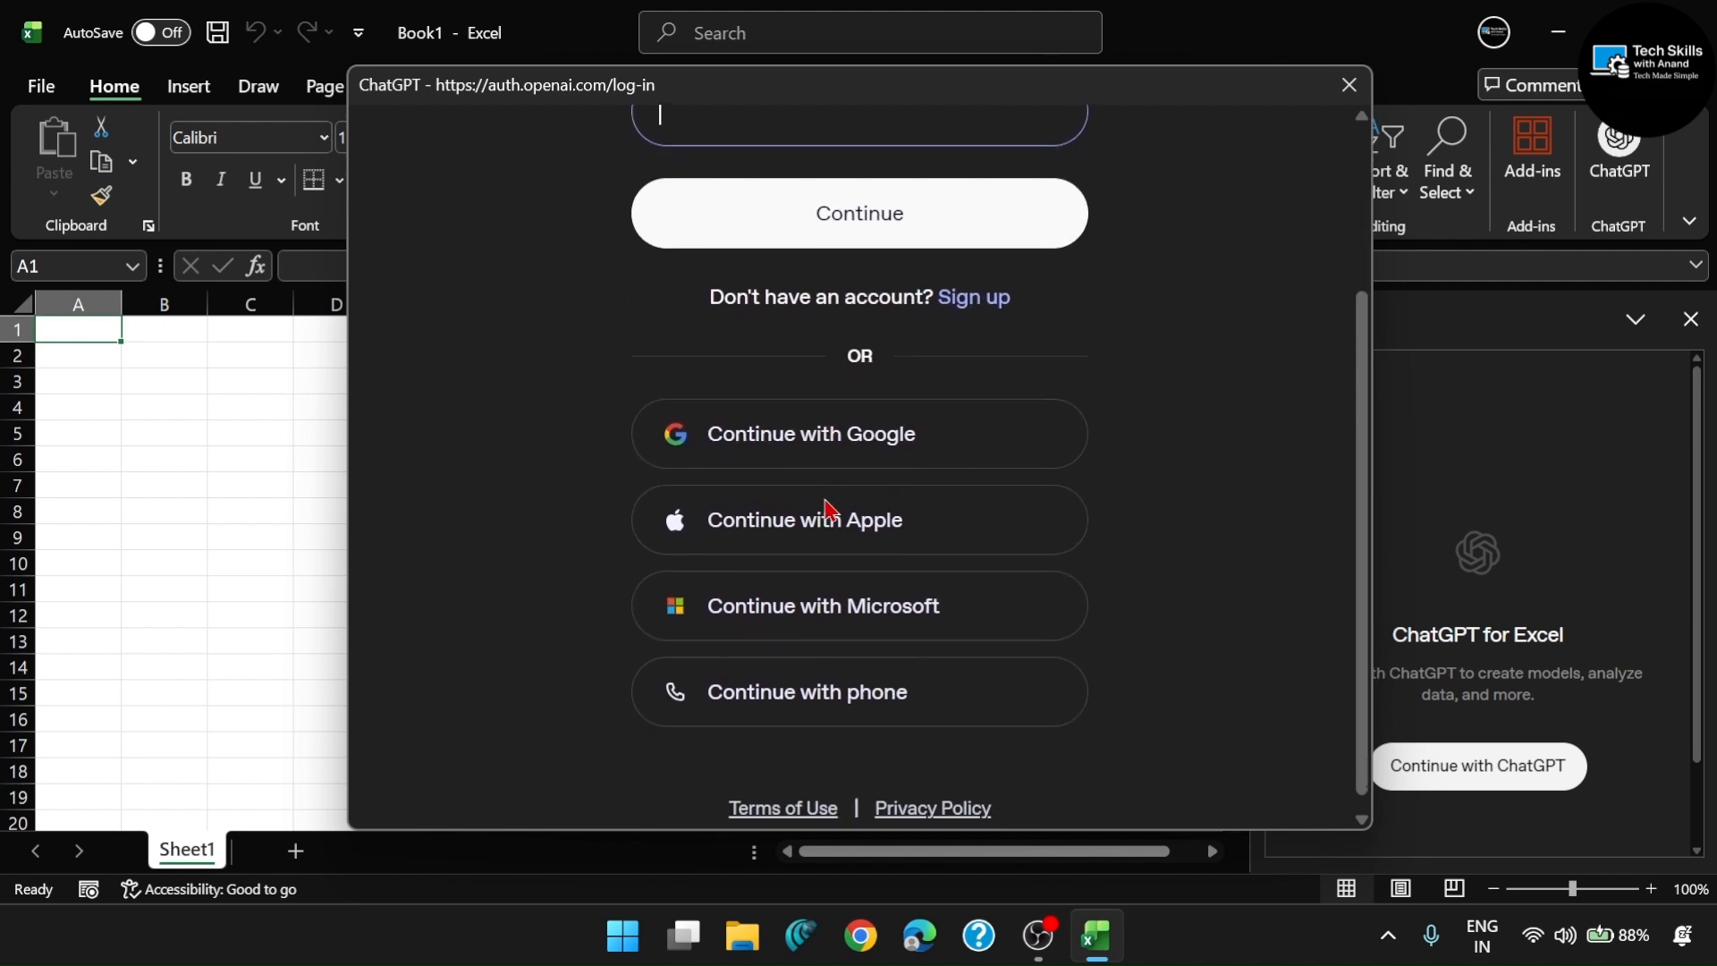
{"action": "scroll", "coordinate": [828, 505], "scroll_direction": "up", "scroll_amount": 3}
{"action": "scroll", "coordinate": [787, 429], "scroll_direction": "down", "scroll_amount": 1}
{"action": "scroll", "coordinate": [793, 368], "scroll_direction": "up", "scroll_amount": 1}
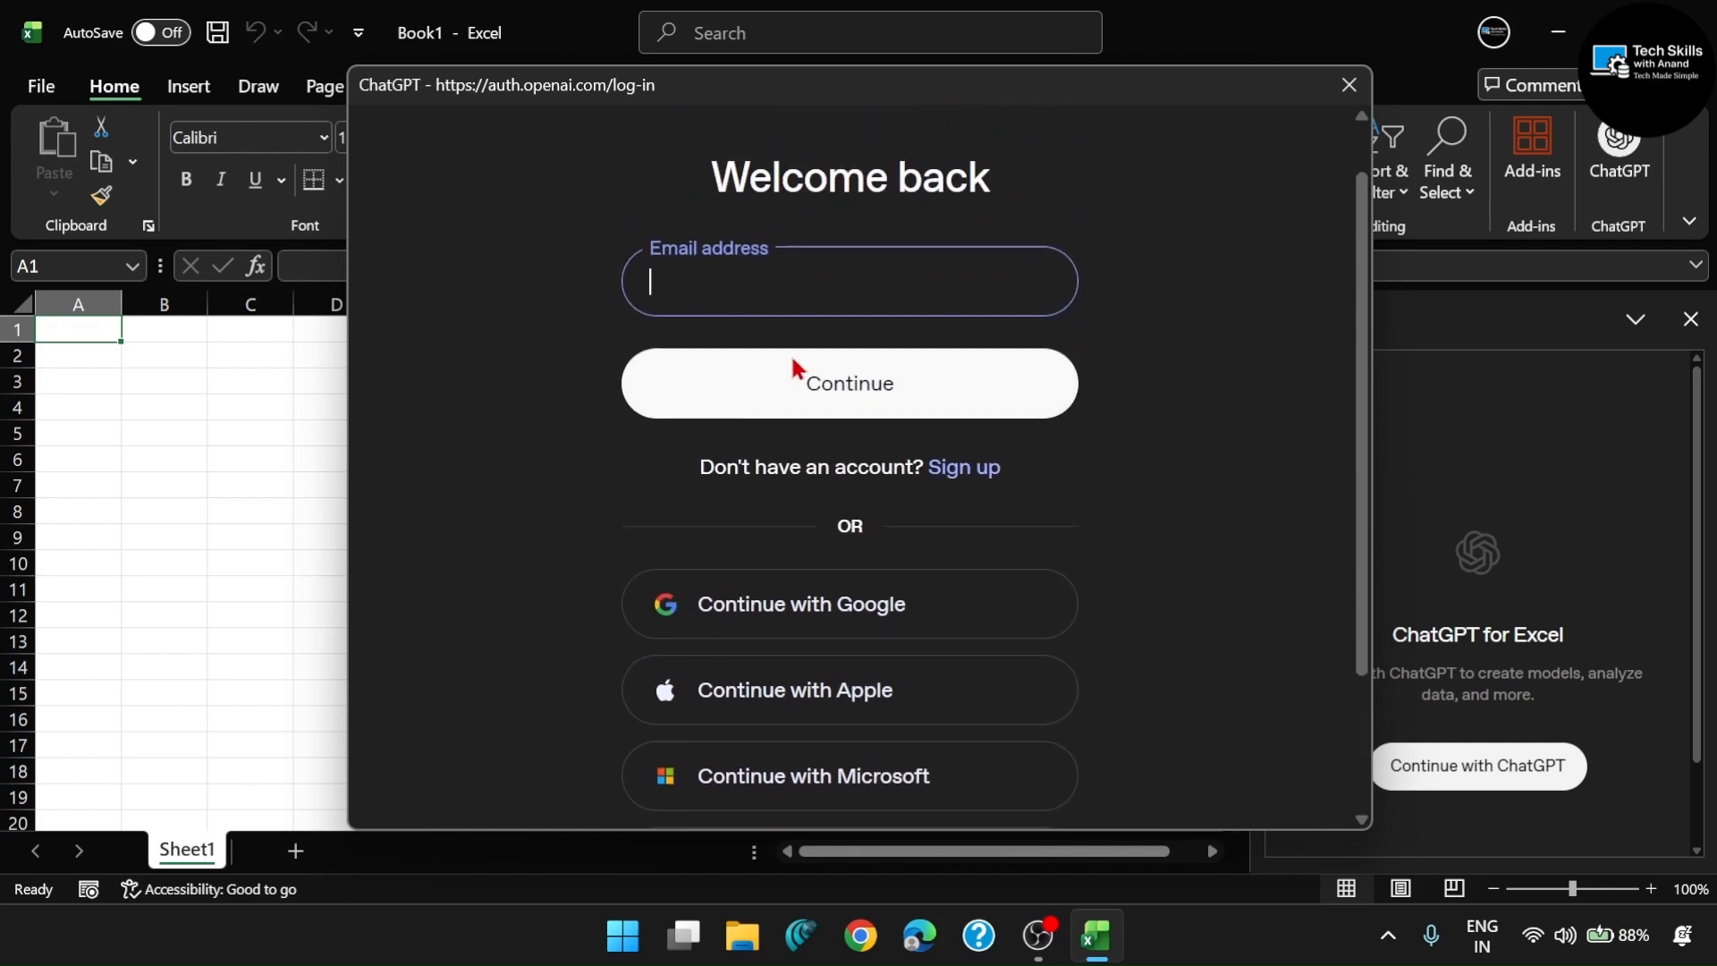
{"action": "scroll", "coordinate": [837, 454], "scroll_direction": "down", "scroll_amount": 1}
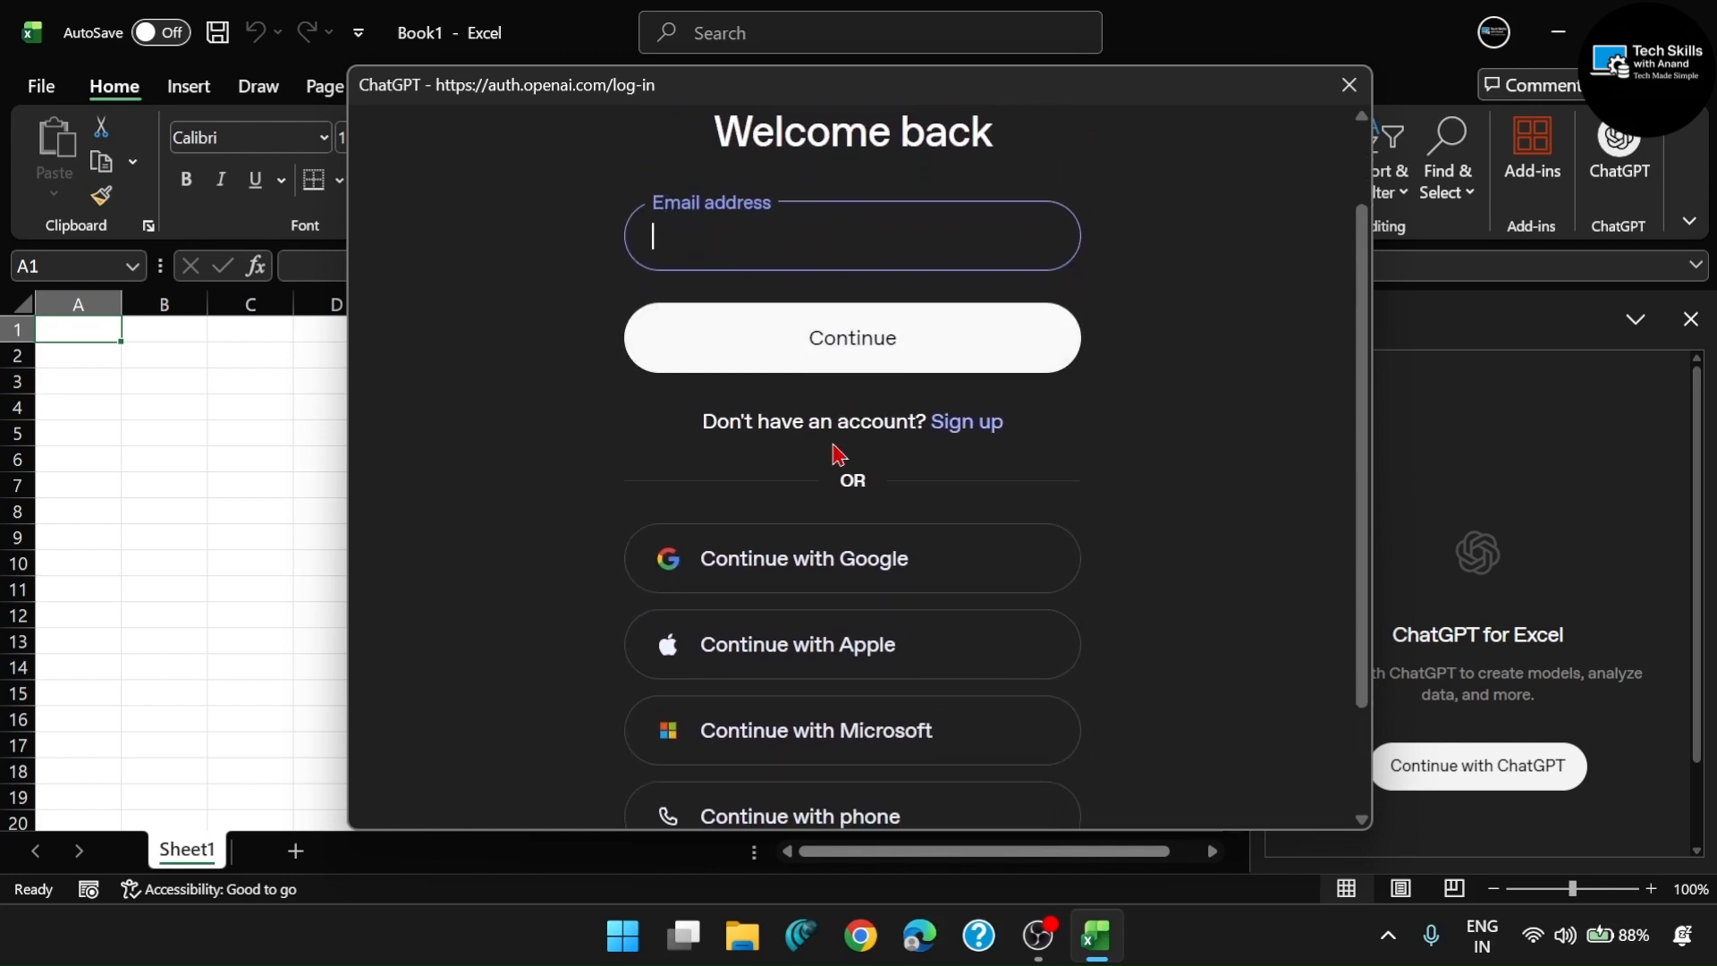
{"action": "scroll", "coordinate": [833, 447], "scroll_direction": "down", "scroll_amount": 2}
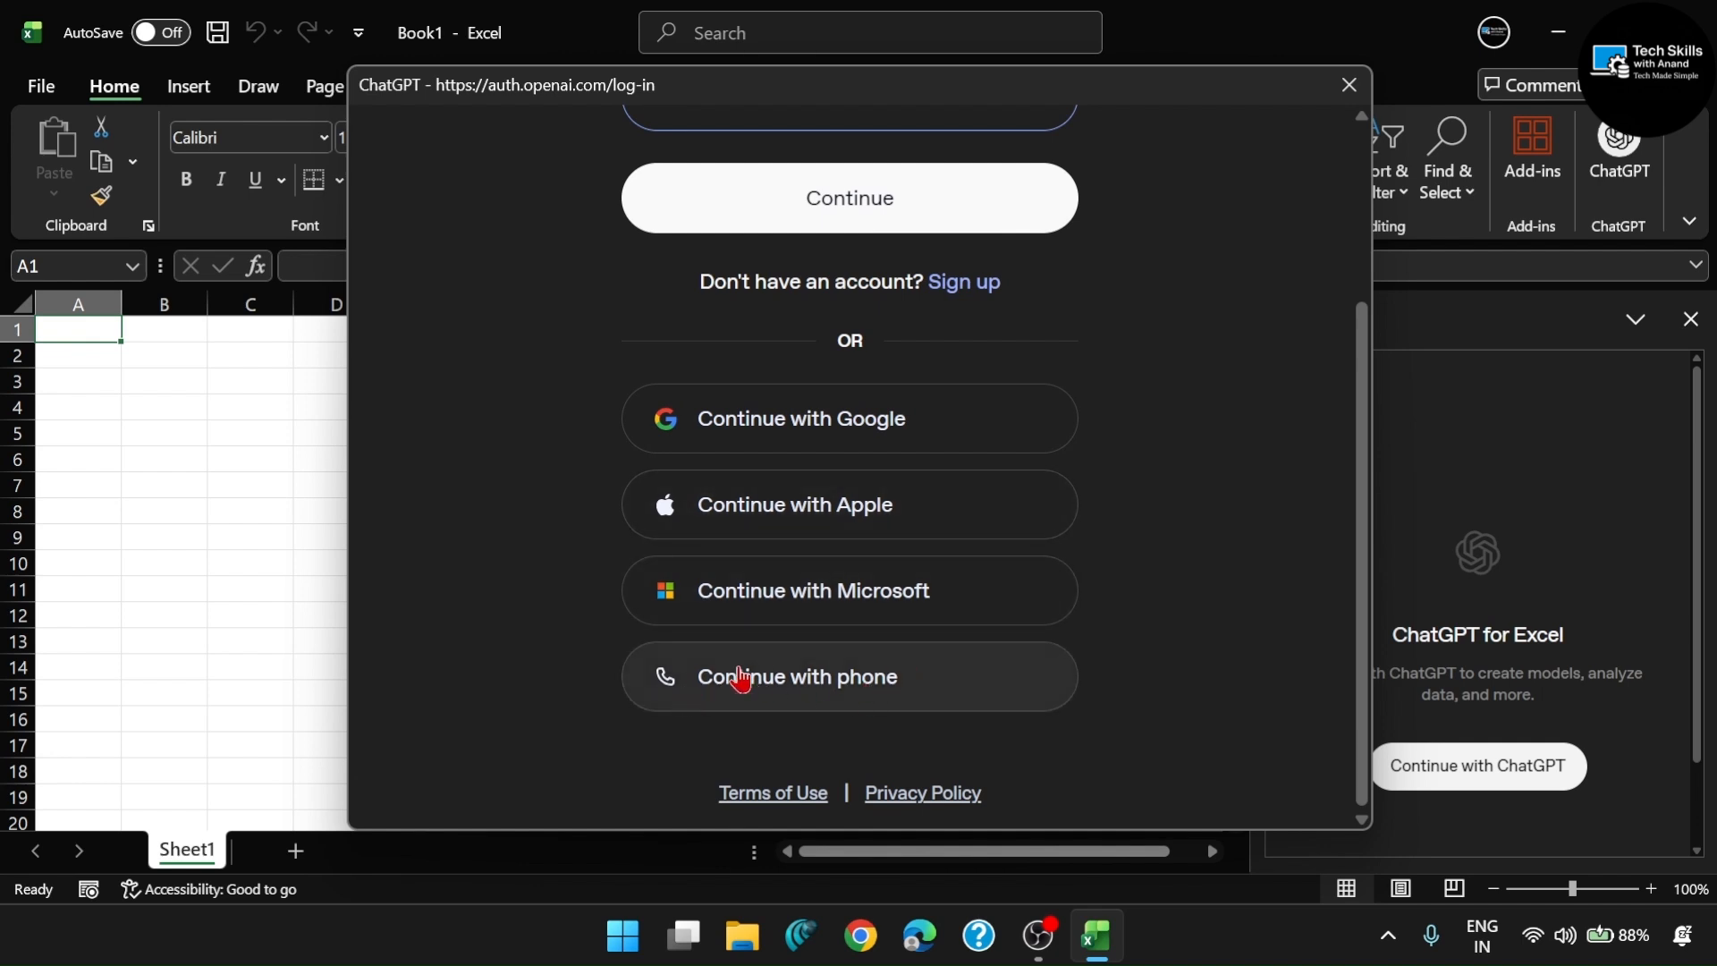
{"action": "scroll", "coordinate": [1008, 670], "scroll_direction": "up", "scroll_amount": 3}
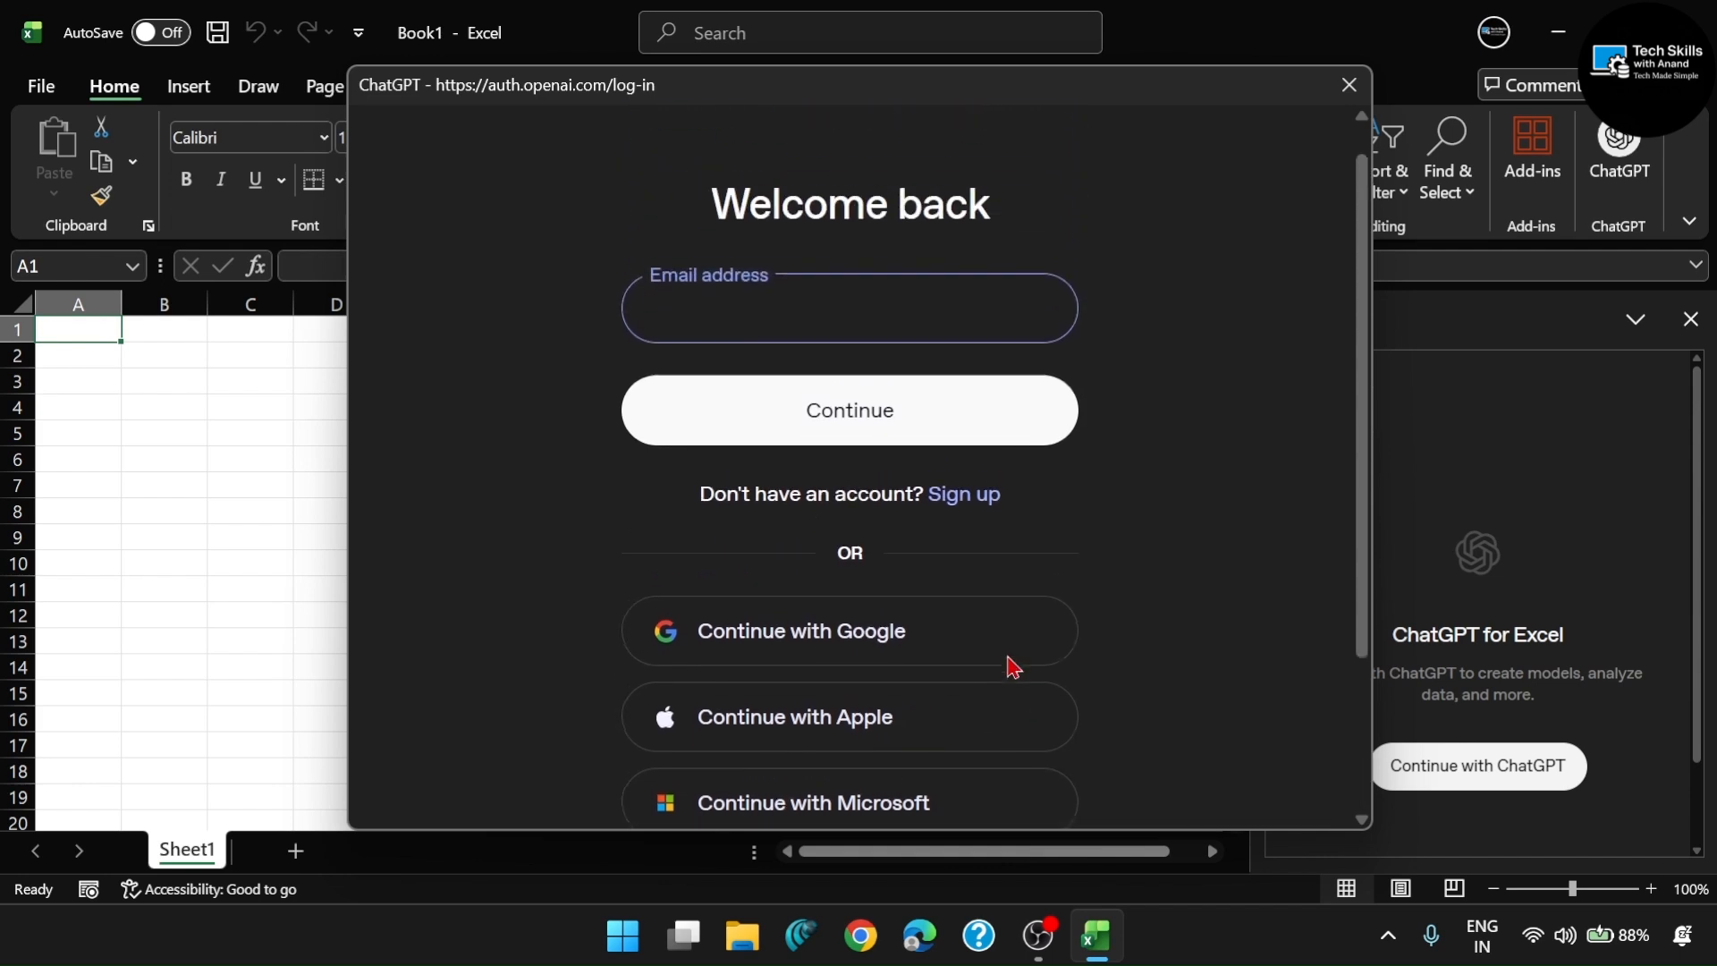
- Enter the account's email address and continue with it to the Google password prompt
{"action": "left_click", "coordinate": [802, 298]}
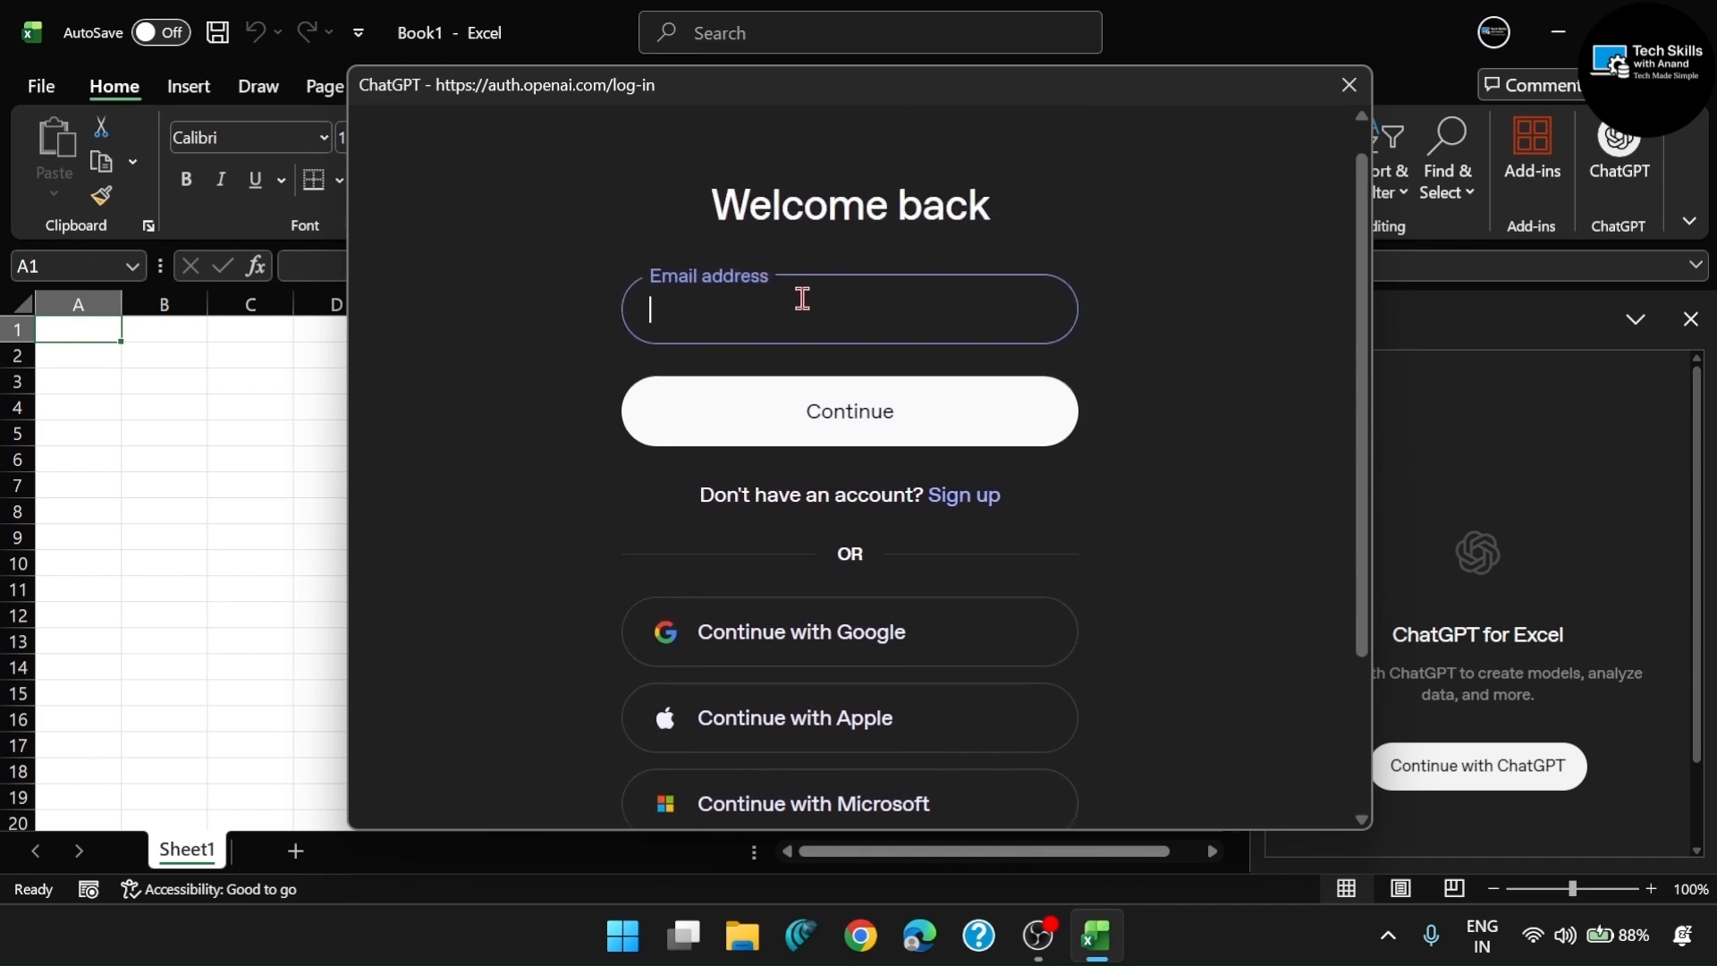
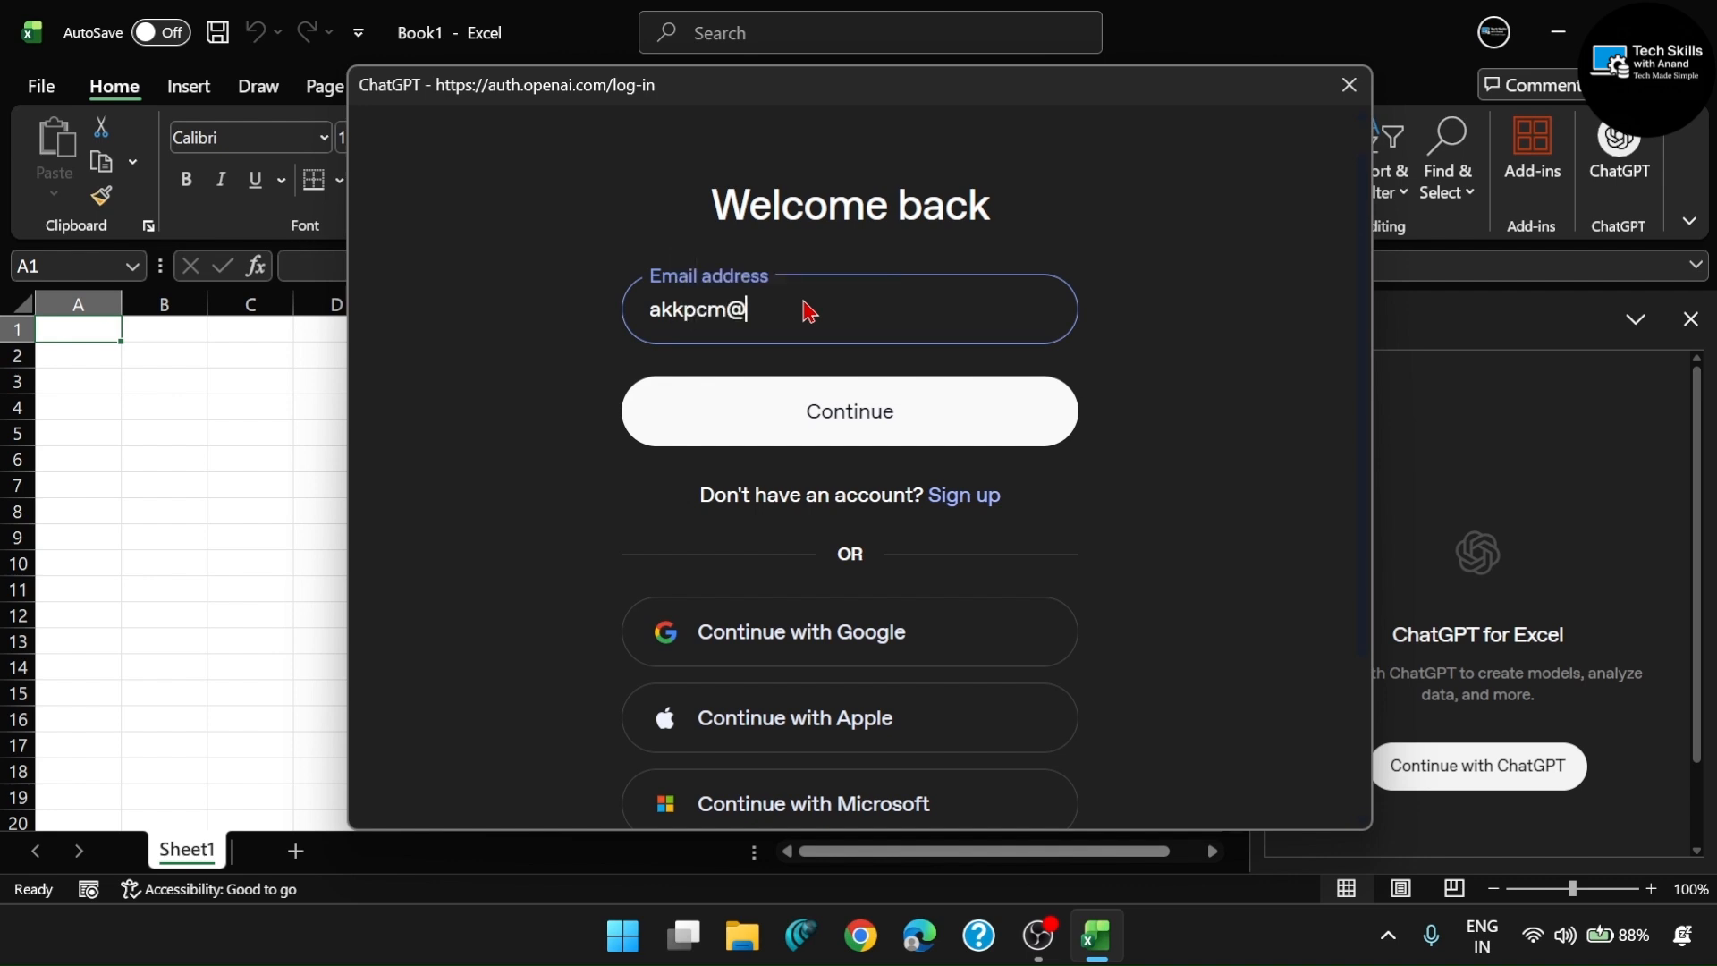
{"action": "left_click", "coordinate": [840, 413]}
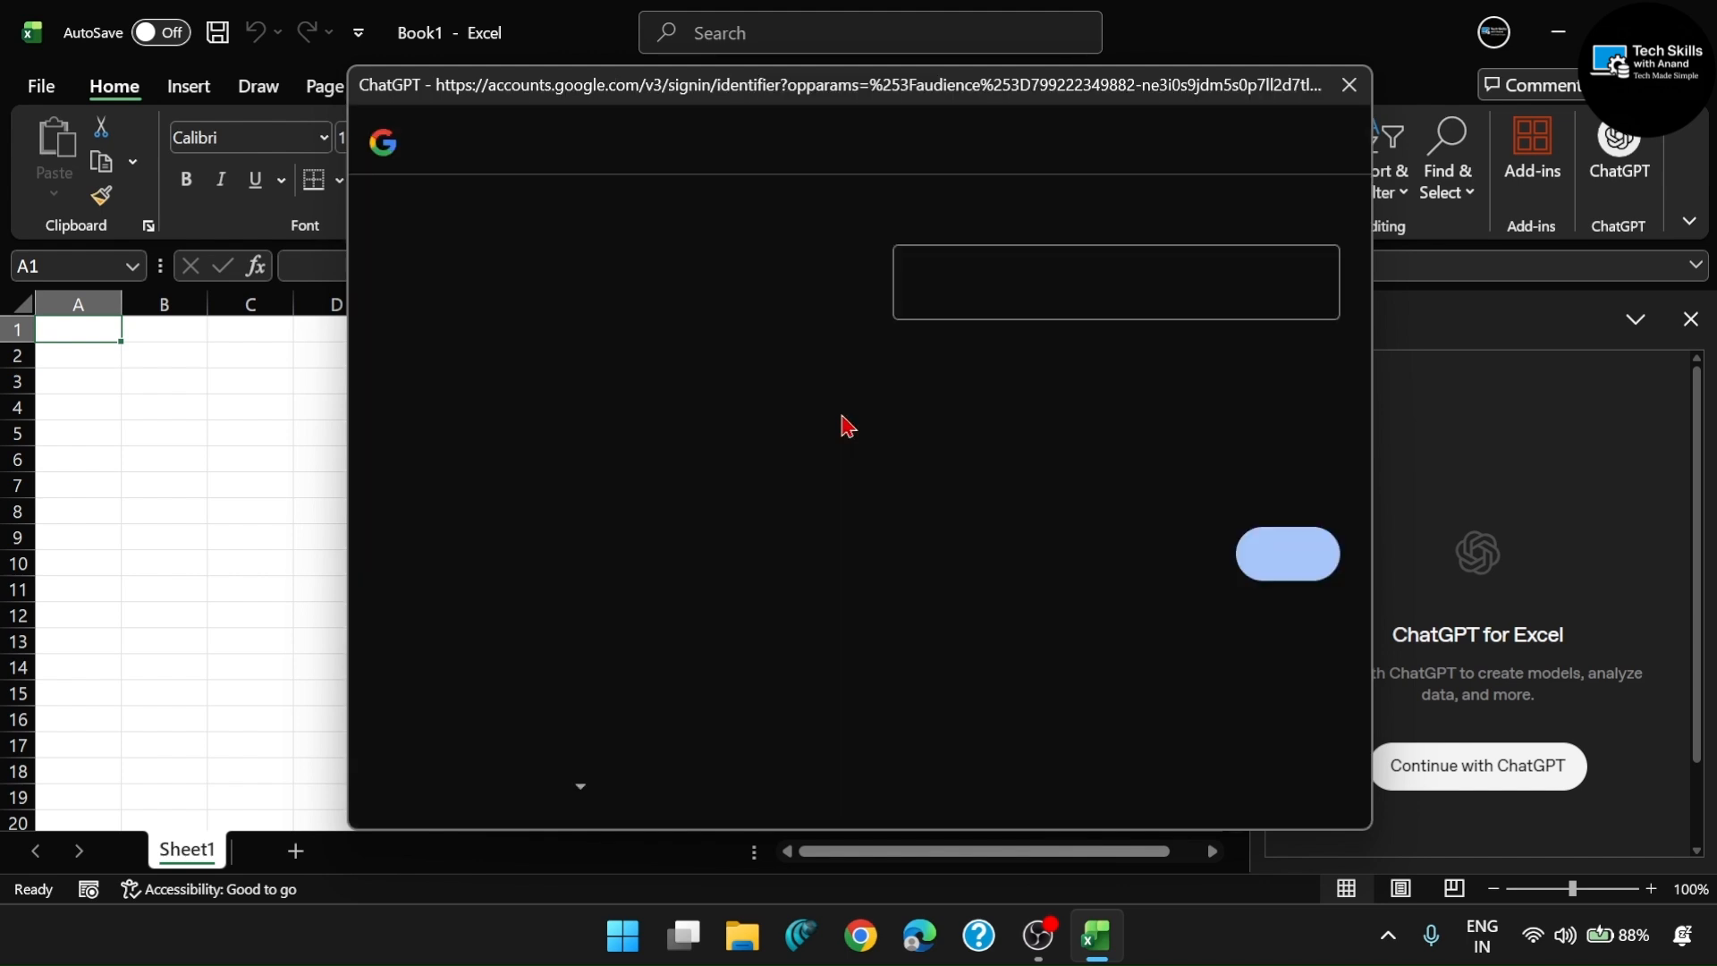
{"action": "left_click", "coordinate": [1298, 577]}
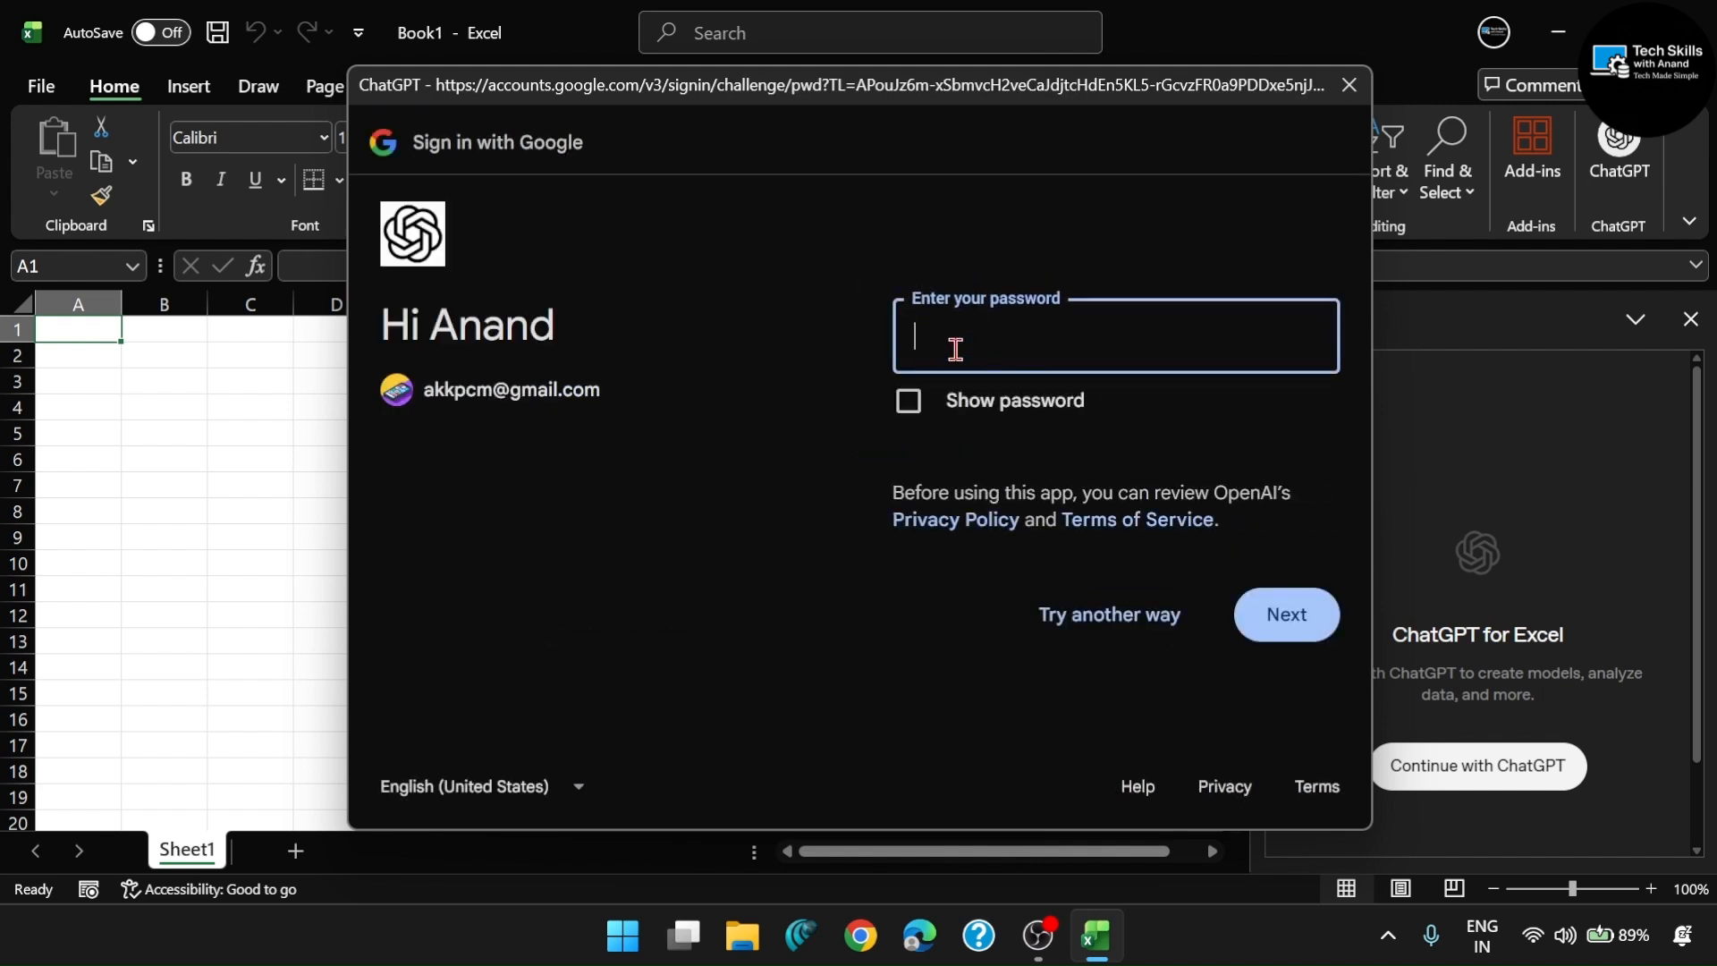
- Try to sign in to Google by entering the account password
{"action": "type", "text": "•••"}
{"action": "key", "text": "Return"}
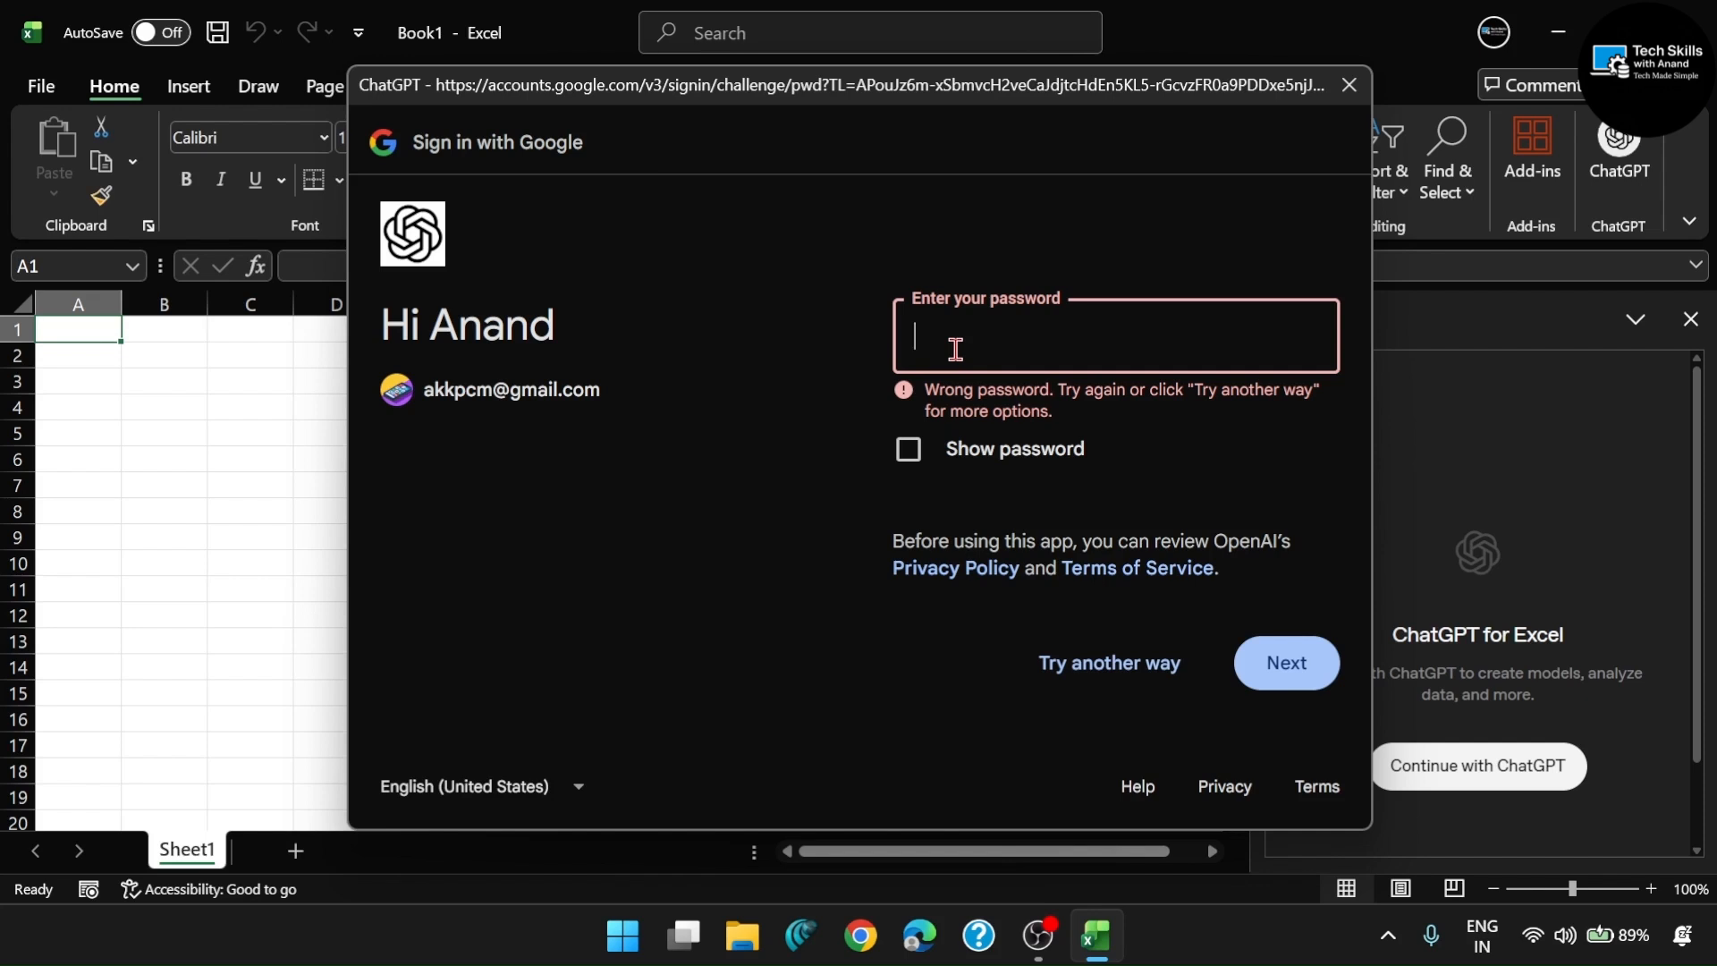
{"action": "type", "text": "•••••••••••"}
{"action": "left_click", "coordinate": [1284, 662]}
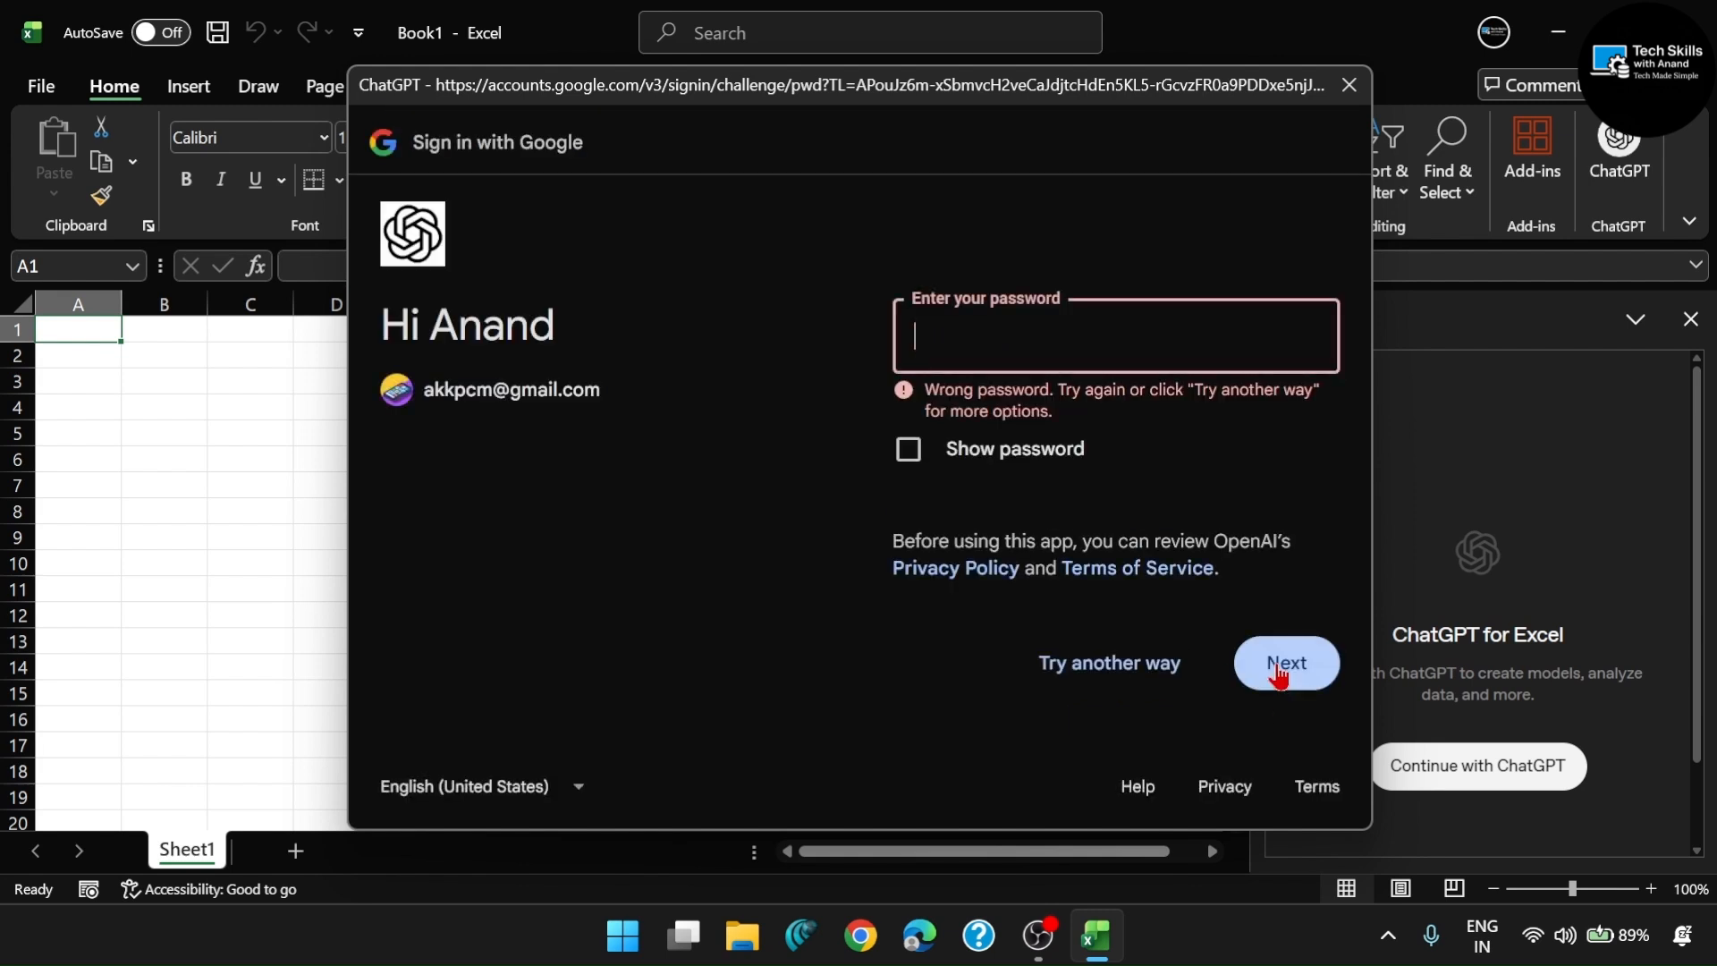
- Sign in with the passkey as the alternative method and dismiss the thinking effort tip in the ChatGPT pane
{"action": "left_click", "coordinate": [1159, 672]}
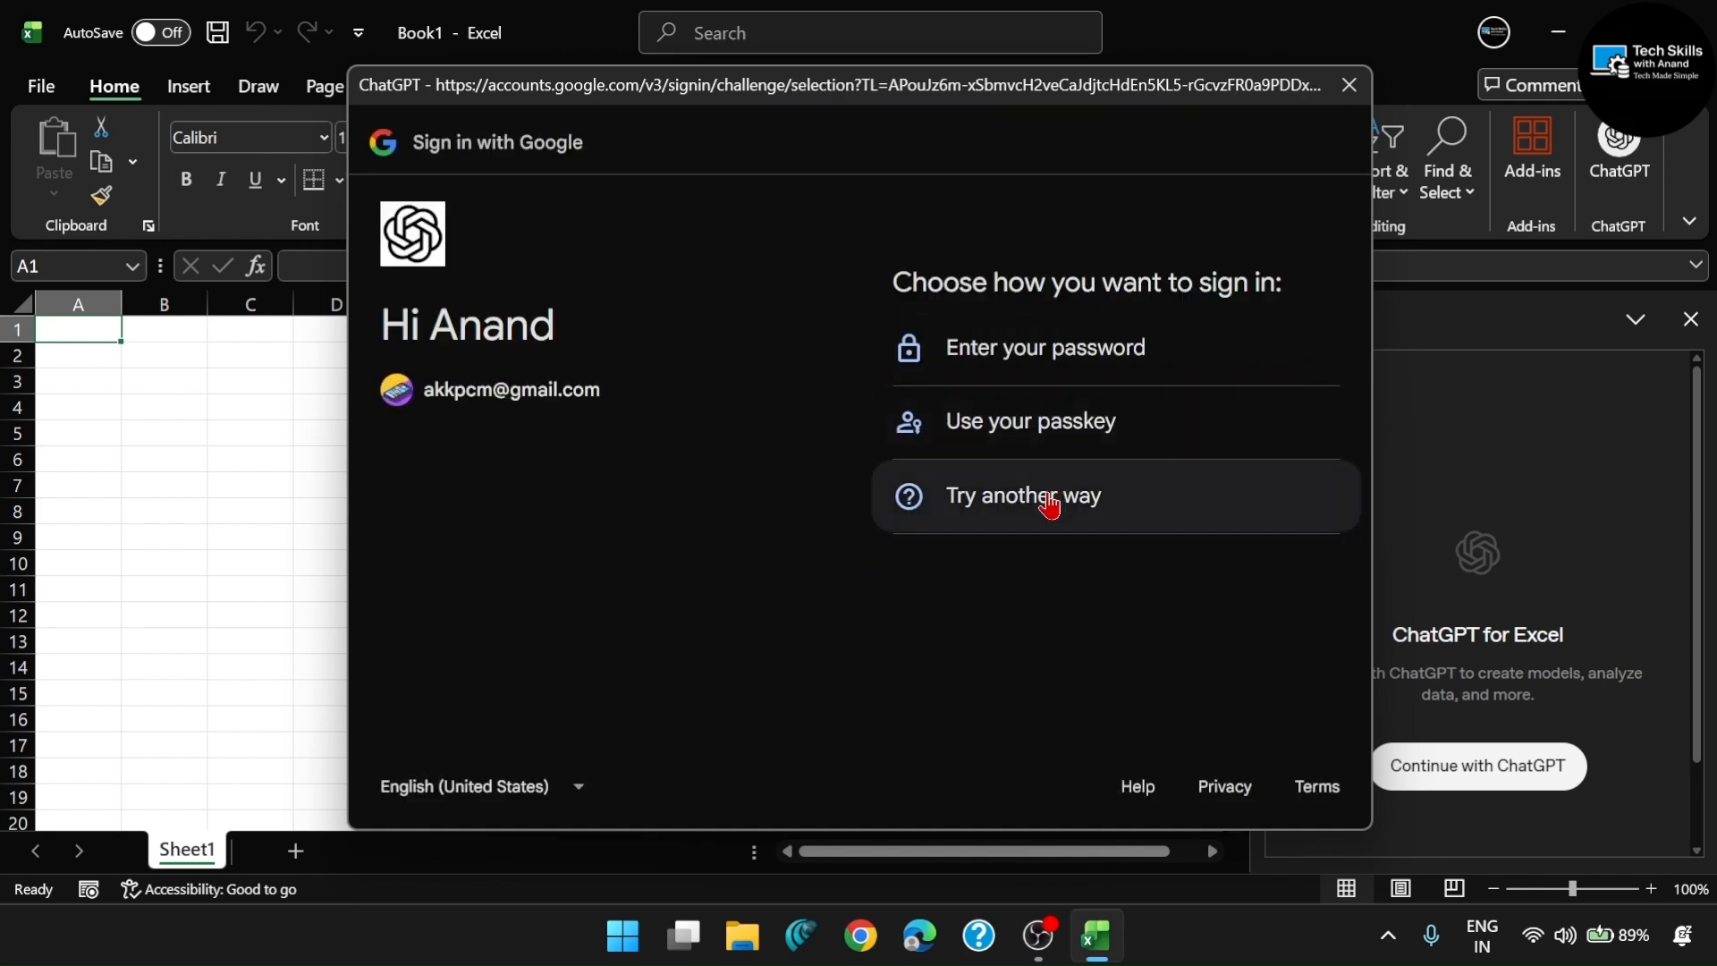
{"action": "left_click", "coordinate": [1044, 421]}
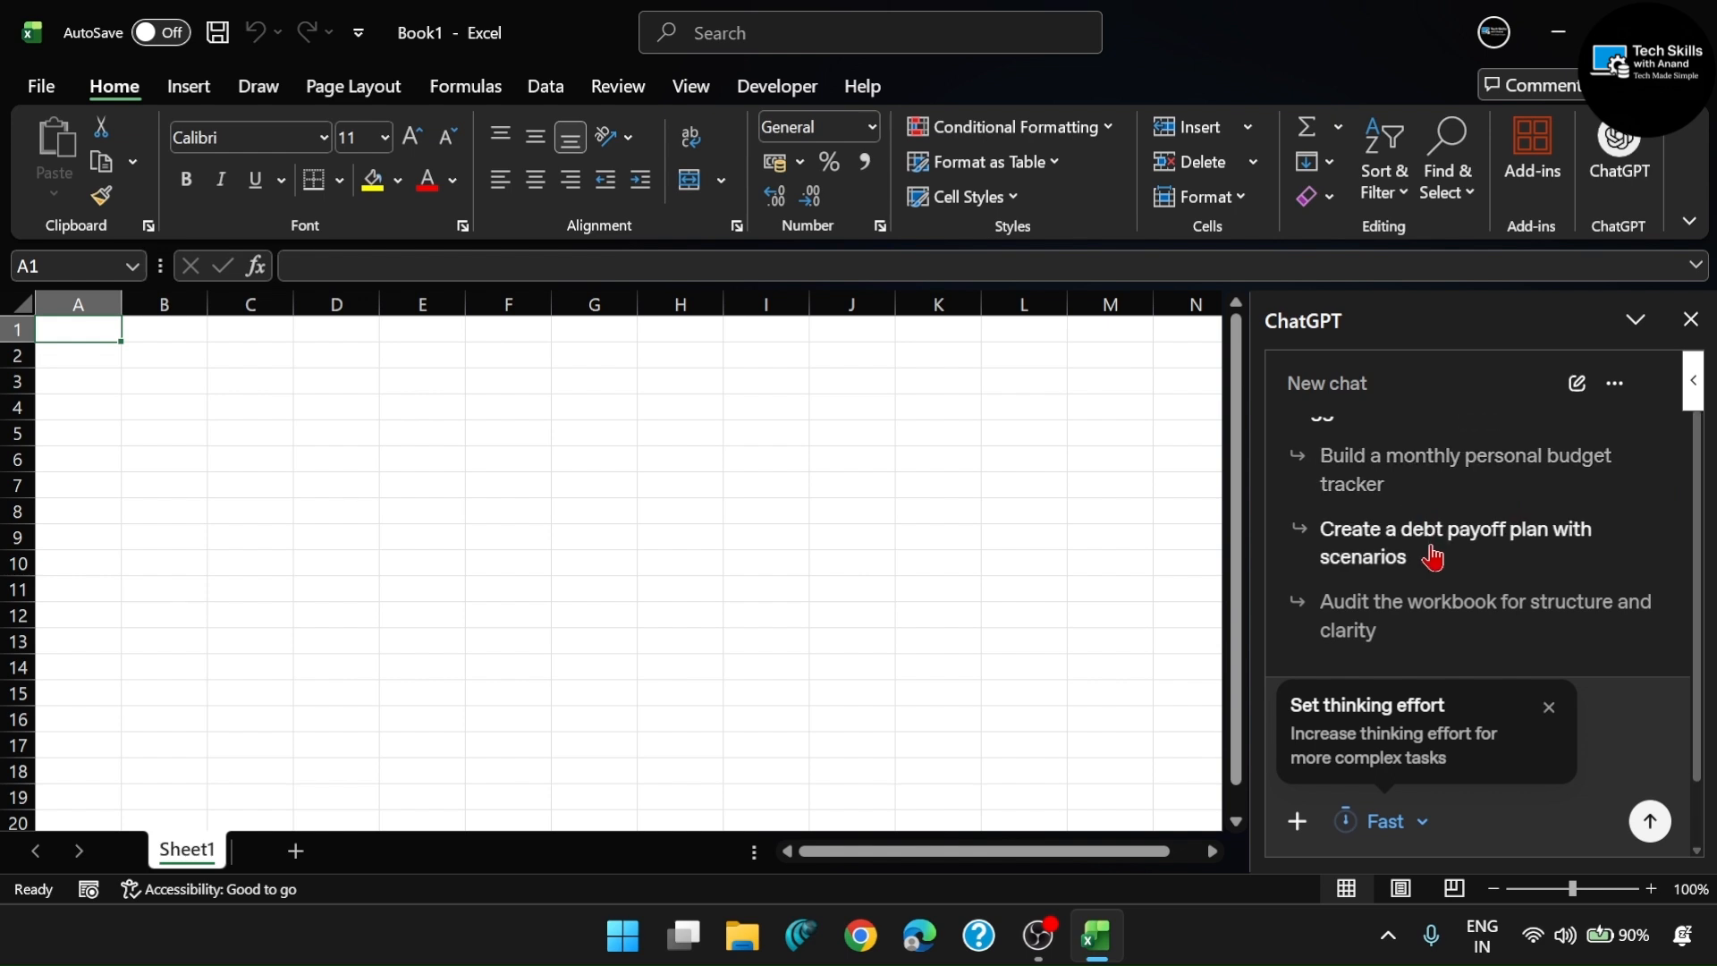
{"action": "left_click", "coordinate": [1550, 709]}
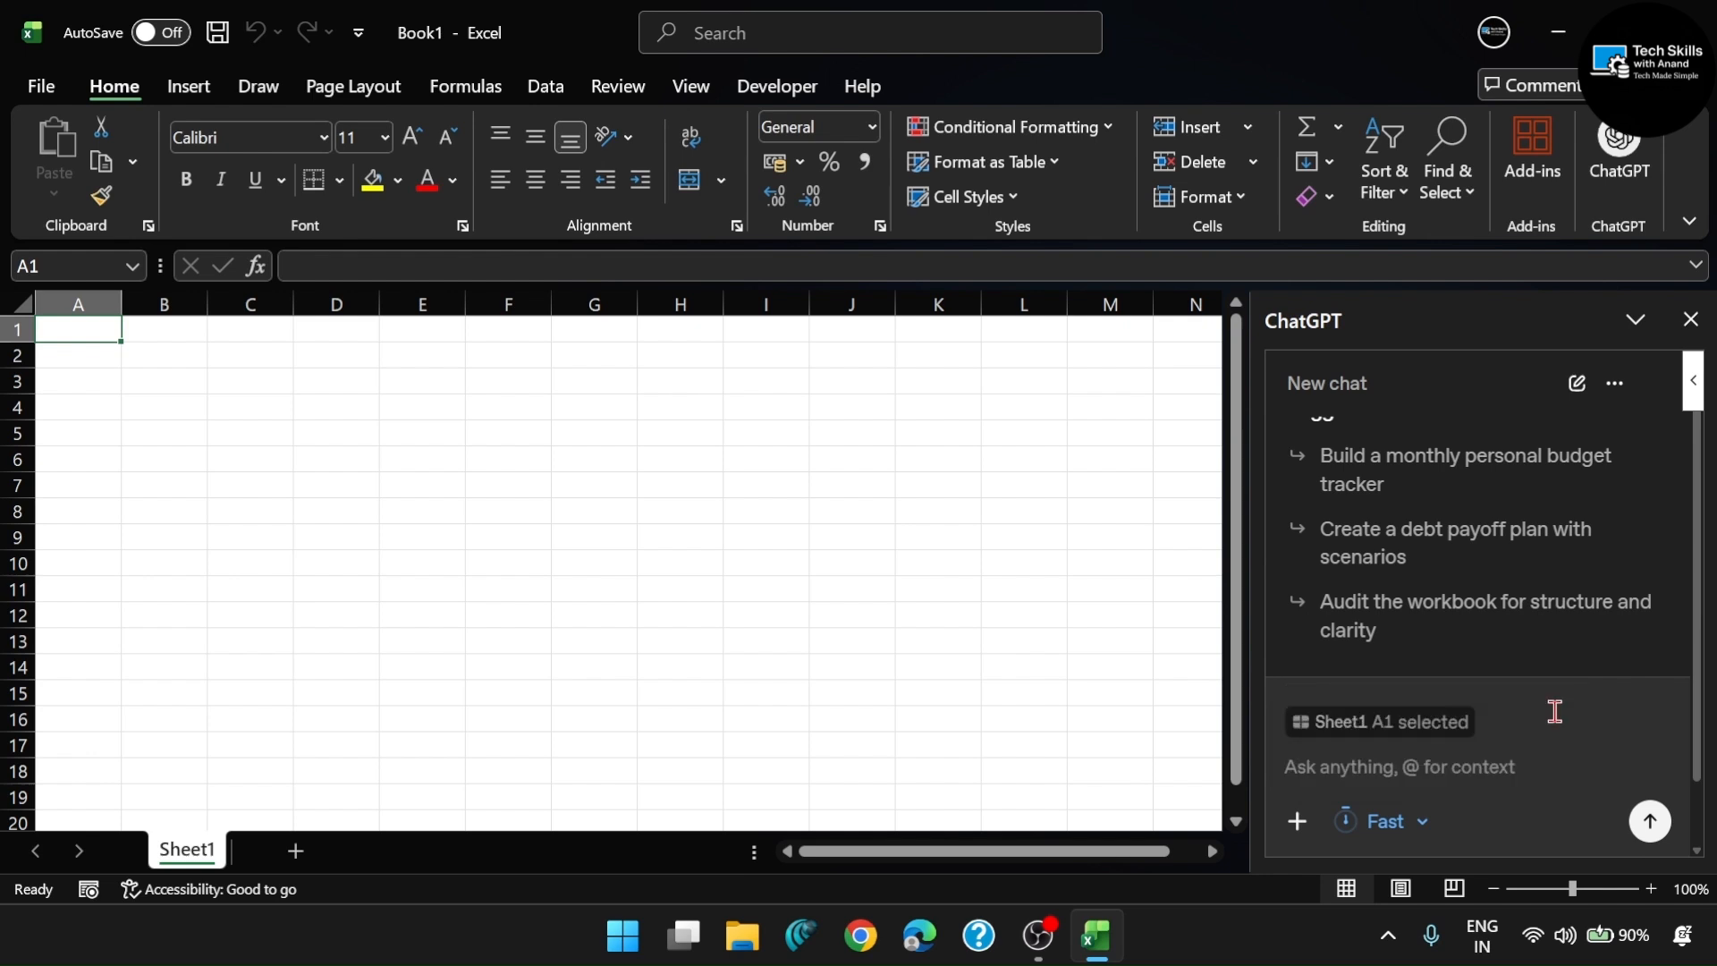
- Send ChatGPT the prompt "10 20 40 sum all nos" and allow it to edit the spreadsheet for this chat
{"action": "left_click", "coordinate": [1388, 763]}
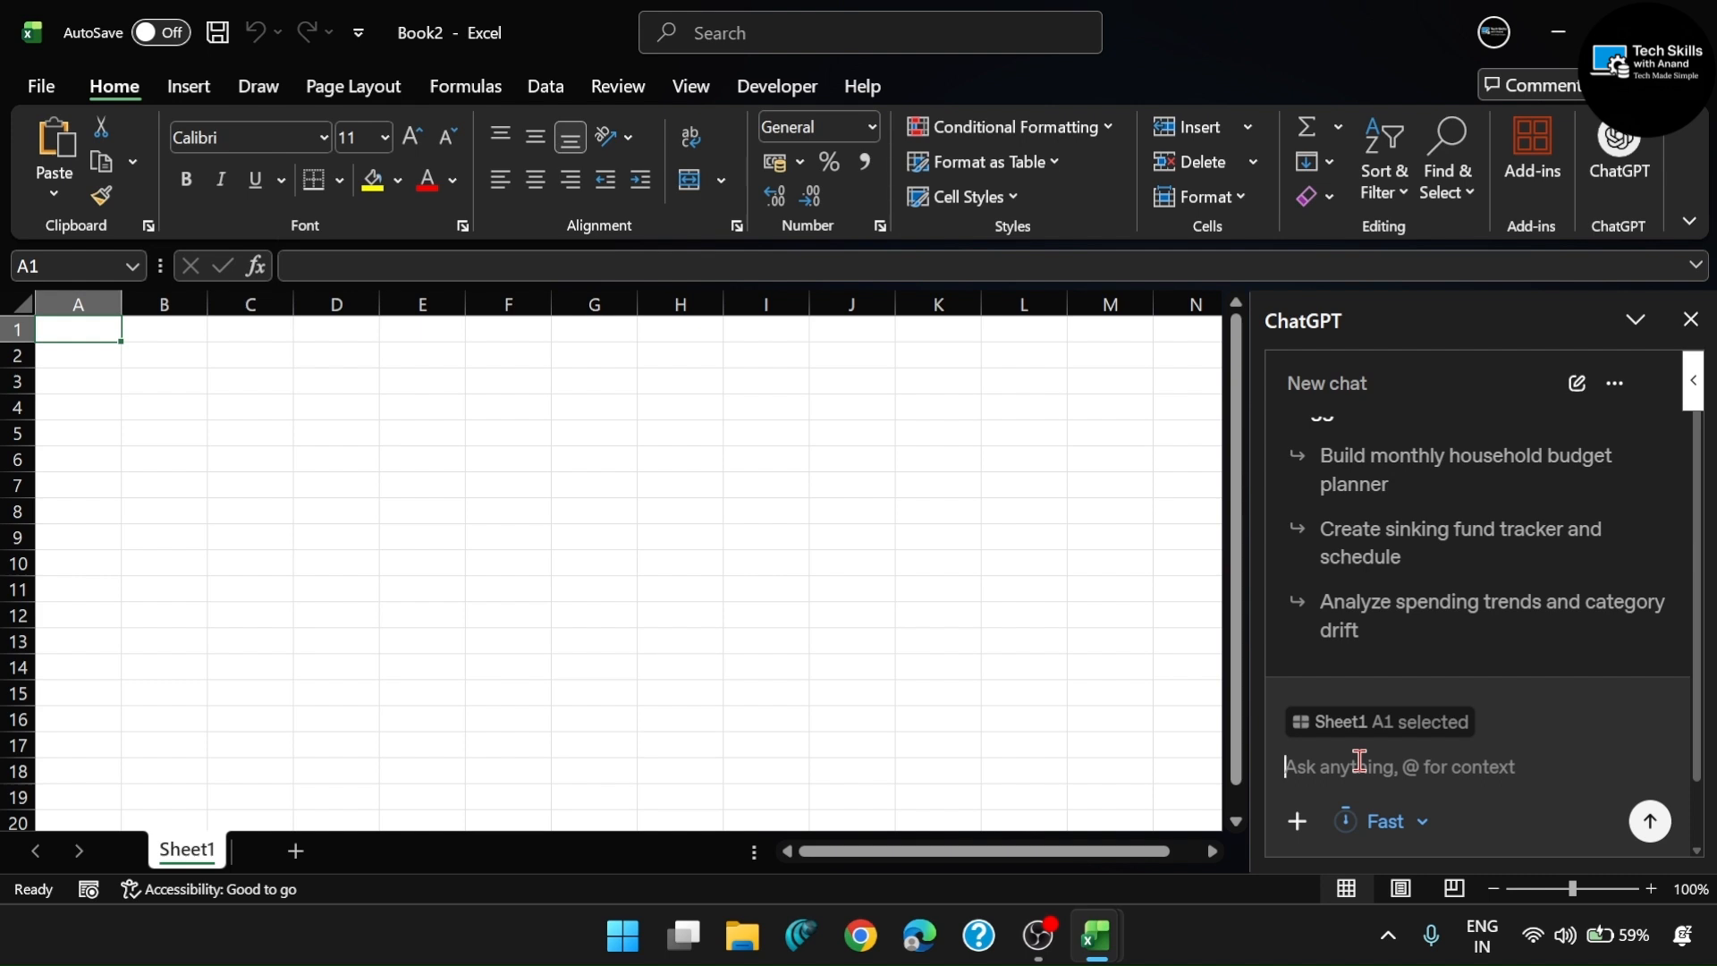
{"action": "left_click", "coordinate": [1359, 760]}
{"action": "type", "text": "10"}
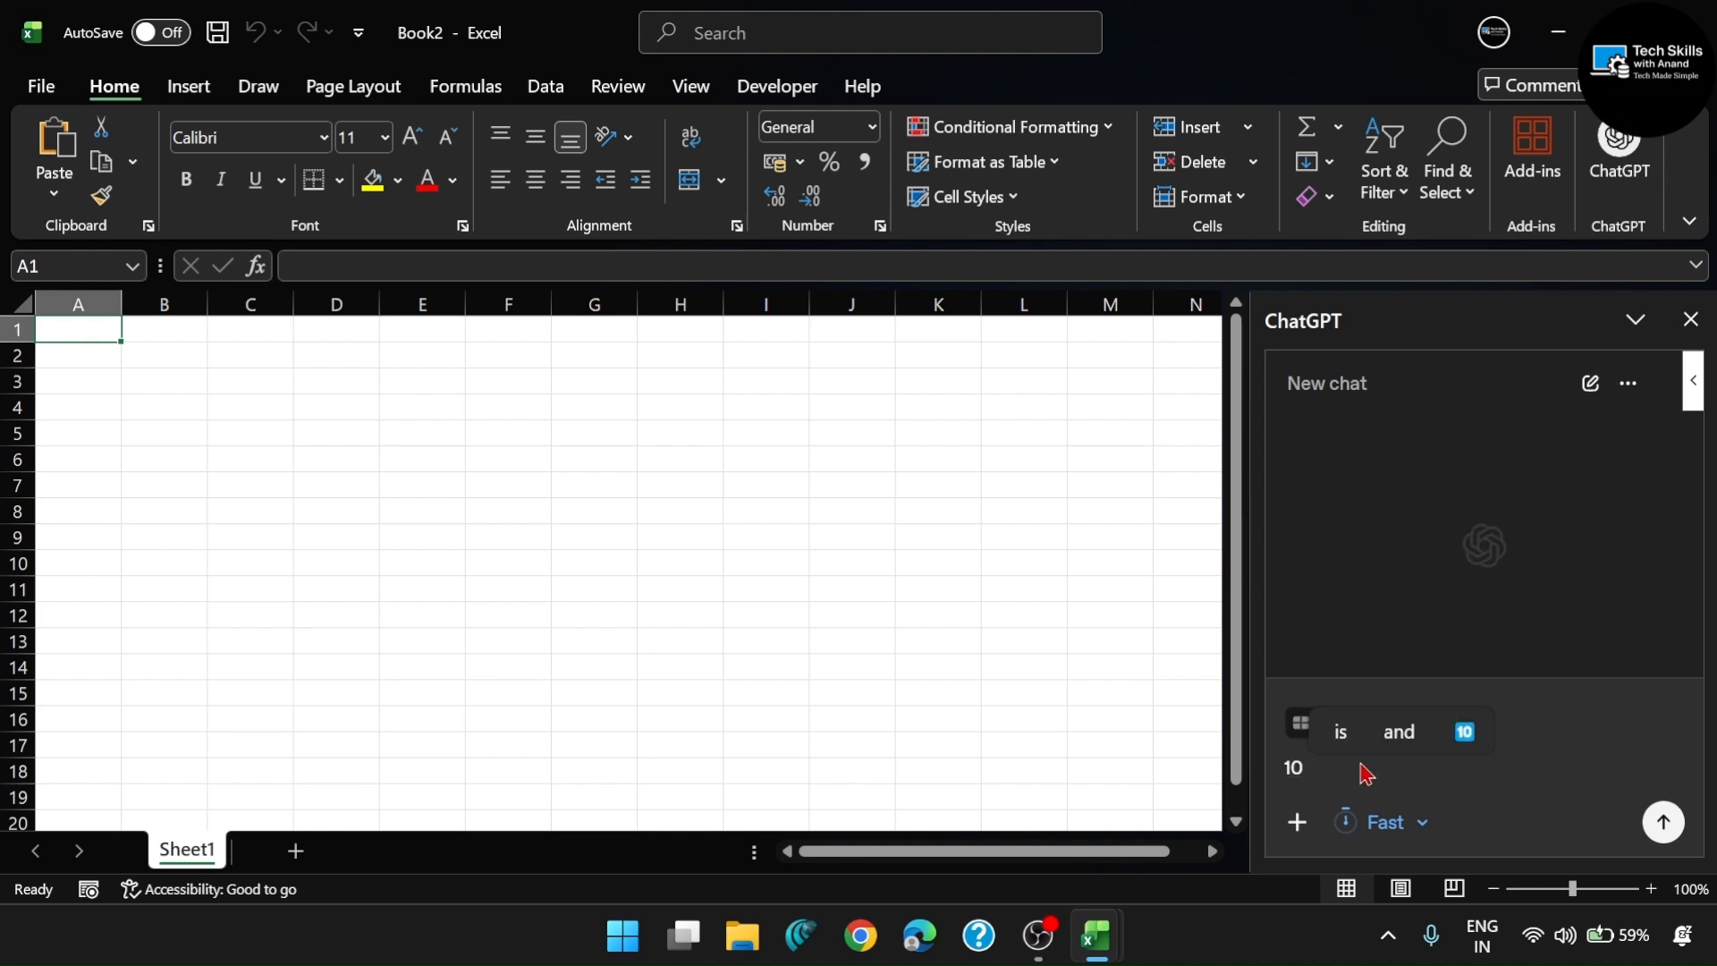
{"action": "type", "text": " 20"}
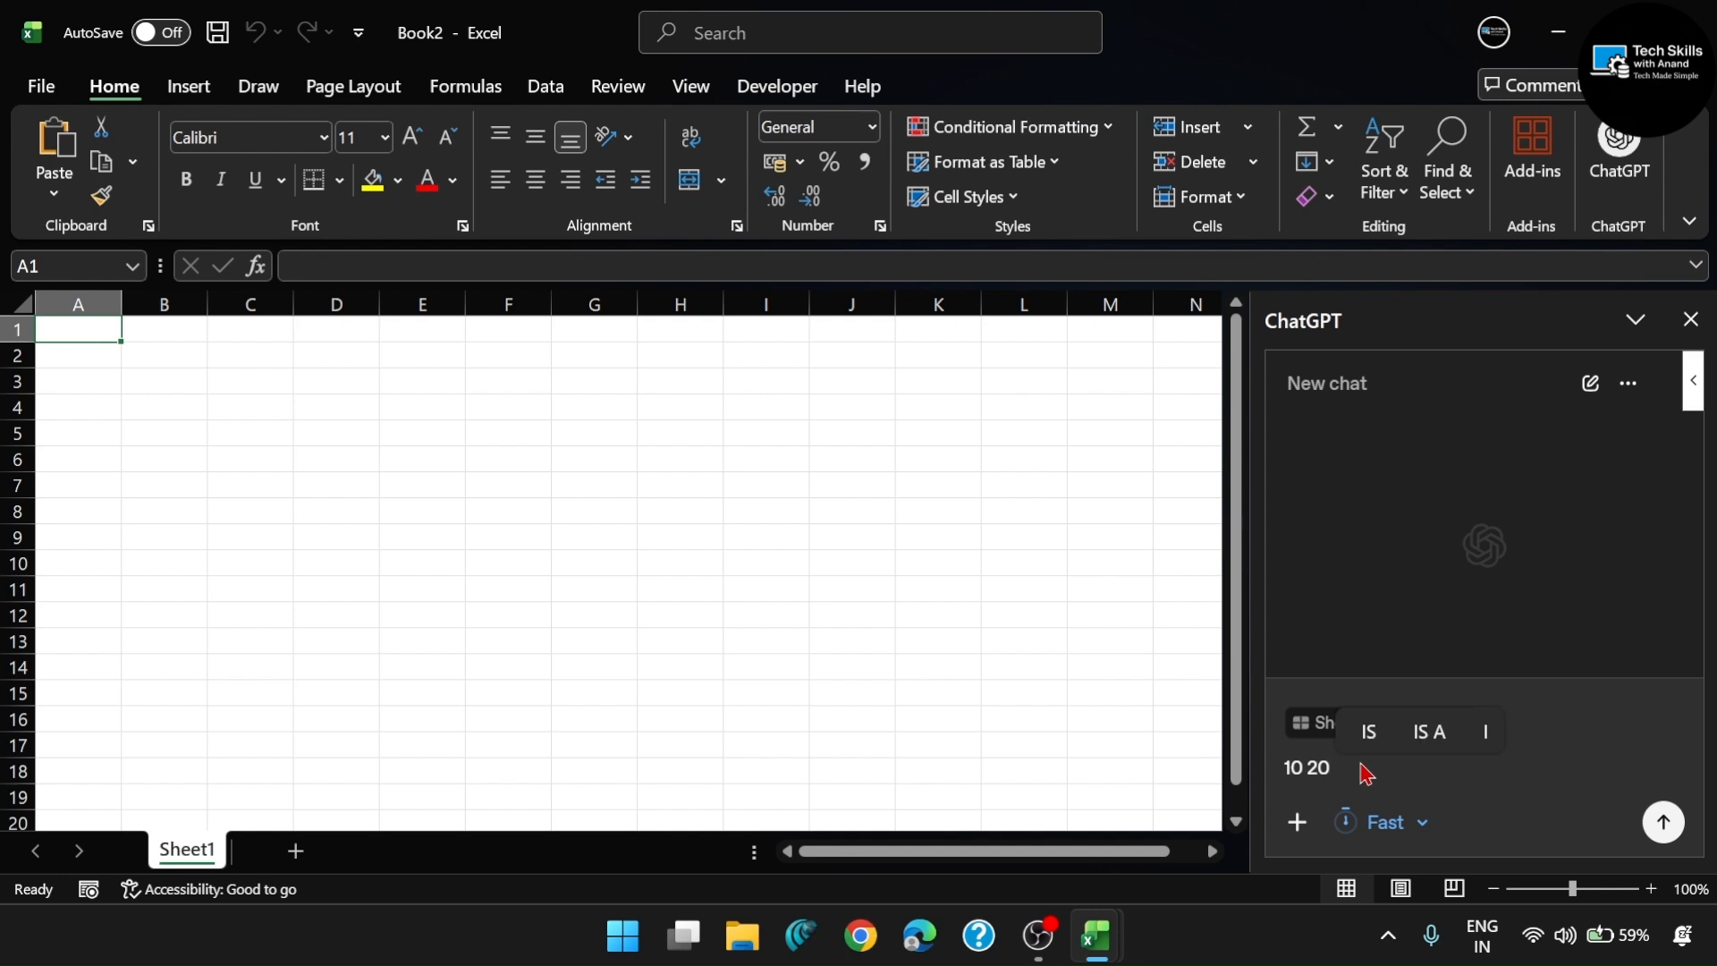
{"action": "type", "text": " 40"}
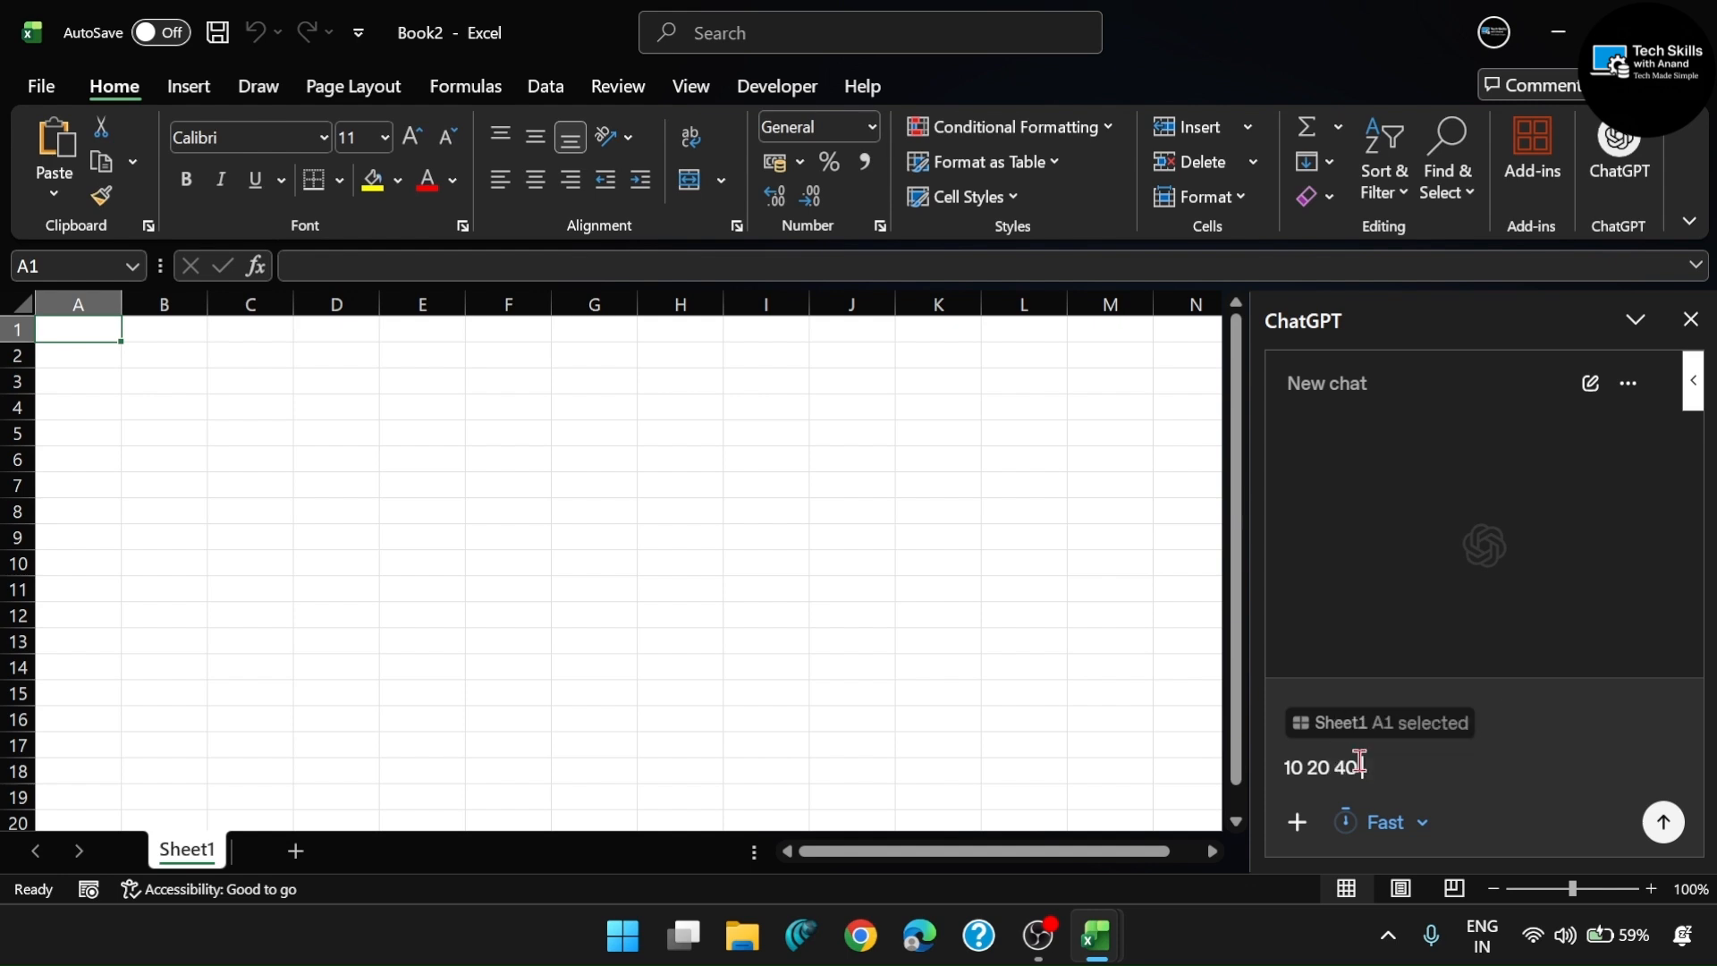
{"action": "type", "text": " sum all nos"}
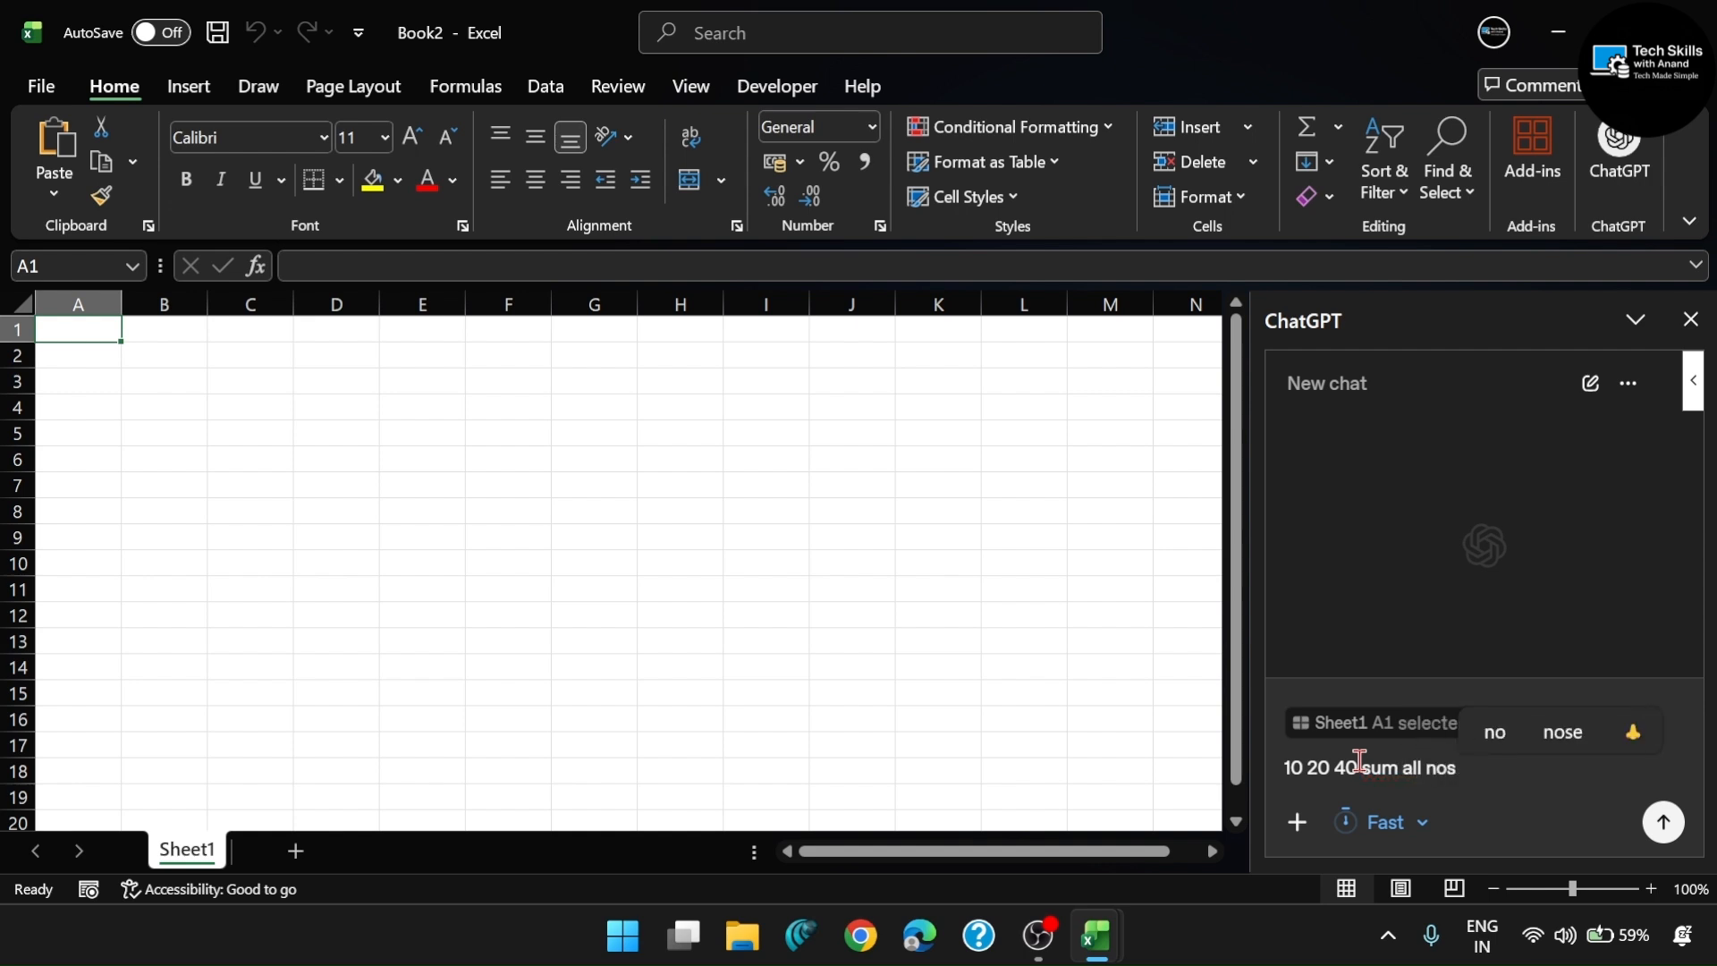
{"action": "left_click", "coordinate": [1663, 821]}
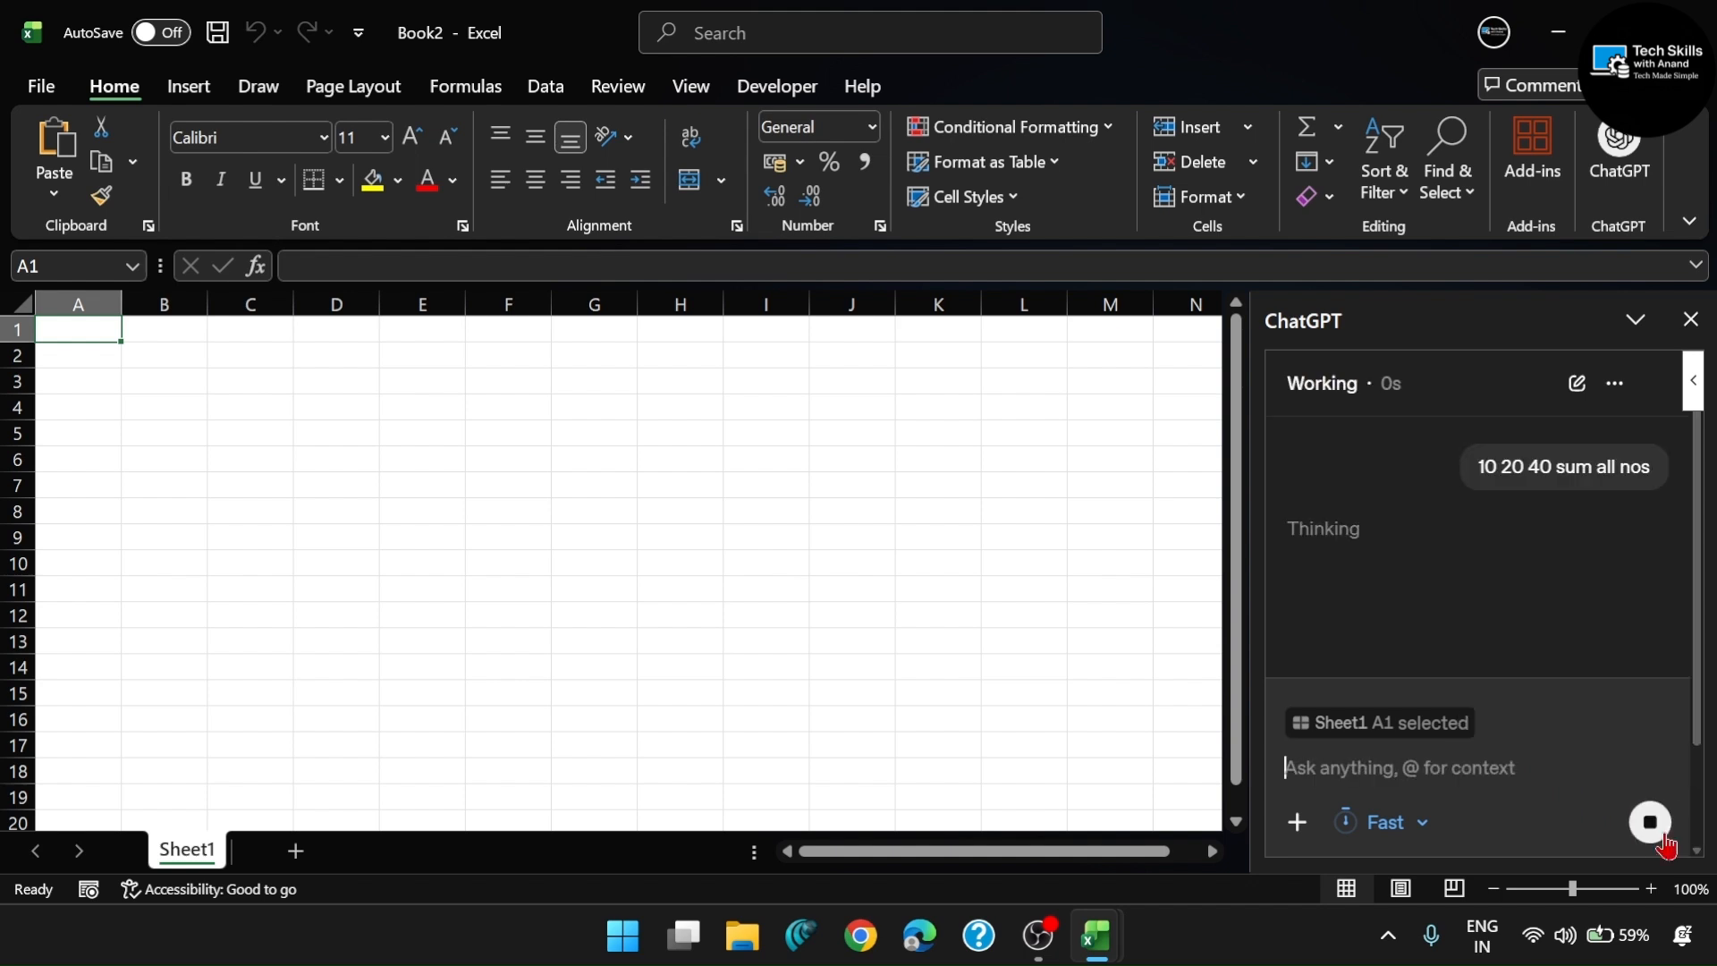
{"action": "double_click", "coordinate": [1332, 529]}
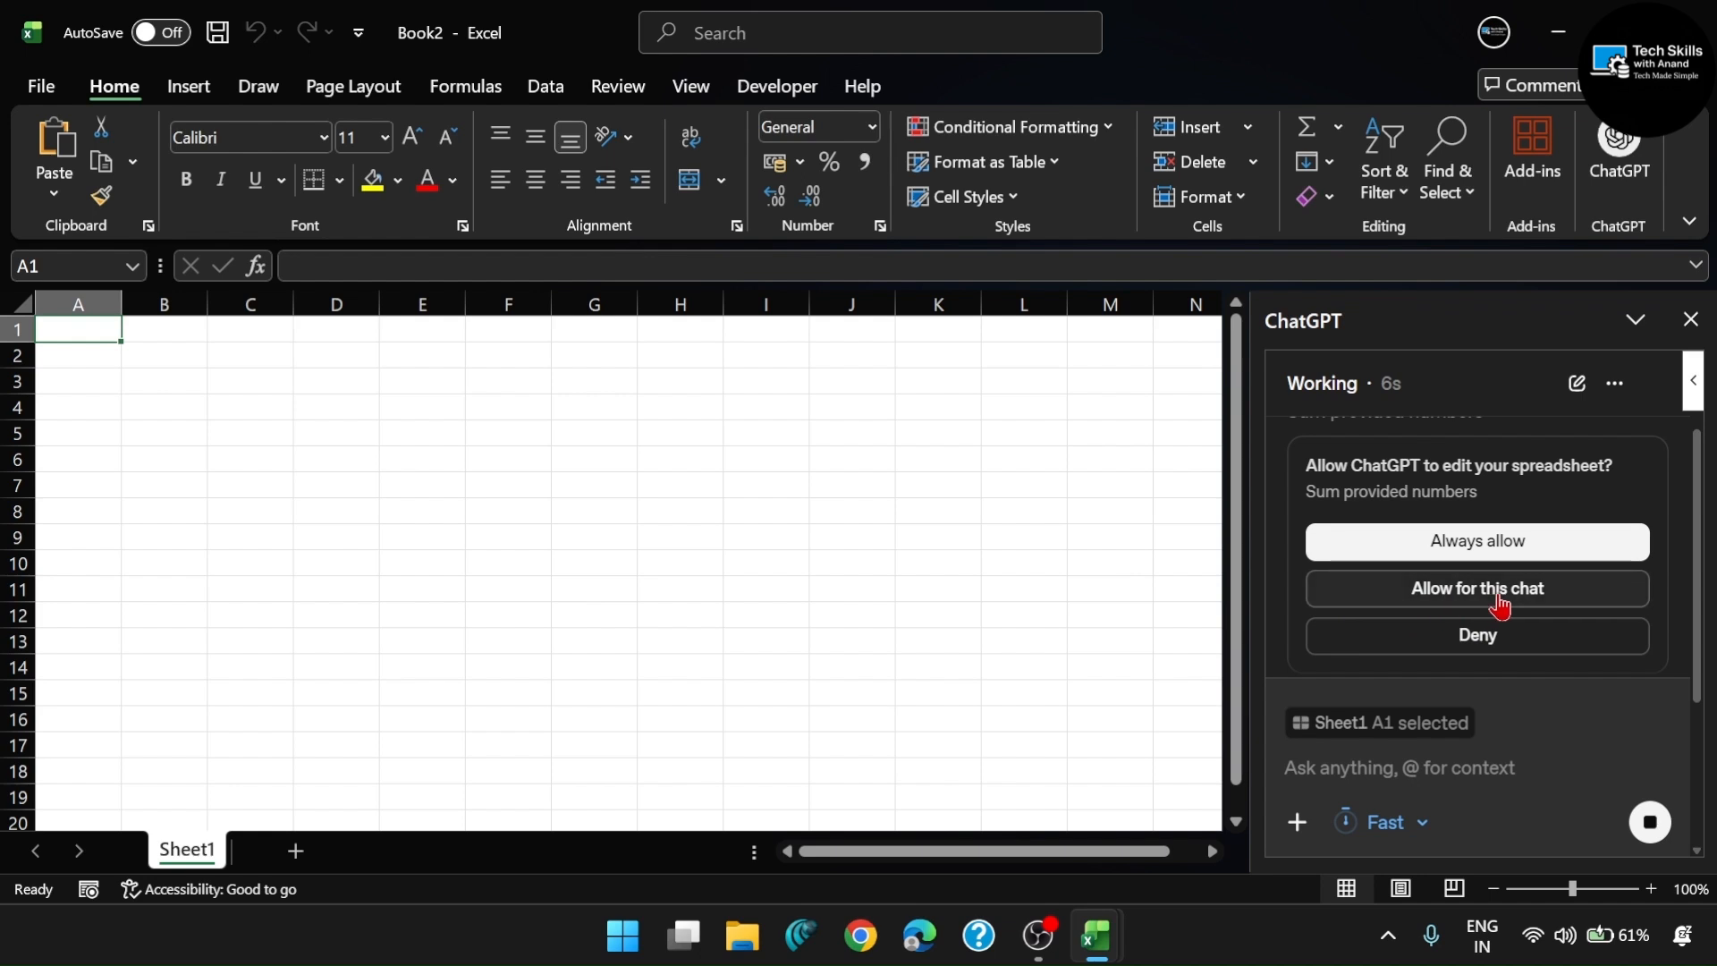
{"action": "scroll", "coordinate": [1497, 608], "scroll_direction": "down", "scroll_amount": 1}
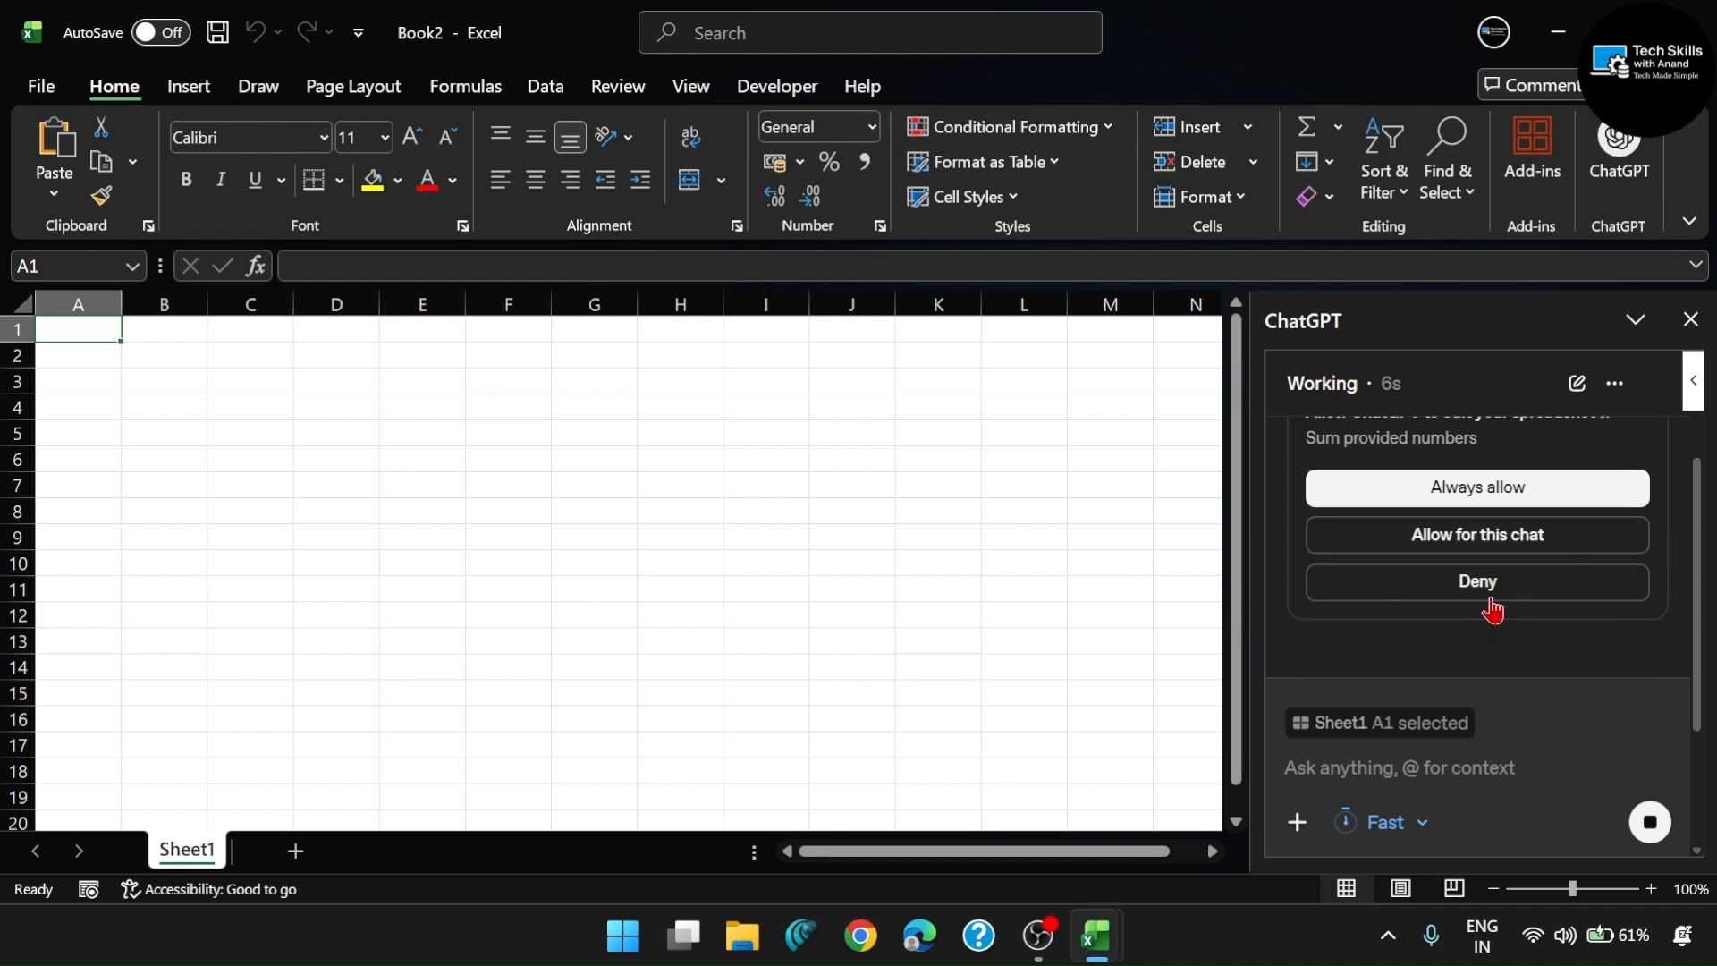
{"action": "left_click", "coordinate": [1474, 539]}
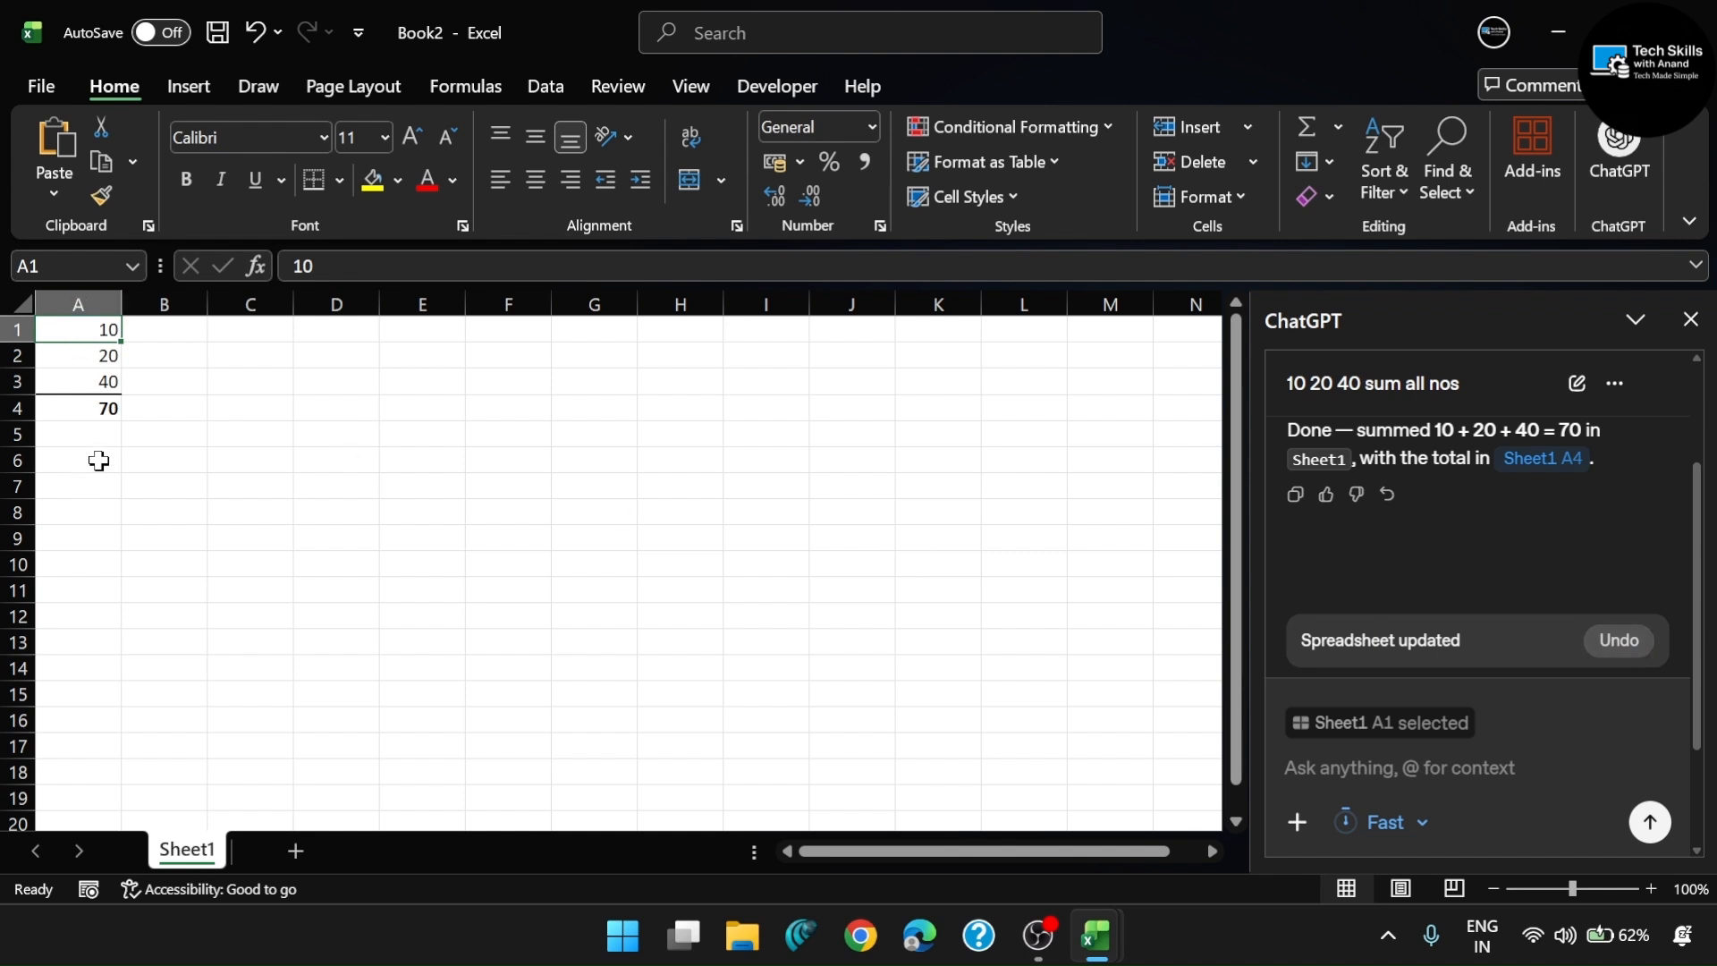
- Undo ChatGPT's spreadsheet update and review the prompt and response in the chat
{"action": "left_click", "coordinate": [1645, 657]}
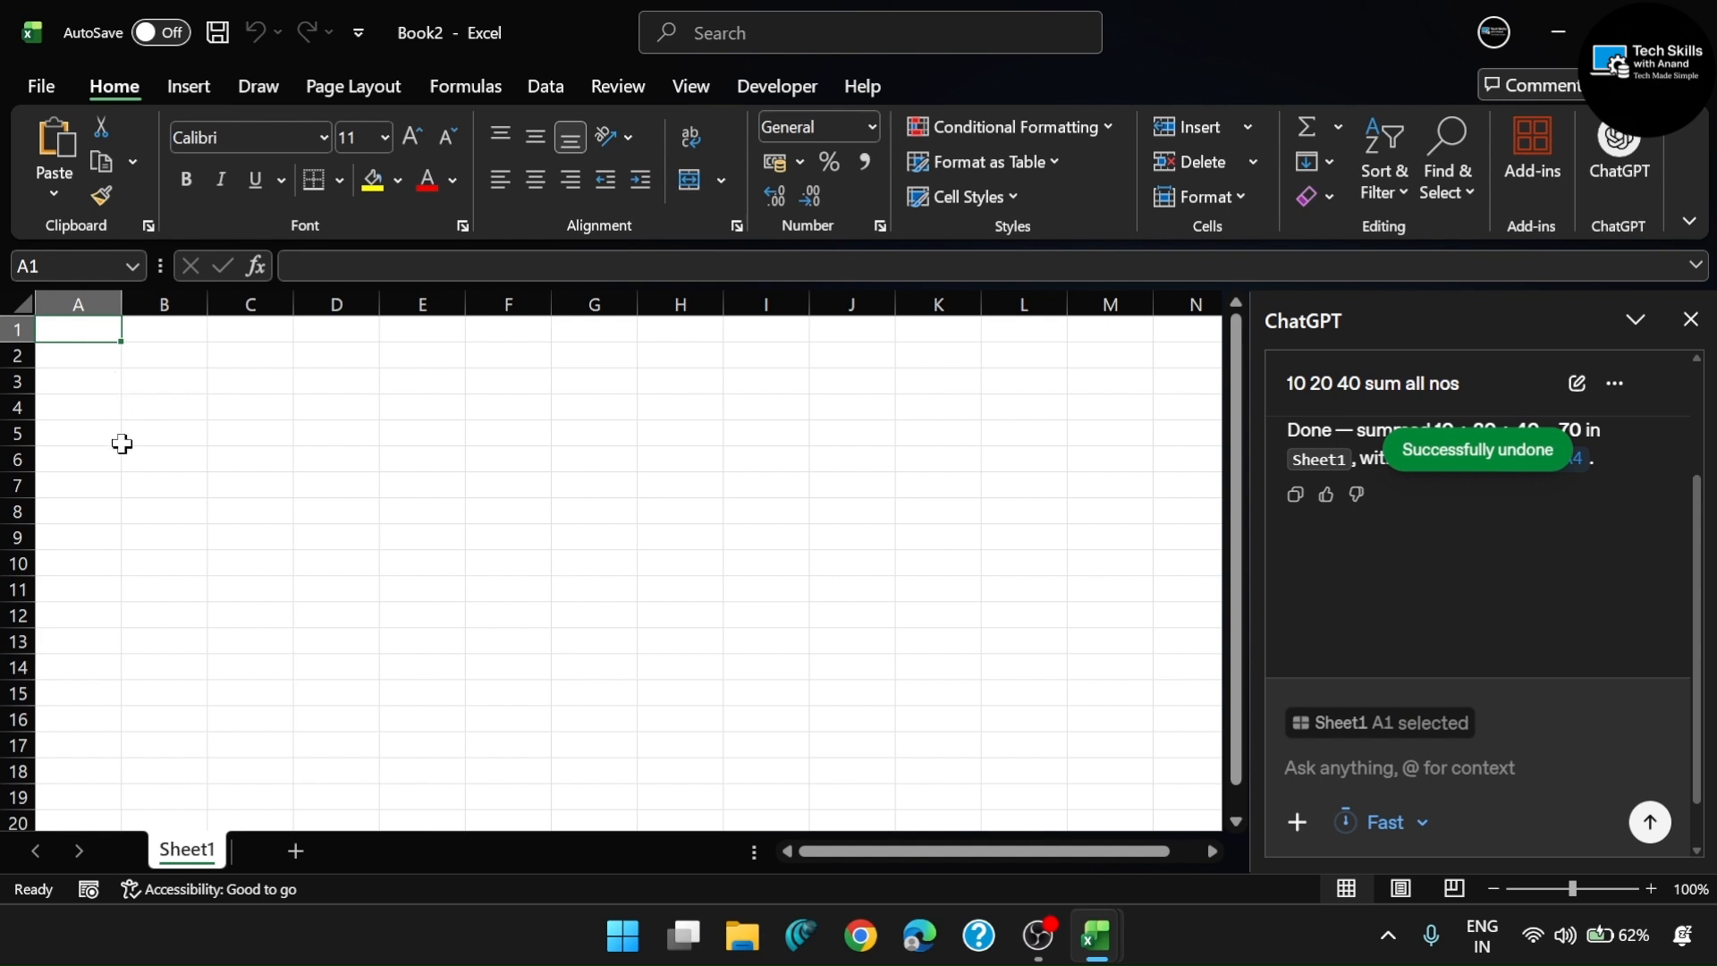
{"action": "scroll", "coordinate": [1467, 489], "scroll_direction": "up", "scroll_amount": 1}
{"action": "scroll", "coordinate": [1467, 489], "scroll_direction": "up", "scroll_amount": 1}
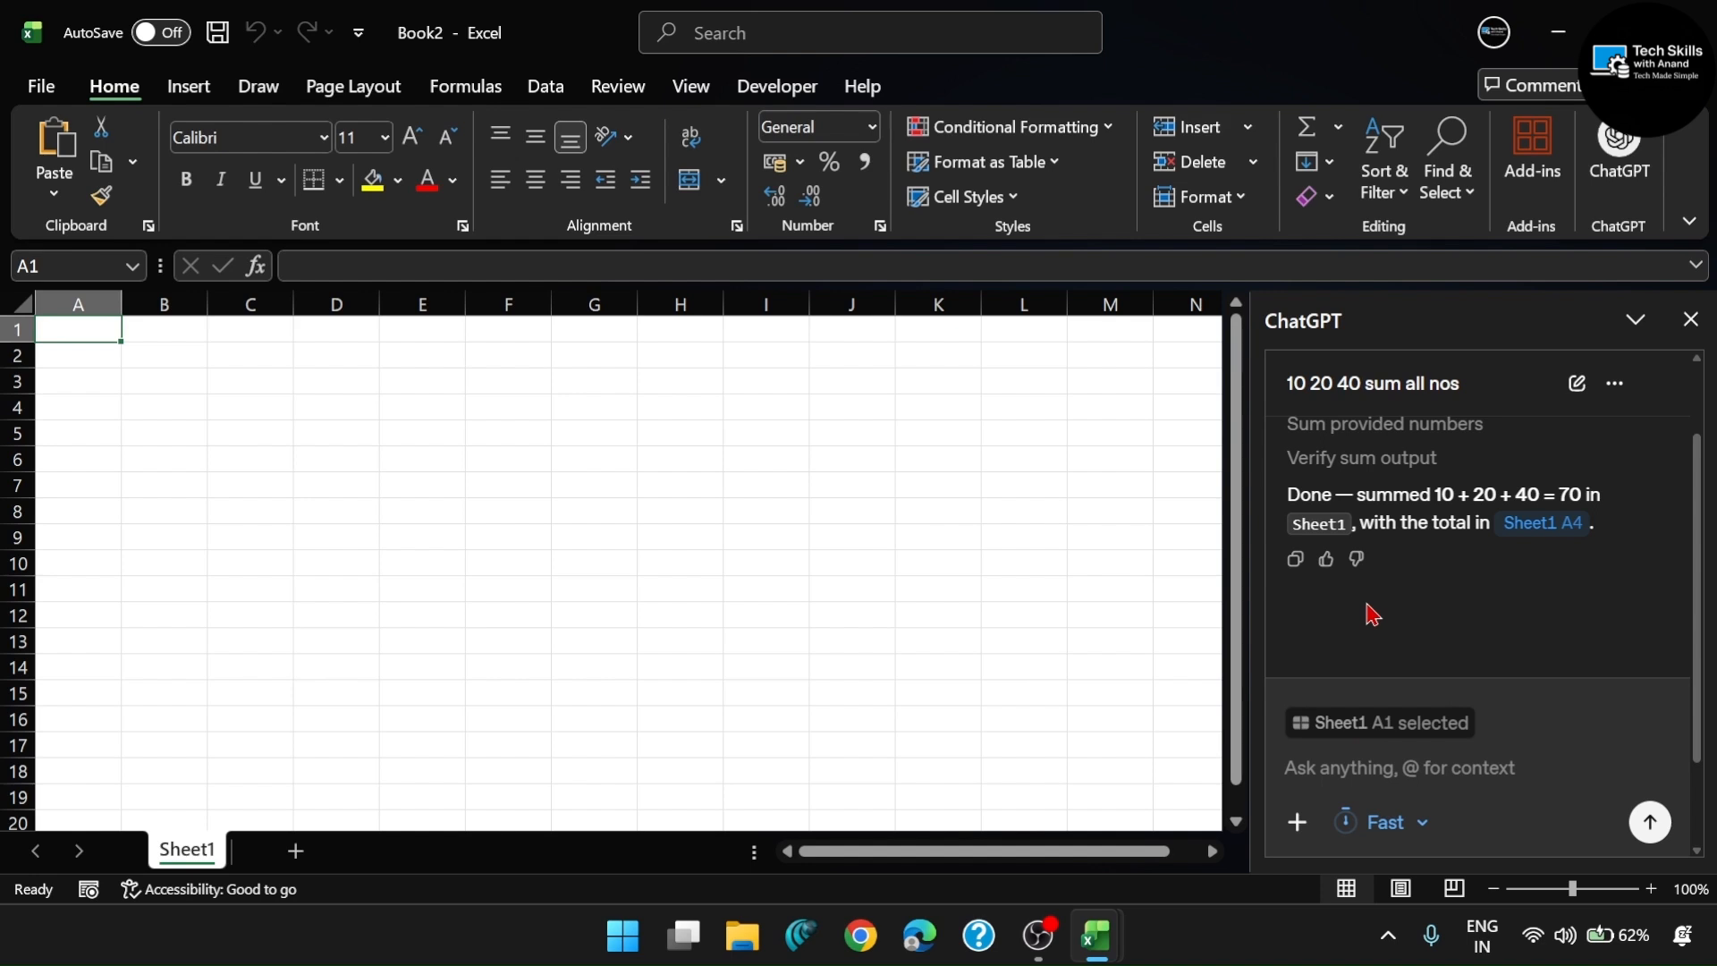
{"action": "scroll", "coordinate": [1423, 591], "scroll_direction": "up", "scroll_amount": 2}
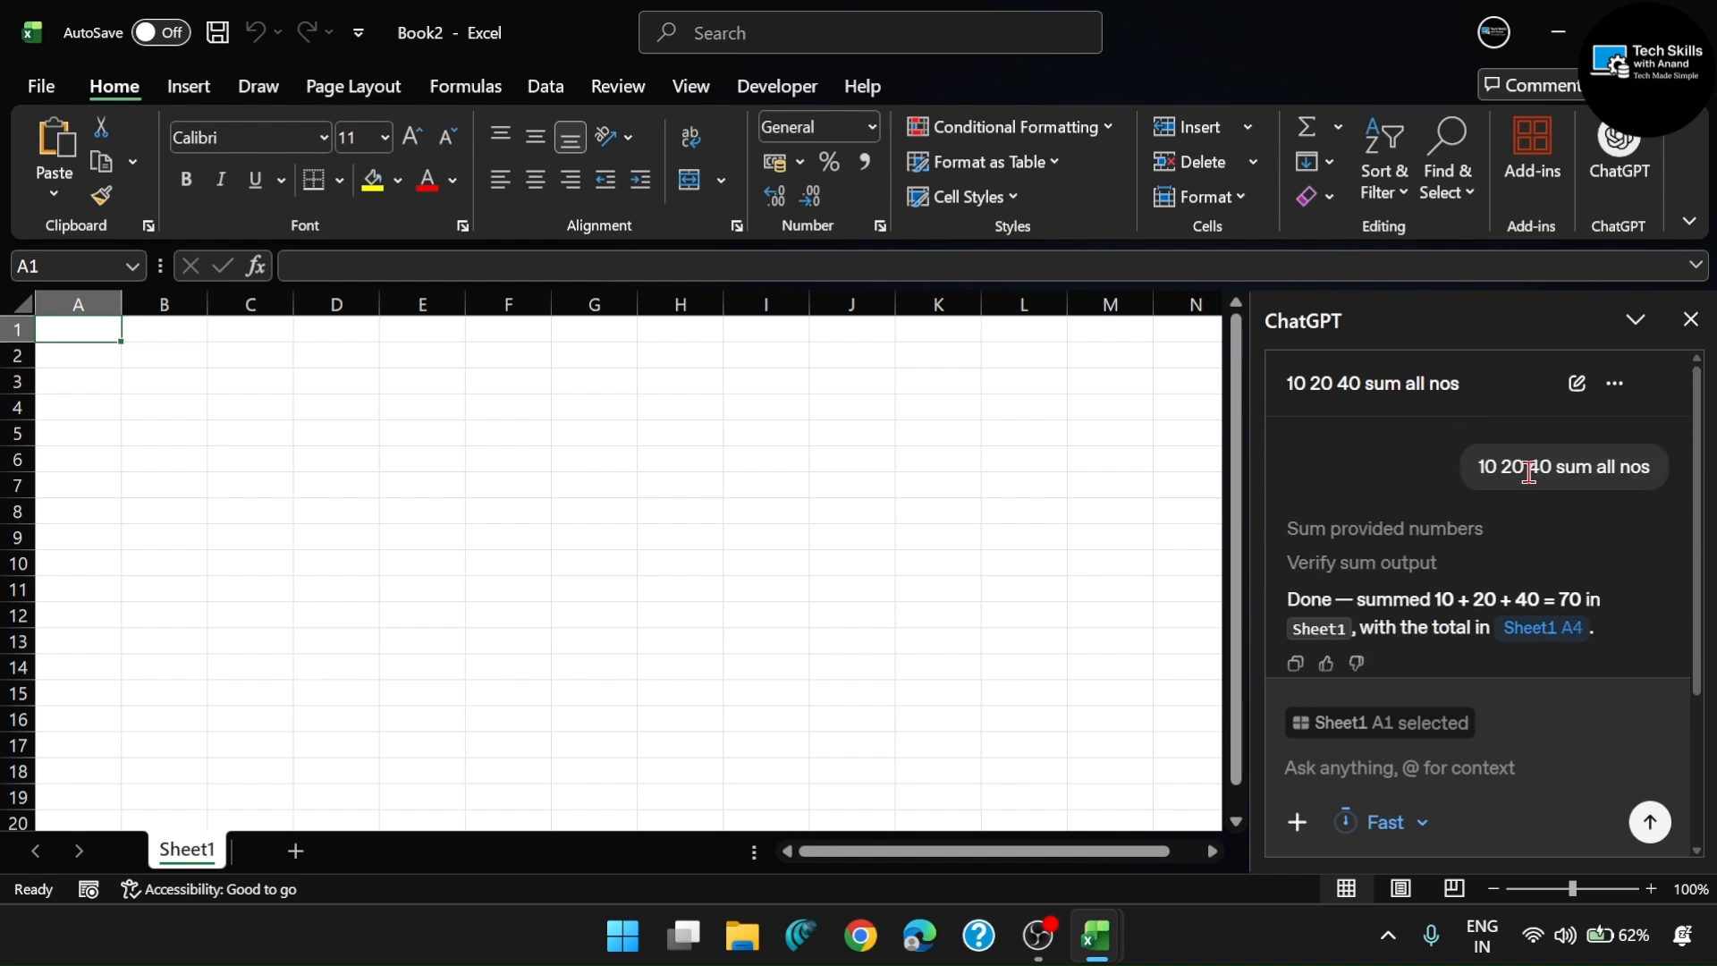
{"action": "scroll", "coordinate": [1528, 471], "scroll_direction": "down", "scroll_amount": 2}
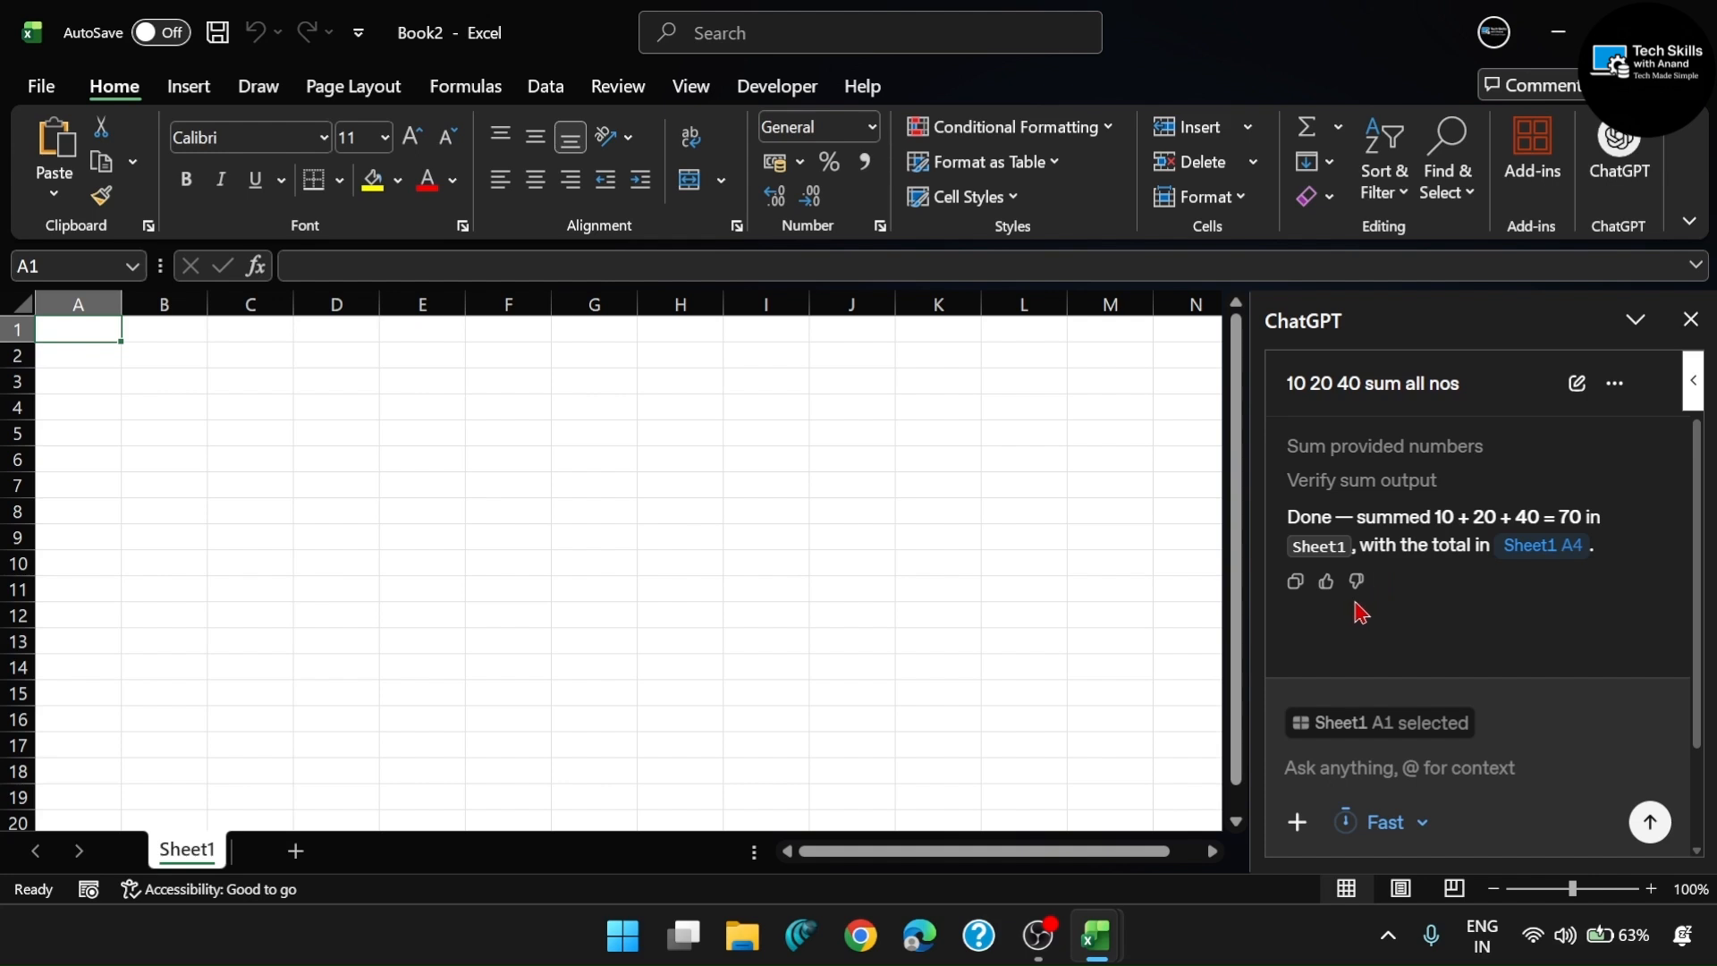
- Open the choices for adding files, skills or apps to the ChatGPT prompt
{"action": "left_click", "coordinate": [1297, 822]}
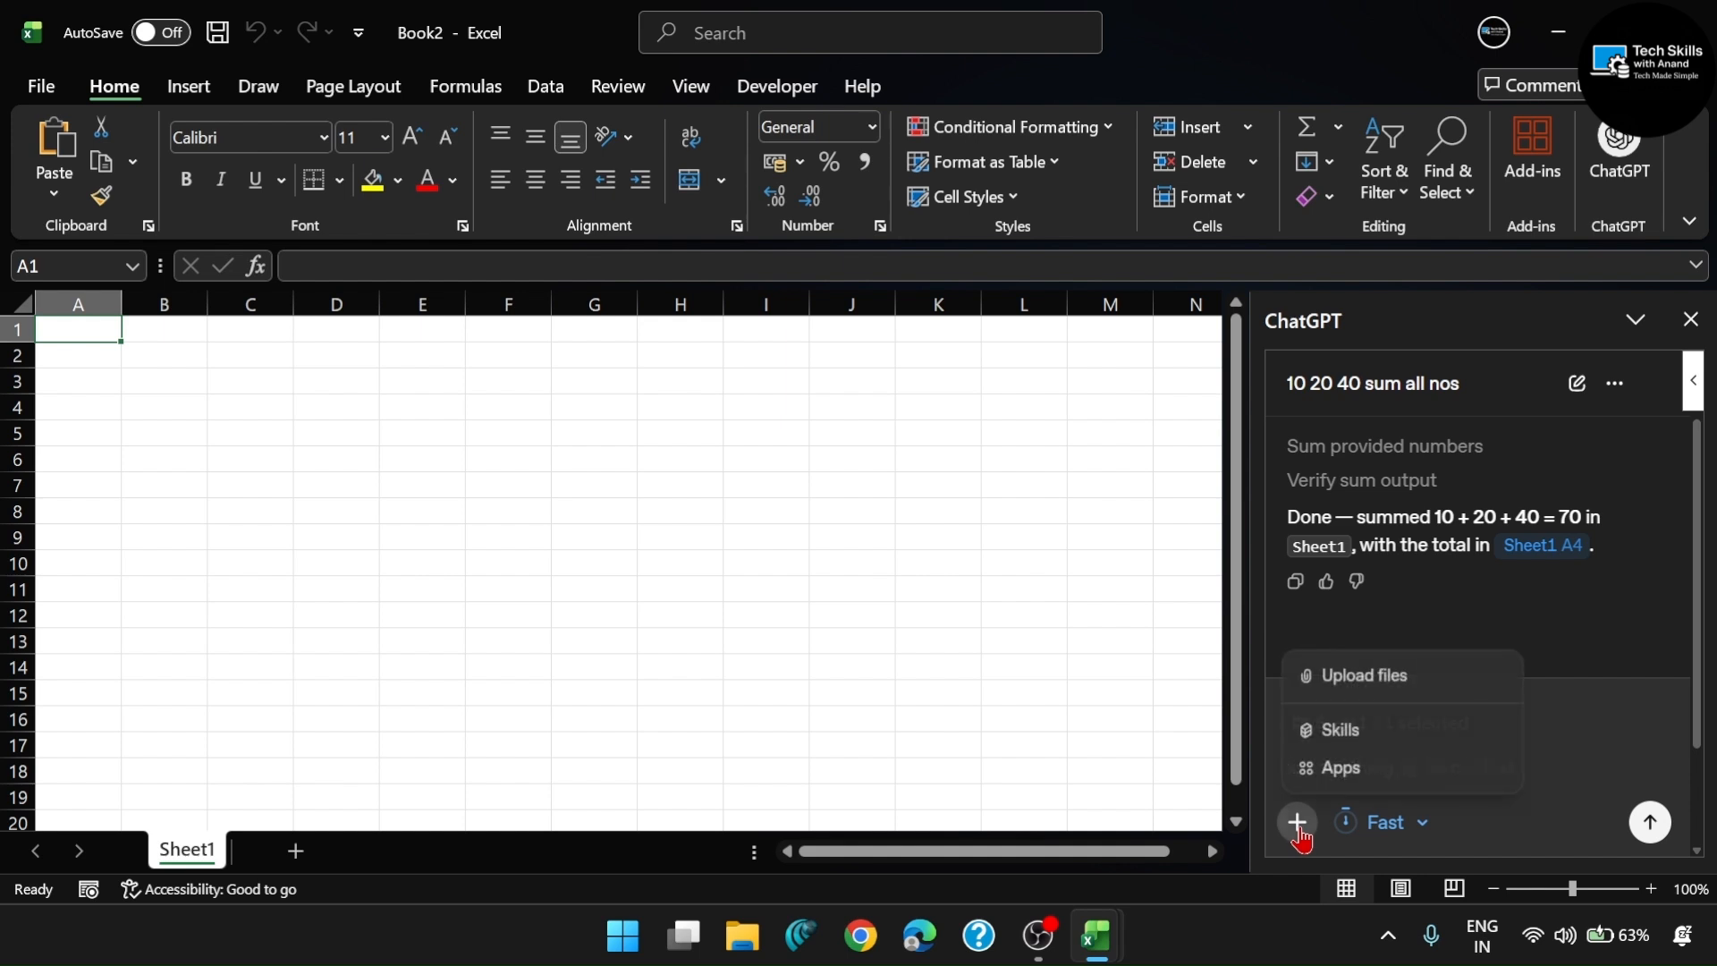
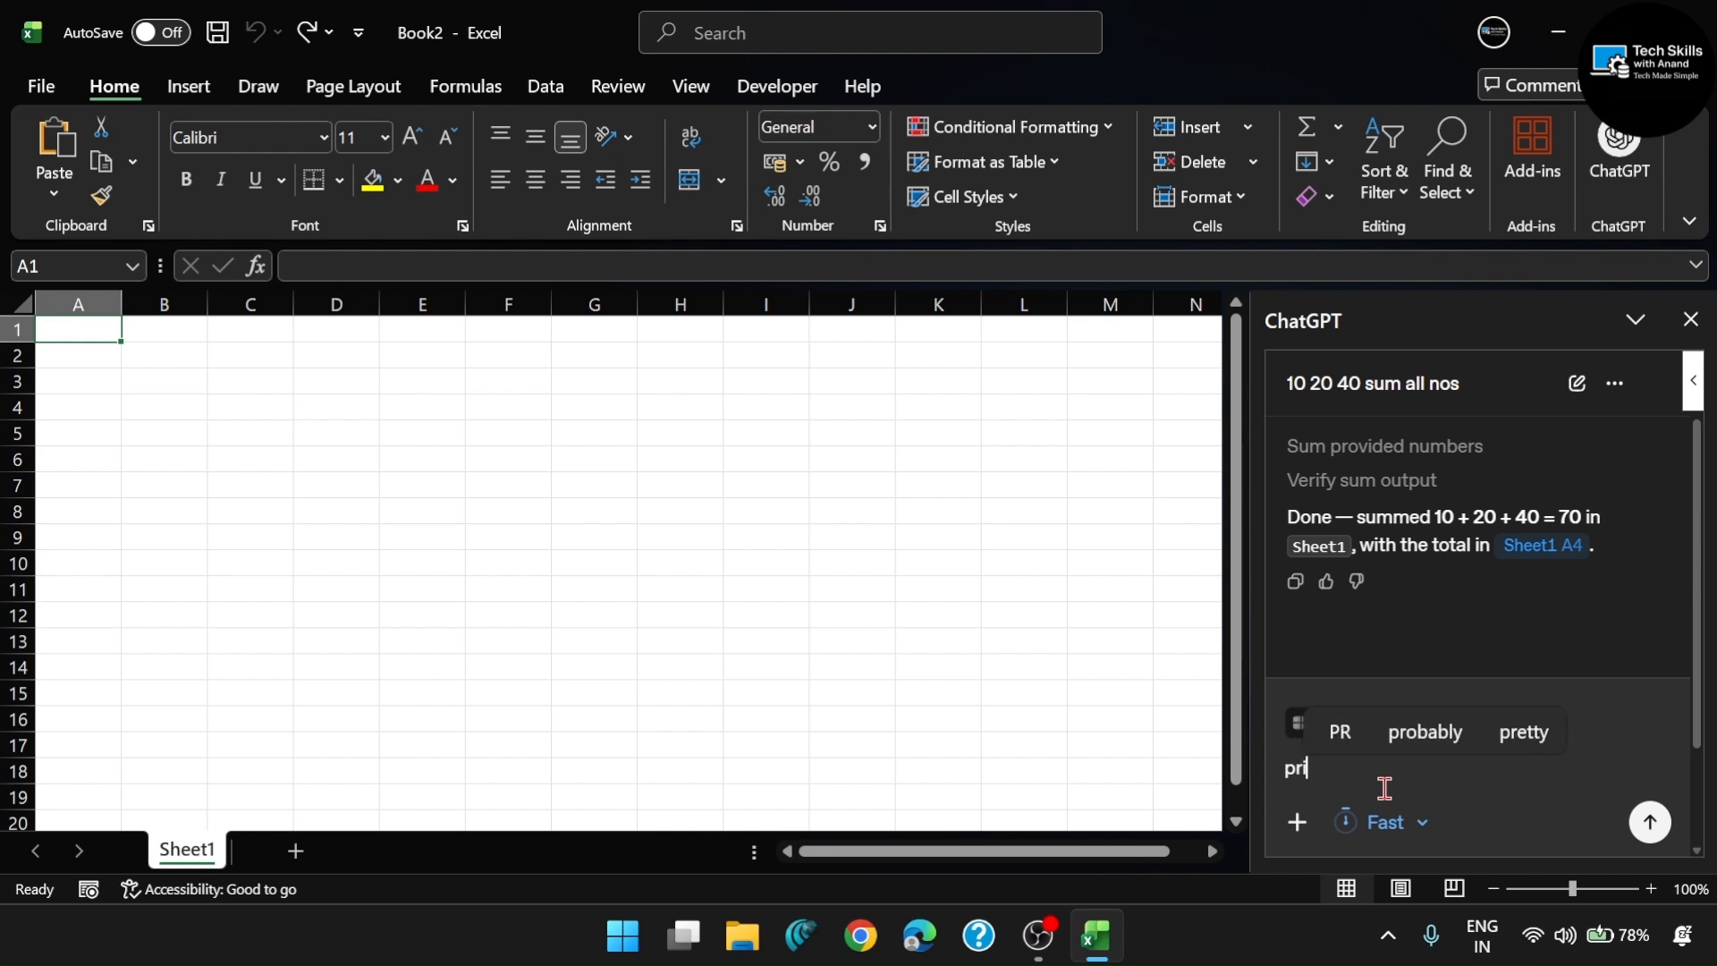
- Send ChatGPT the prompt "print previous data in sheet"
{"action": "type", "text": "pr"}
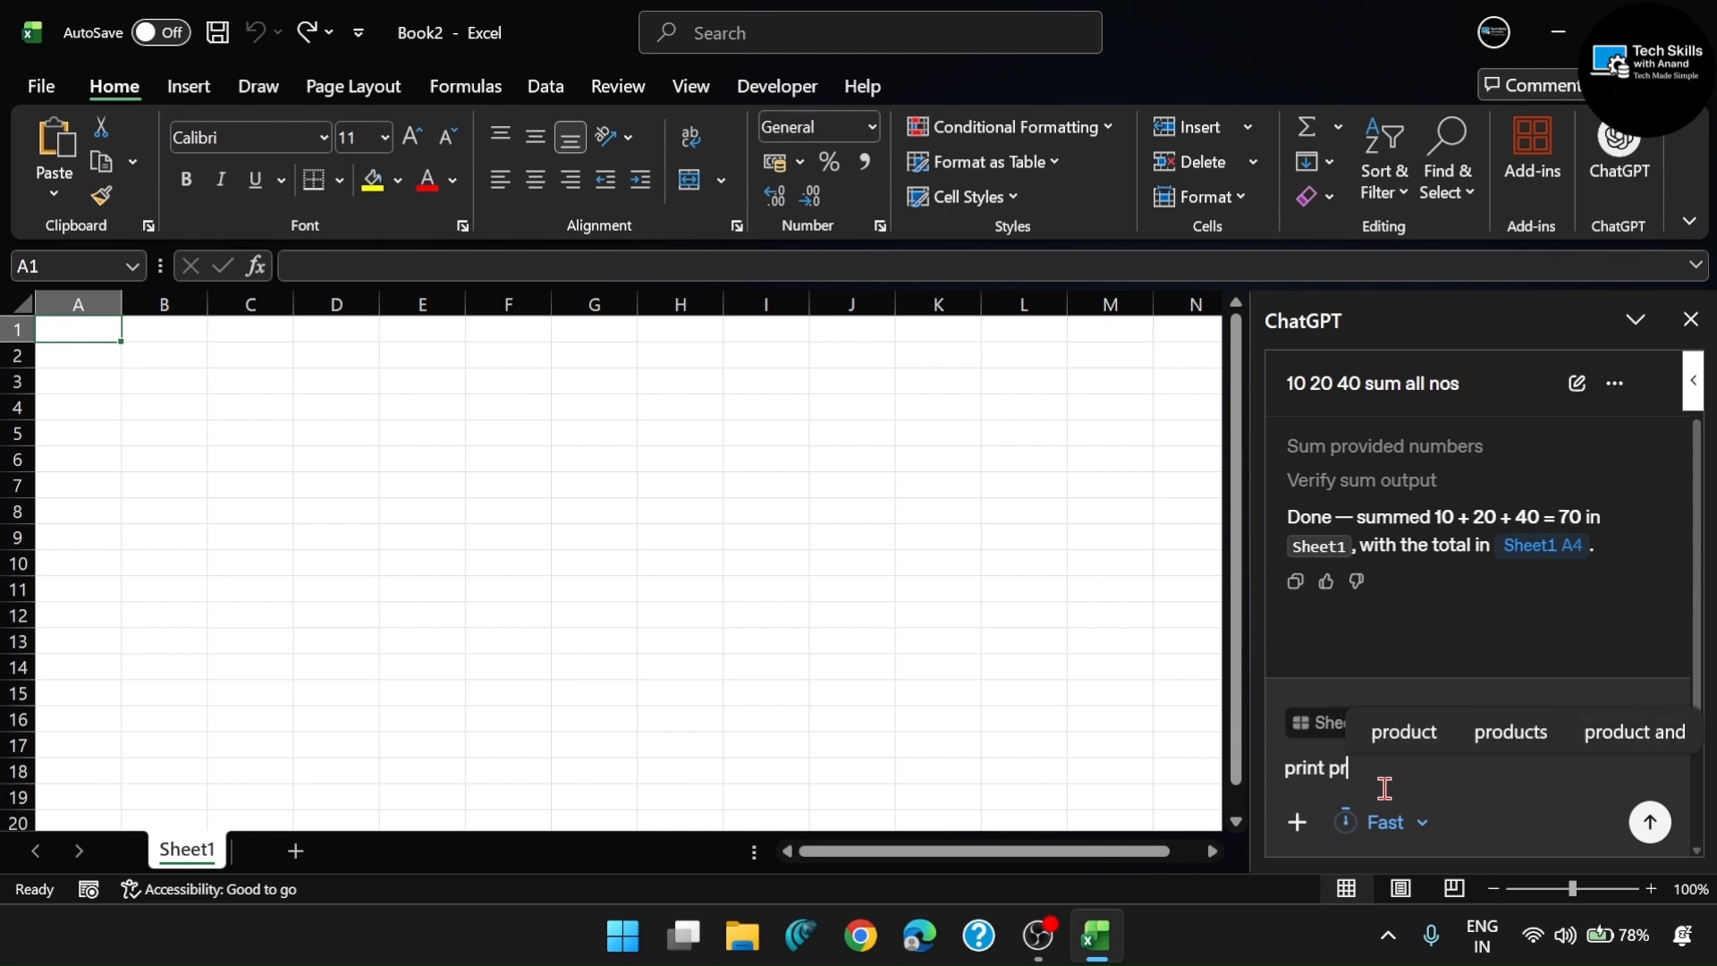
{"action": "type", "text": "evious "}
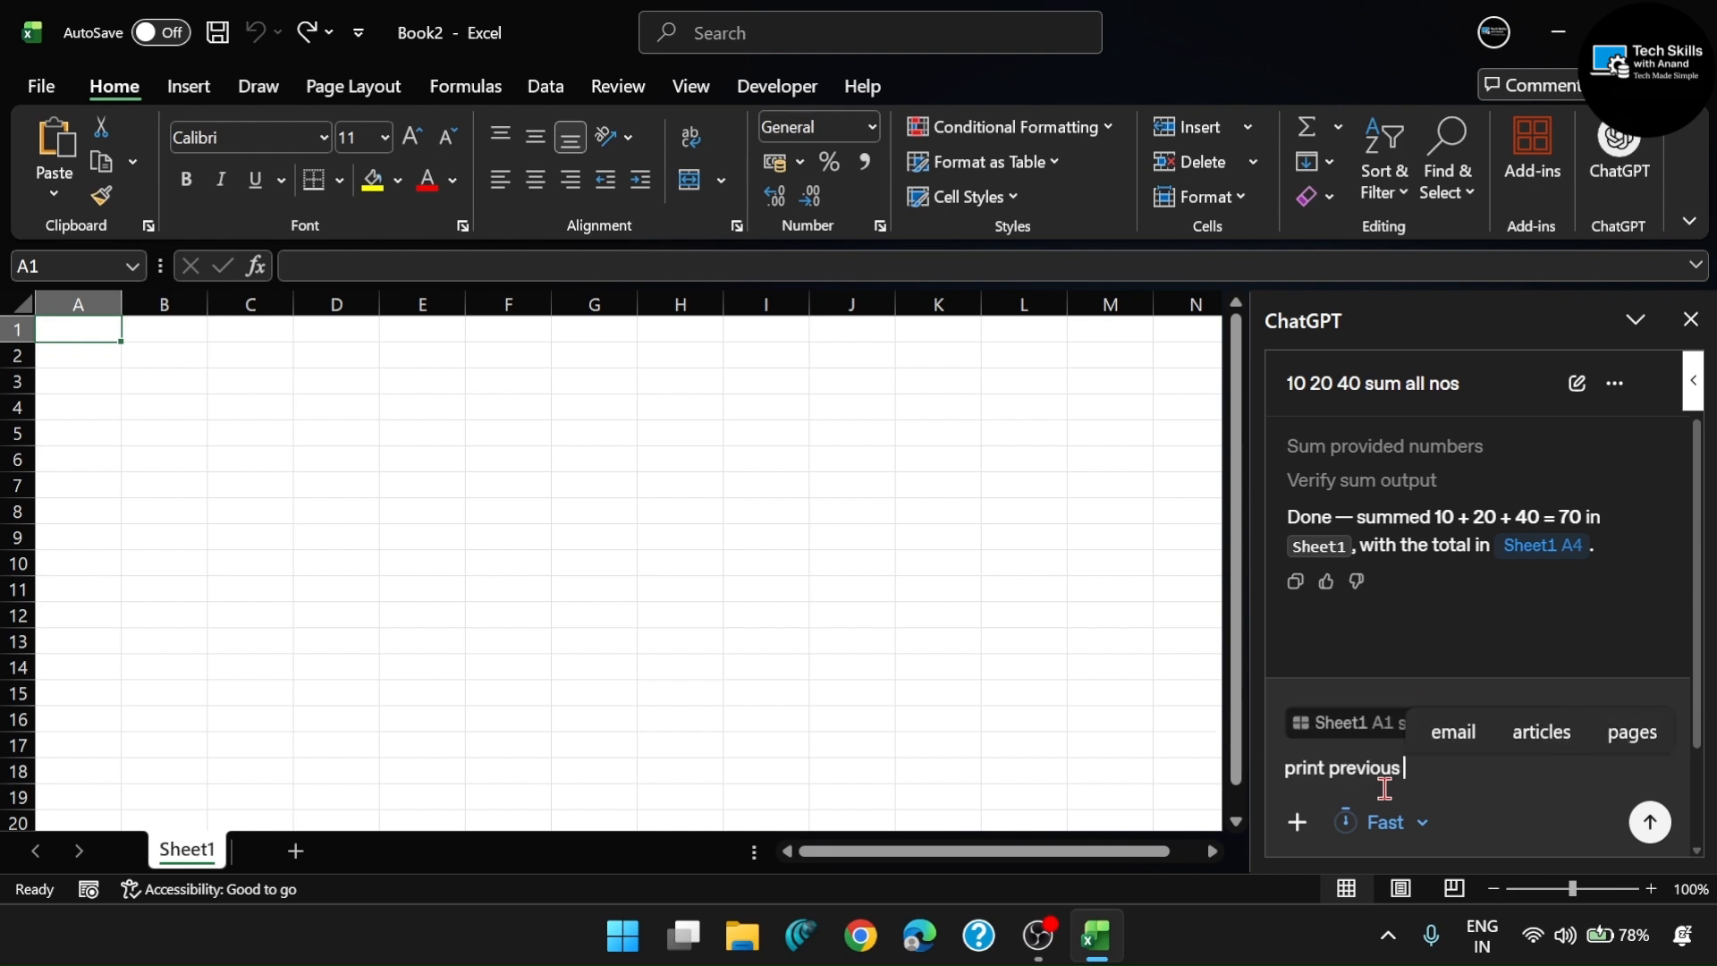
{"action": "type", "text": "data "}
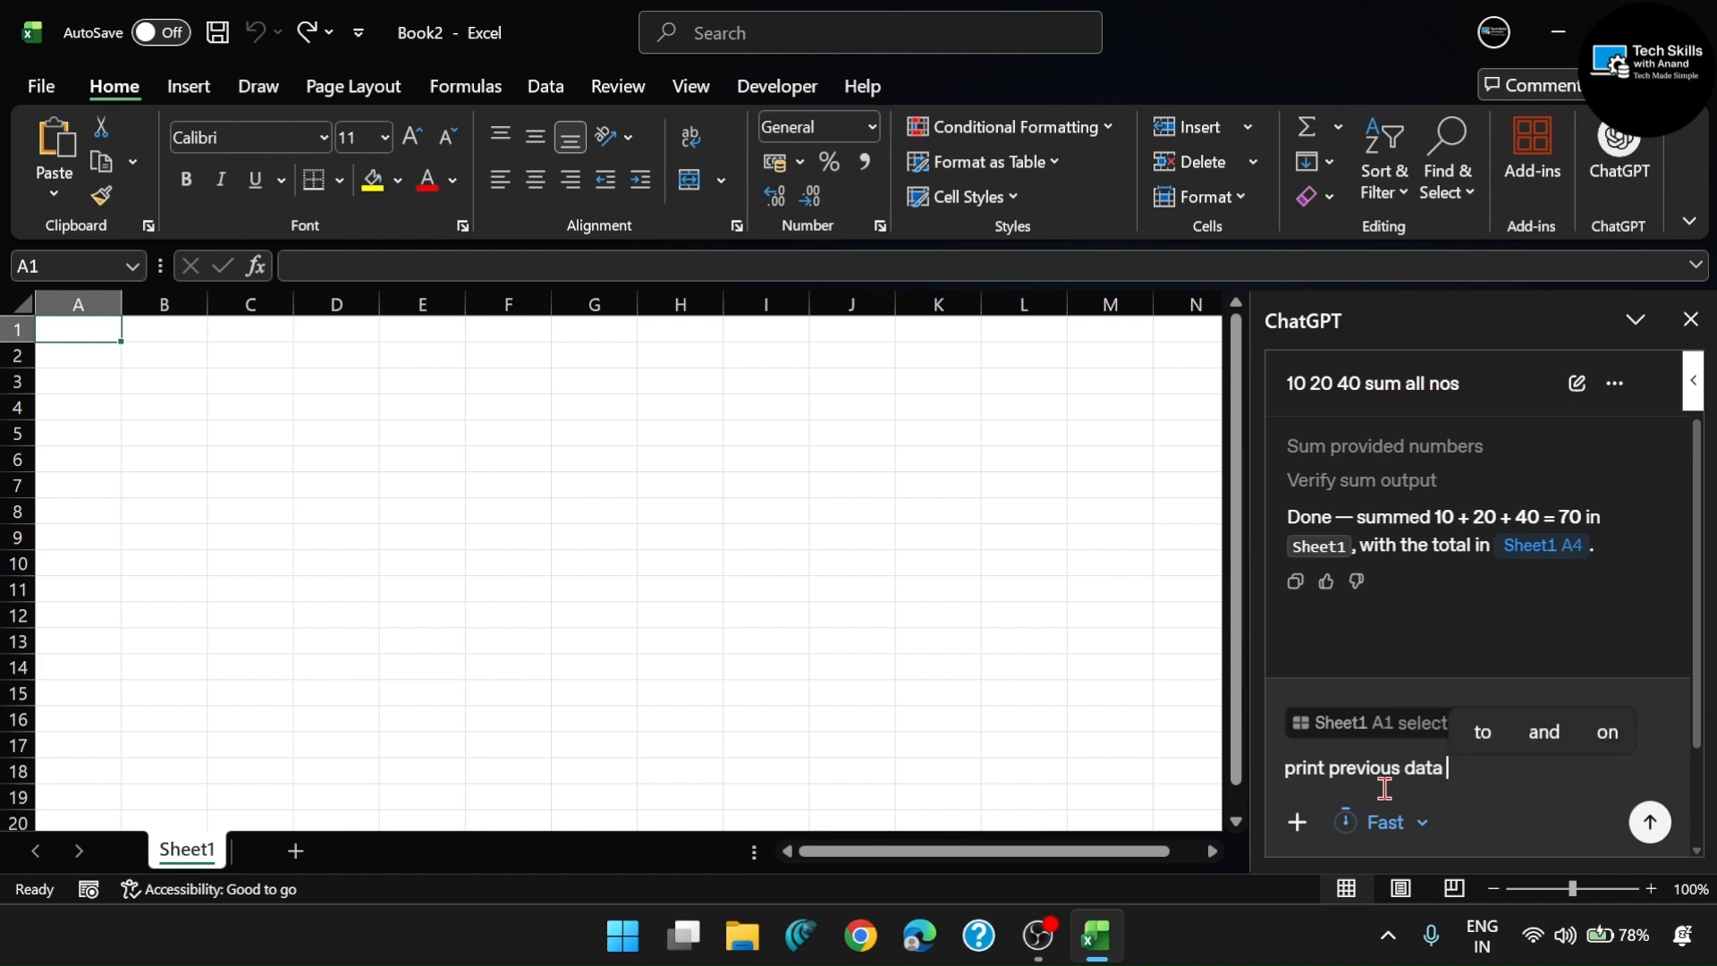
{"action": "type", "text": "in sheet"}
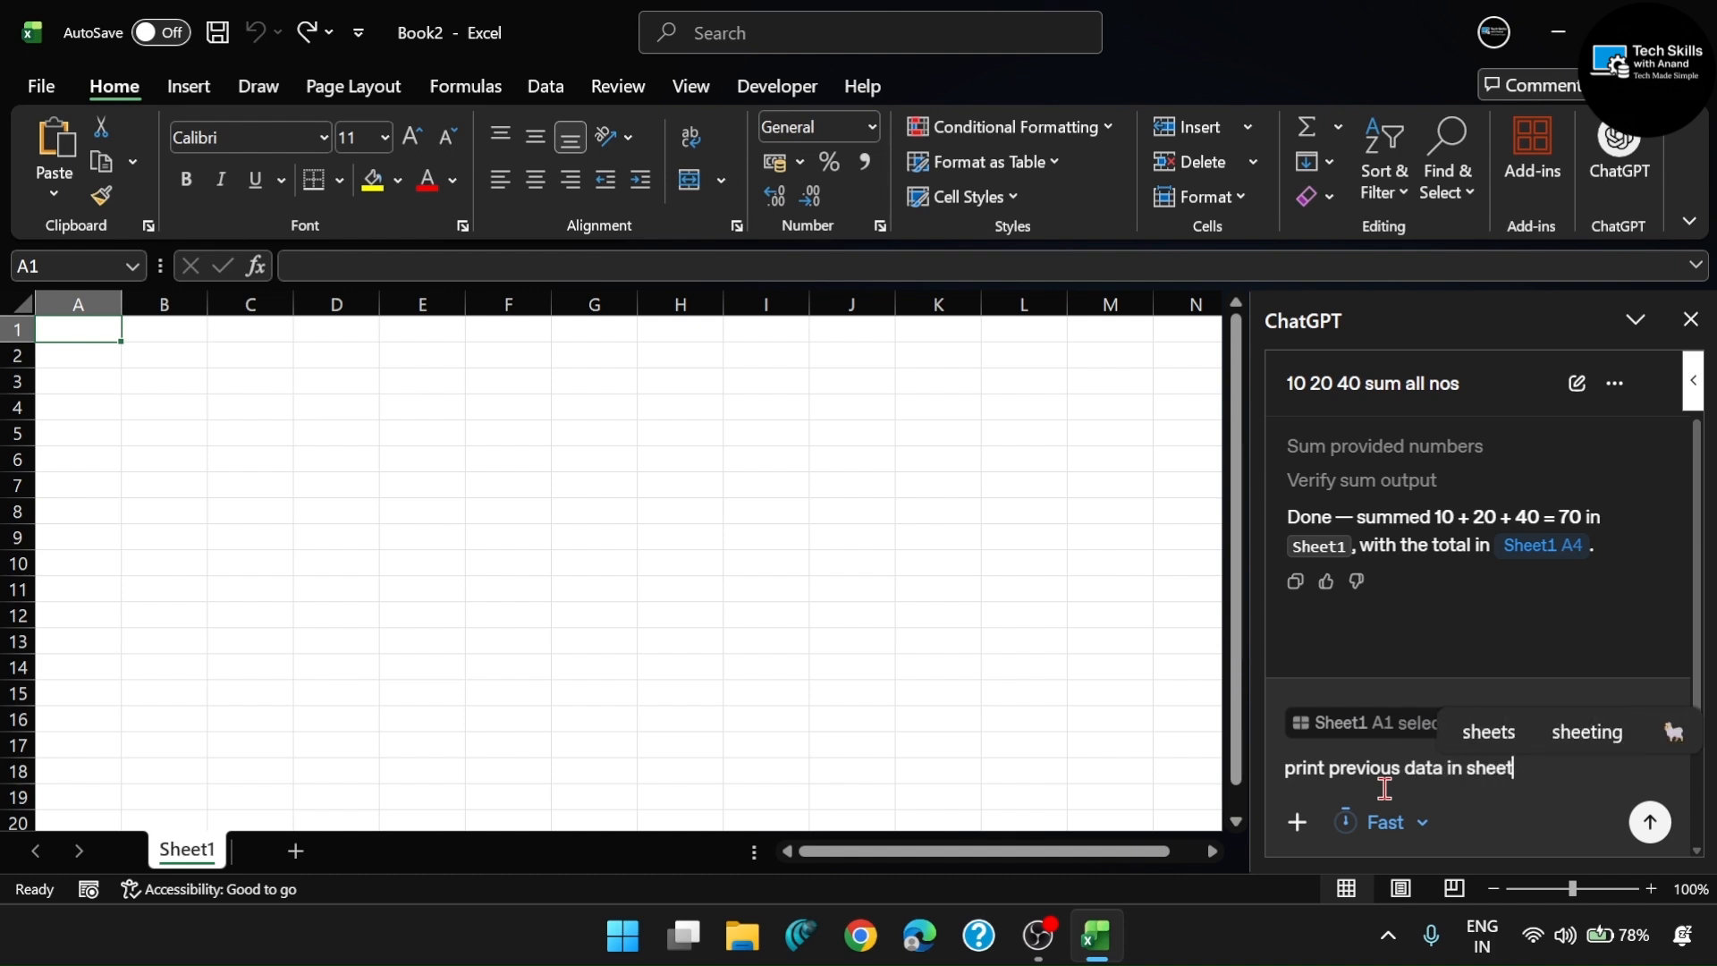
{"action": "key", "text": "Return"}
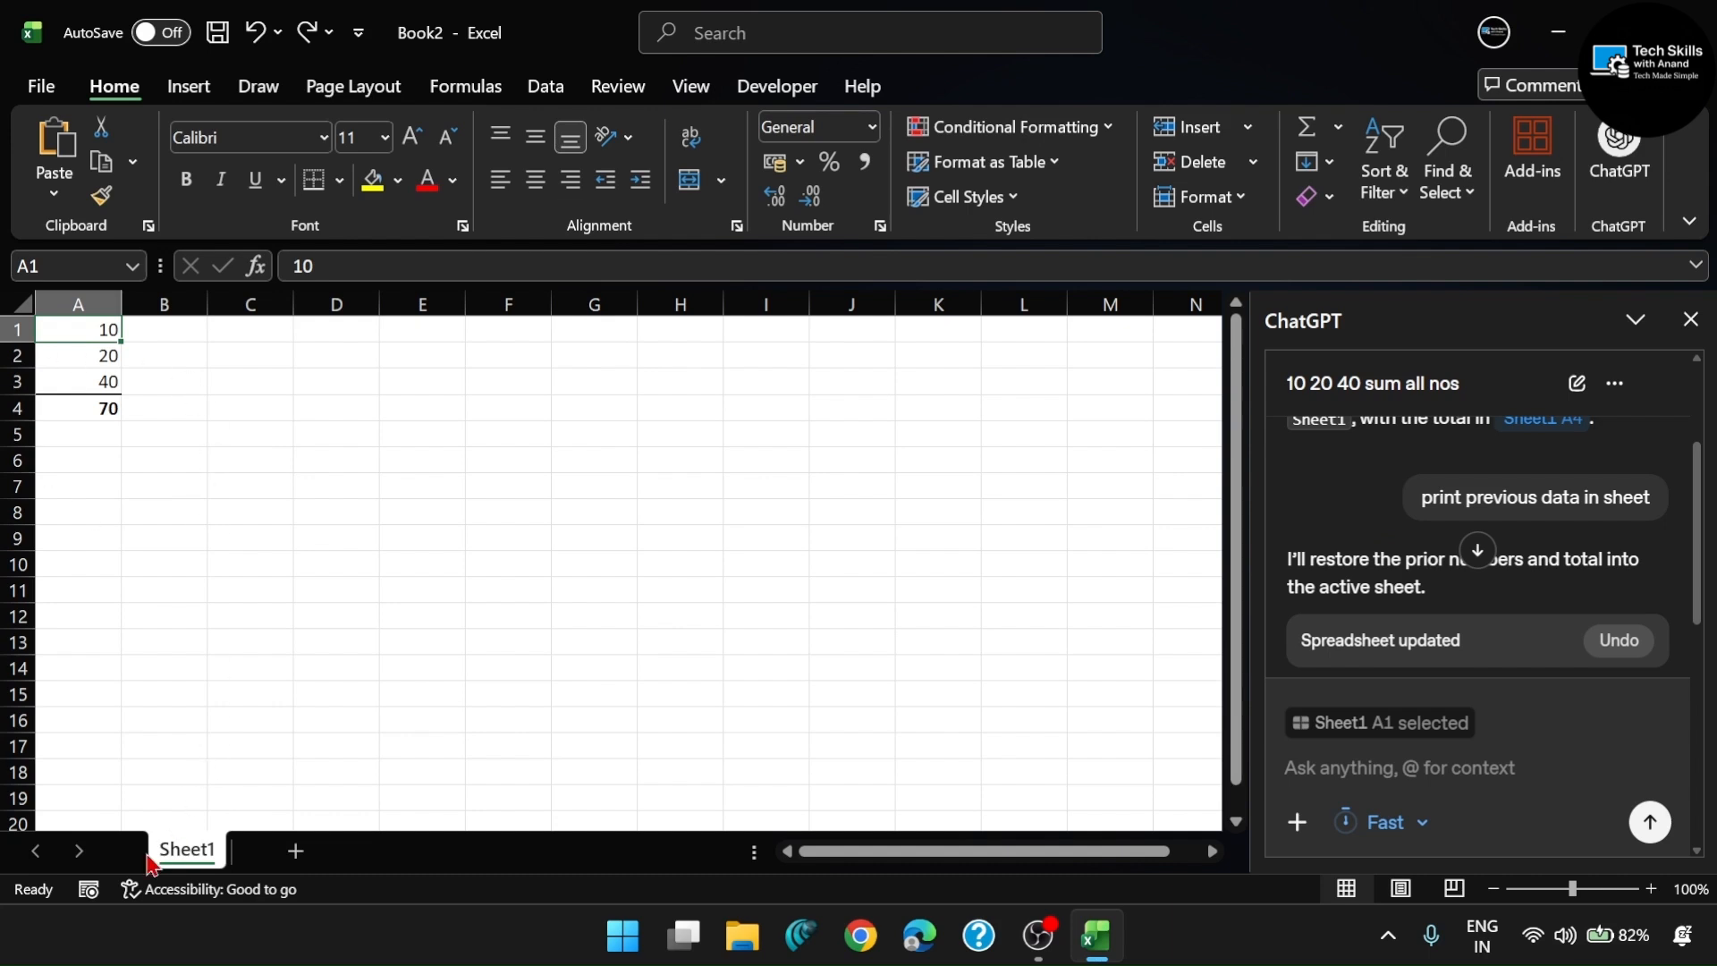
- Add a new blank worksheet to the workbook and return to the ChatGPT prompt
{"action": "right_click", "coordinate": [206, 856]}
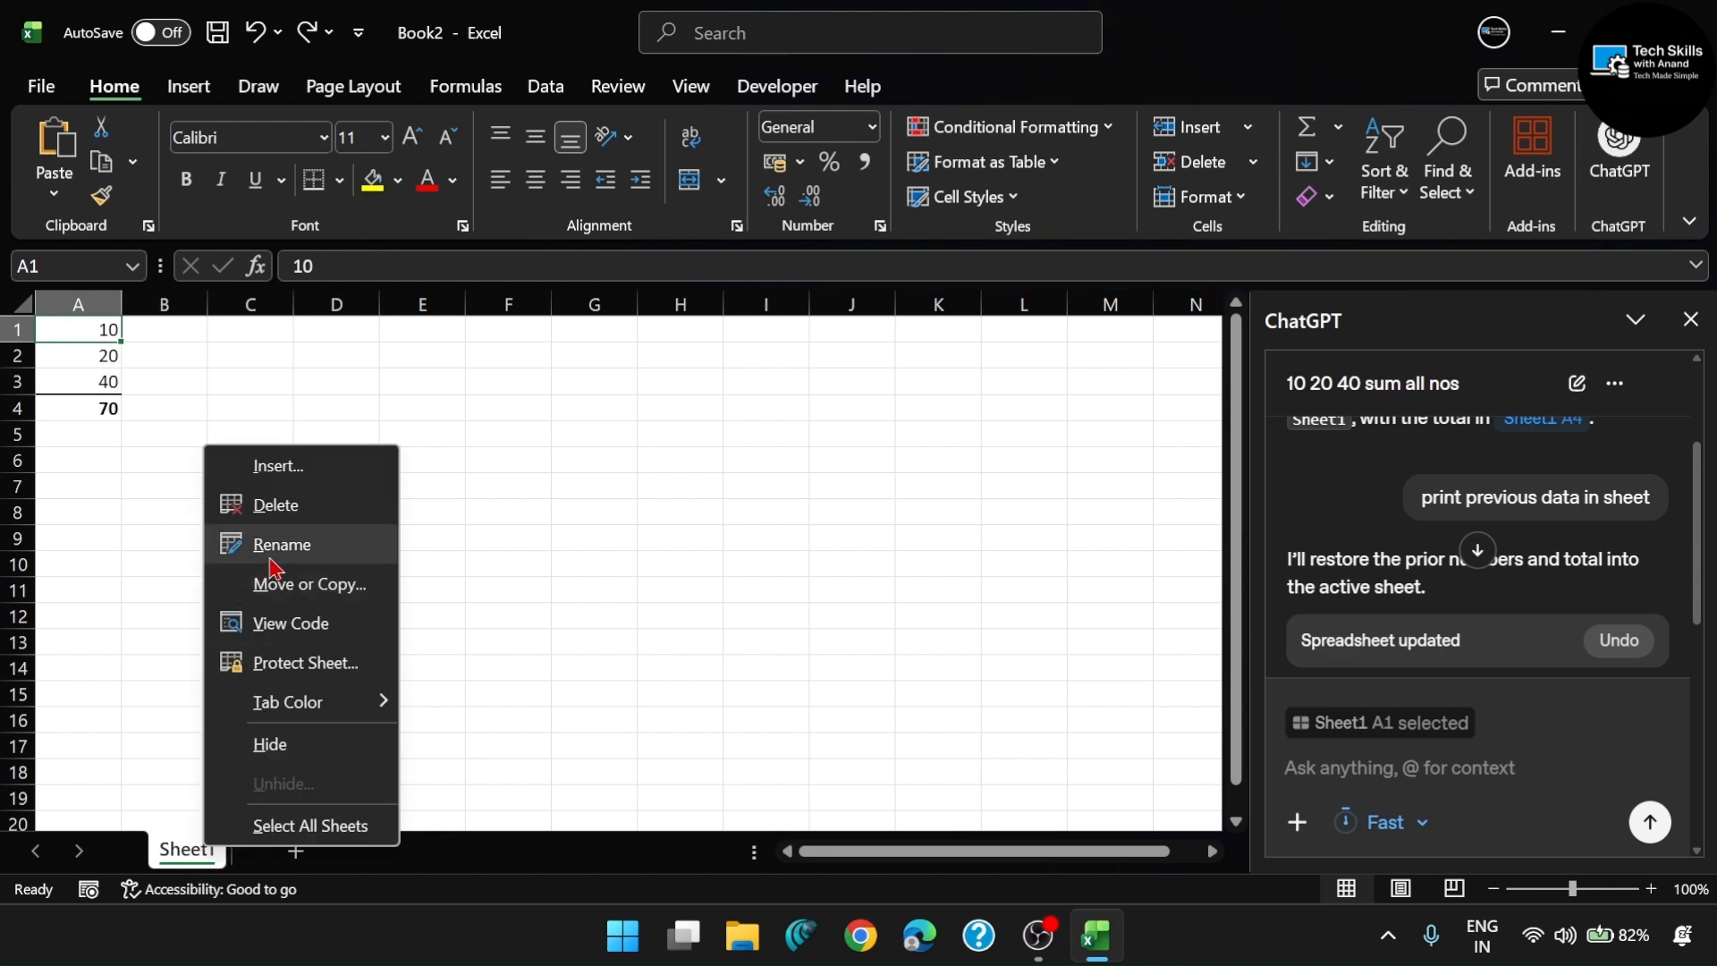
{"action": "left_click", "coordinate": [520, 540]}
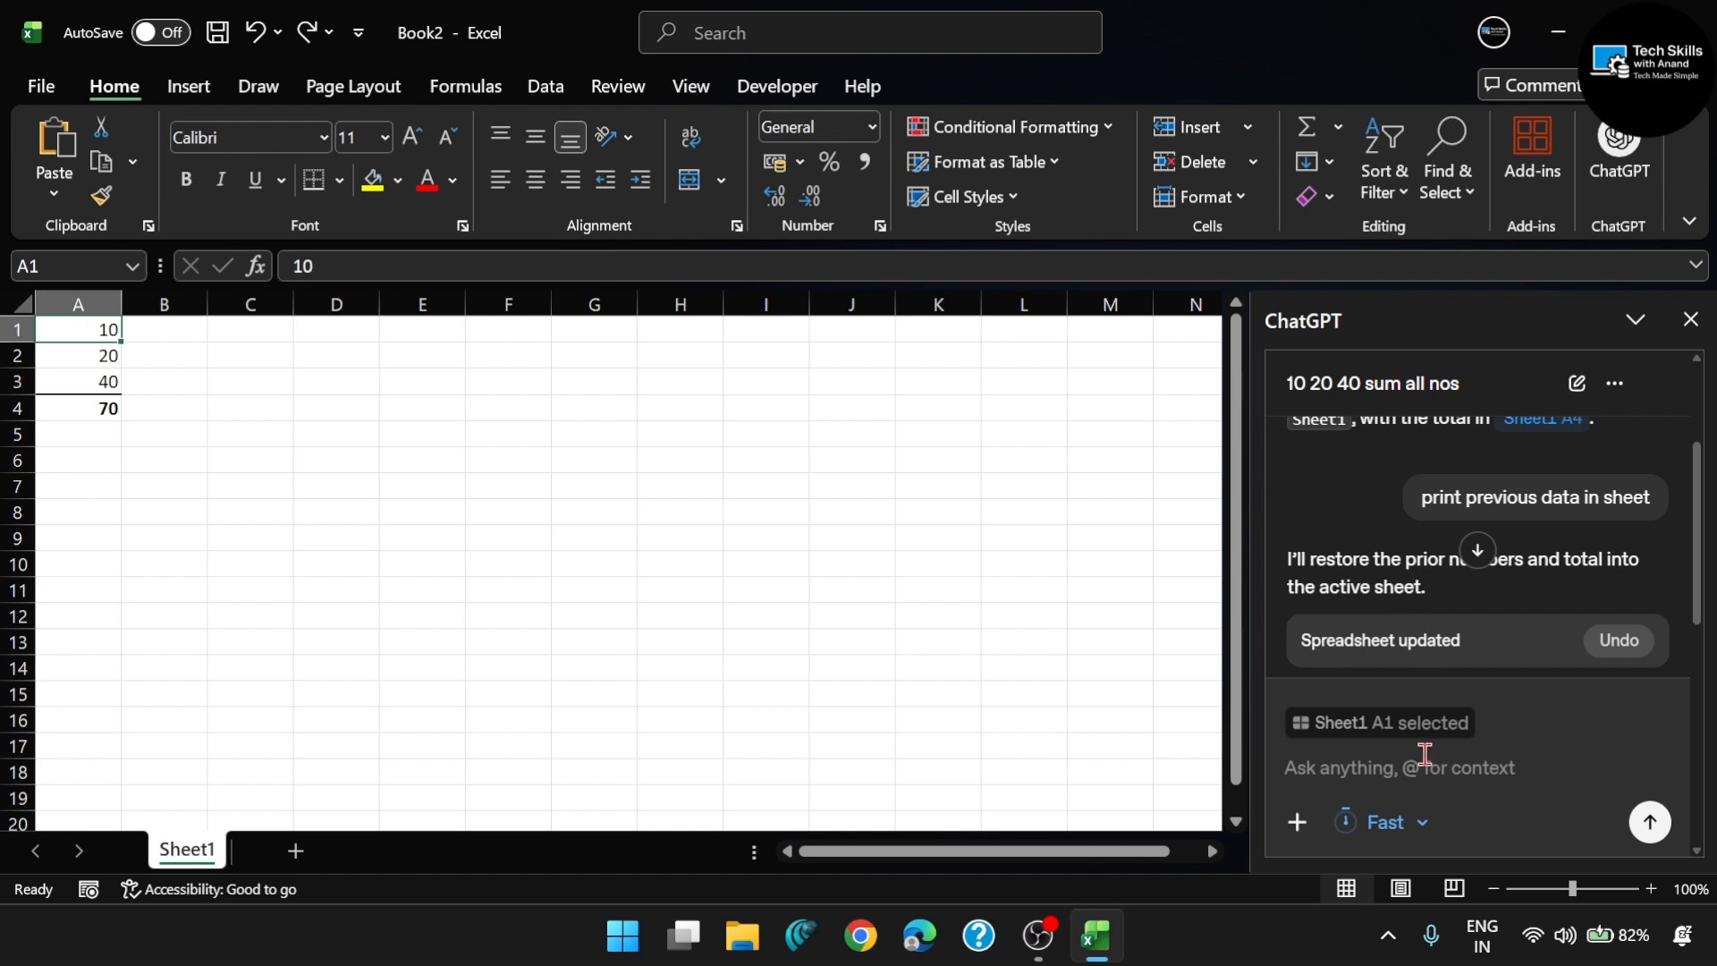
{"action": "left_click", "coordinate": [295, 851]}
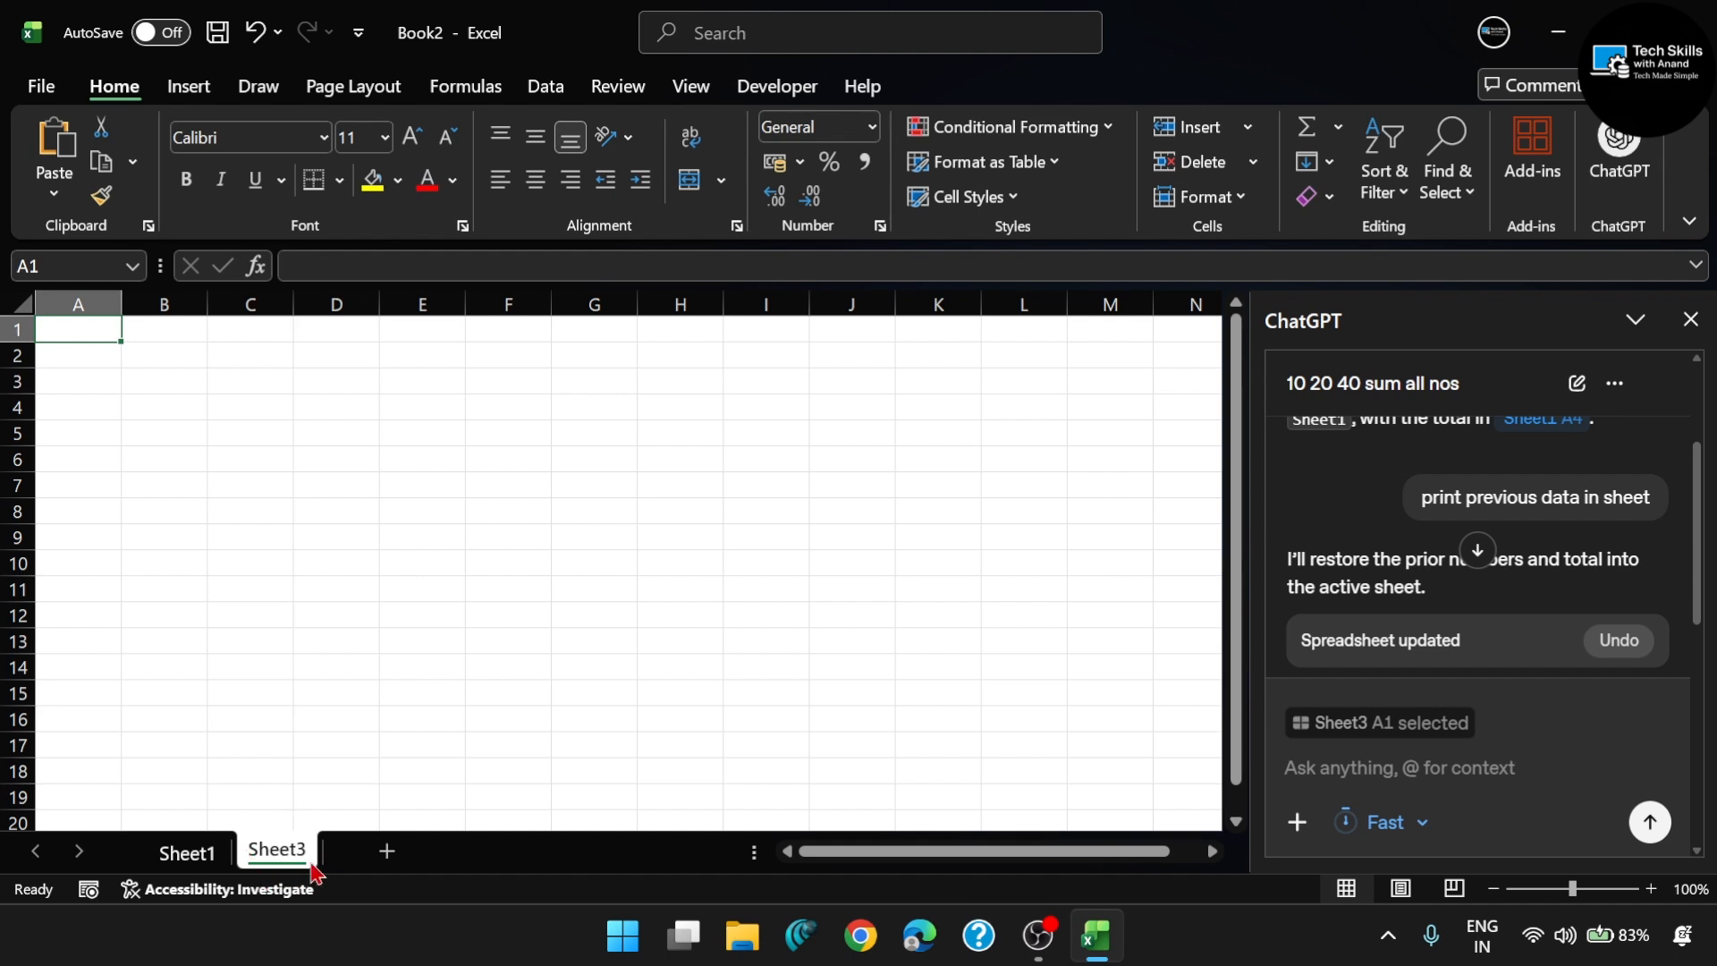
{"action": "left_click", "coordinate": [1362, 764]}
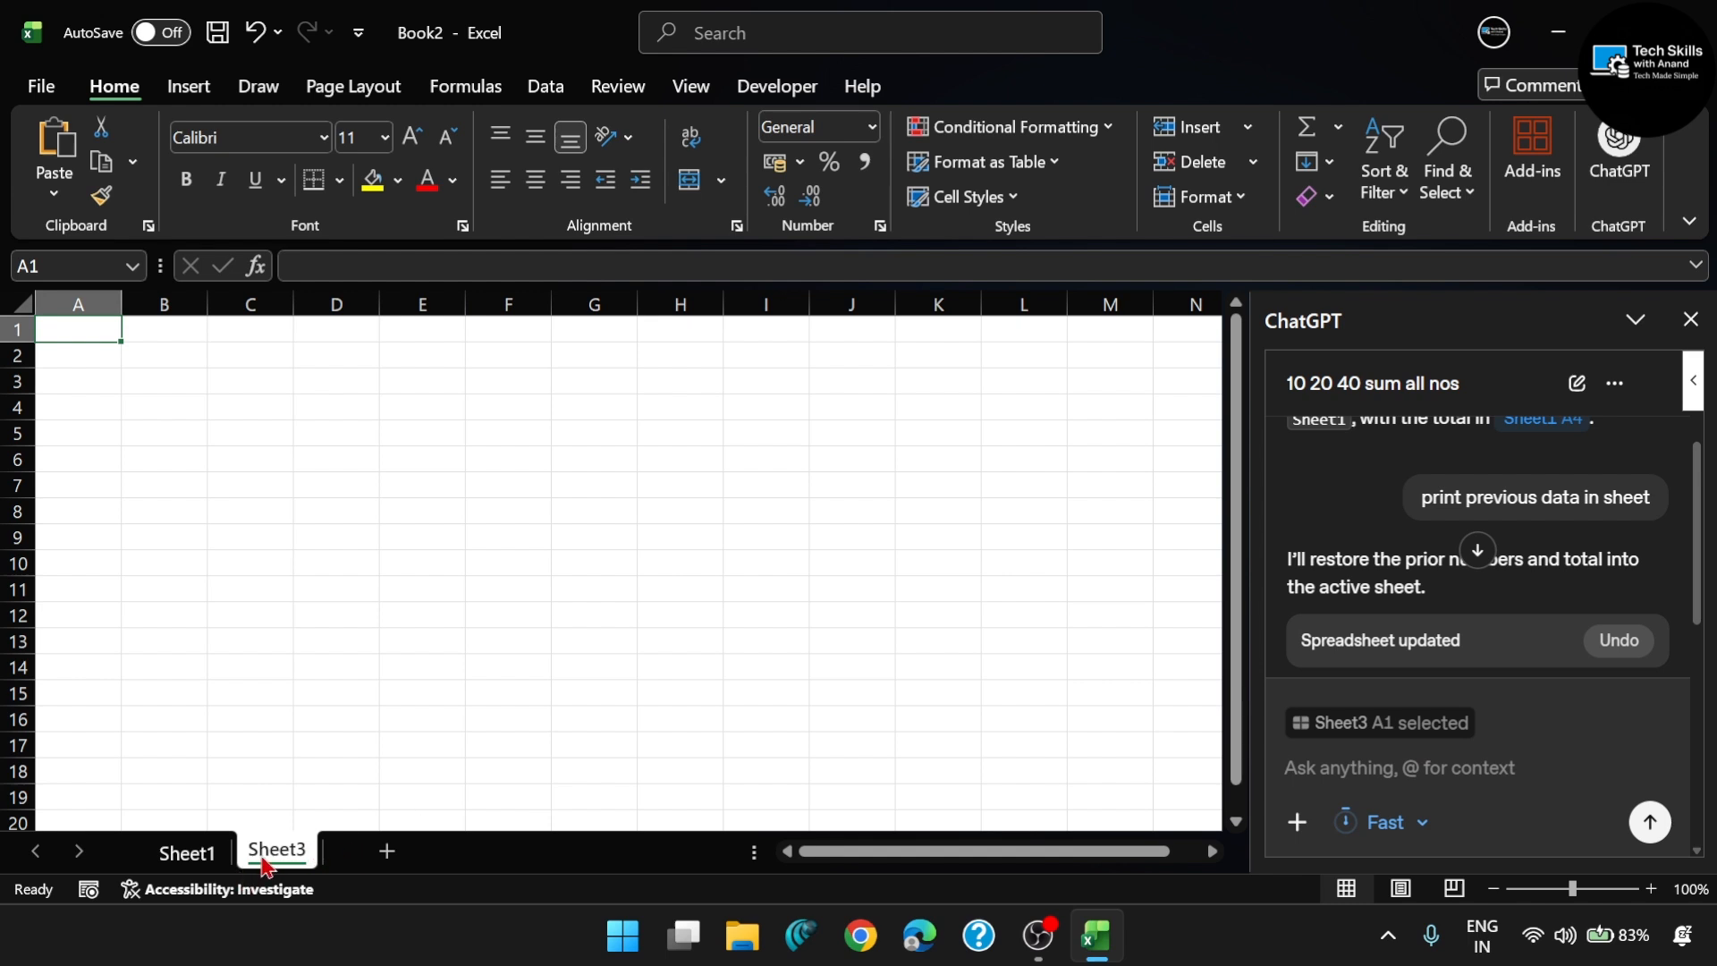
- Switch back and forth between Sheet1 and Sheet3 to compare their contents
{"action": "left_click", "coordinate": [188, 857]}
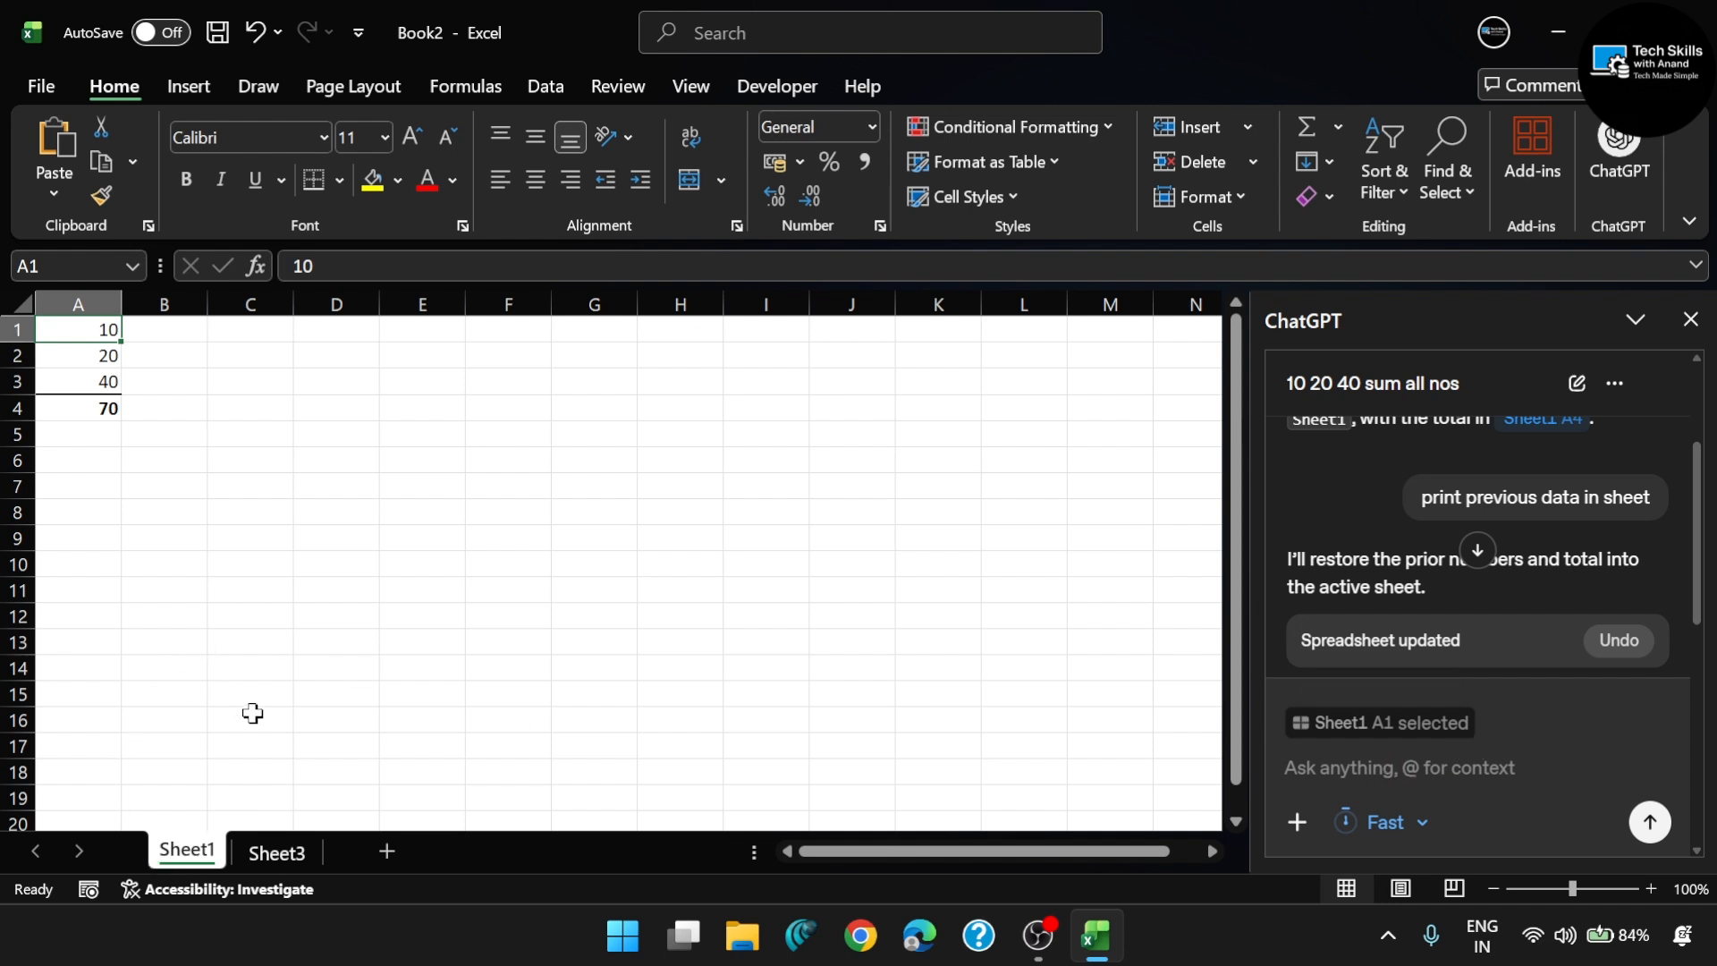
{"action": "left_click", "coordinate": [276, 852]}
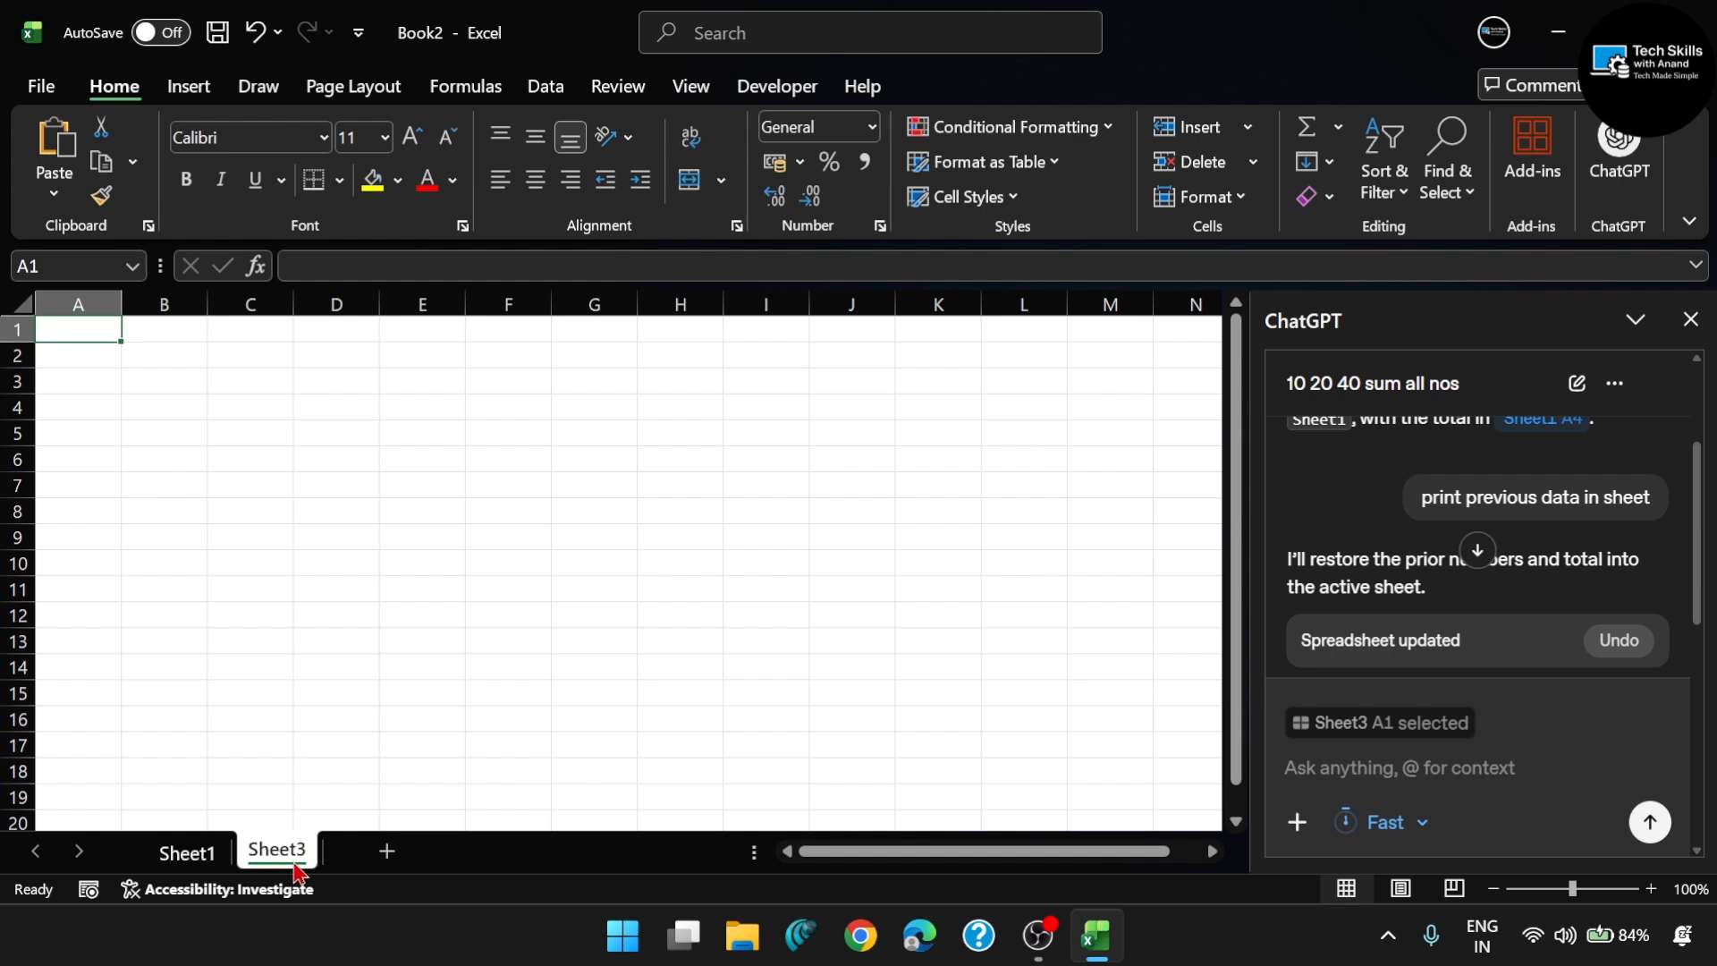
{"action": "left_click", "coordinate": [179, 854]}
{"action": "left_click", "coordinate": [298, 858]}
{"action": "left_click", "coordinate": [174, 856]}
- Add another blank worksheet after Sheet3 and make Sheet3 the active sheet again
{"action": "left_click", "coordinate": [273, 857]}
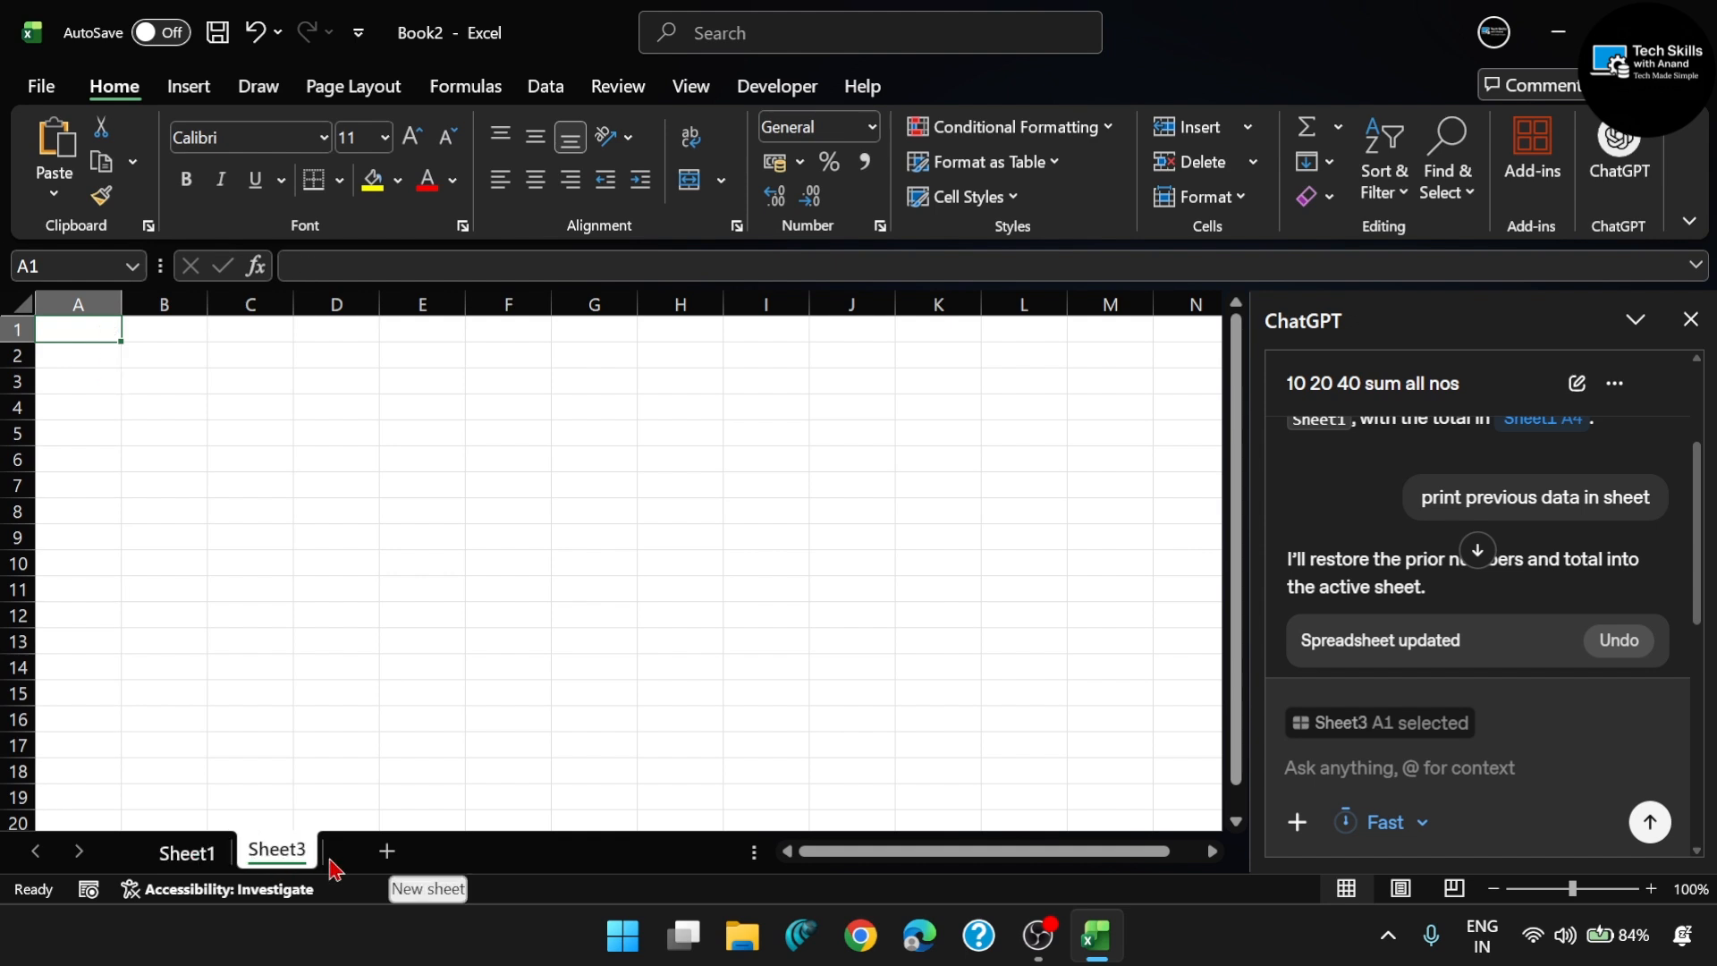
{"action": "left_click", "coordinate": [376, 866]}
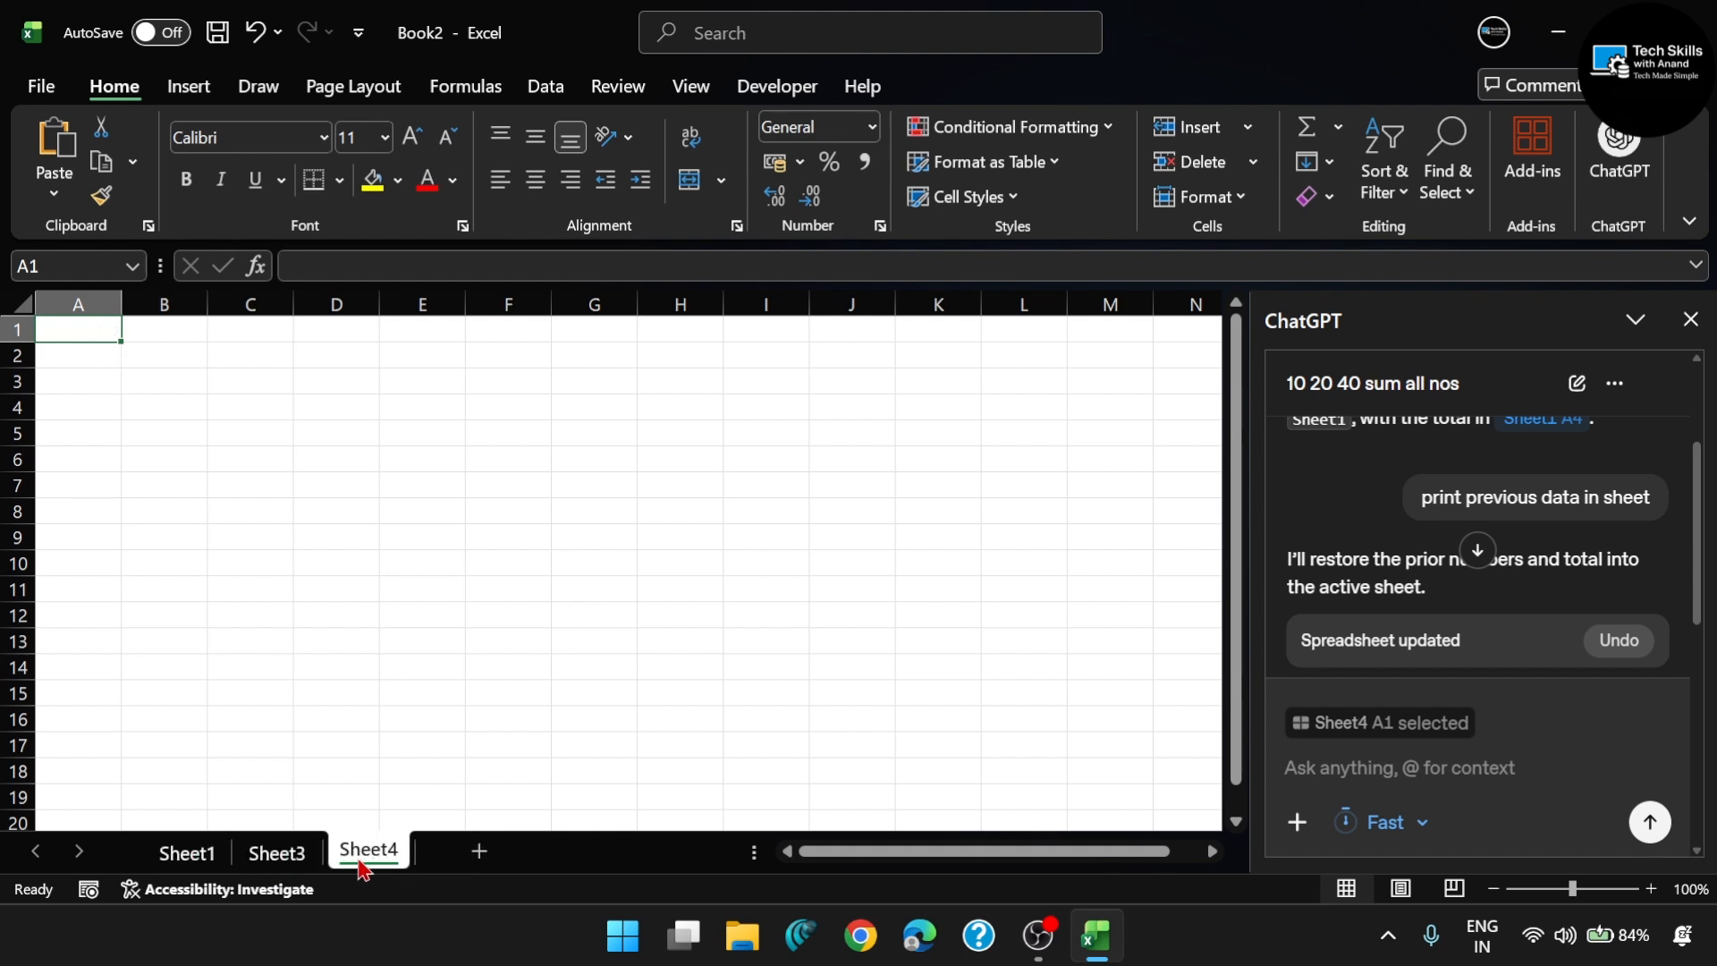
{"action": "left_click", "coordinate": [279, 863]}
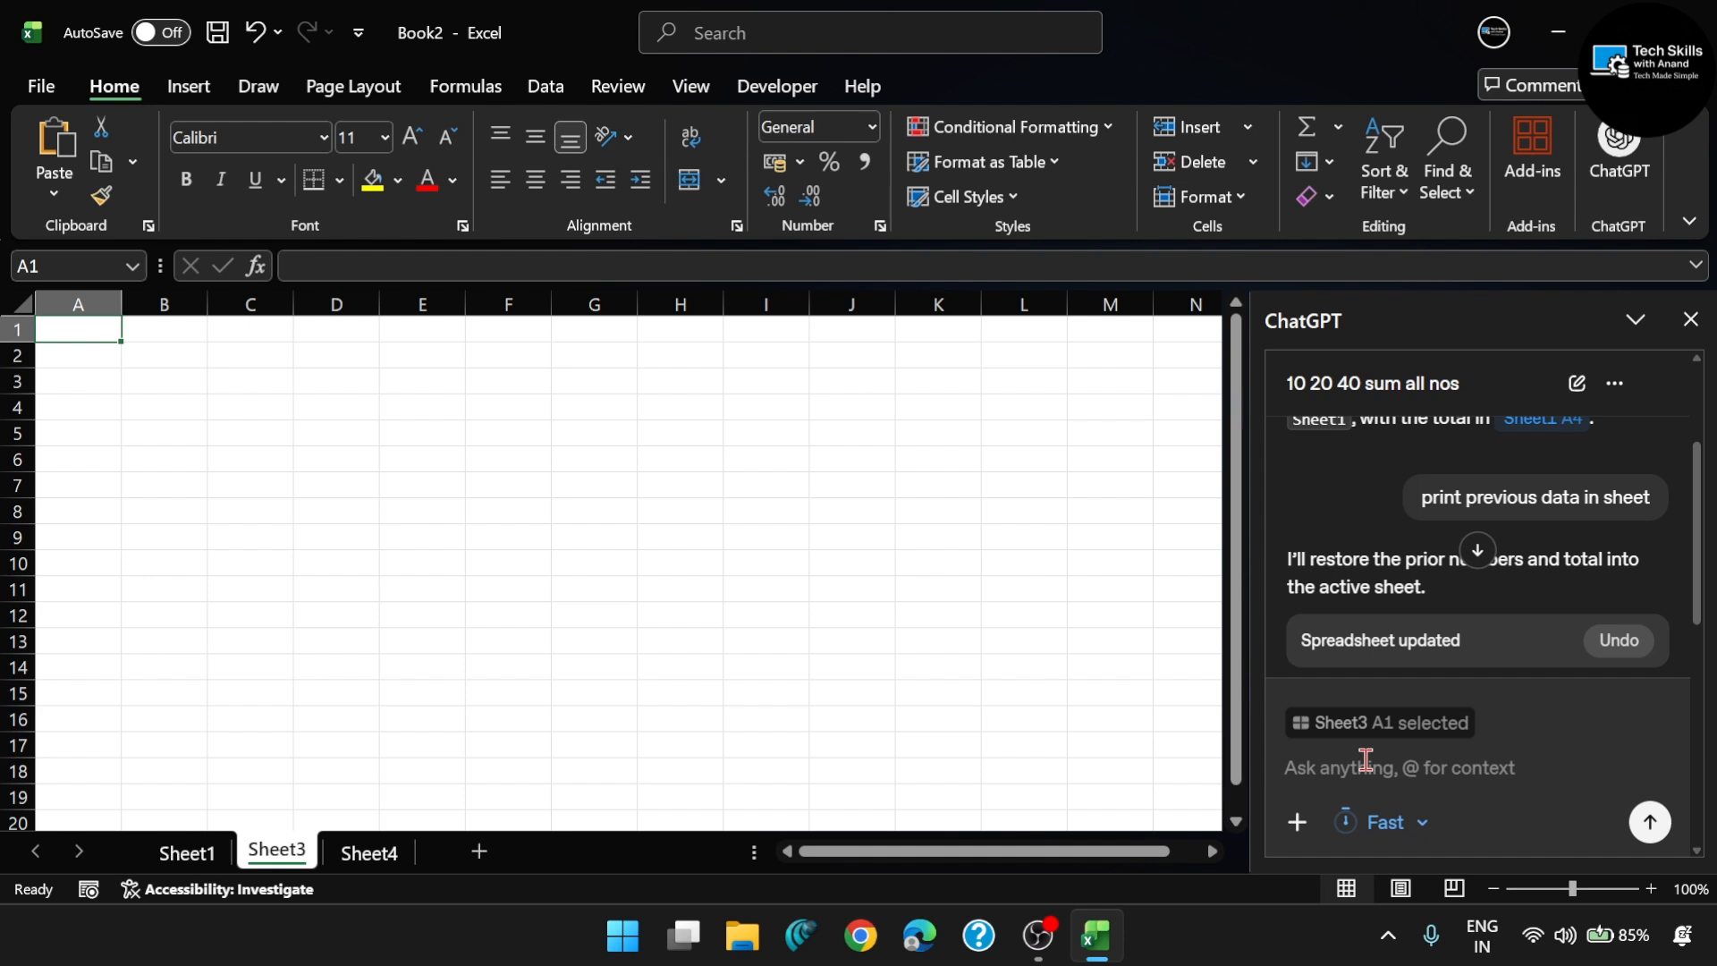
- Attach Expense_Data_April_2026.csv from the Downloads folder to the ChatGPT prompt and widen the ChatGPT pane
{"action": "left_click", "coordinate": [1307, 837]}
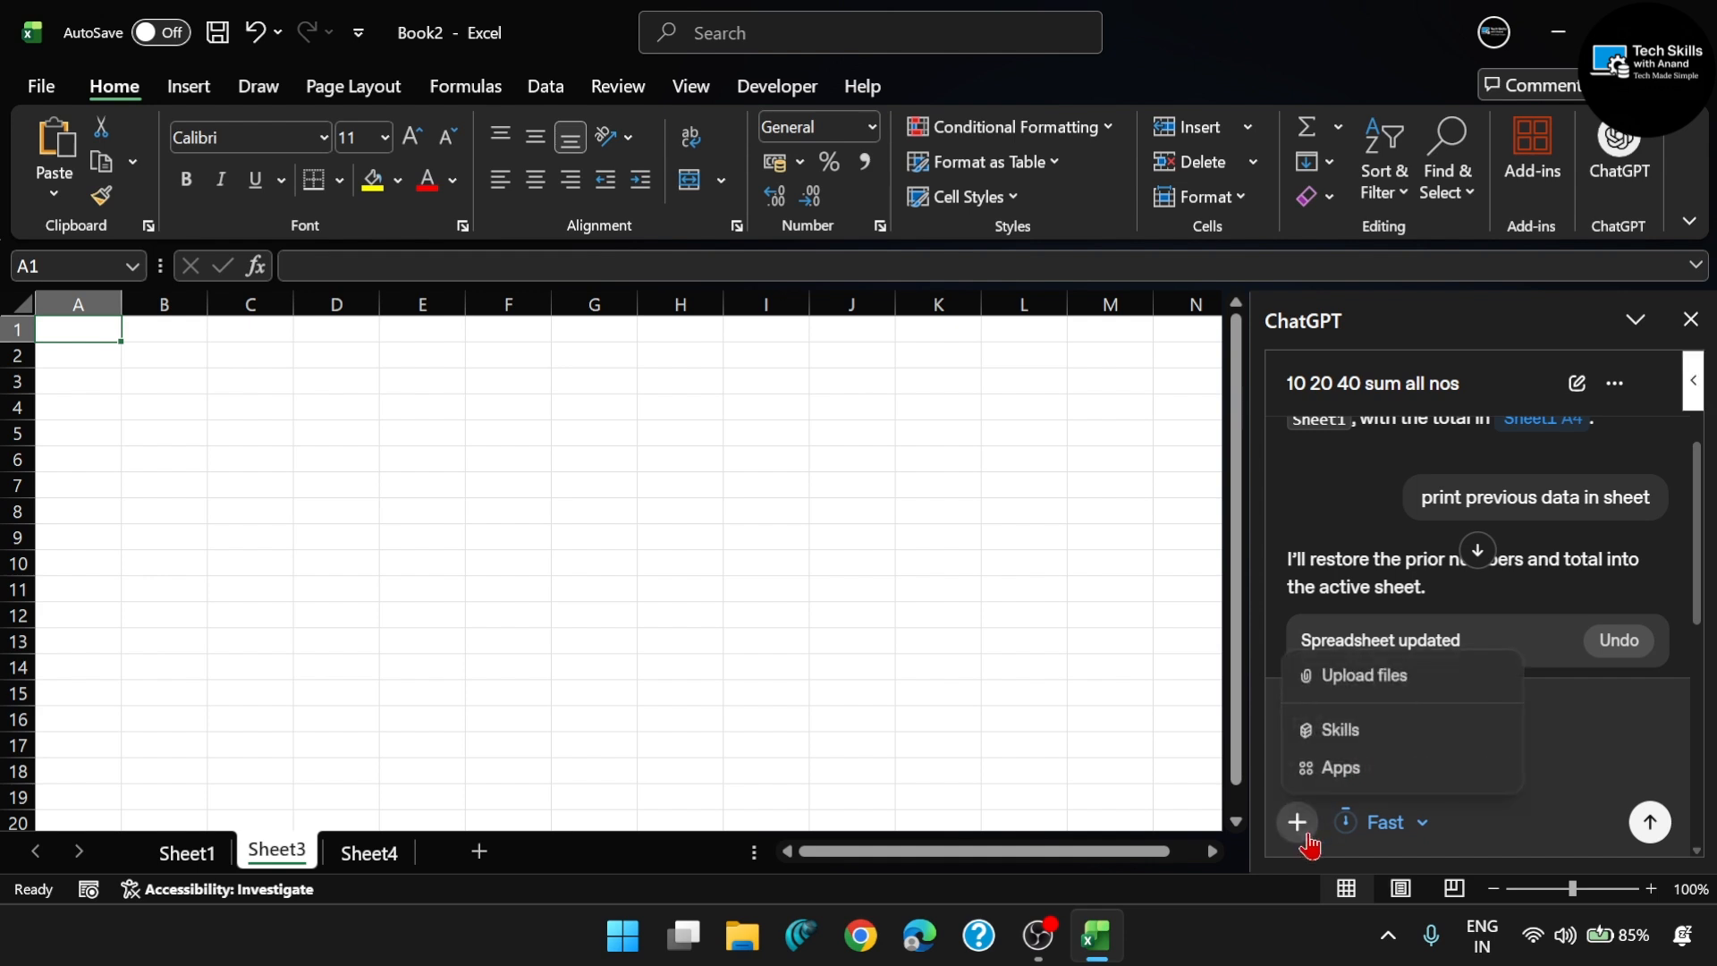
{"action": "left_click", "coordinate": [1351, 684]}
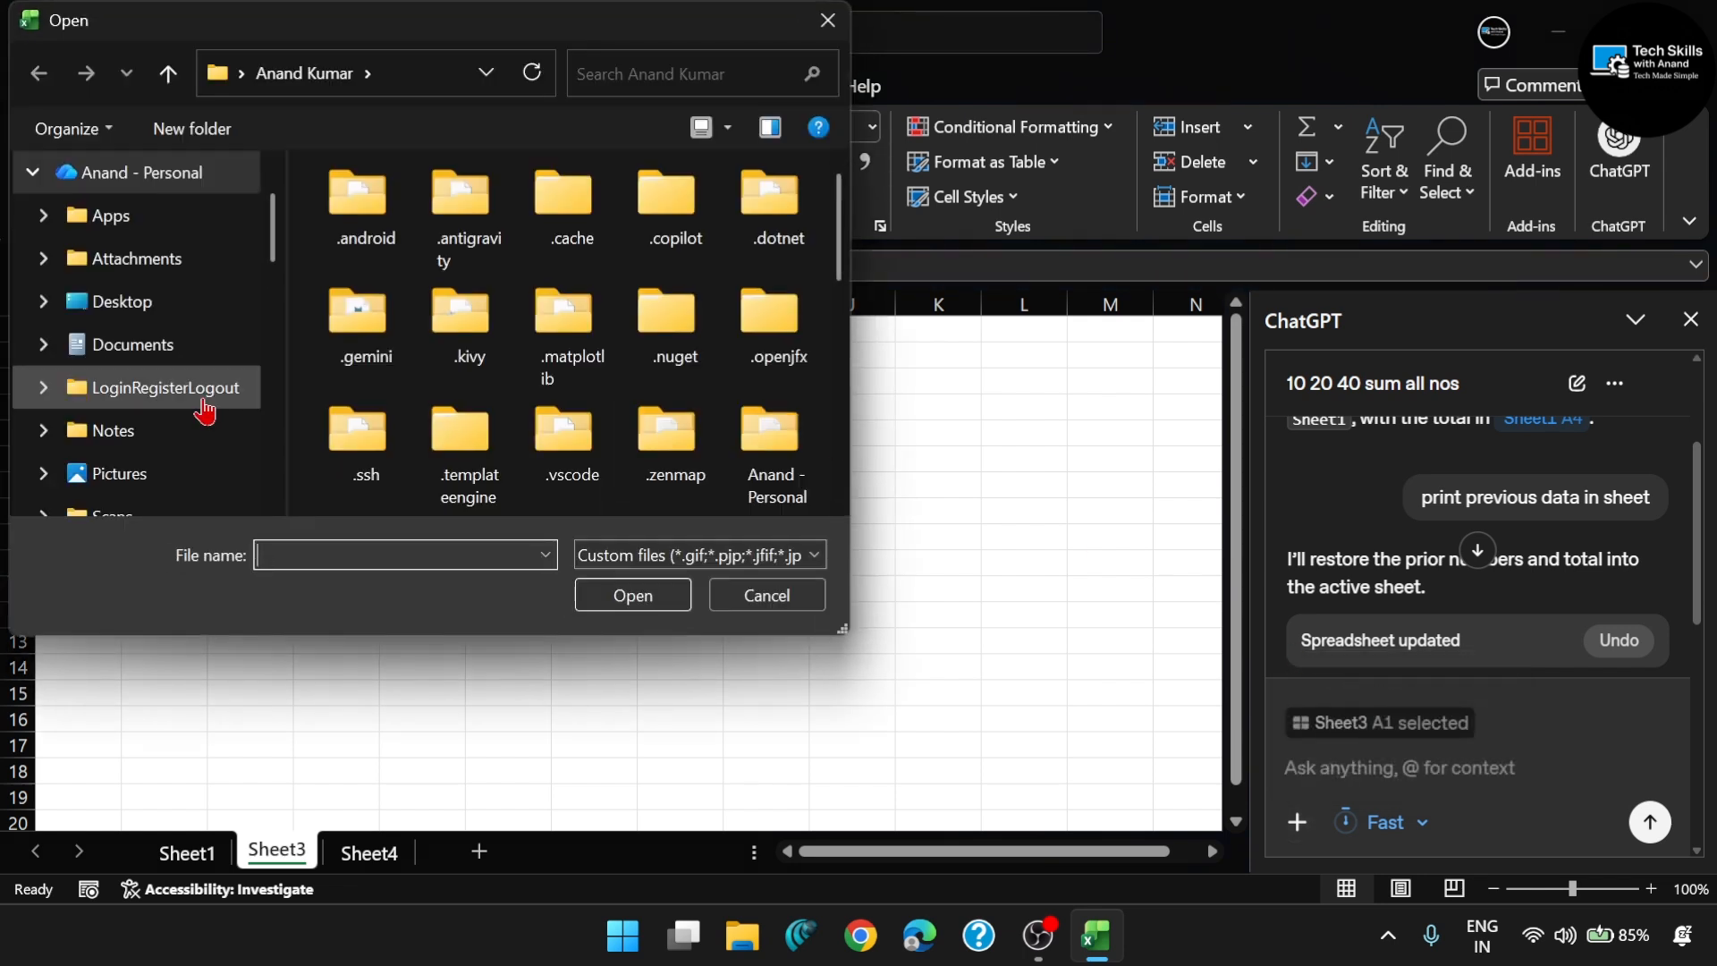
{"action": "scroll", "coordinate": [201, 407], "scroll_direction": "down", "scroll_amount": 2}
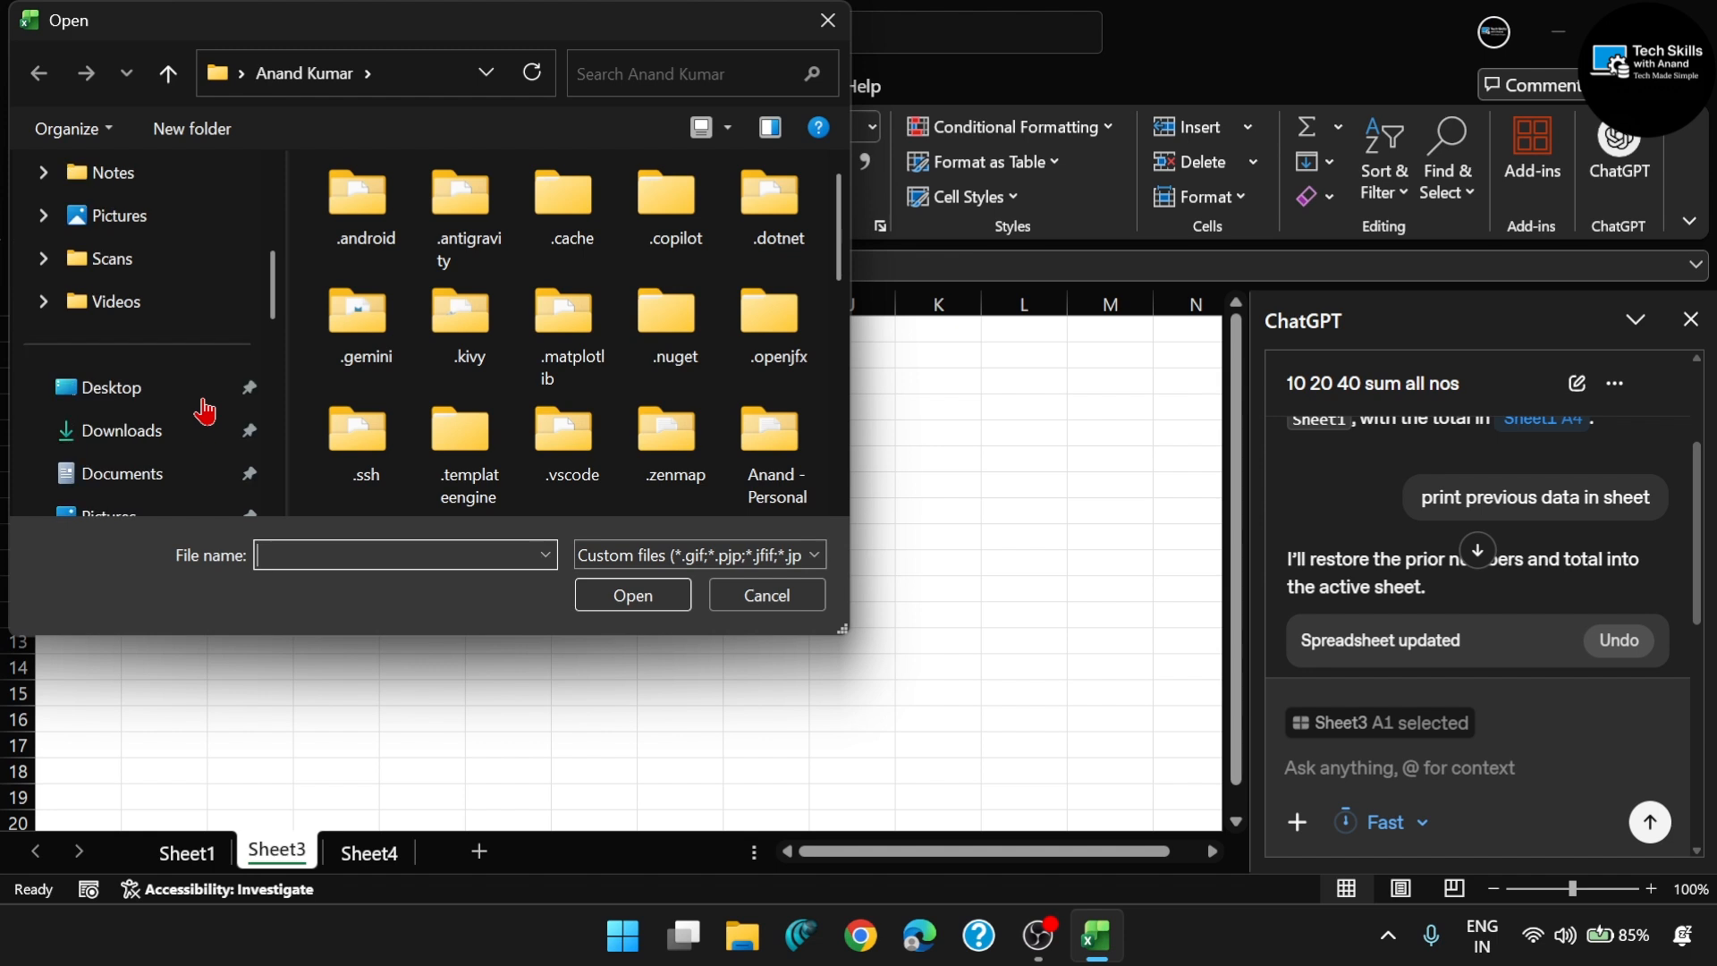
{"action": "left_click", "coordinate": [112, 443]}
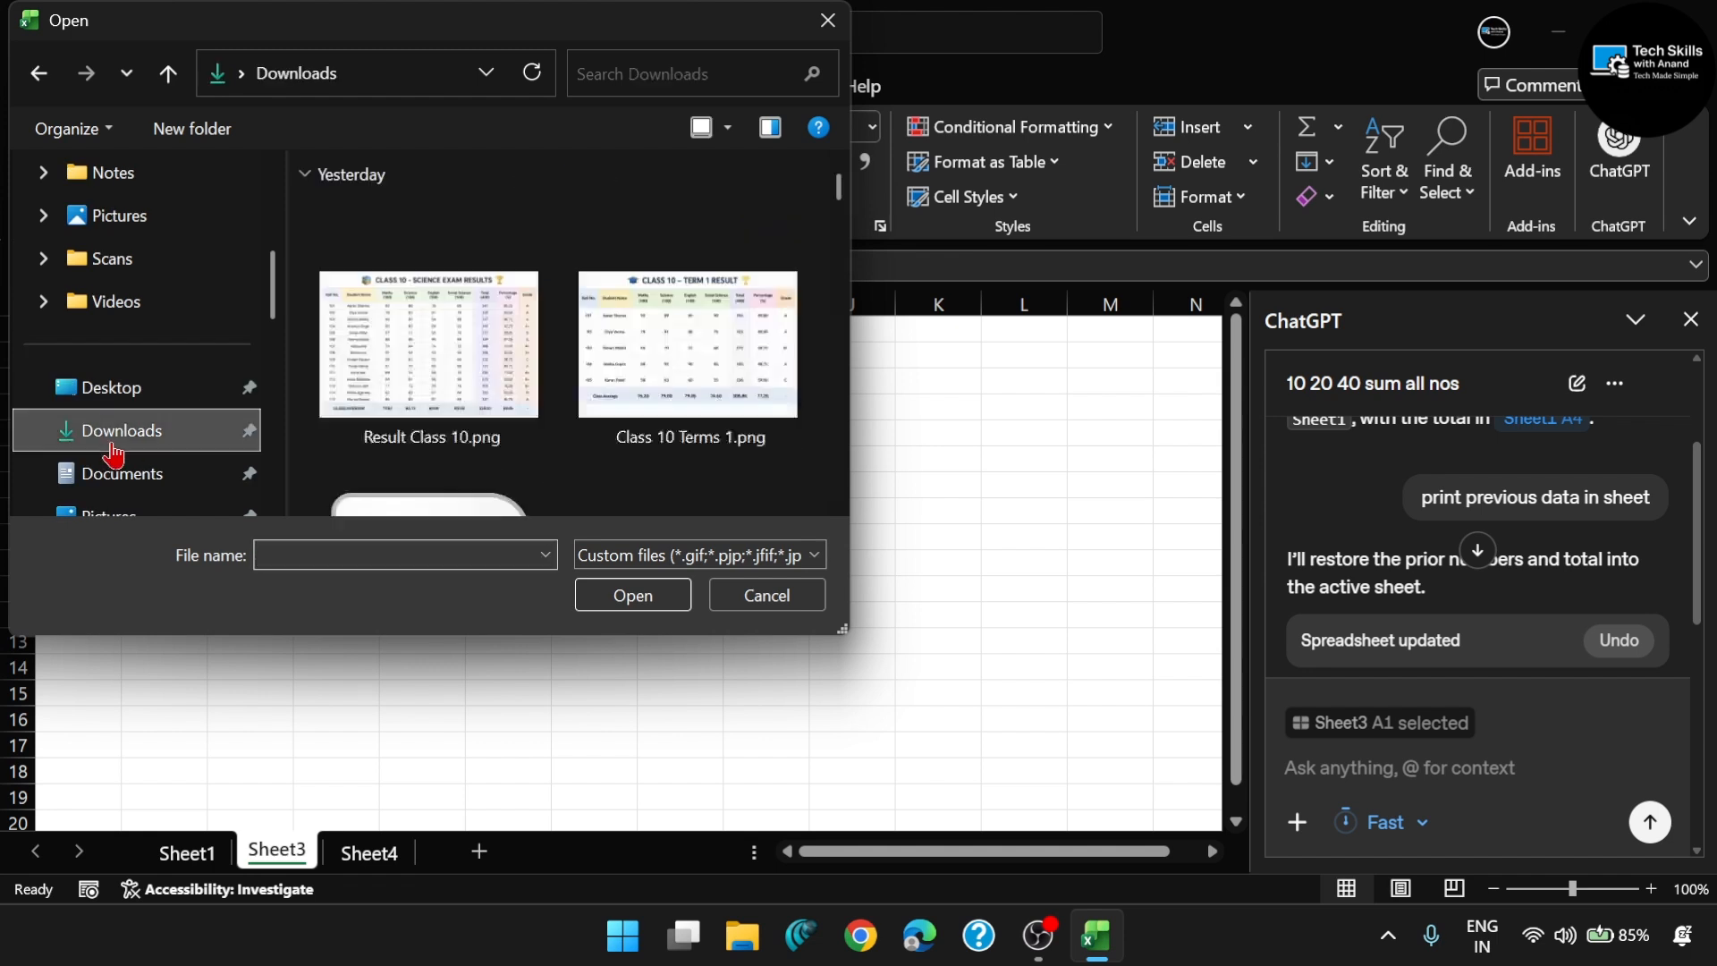
{"action": "scroll", "coordinate": [563, 411], "scroll_direction": "down", "scroll_amount": 3}
{"action": "scroll", "coordinate": [666, 354], "scroll_direction": "down", "scroll_amount": 2}
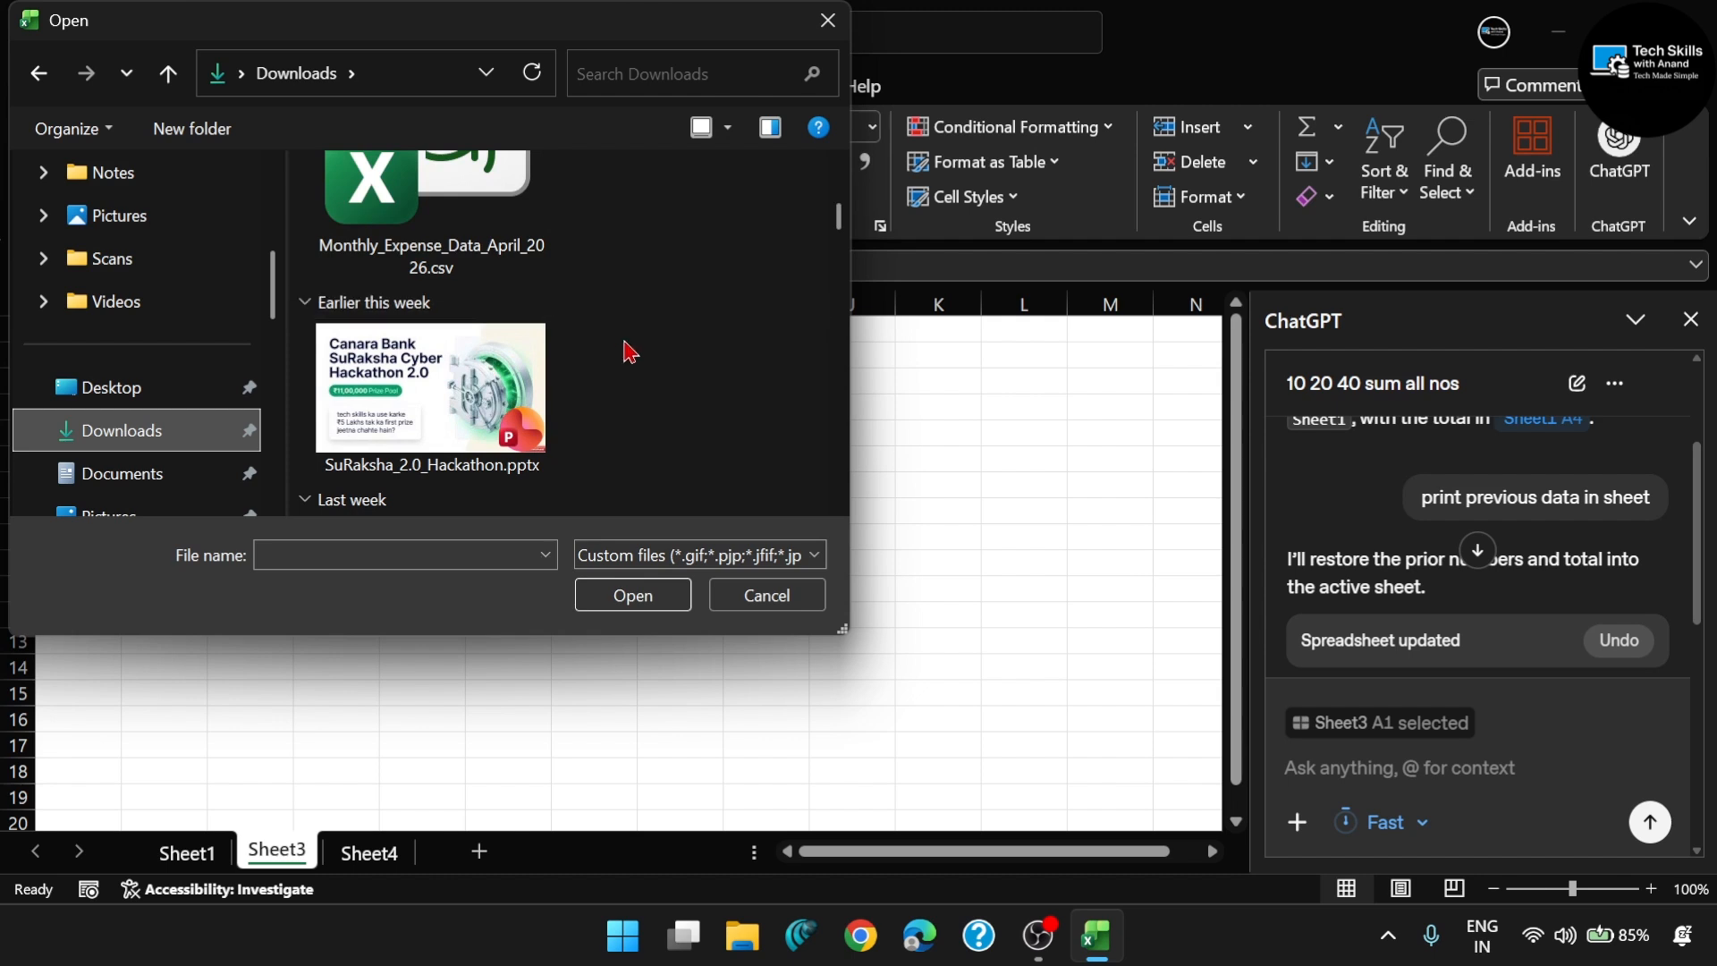
{"action": "scroll", "coordinate": [590, 313], "scroll_direction": "down", "scroll_amount": 5}
{"action": "scroll", "coordinate": [626, 349], "scroll_direction": "up", "scroll_amount": 2}
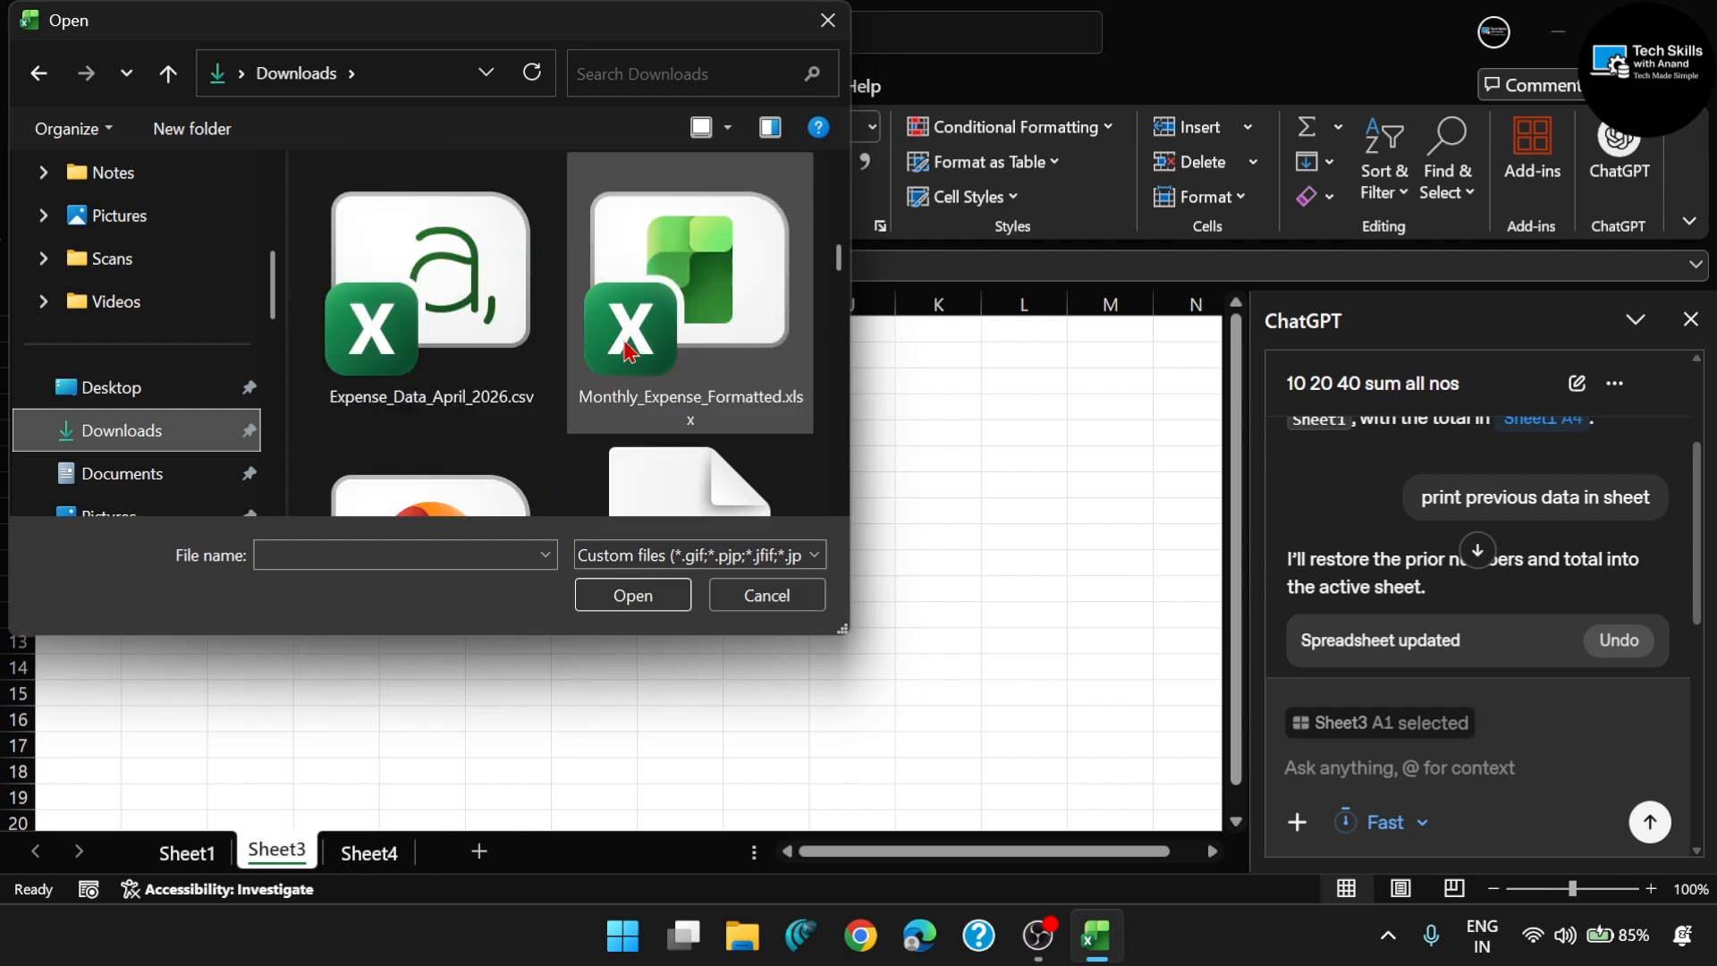
{"action": "double_click", "coordinate": [432, 313]}
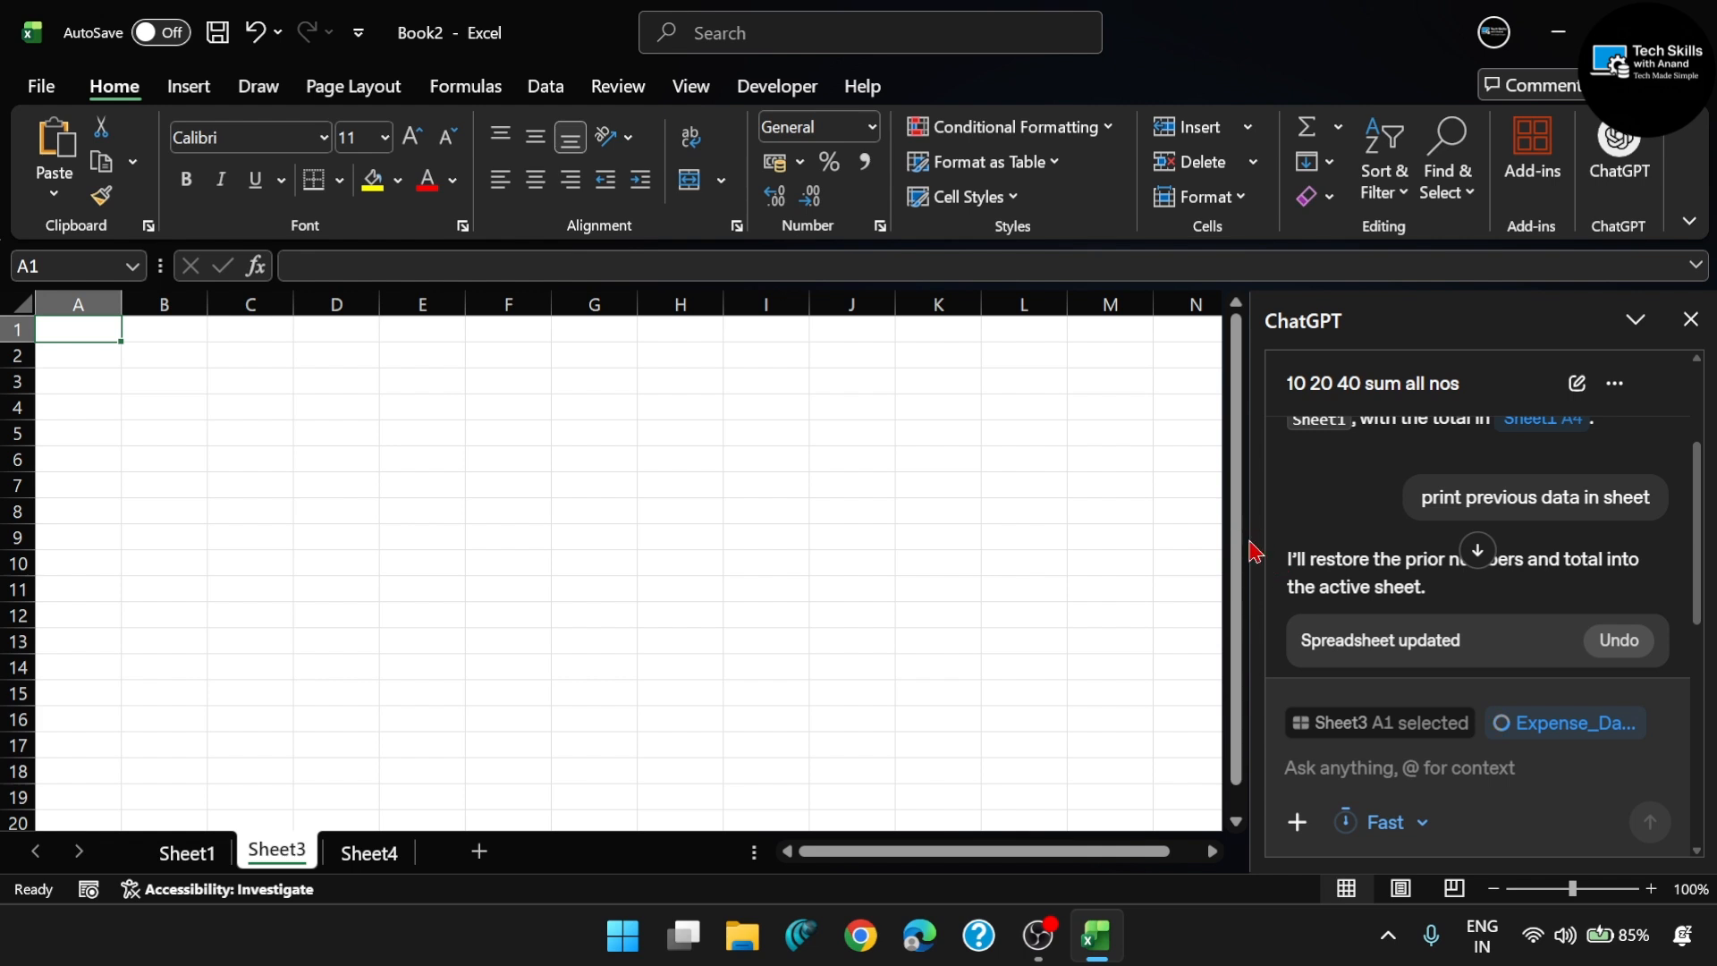
{"action": "left_click_drag", "start_coordinate": [1254, 549], "coordinate": [1146, 624]}
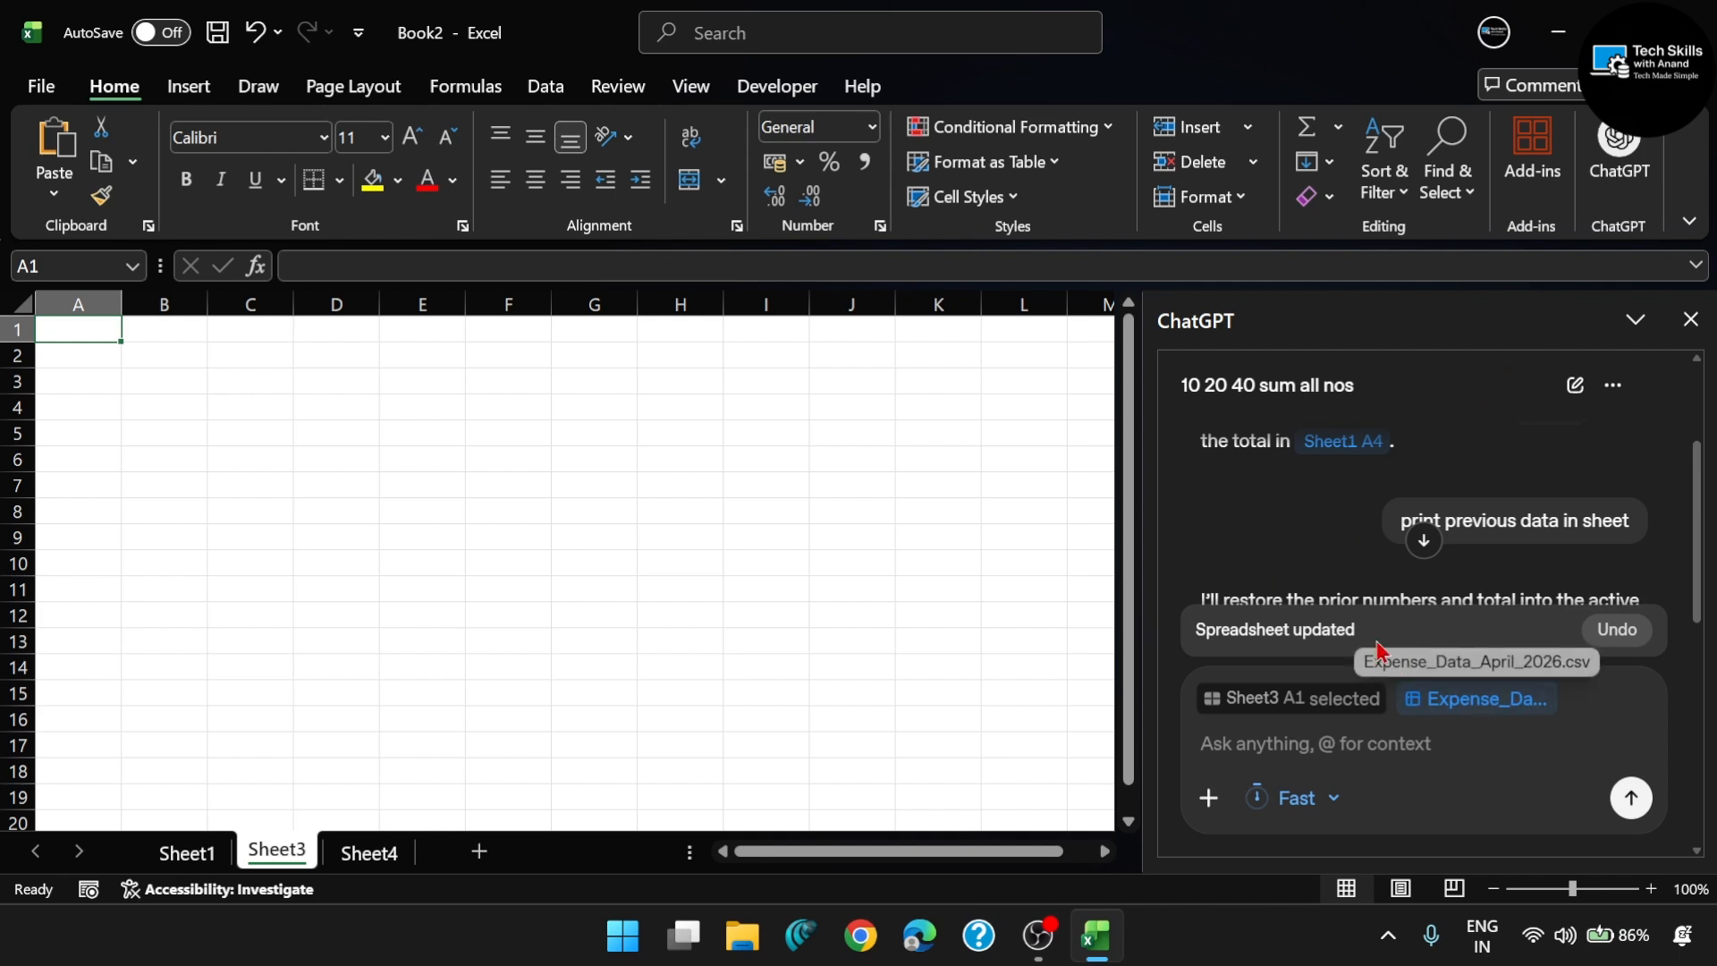
- Switch to File Explorer and open Expense_Data_April_2026.csv from the Downloads folder
{"action": "left_click", "coordinate": [754, 952]}
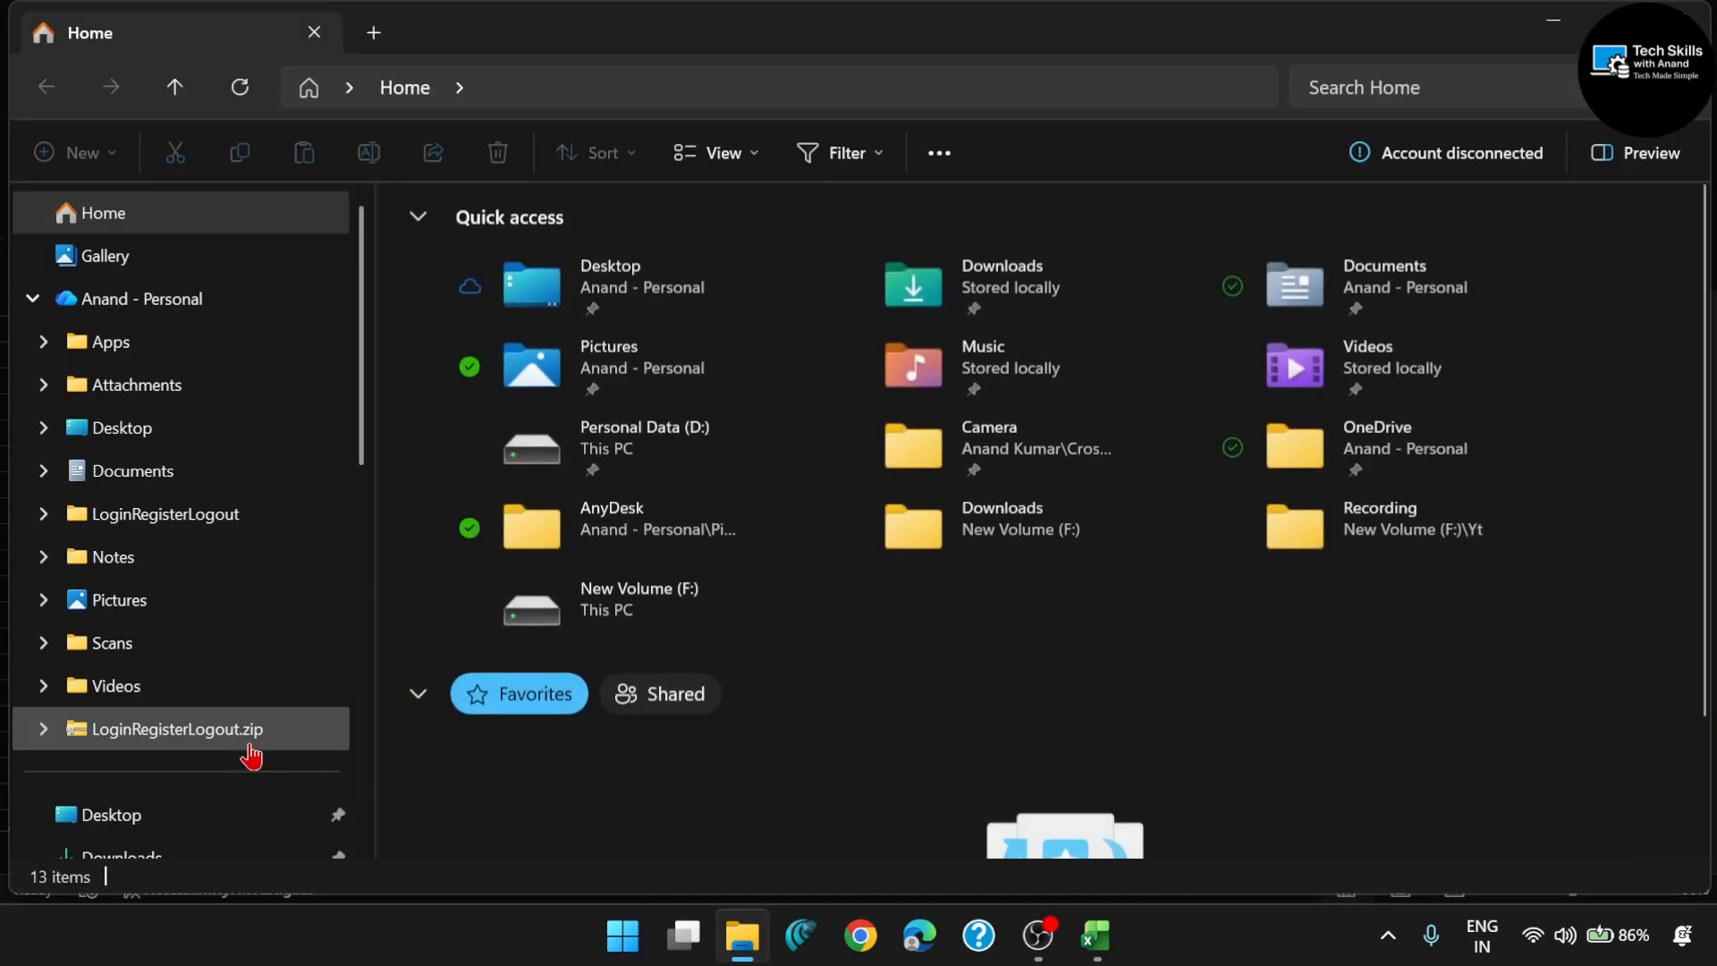
{"action": "scroll", "coordinate": [180, 816], "scroll_direction": "down", "scroll_amount": 2}
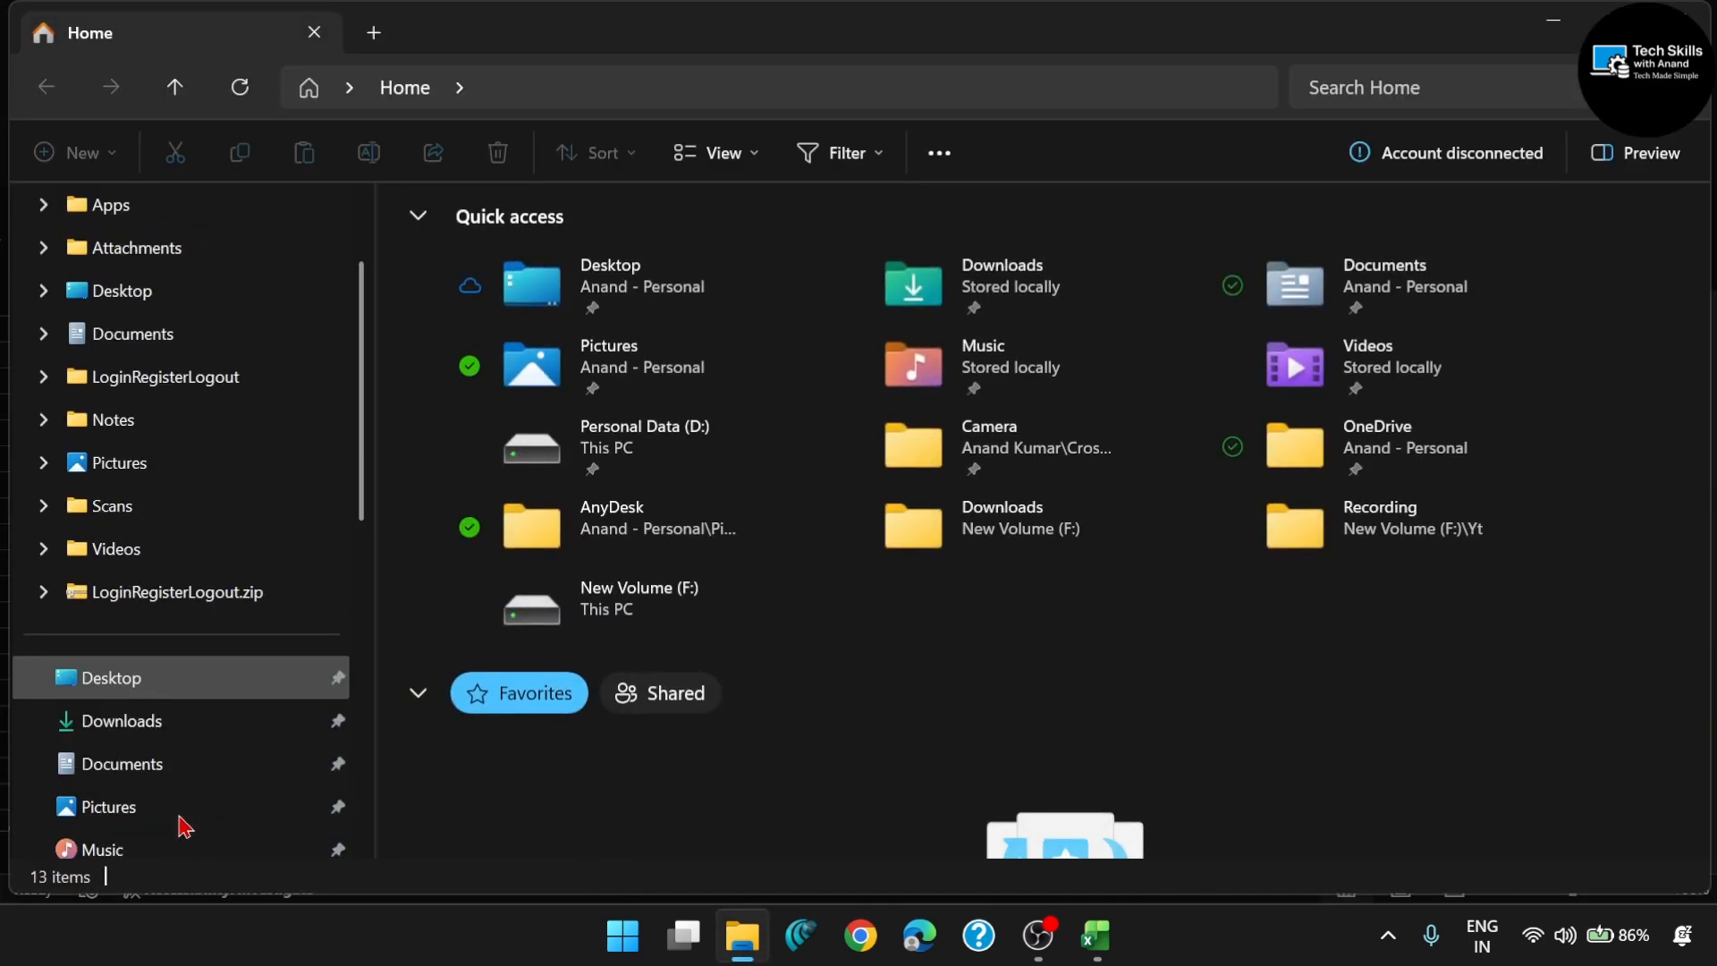
{"action": "left_click", "coordinate": [154, 731]}
{"action": "scroll", "coordinate": [718, 617], "scroll_direction": "down", "scroll_amount": 2}
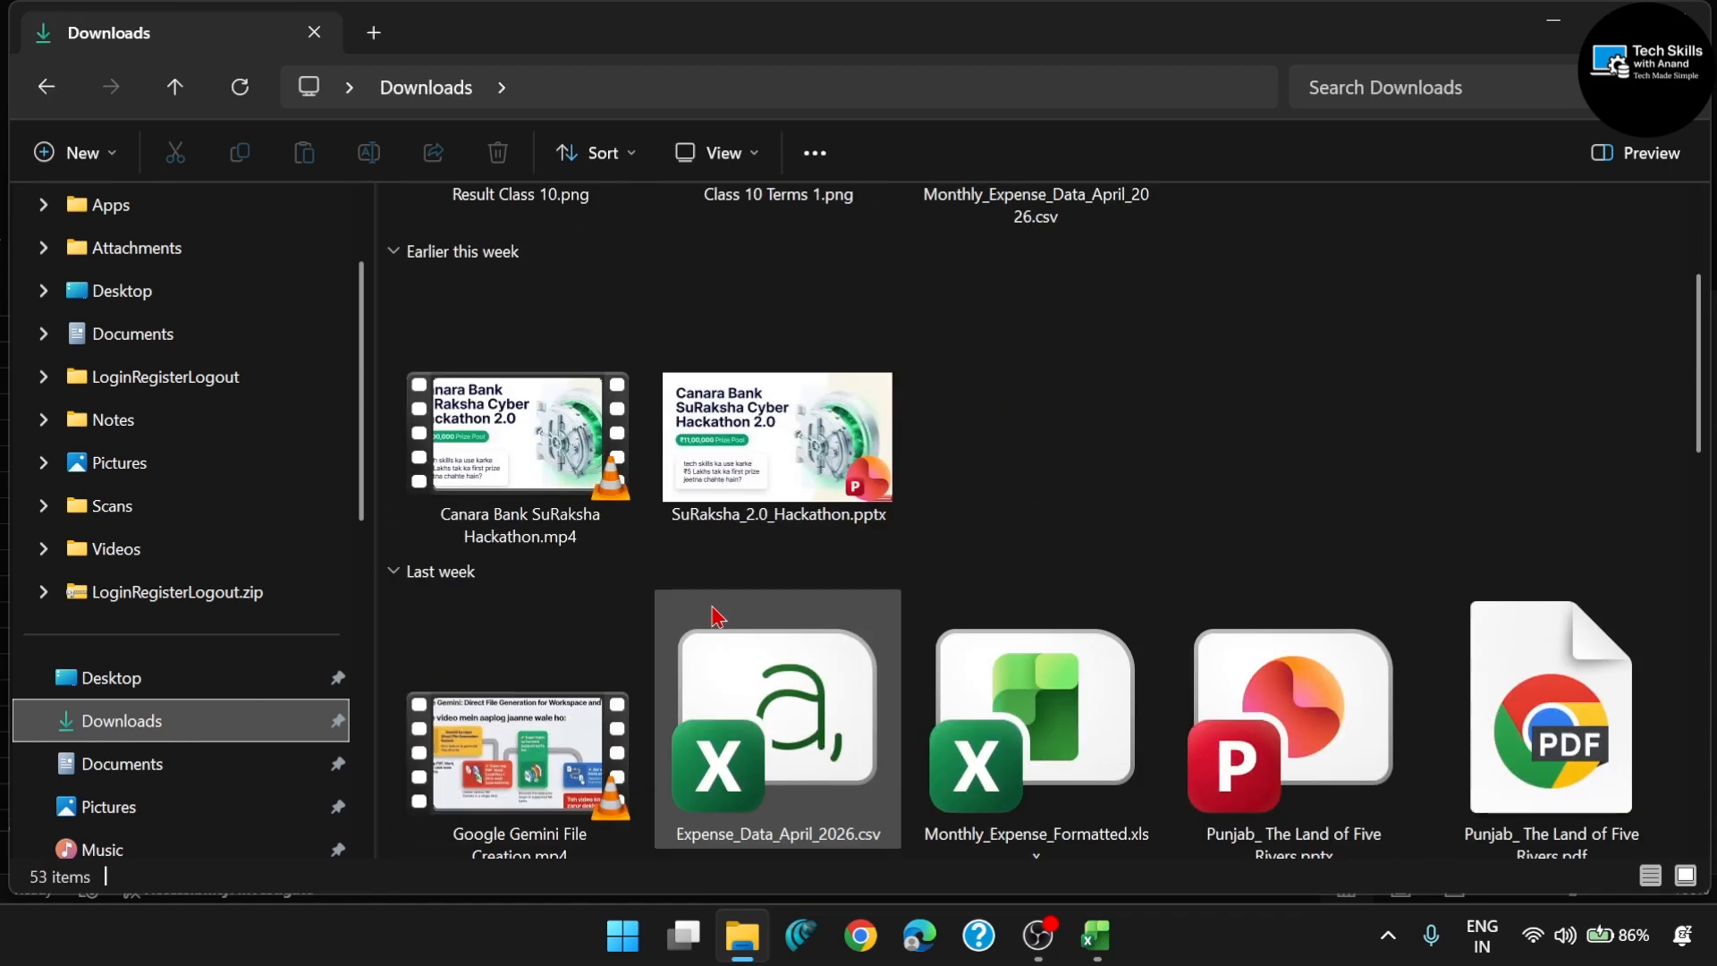
{"action": "scroll", "coordinate": [718, 617], "scroll_direction": "down", "scroll_amount": 2}
{"action": "left_click", "coordinate": [811, 615]}
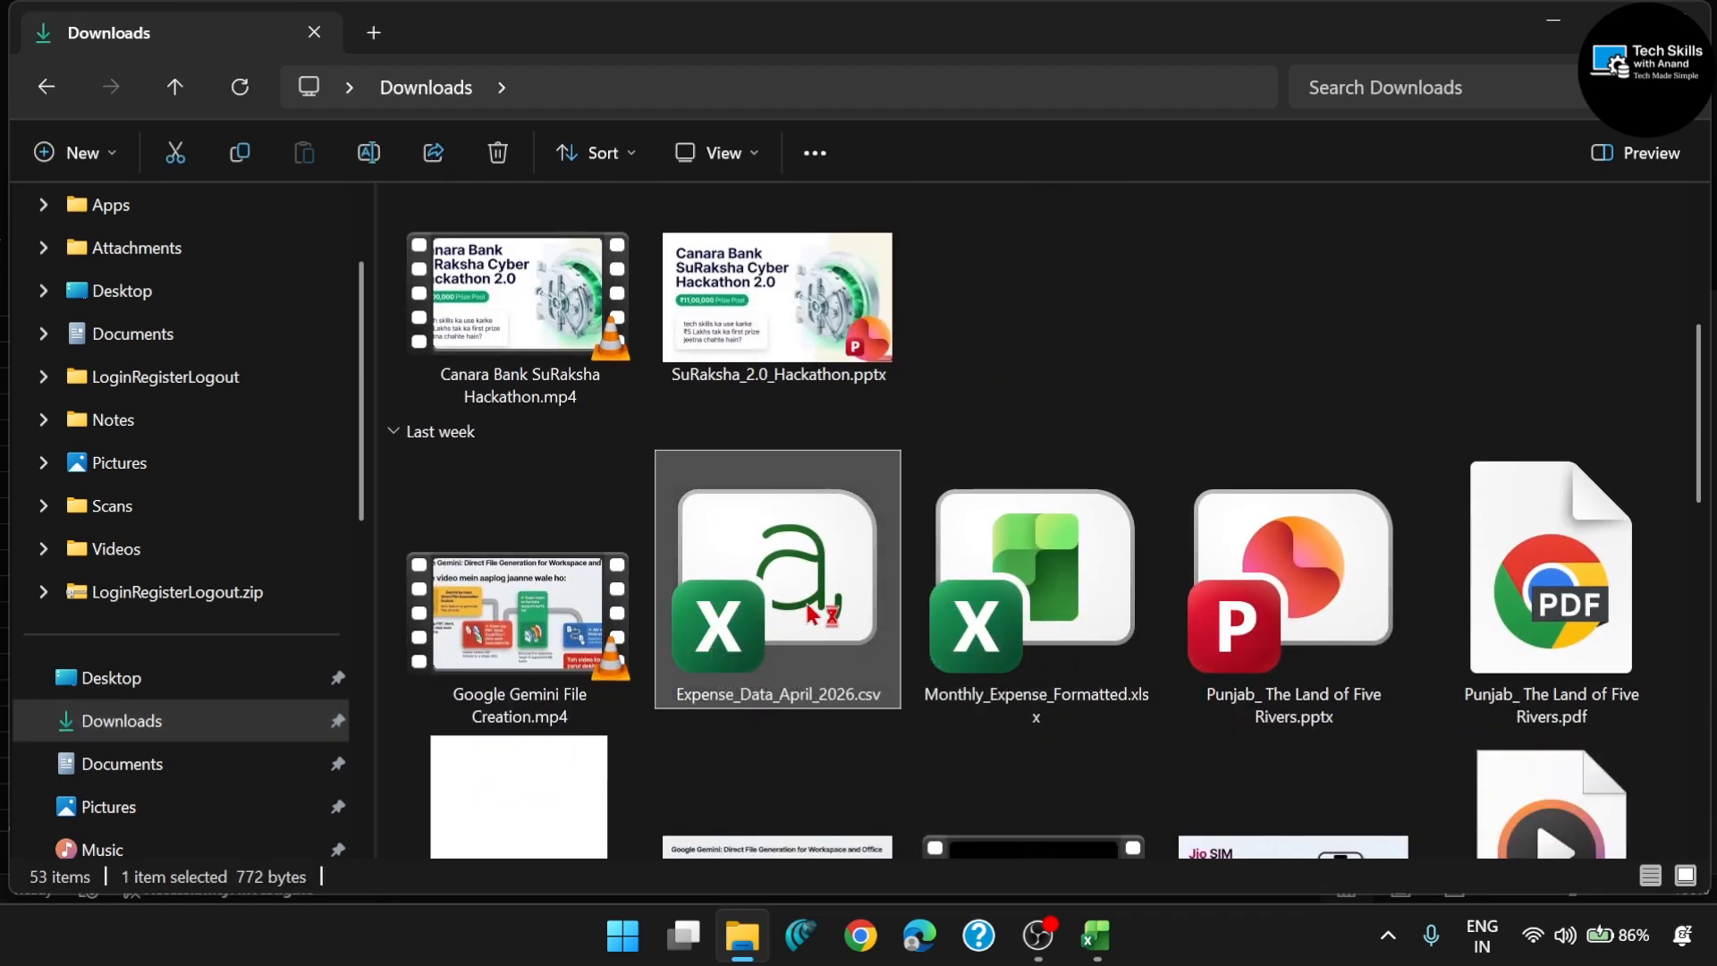
{"action": "double_click", "coordinate": [811, 615]}
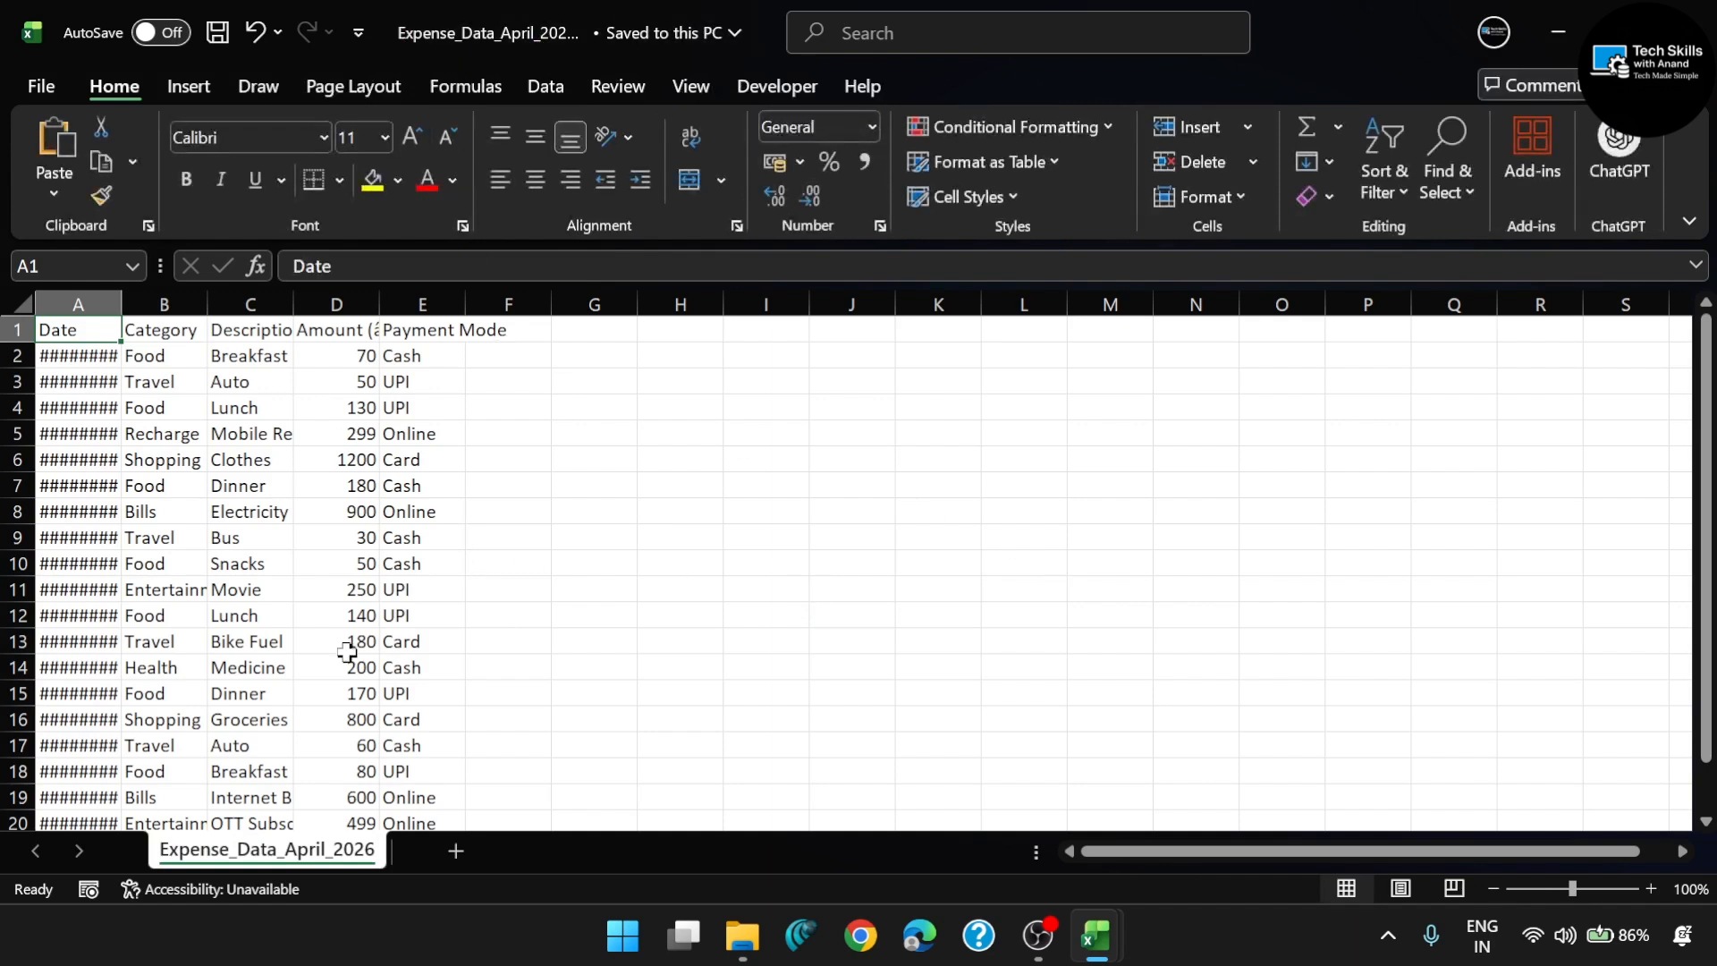
- Examine the date, category, description, amount and payment mode records throughout the expense data file
{"action": "scroll", "coordinate": [348, 653], "scroll_direction": "down", "scroll_amount": 3}
{"action": "scroll", "coordinate": [340, 626], "scroll_direction": "up", "scroll_amount": 3}
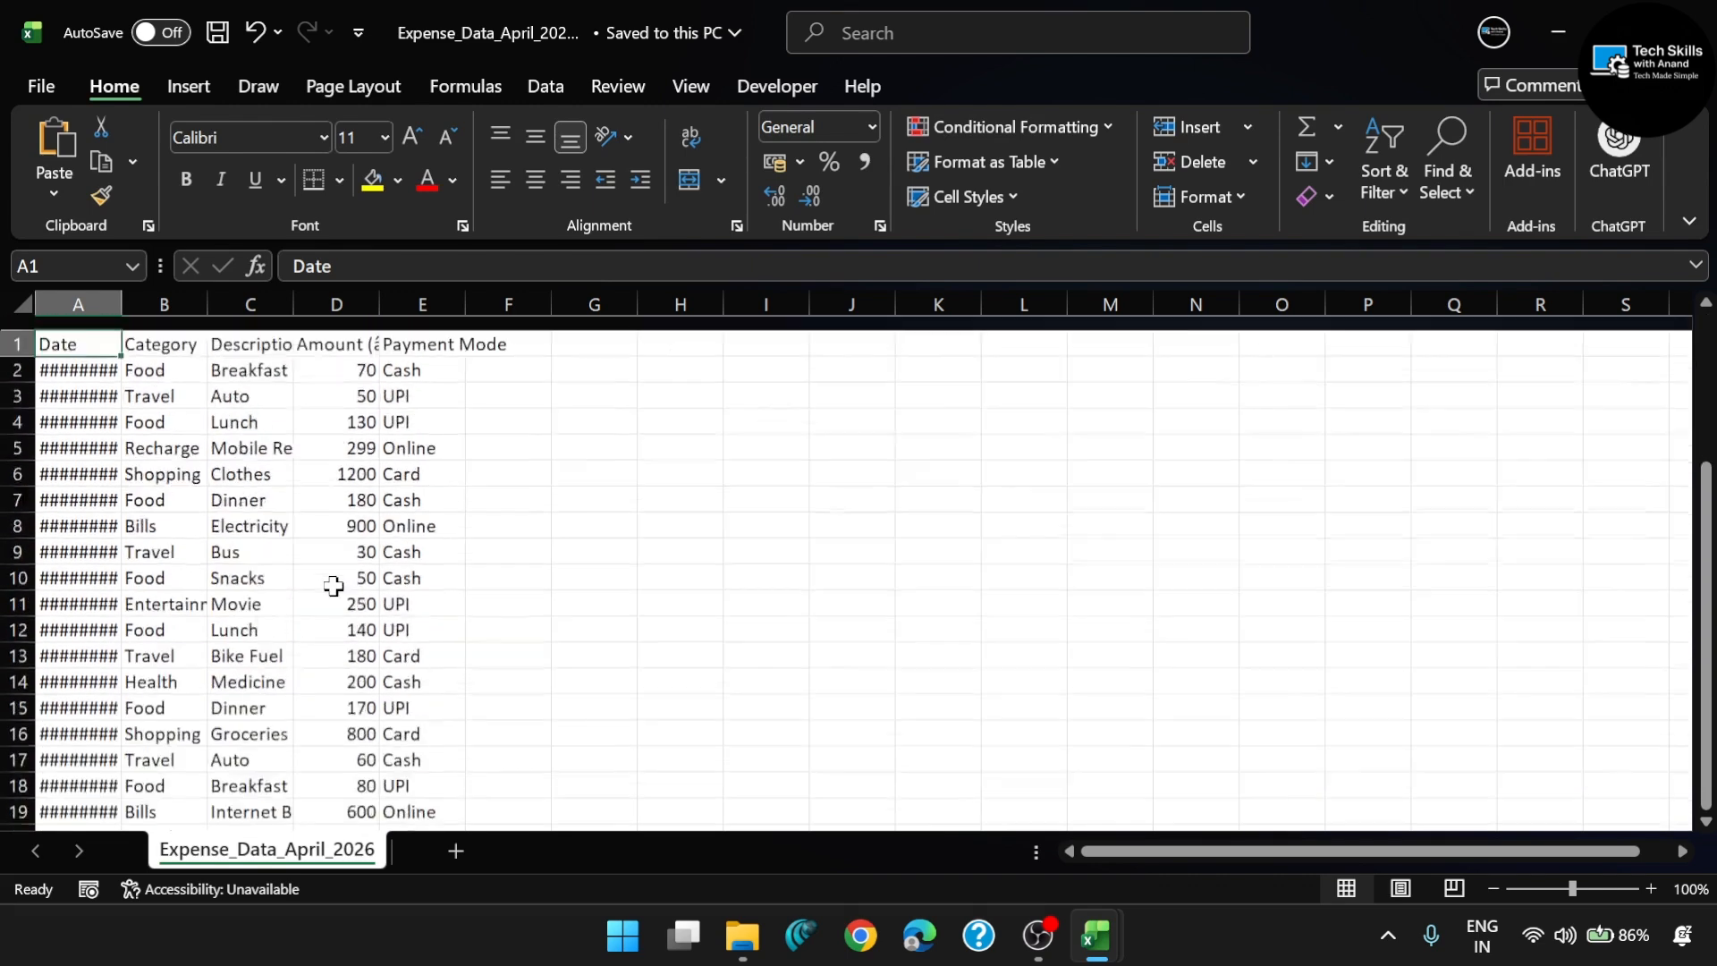
{"action": "scroll", "coordinate": [295, 625], "scroll_direction": "down", "scroll_amount": 4}
{"action": "scroll", "coordinate": [295, 625], "scroll_direction": "up", "scroll_amount": 4}
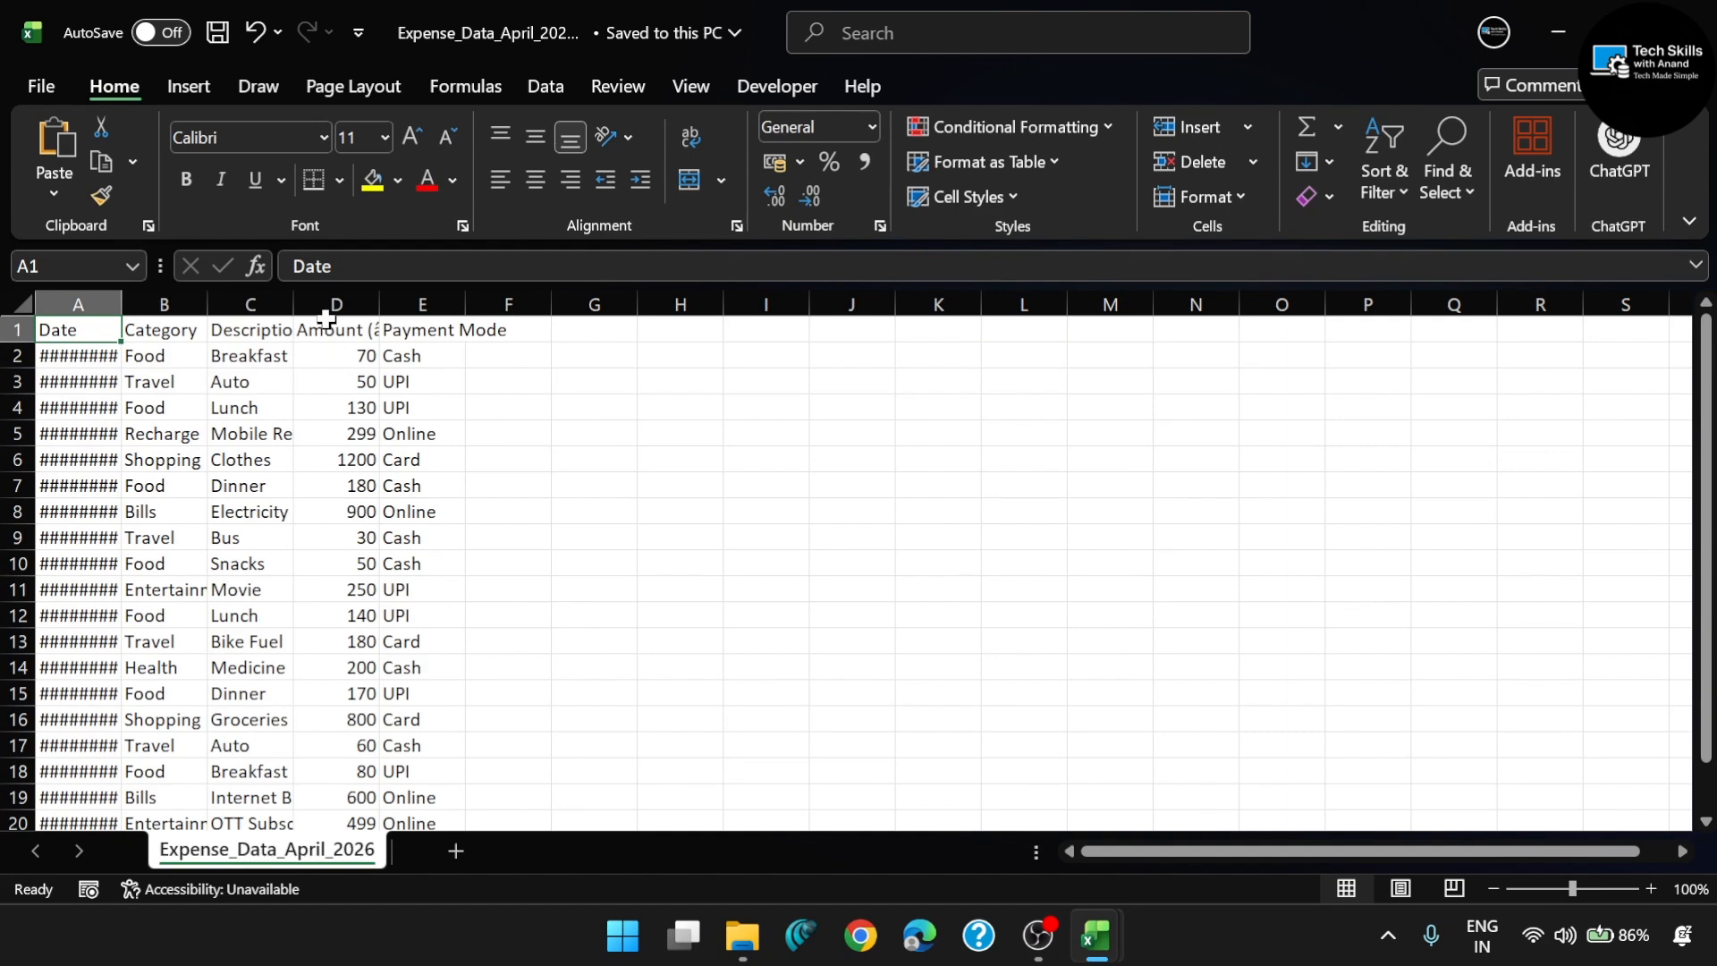
{"action": "scroll", "coordinate": [352, 548], "scroll_direction": "down", "scroll_amount": 3}
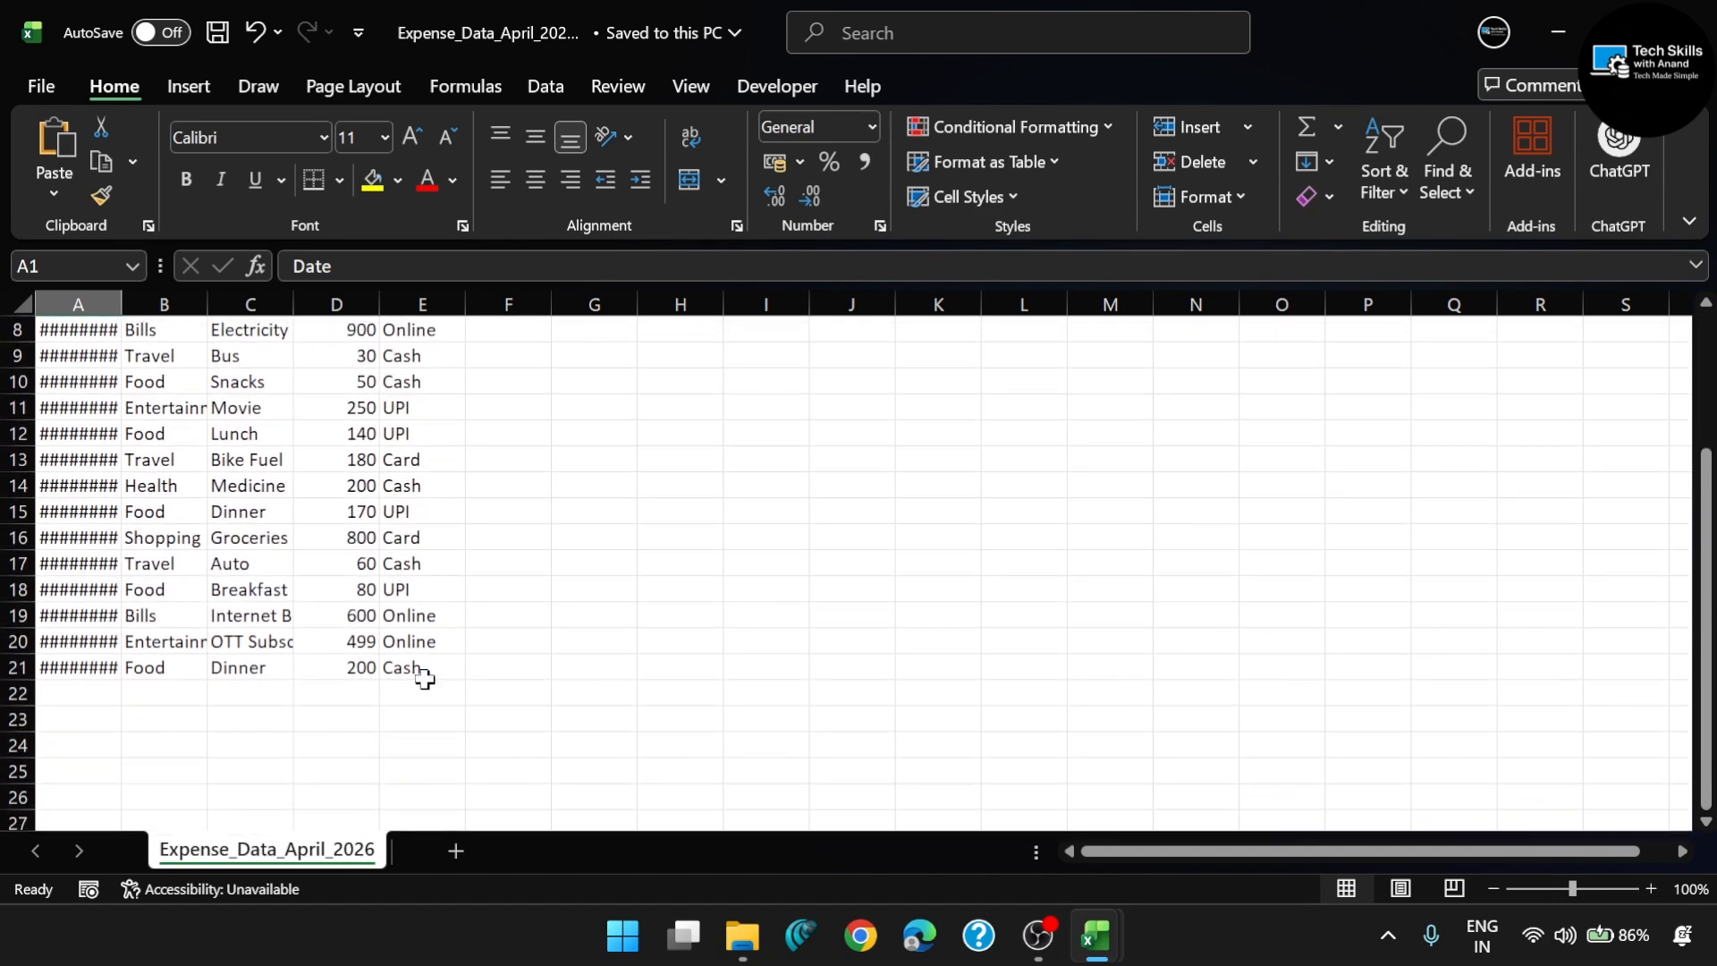
{"action": "scroll", "coordinate": [343, 569], "scroll_direction": "up", "scroll_amount": 3}
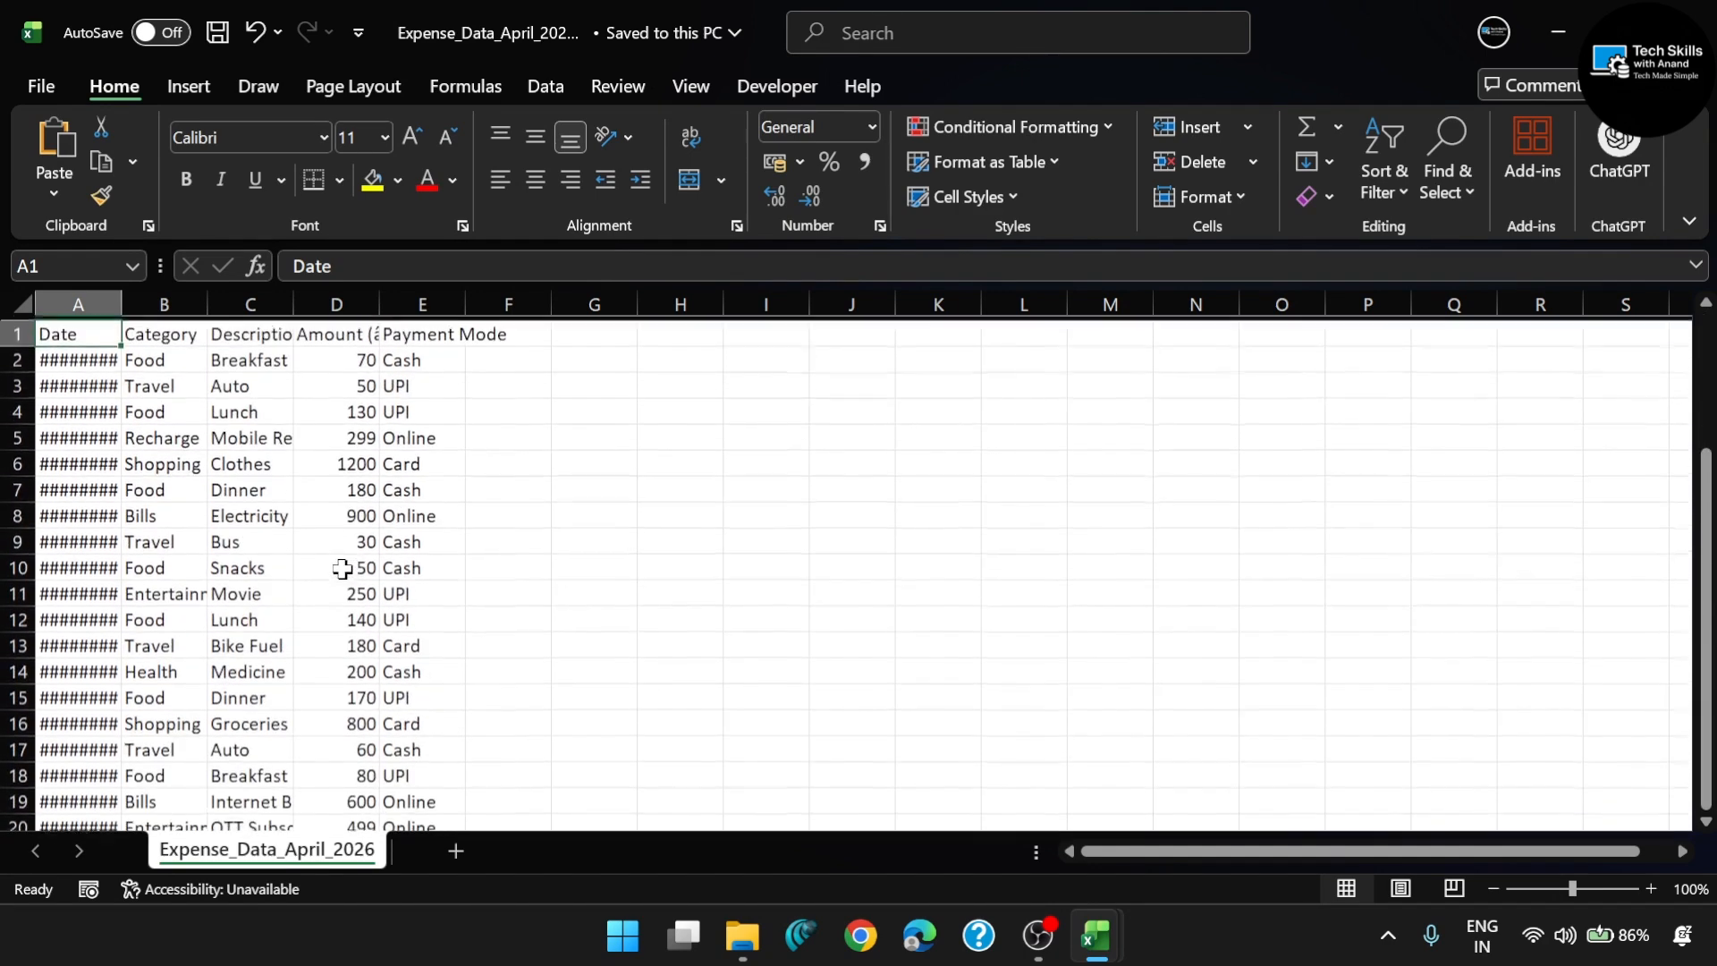
{"action": "scroll", "coordinate": [340, 537], "scroll_direction": "down", "scroll_amount": 3}
{"action": "scroll", "coordinate": [444, 663], "scroll_direction": "up", "scroll_amount": 2}
{"action": "scroll", "coordinate": [383, 798], "scroll_direction": "down", "scroll_amount": 2}
{"action": "scroll", "coordinate": [382, 797], "scroll_direction": "up", "scroll_amount": 3}
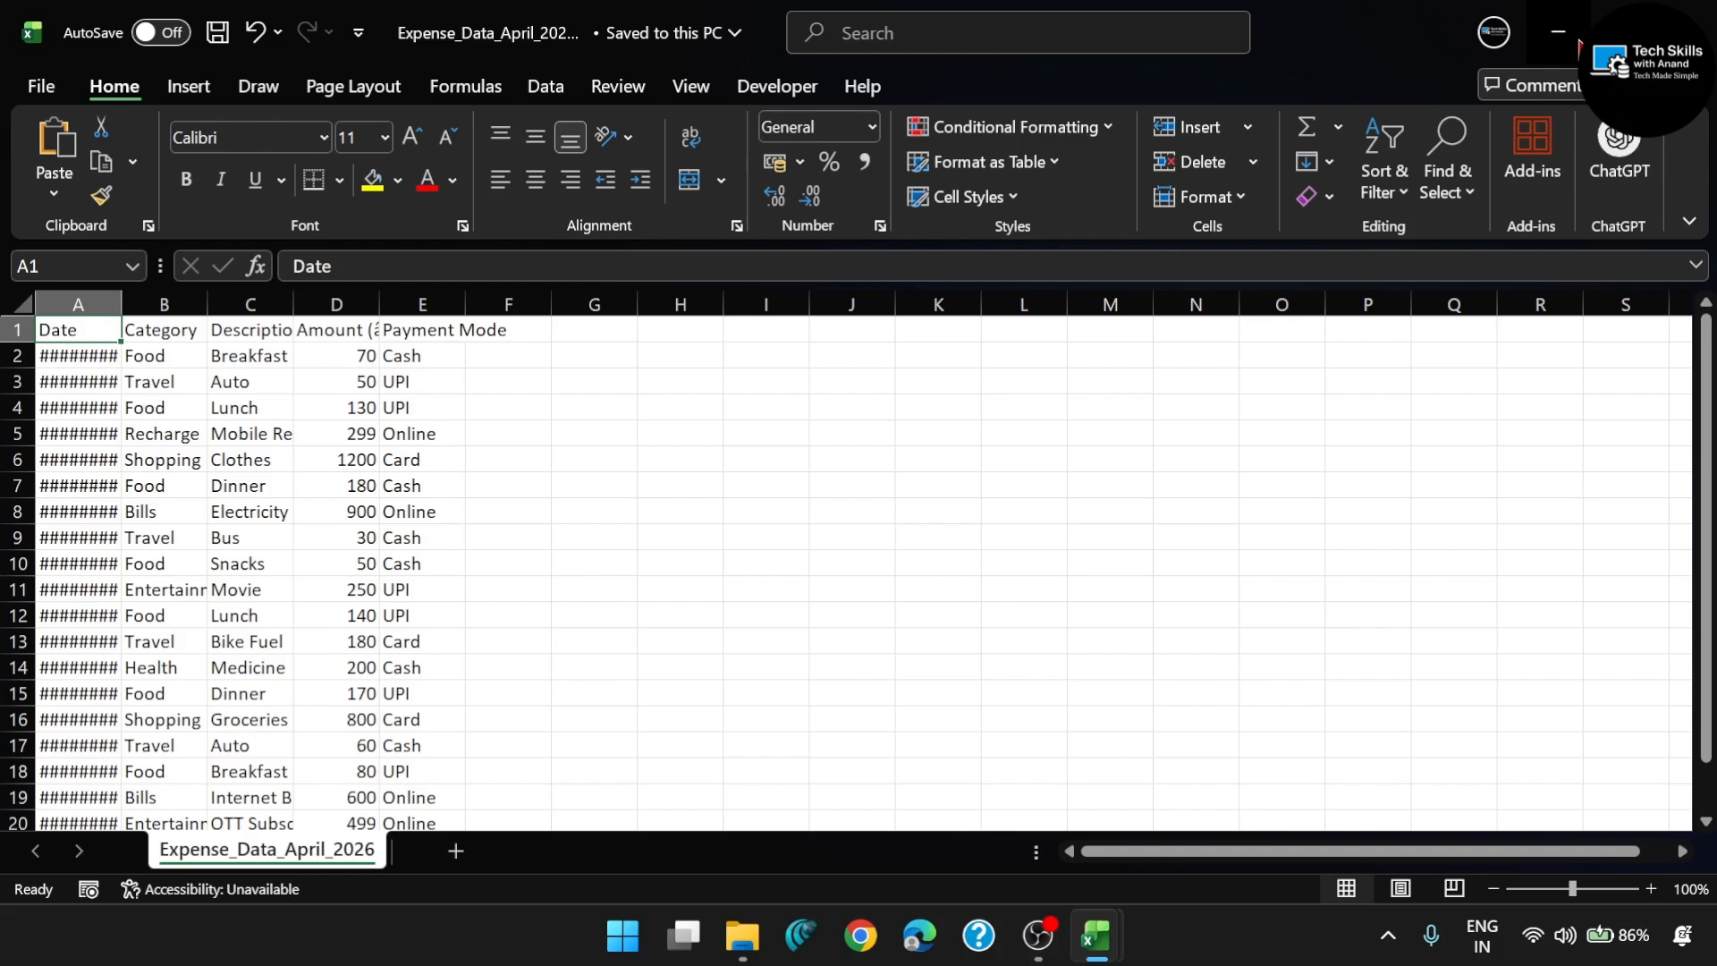
- Return to the Book2 workbook and send ChatGPT the prompt "Calculate total ammount" with the attached expense file
{"action": "left_click", "coordinate": [1557, 32]}
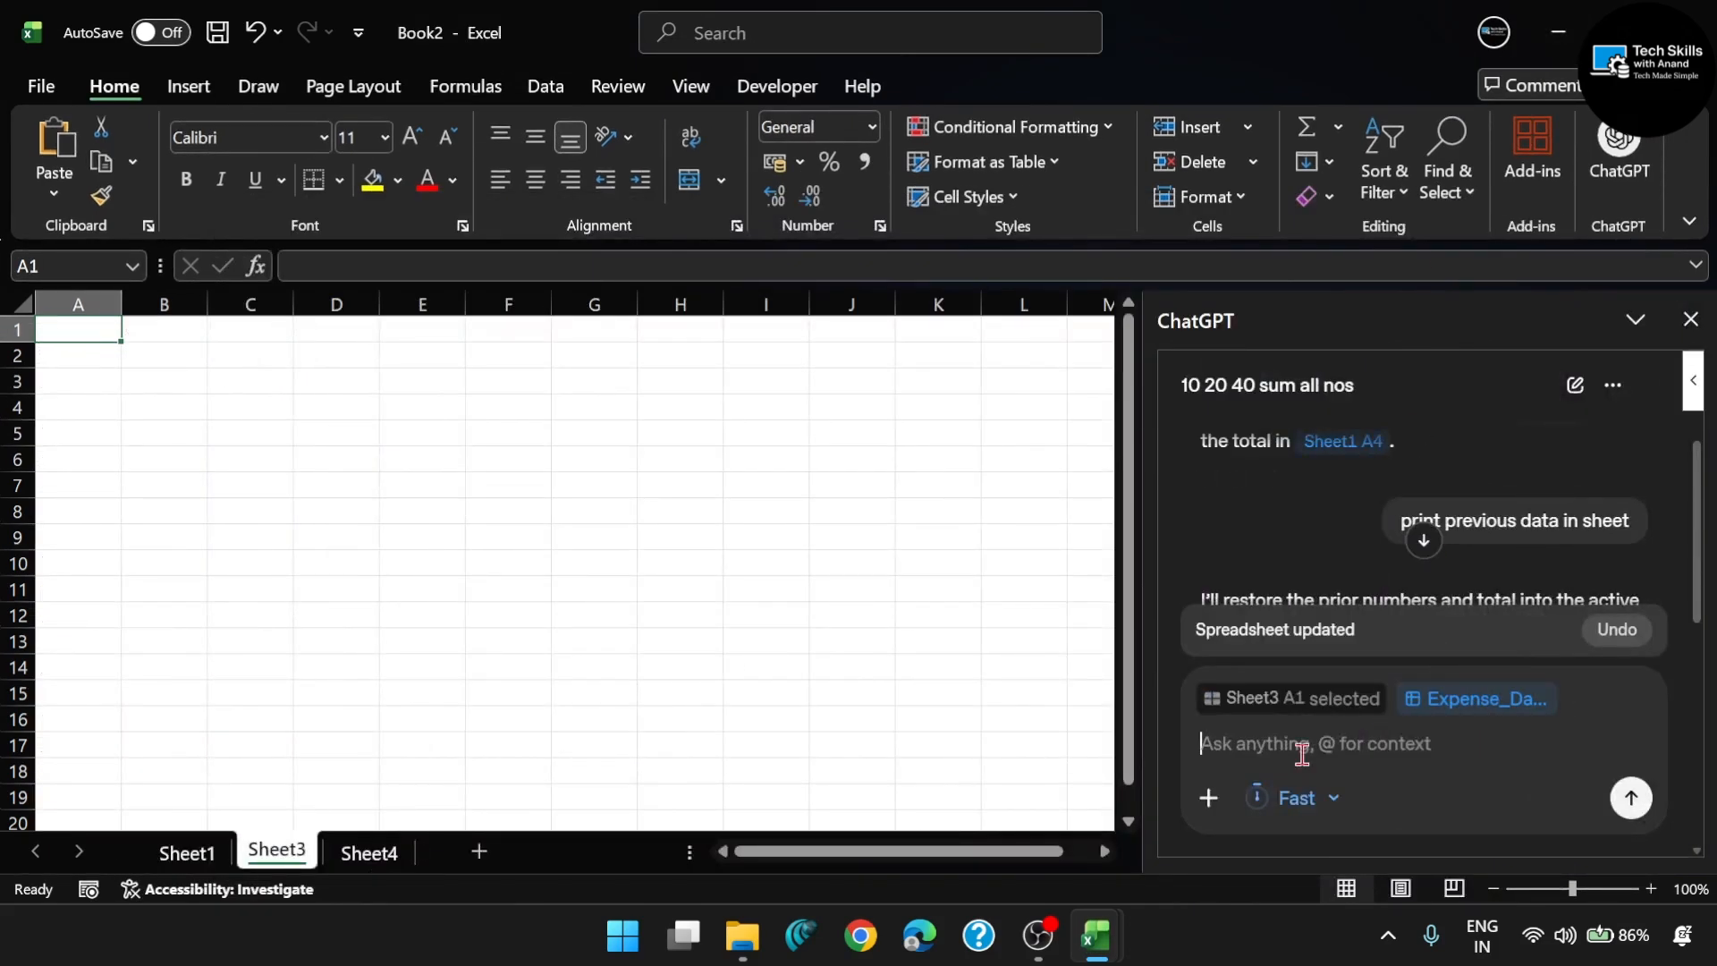
{"action": "type", "text": "Cal"}
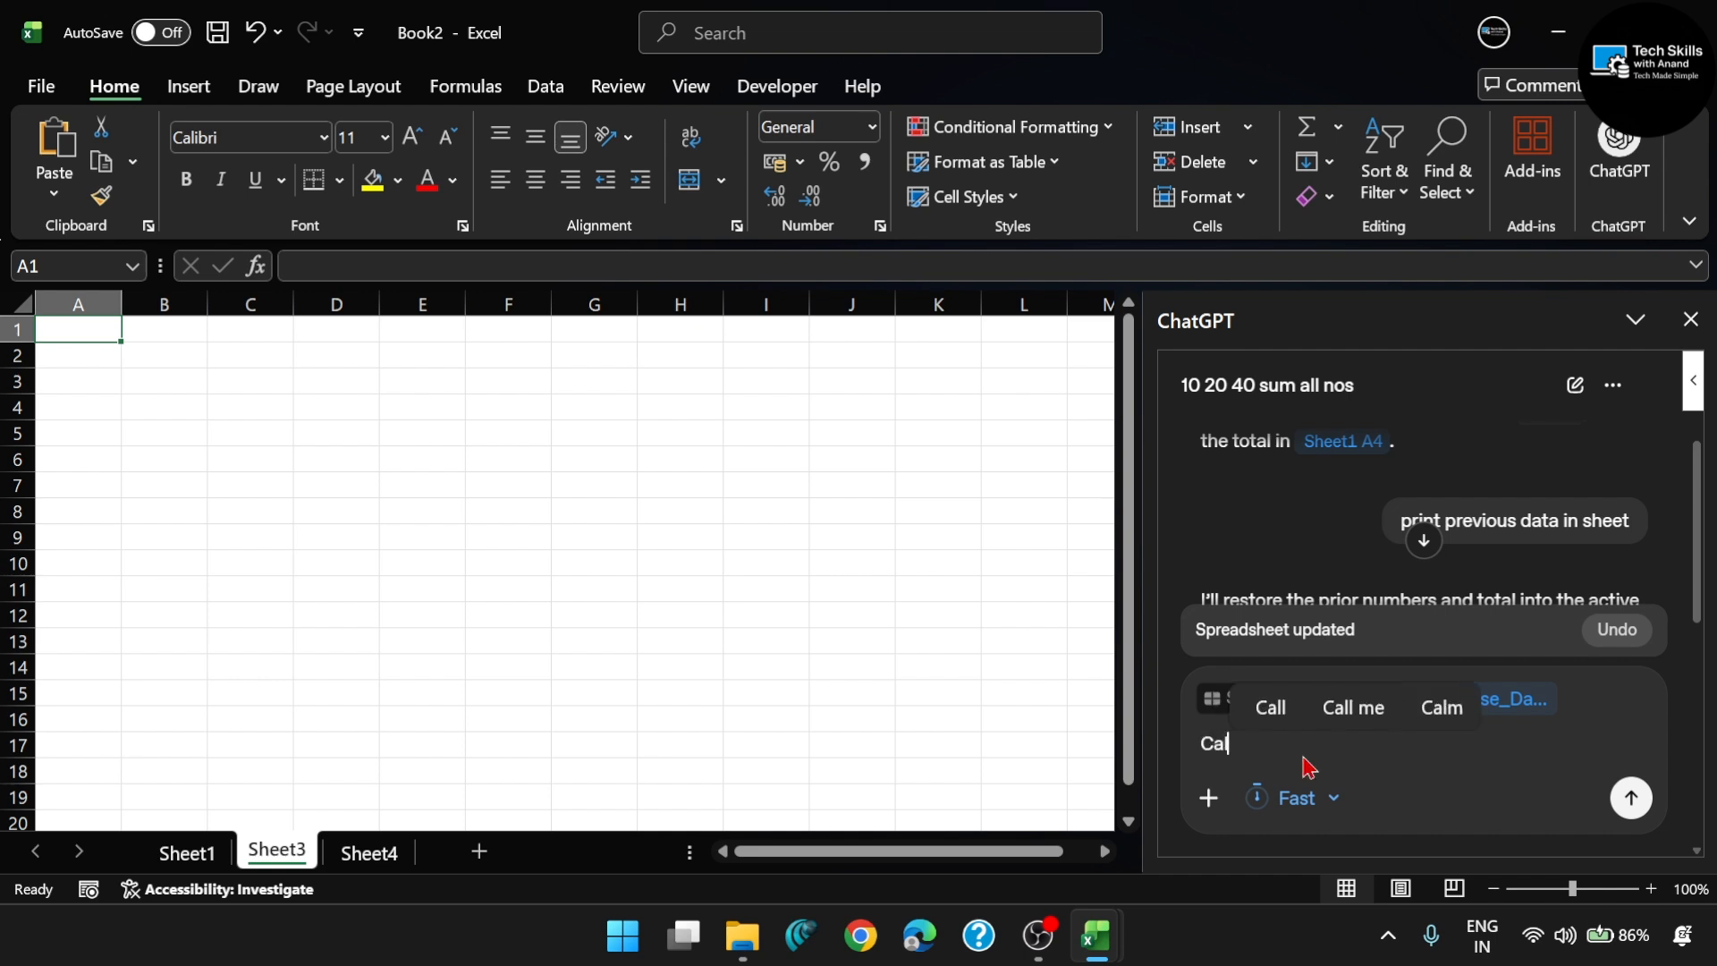
{"action": "type", "text": "culate to"}
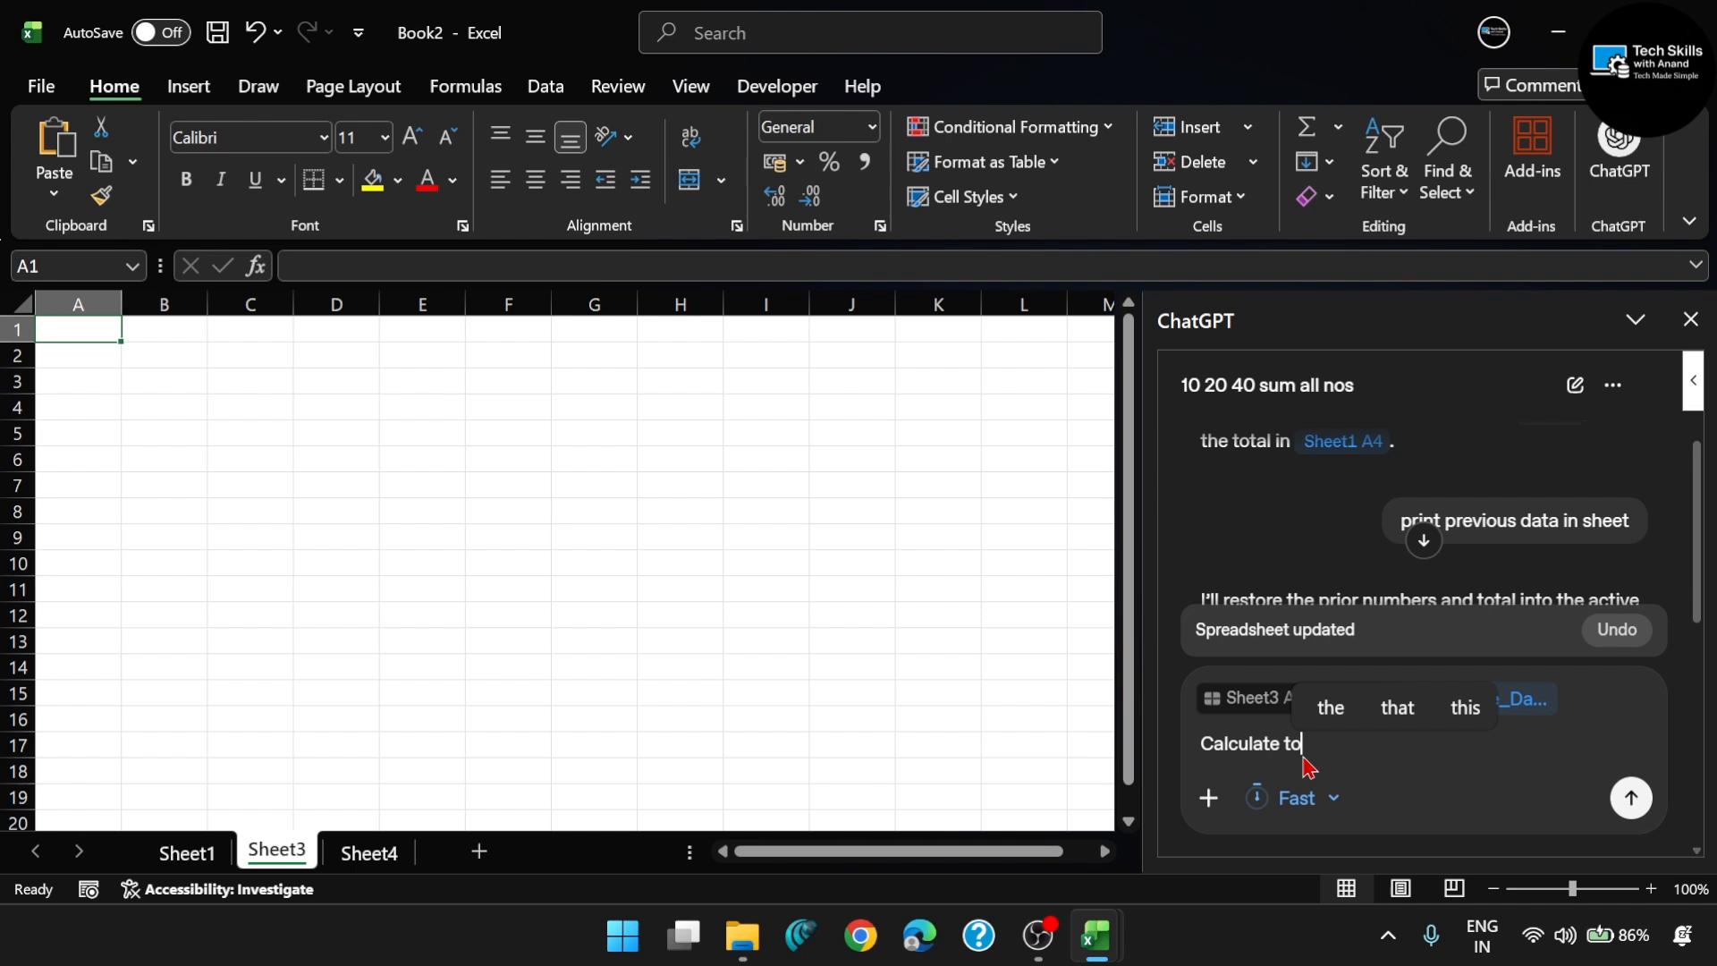
{"action": "type", "text": "tal"}
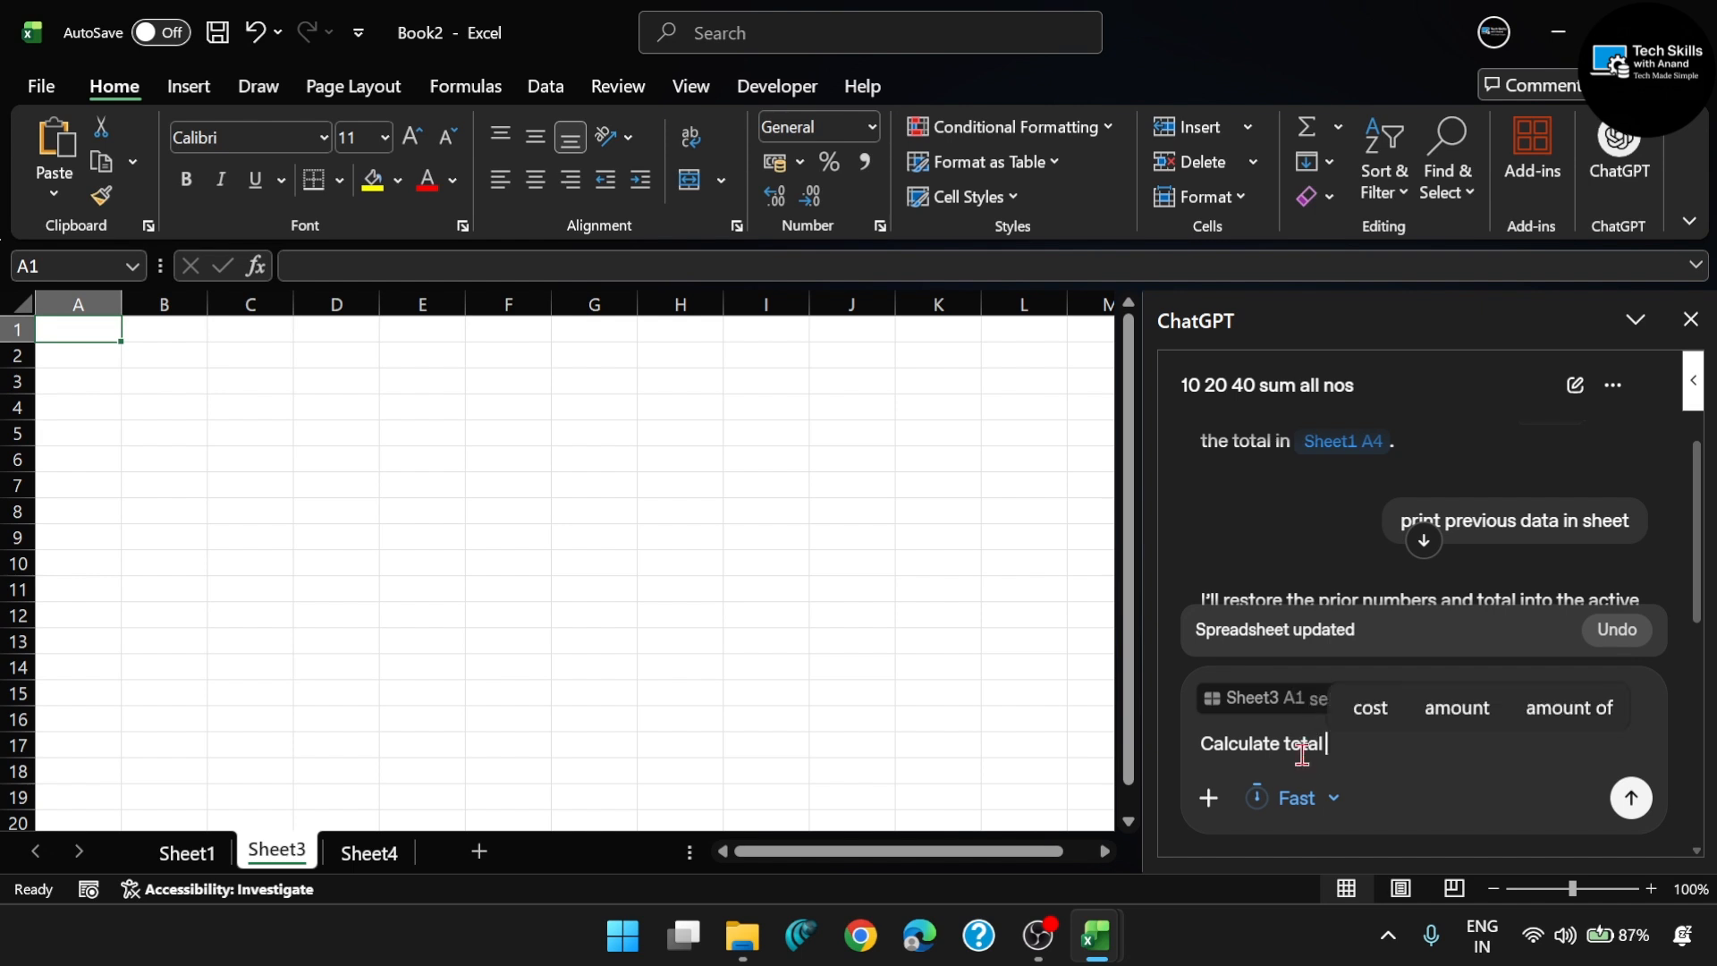
{"action": "type", "text": " ammount"}
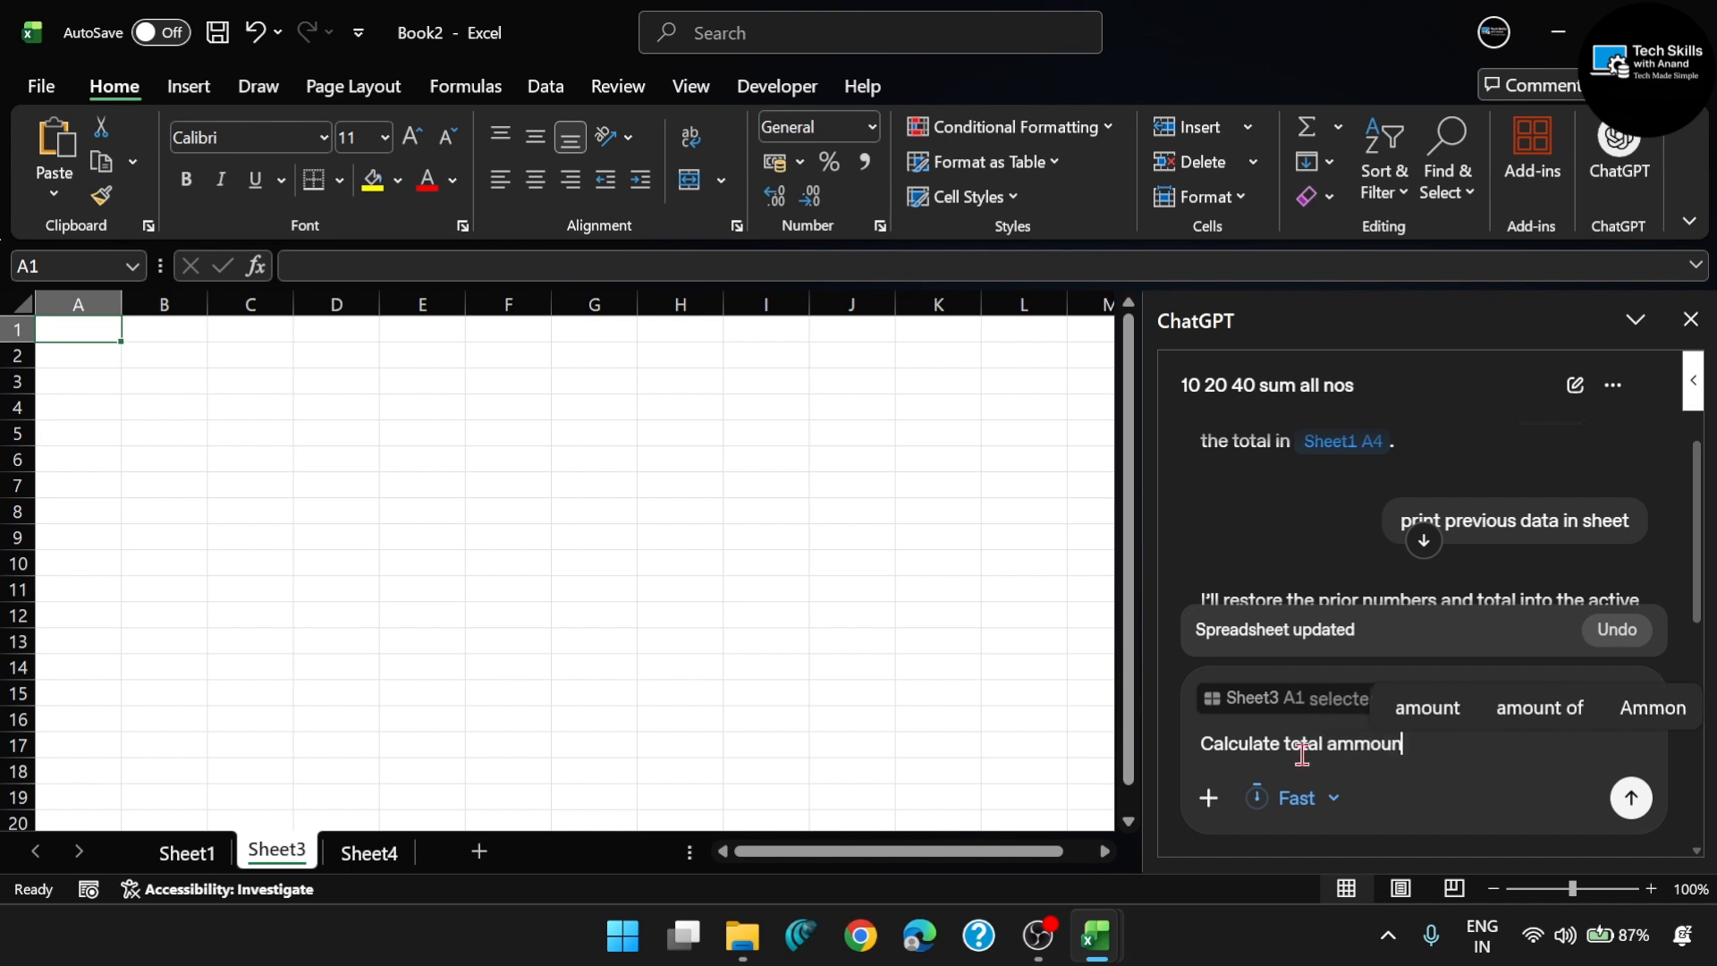
{"action": "key", "text": "Return"}
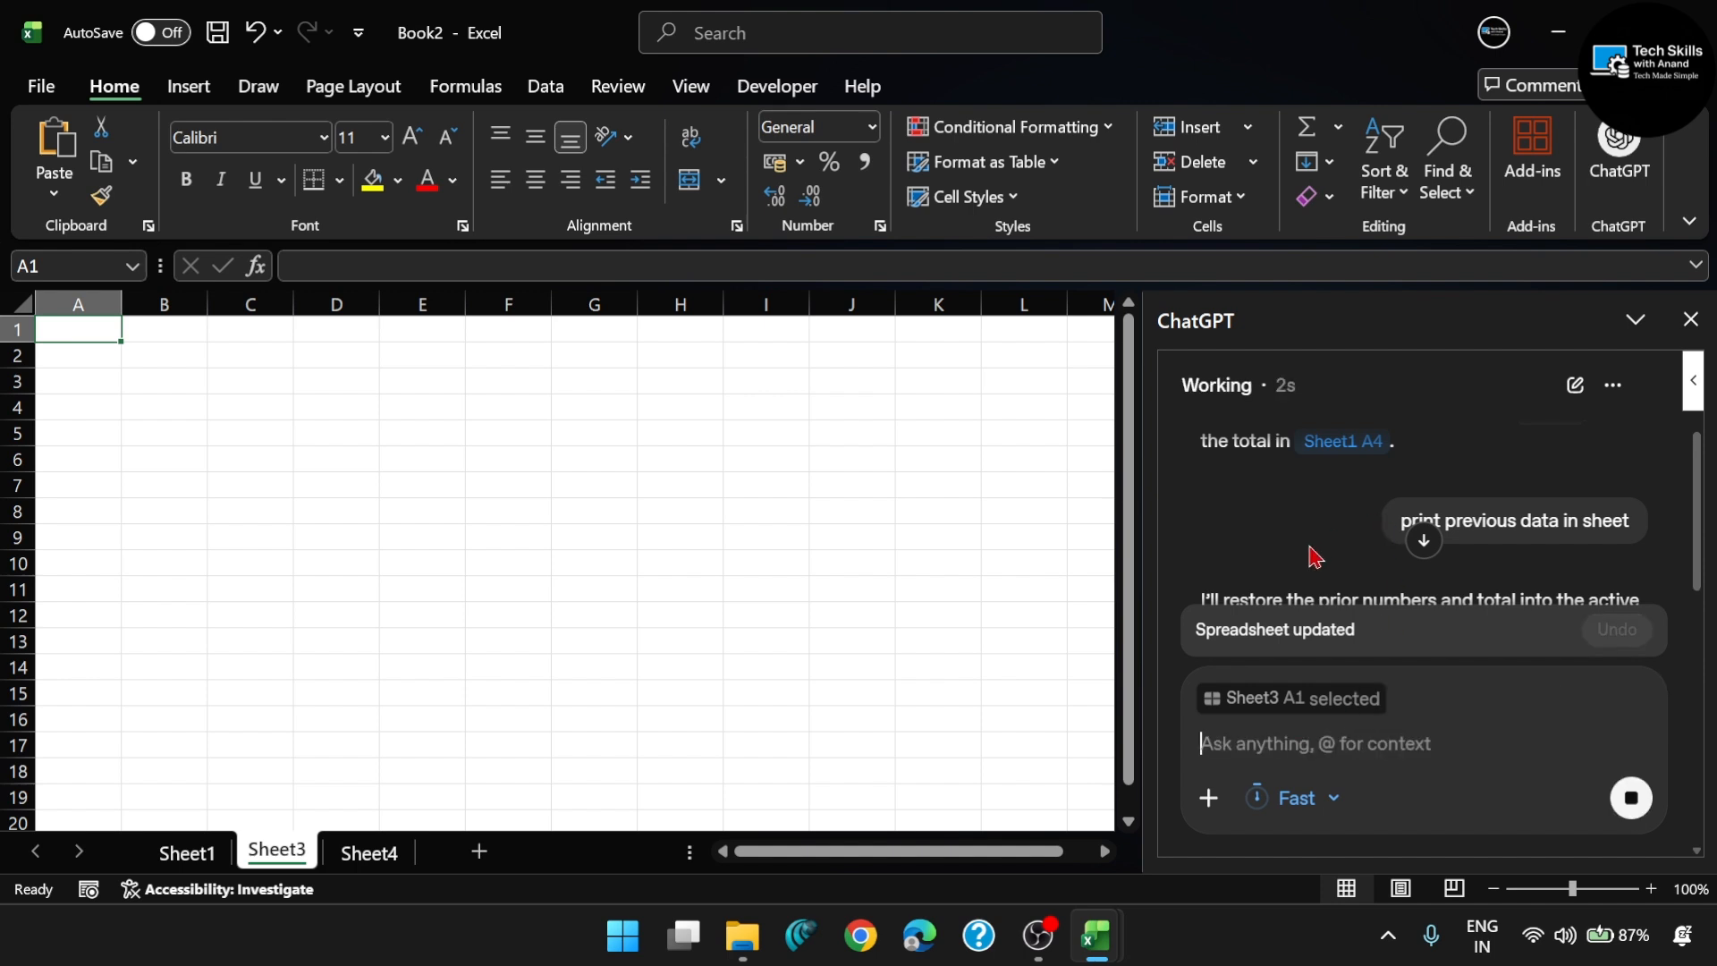
- Examine ChatGPT's reply and the expense rows and total row it adds to Sheet3
{"action": "scroll", "coordinate": [1308, 543], "scroll_direction": "down", "scroll_amount": 2}
{"action": "scroll", "coordinate": [1308, 544], "scroll_direction": "down", "scroll_amount": 5}
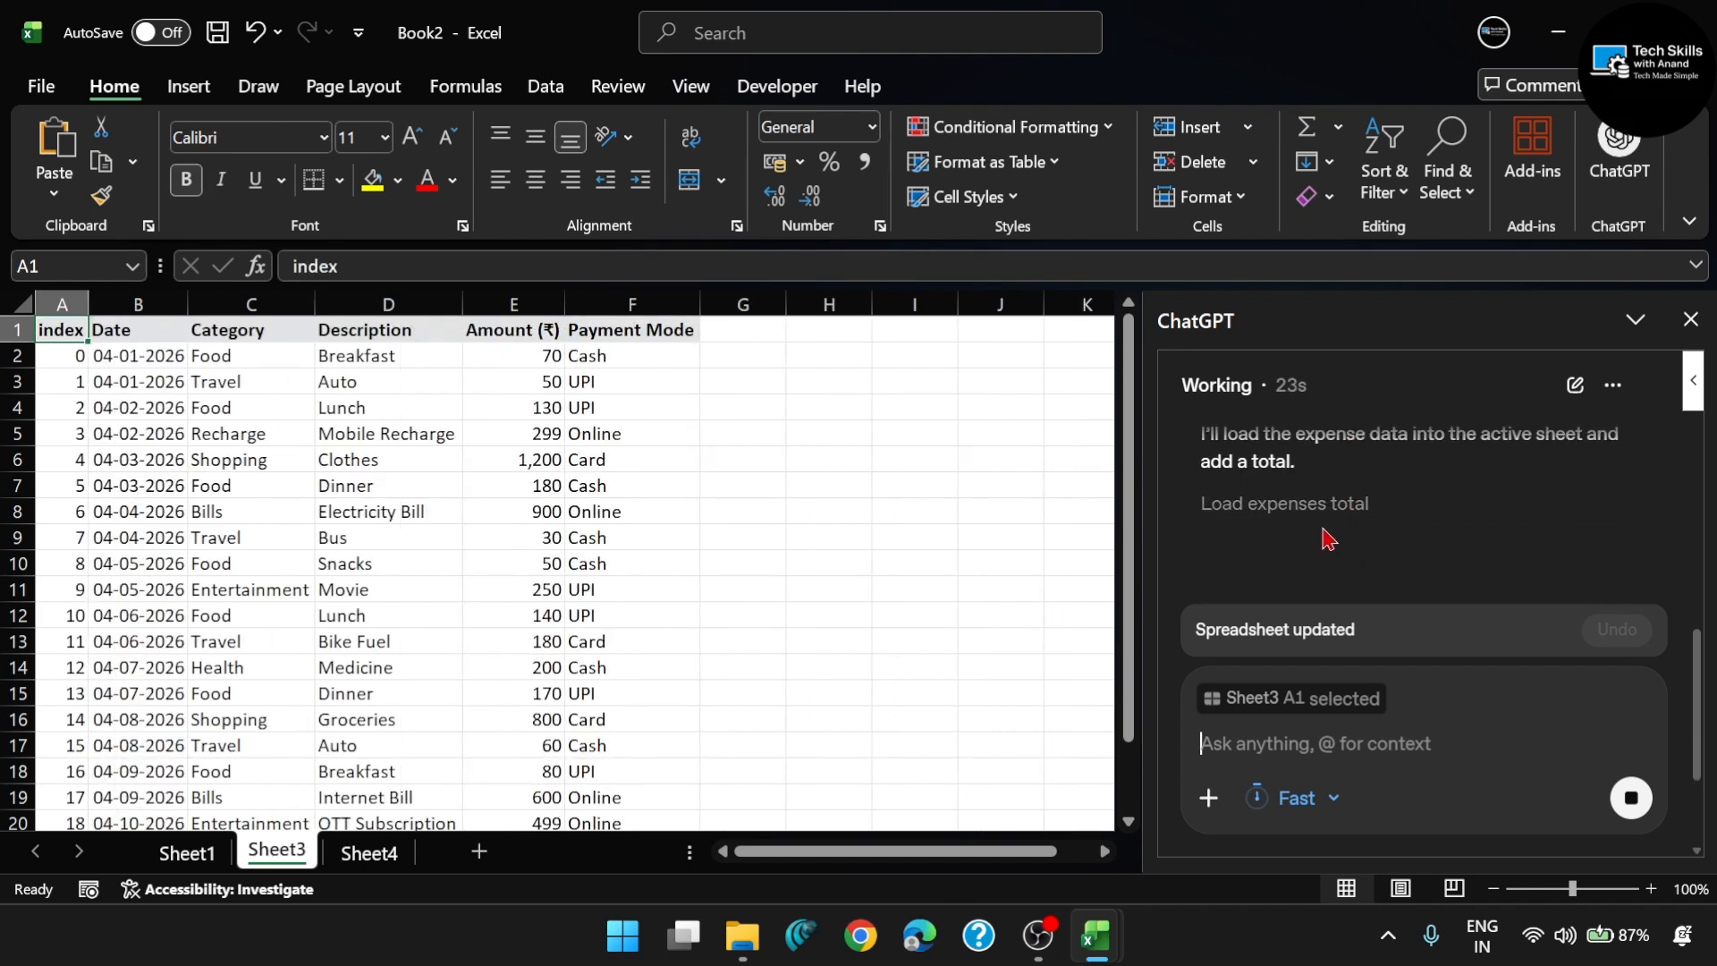
{"action": "scroll", "coordinate": [338, 542], "scroll_direction": "down", "scroll_amount": 3}
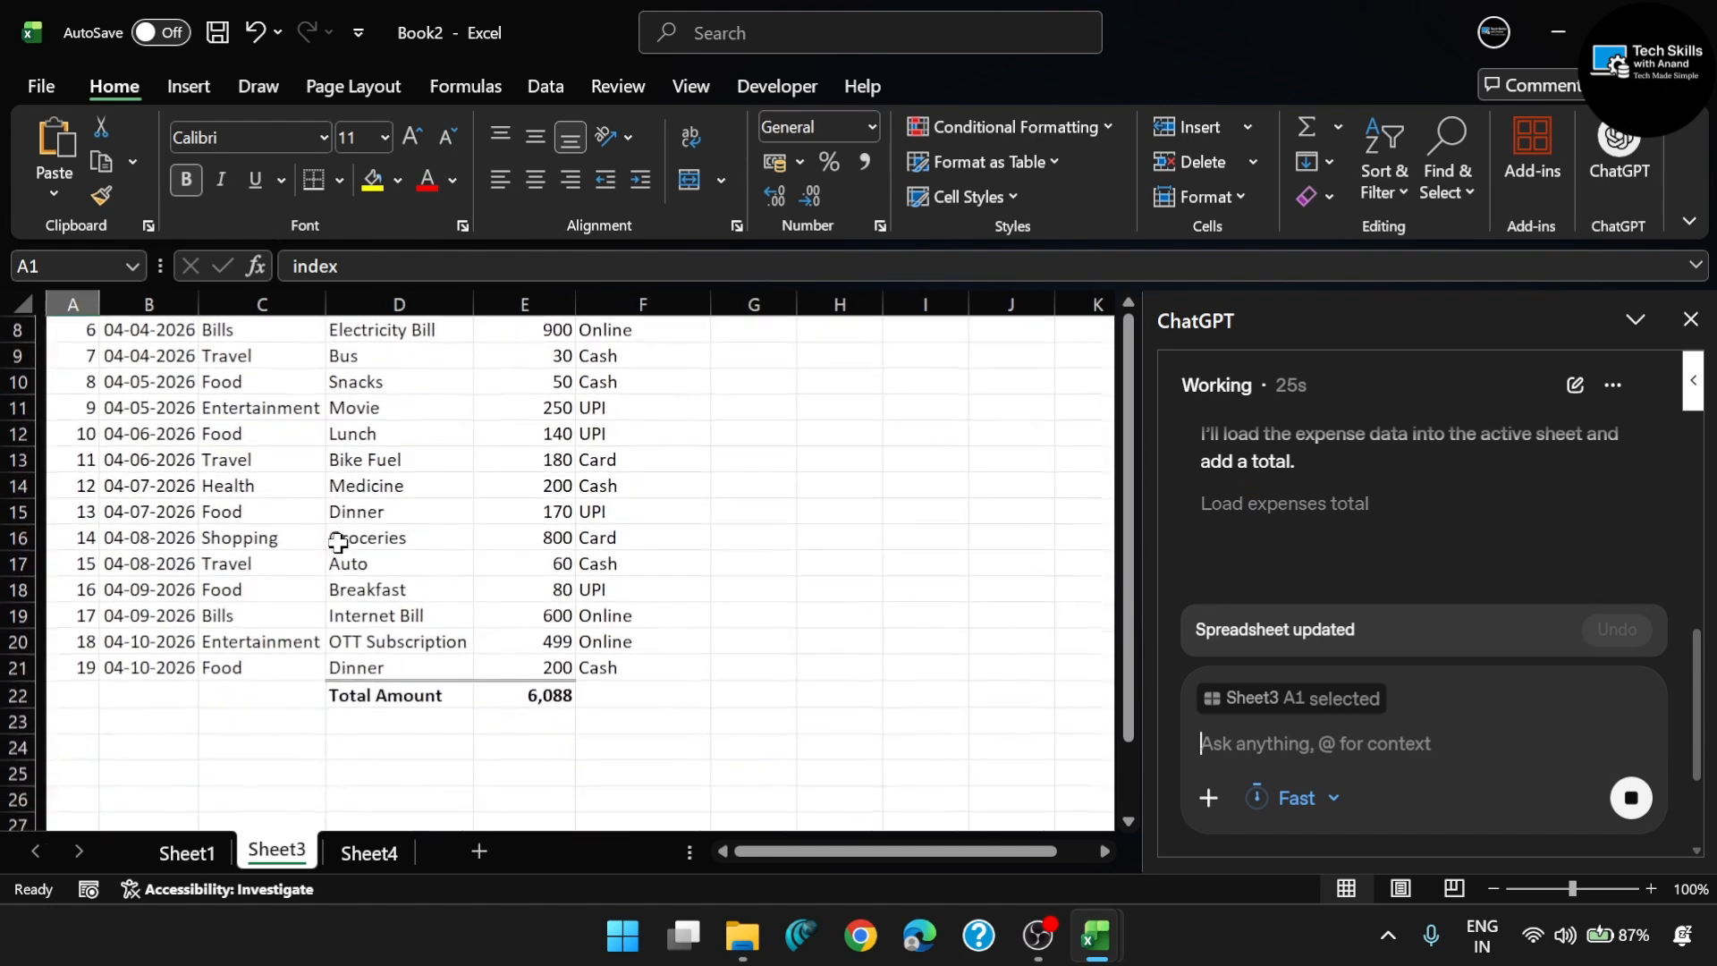
{"action": "scroll", "coordinate": [338, 544], "scroll_direction": "up", "scroll_amount": 2}
{"action": "scroll", "coordinate": [338, 544], "scroll_direction": "down", "scroll_amount": 3}
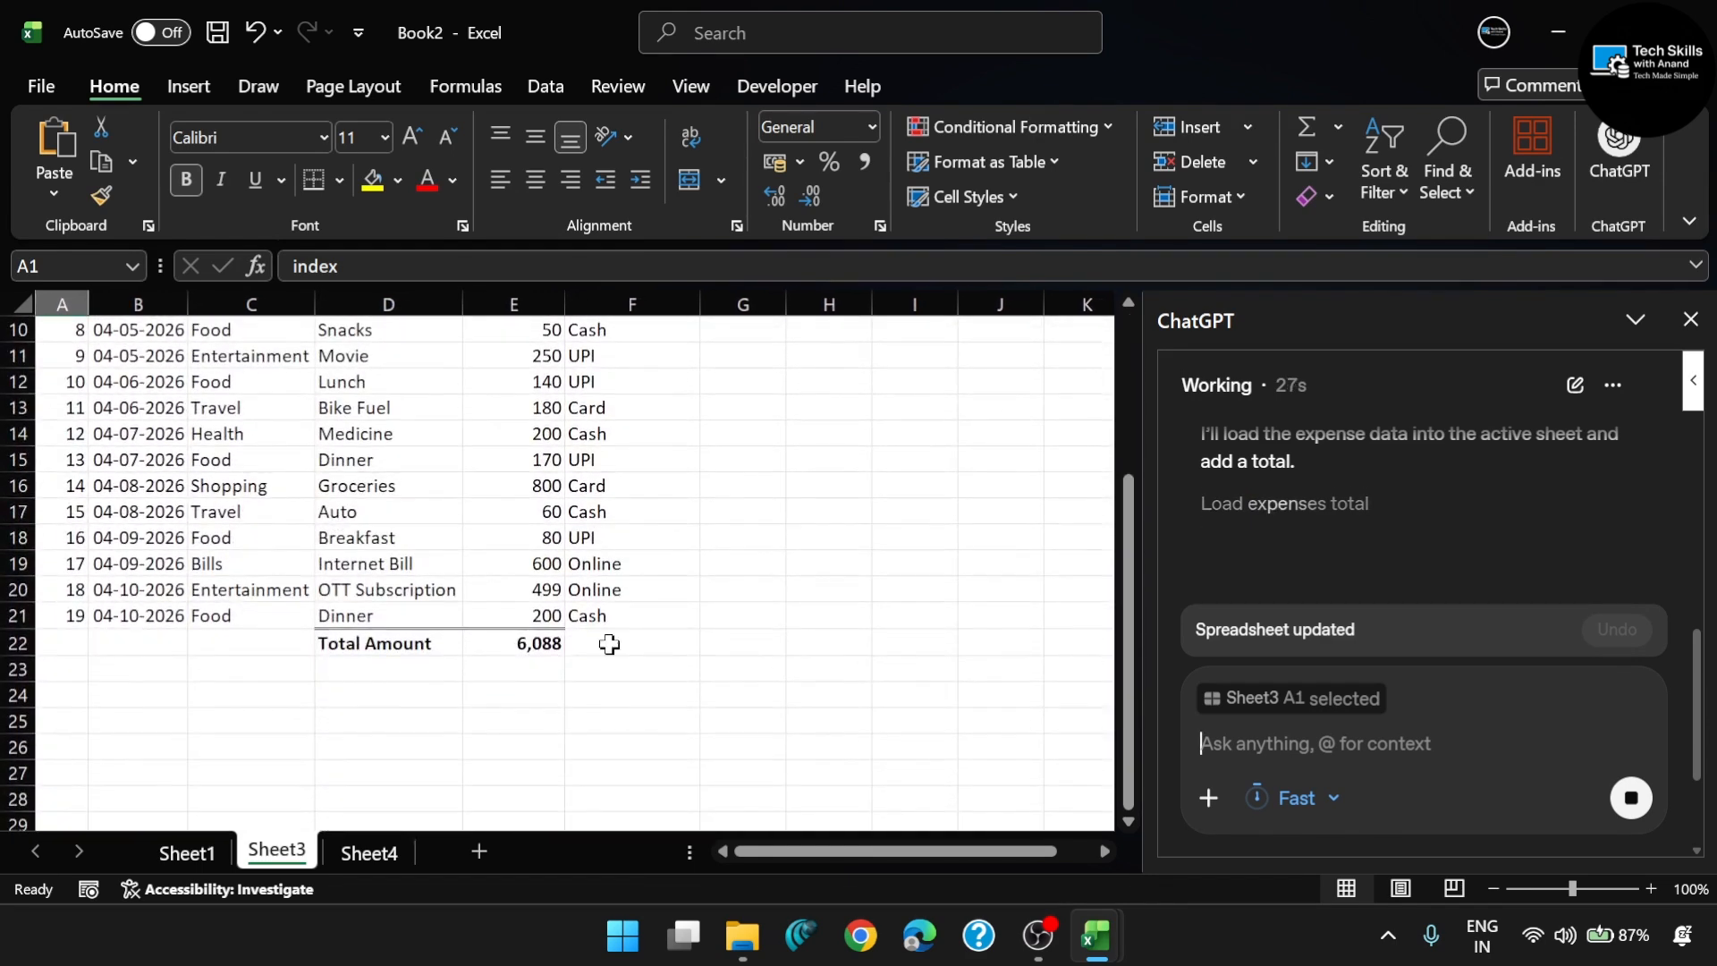
{"action": "scroll", "coordinate": [542, 528], "scroll_direction": "up", "scroll_amount": 3}
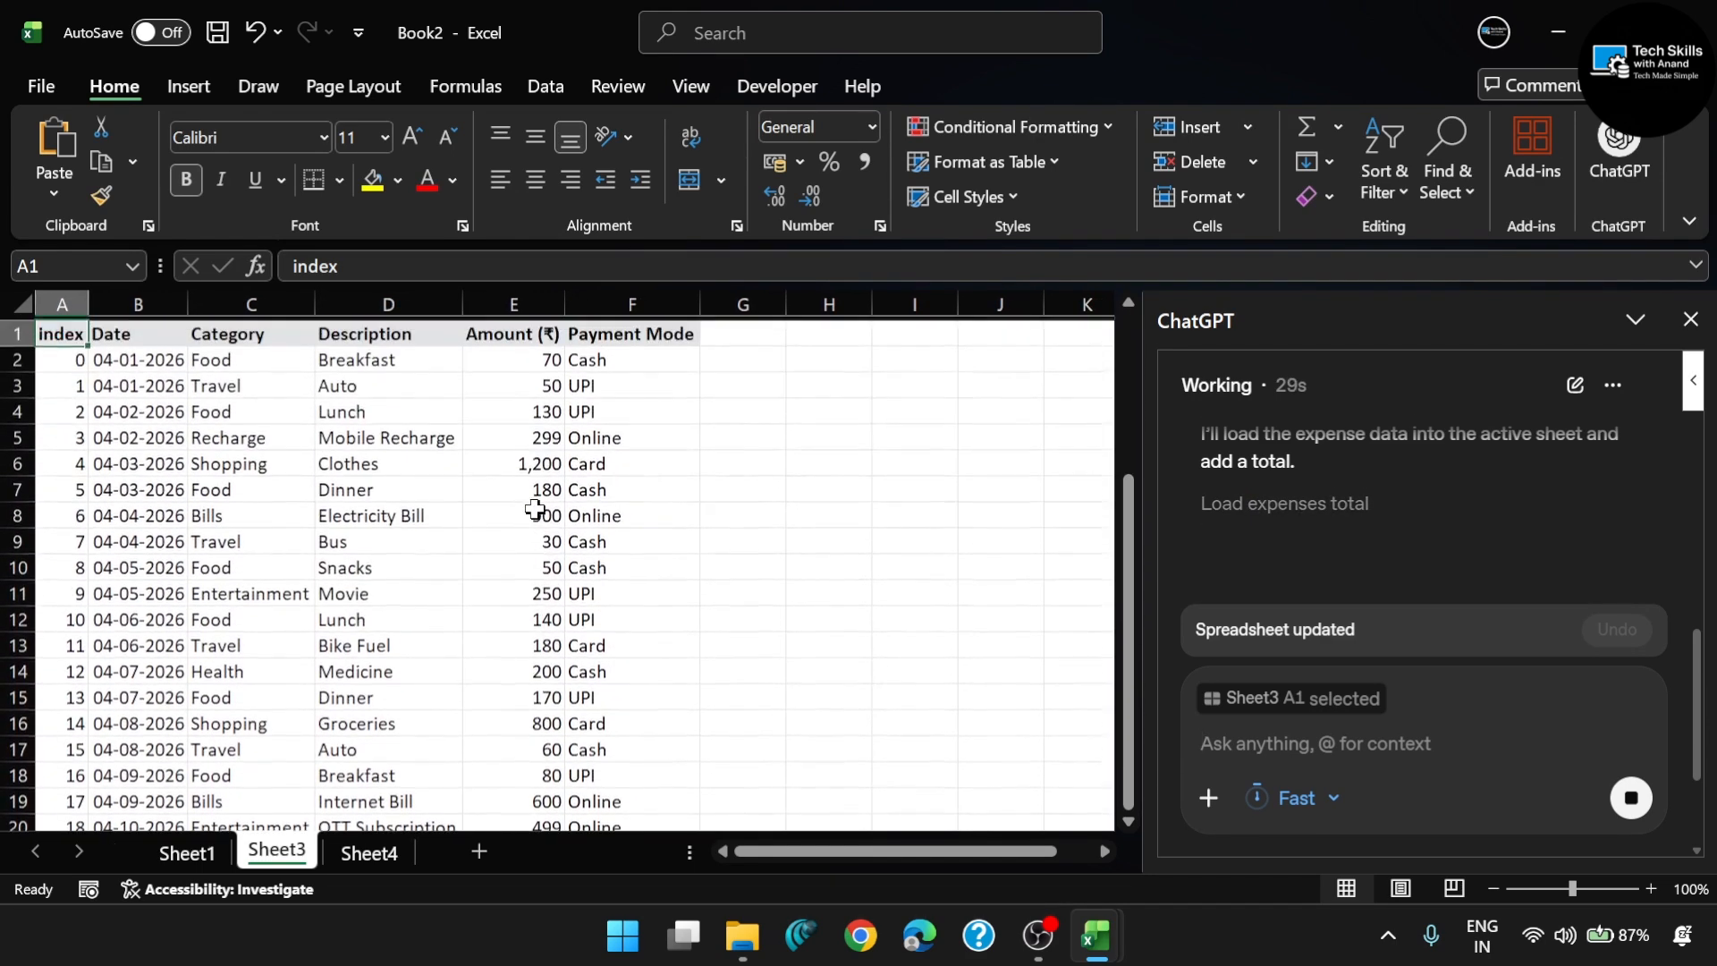
{"action": "scroll", "coordinate": [939, 630], "scroll_direction": "down", "scroll_amount": 3}
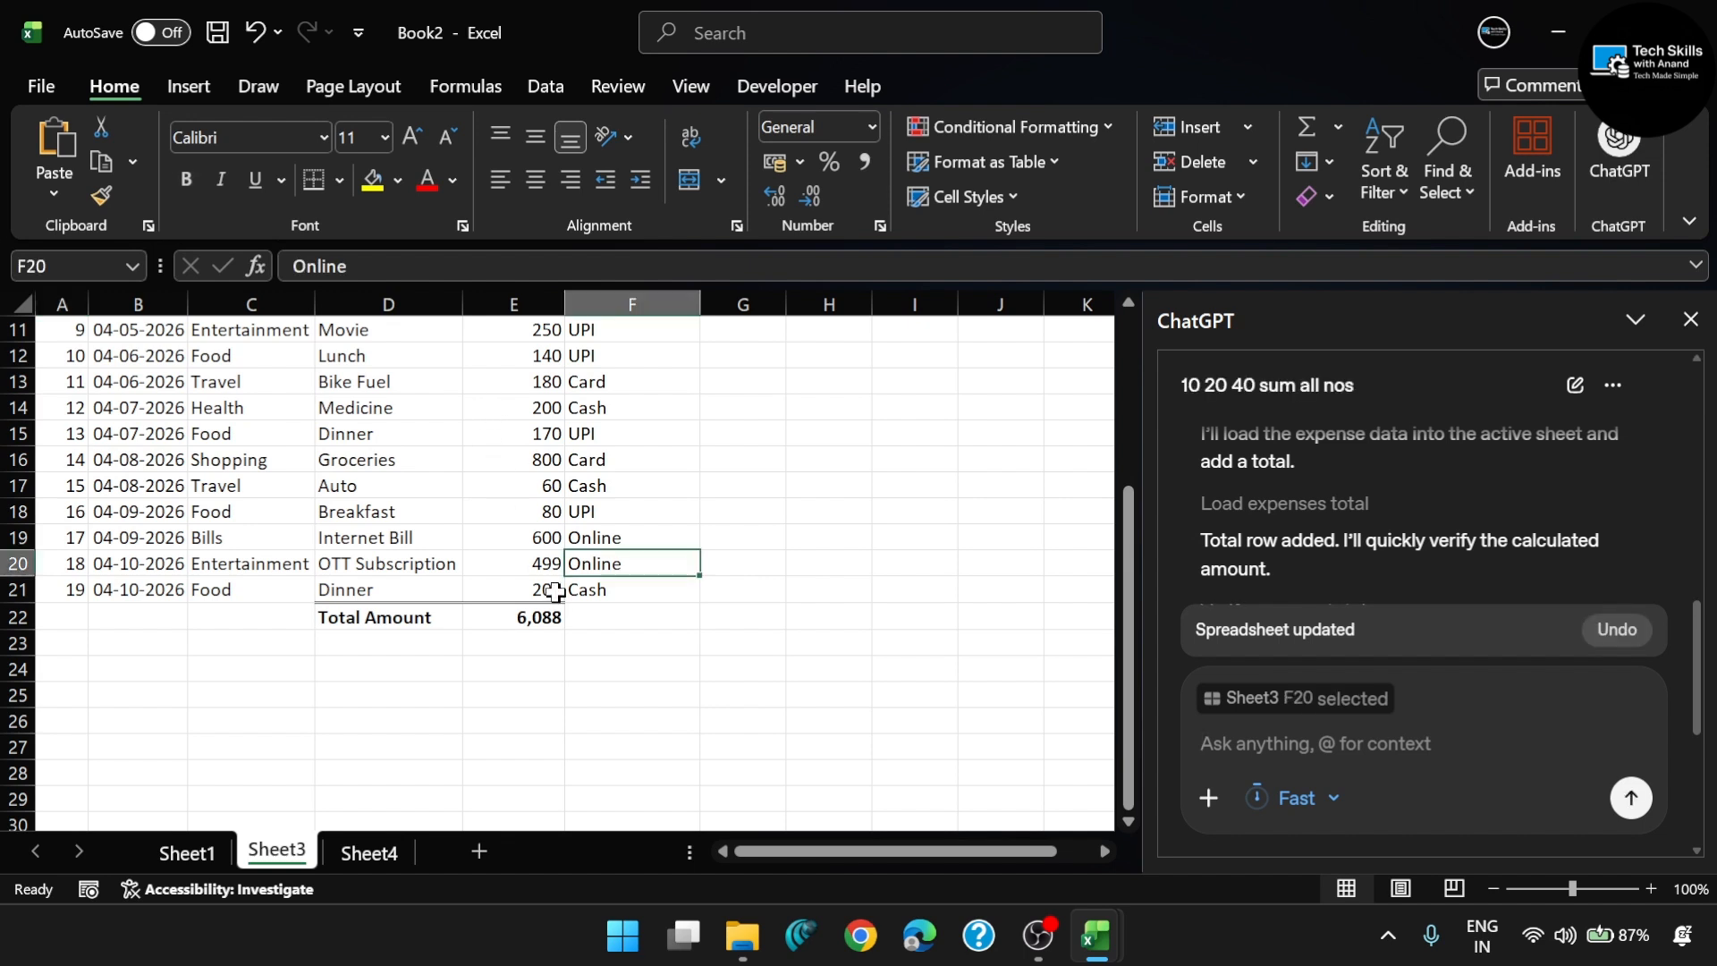
- In the Expense_Data_April_2026 workbook, sum the amounts in D2:D21 in cell D22 and make the total bold
{"action": "mouse_move", "coordinate": [1109, 943]}
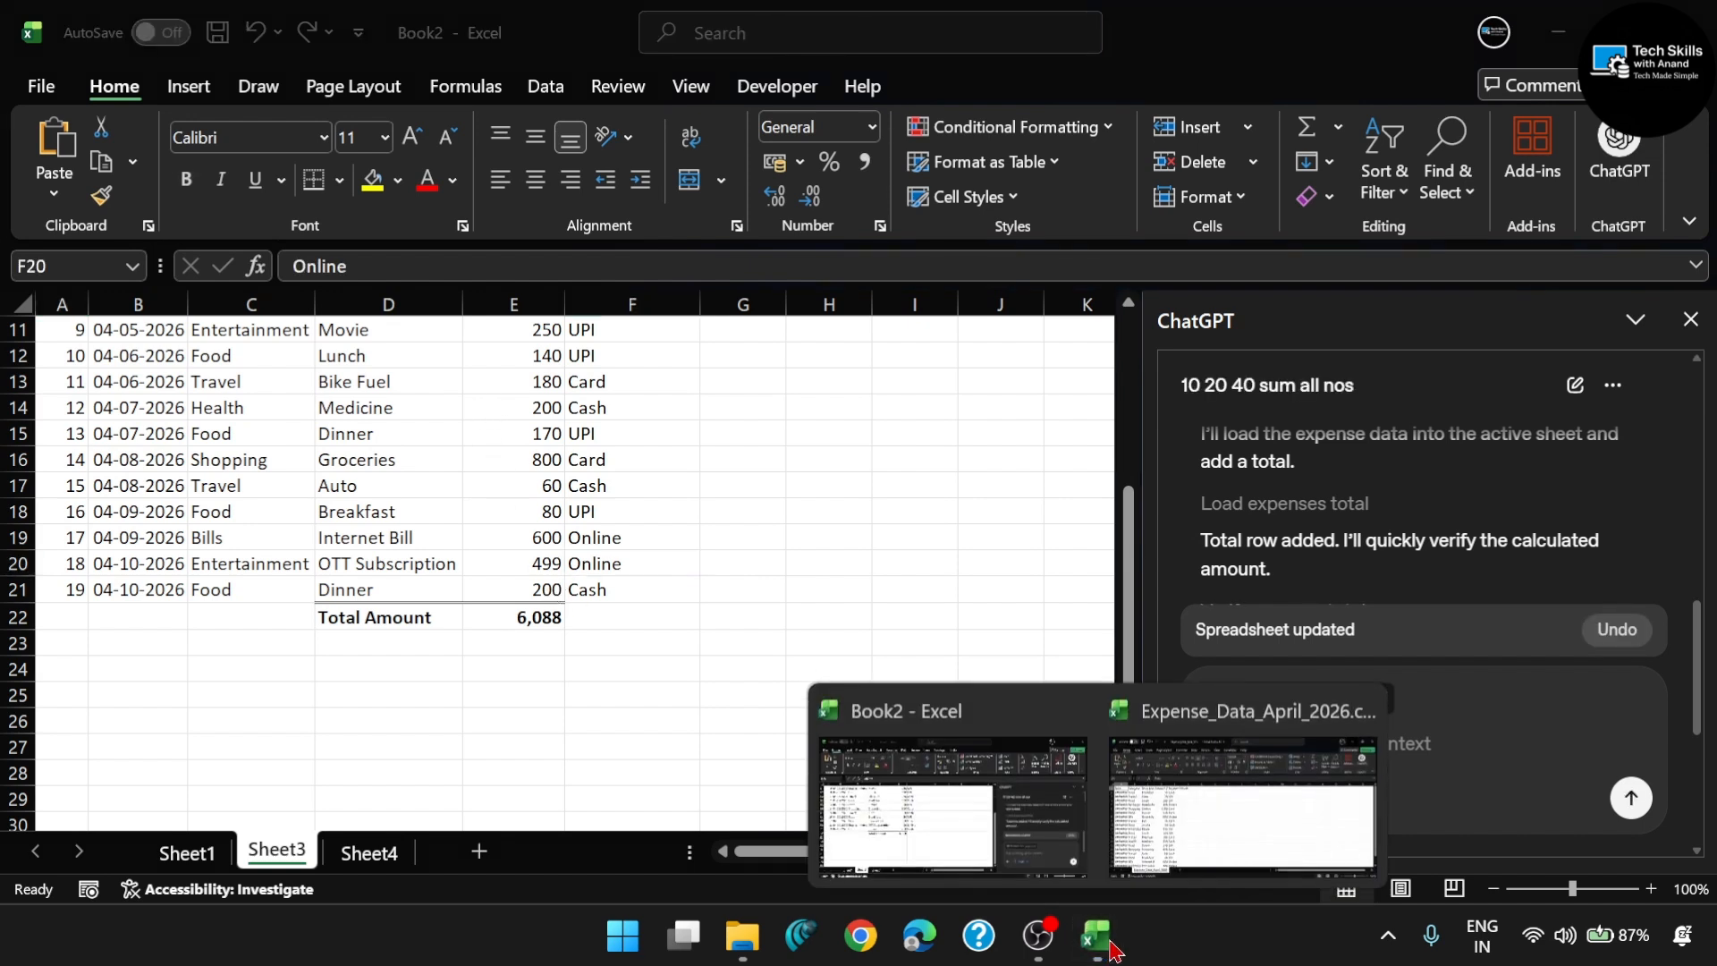
{"action": "left_click", "coordinate": [1168, 819]}
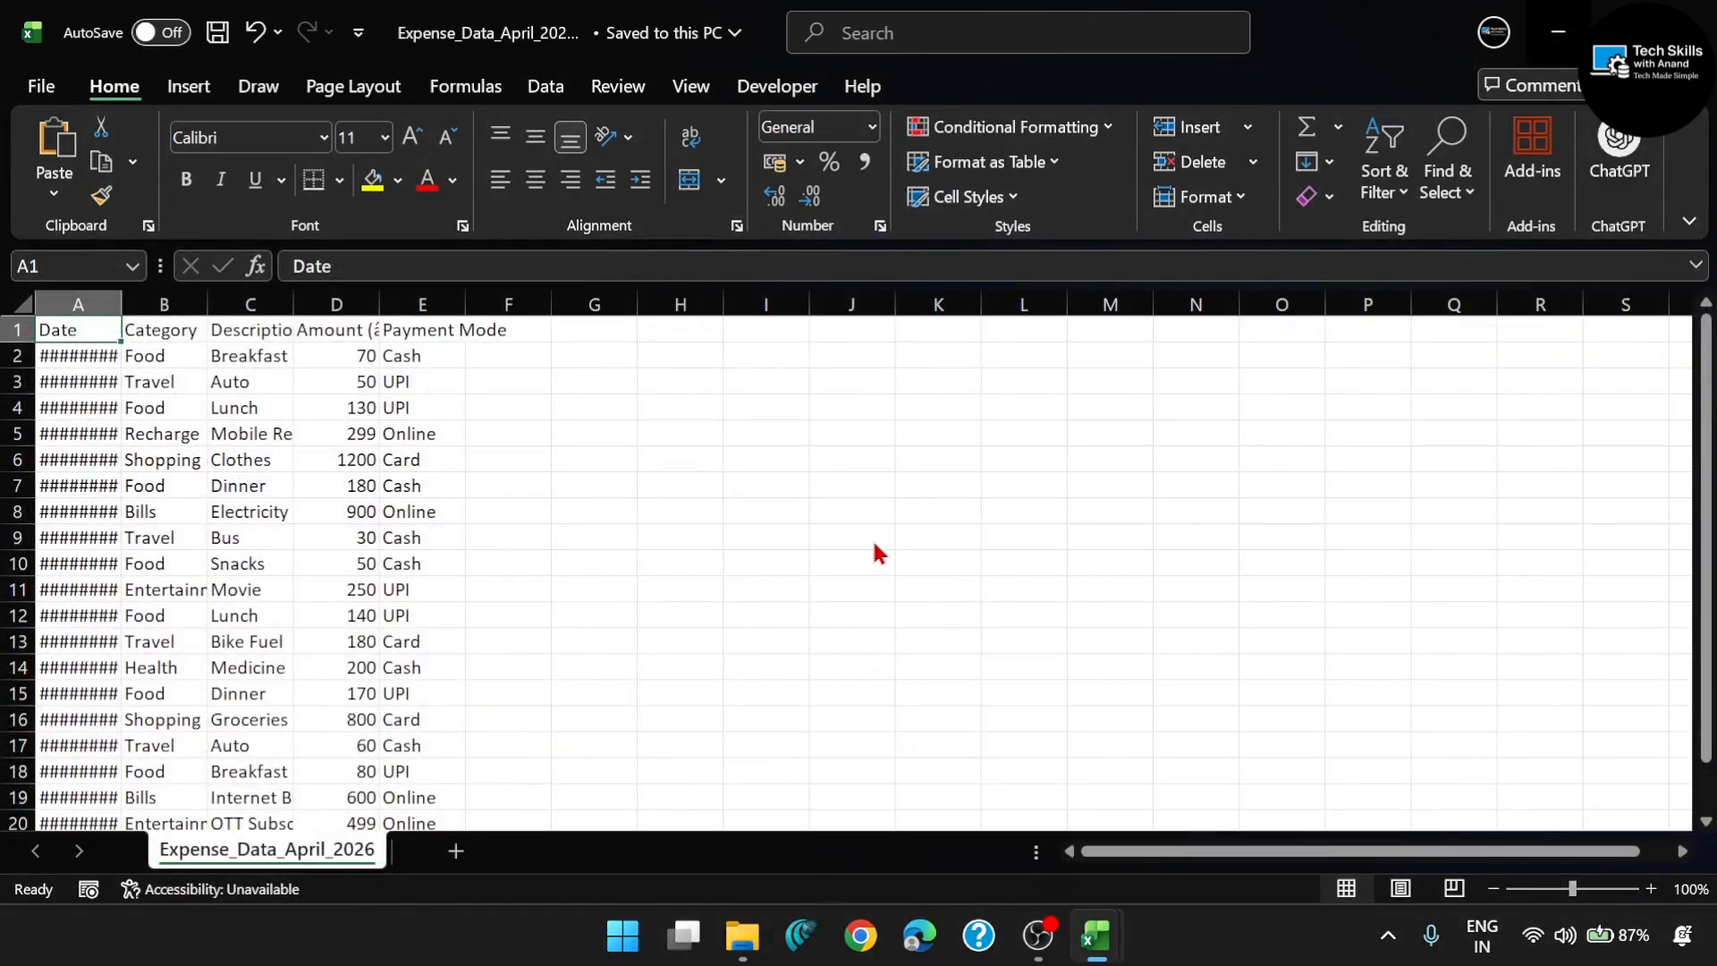
{"action": "scroll", "coordinate": [417, 712], "scroll_direction": "down", "scroll_amount": 5}
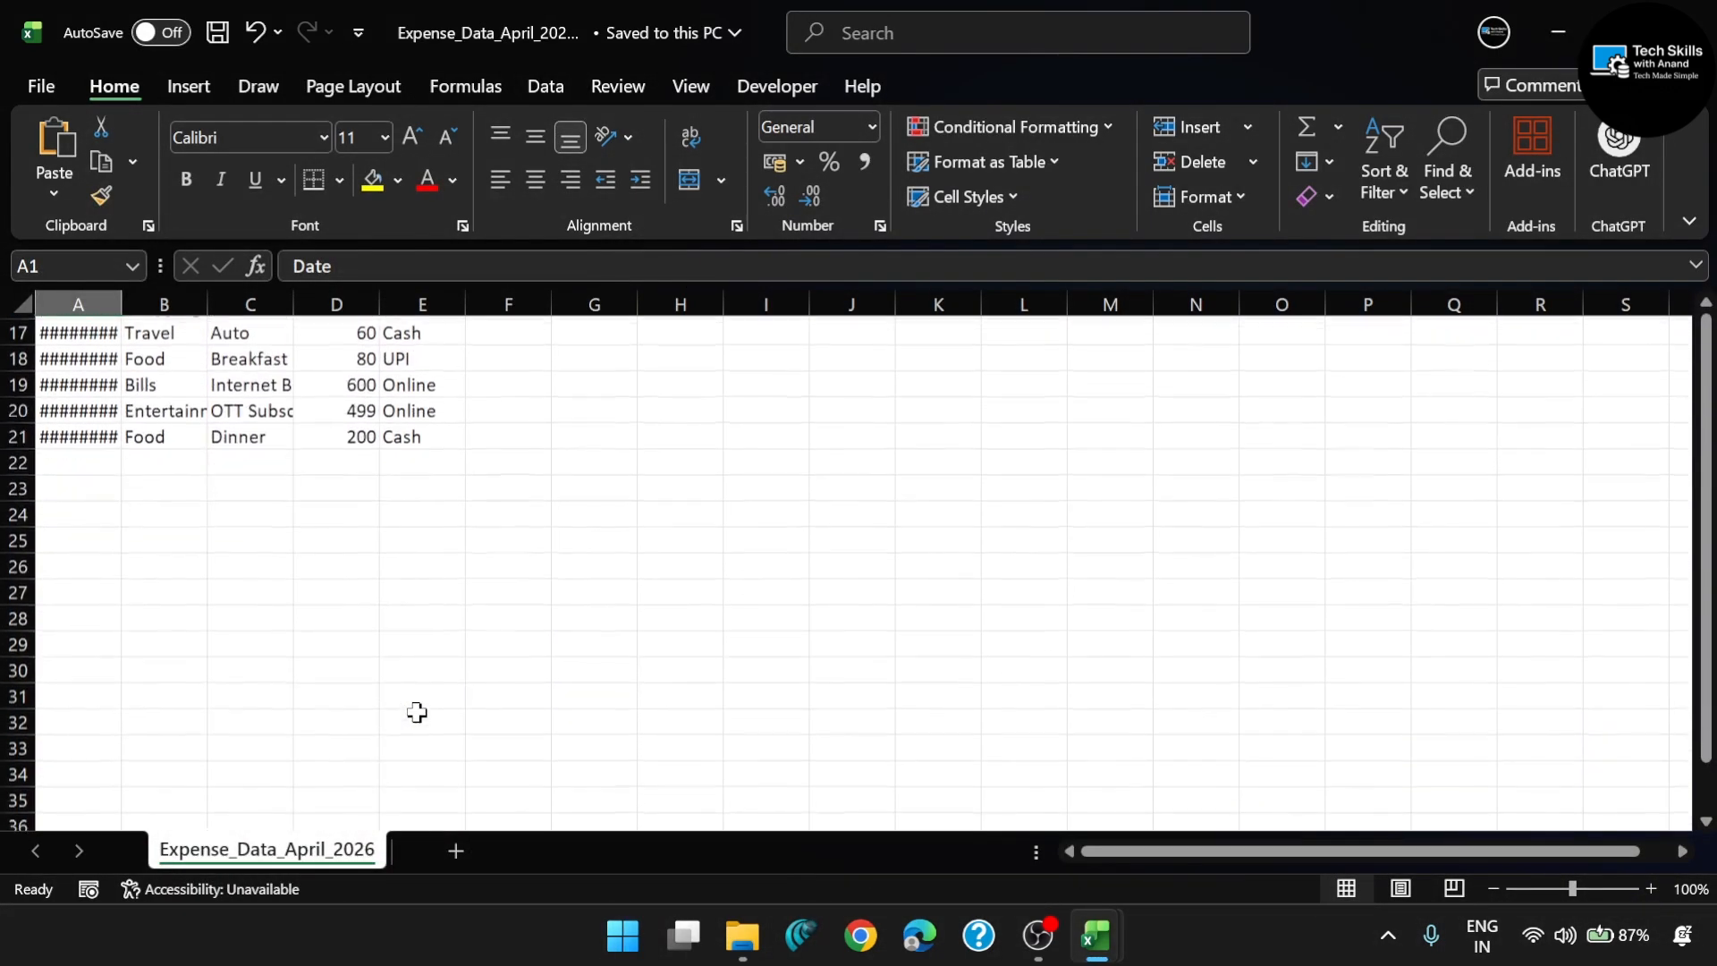
{"action": "left_click", "coordinate": [330, 455]}
{"action": "type", "text": "="}
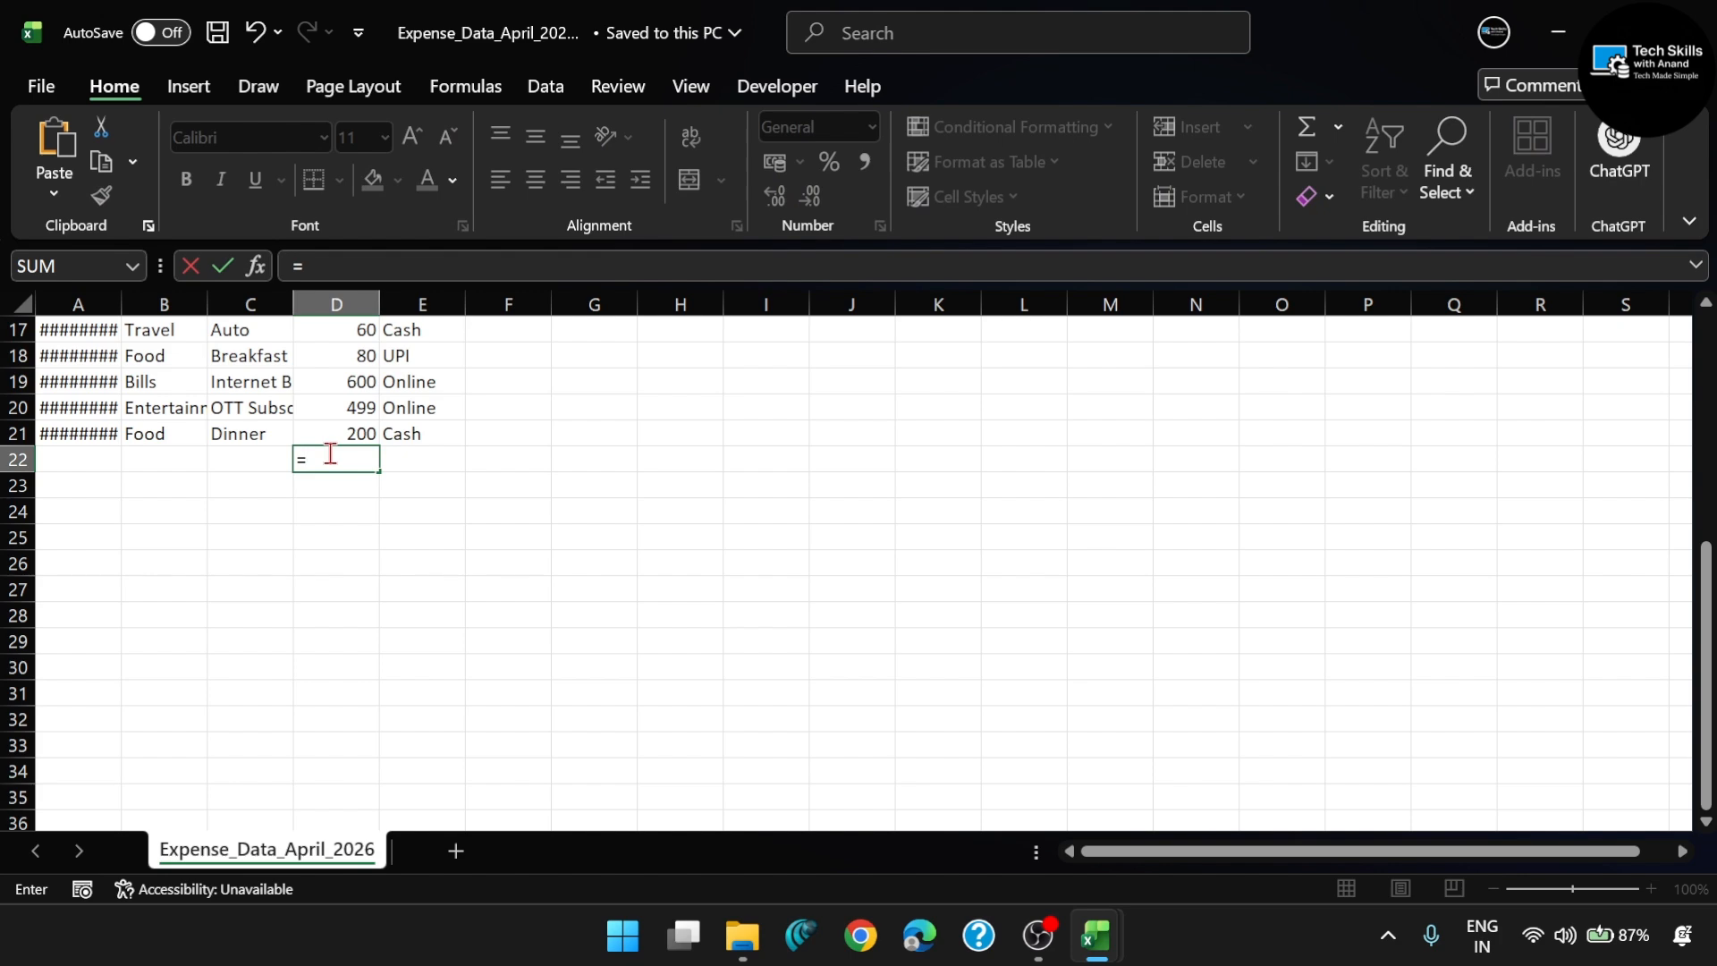
{"action": "type", "text": "sum("}
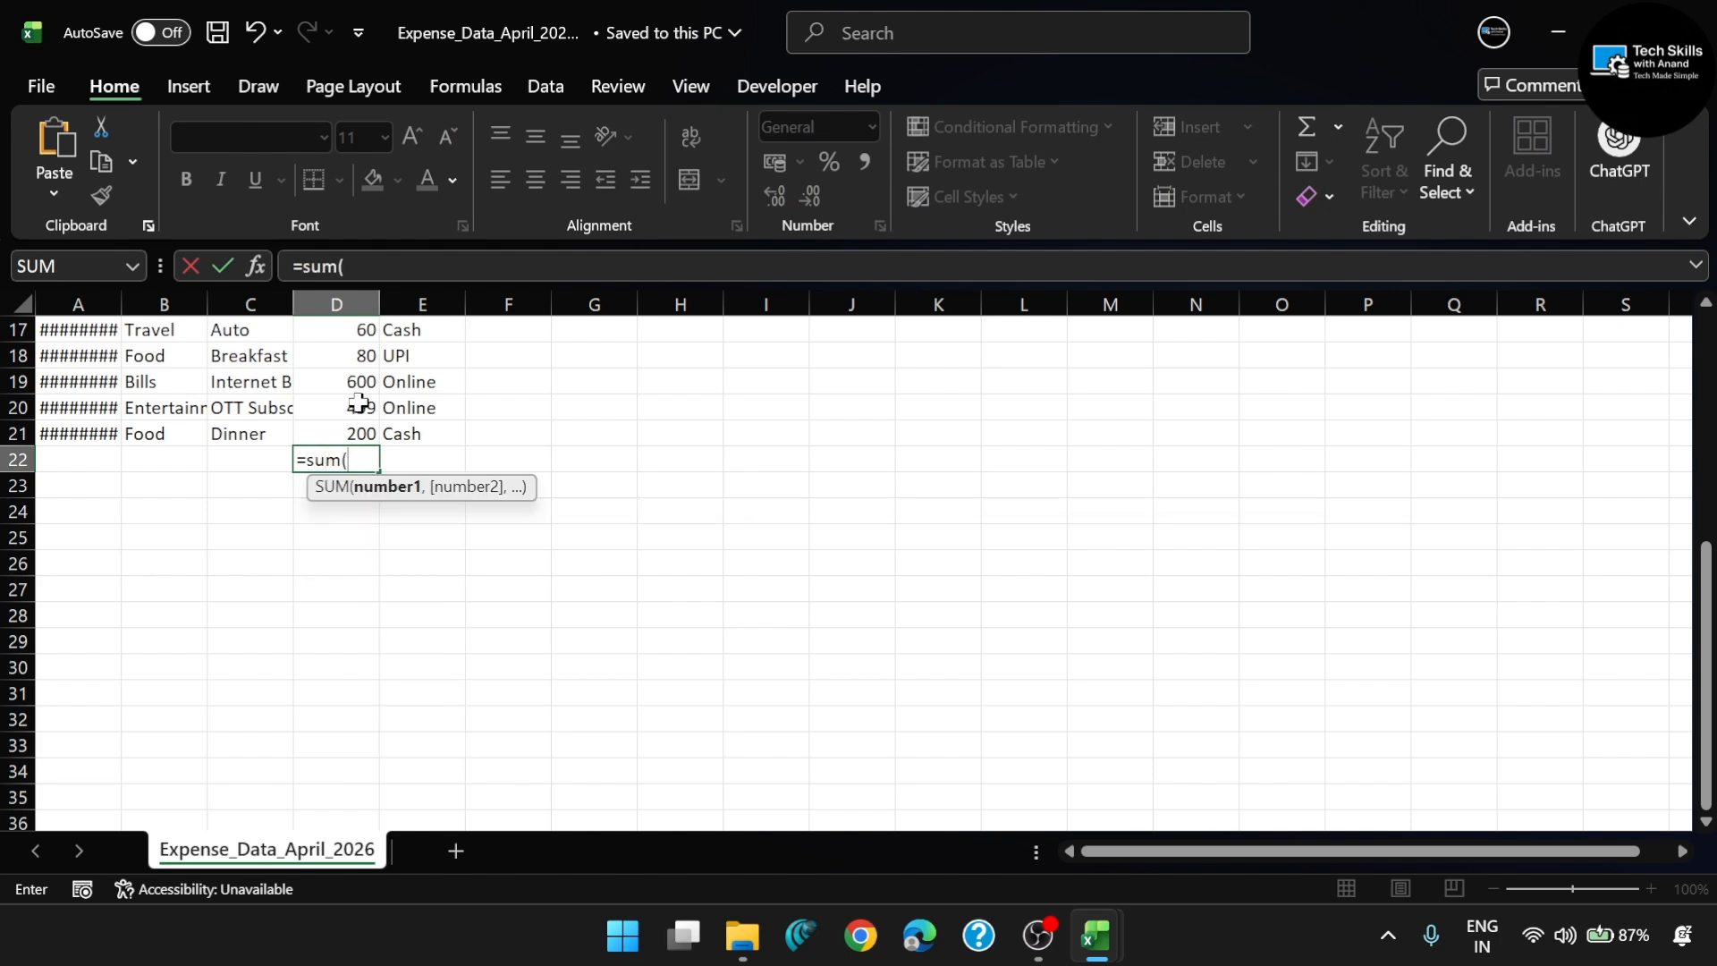
{"action": "scroll", "coordinate": [358, 403], "scroll_direction": "up", "scroll_amount": 5}
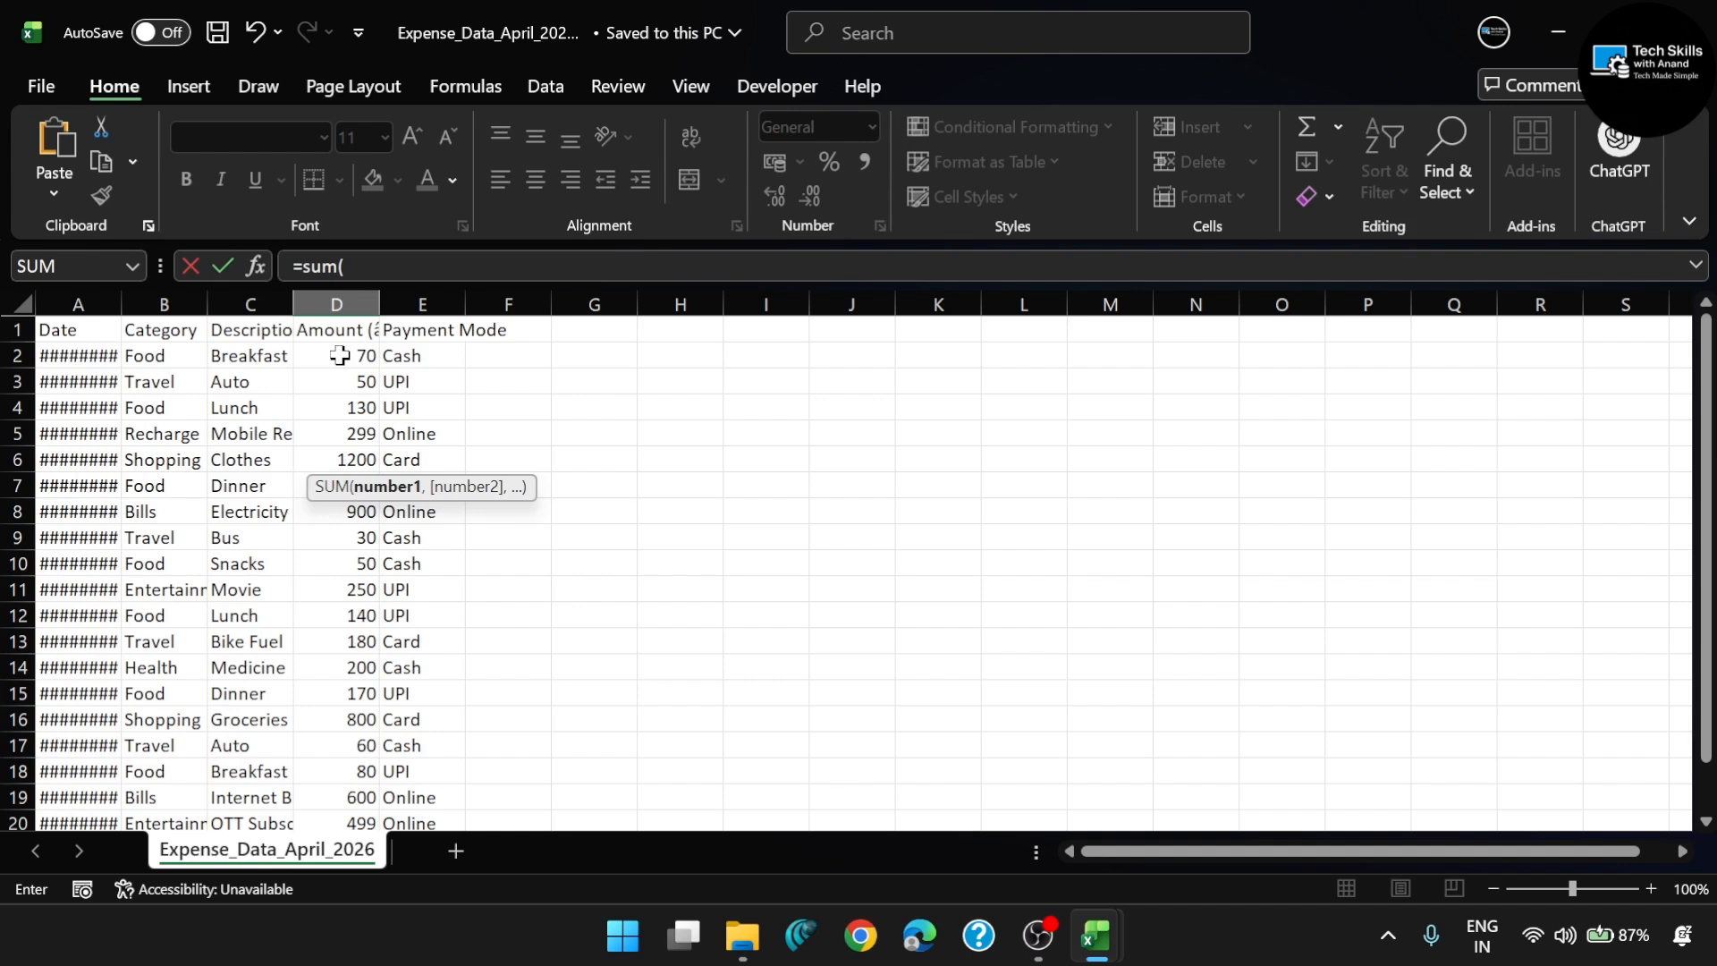
{"action": "left_click_drag", "start_coordinate": [340, 355], "coordinate": [366, 774]}
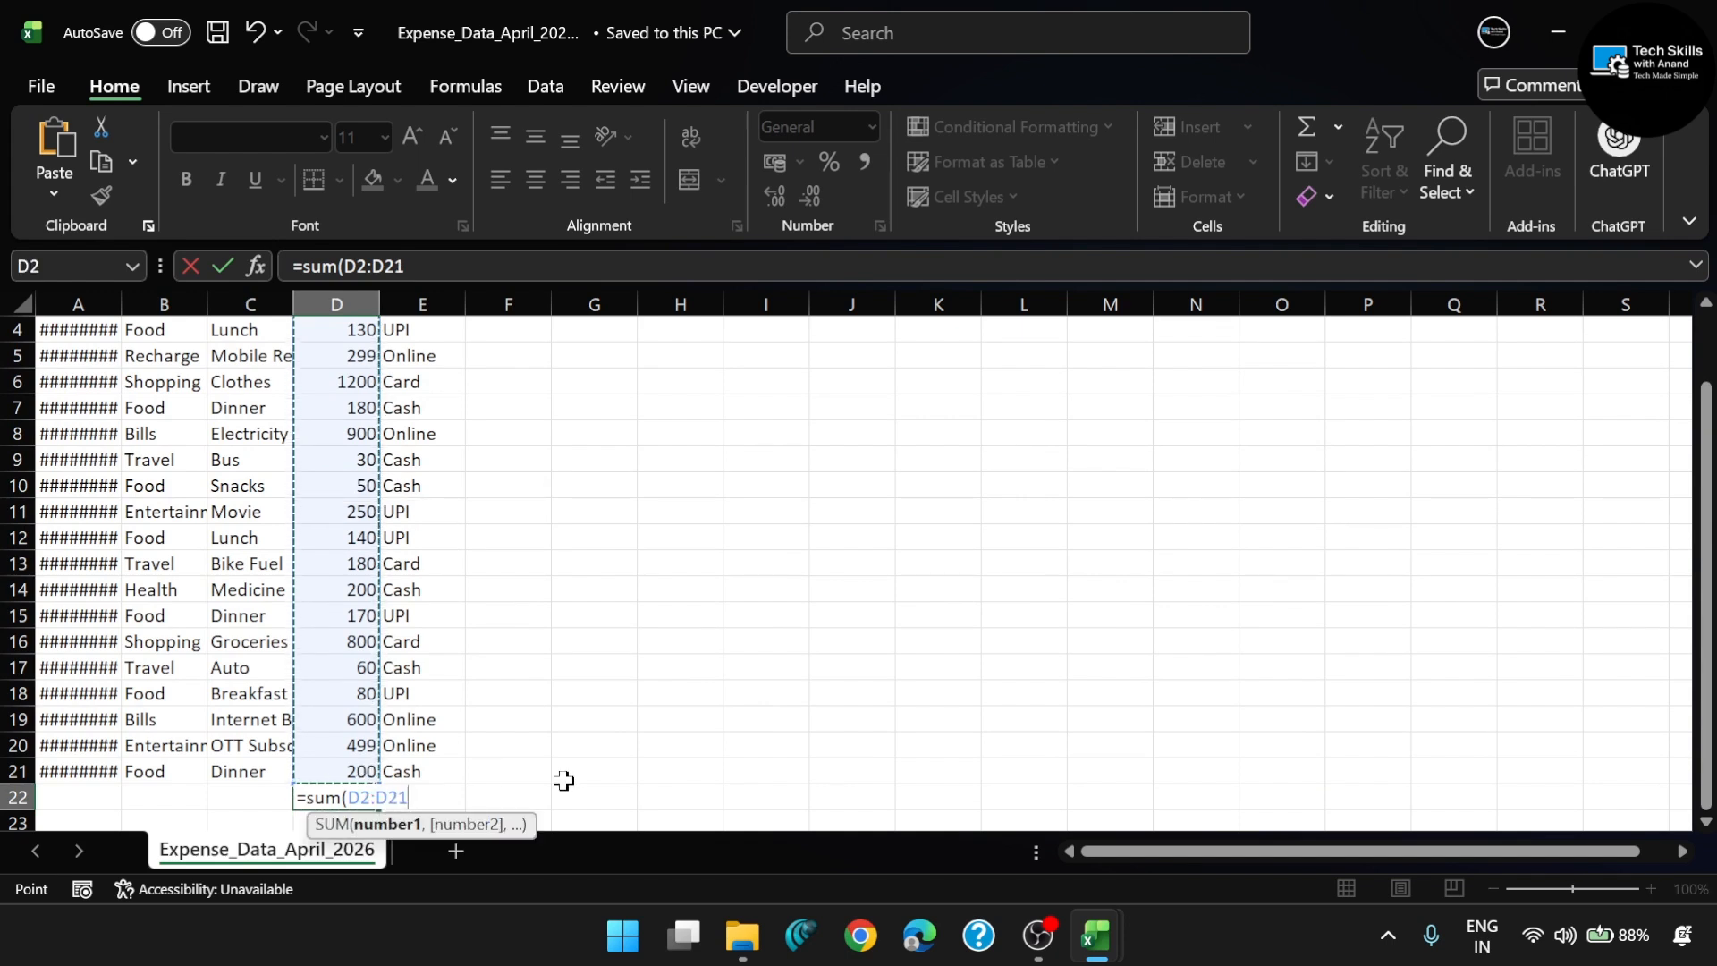
{"action": "key", "text": "Return"}
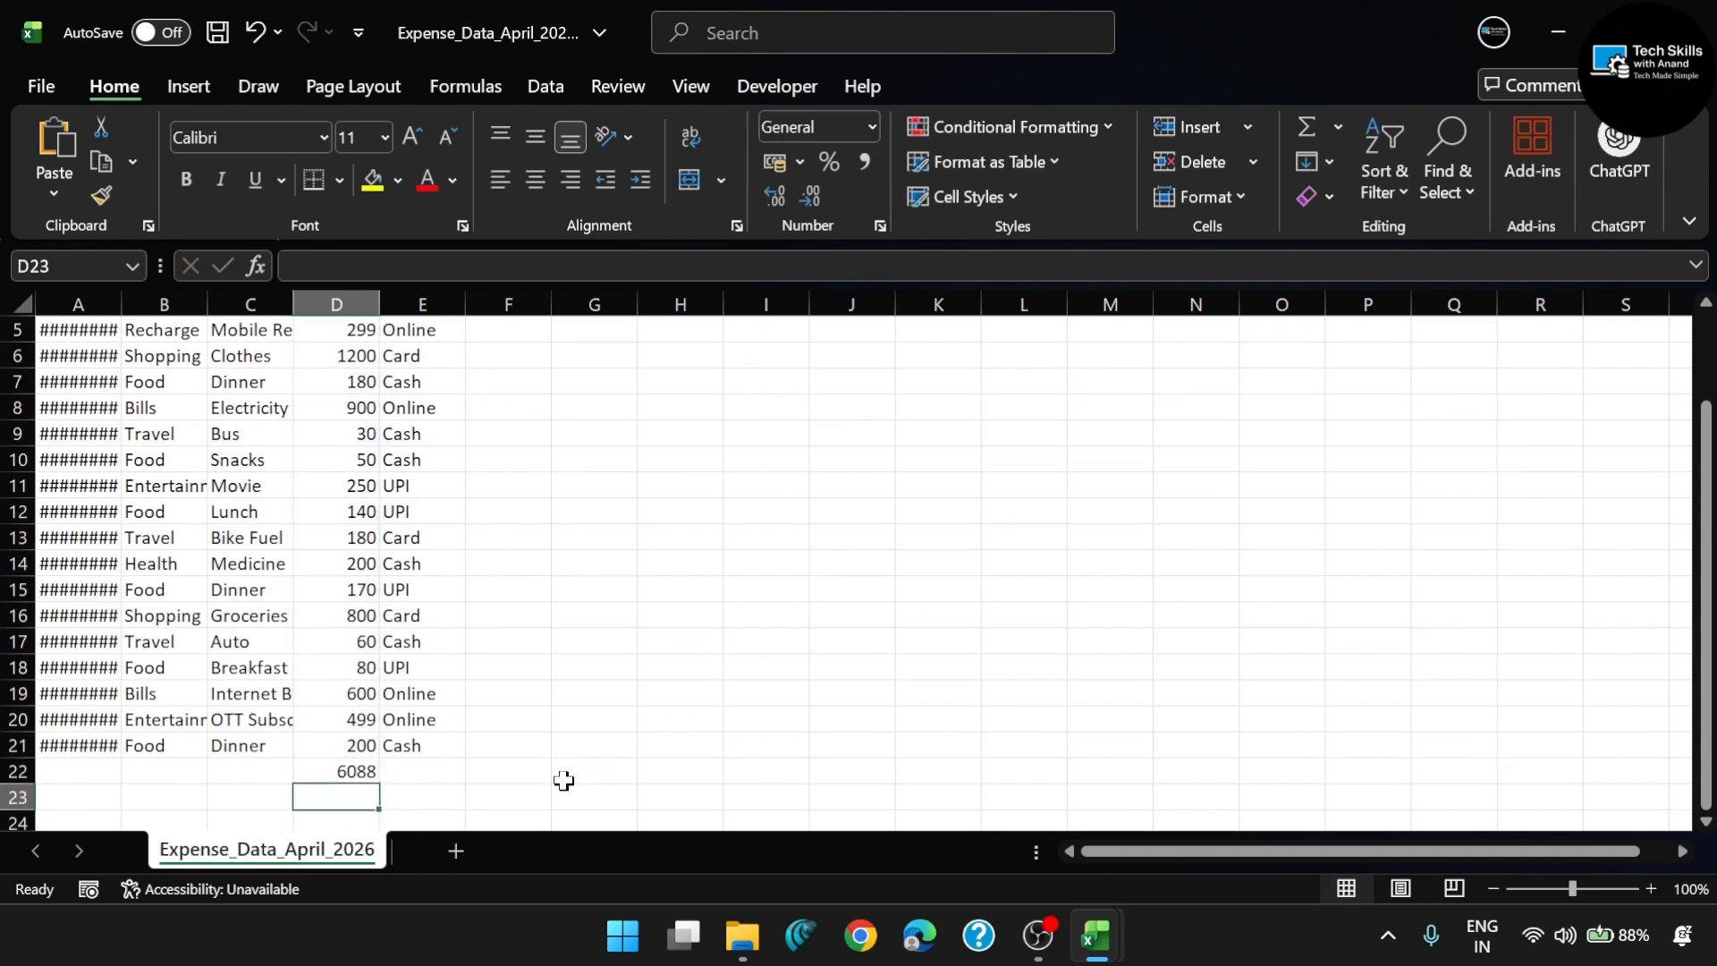
{"action": "key", "text": "Up"}
{"action": "key", "text": "ctrl+b"}
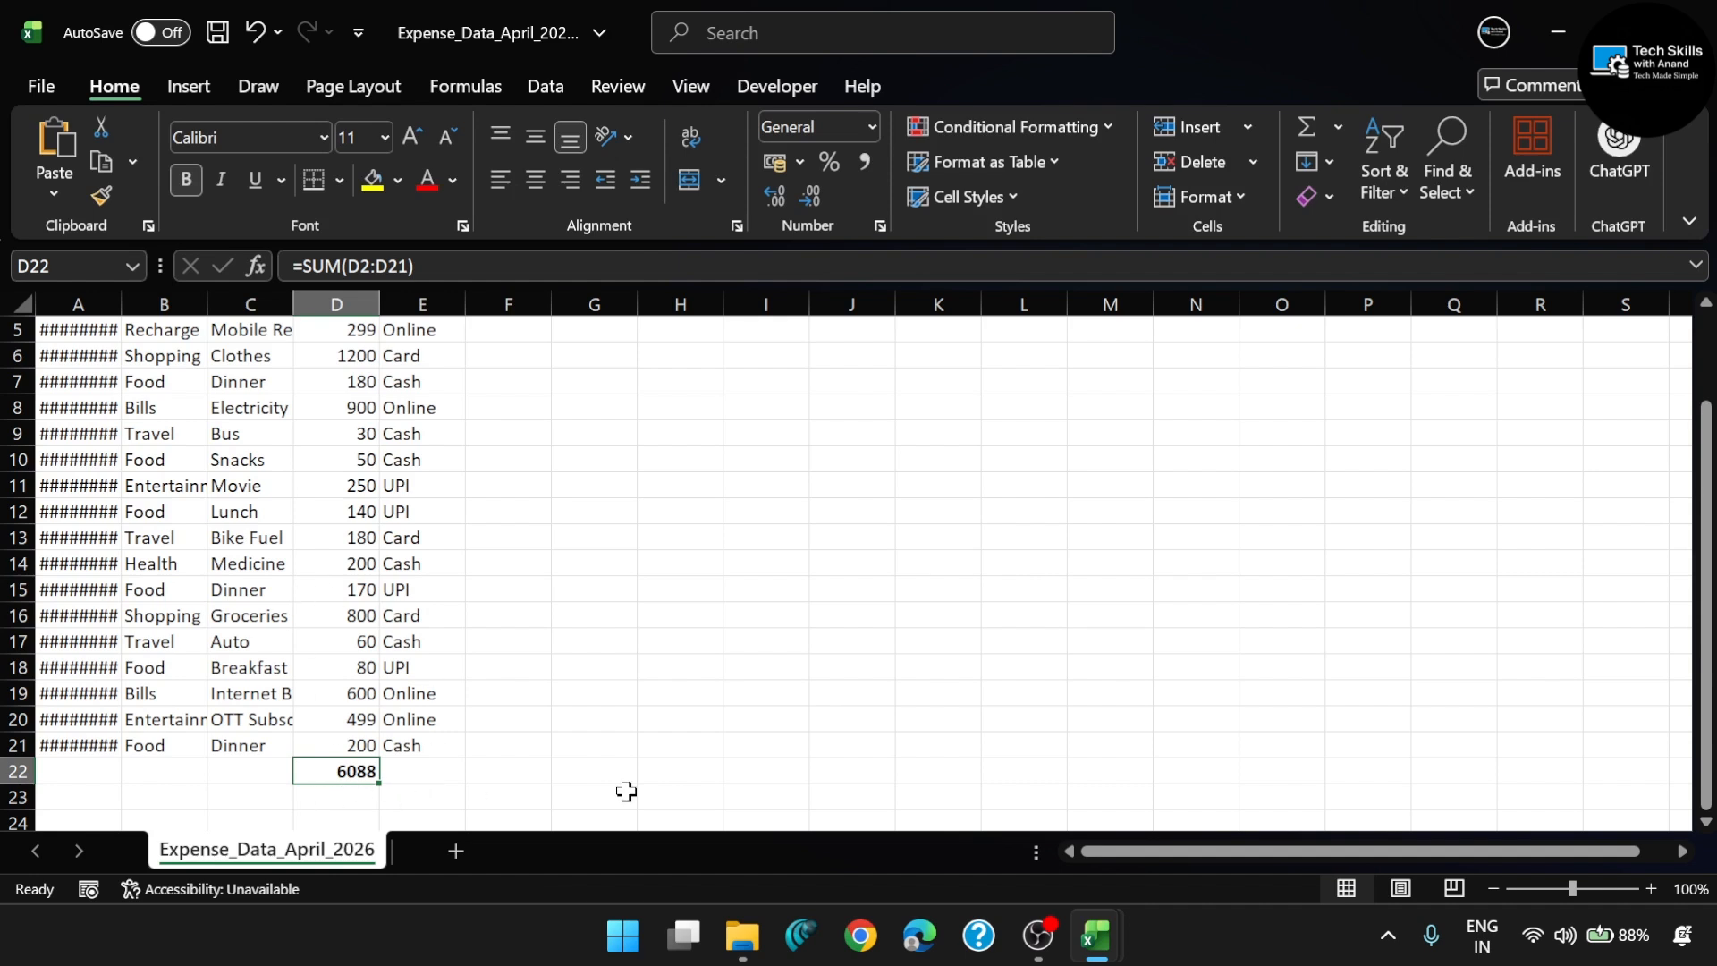
- Switch back to Book2 and review the expense records and total amount on Sheet3
{"action": "mouse_move", "coordinate": [1096, 937]}
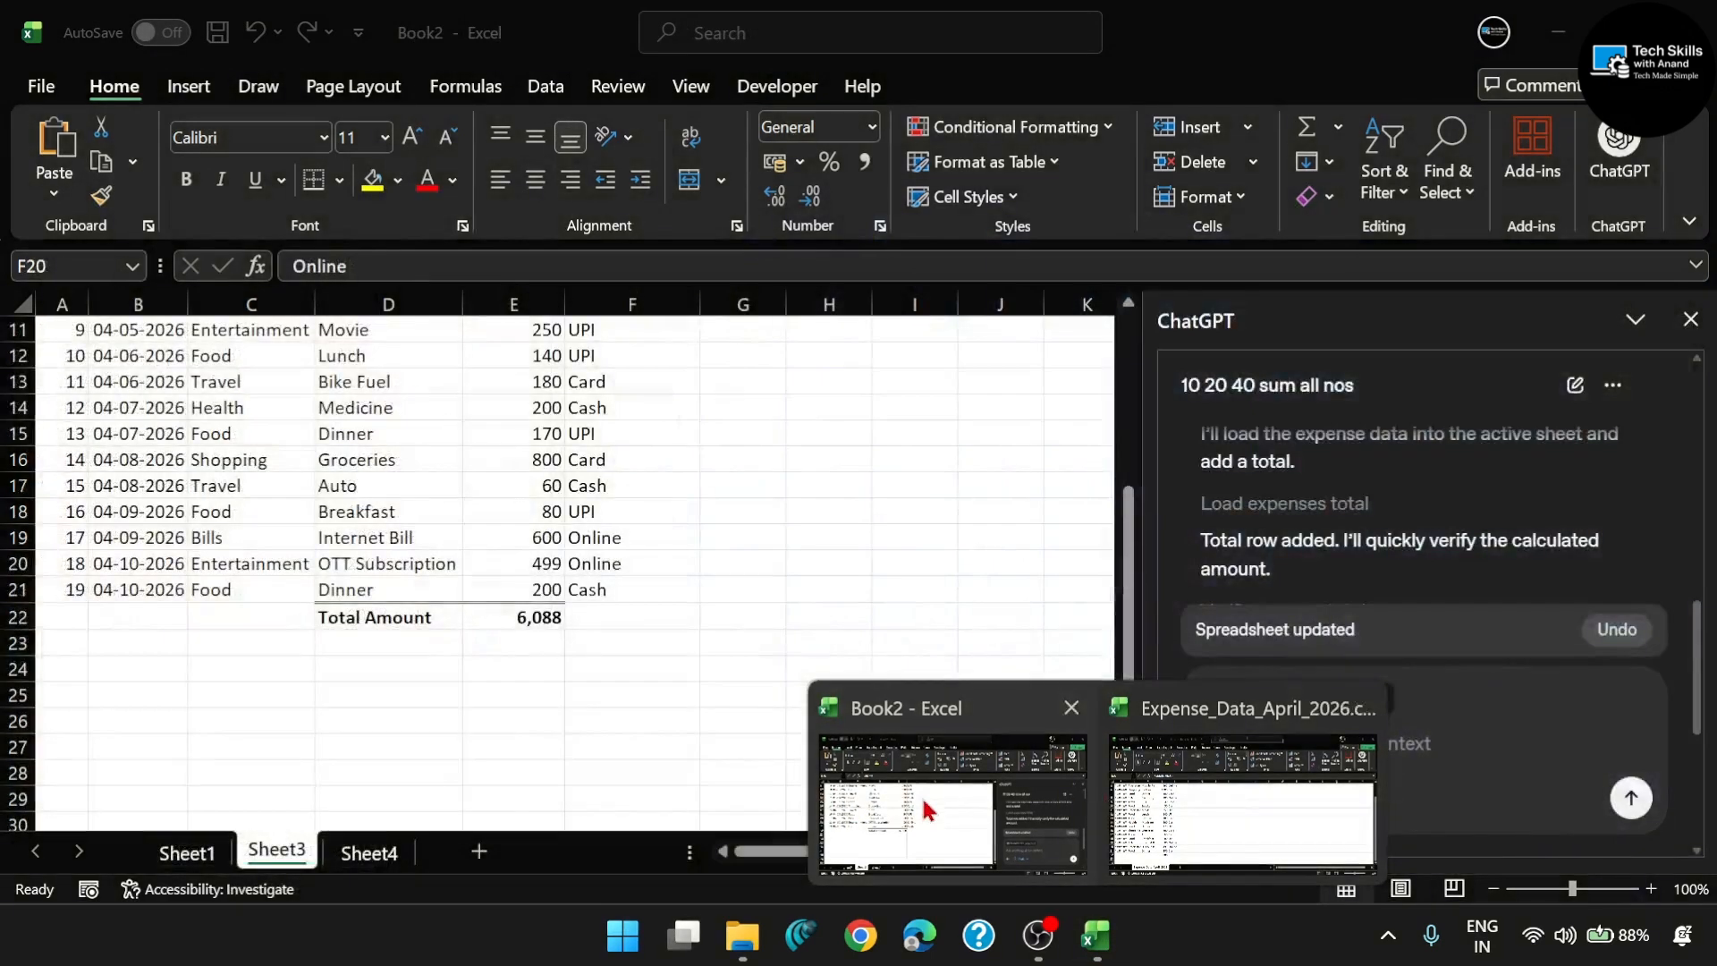
{"action": "left_click", "coordinate": [921, 796]}
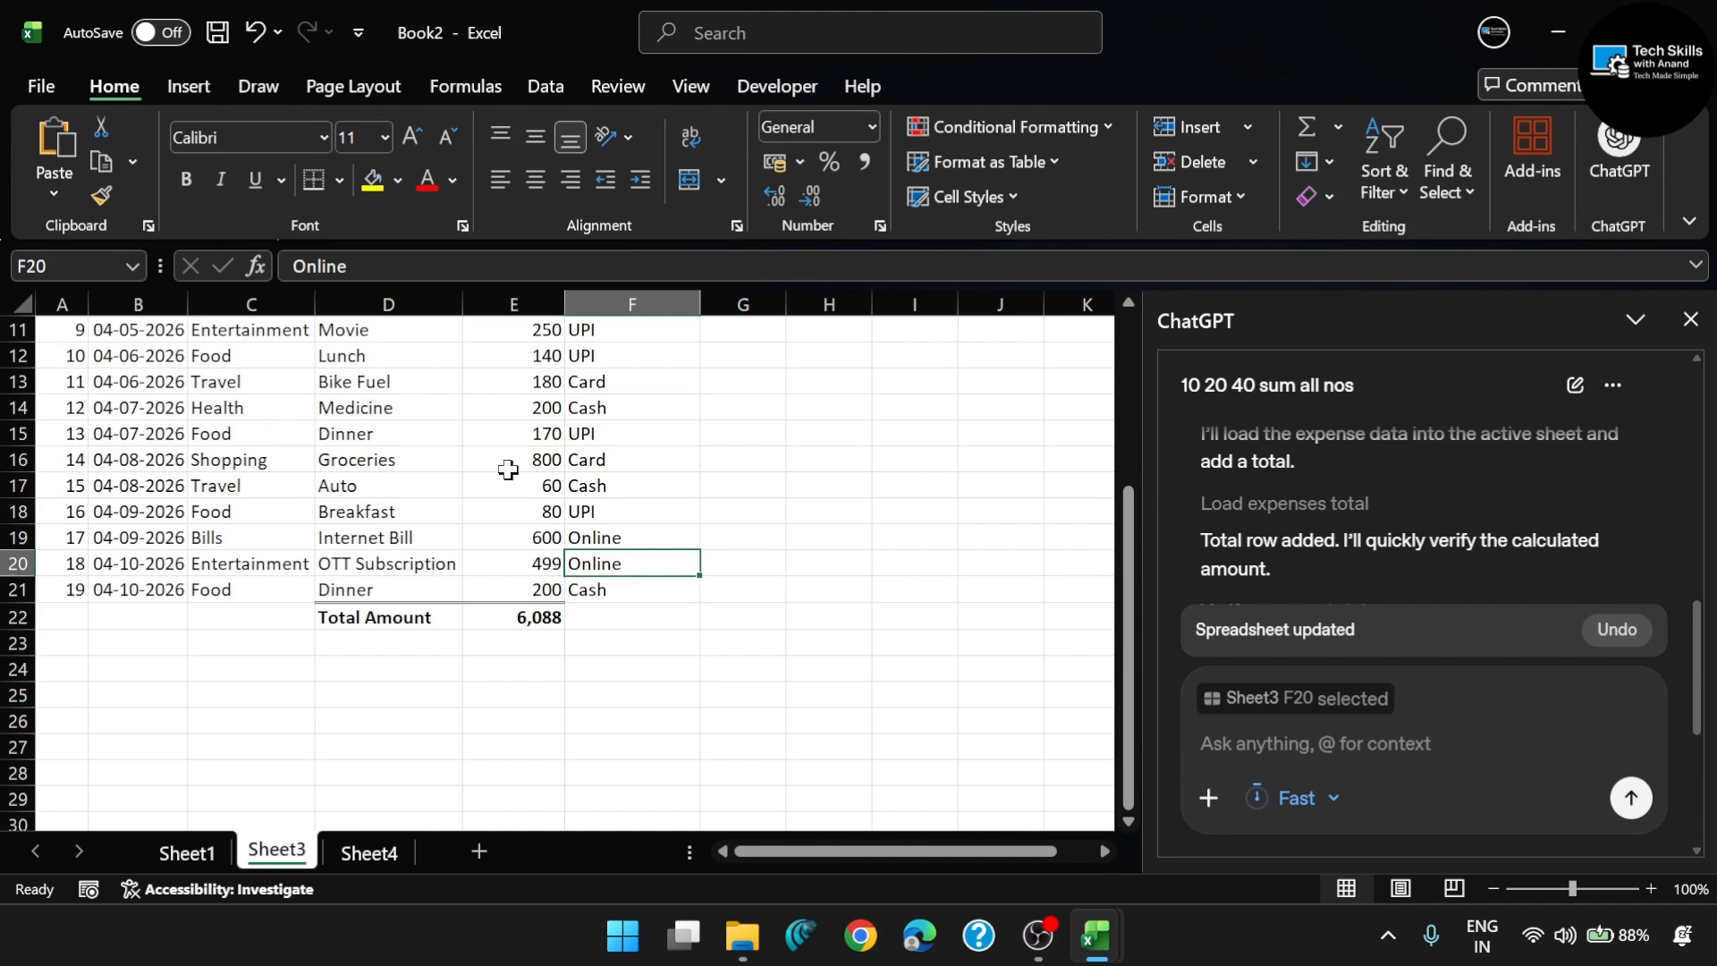
{"action": "scroll", "coordinate": [508, 470], "scroll_direction": "up", "scroll_amount": 4}
{"action": "scroll", "coordinate": [507, 470], "scroll_direction": "down", "scroll_amount": 5}
{"action": "scroll", "coordinate": [508, 470], "scroll_direction": "up", "scroll_amount": 4}
{"action": "scroll", "coordinate": [508, 469], "scroll_direction": "up", "scroll_amount": 2}
{"action": "scroll", "coordinate": [436, 474], "scroll_direction": "down", "scroll_amount": 3}
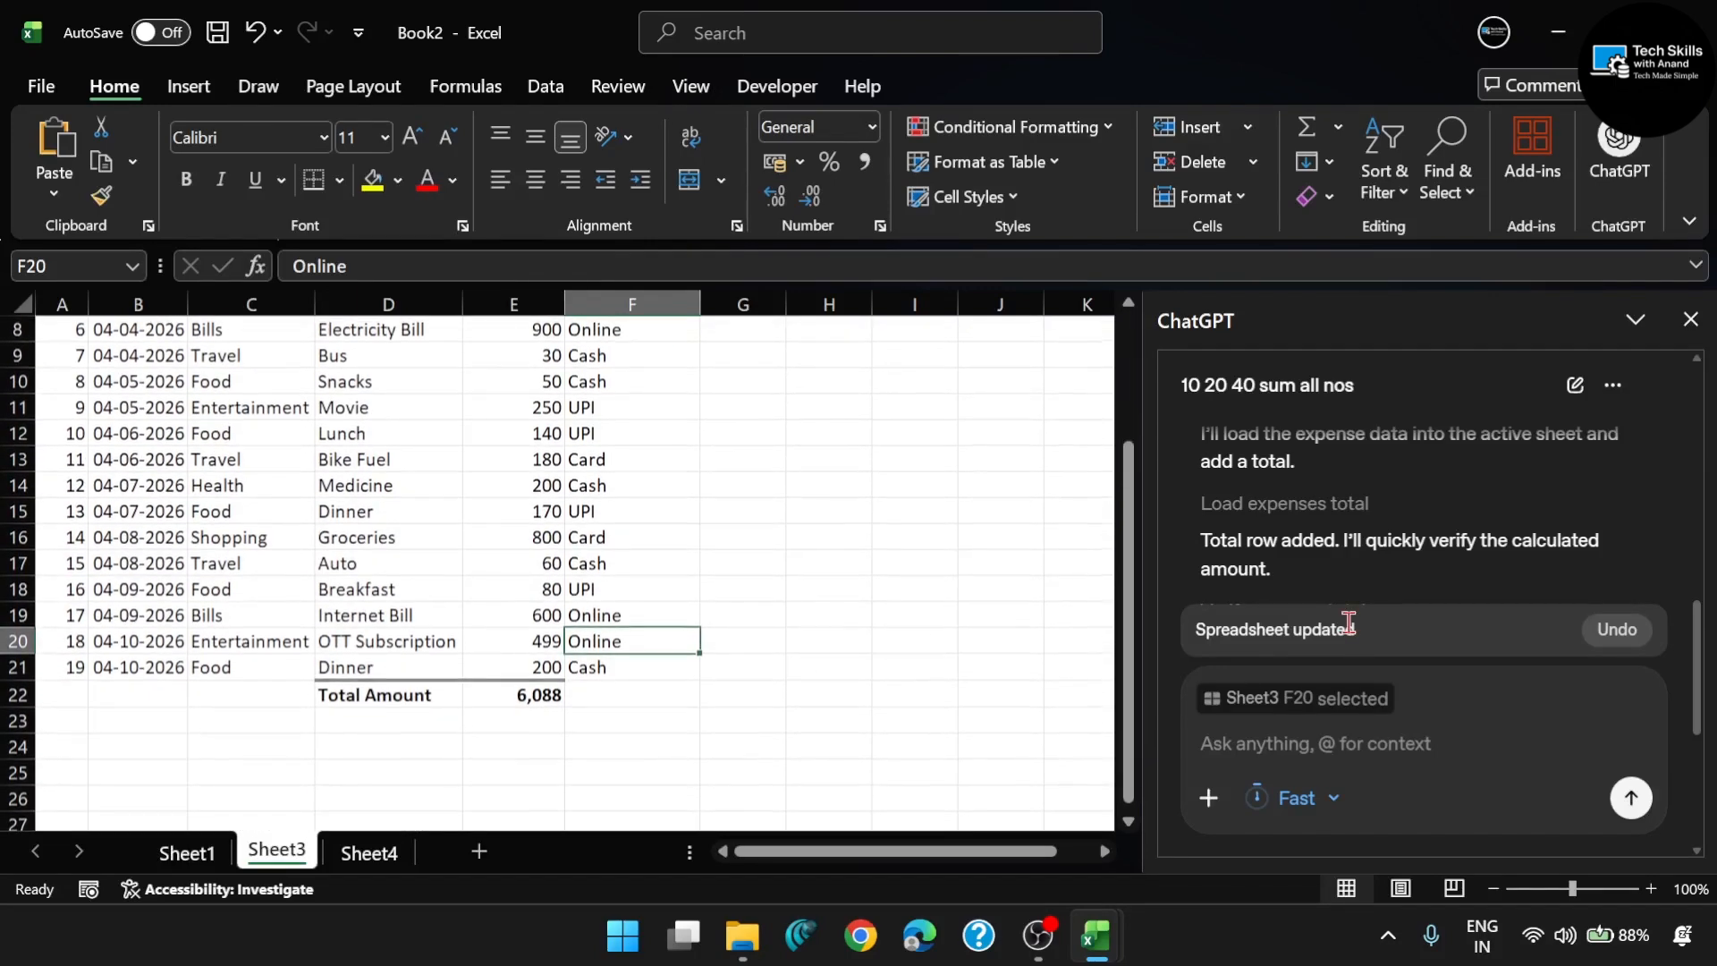
{"action": "scroll", "coordinate": [677, 474], "scroll_direction": "up", "scroll_amount": 3}
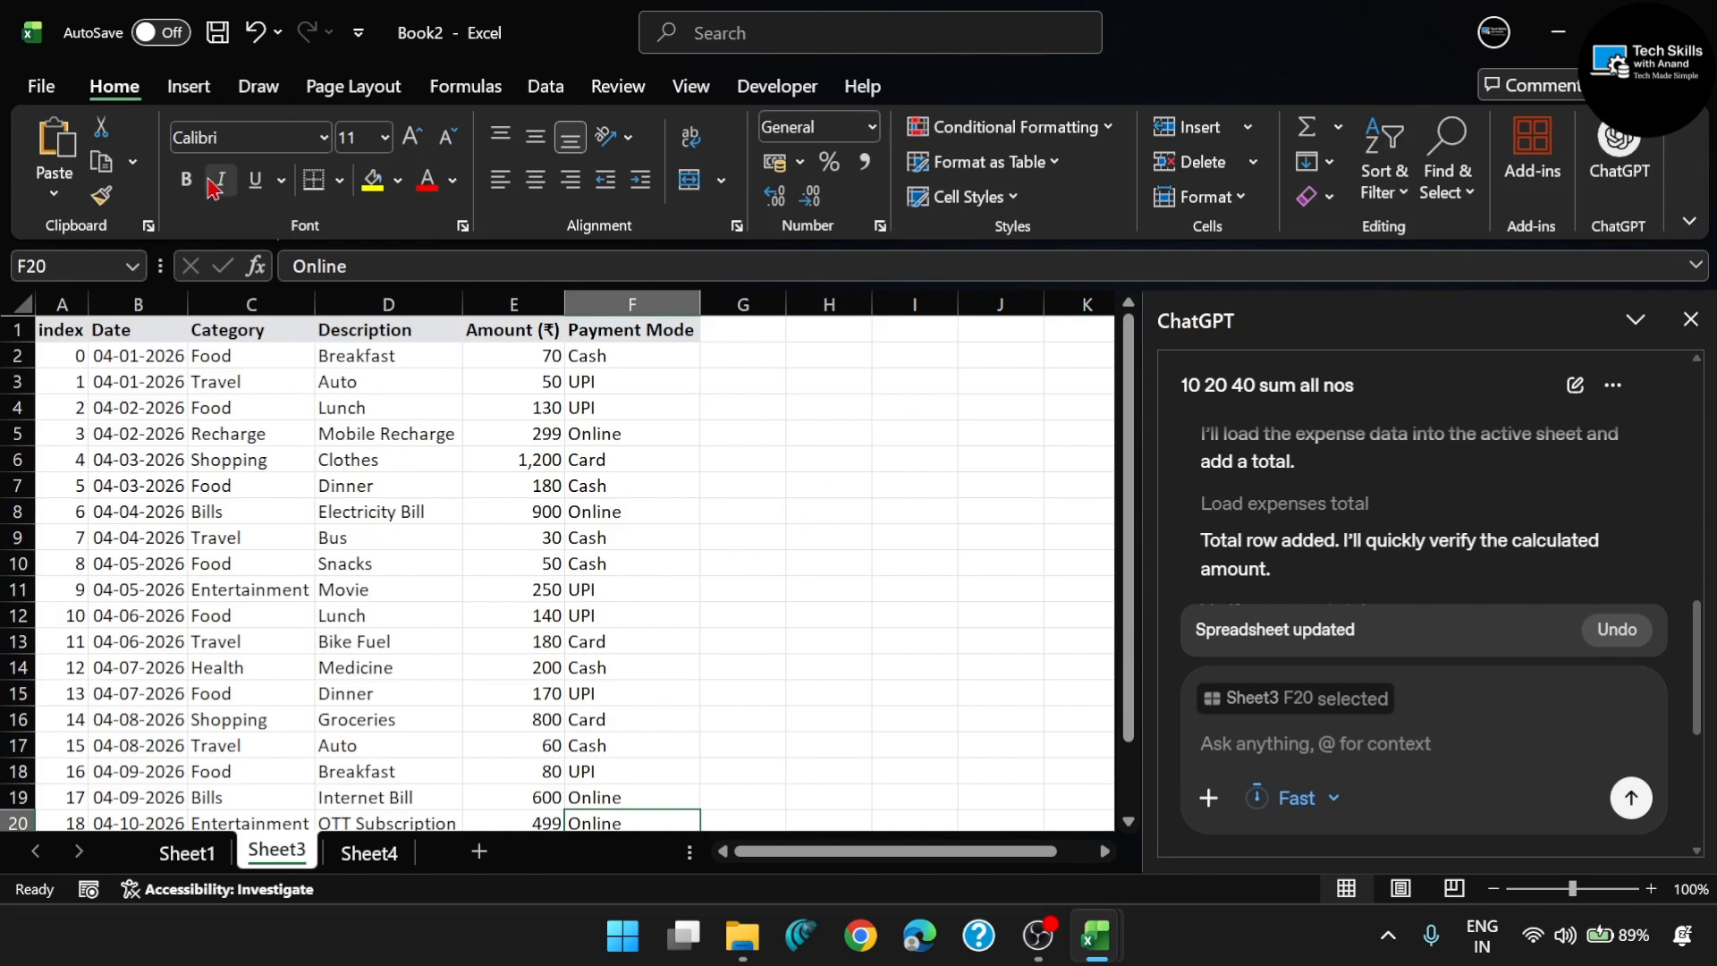
- Collapse the ribbon so that the whole expense table on Sheet3 is visible
{"action": "double_click", "coordinate": [116, 87]}
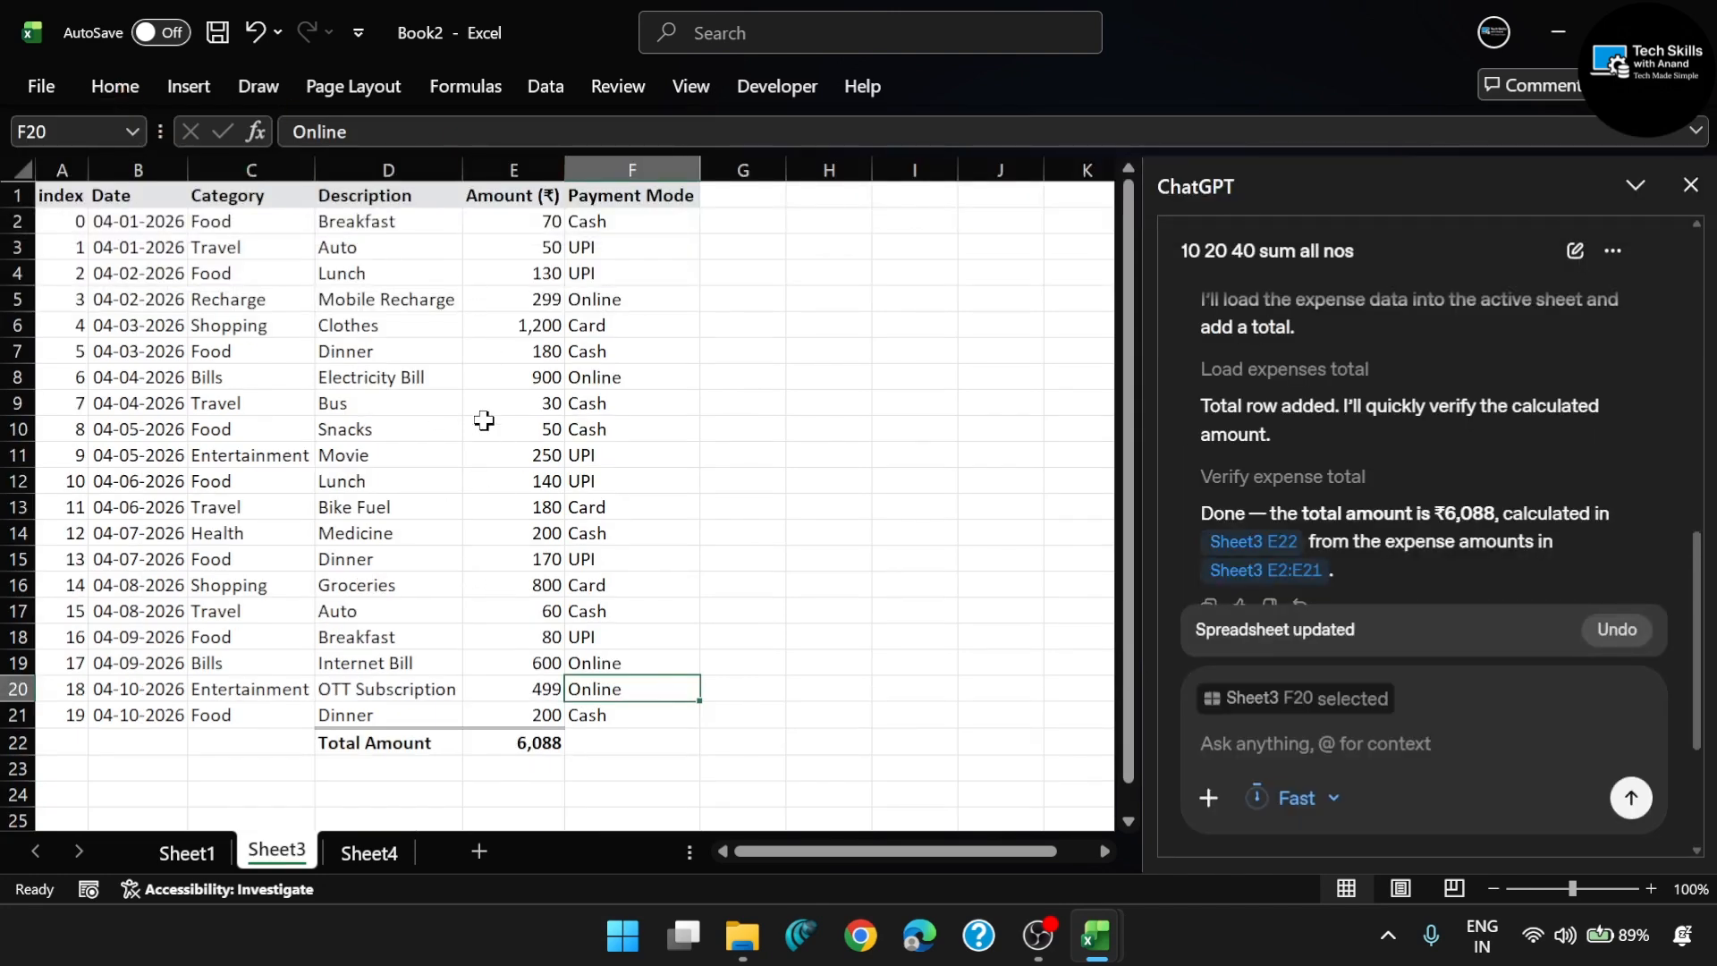
{"action": "left_click", "coordinate": [115, 89]}
{"action": "double_click", "coordinate": [115, 89]}
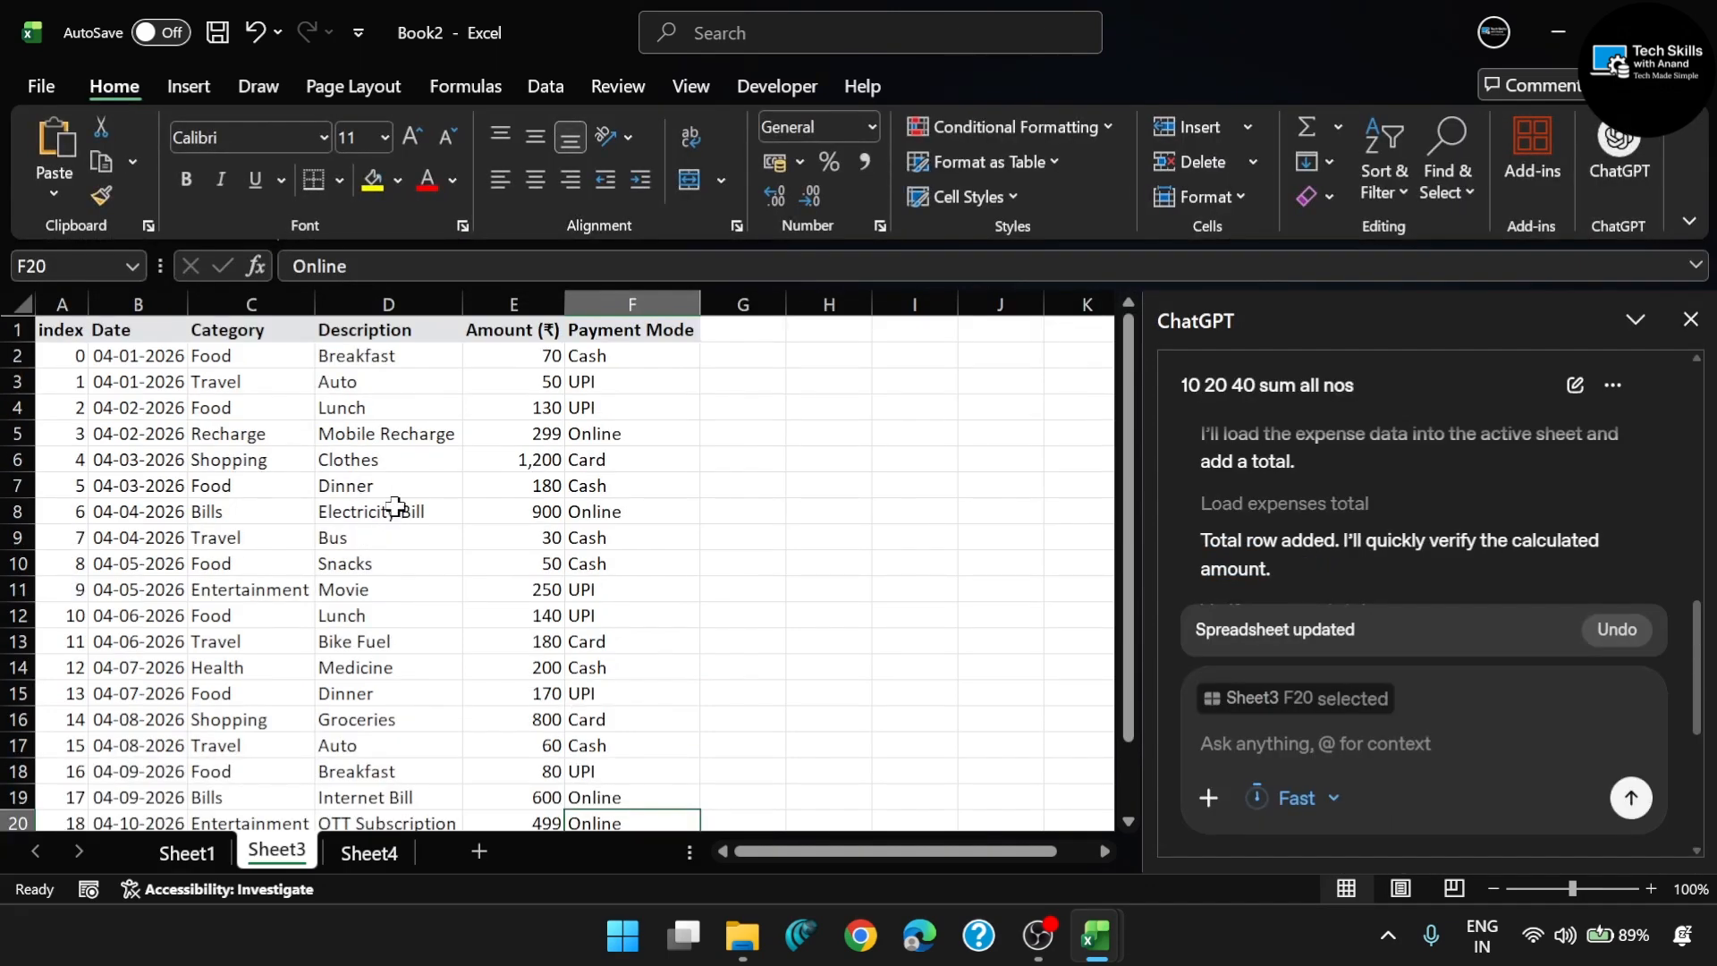
{"action": "double_click", "coordinate": [138, 96]}
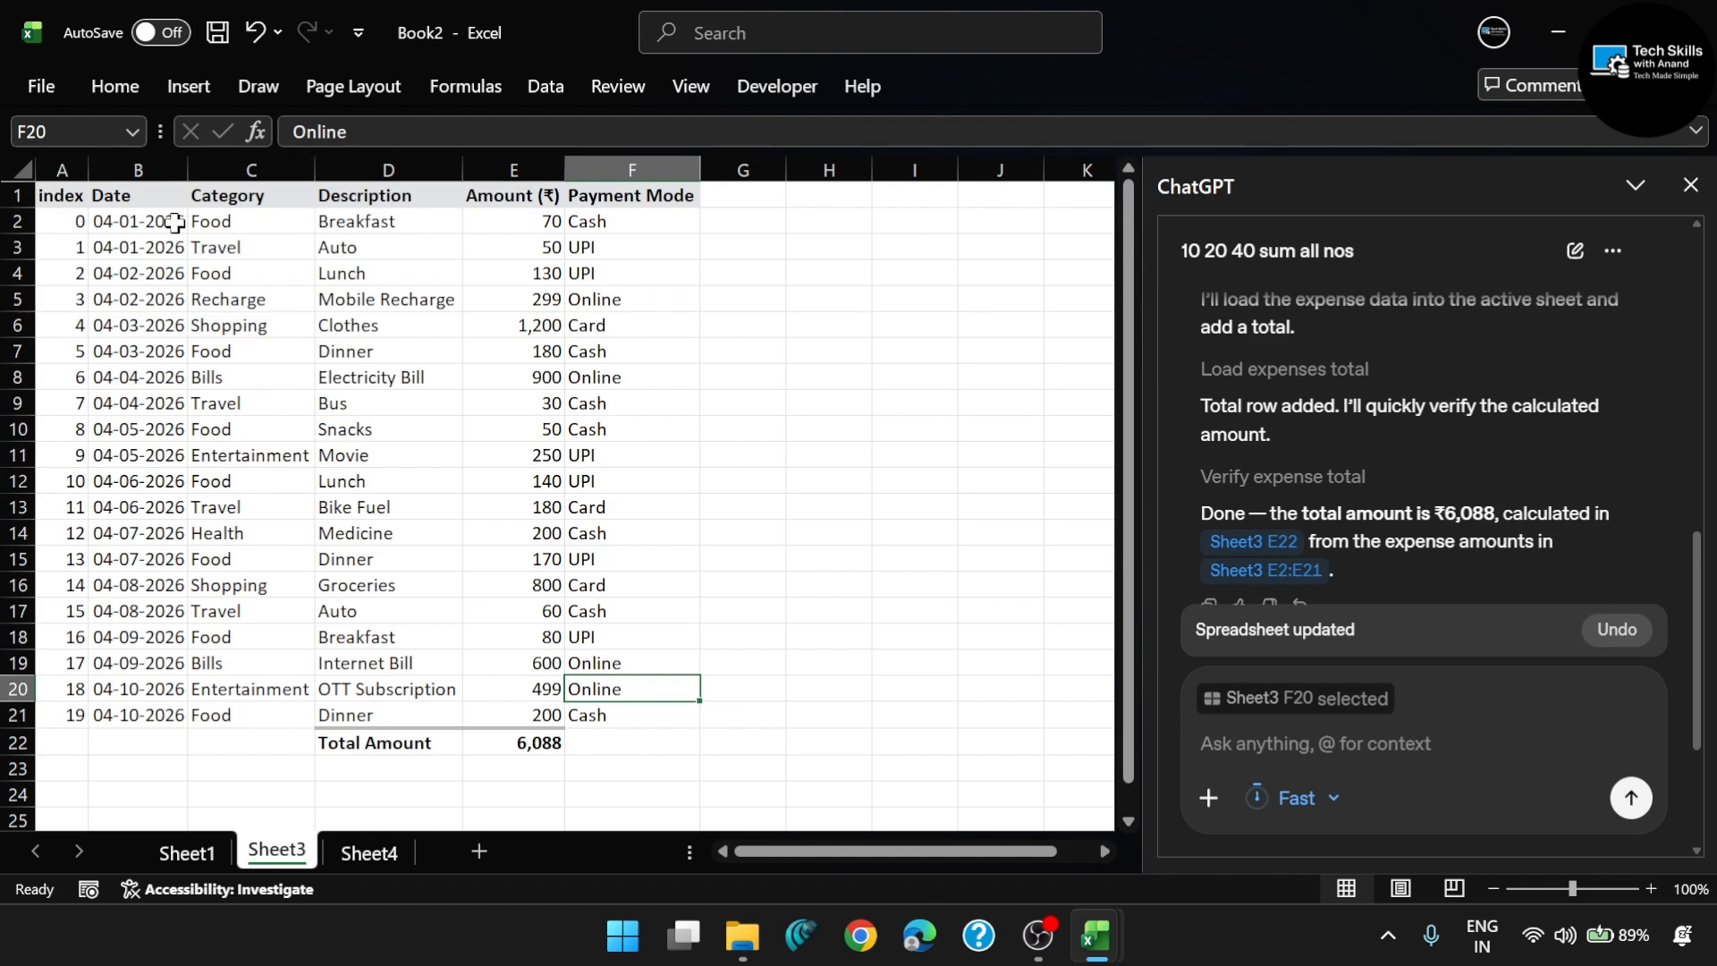
- Inspect the repeated Food, Shopping and Entertainment entries in the Category column of Sheet3
{"action": "left_click", "coordinate": [209, 218]}
{"action": "left_click", "coordinate": [231, 273]}
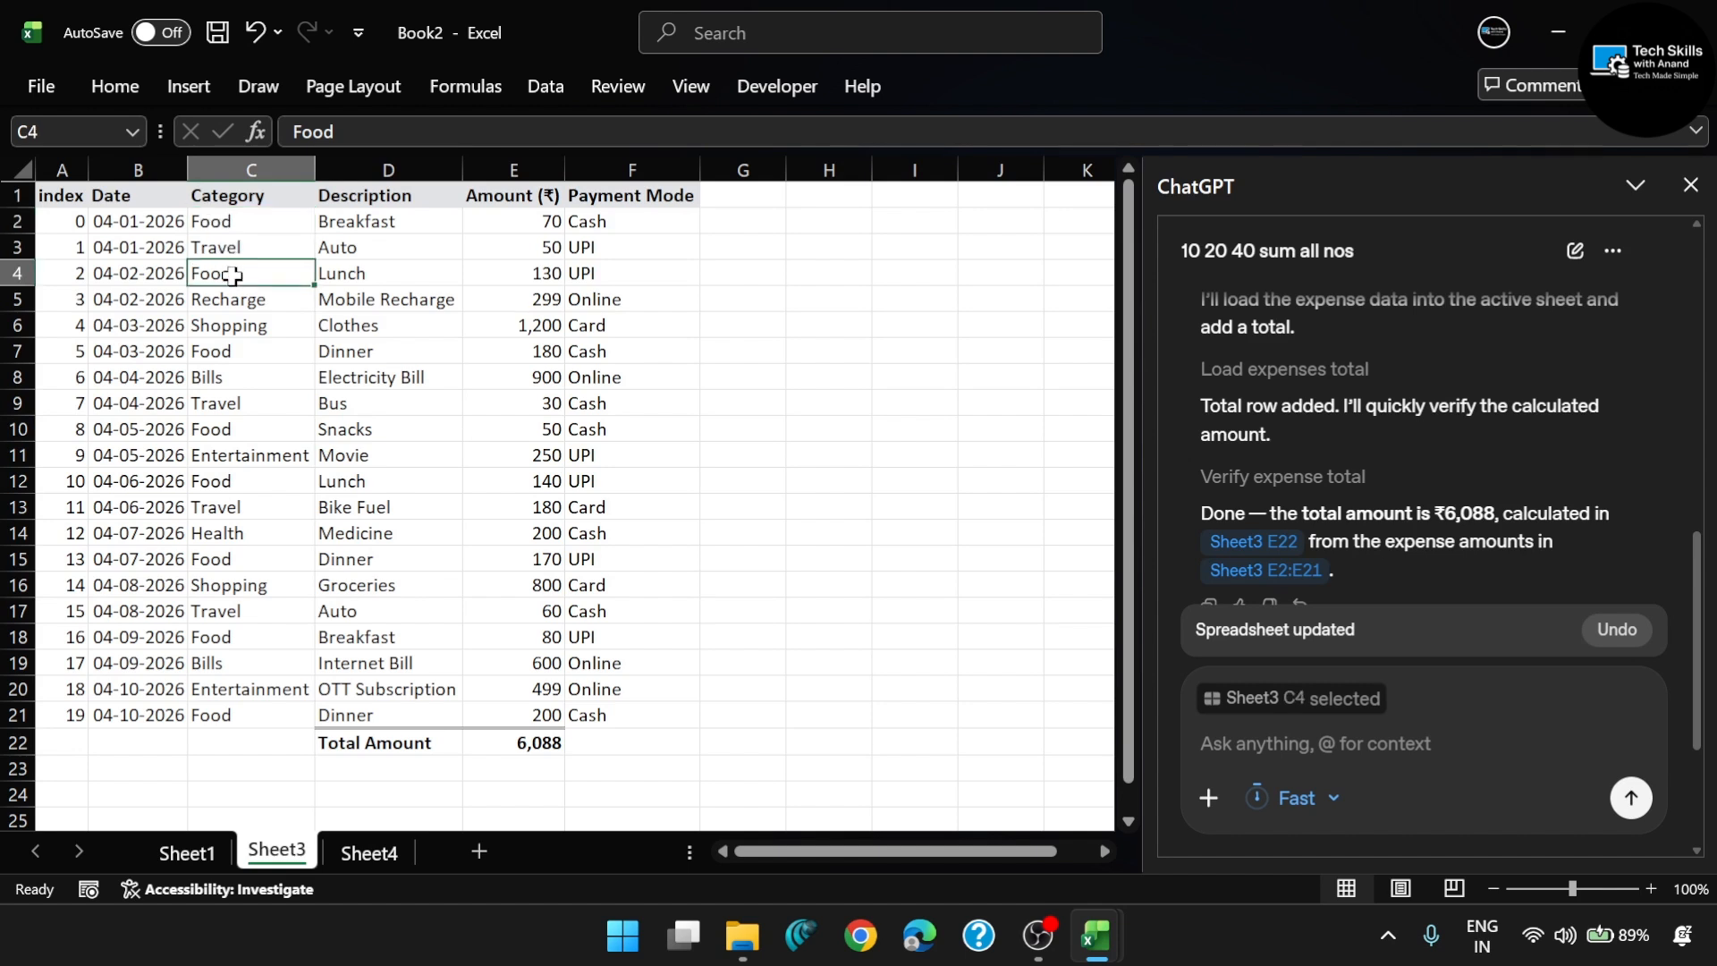
{"action": "left_click", "coordinate": [259, 351]}
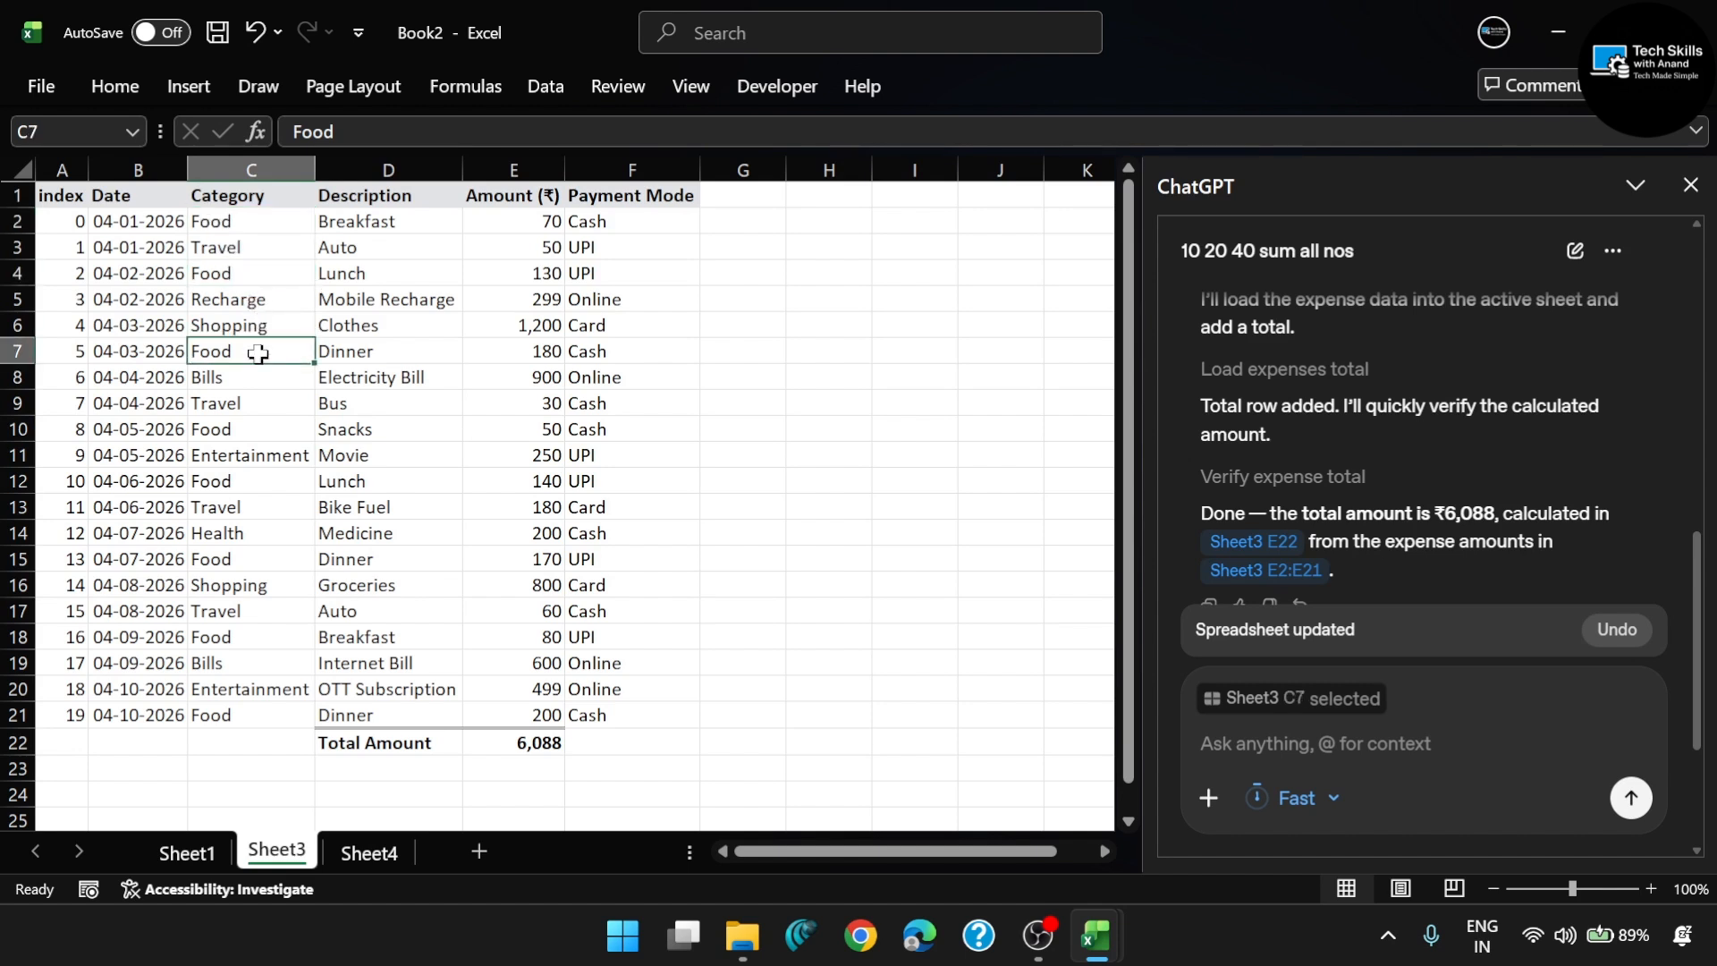
{"action": "left_click", "coordinate": [261, 217]}
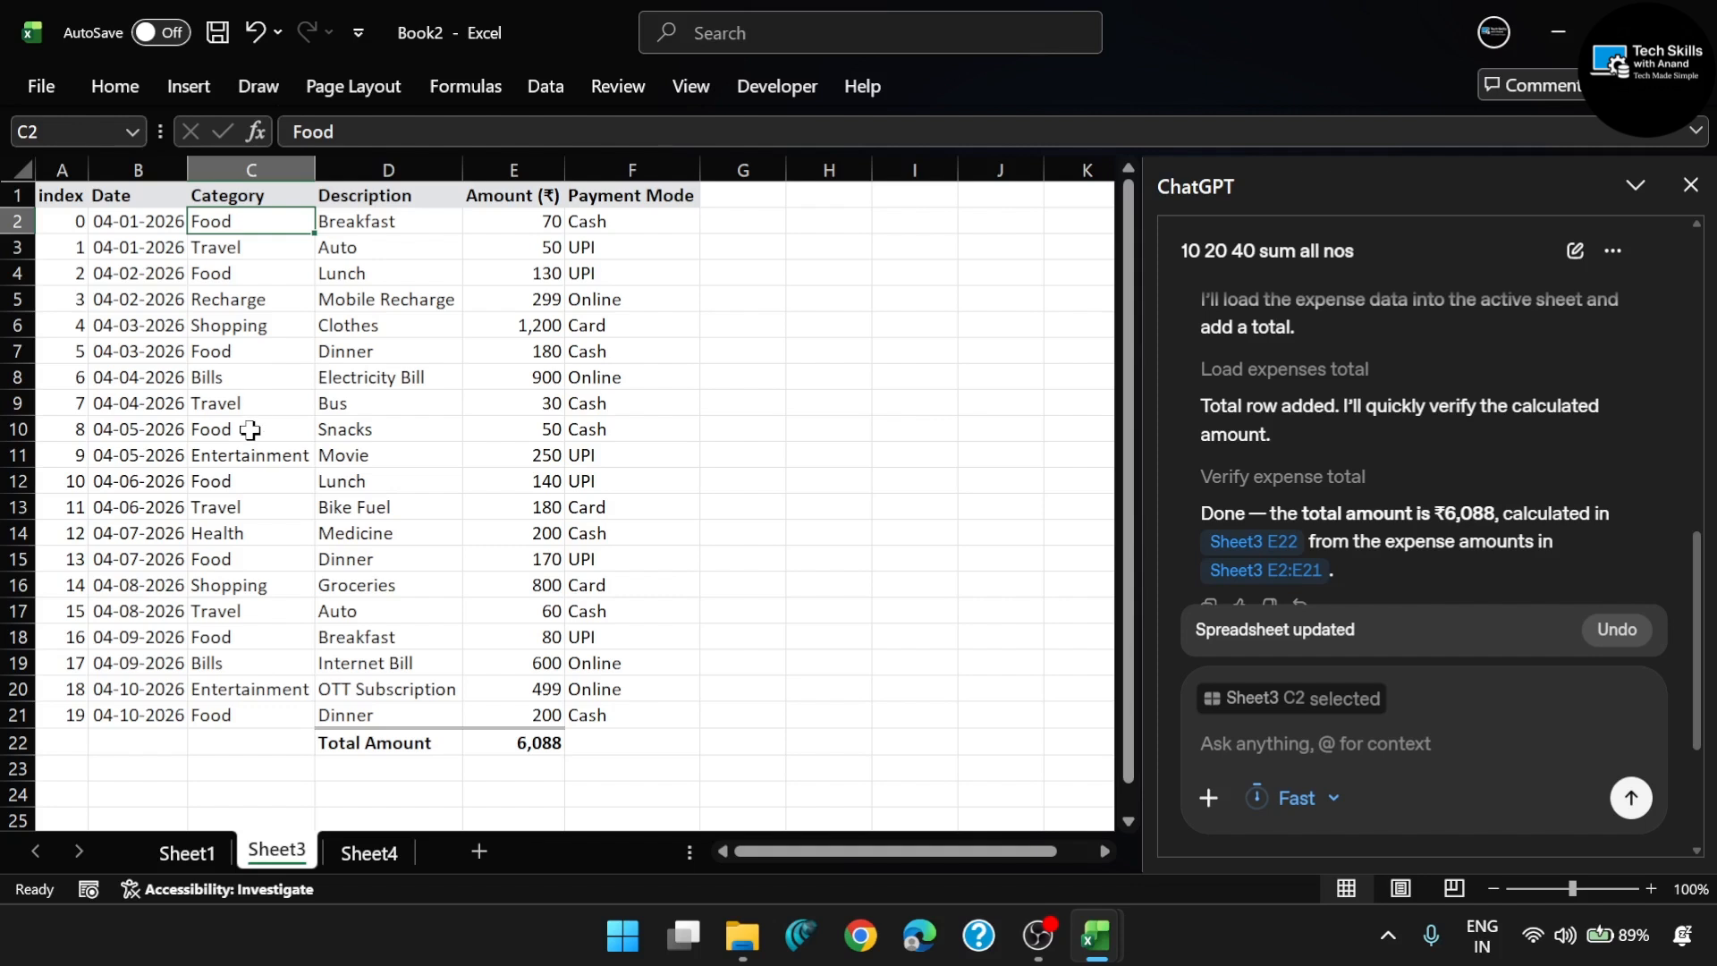
{"action": "left_click", "coordinate": [289, 350]}
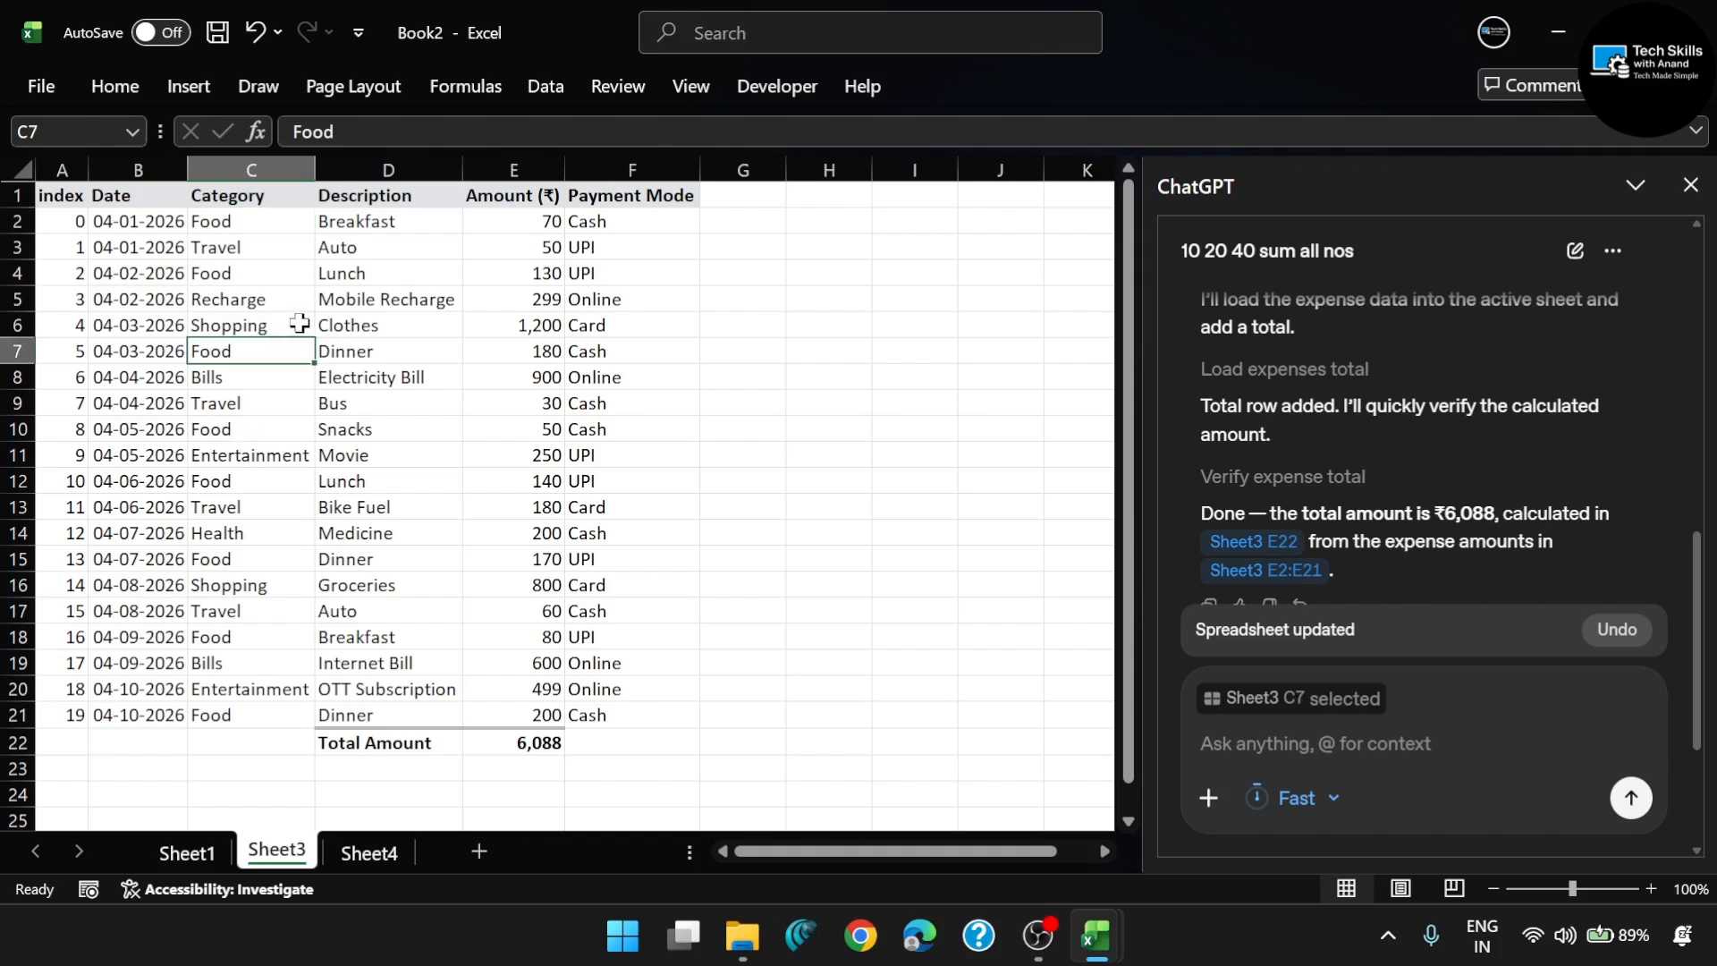
{"action": "left_click", "coordinate": [275, 324]}
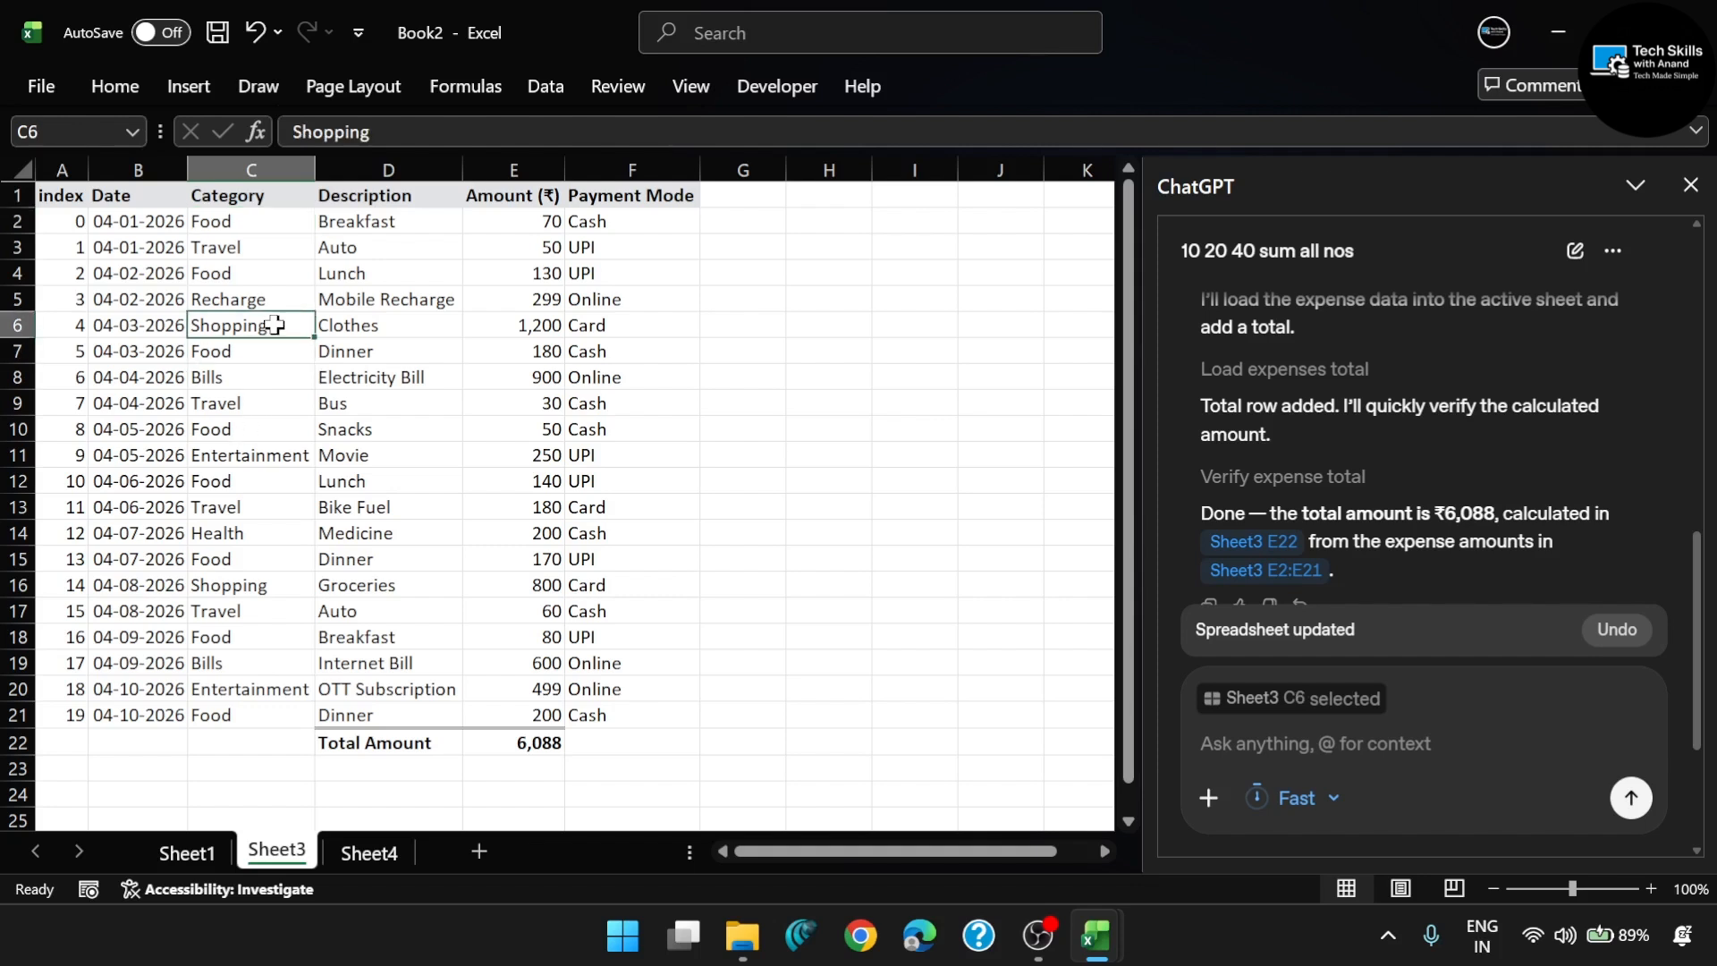
{"action": "left_click", "coordinate": [242, 586]}
{"action": "left_click", "coordinate": [261, 459]}
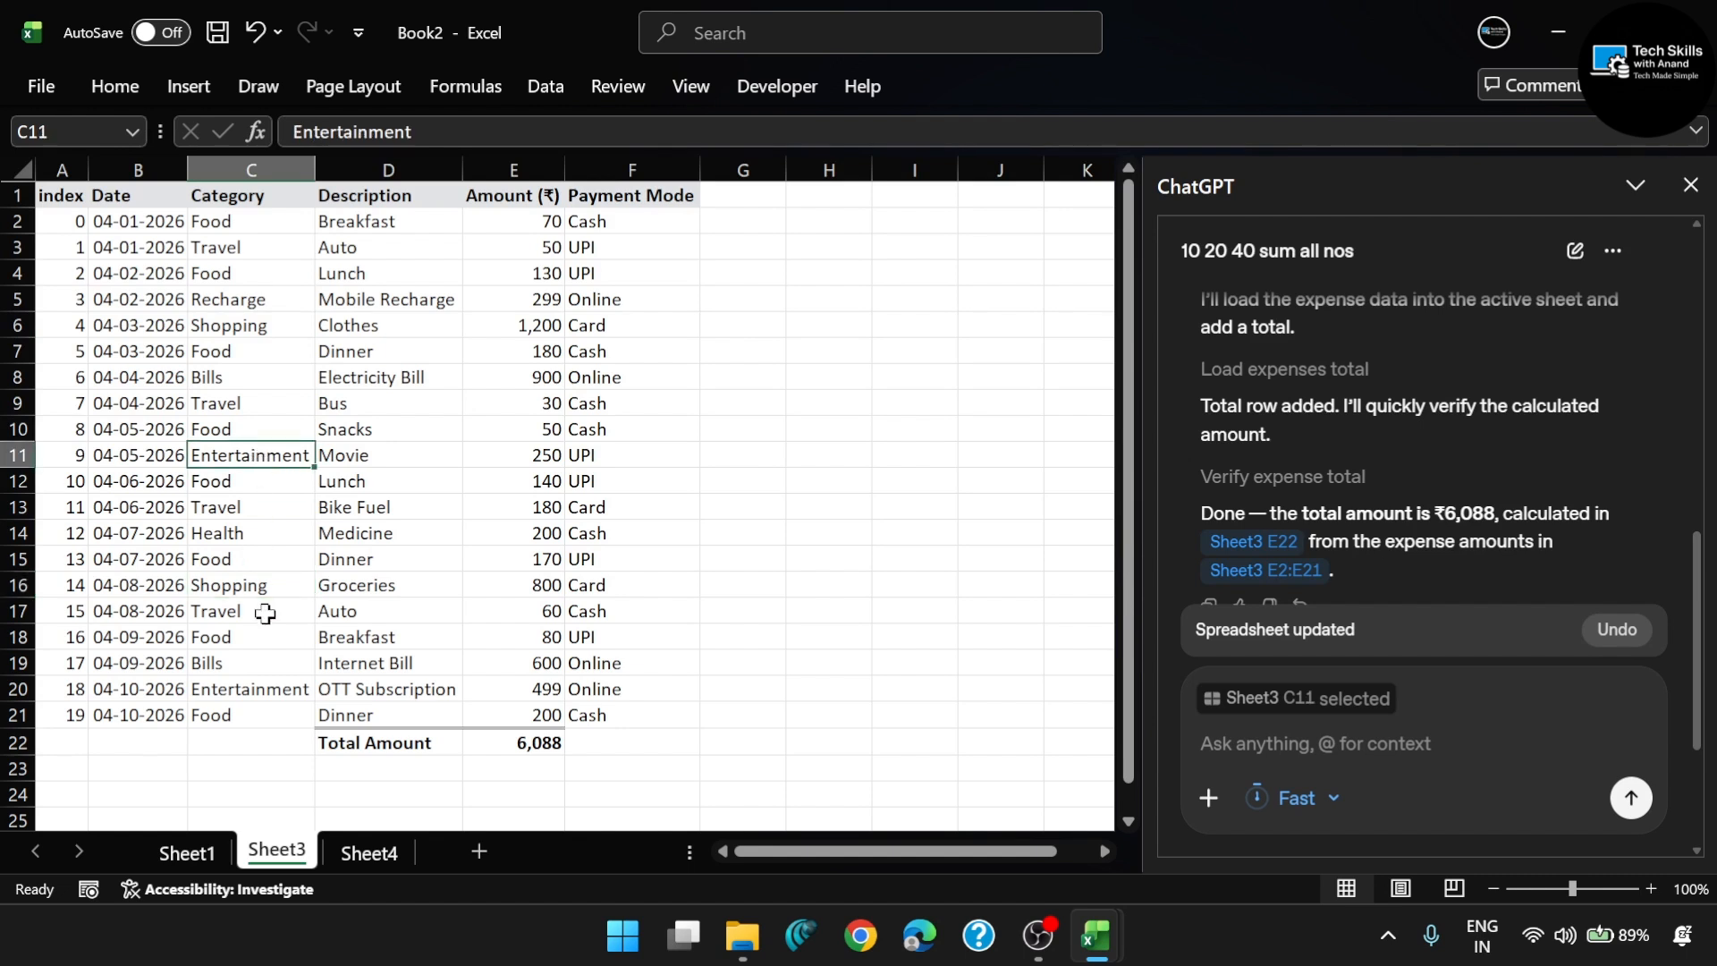
{"action": "left_click", "coordinate": [265, 687]}
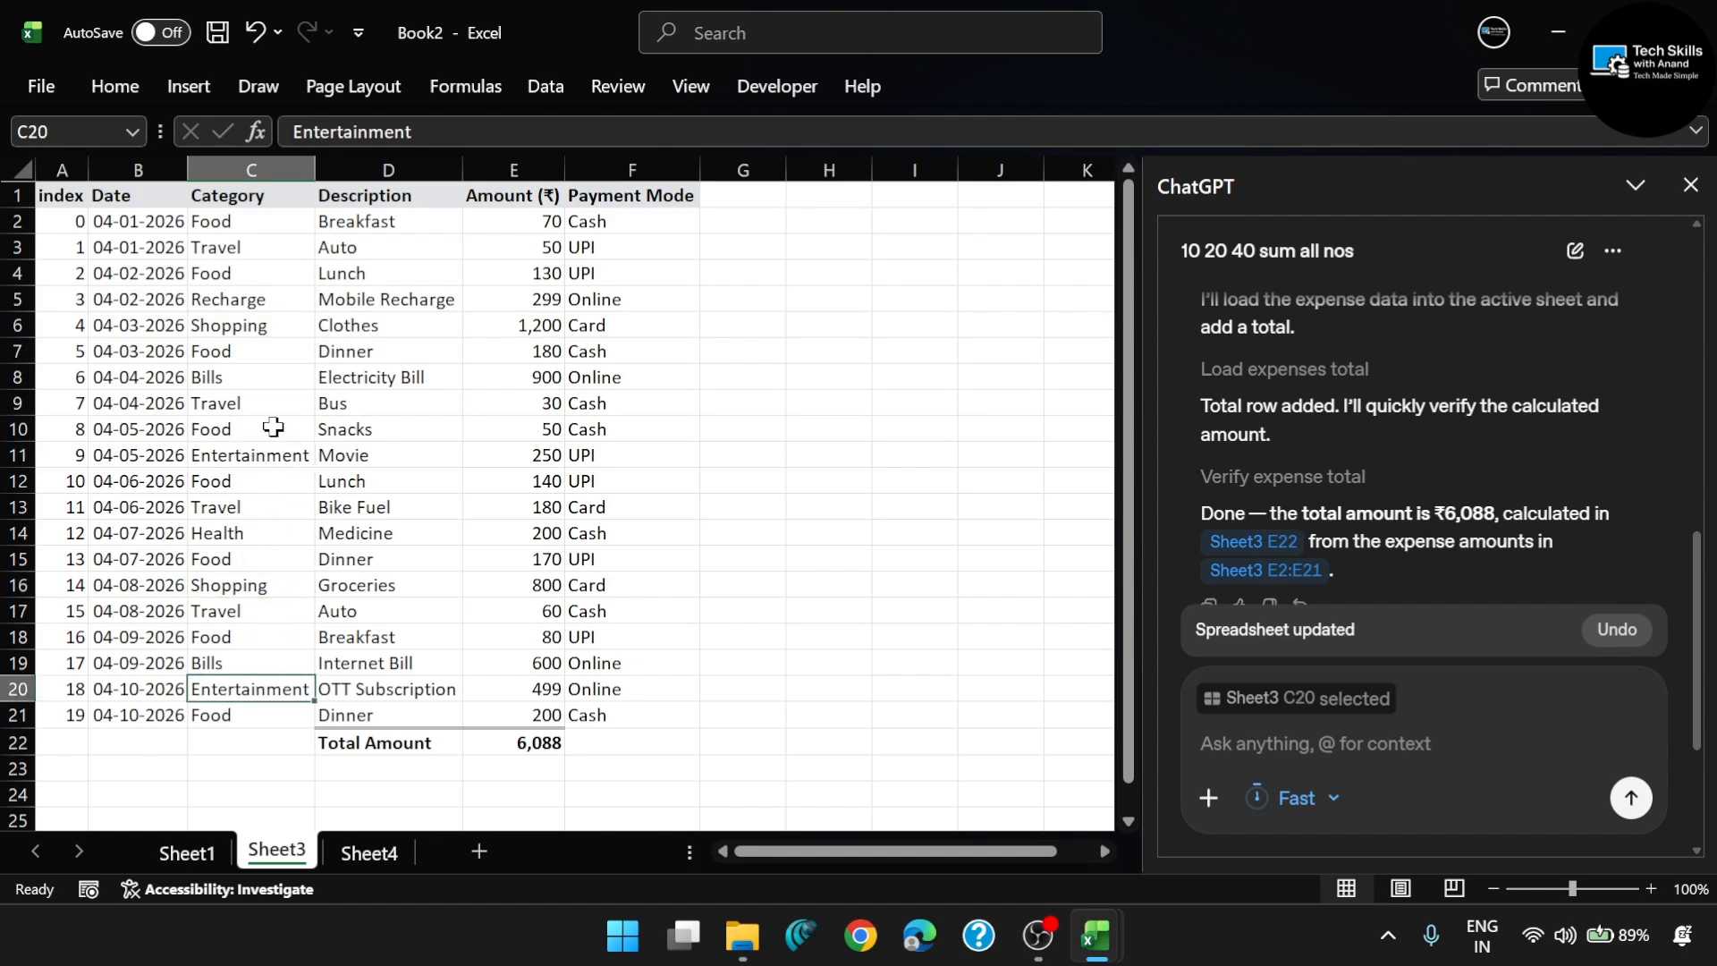
- Send ChatGPT the prompt "highlight duplicate category" for the Sheet3 expense table, correcting the misspelled word before sending
{"action": "left_click", "coordinate": [1261, 733]}
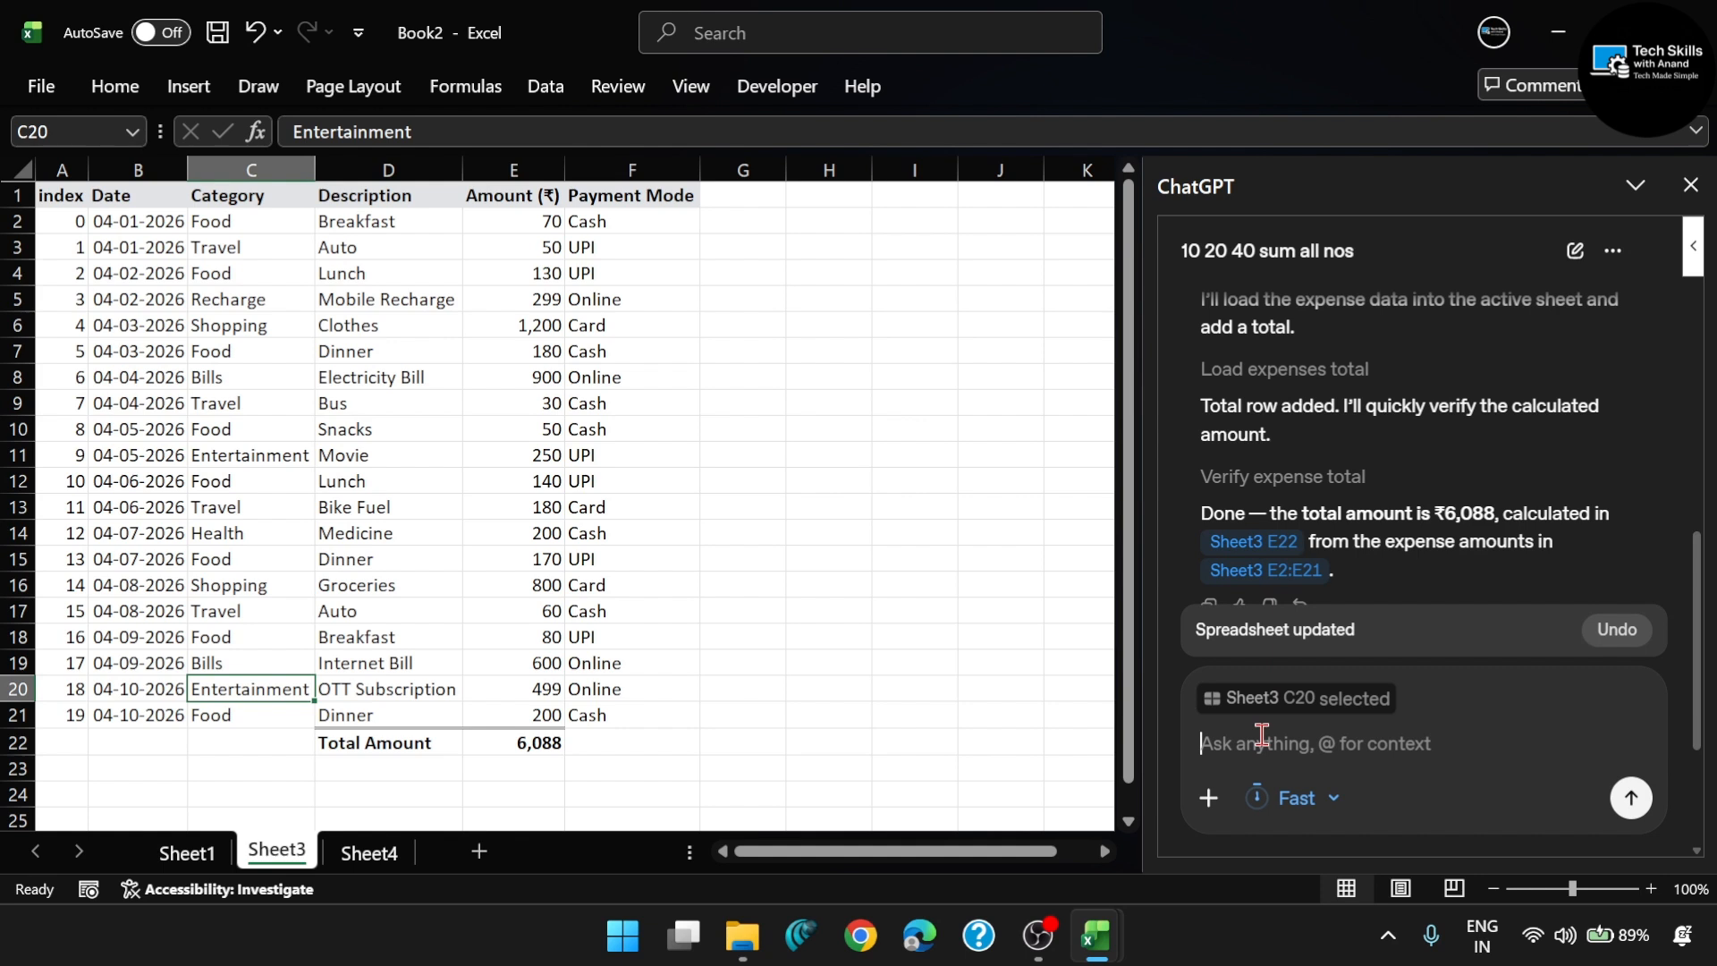
{"action": "type", "text": "hi"}
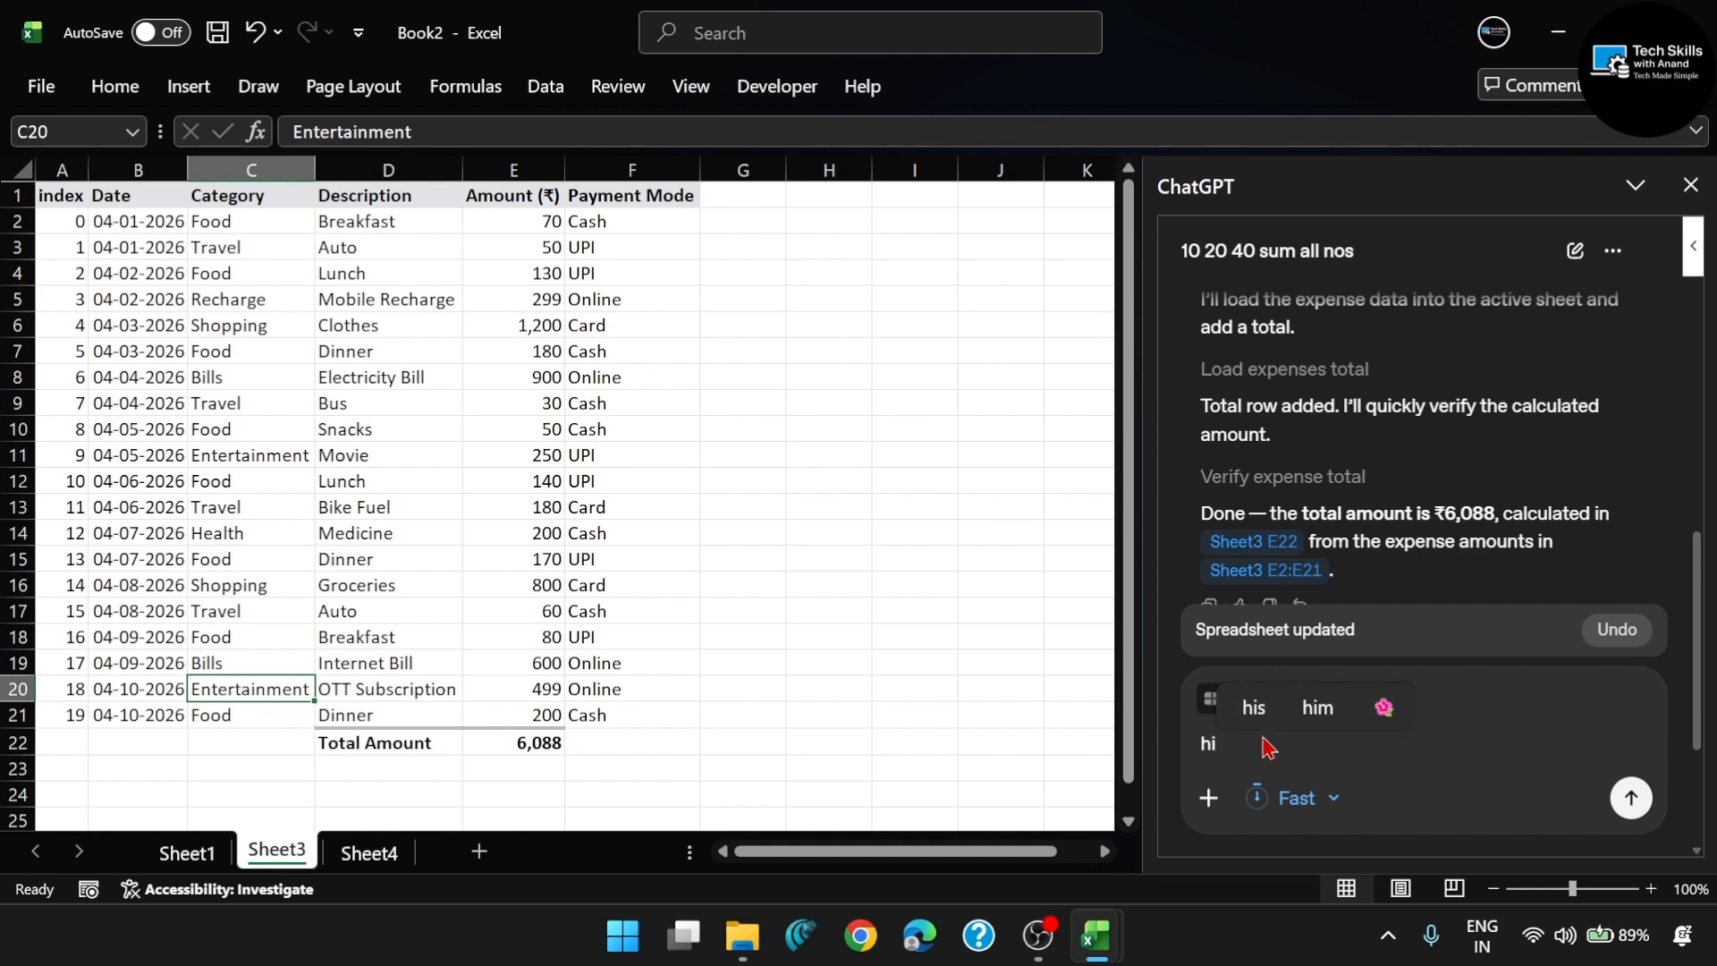
{"action": "type", "text": "ghlight "}
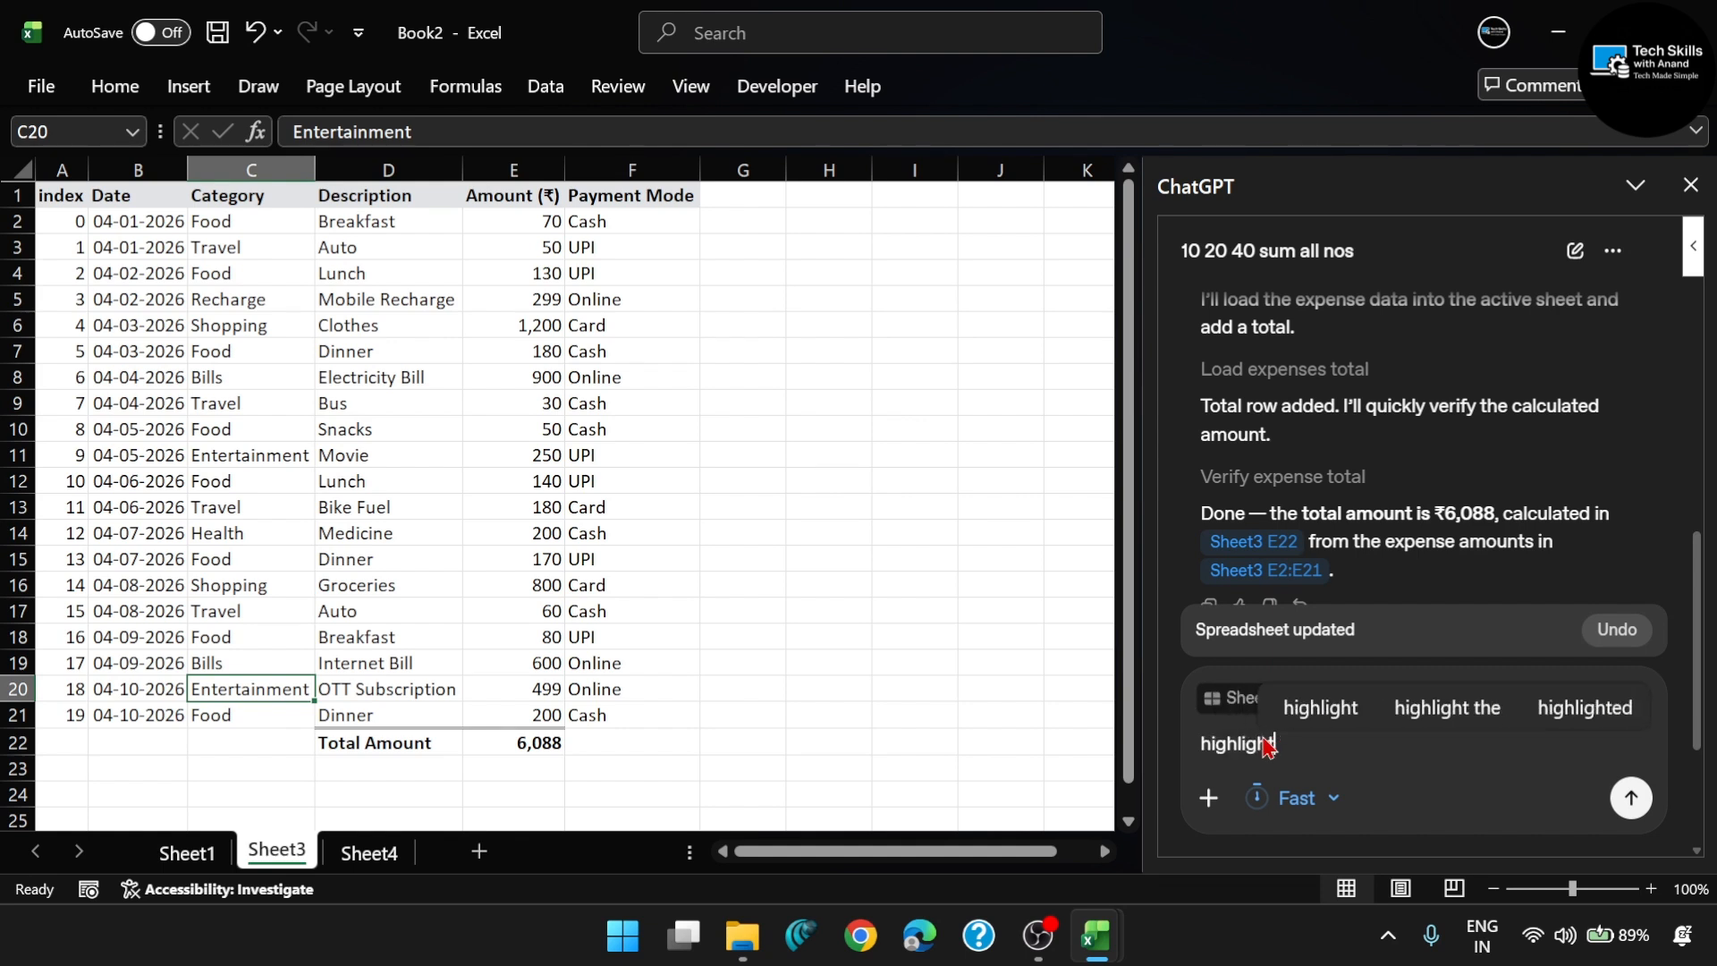
{"action": "type", "text": "dubl"}
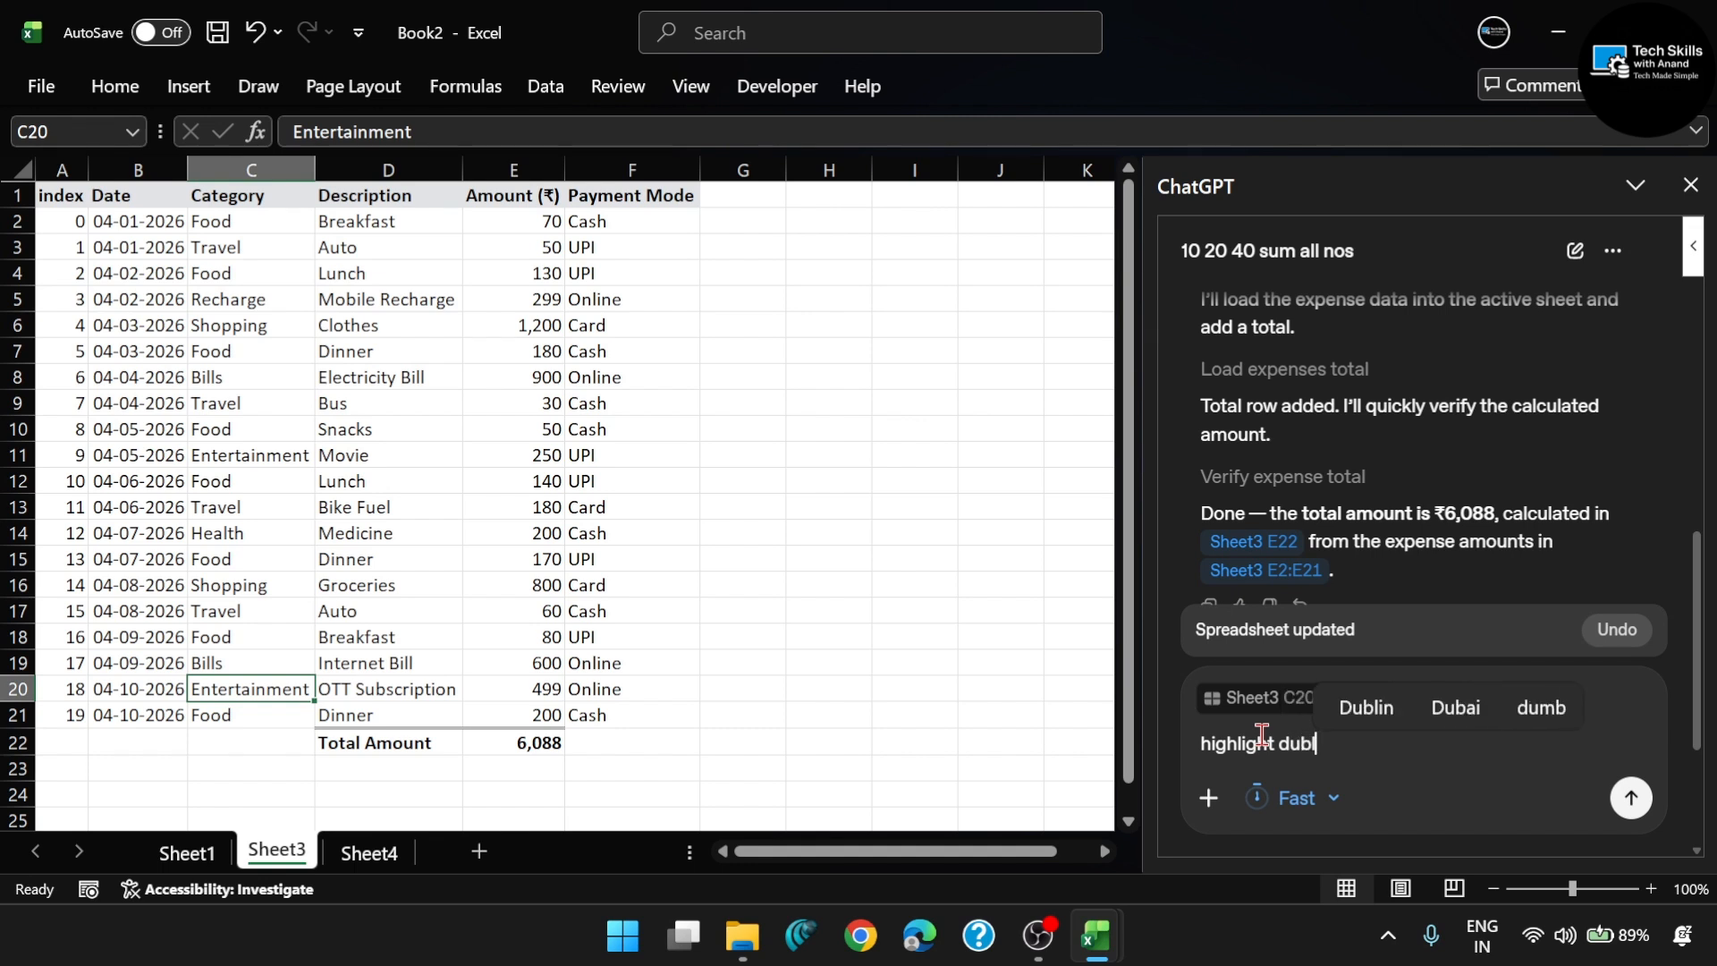
{"action": "type", "text": "icate catego"}
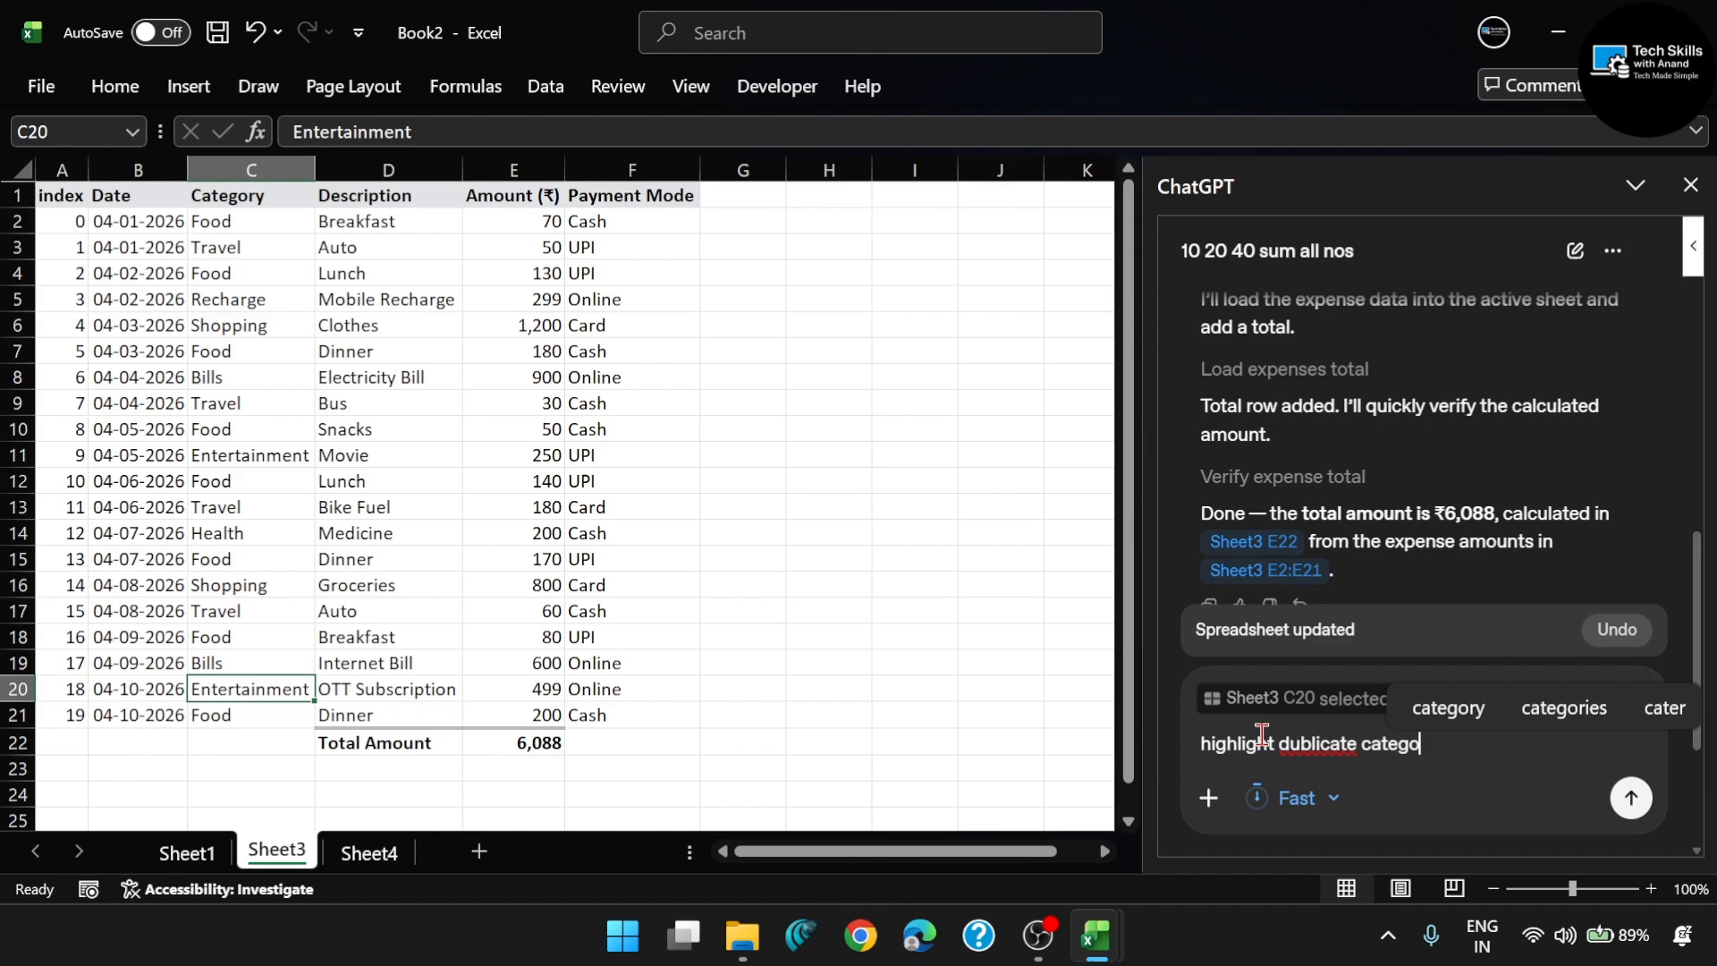
{"action": "type", "text": "ry"}
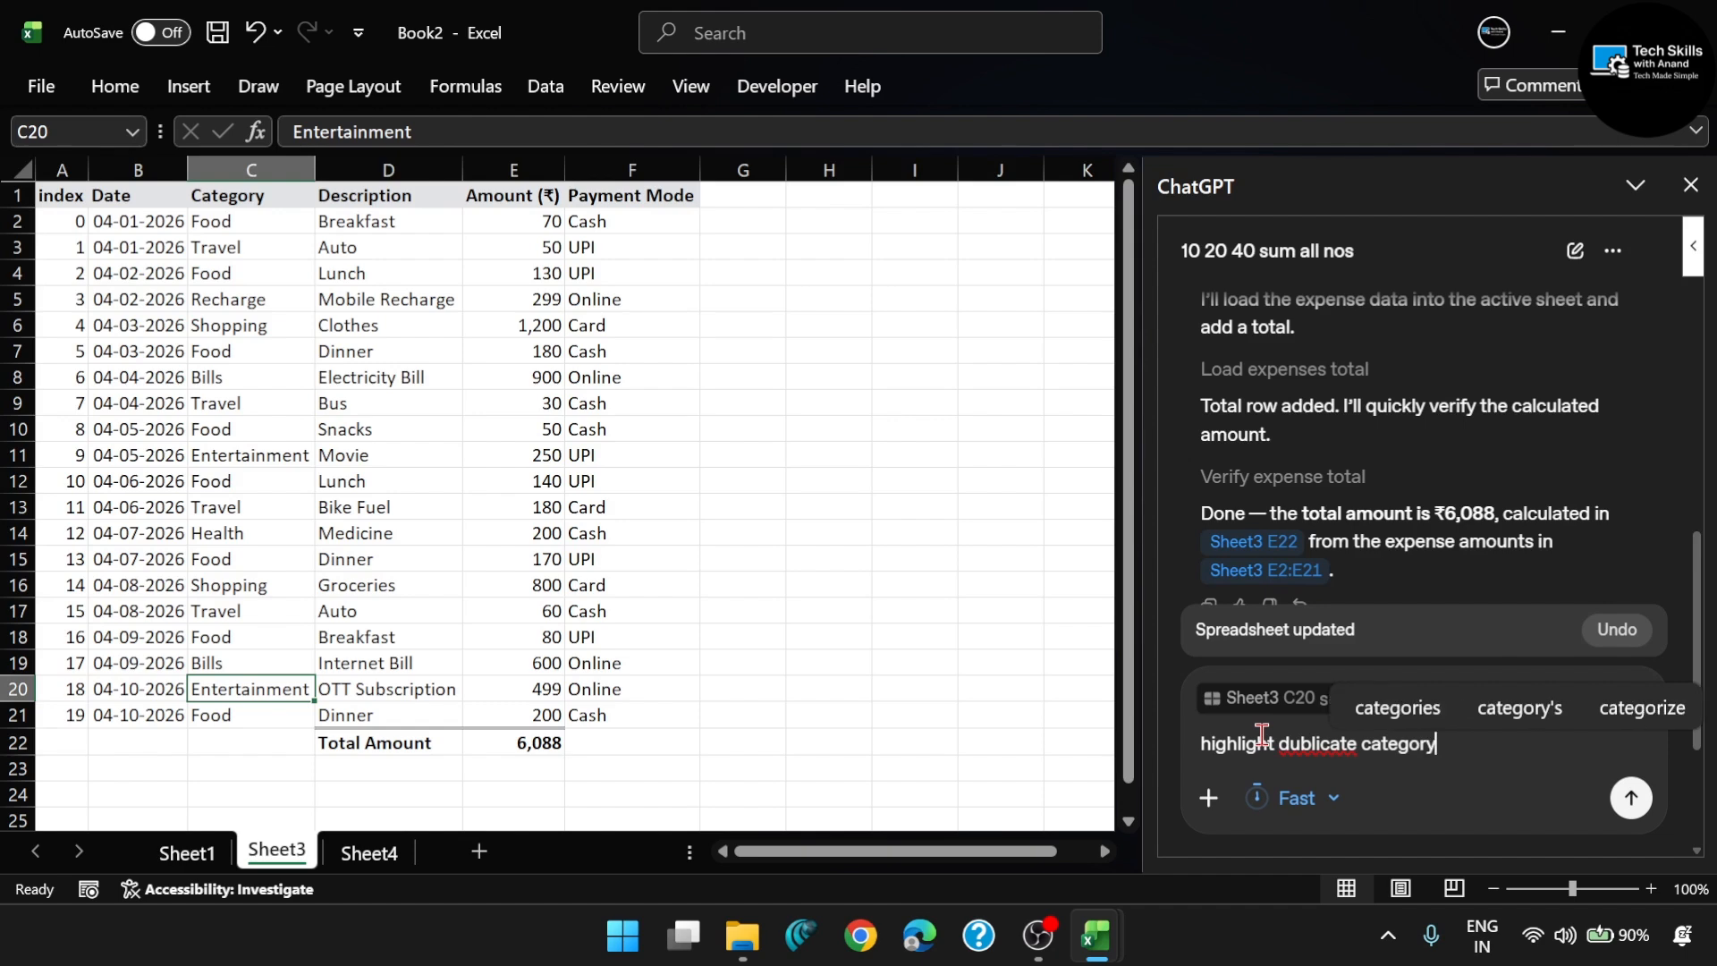
{"action": "left_click", "coordinate": [1301, 739]}
{"action": "right_click", "coordinate": [1300, 735]}
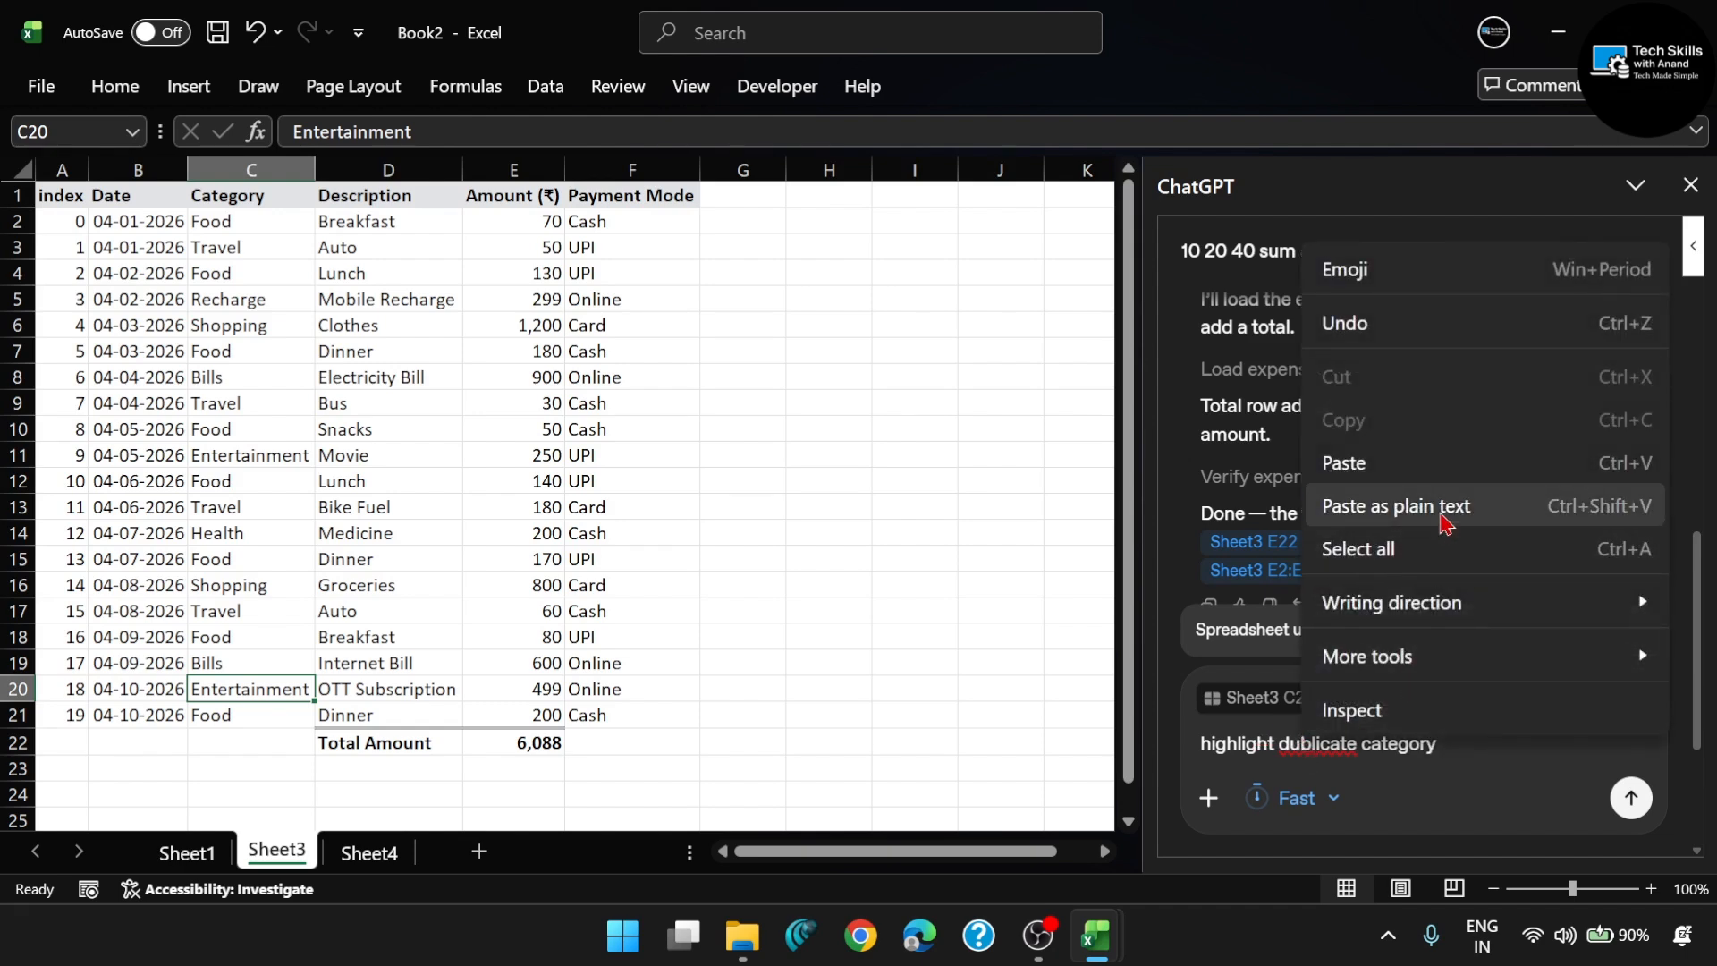
{"action": "left_click", "coordinate": [1408, 715]}
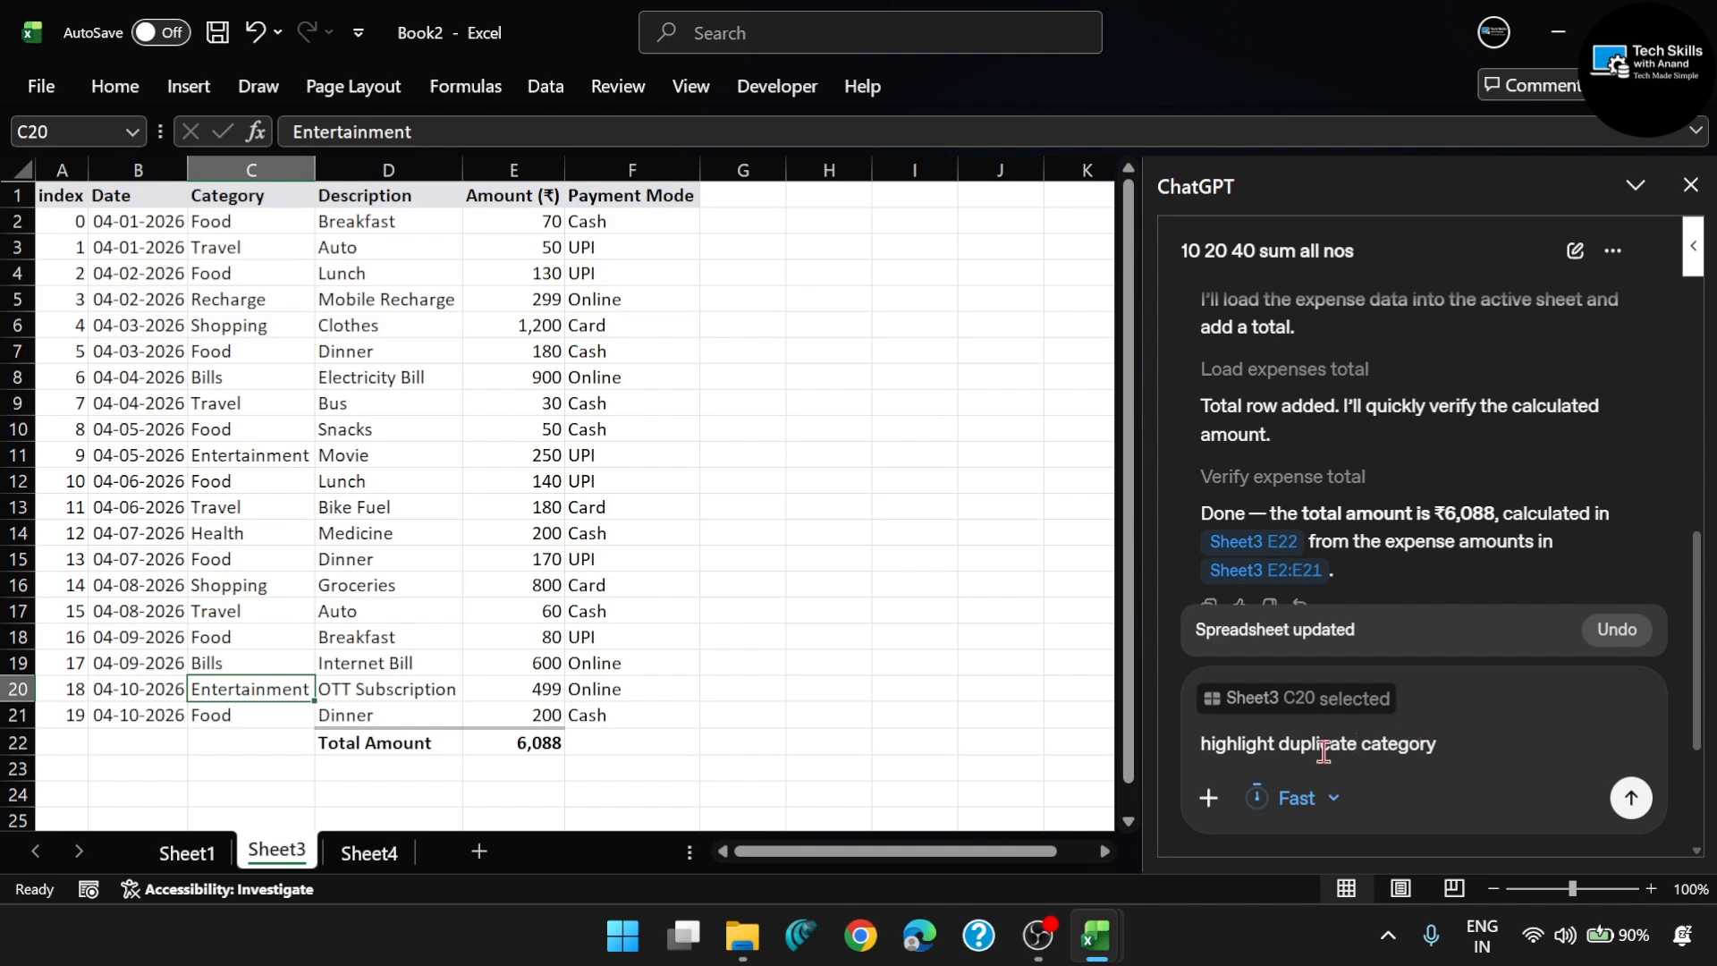
{"action": "left_click", "coordinate": [1465, 745]}
{"action": "key", "text": "Return"}
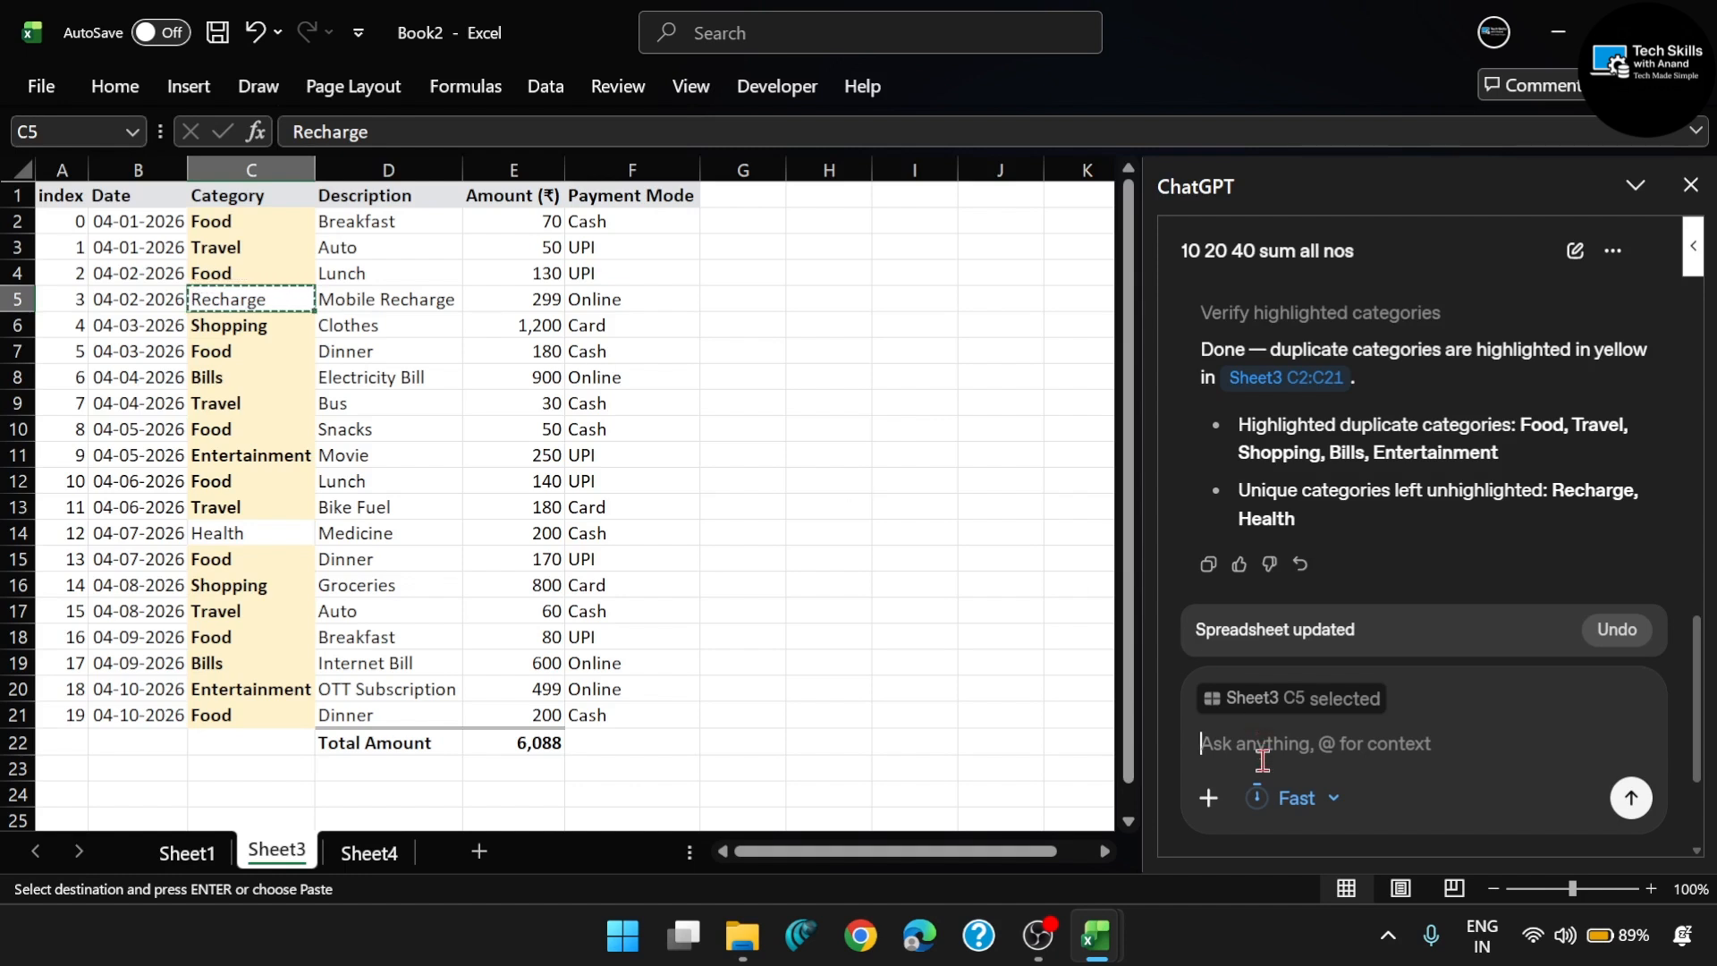
- Ask ChatGPT to change the Recharge amount to 499 with the prompt "recharge amount ko 499 karo"
{"action": "type", "text": "rec"}
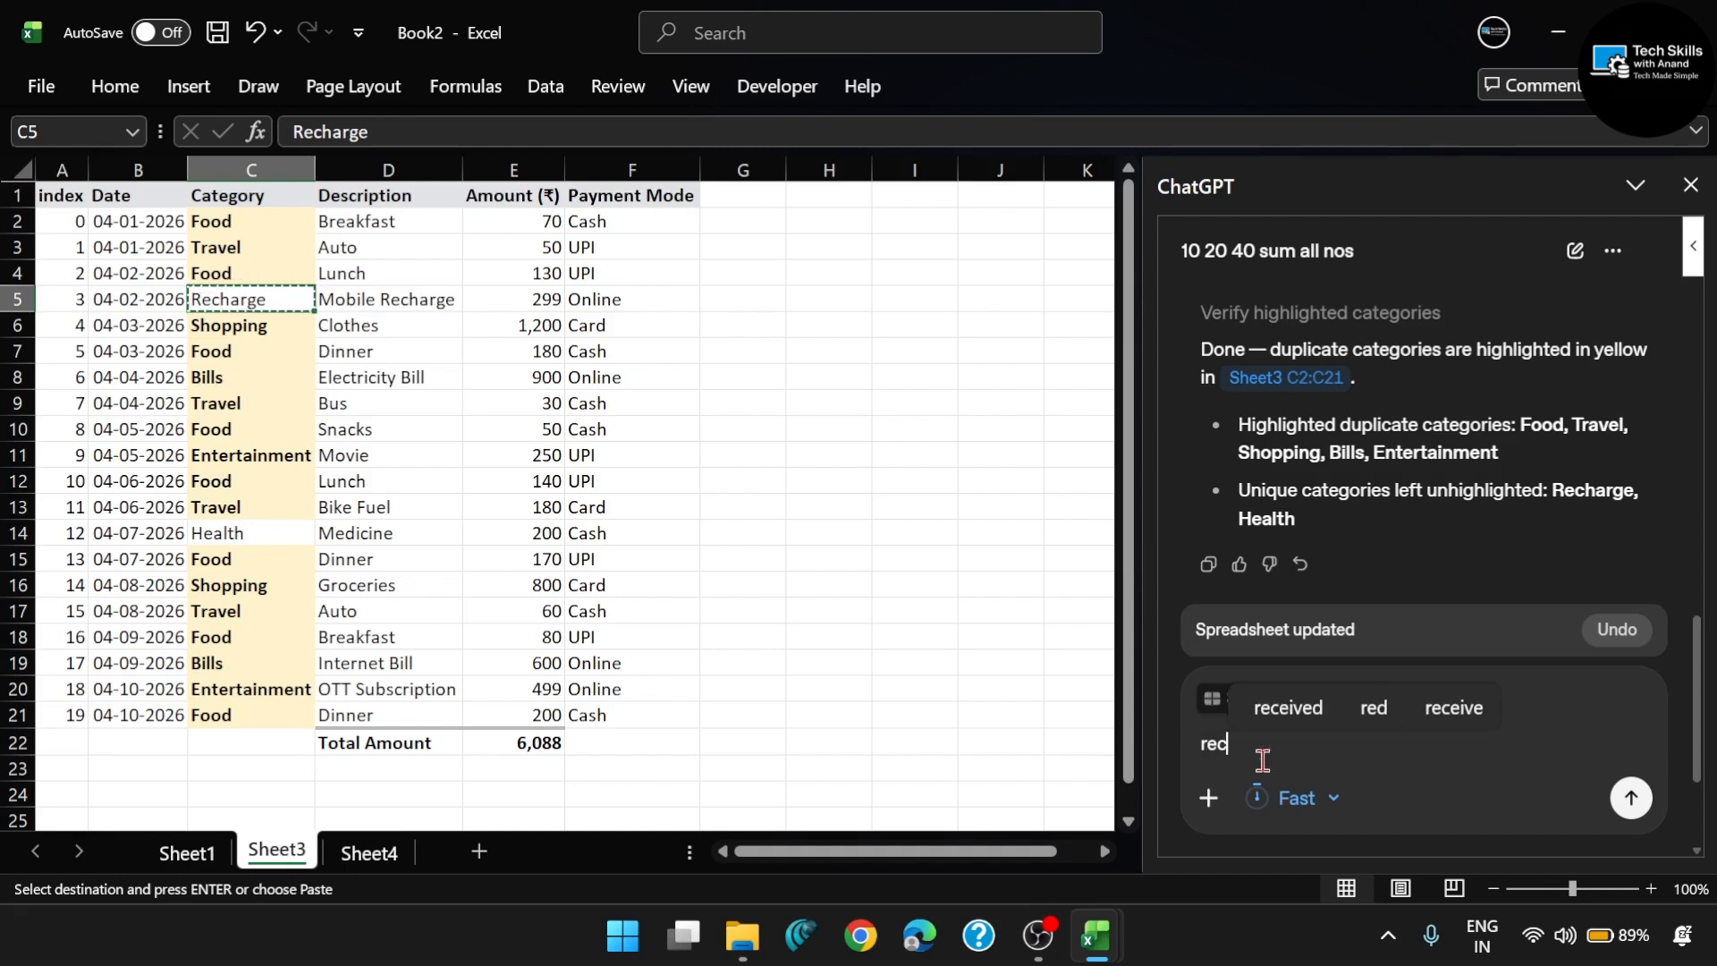
{"action": "type", "text": "harge amount ko 4"}
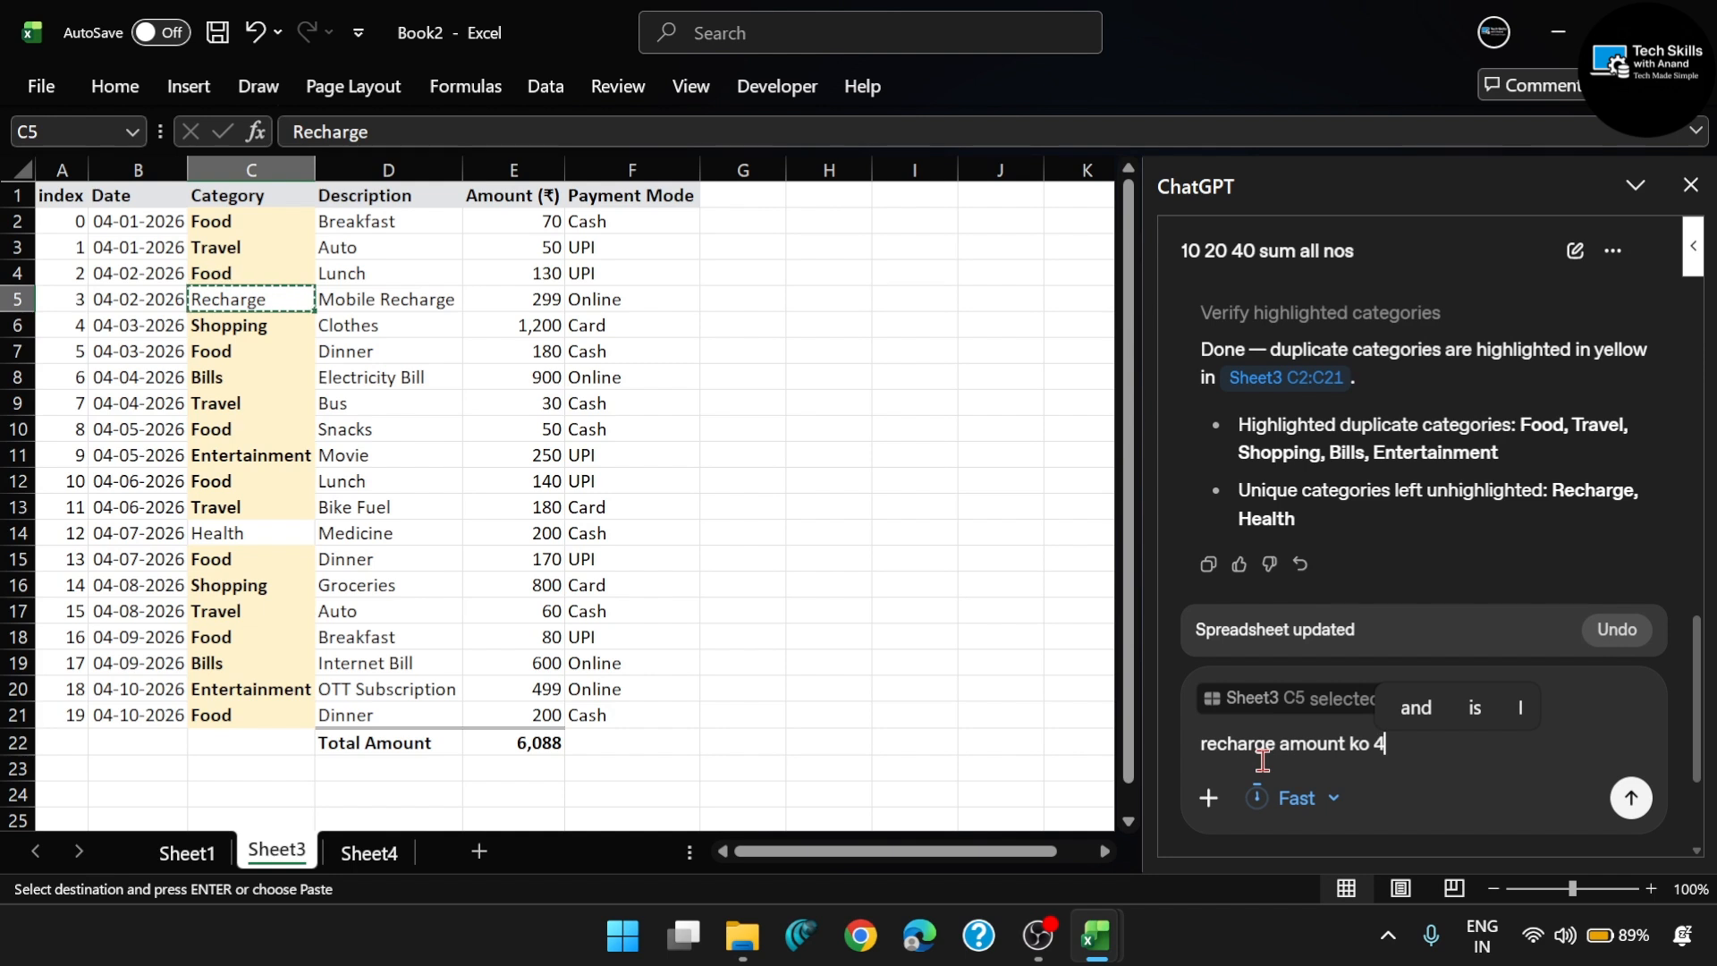
{"action": "type", "text": "99 karo"}
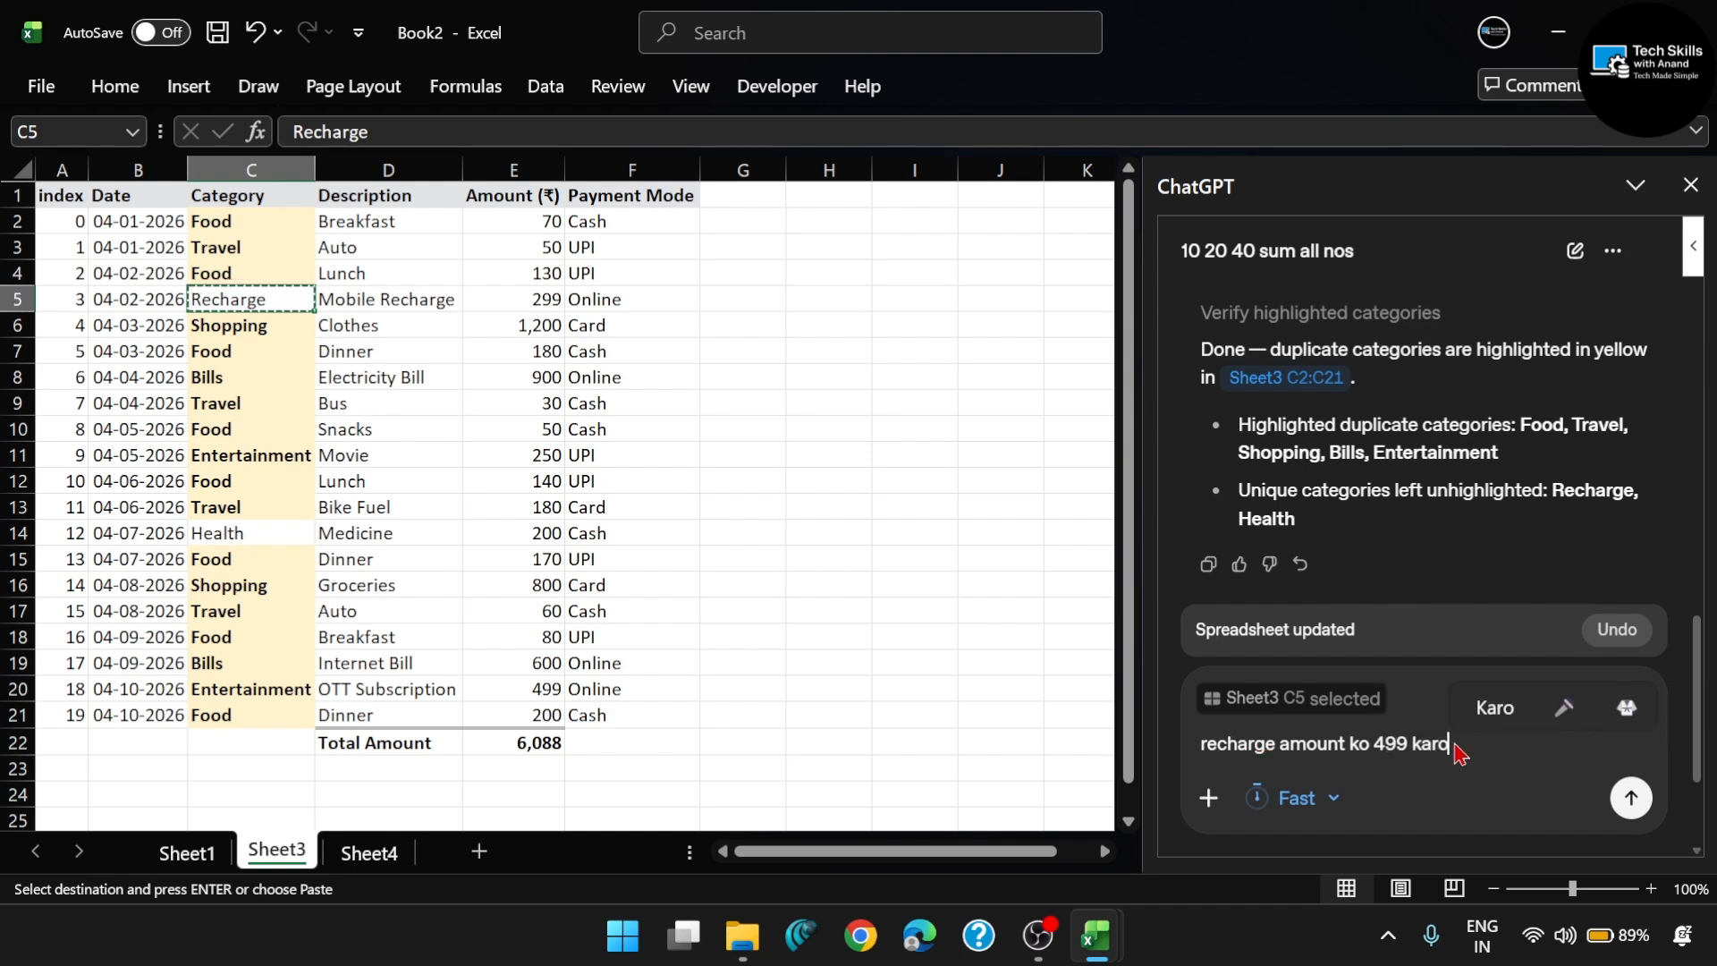
{"action": "key", "text": "Return"}
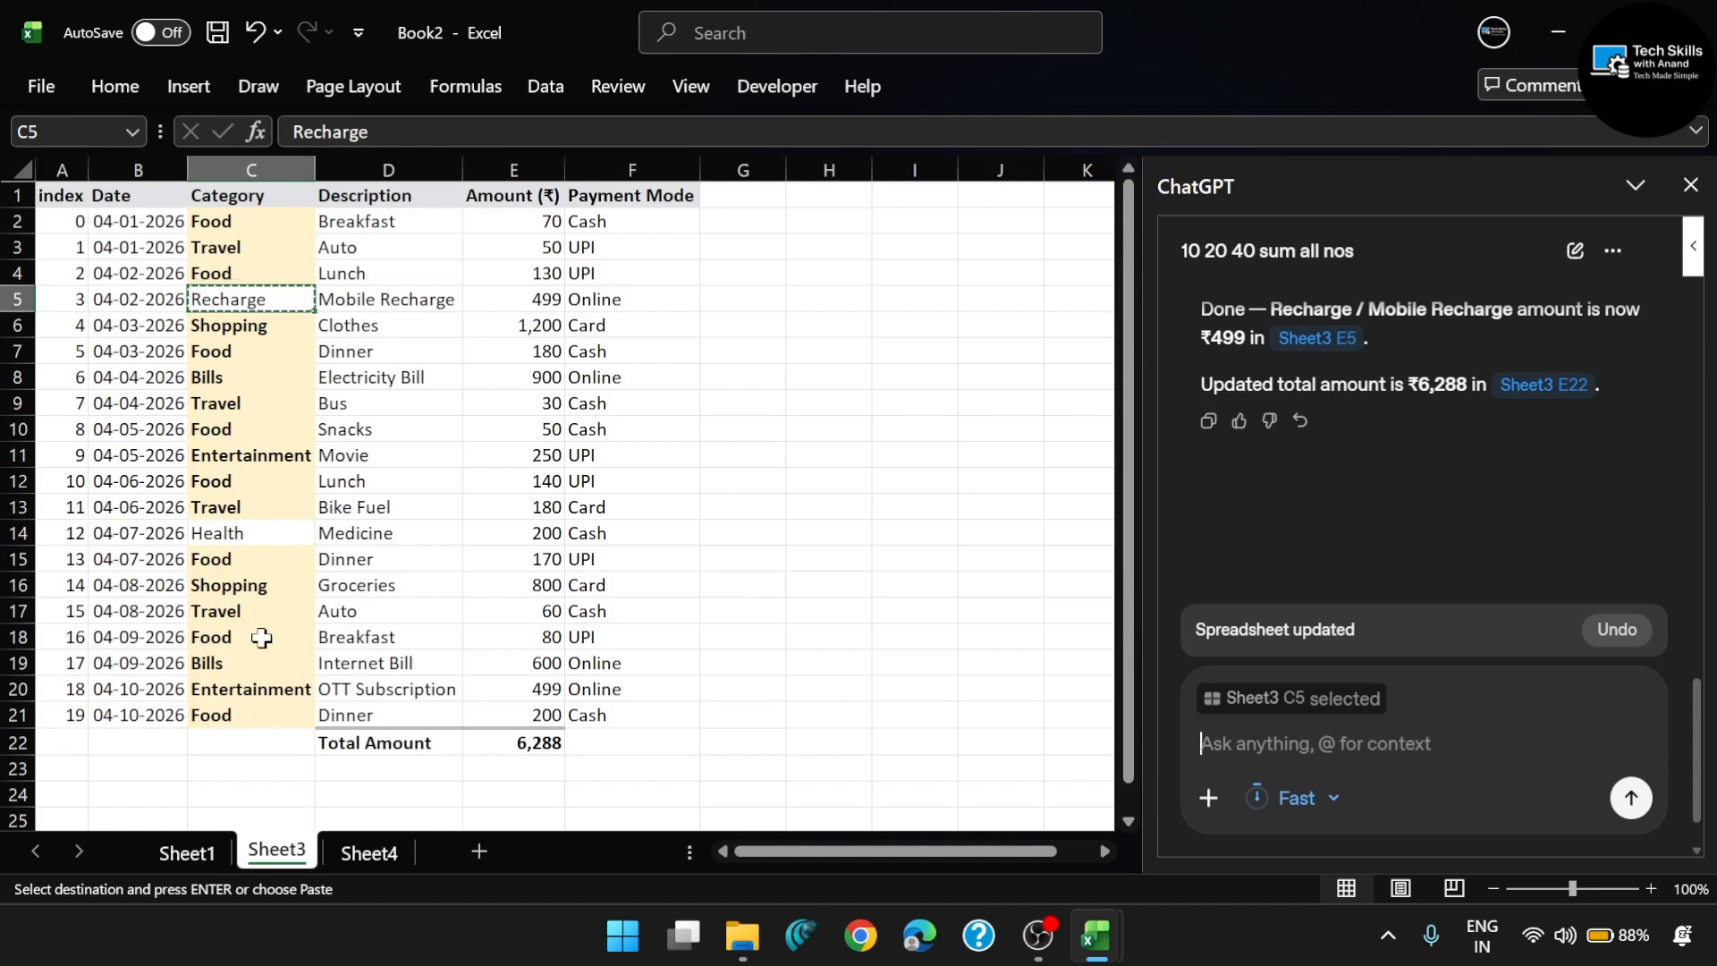
- Select row 18 on Sheet3 and send ChatGPT the prompt "remove index no 16"
{"action": "left_click", "coordinate": [38, 638]}
{"action": "left_click", "coordinate": [17, 636]}
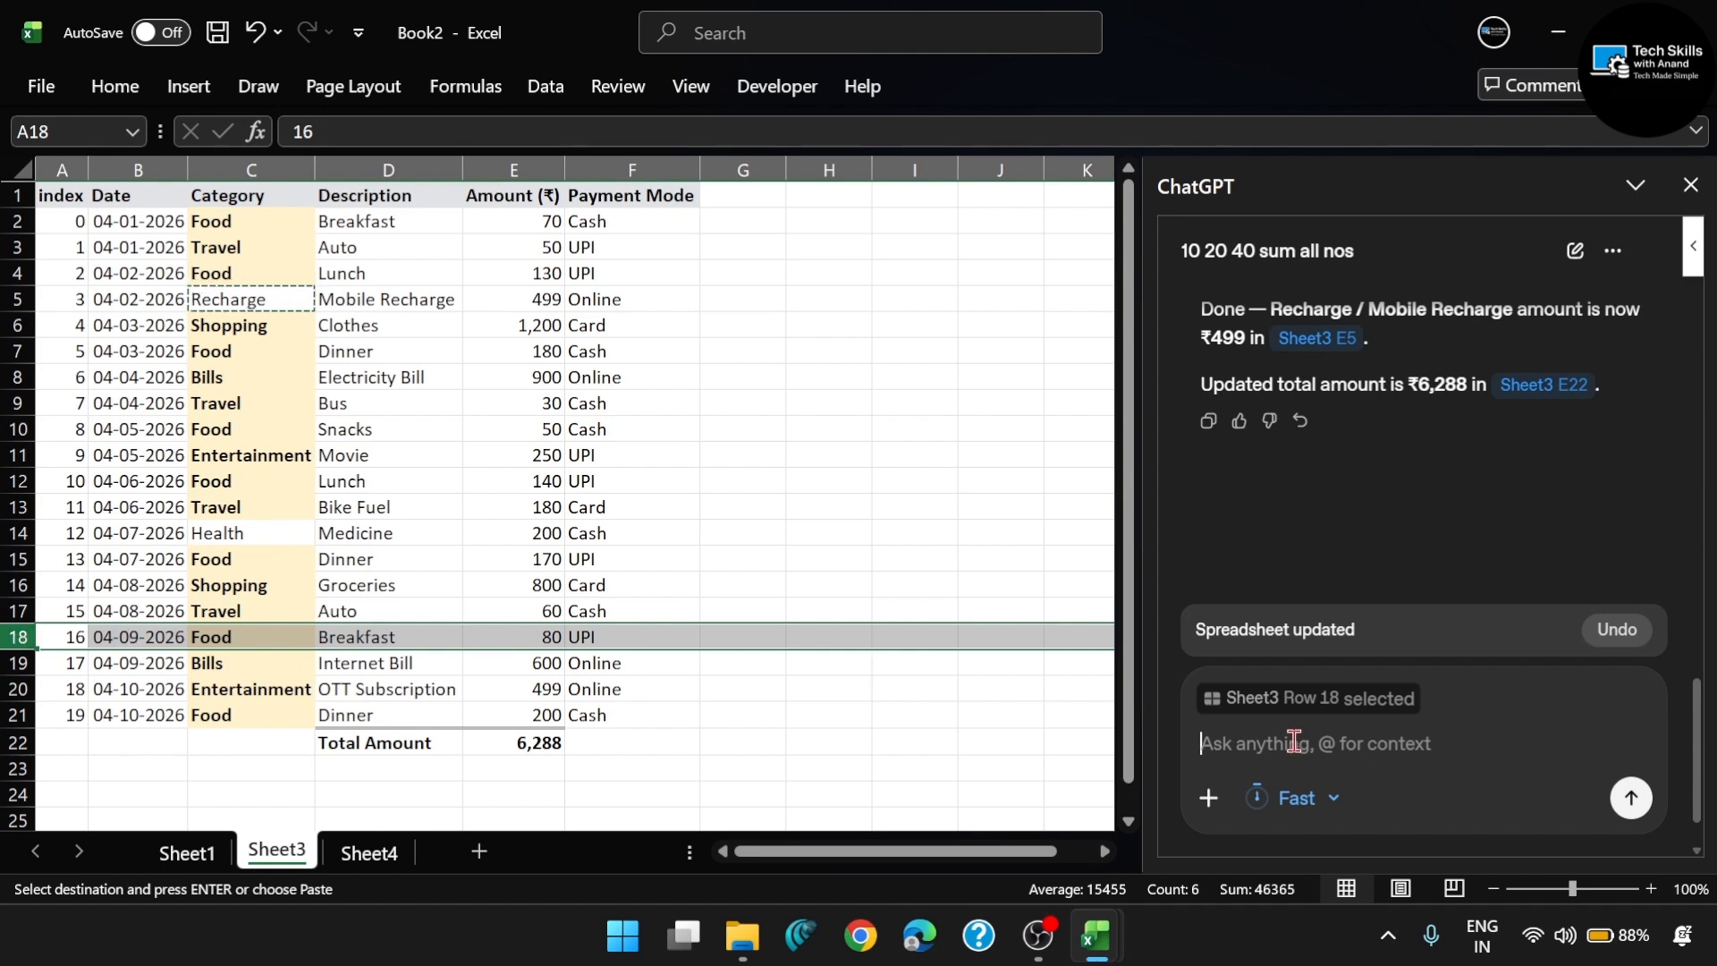
{"action": "type", "text": "remove "}
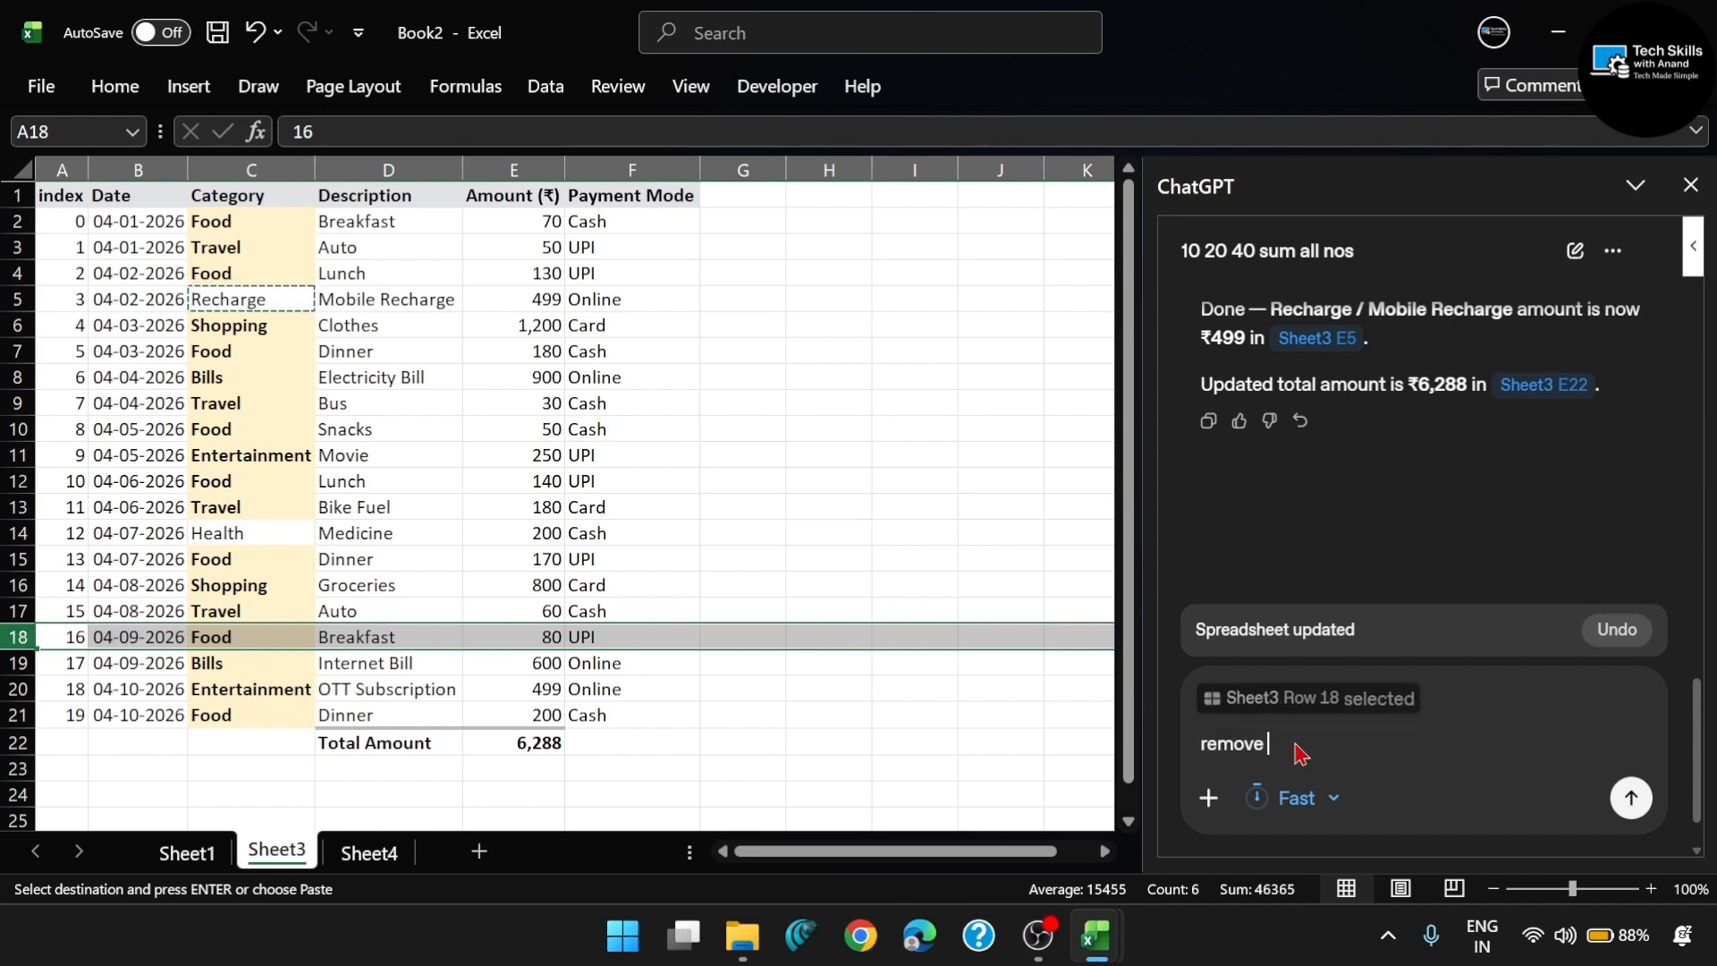
{"action": "type", "text": "index no 16"}
{"action": "key", "text": "Return"}
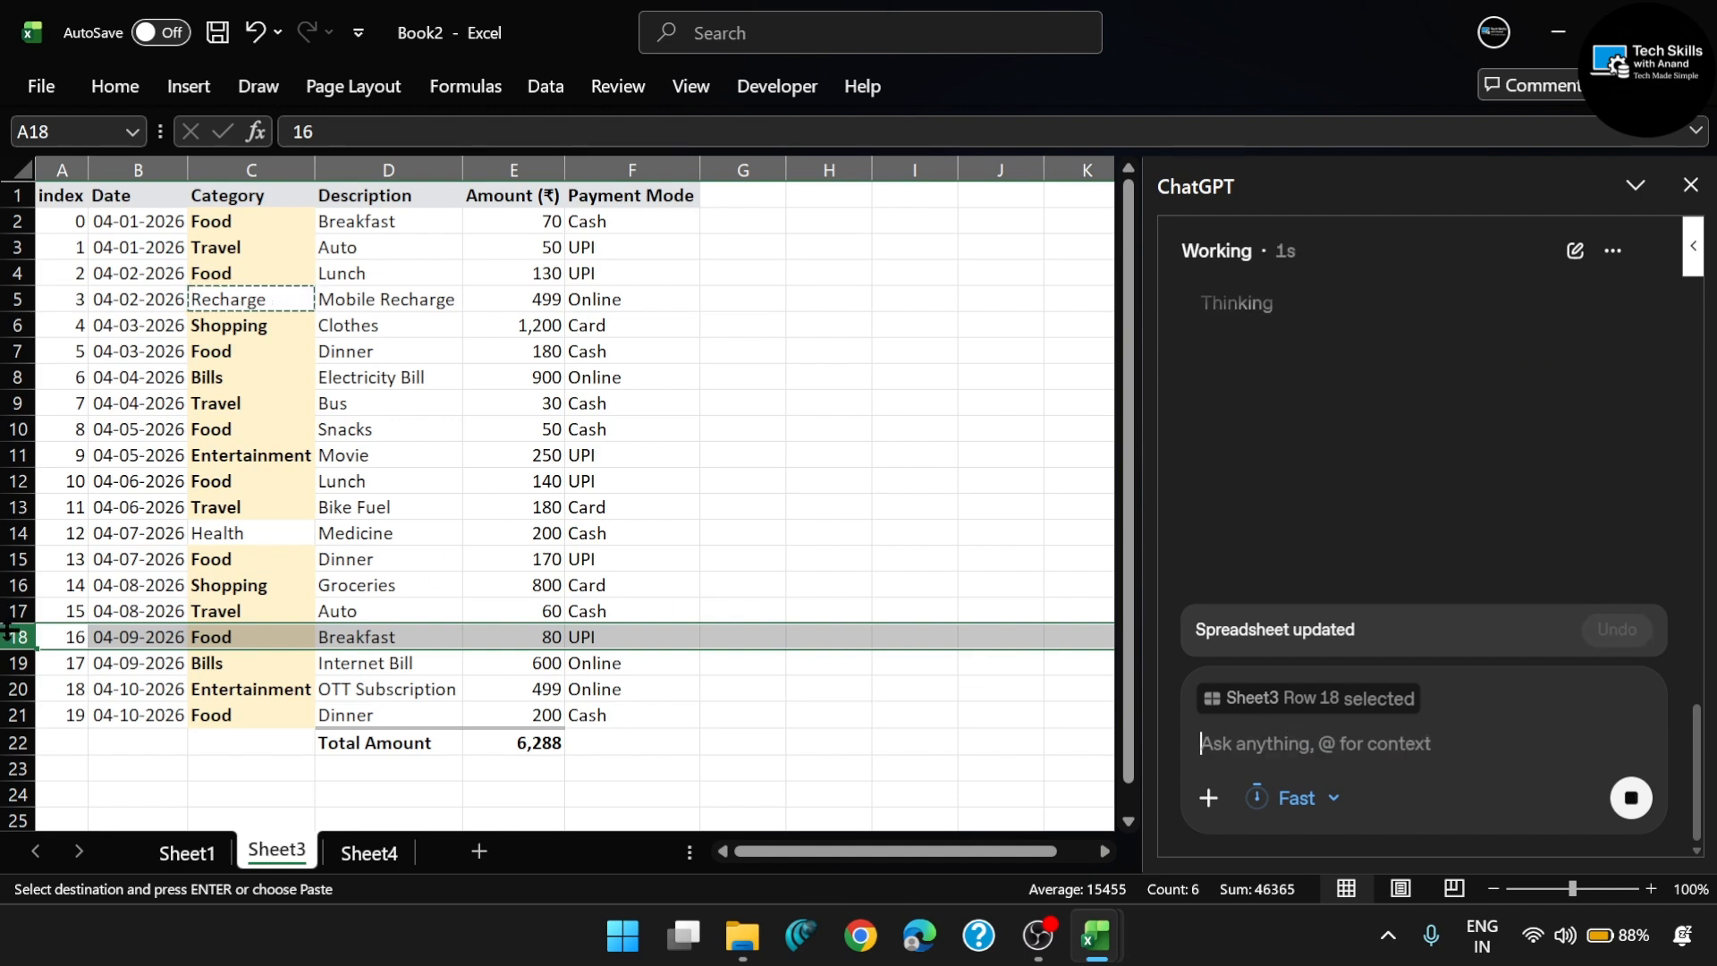
{"action": "right_click", "coordinate": [18, 636]}
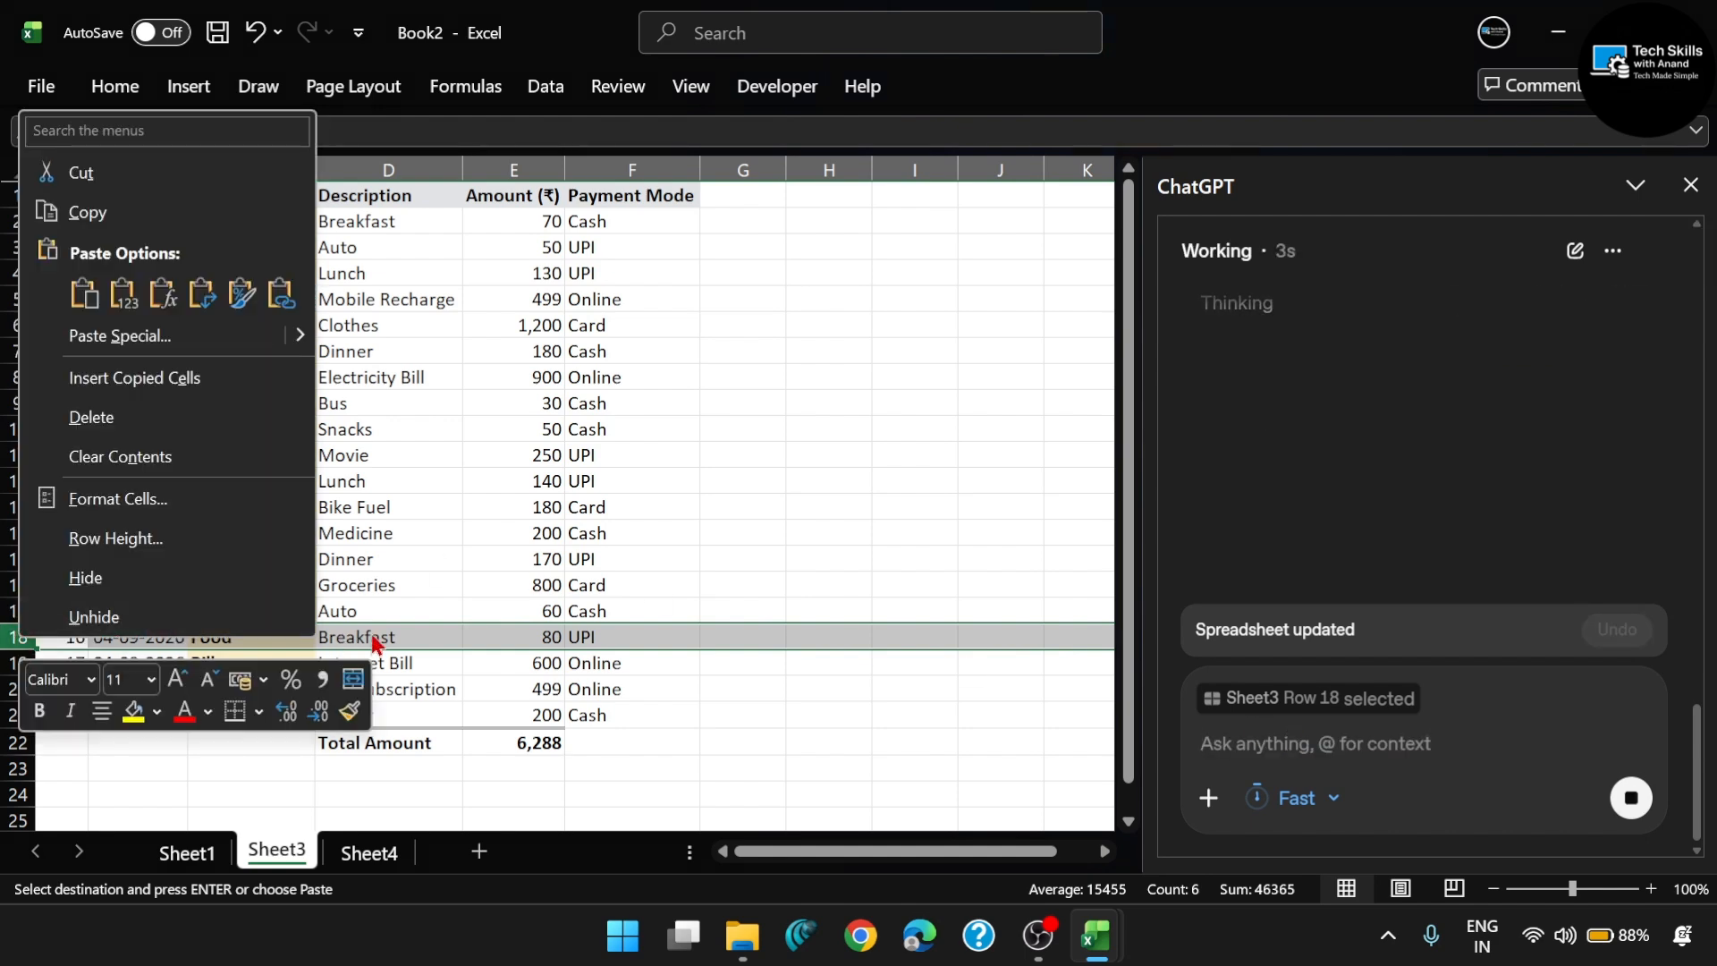
{"action": "key", "text": "Escape"}
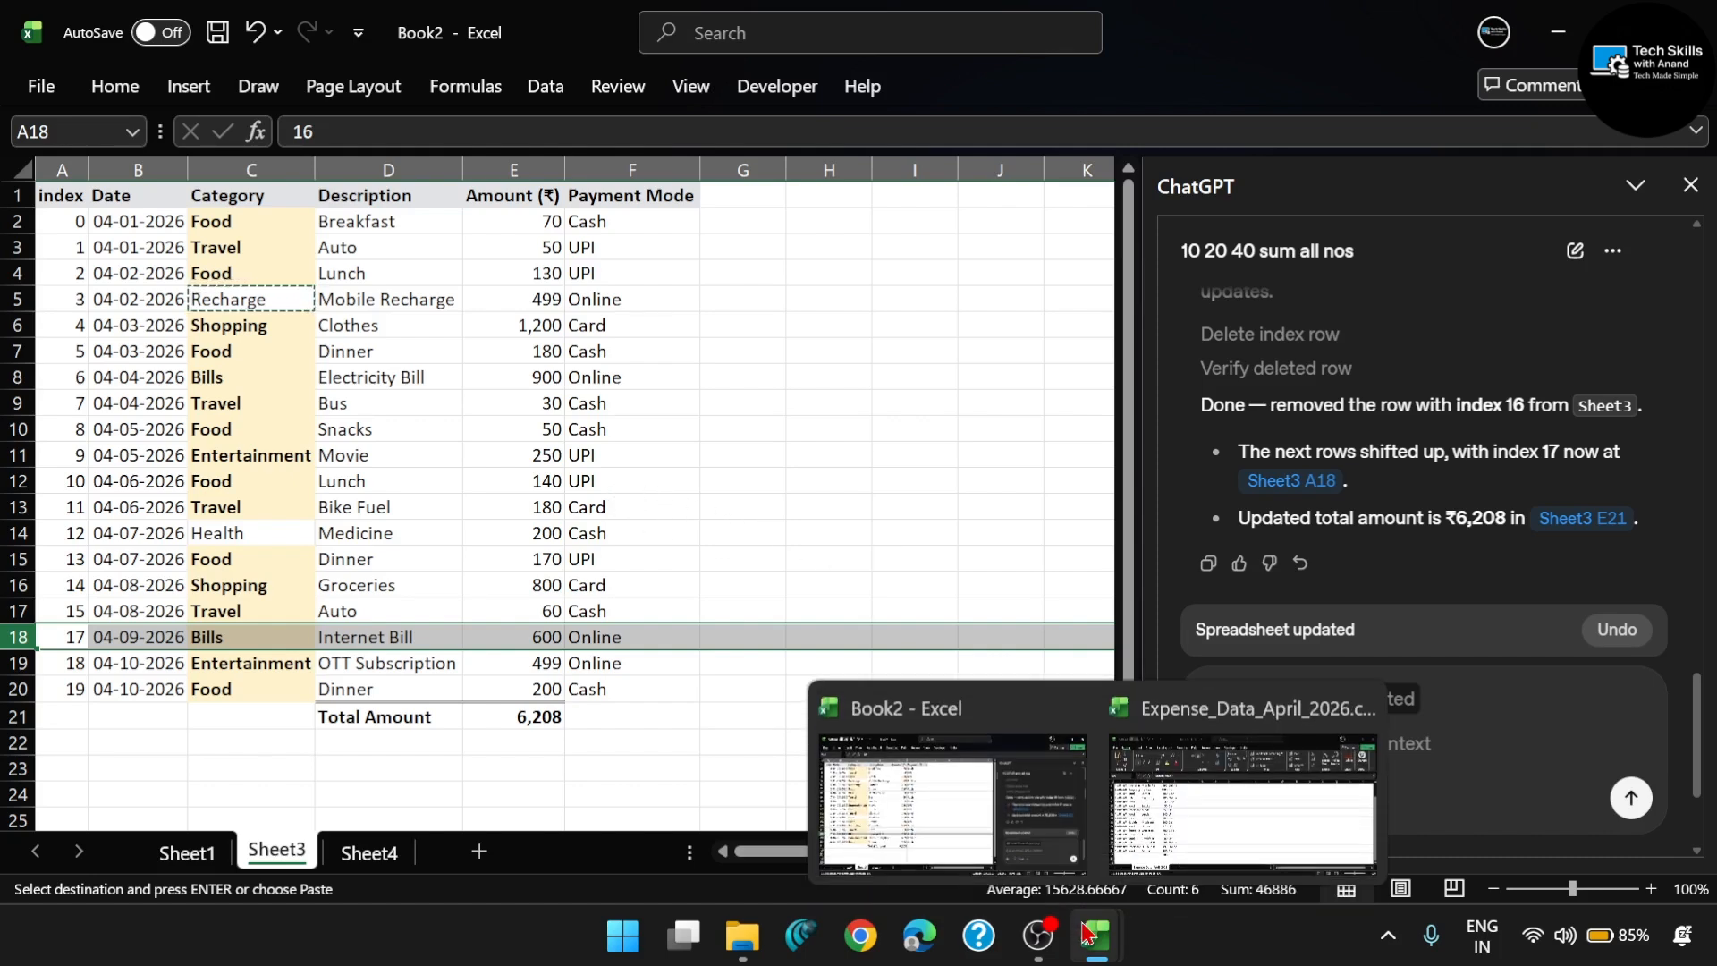
- Go to the empty Sheet4 and attach Class 10 Terms 1.png from Downloads to the ChatGPT prompt
{"action": "left_click", "coordinate": [742, 955]}
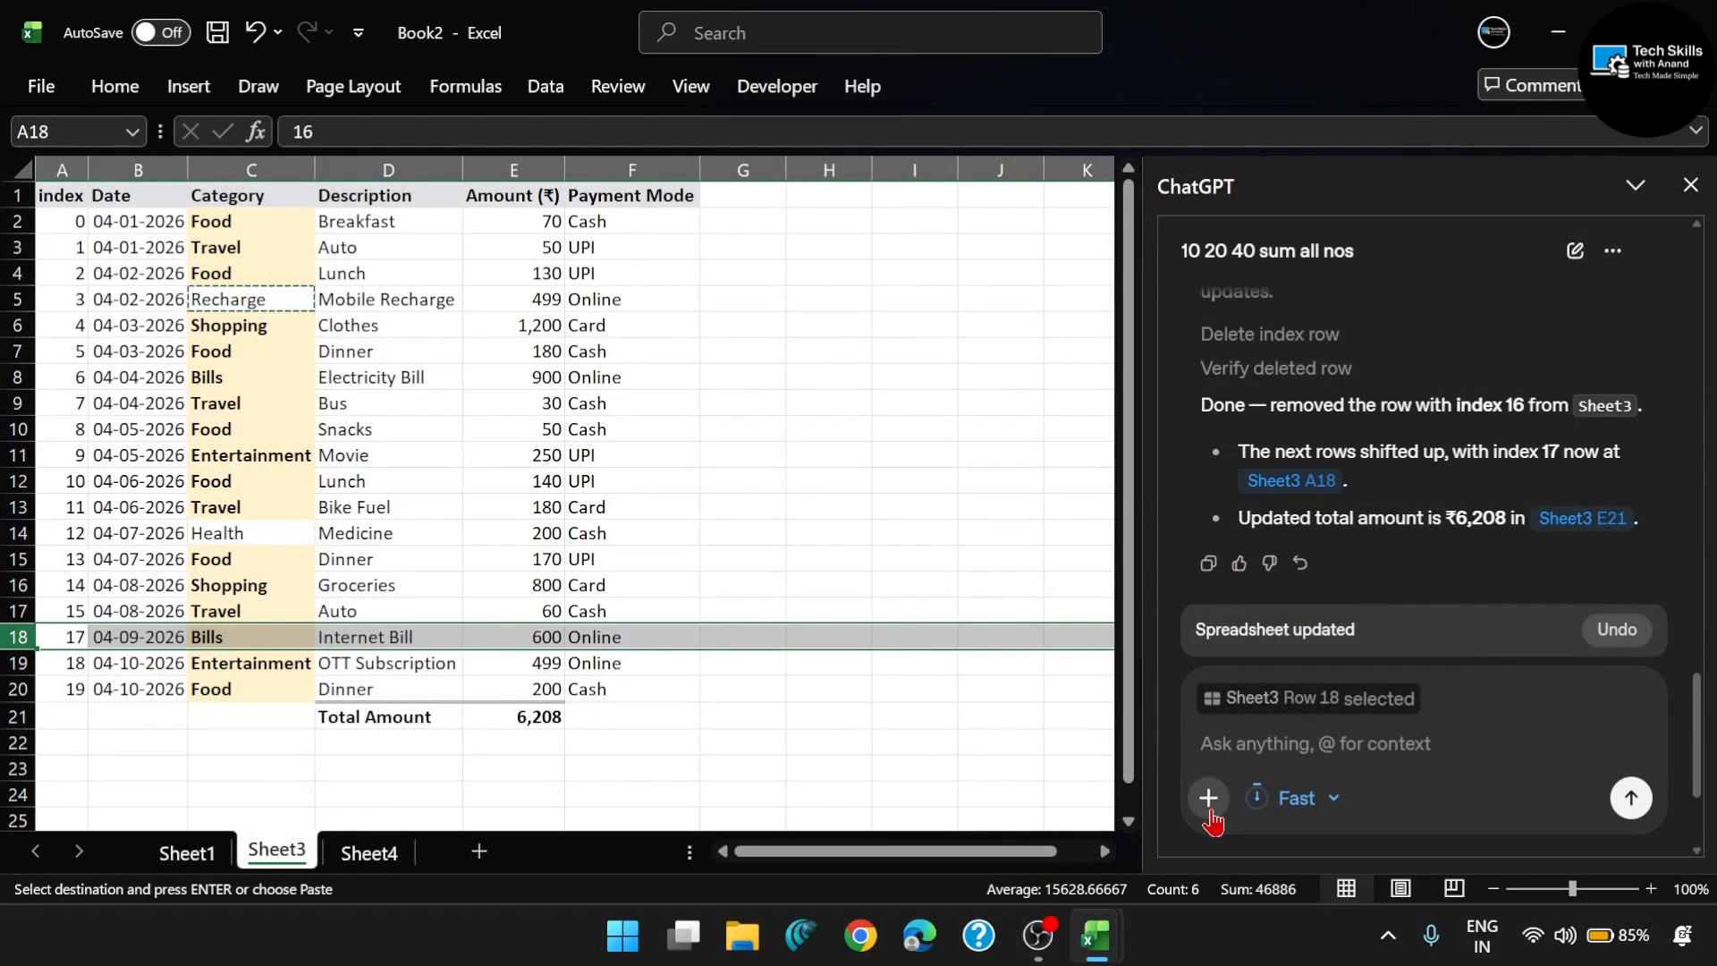
{"action": "left_click", "coordinate": [380, 854]}
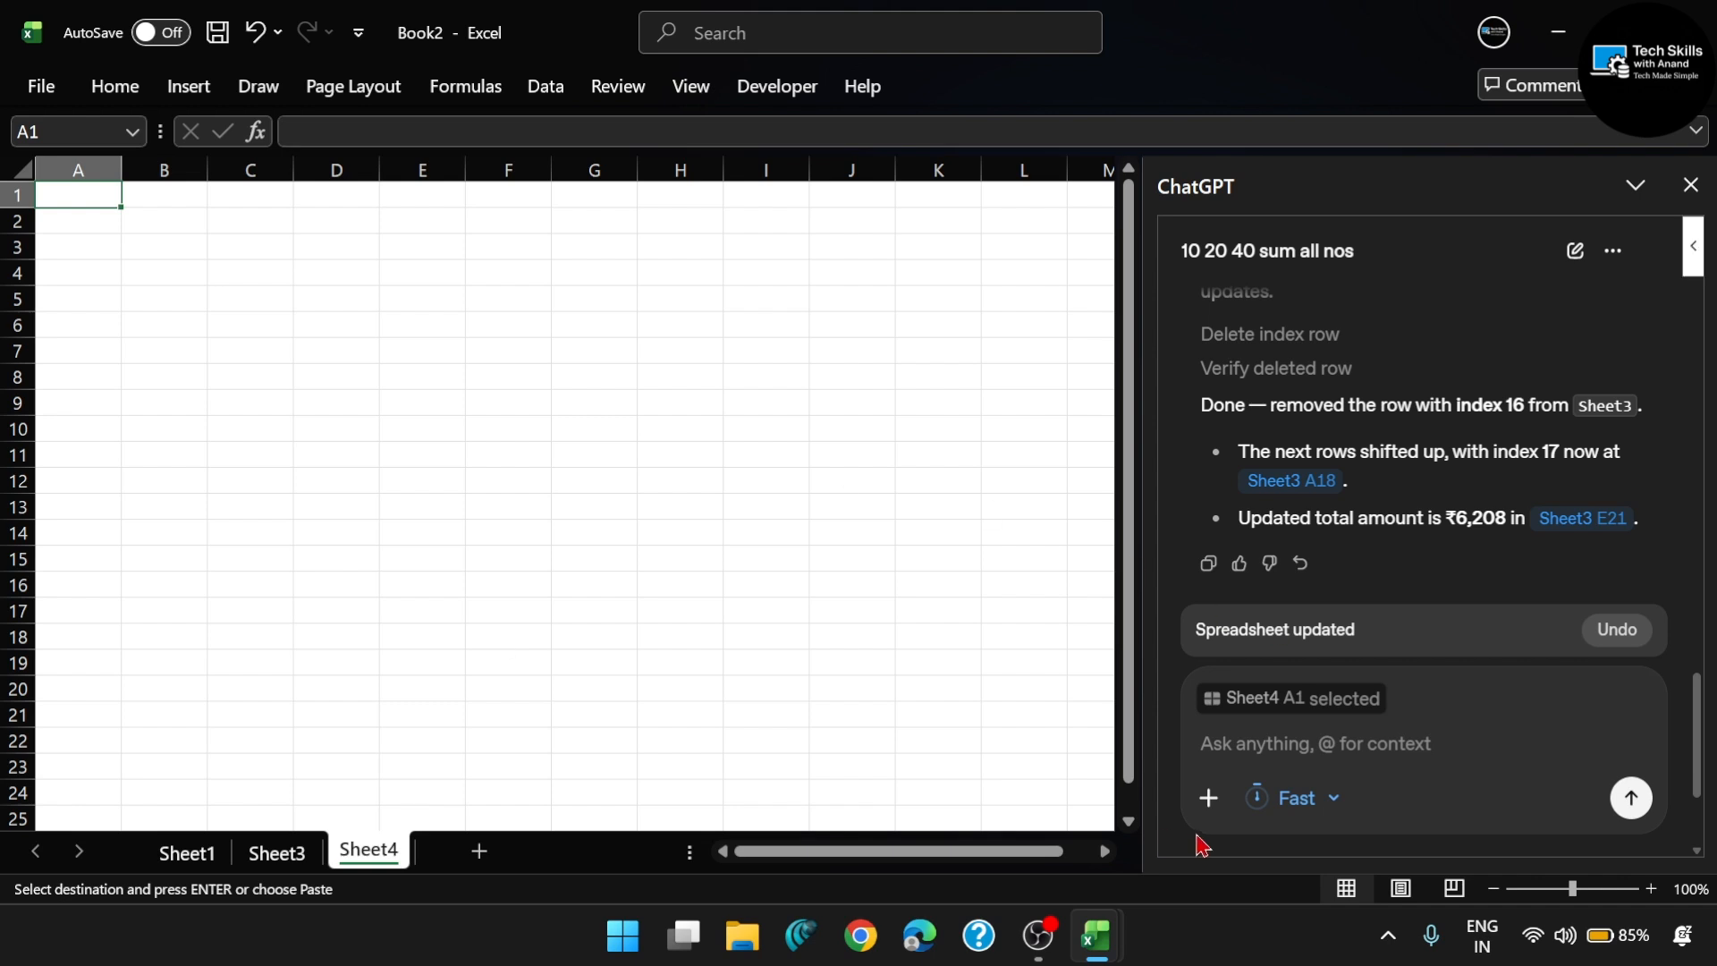
{"action": "left_click", "coordinate": [1208, 799]}
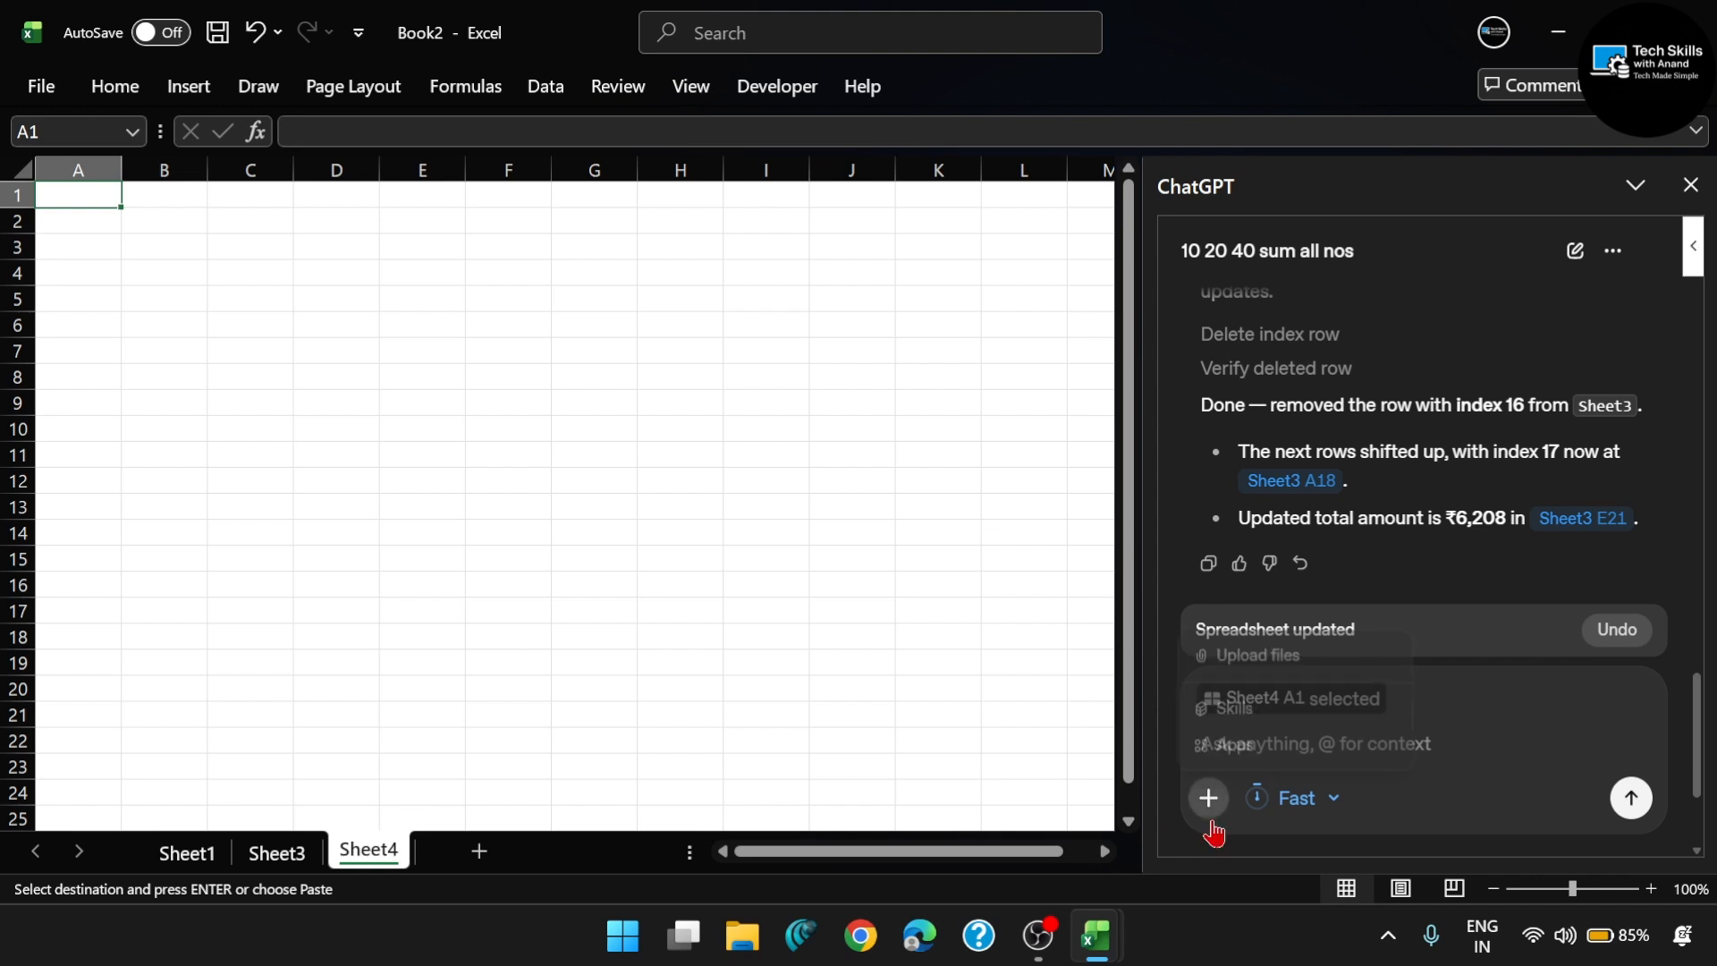
{"action": "left_click", "coordinate": [1241, 673]}
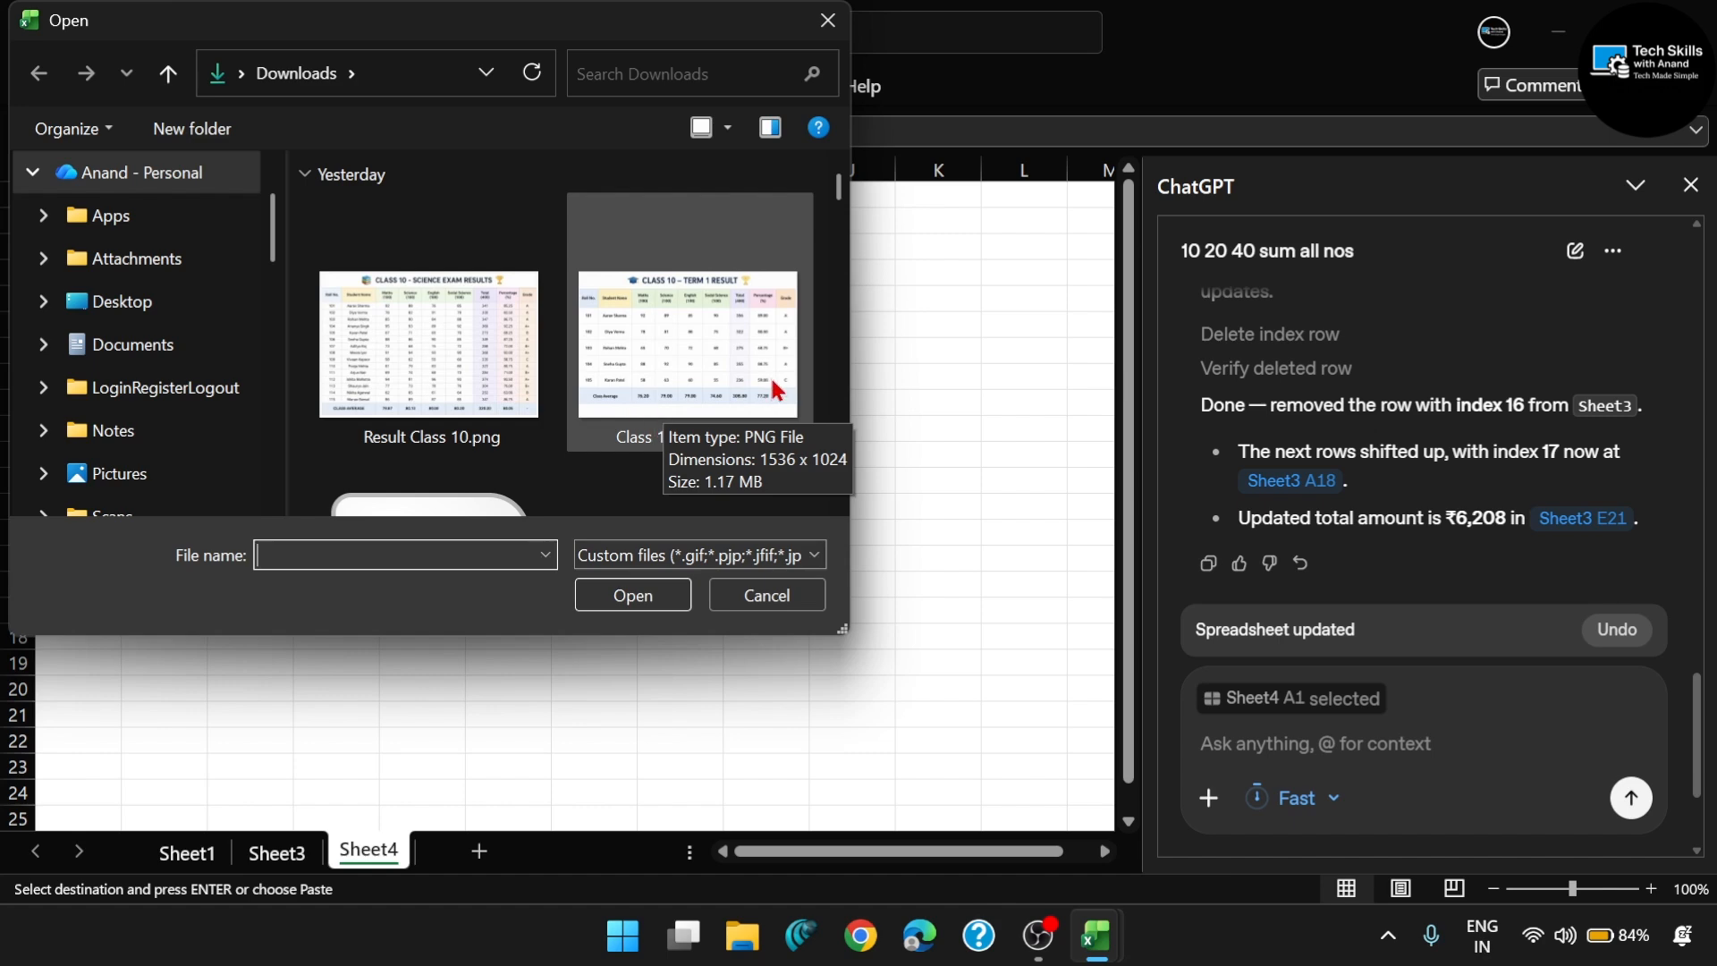
{"action": "double_click", "coordinate": [695, 356]}
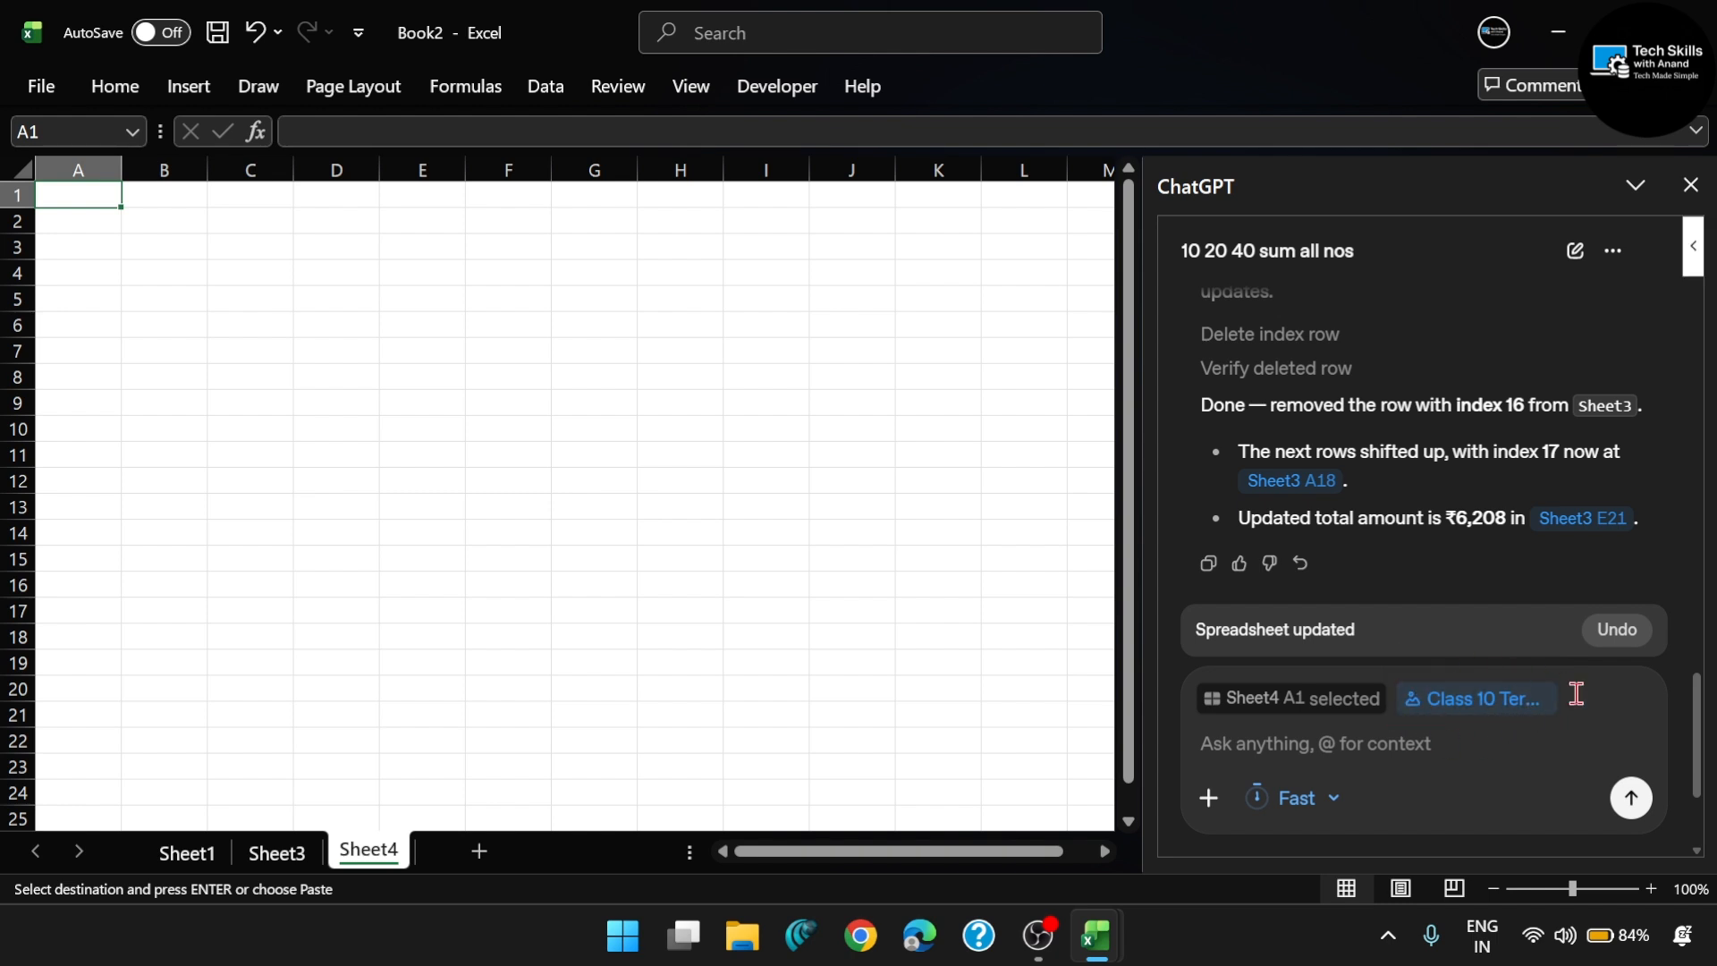
- Open Class 10 Terms 1.png from the Downloads folder in File Explorer and review the Term 1 result table
{"action": "left_click", "coordinate": [741, 937]}
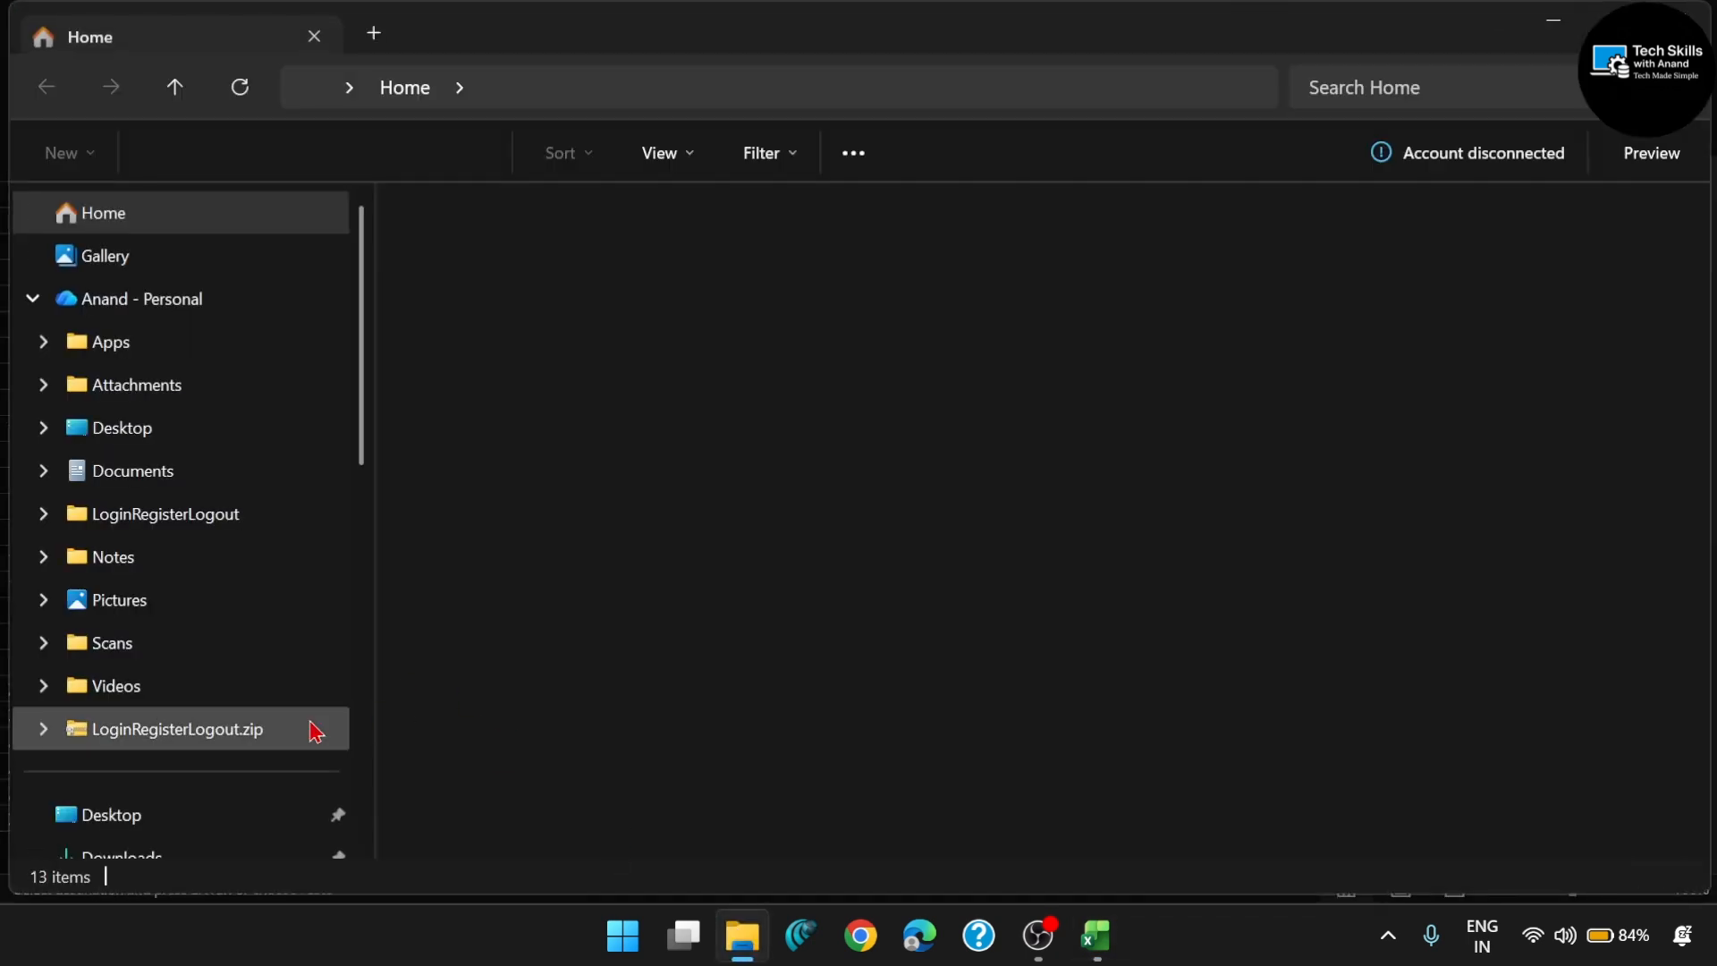
{"action": "scroll", "coordinate": [314, 730], "scroll_direction": "down", "scroll_amount": 2}
{"action": "left_click", "coordinate": [193, 637]}
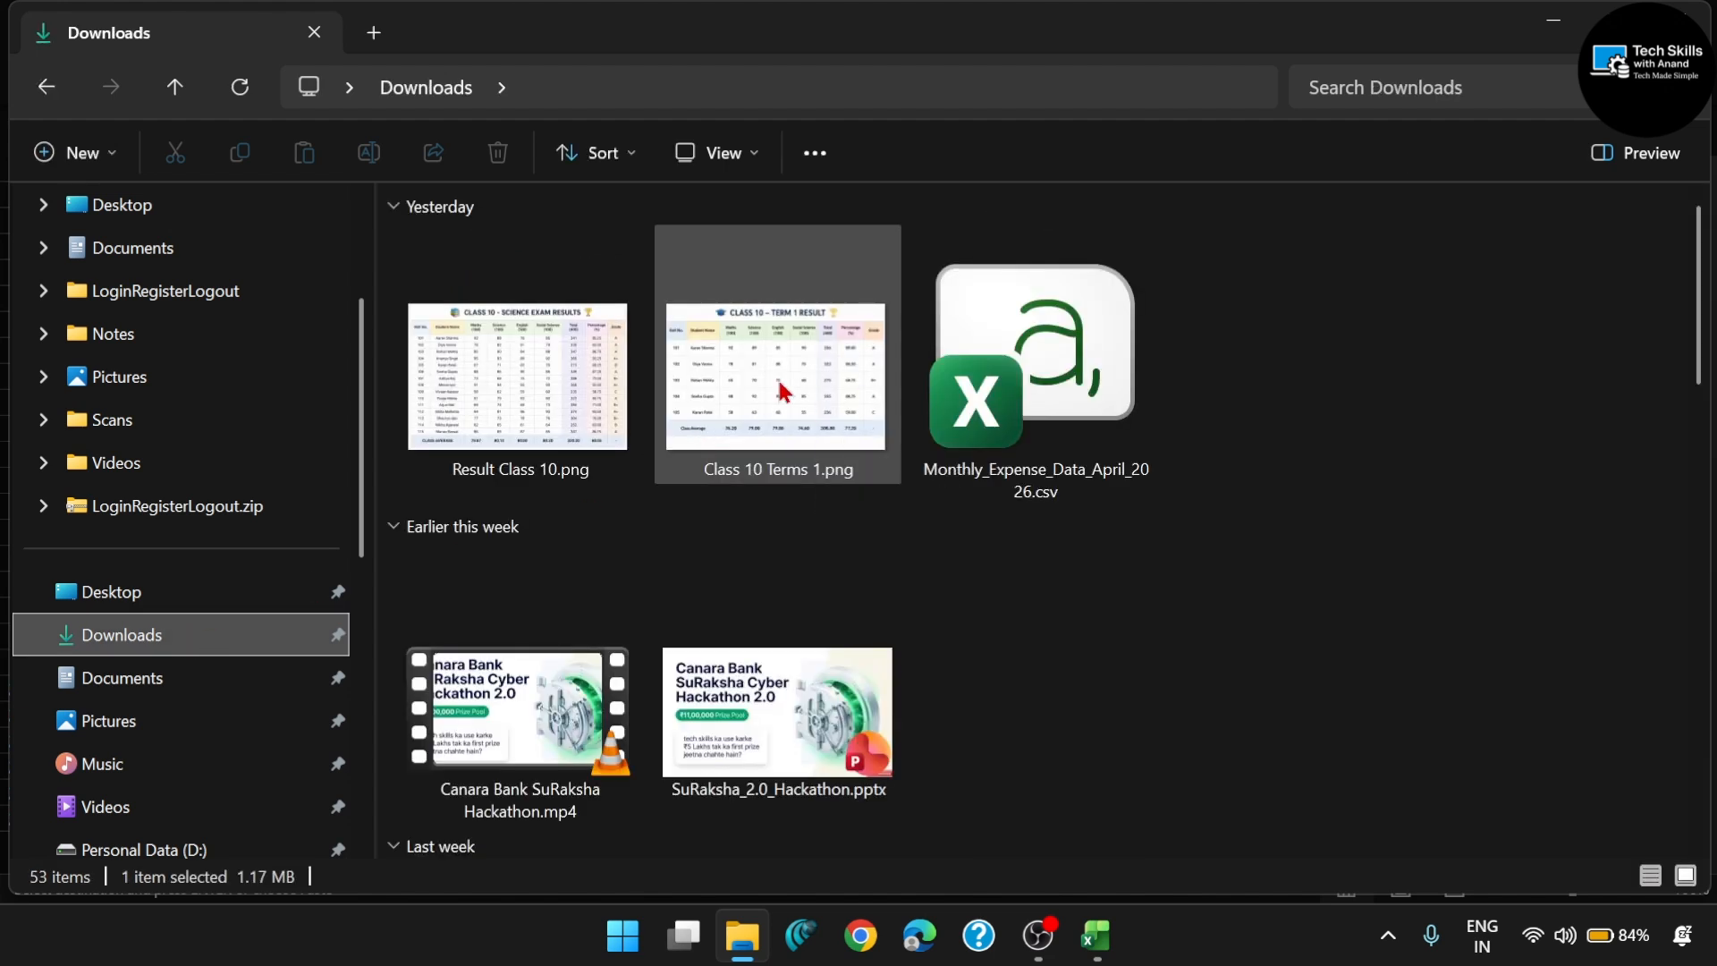
{"action": "left_click", "coordinate": [781, 390]}
{"action": "double_click", "coordinate": [781, 390]}
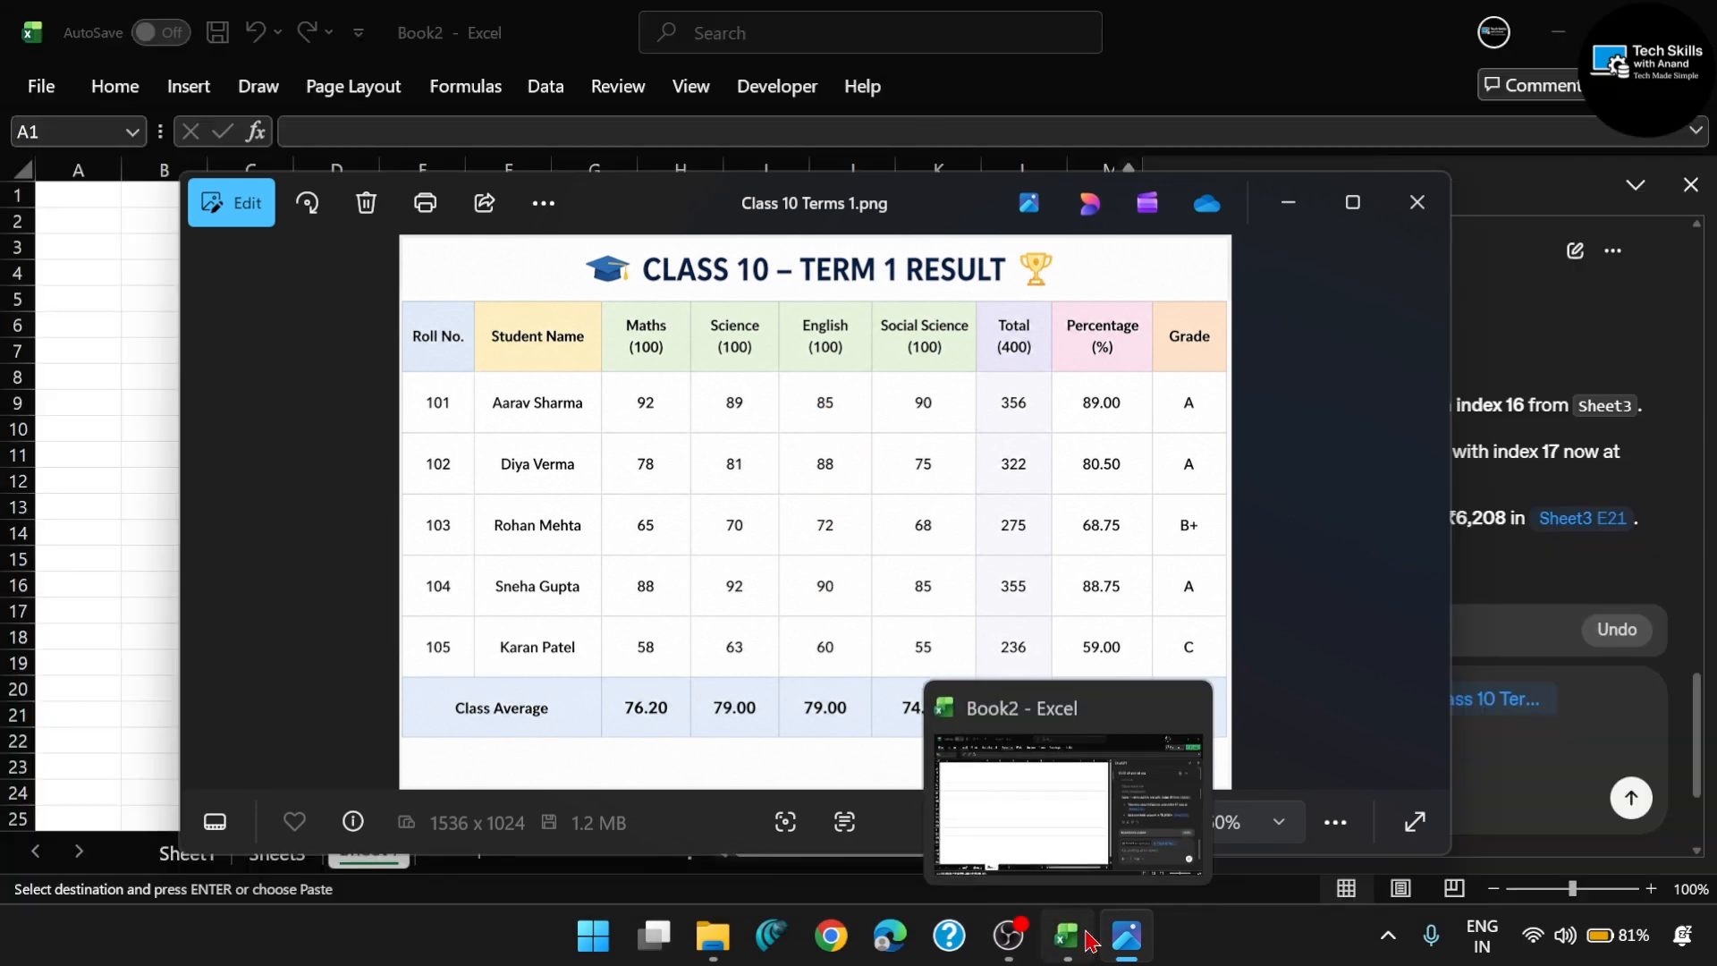
- Switch back to Book2 in Excel and ask ChatGPT about the attached image: "English mein highest marks kiska hai"
{"action": "left_click", "coordinate": [1067, 935]}
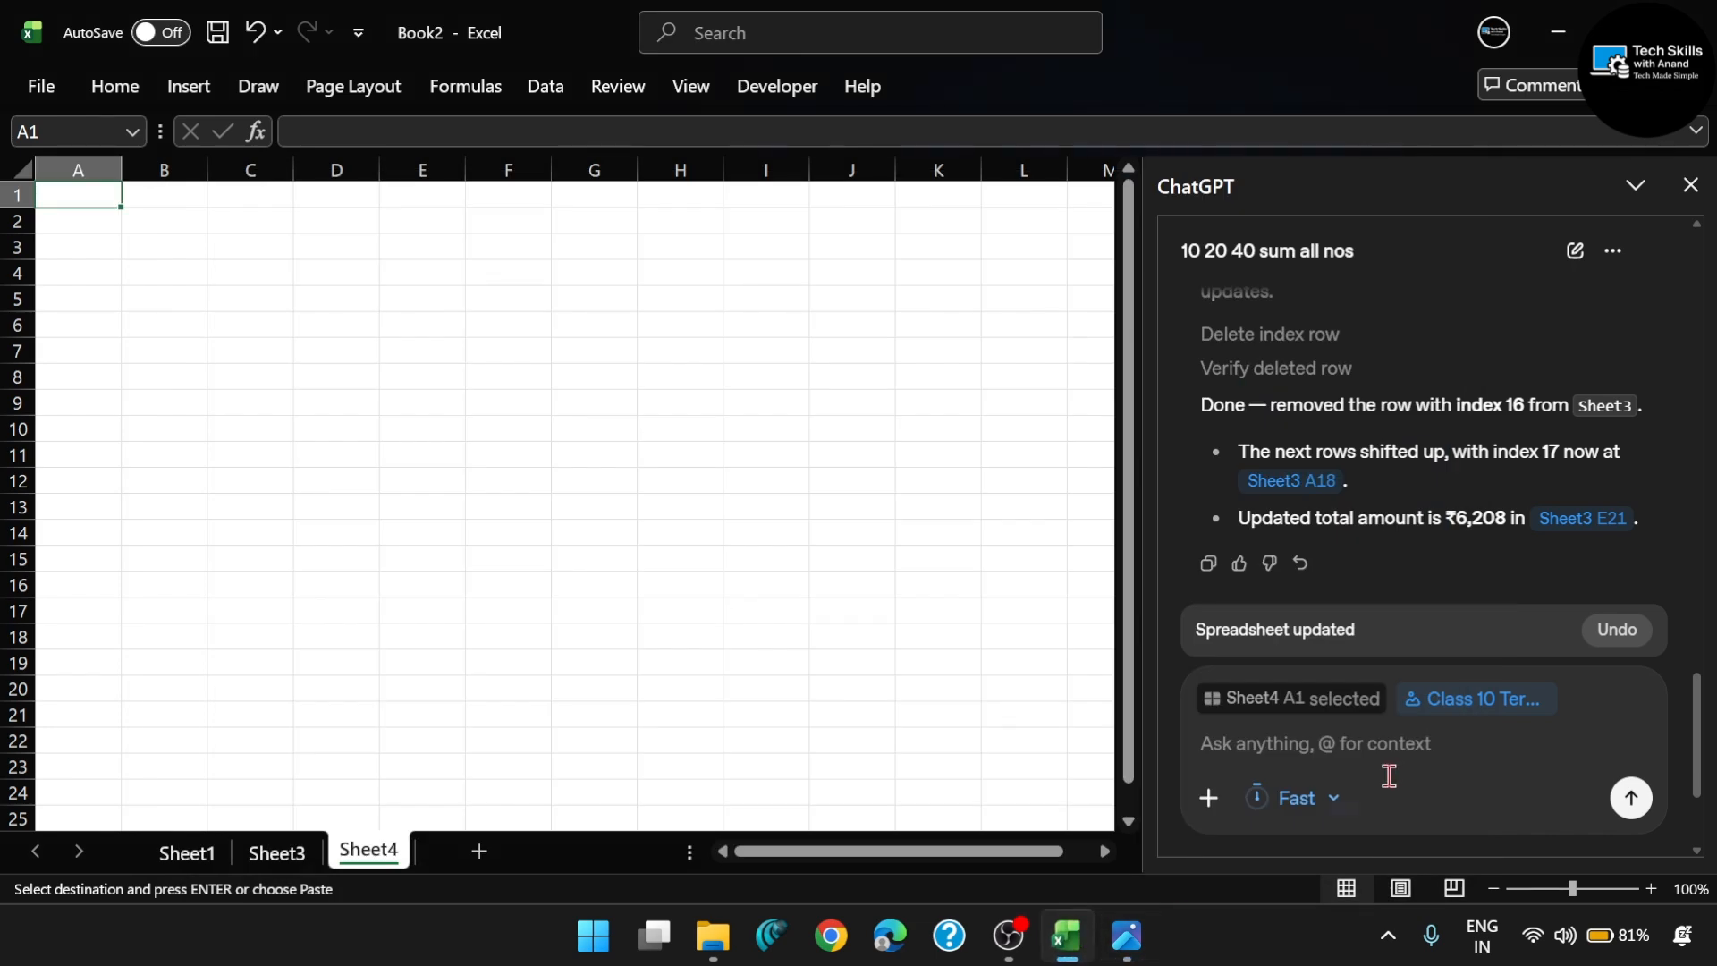
{"action": "left_click", "coordinate": [1309, 754]}
{"action": "type", "text": "E"}
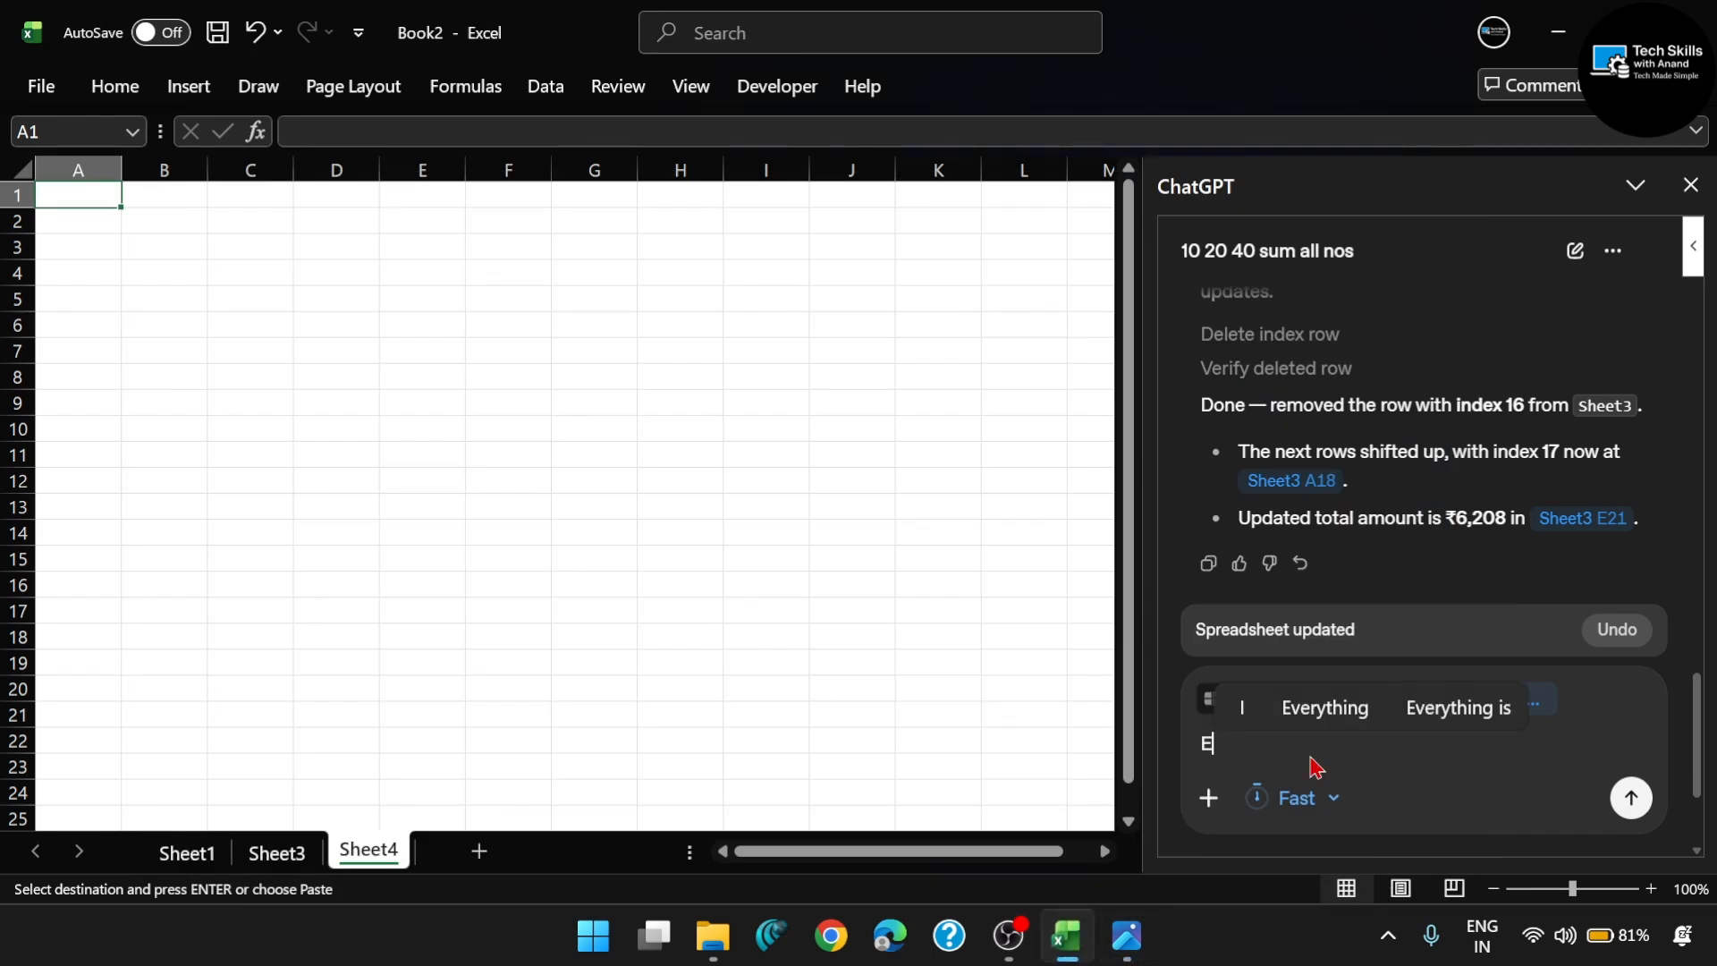
{"action": "type", "text": "nglish mein hi"}
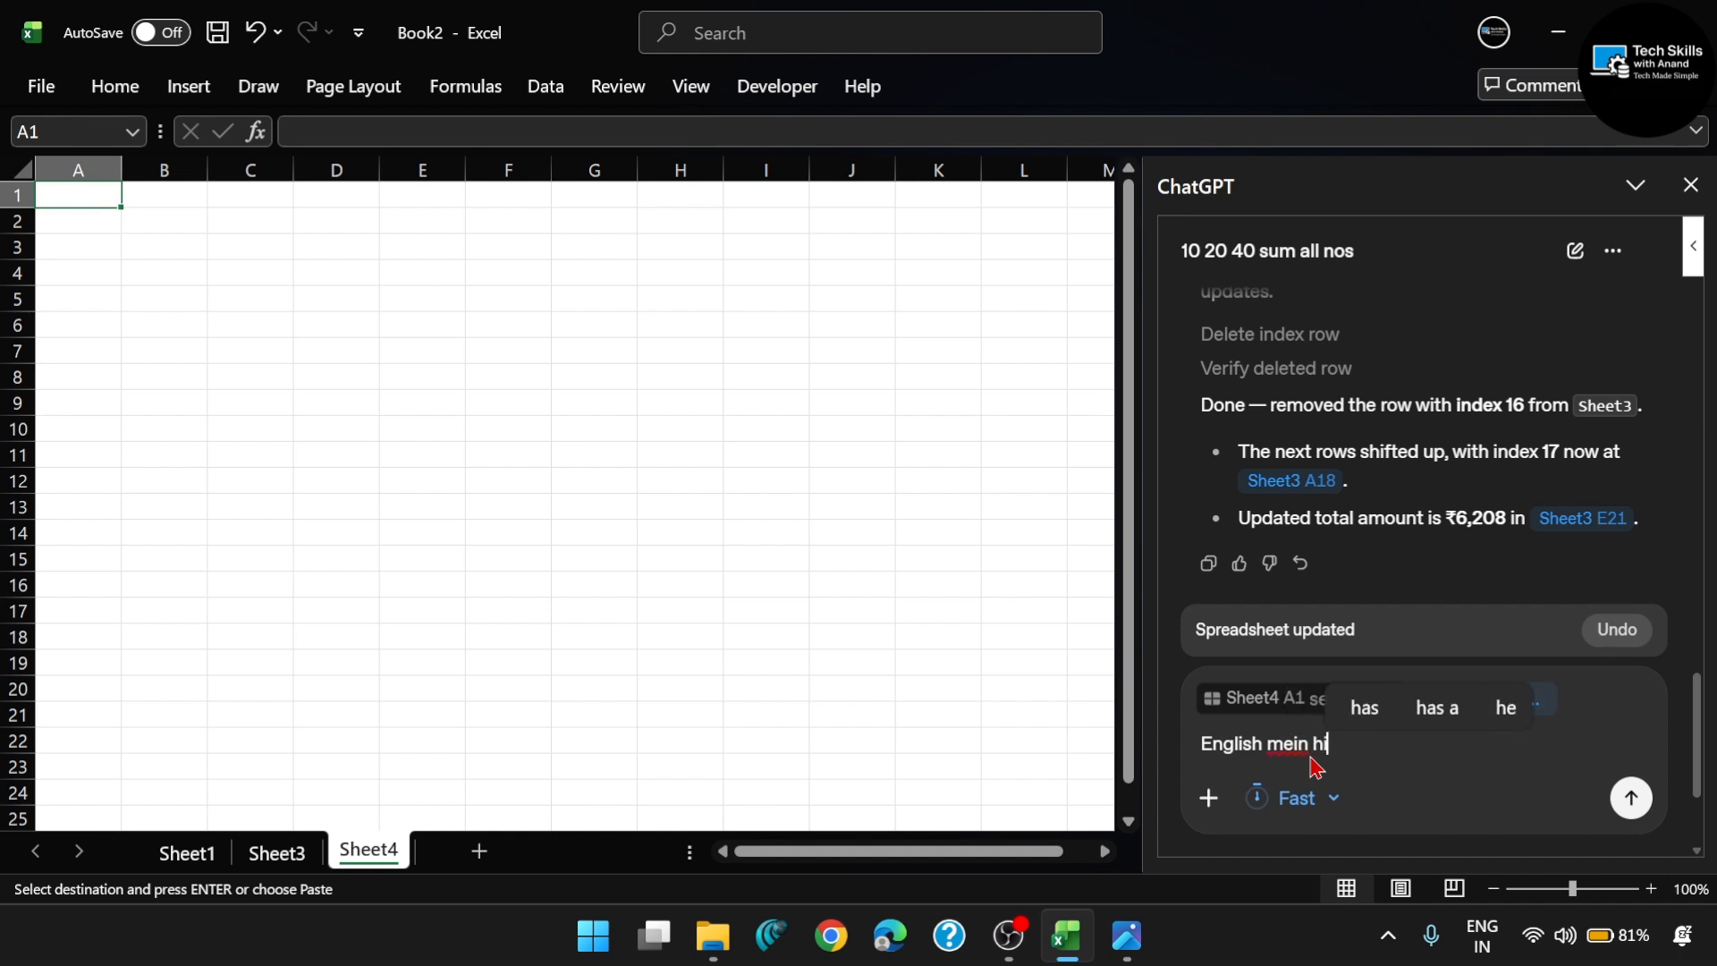
{"action": "type", "text": "ghest marks ki"}
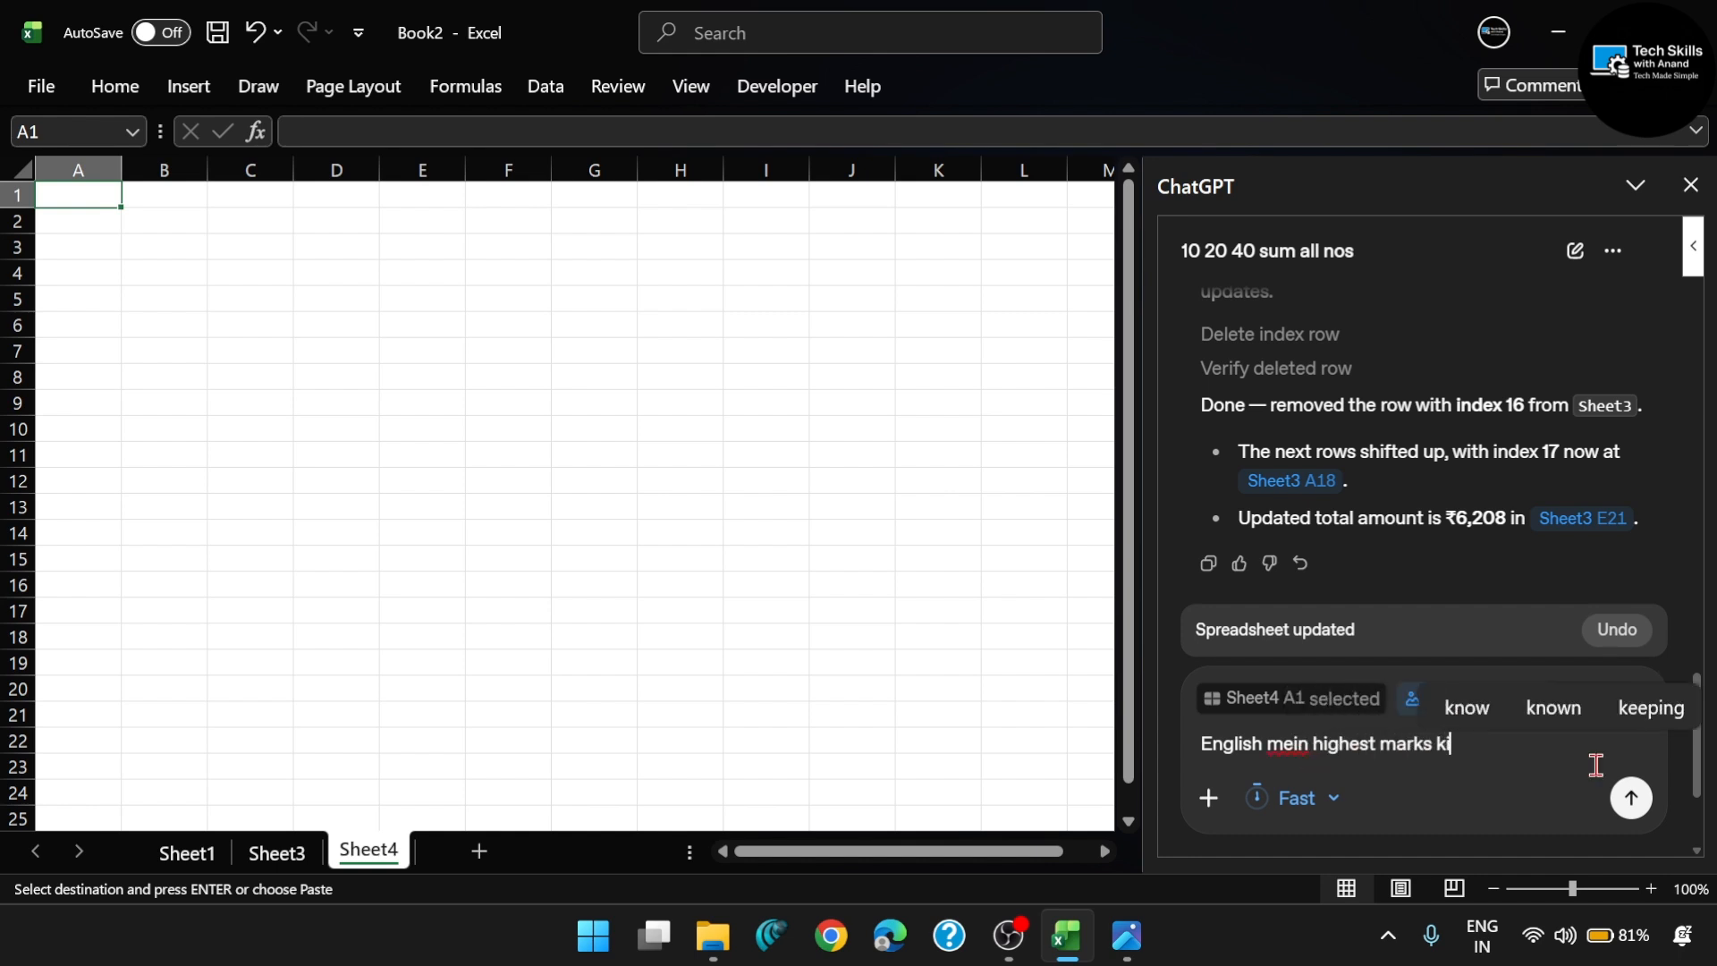
{"action": "type", "text": "ska hai"}
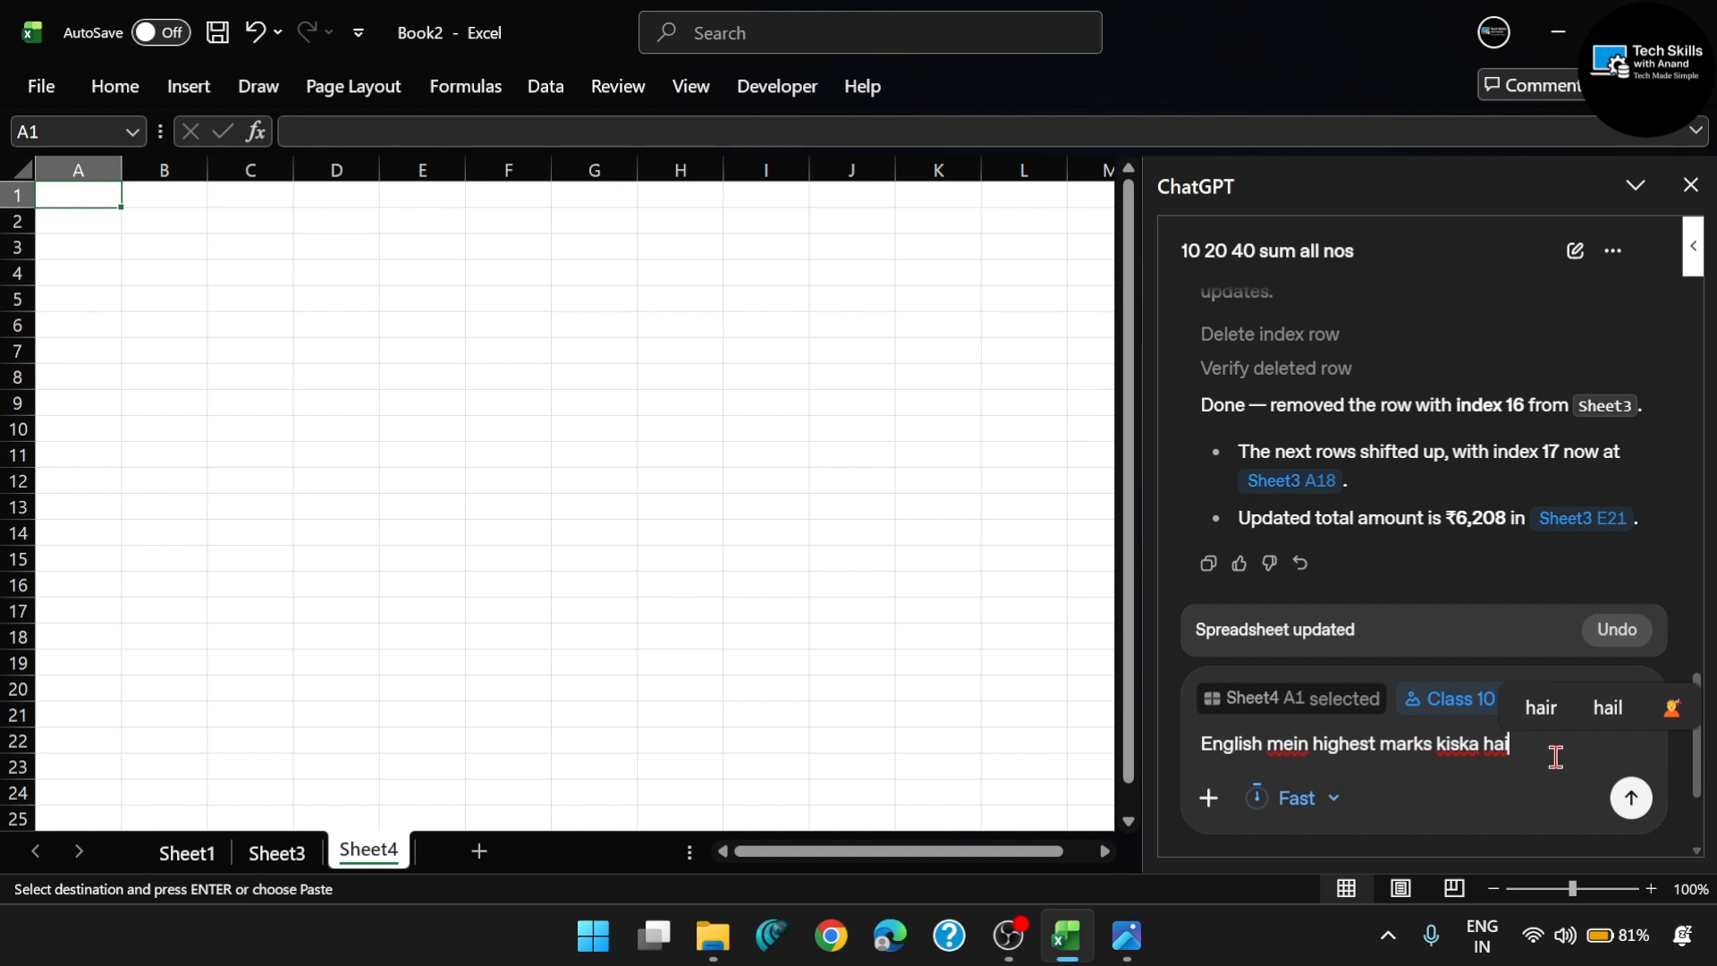
{"action": "key", "text": "Return"}
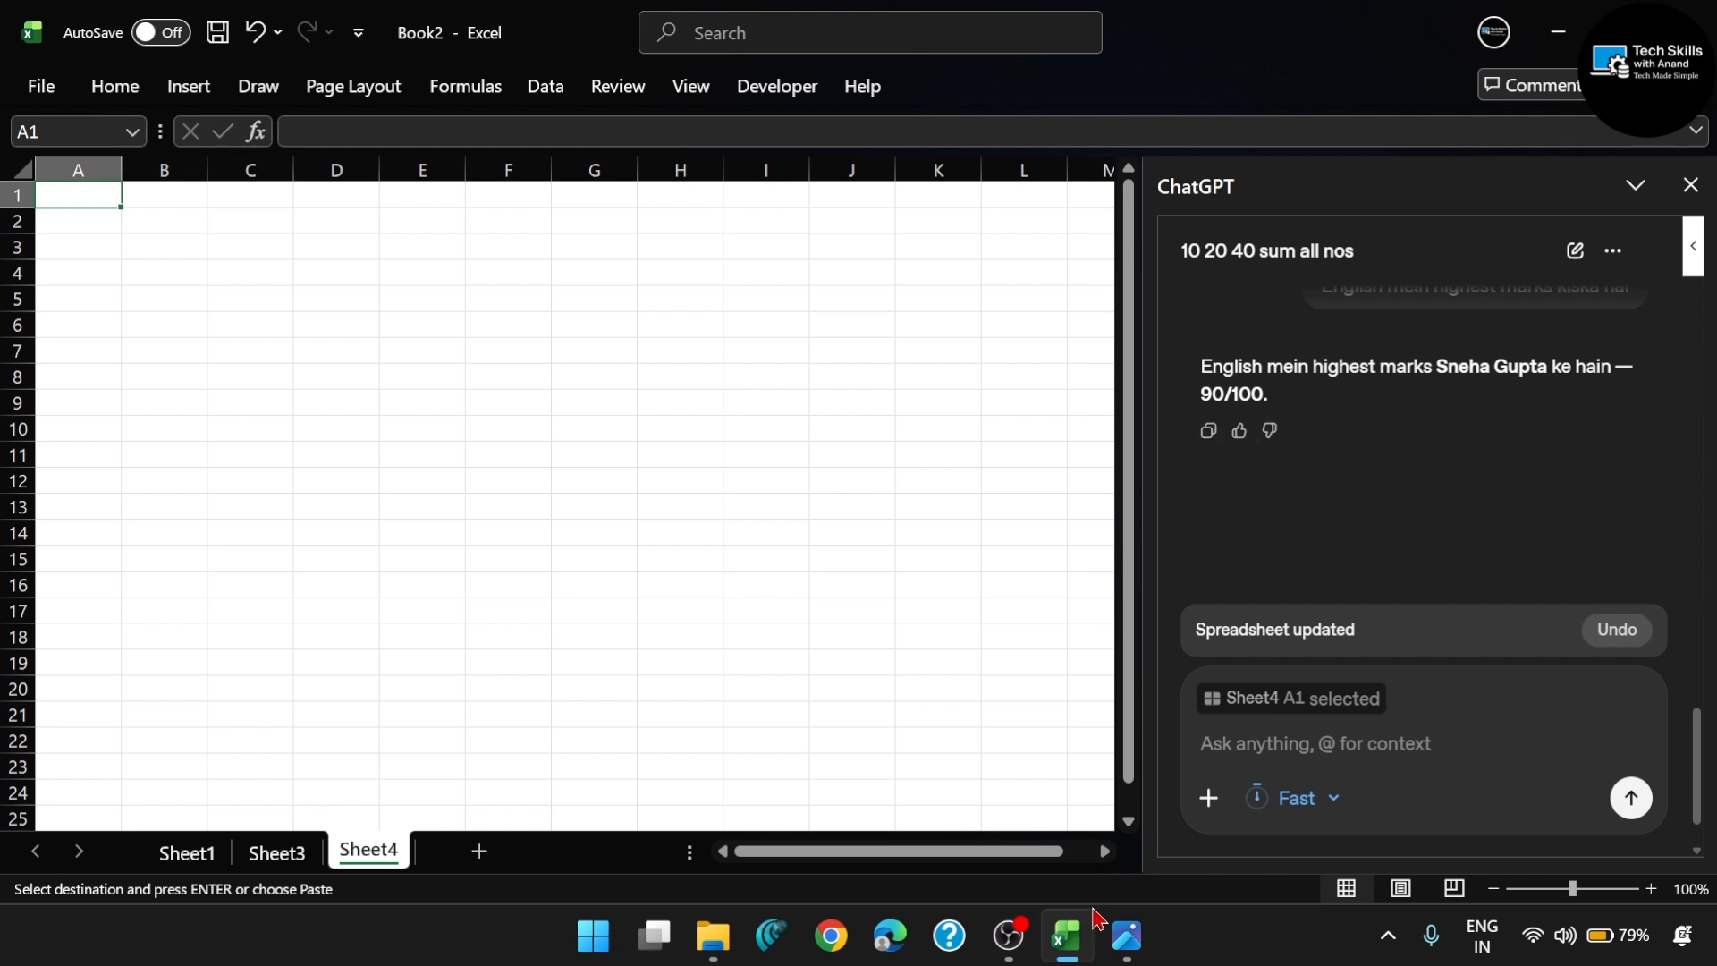
- Check ChatGPT's answer against the English column in the Class 10 Terms 1.png image, and return to Excel
{"action": "mouse_move", "coordinate": [1066, 955]}
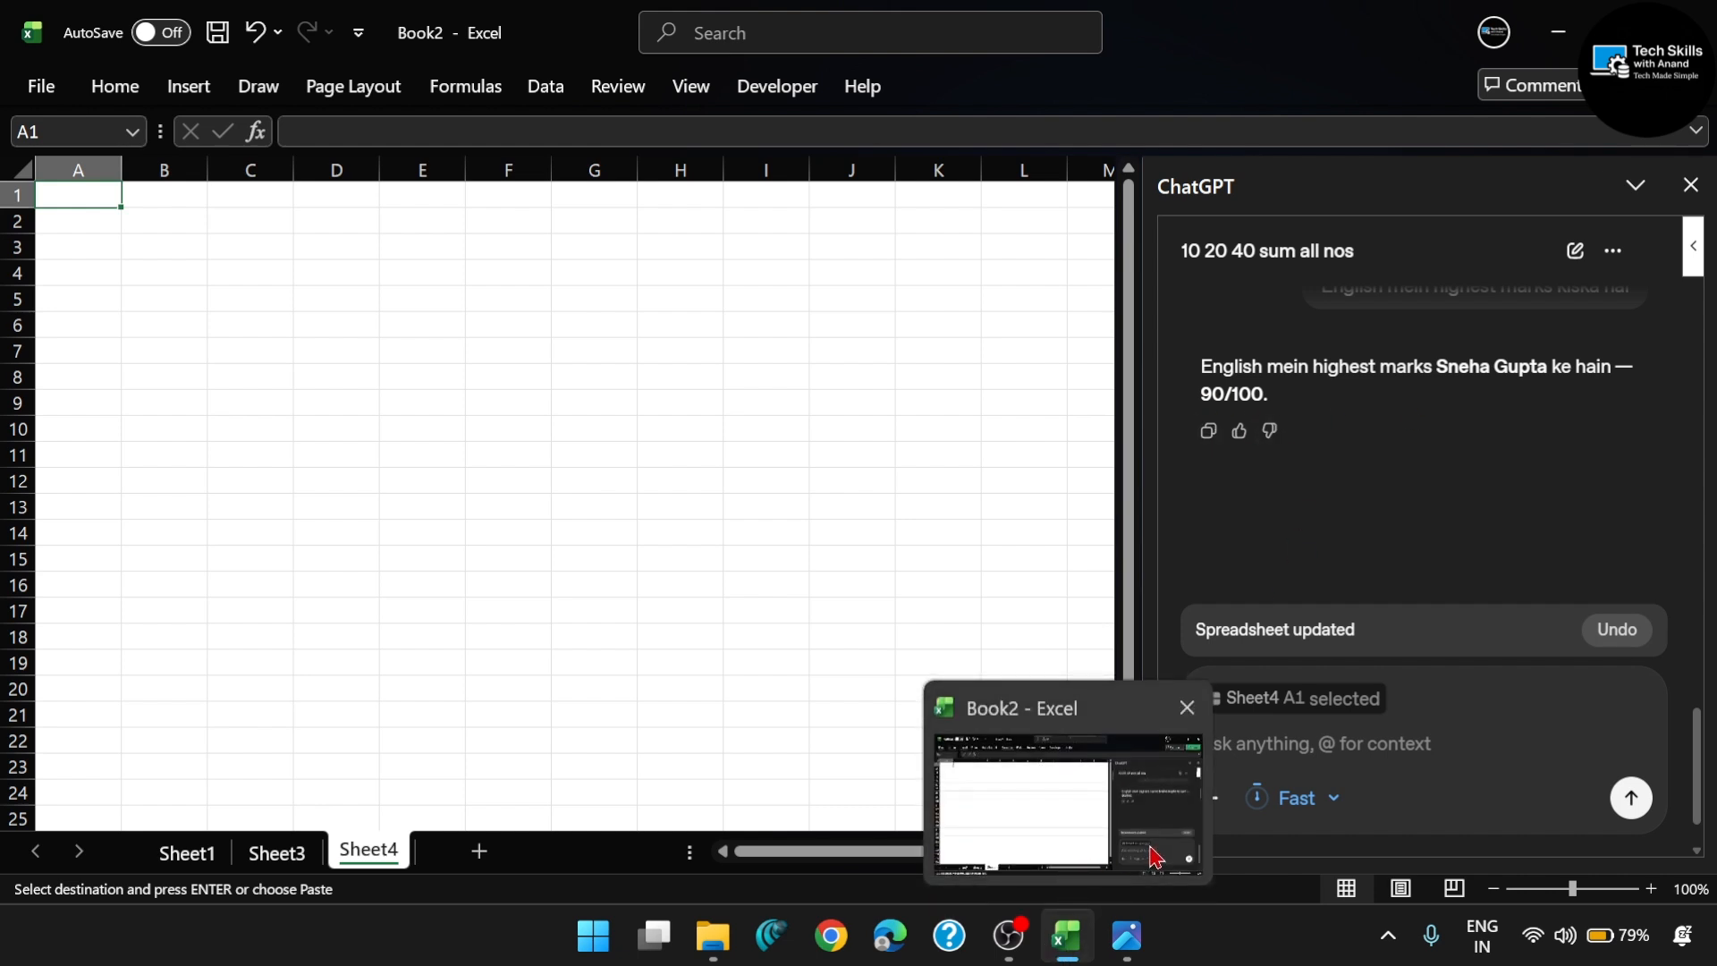
{"action": "left_click", "coordinate": [1127, 935]}
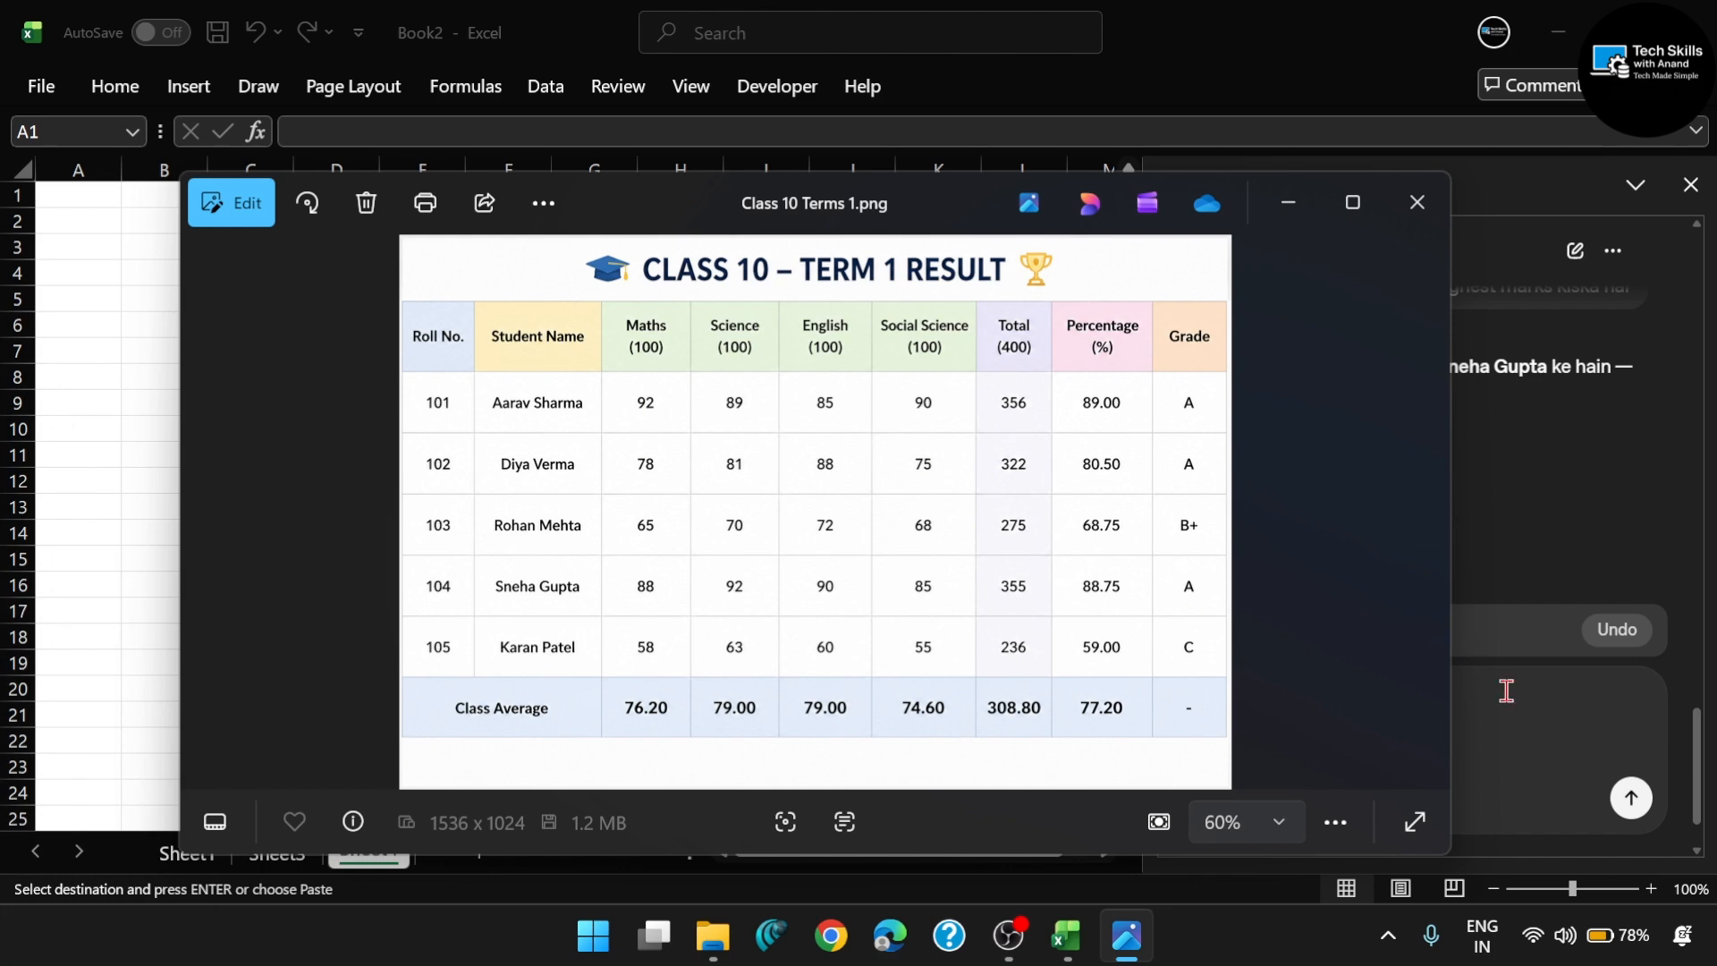
{"action": "key", "text": "alt+Tab"}
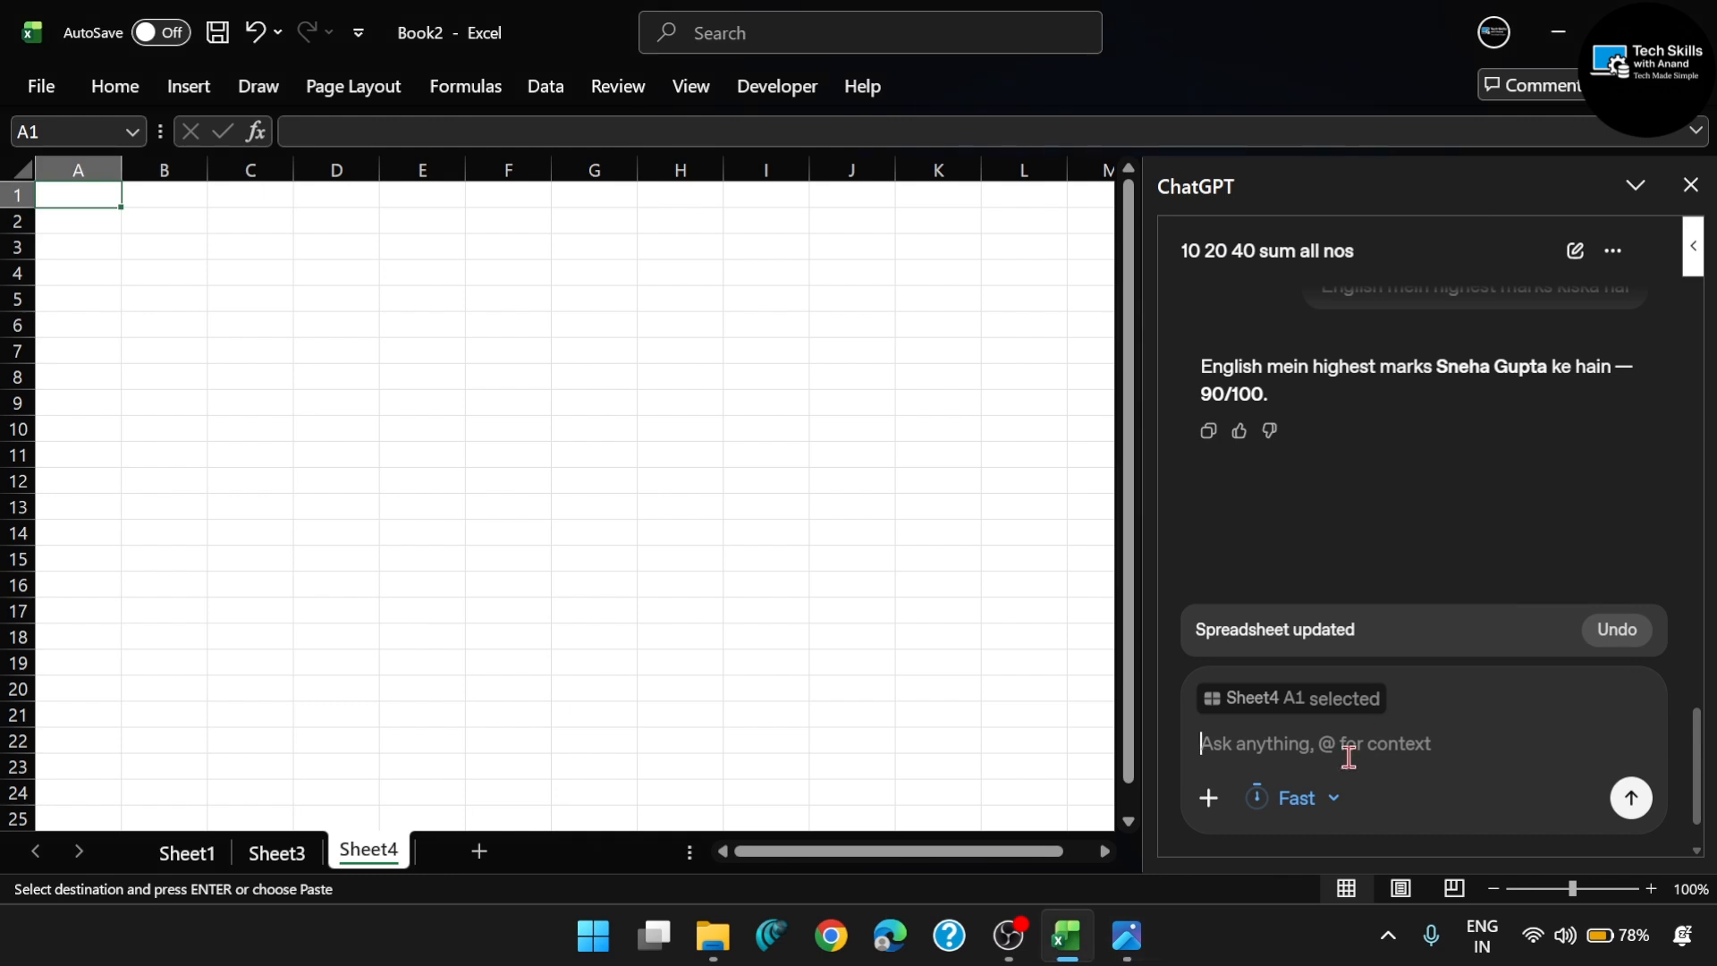
- Ask ChatGPT to "create performance chart" from the attached Class 10 Term 1 result data
{"action": "type", "text": "create "}
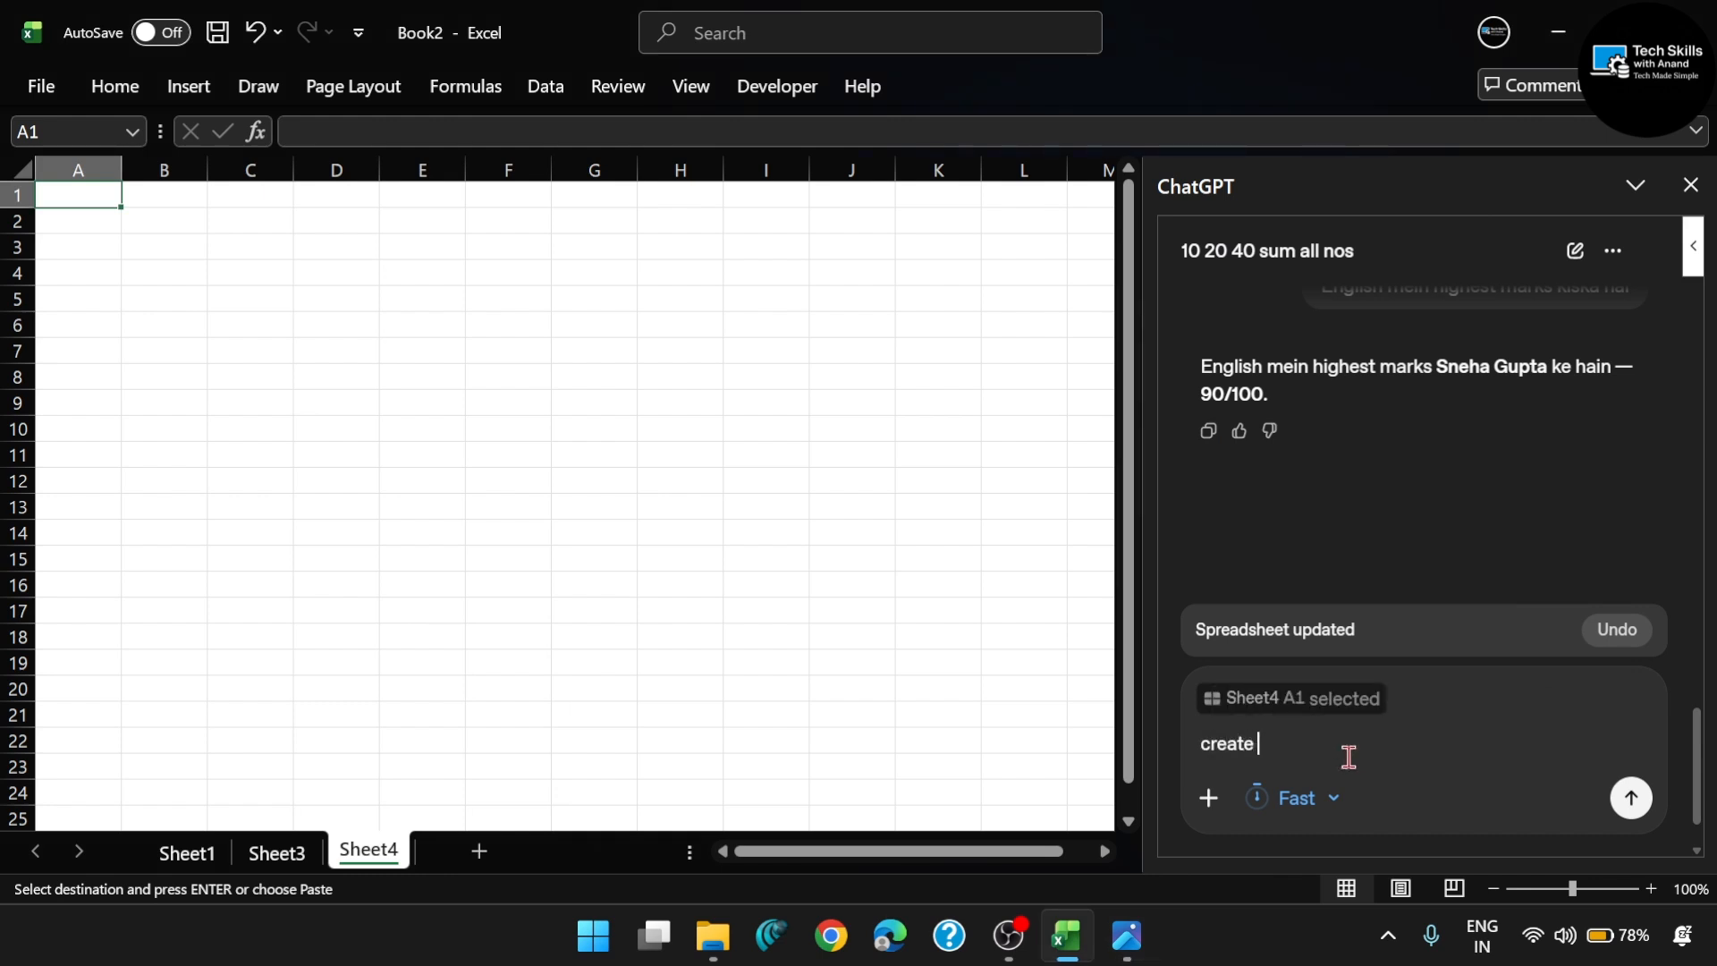
{"action": "type", "text": "per"}
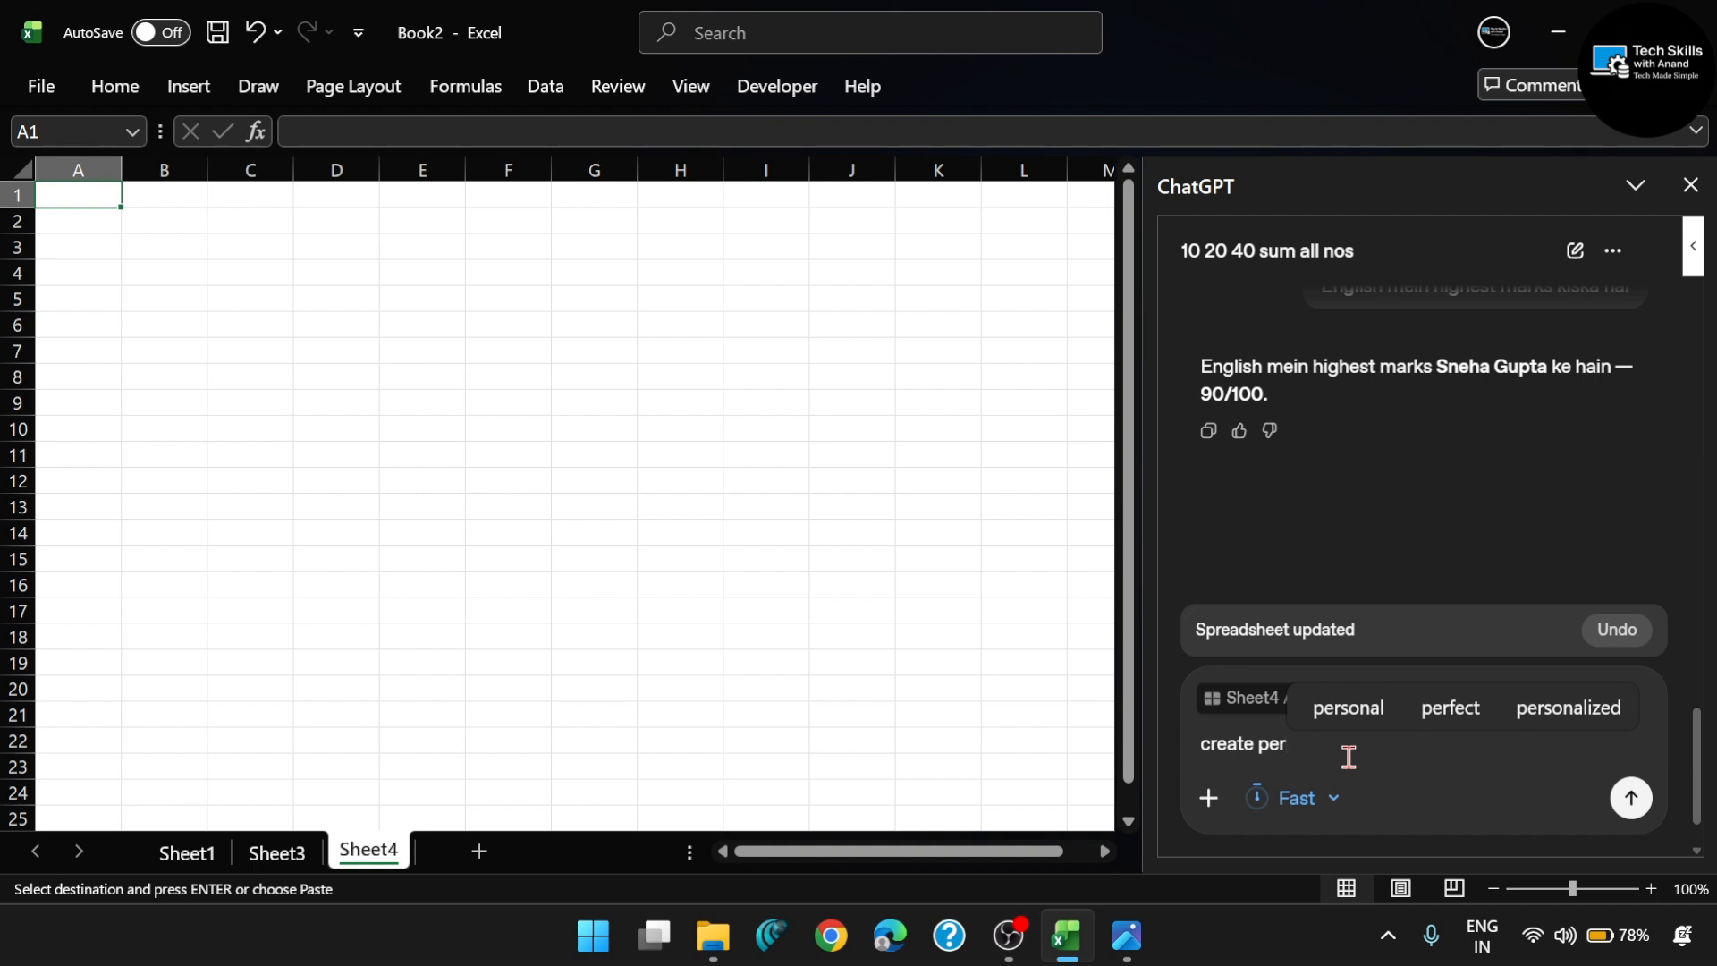
{"action": "type", "text": "form"}
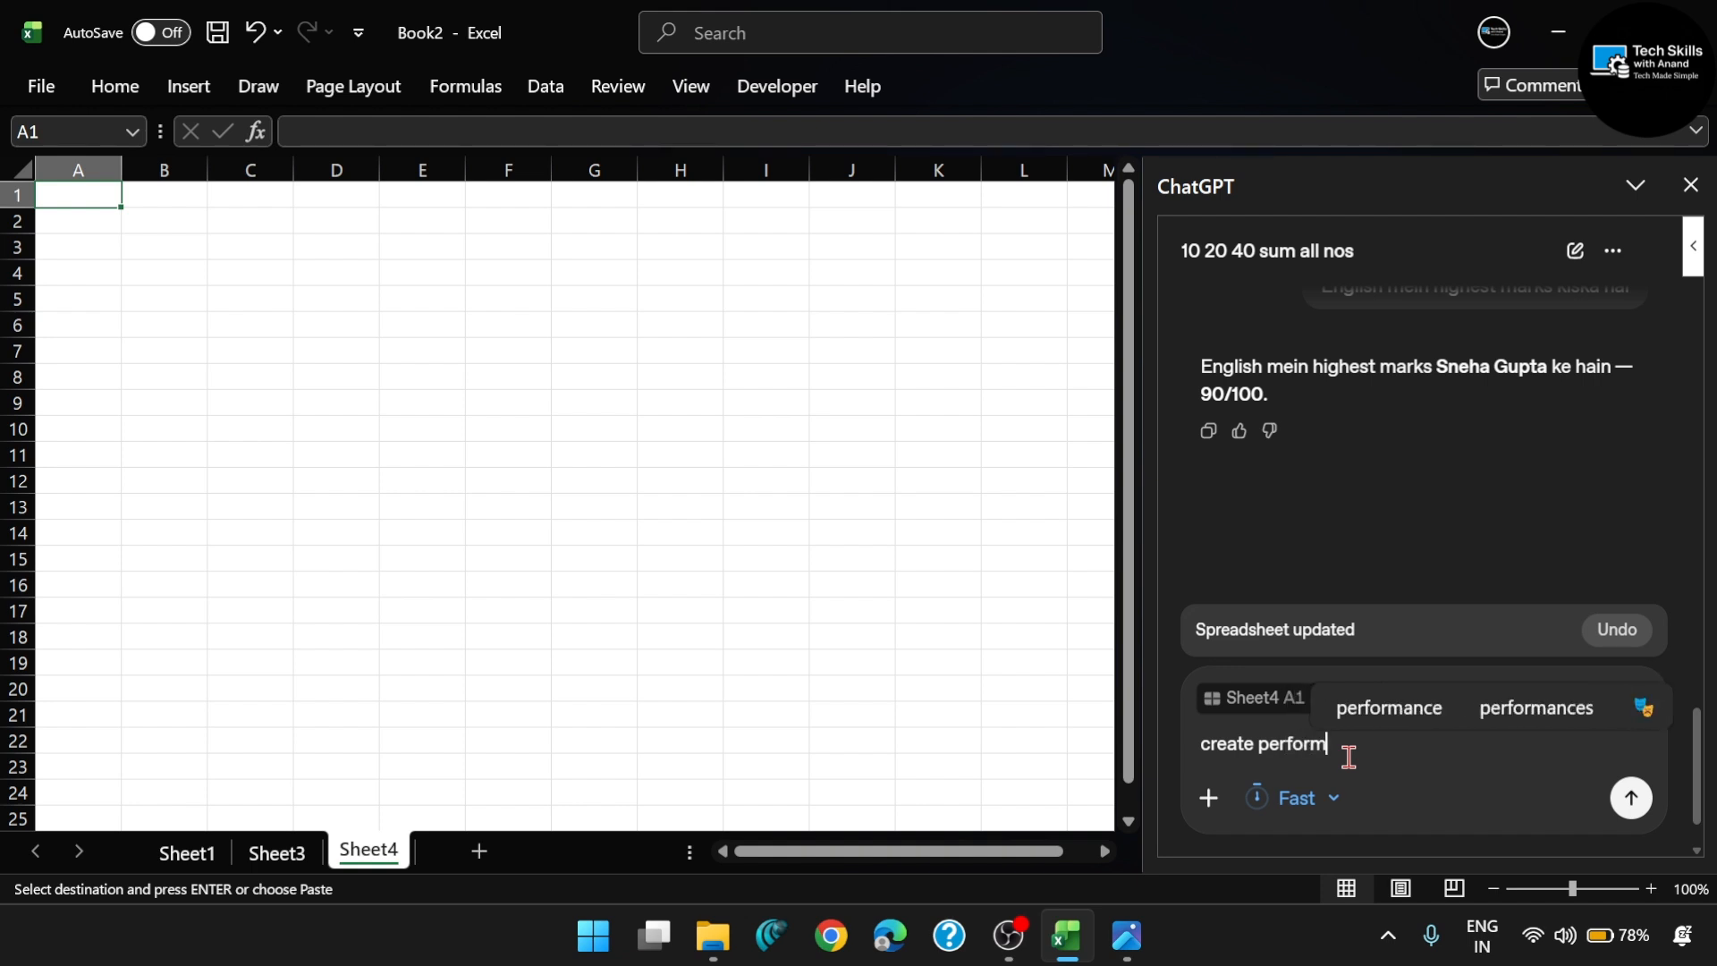
{"action": "left_click", "coordinate": [1420, 709]}
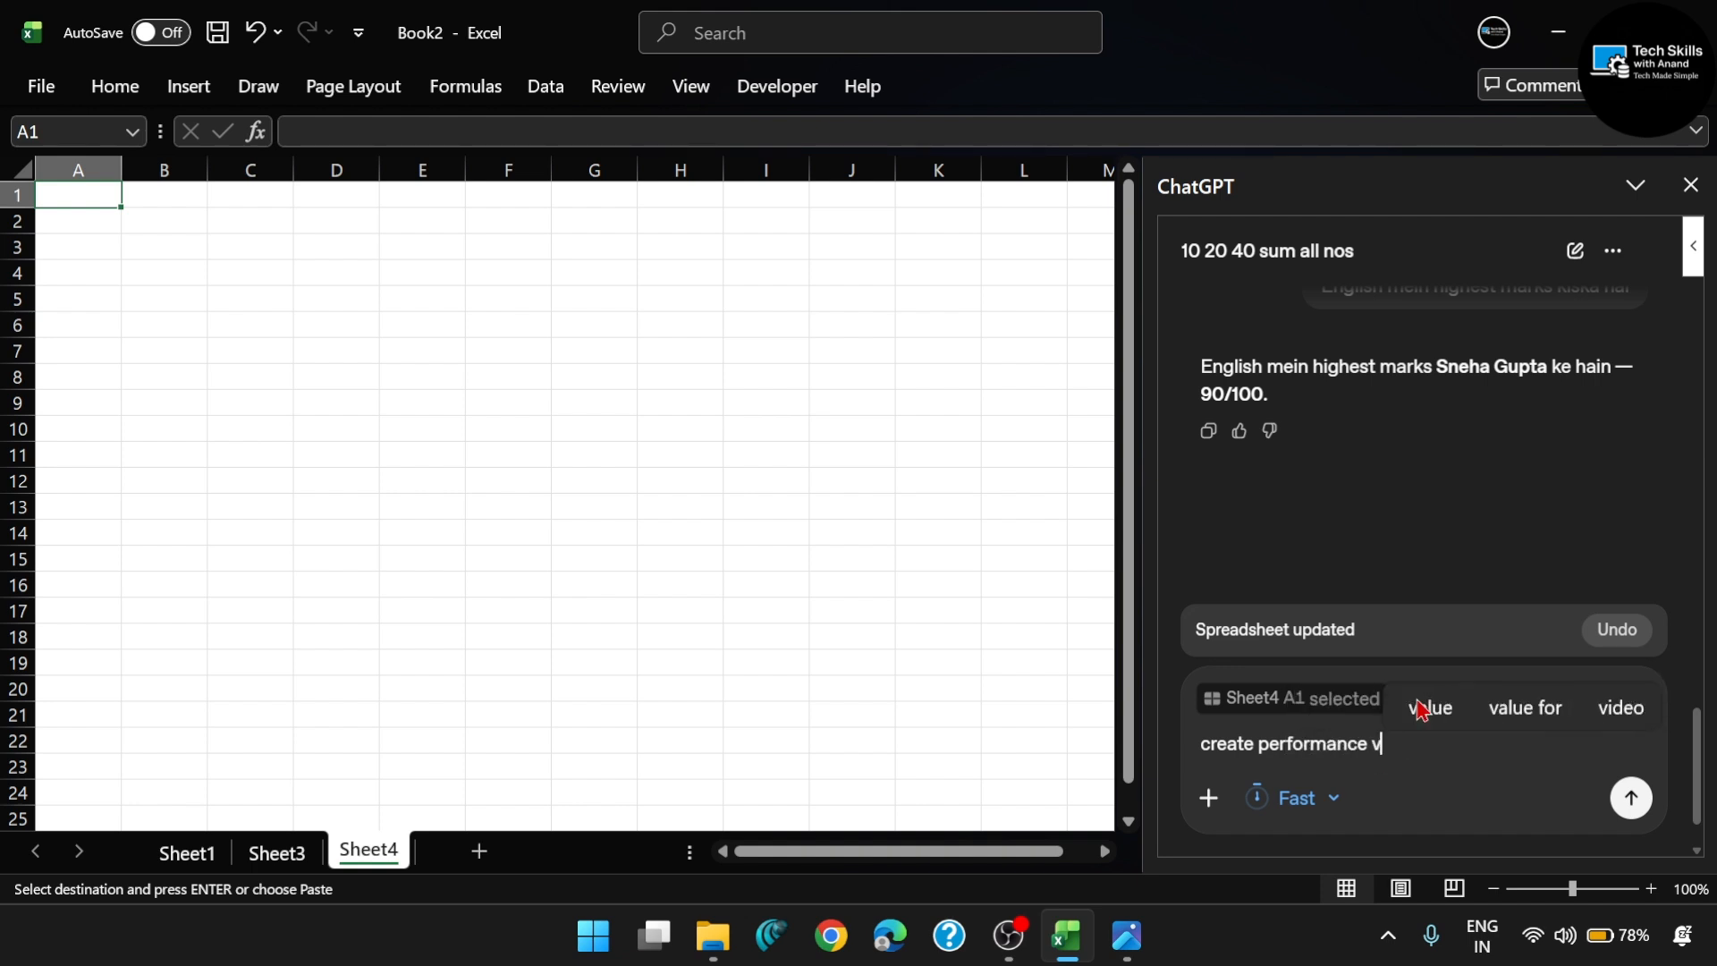
{"action": "type", "text": "chart"}
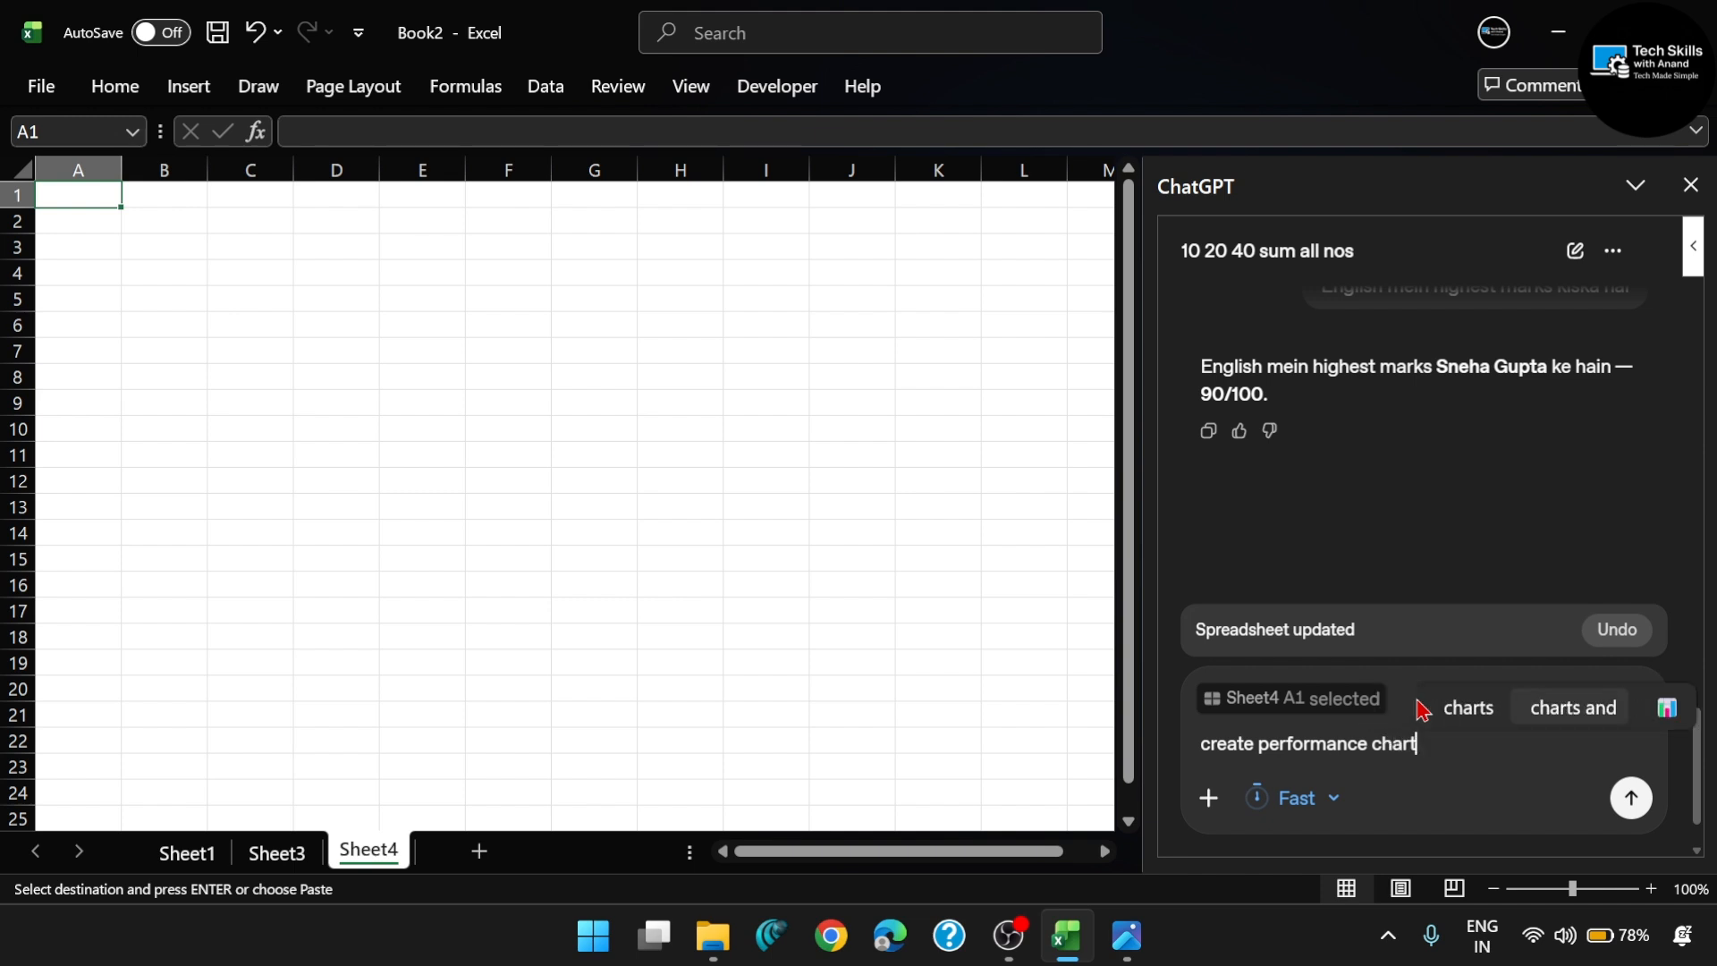
{"action": "key", "text": "Return"}
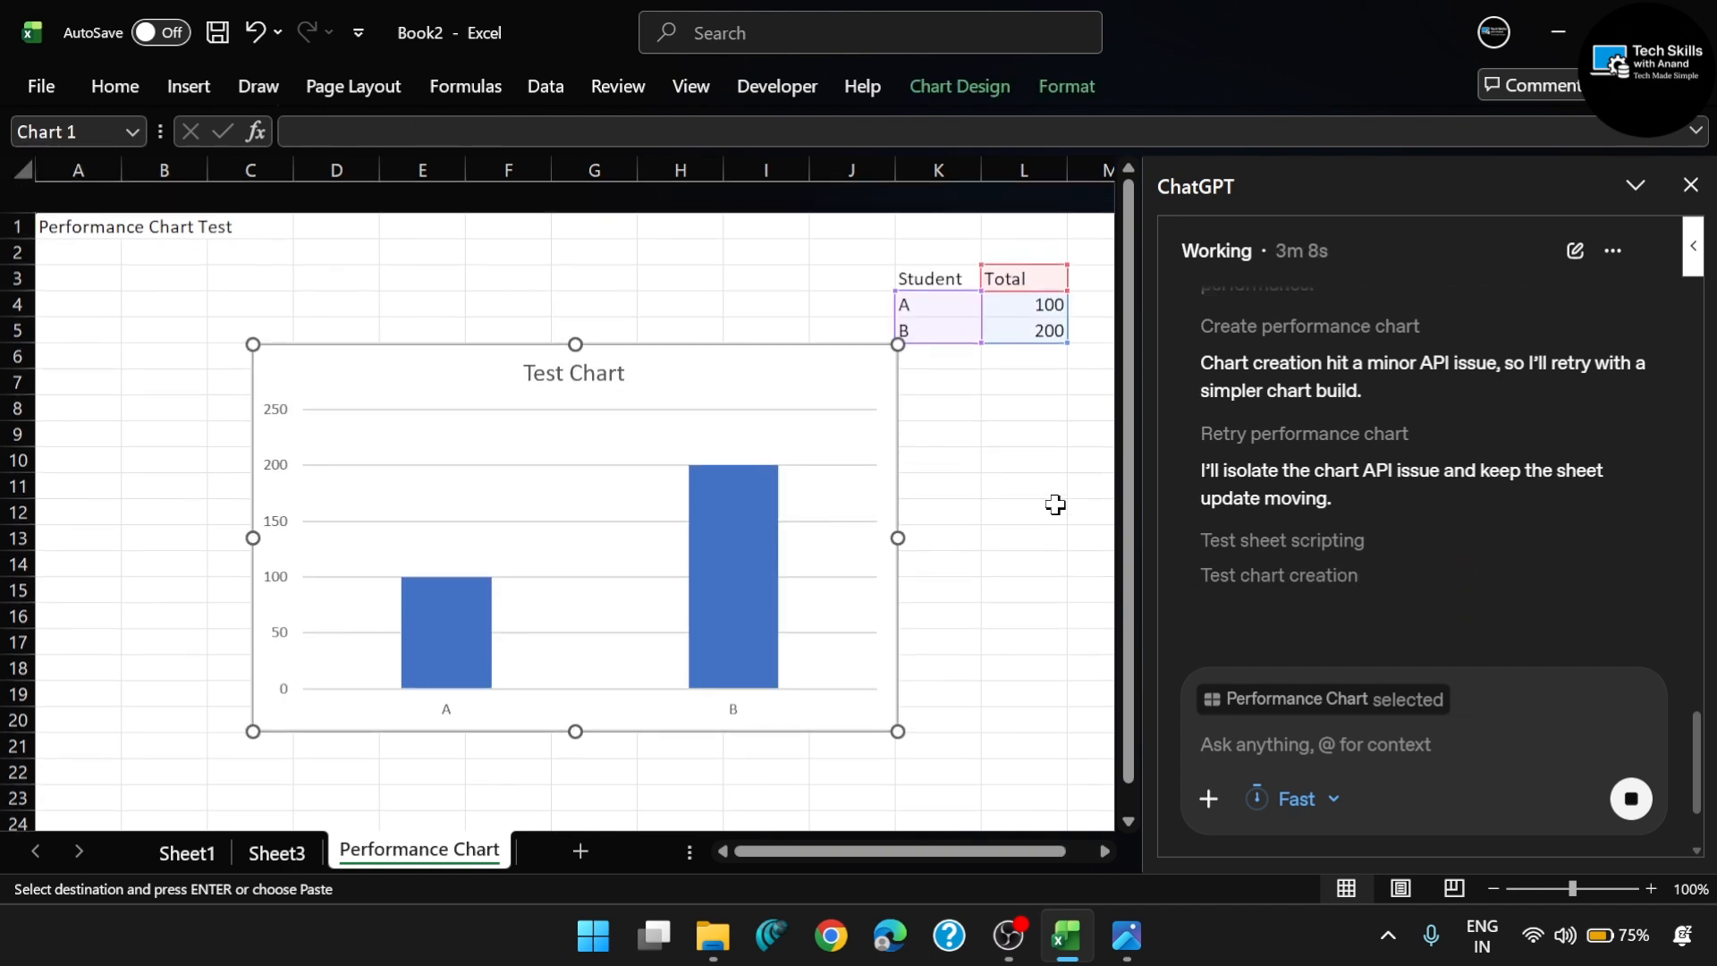
- Follow ChatGPT's progress log and the interim charts on the Performance Chart sheet while it works on the request
{"action": "scroll", "coordinate": [1055, 505], "scroll_direction": "down", "scroll_amount": 1}
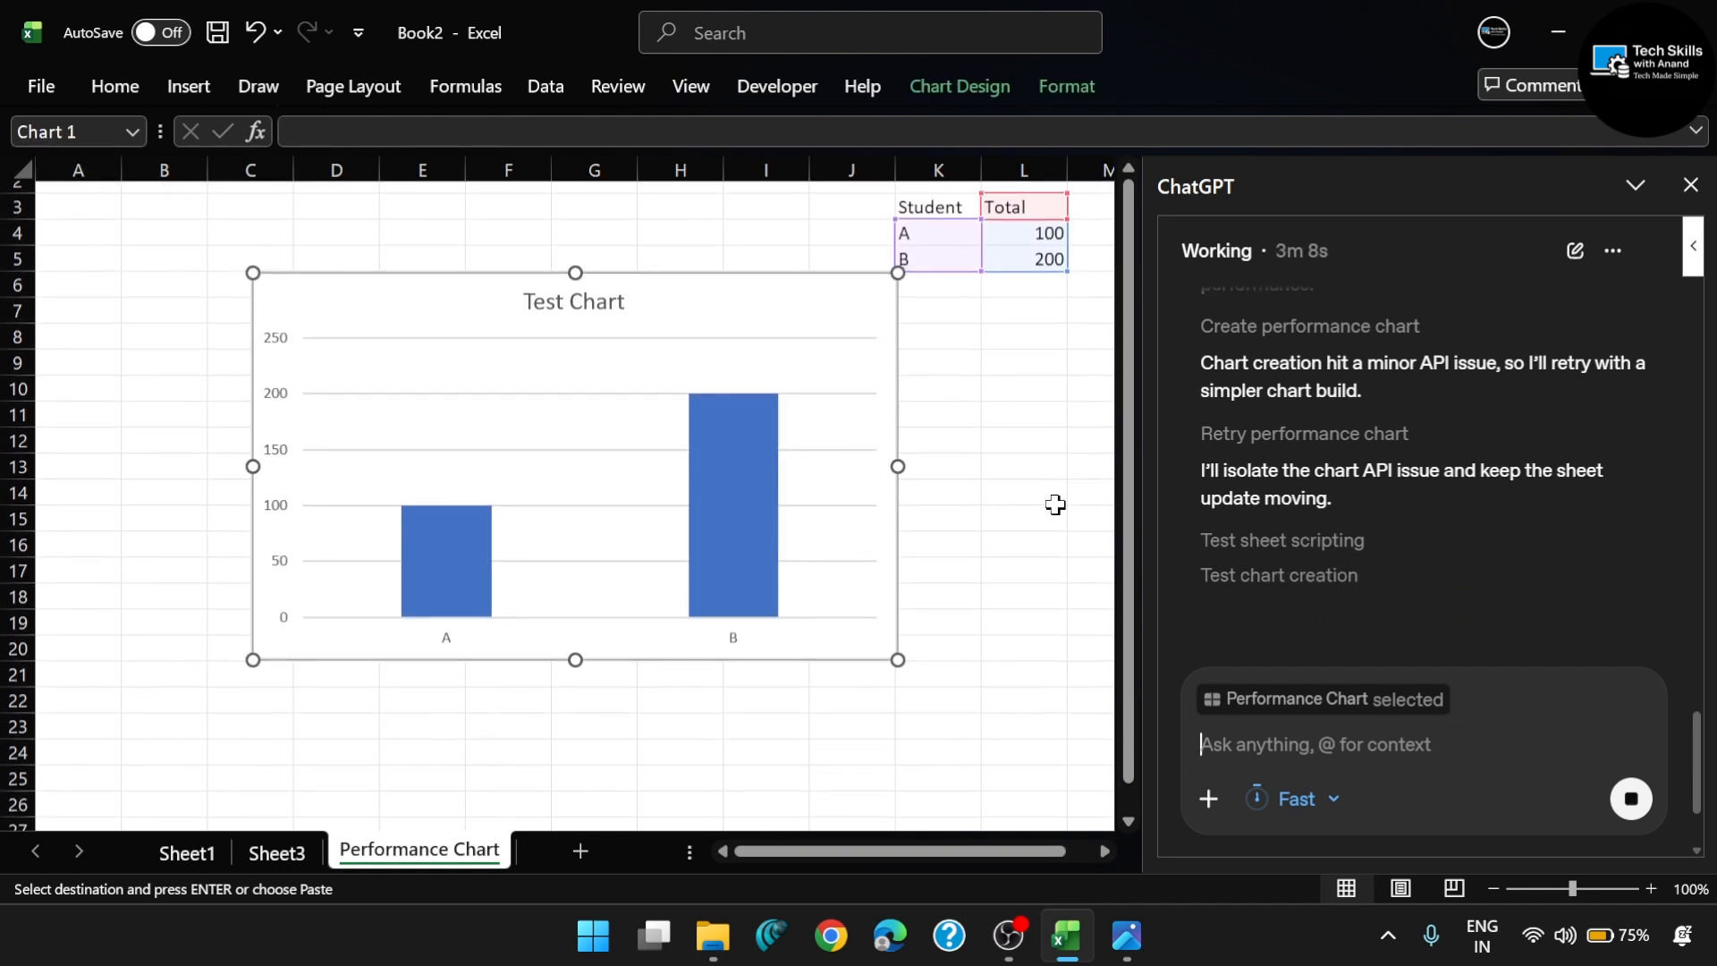
{"action": "scroll", "coordinate": [898, 464], "scroll_direction": "up", "scroll_amount": 1}
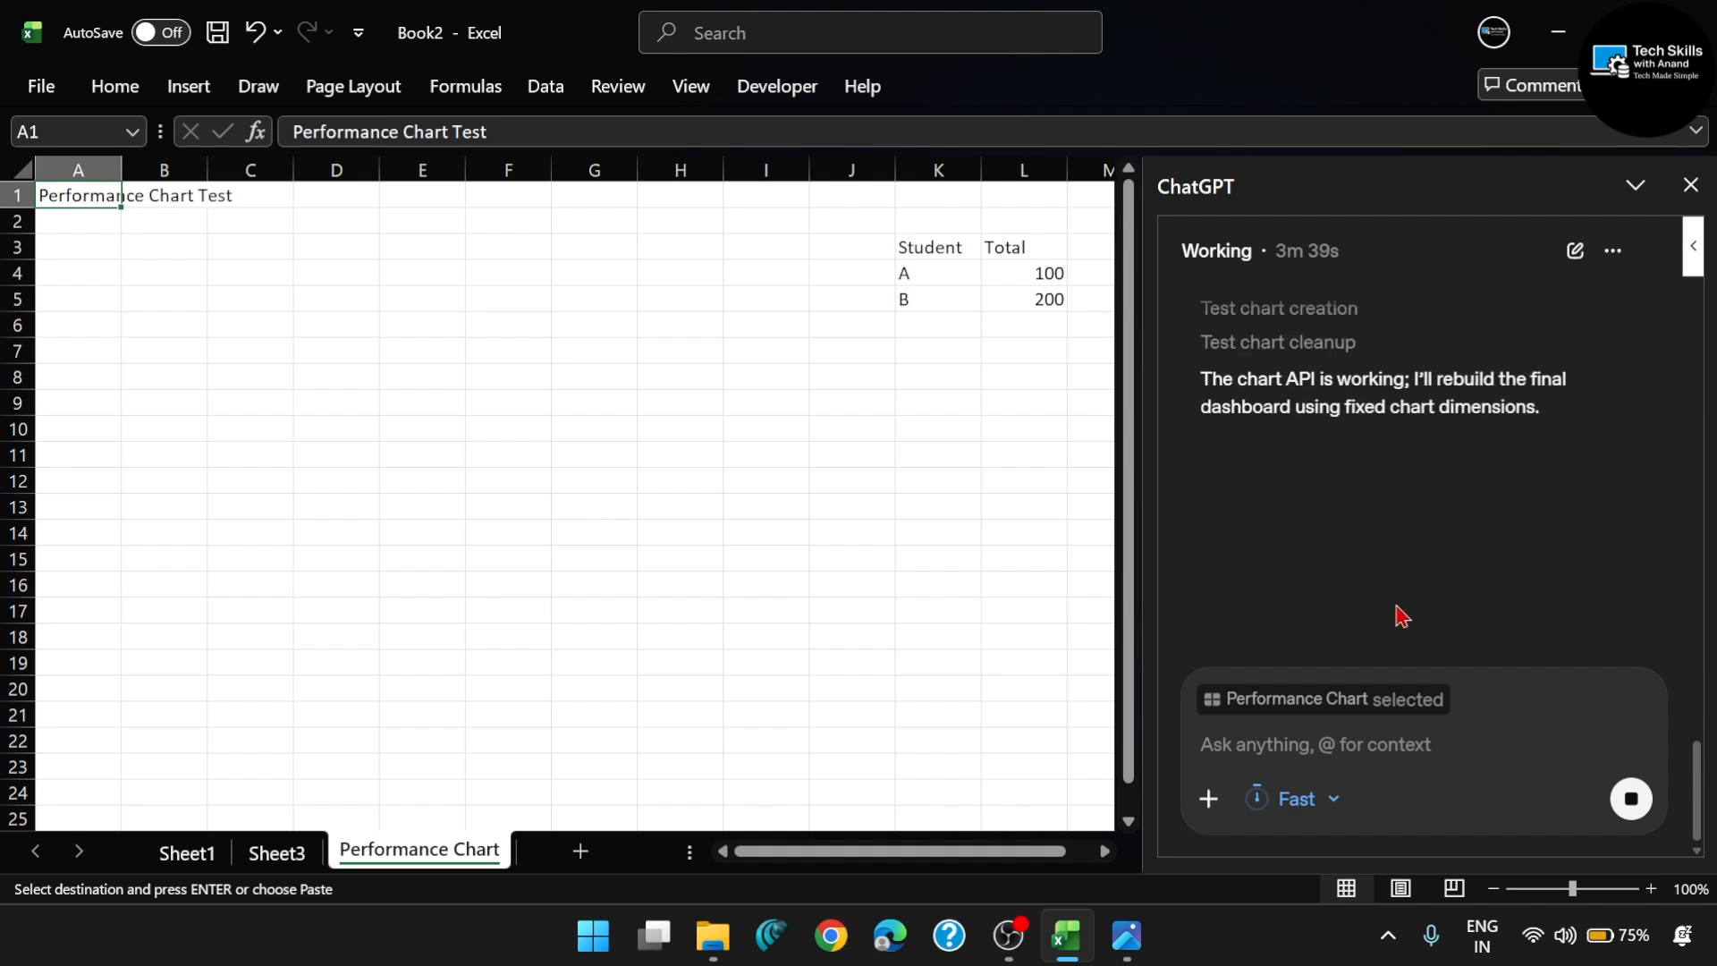
{"action": "triple_click", "coordinate": [1370, 340]}
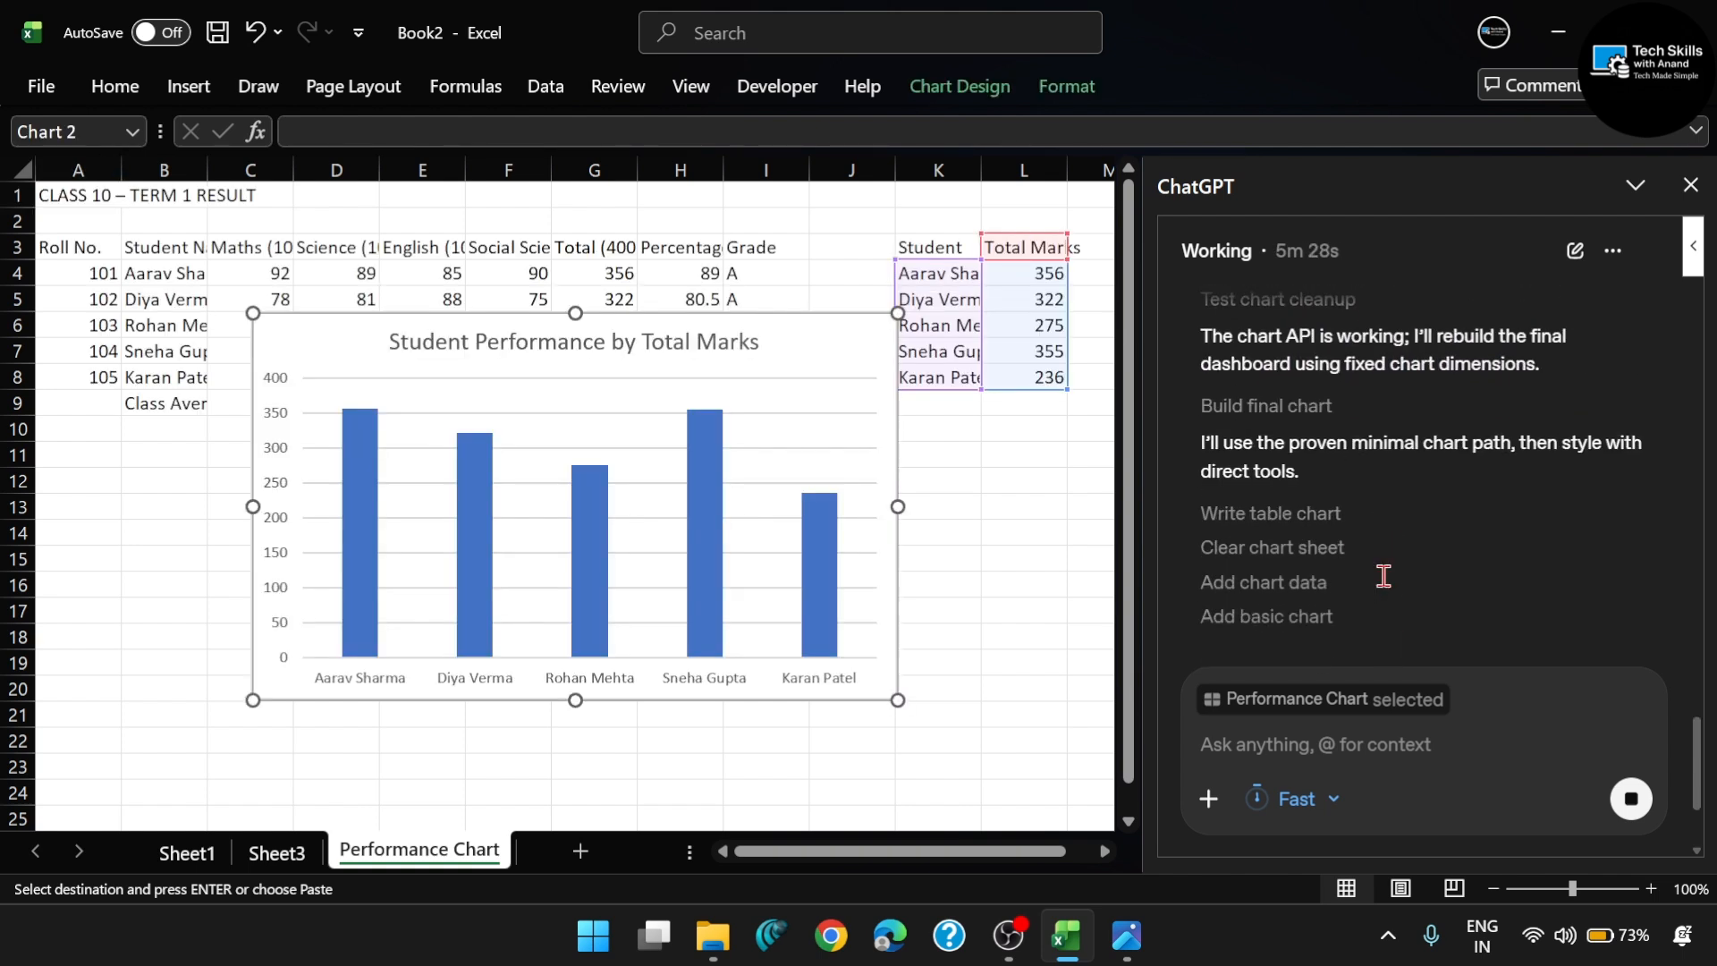
{"action": "scroll", "coordinate": [1384, 576], "scroll_direction": "up", "scroll_amount": 5}
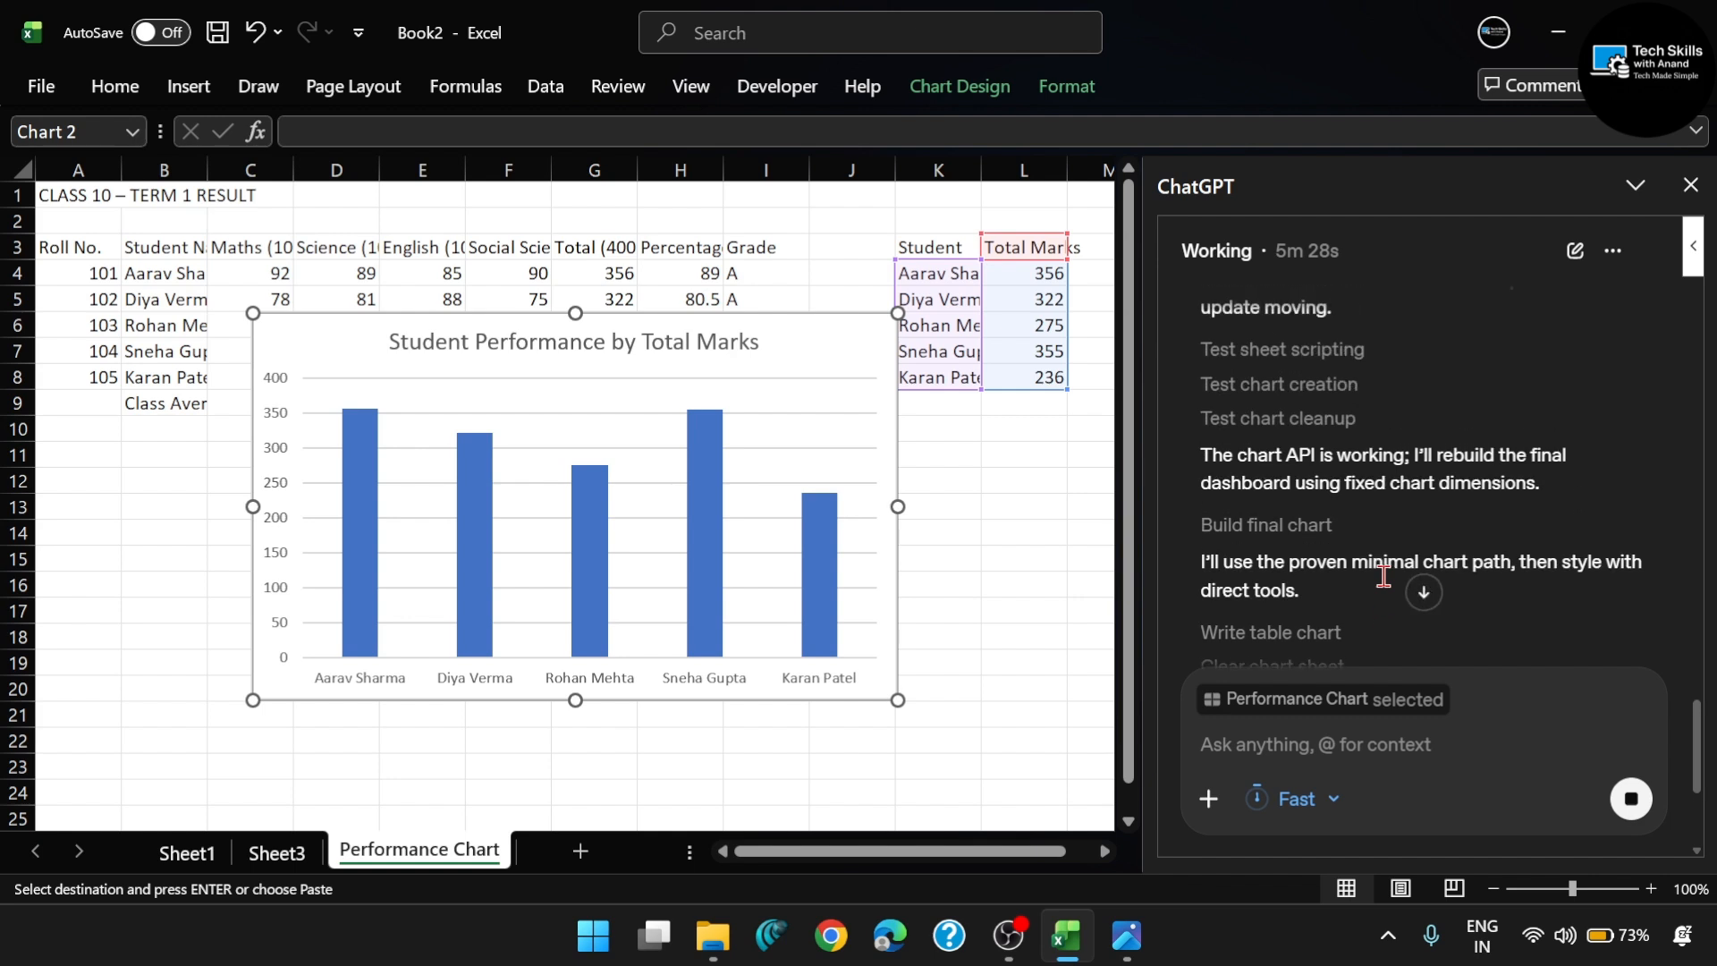
{"action": "scroll", "coordinate": [1343, 487], "scroll_direction": "down", "scroll_amount": 8}
{"action": "scroll", "coordinate": [1343, 487], "scroll_direction": "down", "scroll_amount": 1}
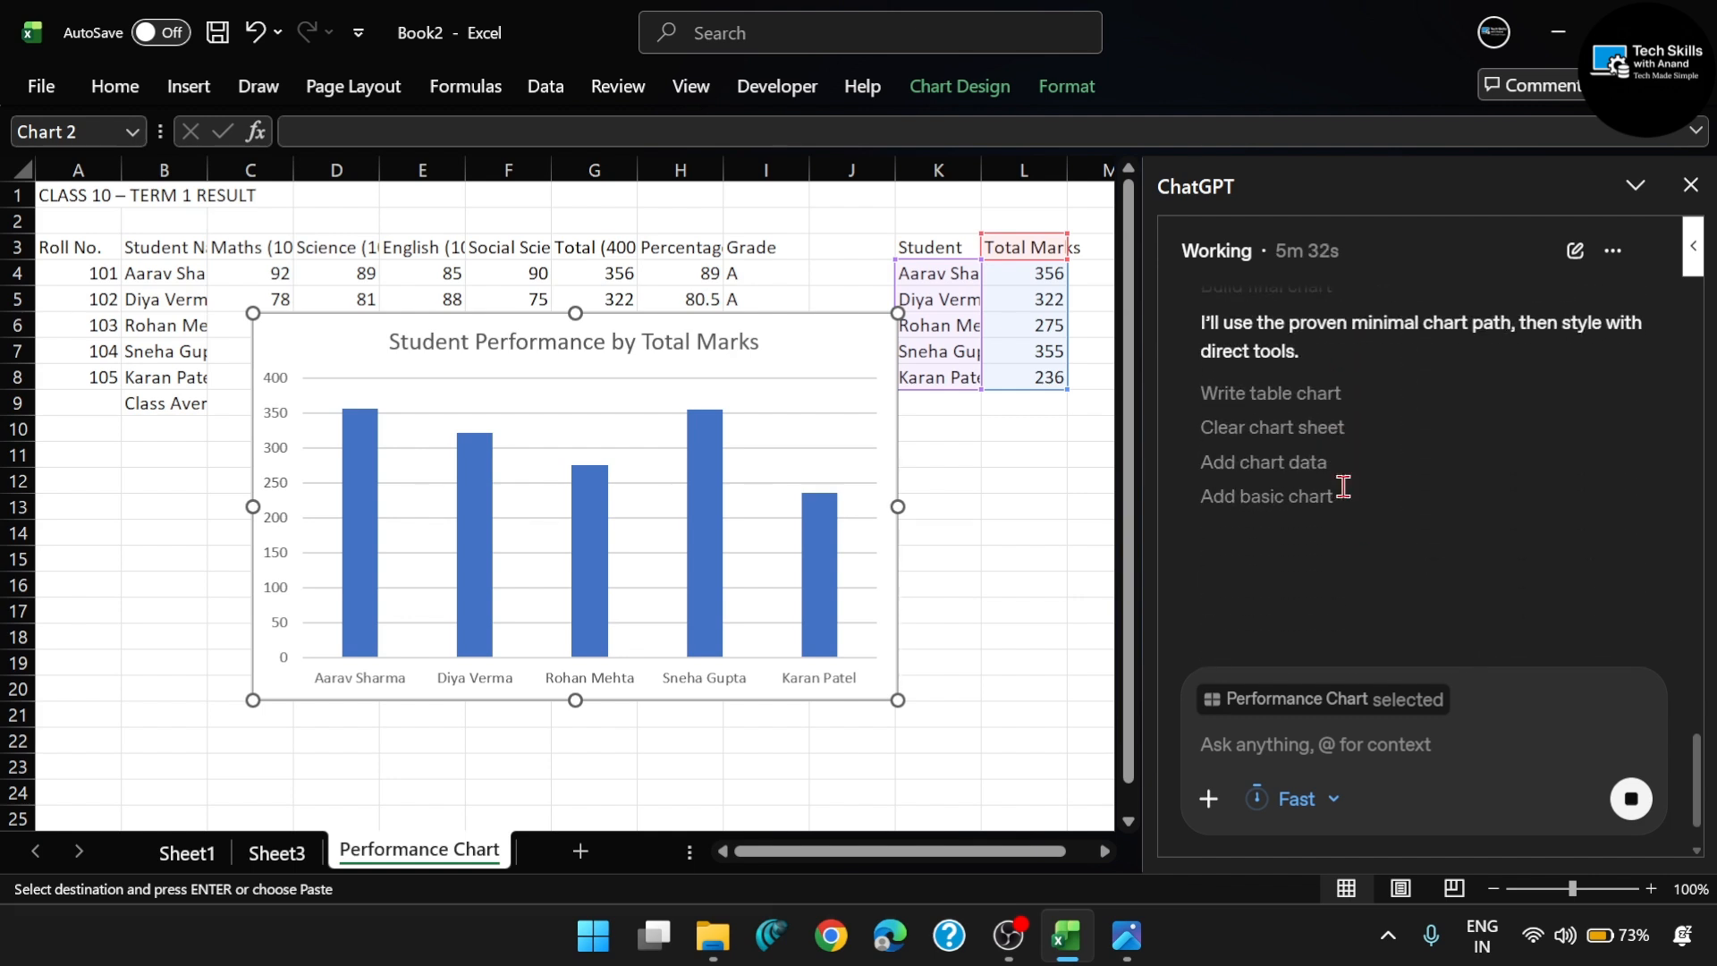
{"action": "scroll", "coordinate": [1343, 488], "scroll_direction": "up", "scroll_amount": 2}
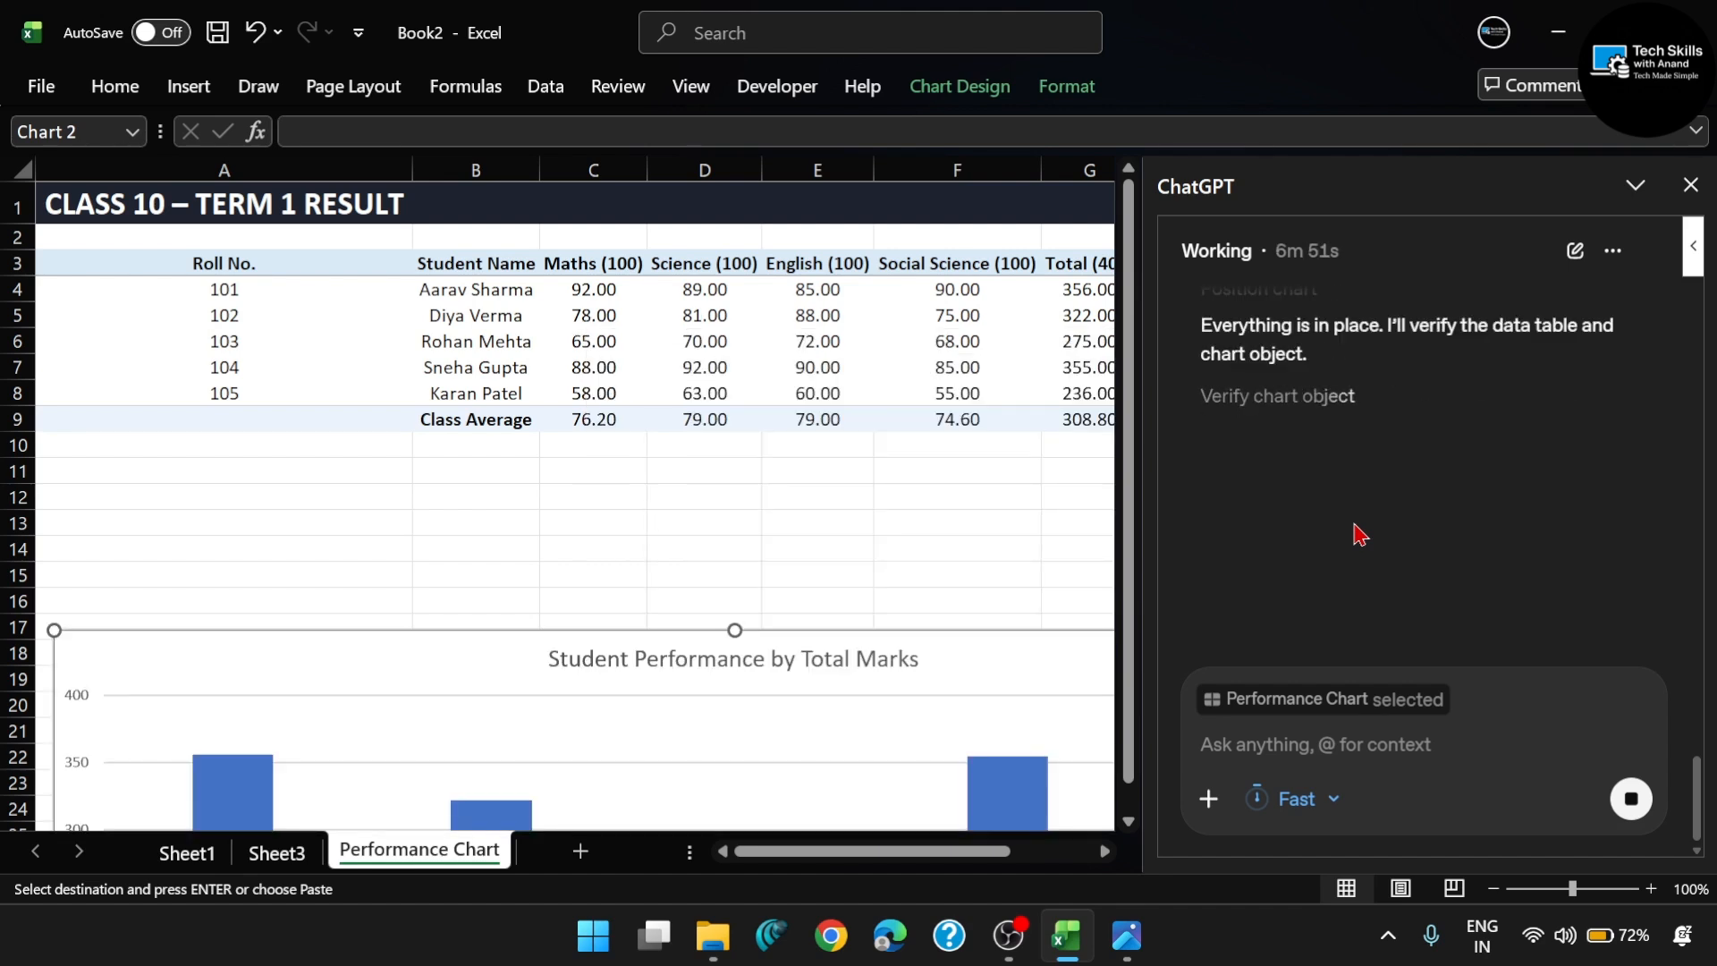
- Read ChatGPT's closing summary of the result table, chart source data and column chart it created
{"action": "scroll", "coordinate": [1352, 497], "scroll_direction": "up", "scroll_amount": 3}
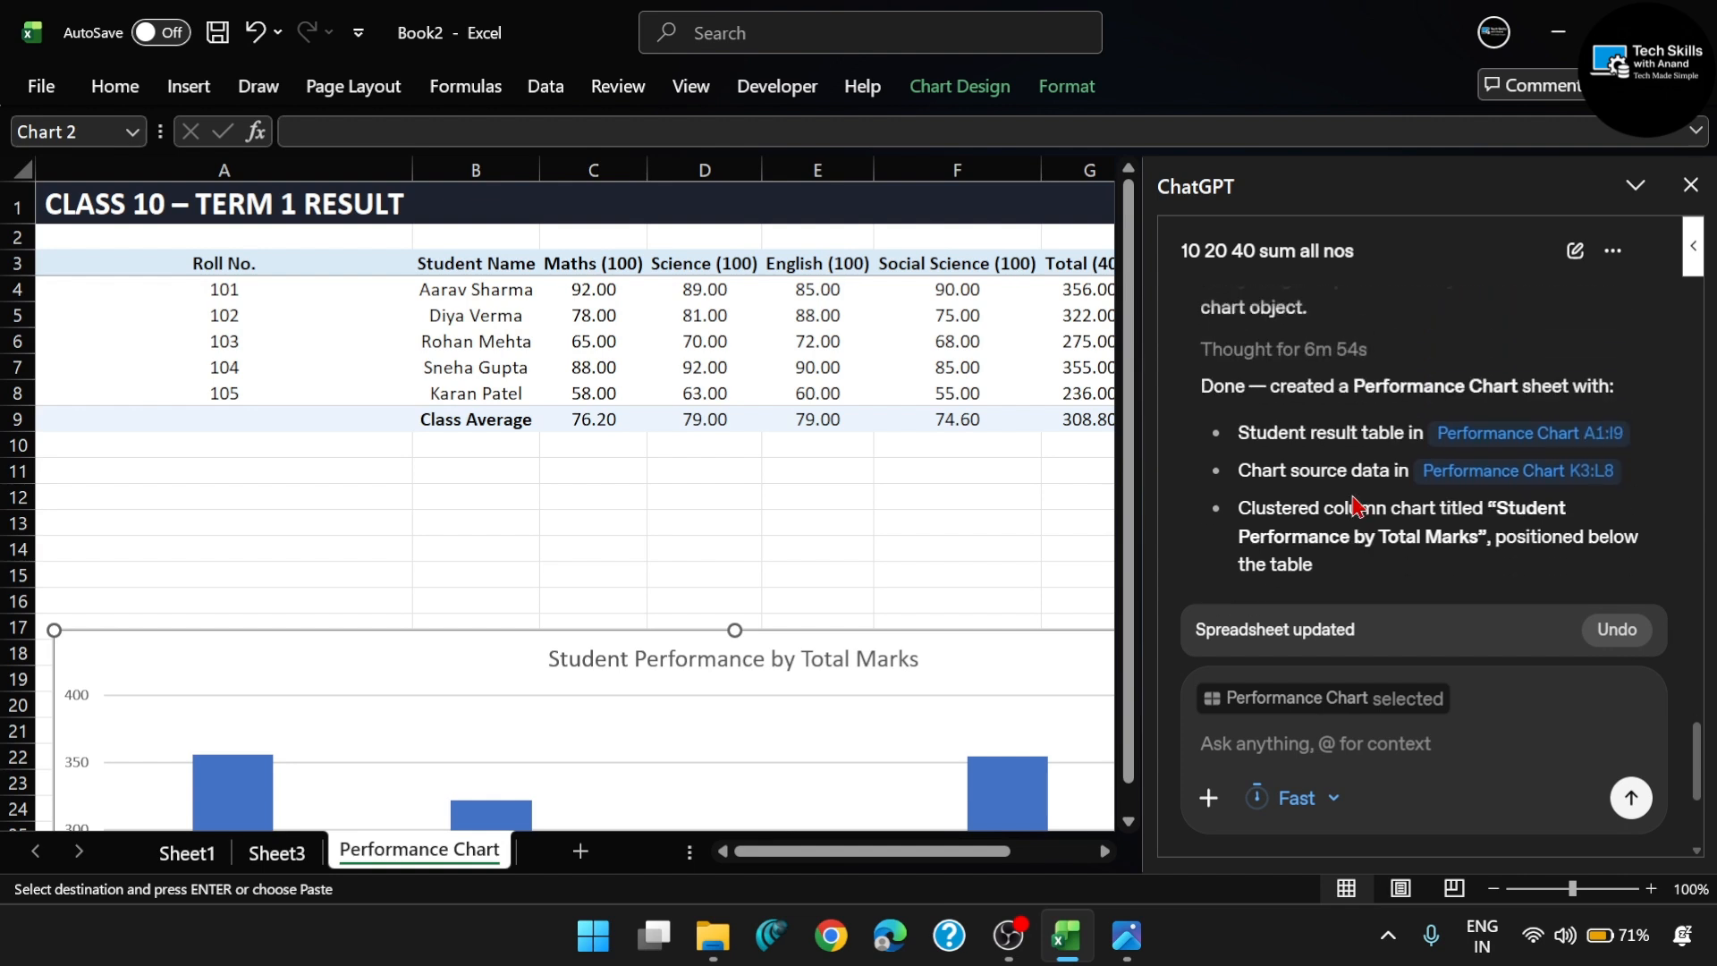
{"action": "scroll", "coordinate": [1352, 496], "scroll_direction": "down", "scroll_amount": 2}
{"action": "scroll", "coordinate": [1458, 497], "scroll_direction": "up", "scroll_amount": 1}
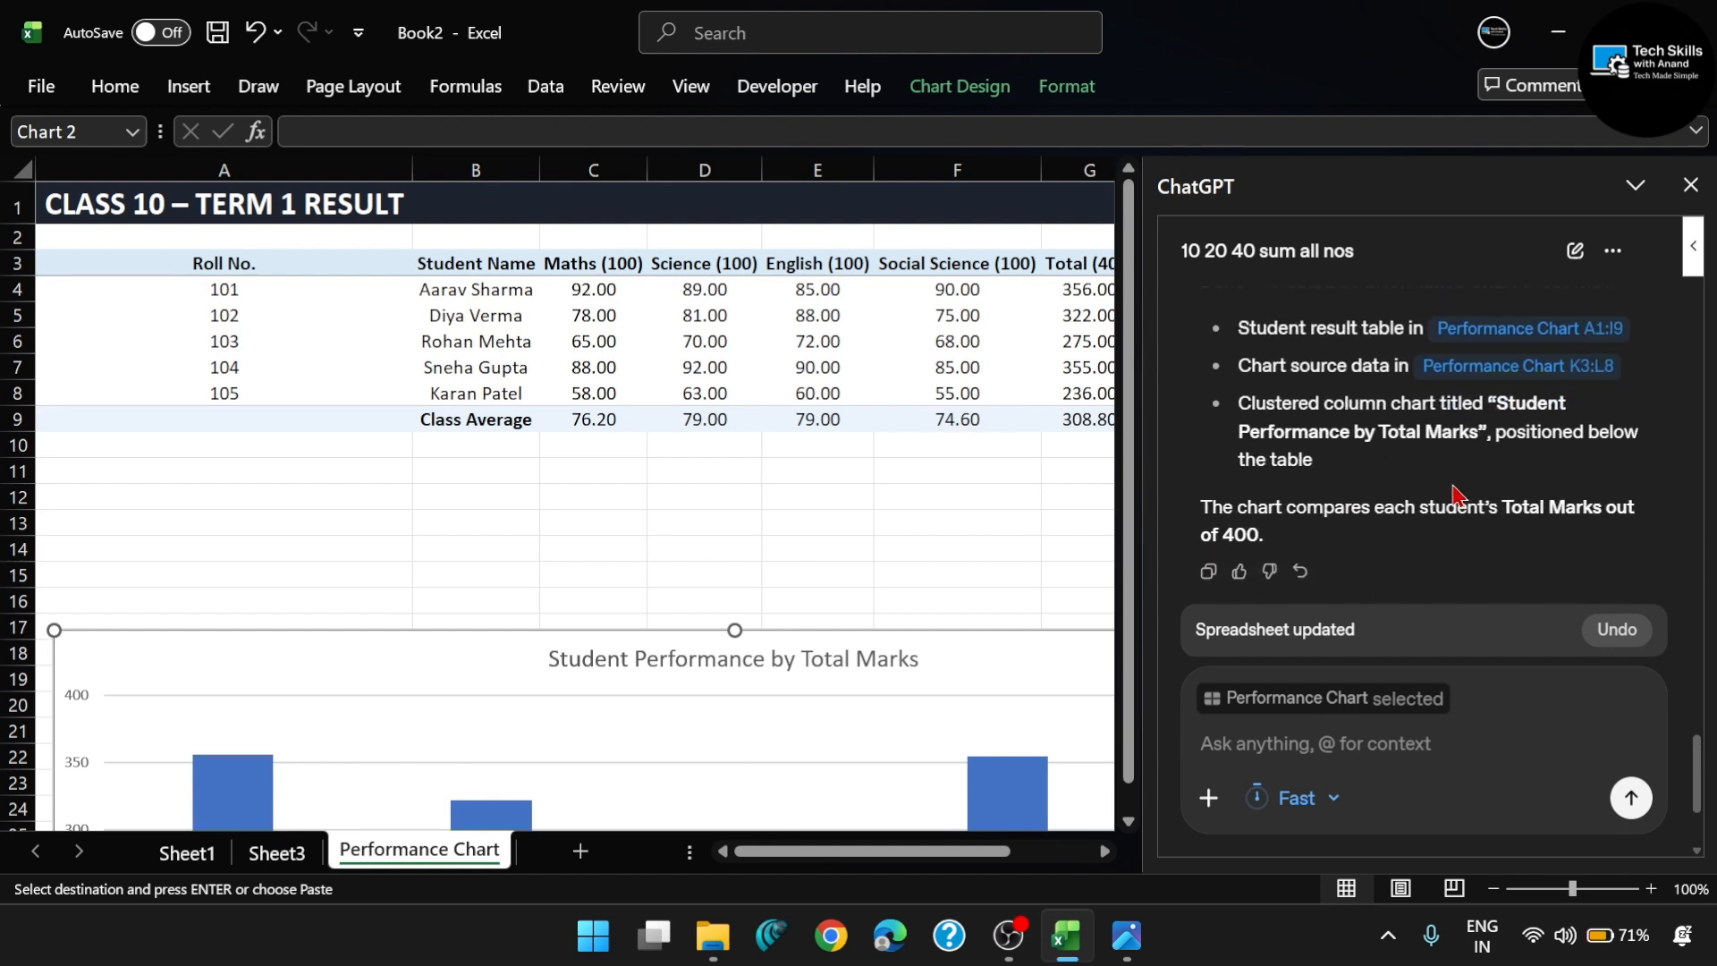
{"action": "scroll", "coordinate": [1377, 534], "scroll_direction": "up", "scroll_amount": 2}
{"action": "scroll", "coordinate": [1299, 533], "scroll_direction": "down", "scroll_amount": 4}
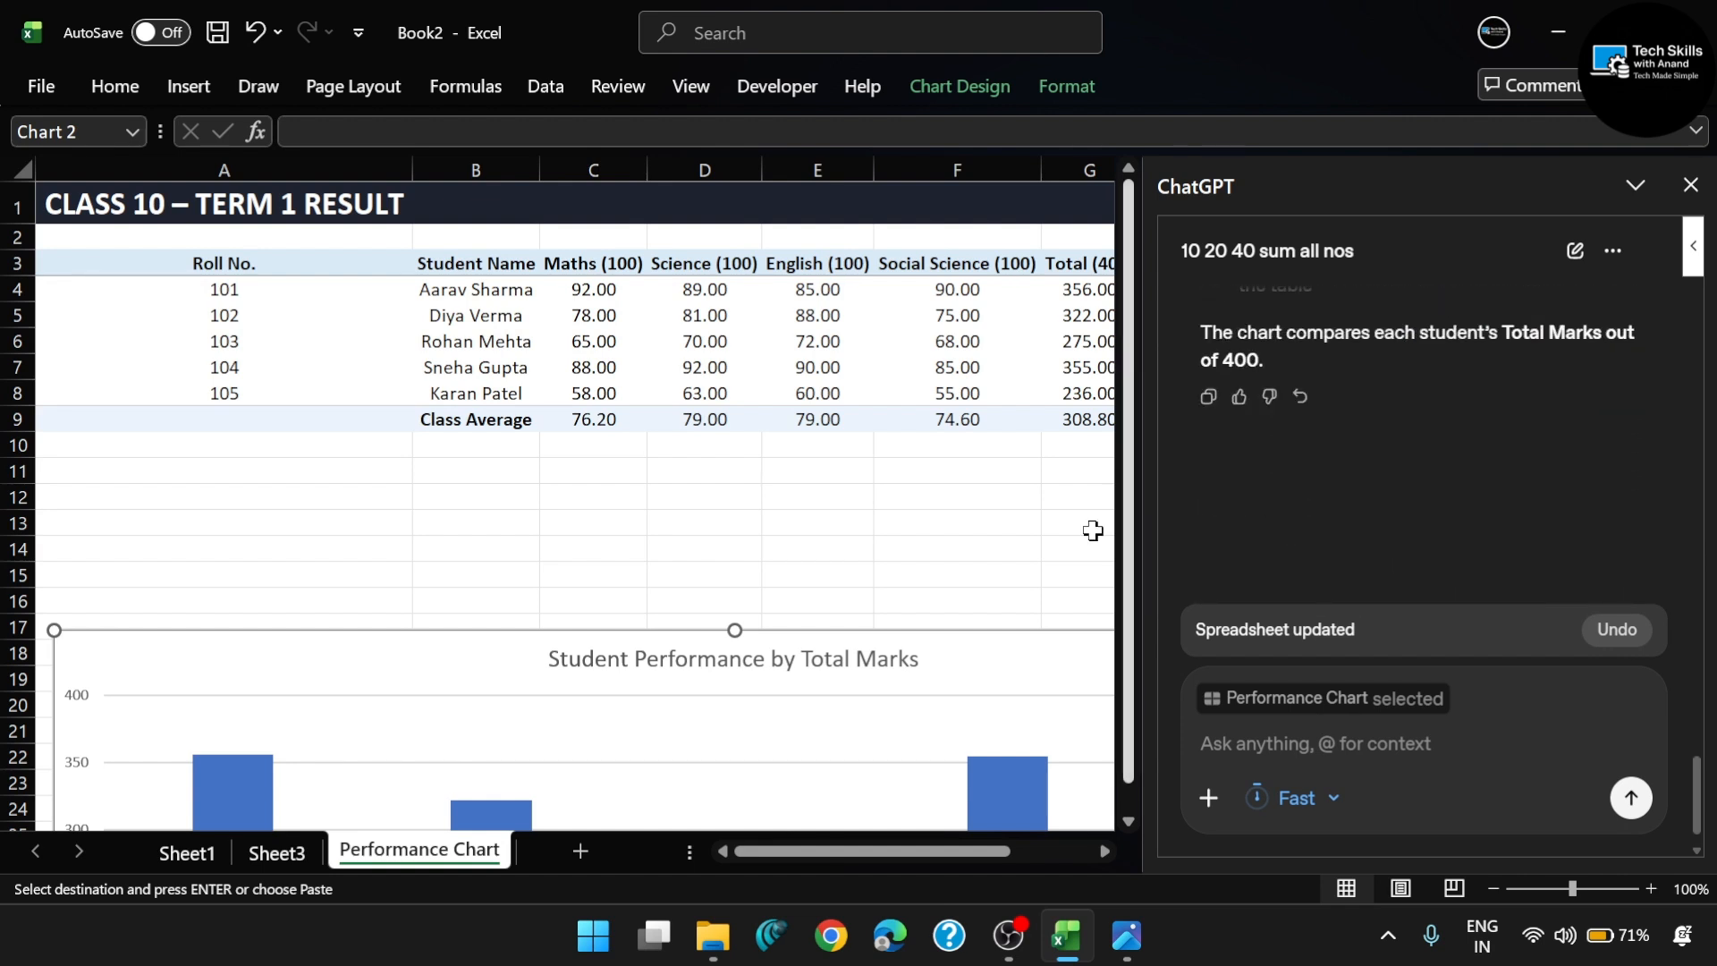
- Review the Term 1 result table, chart source data and Student Performance by Total Marks chart on the Performance Chart sheet
{"action": "scroll", "coordinate": [844, 657], "scroll_direction": "down", "scroll_amount": 3}
{"action": "scroll", "coordinate": [844, 657], "scroll_direction": "down", "scroll_amount": 4}
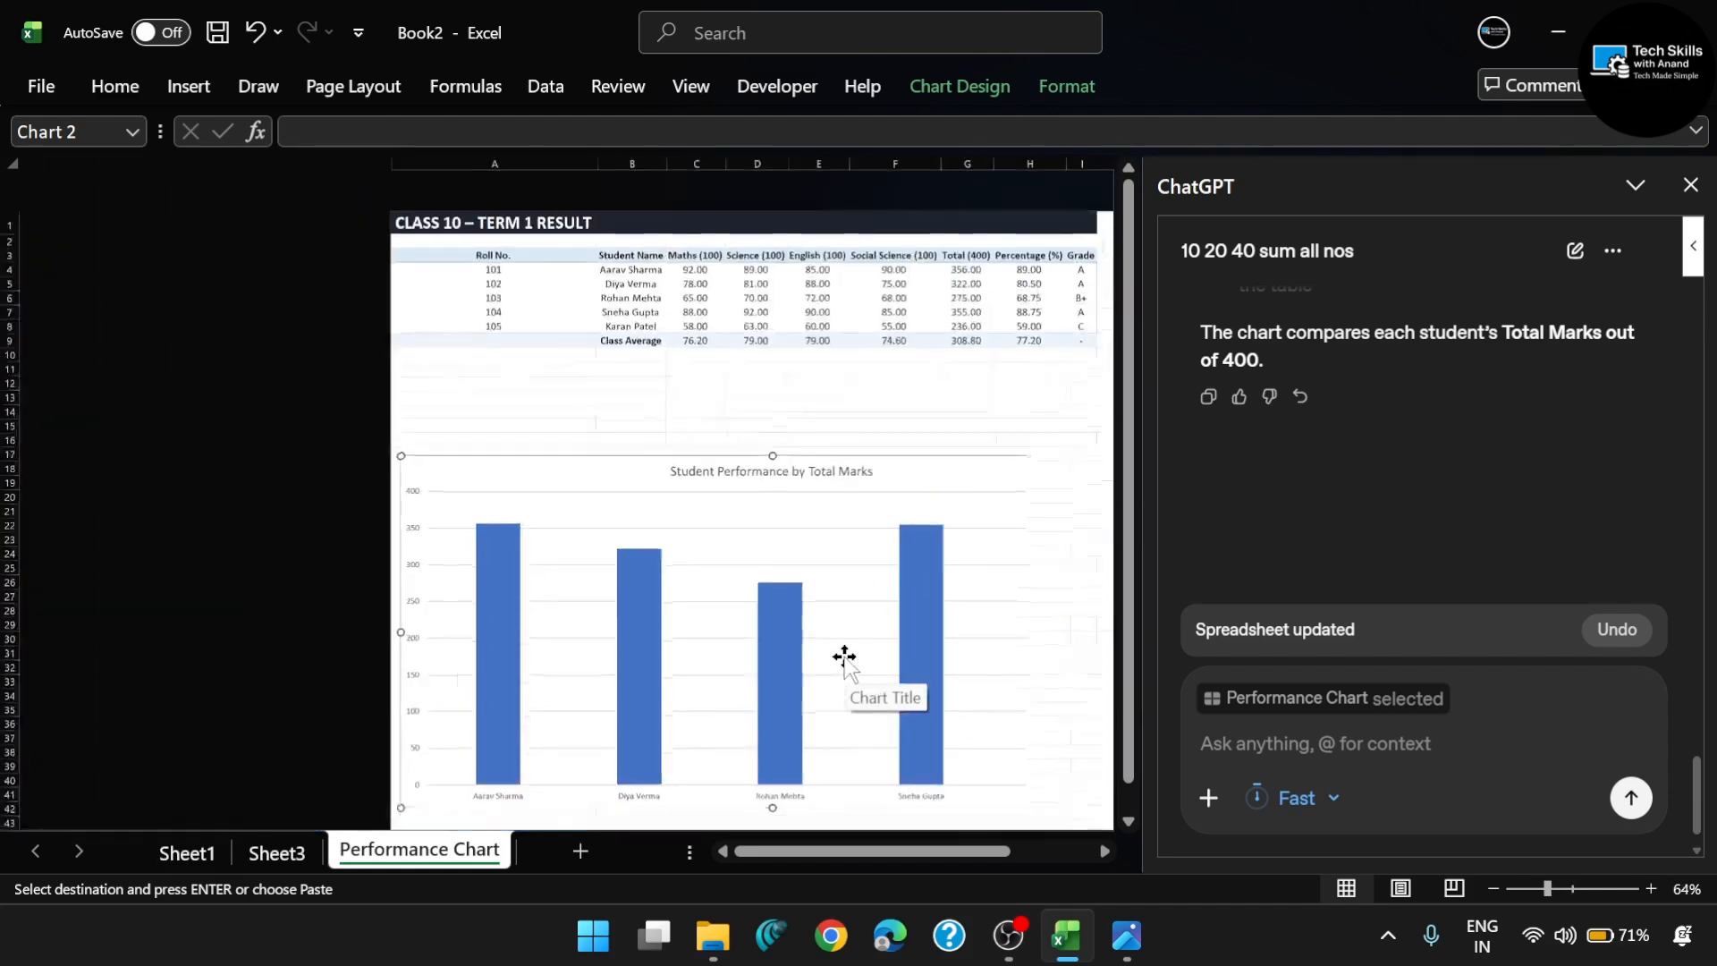
{"action": "scroll", "coordinate": [706, 492], "scroll_direction": "up", "scroll_amount": 2}
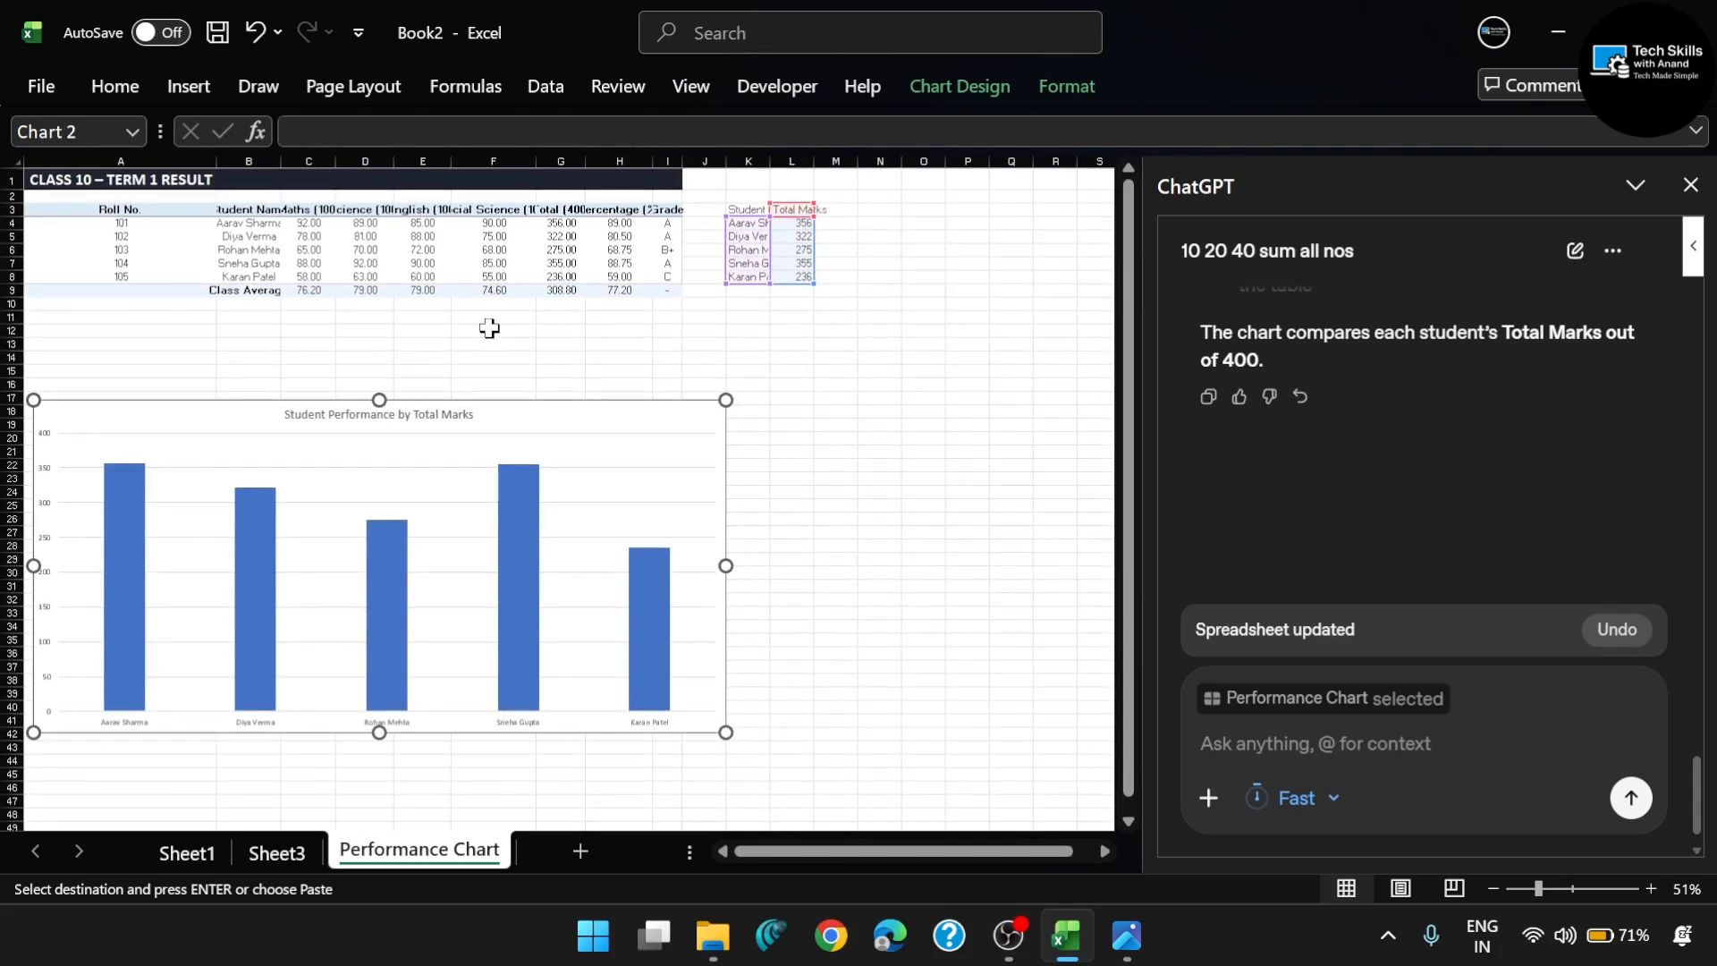
{"action": "scroll", "coordinate": [398, 475], "scroll_direction": "up", "scroll_amount": 2}
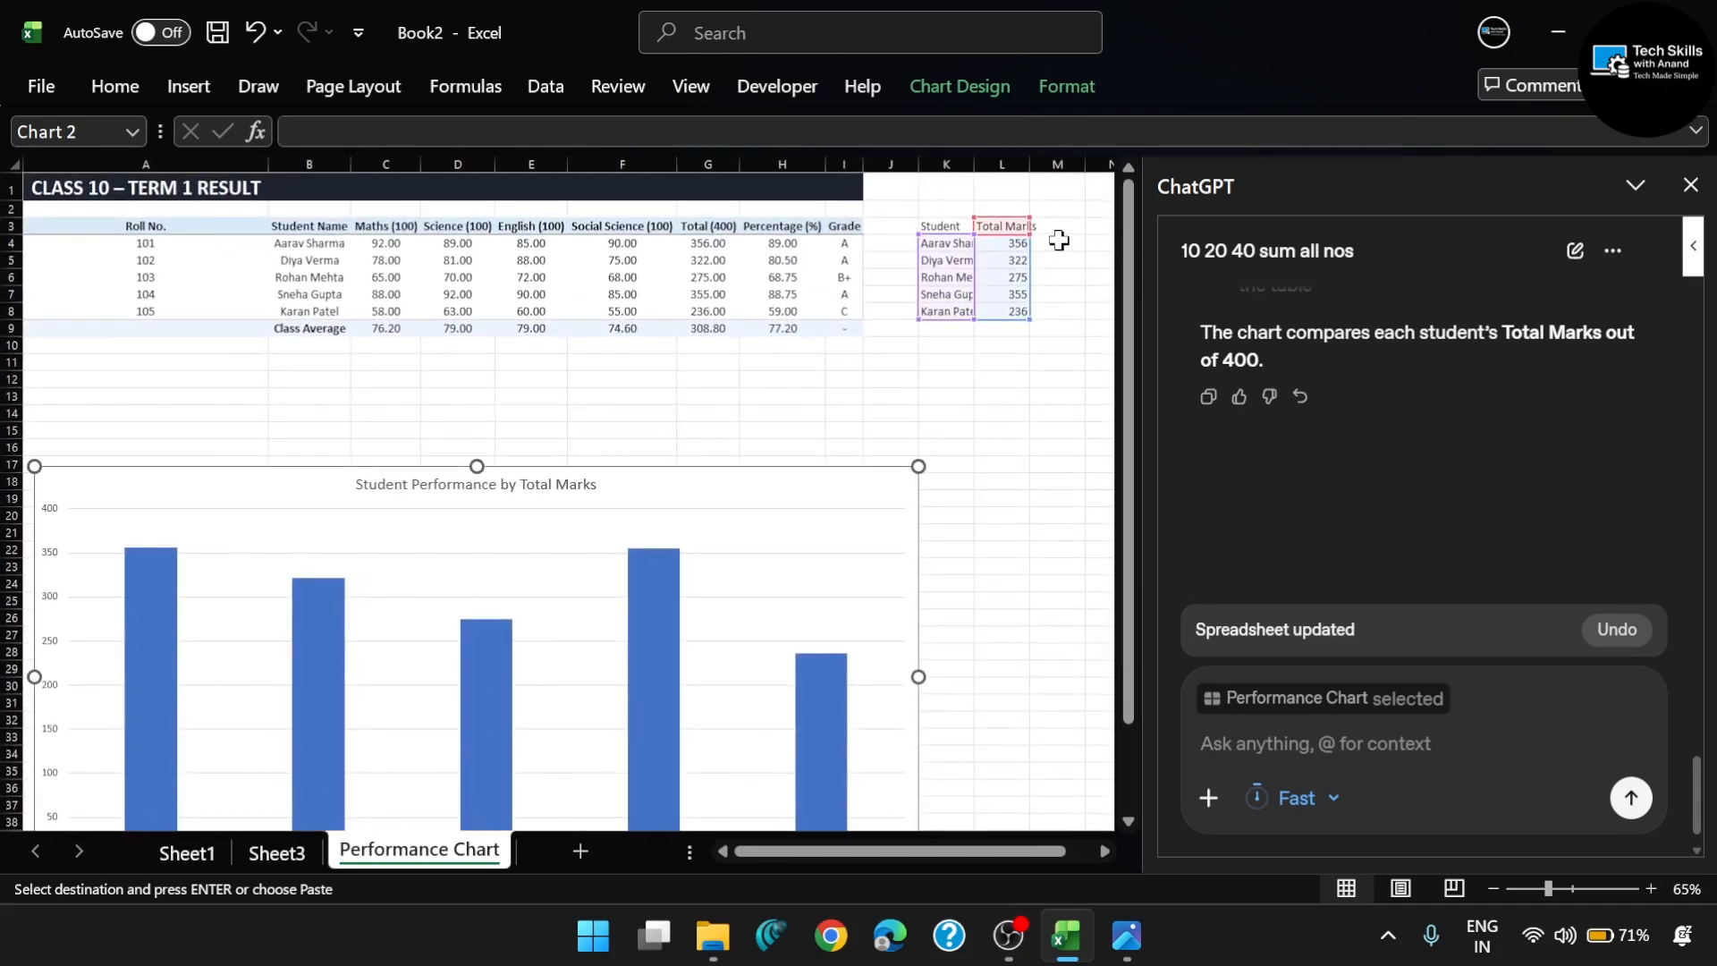
{"action": "scroll", "coordinate": [840, 381], "scroll_direction": "down", "scroll_amount": 7}
{"action": "scroll", "coordinate": [839, 381], "scroll_direction": "up", "scroll_amount": 7}
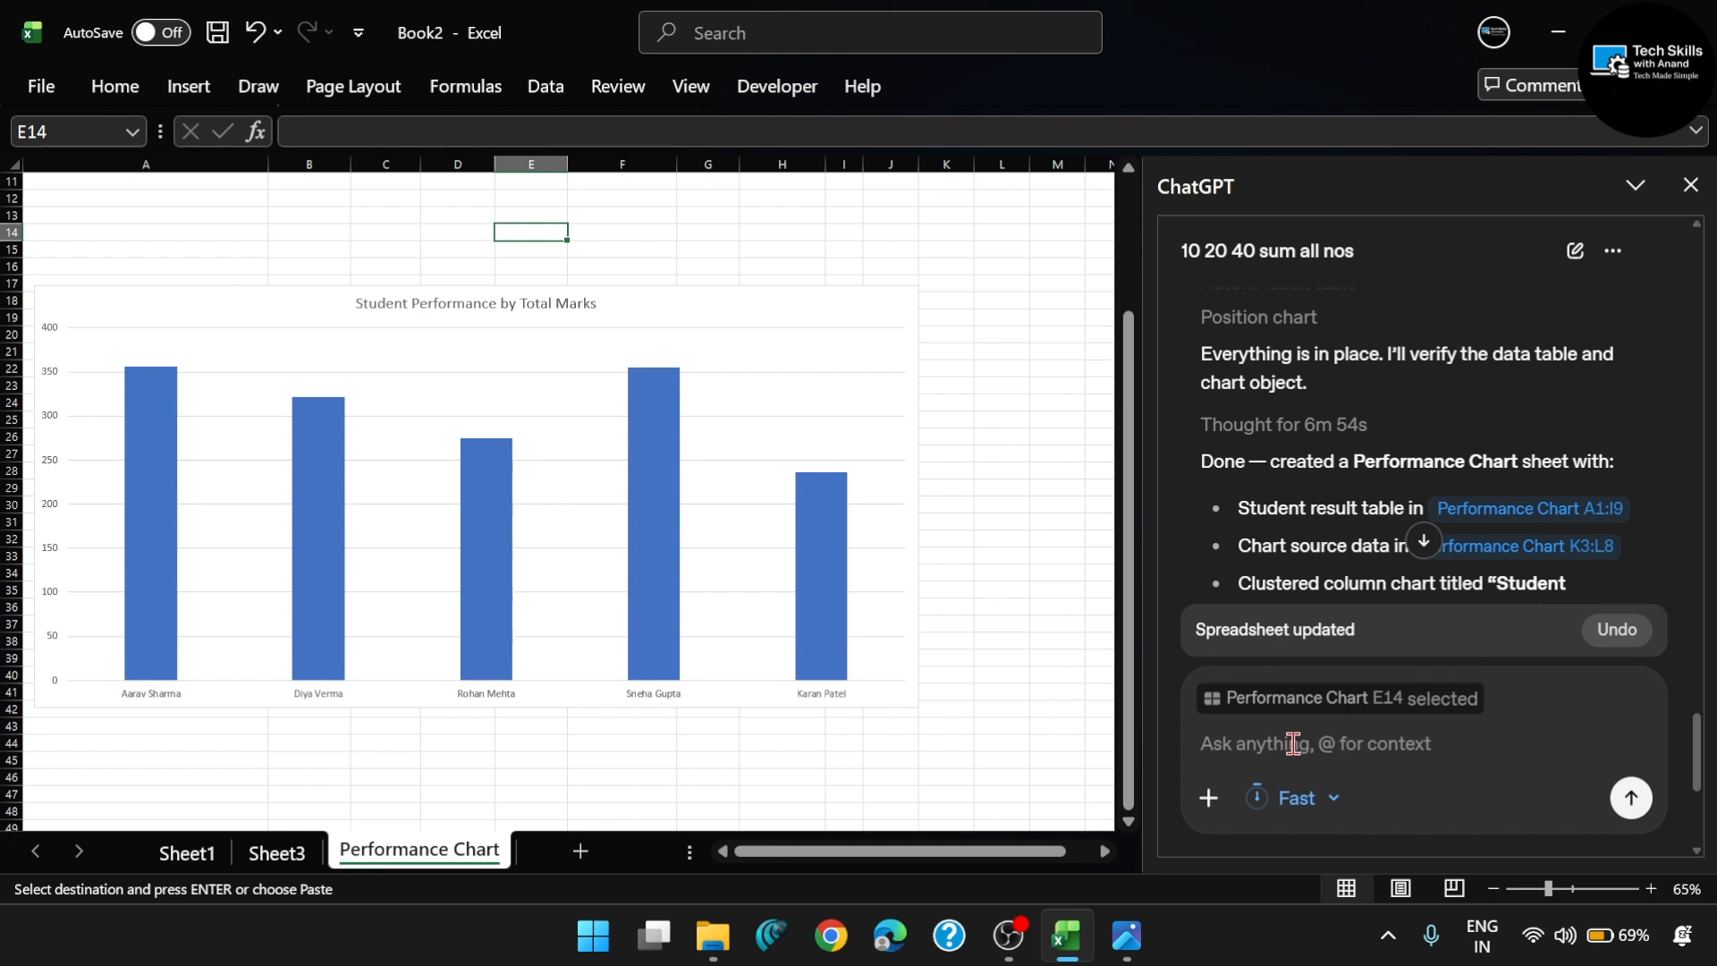
{"action": "scroll", "coordinate": [596, 522], "scroll_direction": "down", "scroll_amount": 1}
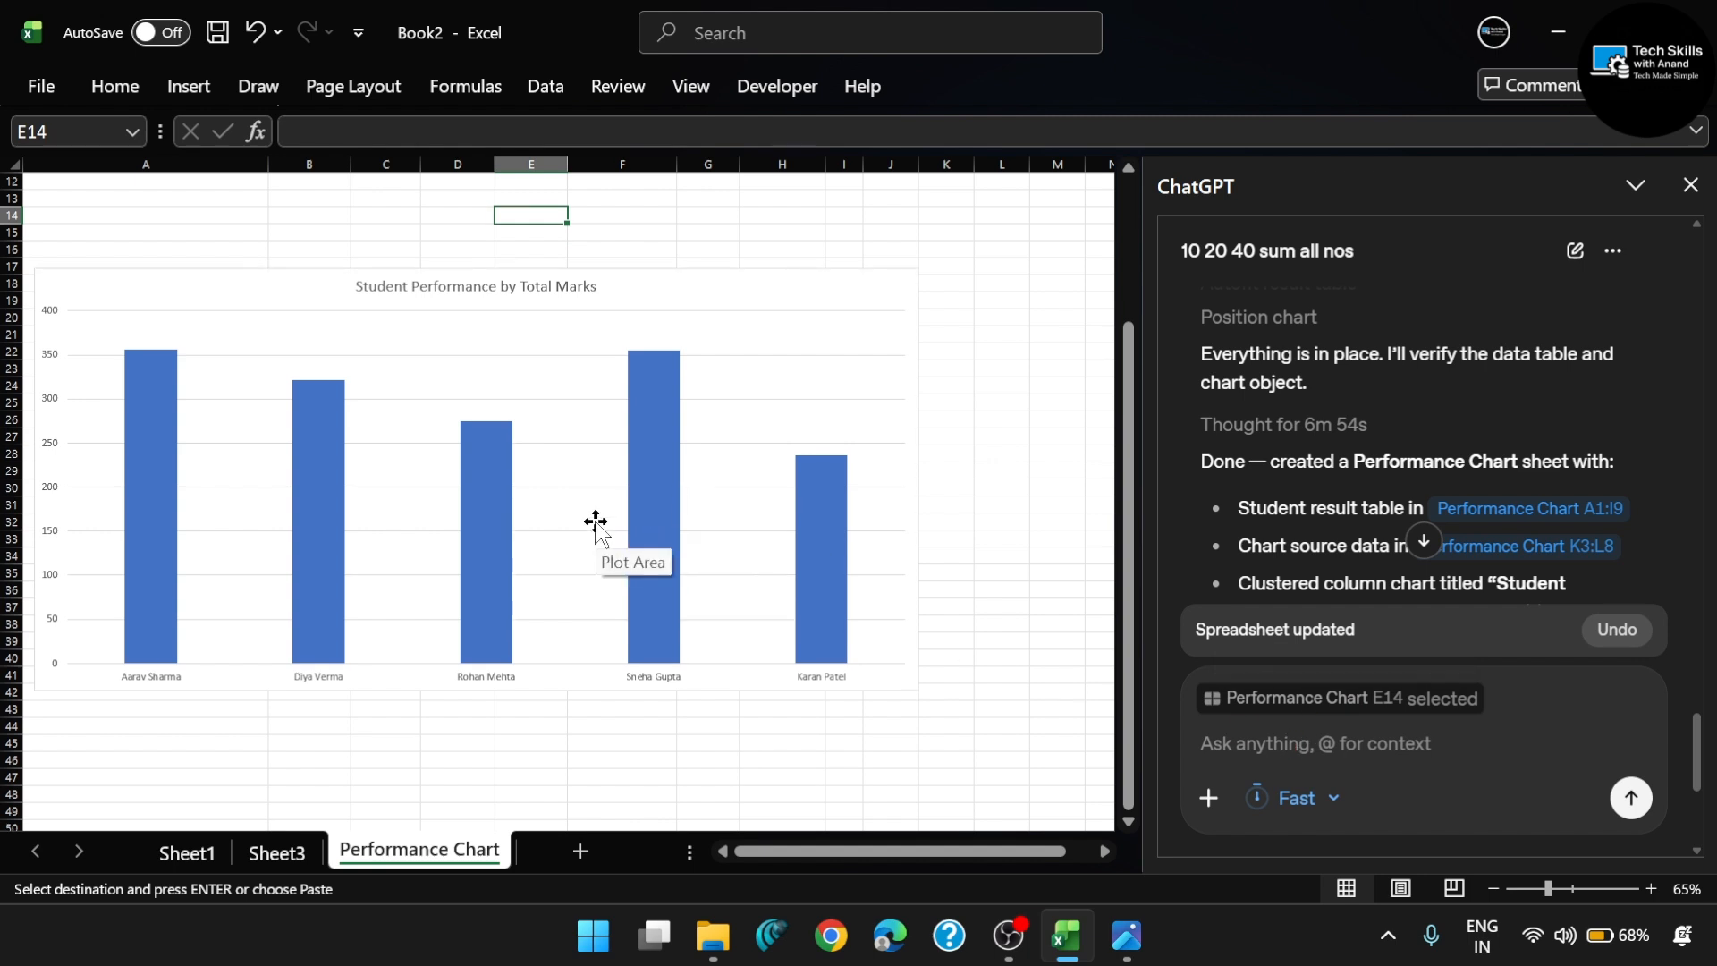
{"action": "scroll", "coordinate": [595, 521], "scroll_direction": "up", "scroll_amount": 4}
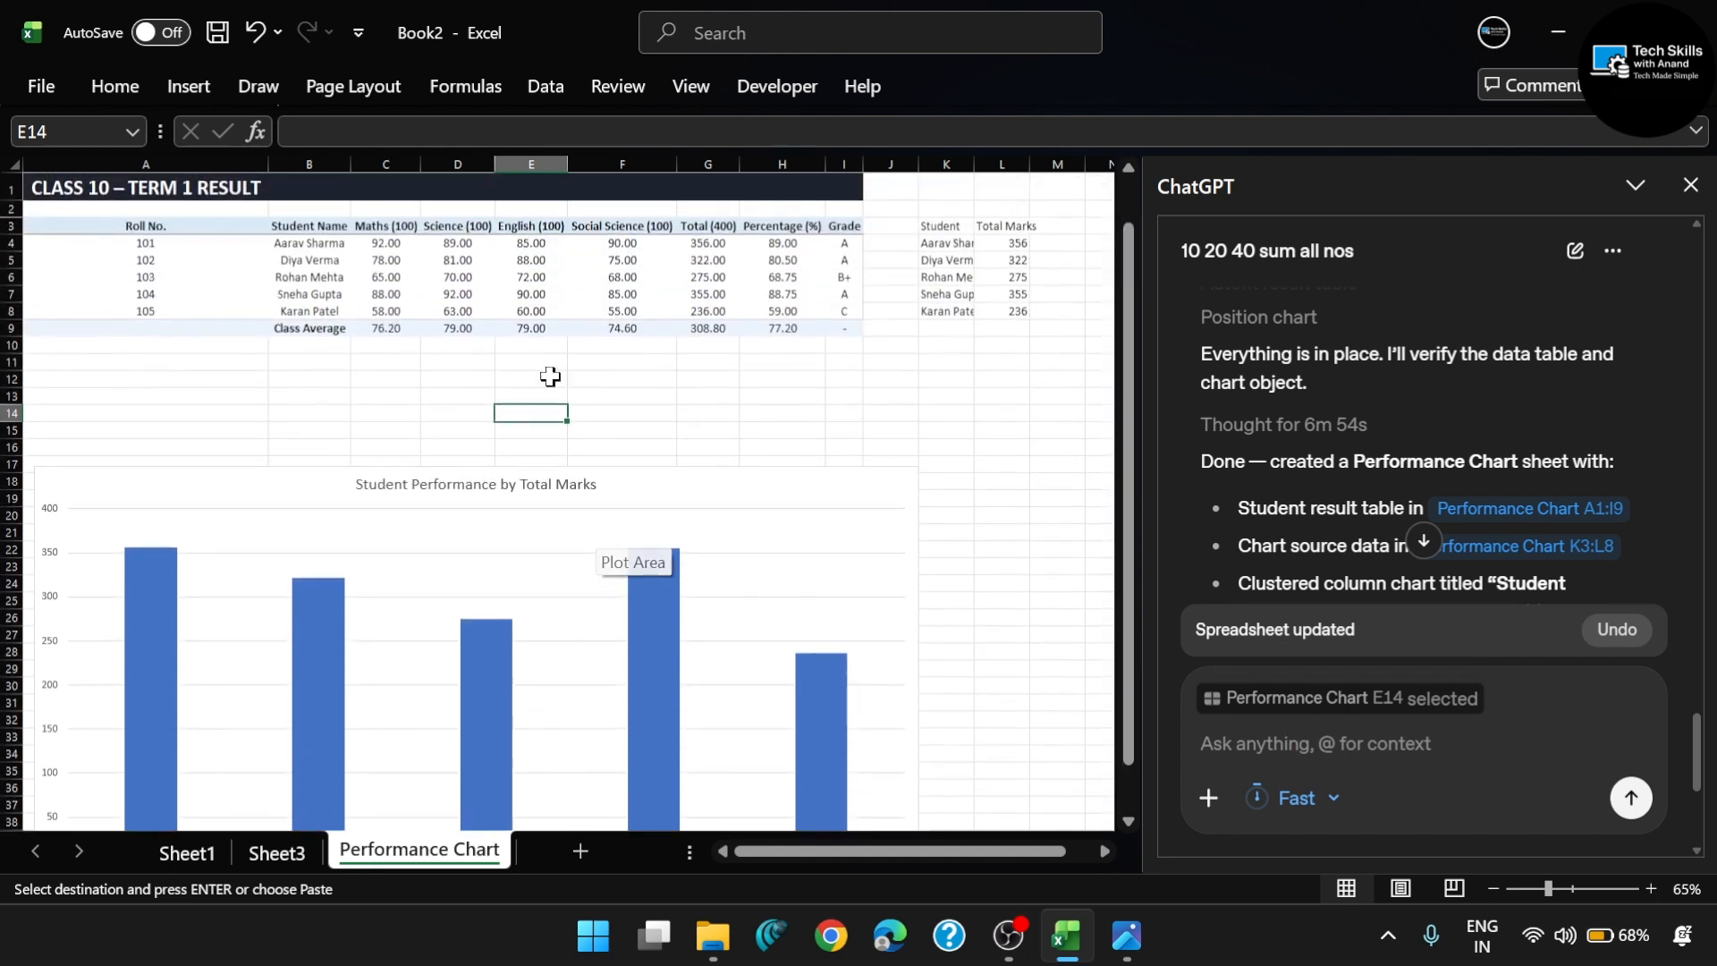
{"action": "scroll", "coordinate": [514, 640], "scroll_direction": "down", "scroll_amount": 3}
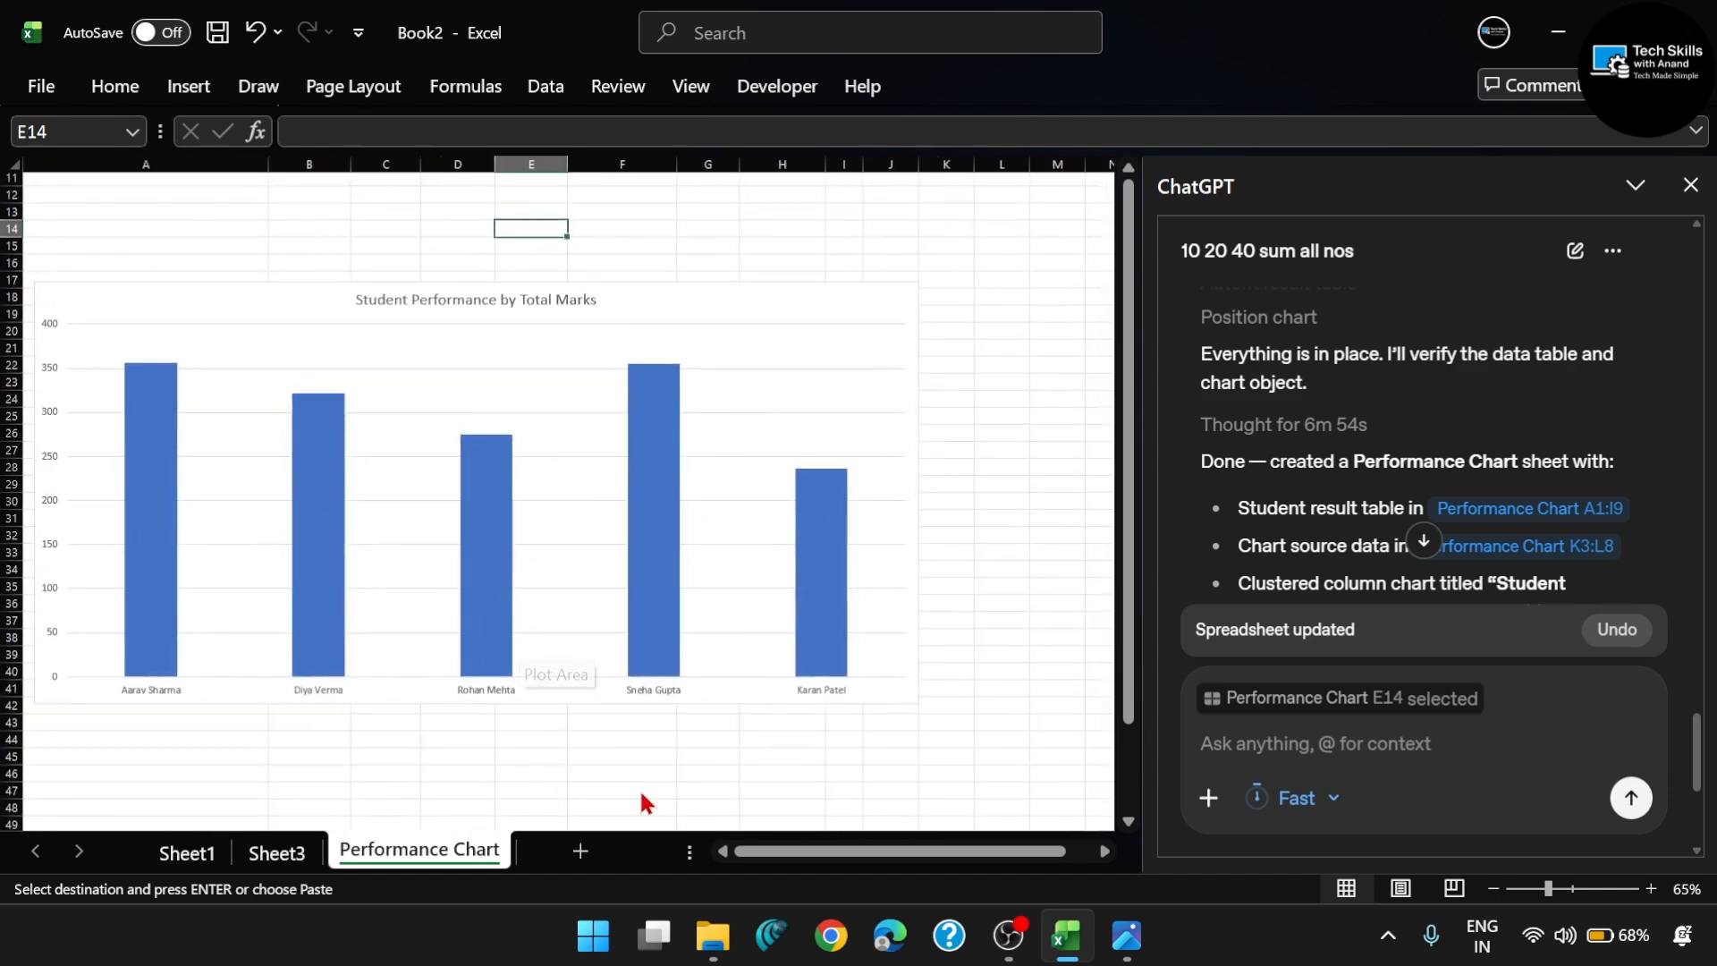
{"action": "scroll", "coordinate": [548, 511], "scroll_direction": "up", "scroll_amount": 2}
{"action": "scroll", "coordinate": [548, 512], "scroll_direction": "down", "scroll_amount": 3}
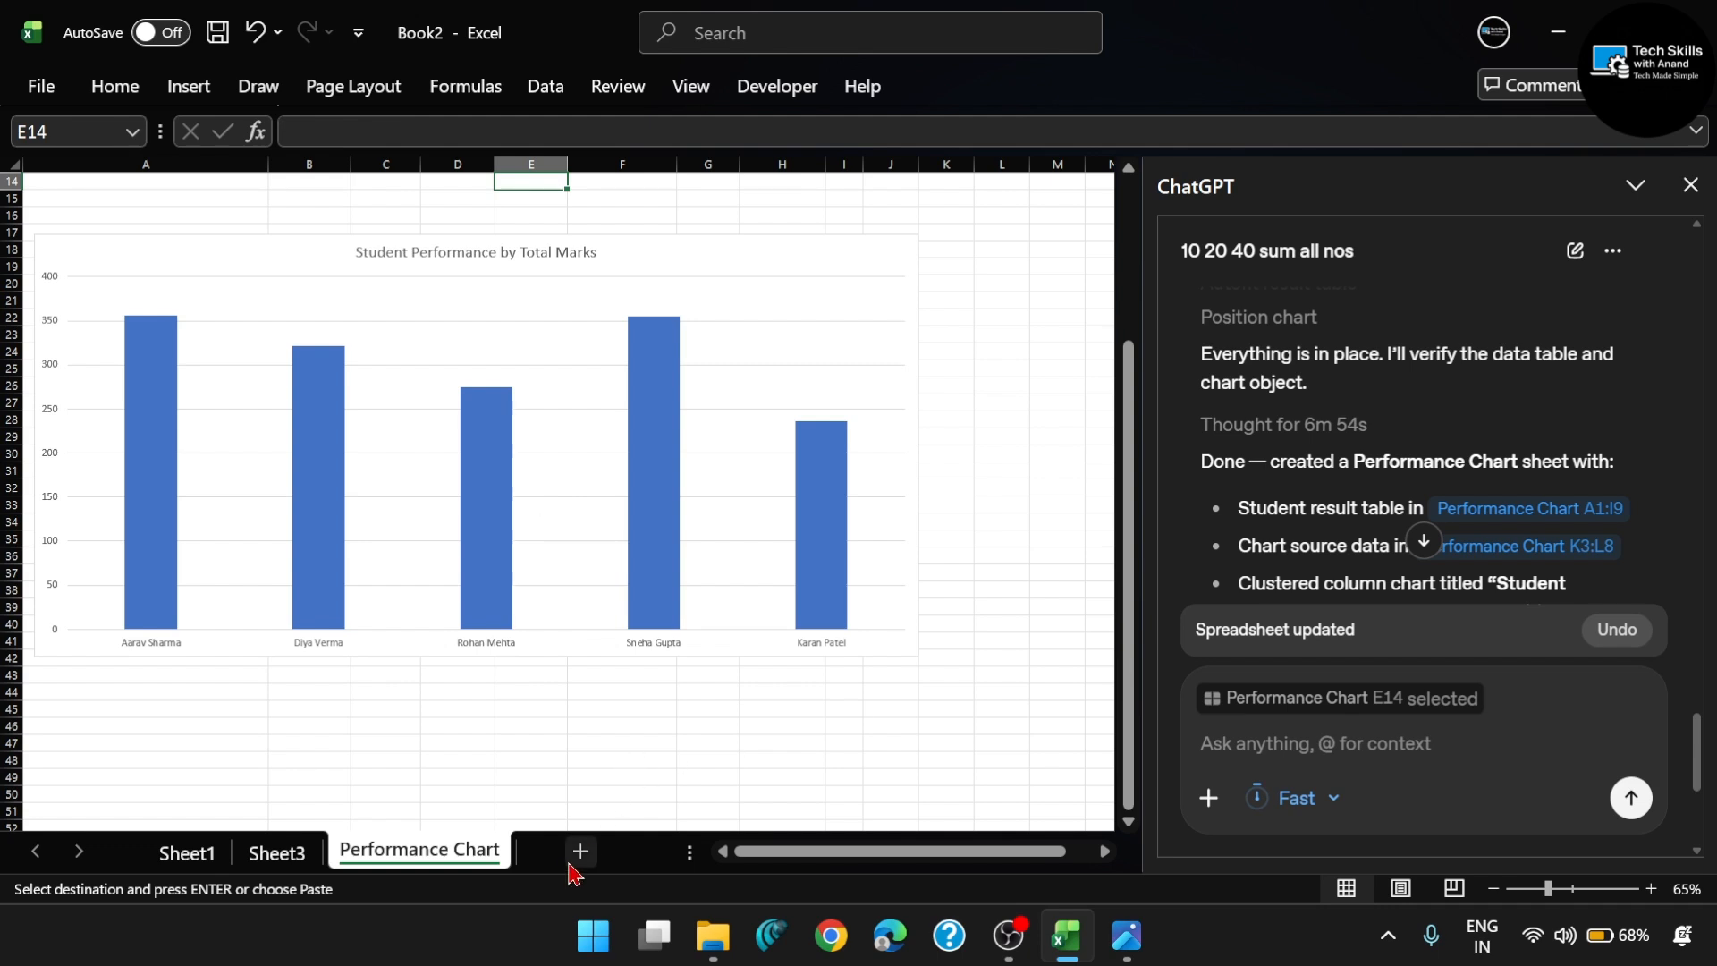
- Add a new worksheet and browse to the Excel Chat folder on Project (Z:) for a ChatGPT file upload
{"action": "left_click", "coordinate": [580, 851]}
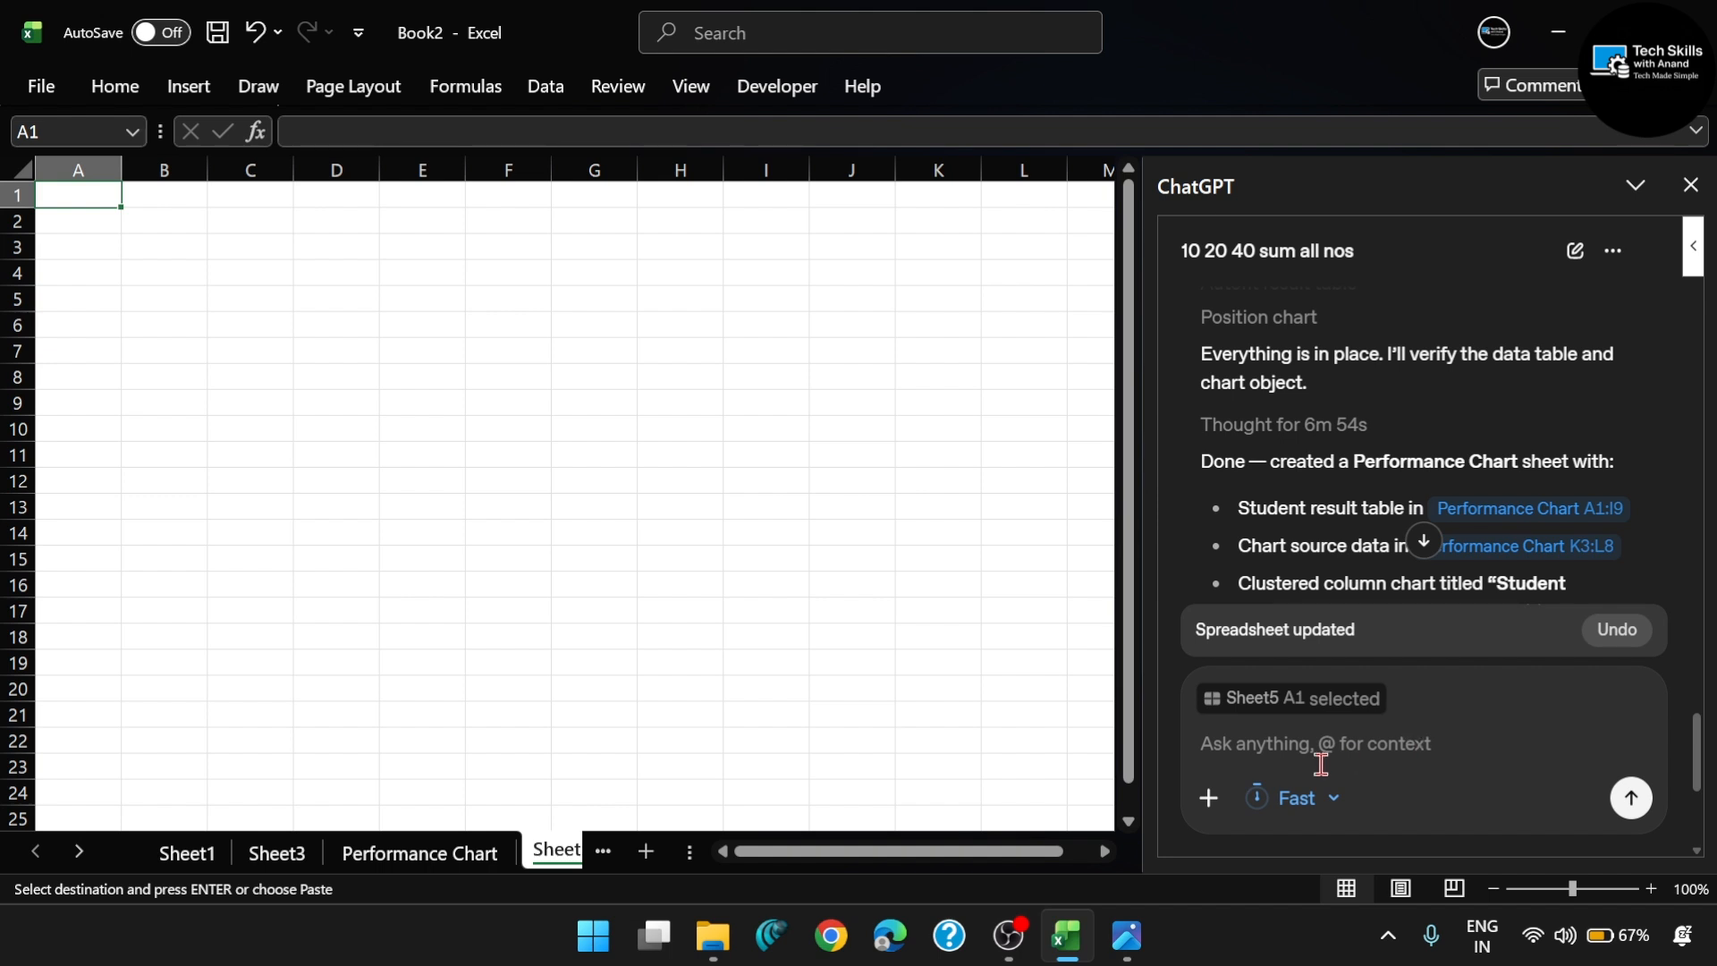
{"action": "left_click", "coordinate": [1199, 805]}
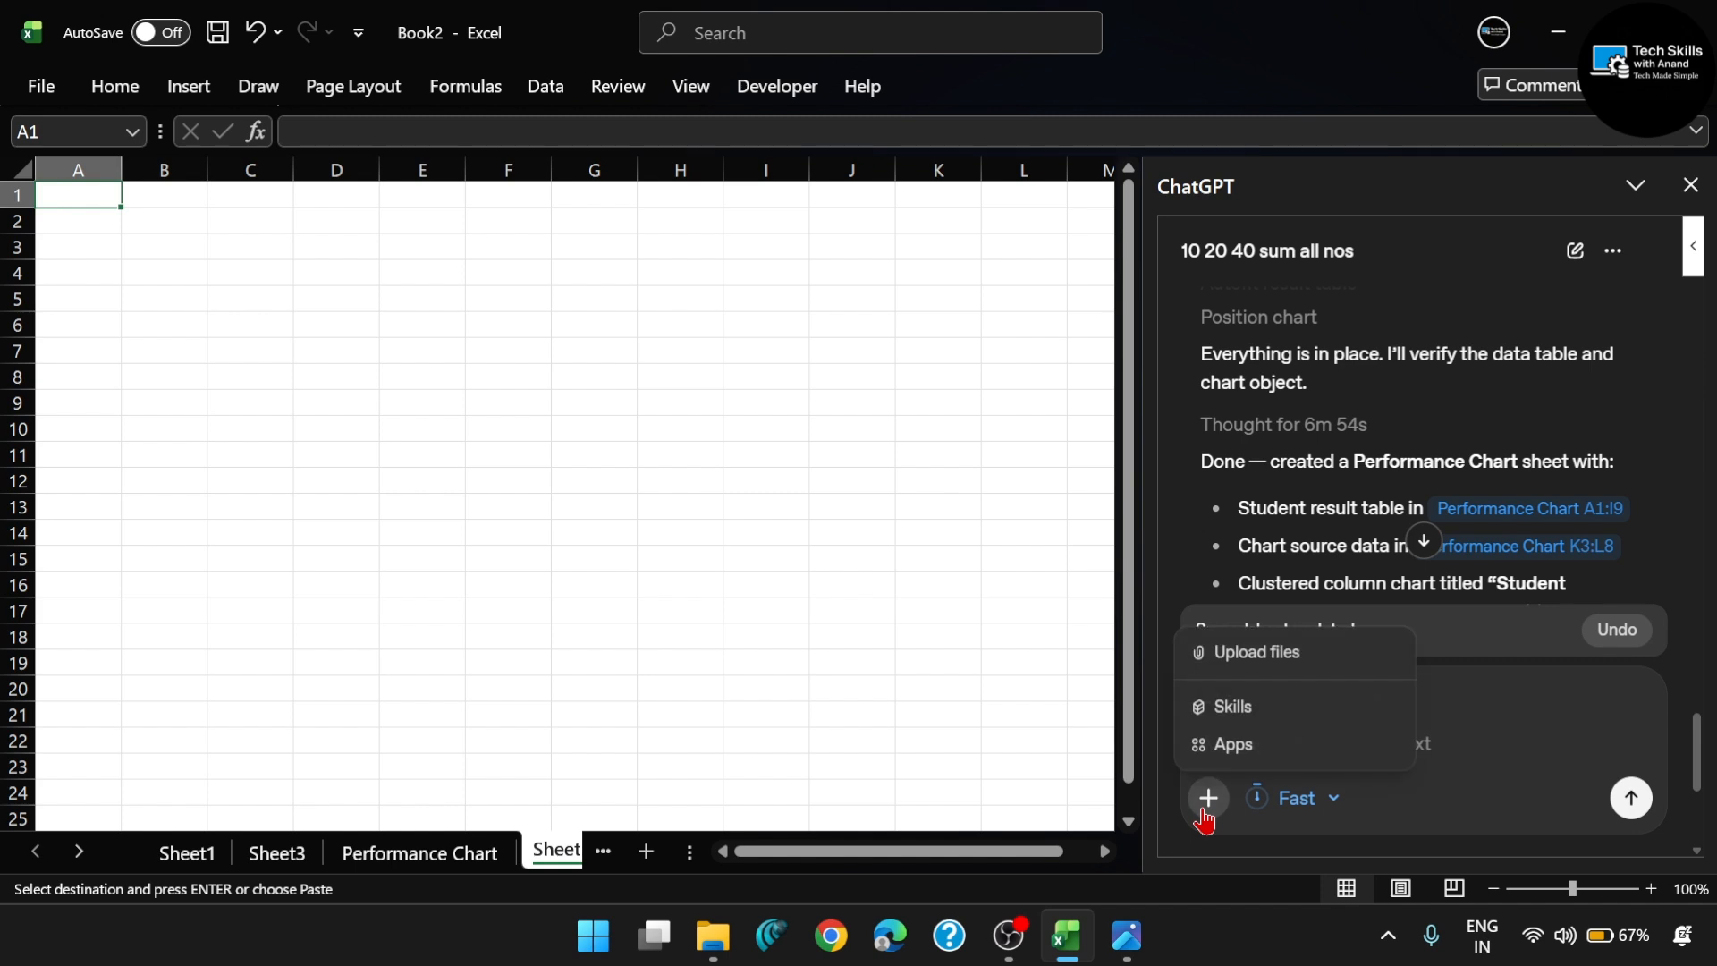
{"action": "left_click", "coordinate": [1285, 660]}
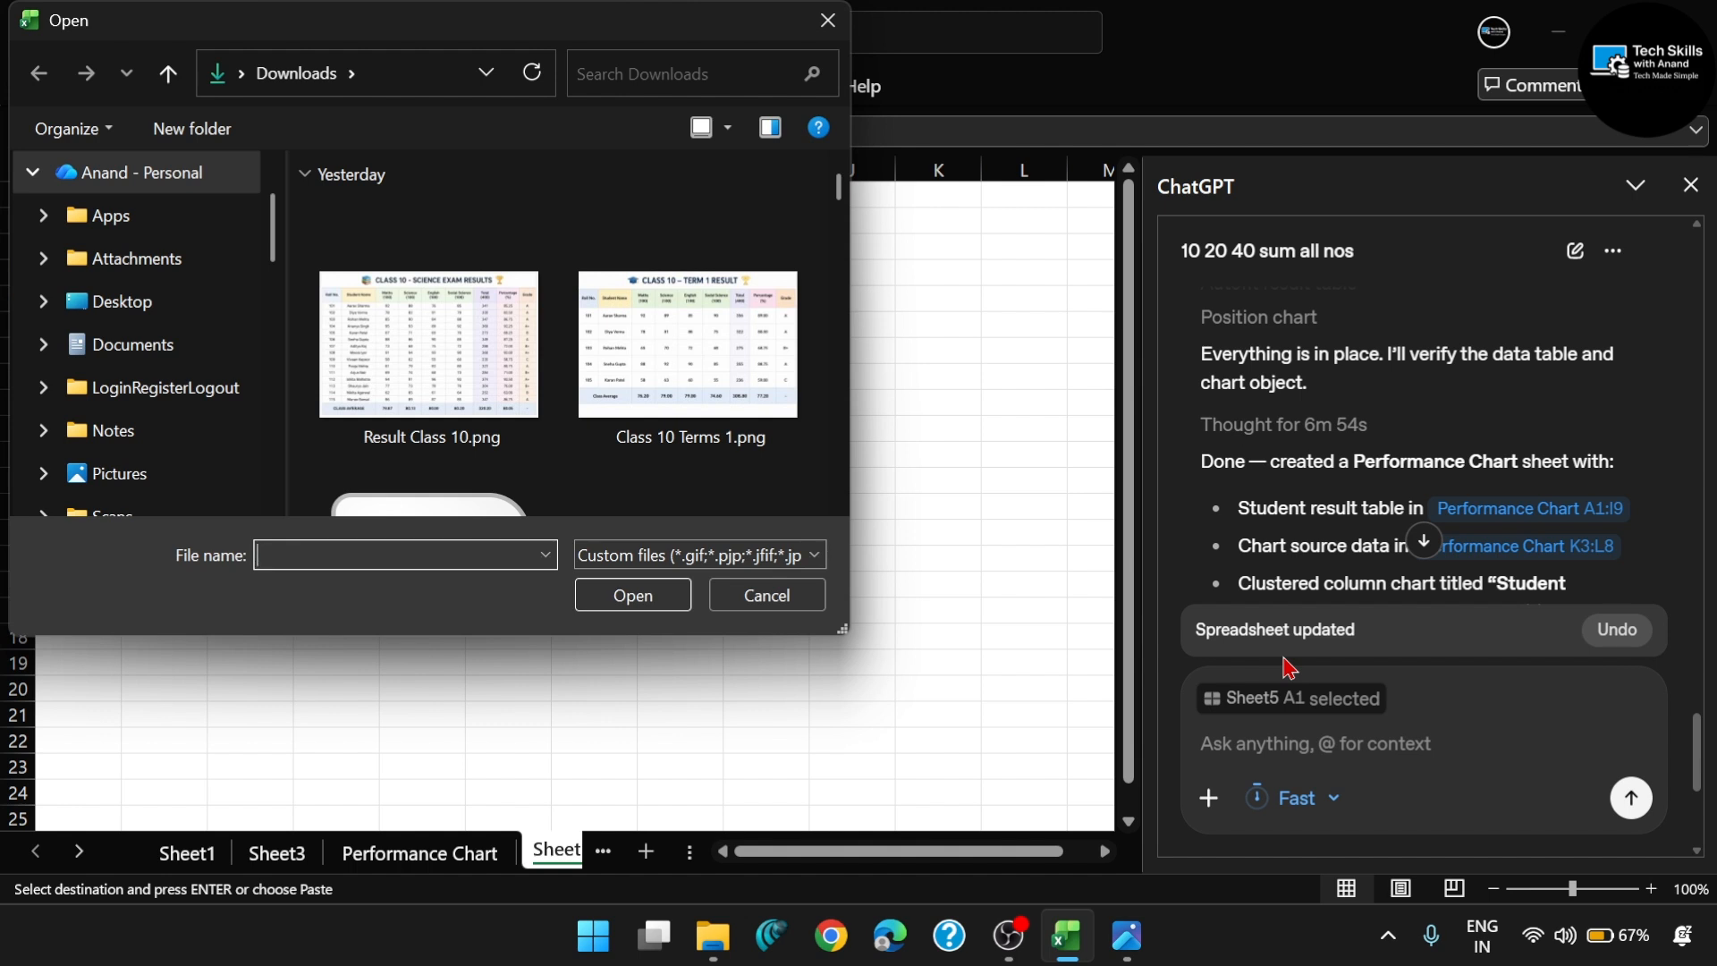
{"action": "scroll", "coordinate": [231, 433], "scroll_direction": "down", "scroll_amount": 2}
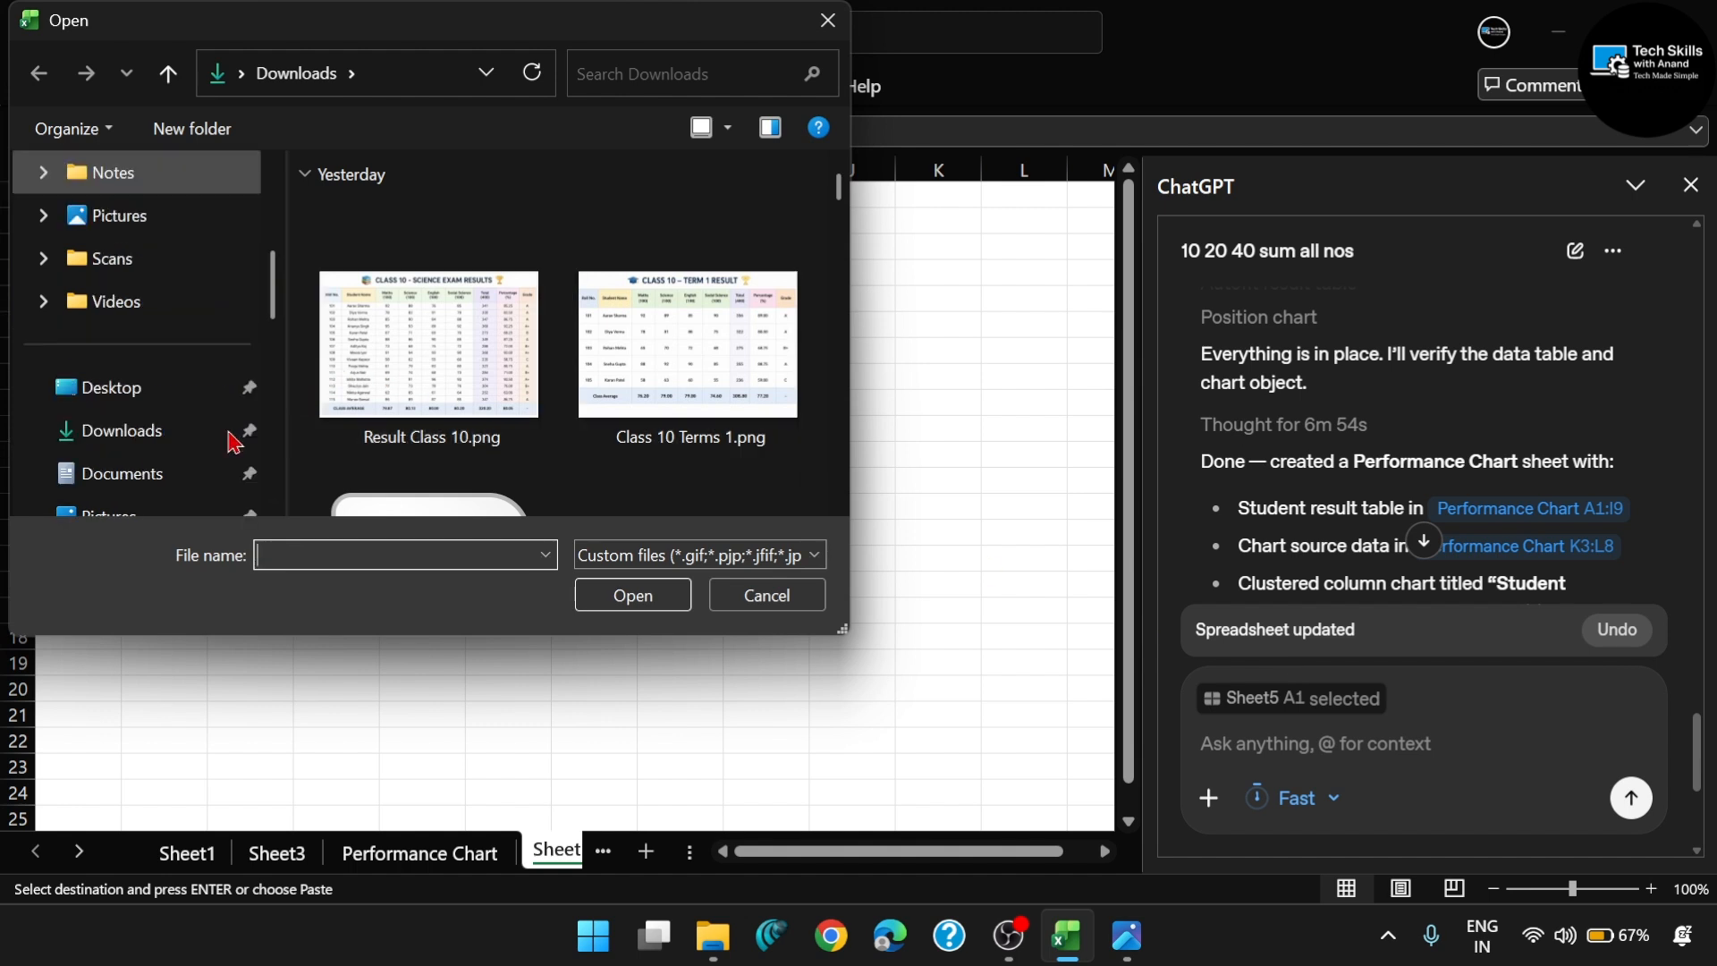
{"action": "scroll", "coordinate": [152, 474], "scroll_direction": "up", "scroll_amount": 2}
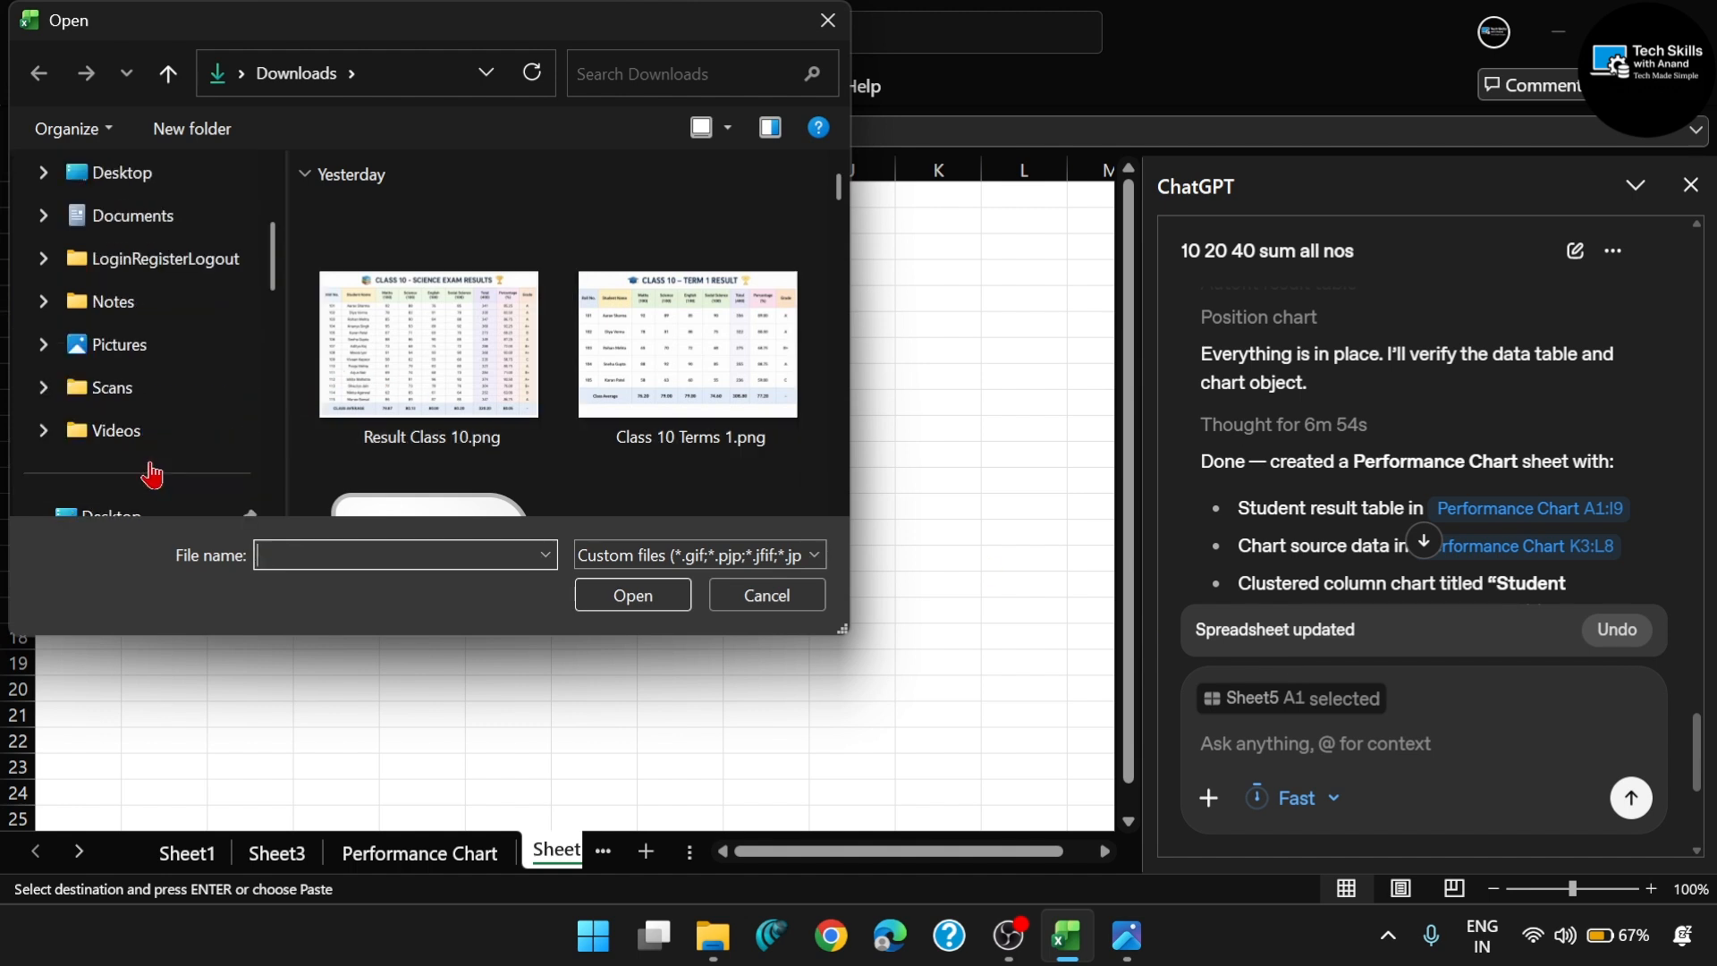
{"action": "scroll", "coordinate": [268, 491], "scroll_direction": "down", "scroll_amount": 5}
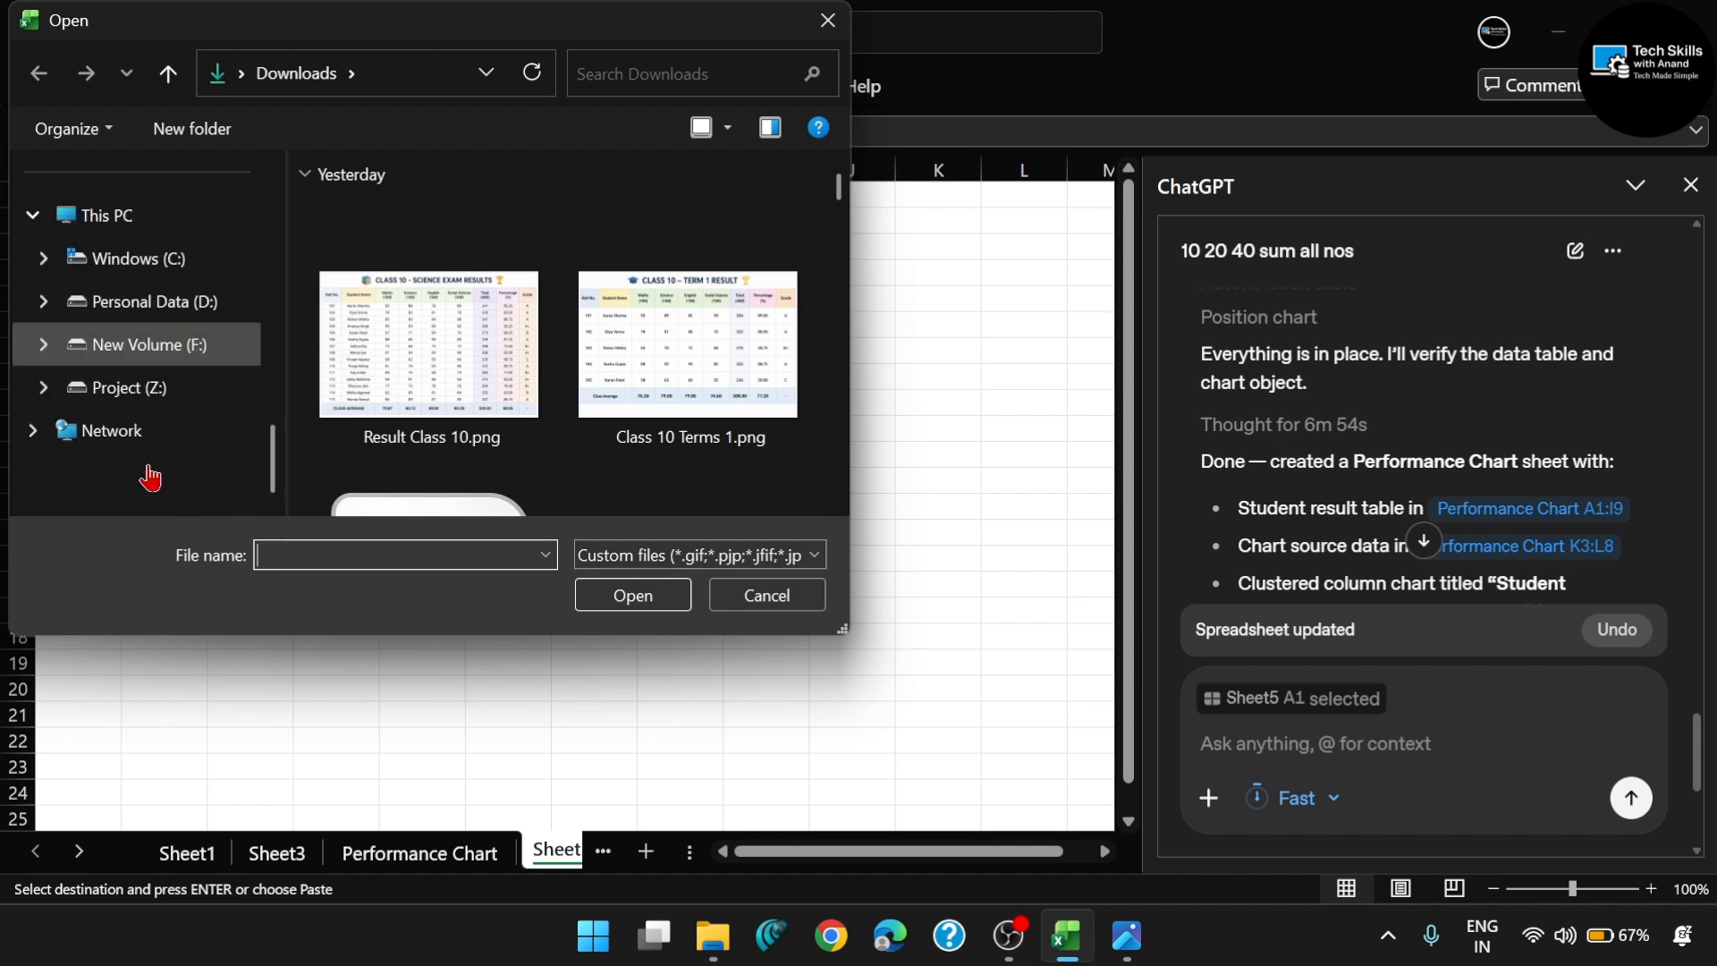
{"action": "left_click", "coordinate": [154, 402]}
{"action": "double_click", "coordinate": [412, 225]}
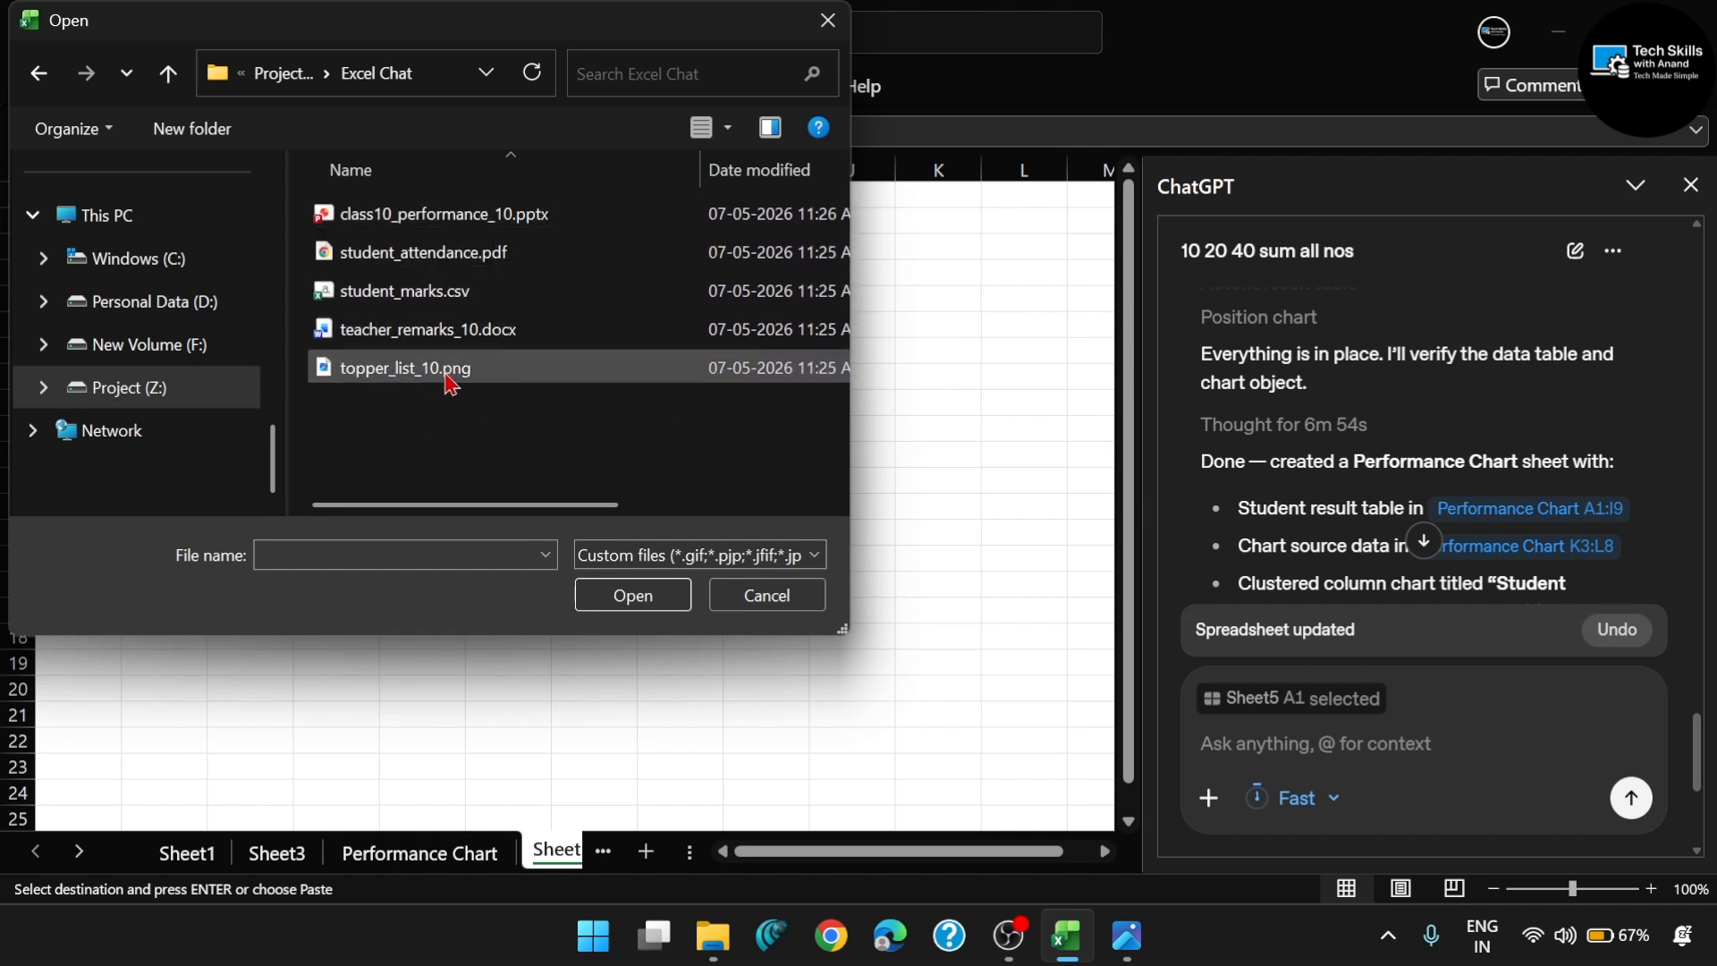
- Attach class10_performance_10.pptx, student_attendance.pdf, student_marks.csv and teacher_remarks_10.docx to the ChatGPT prompt and look through the attachments
{"action": "left_click_drag", "start_coordinate": [462, 436], "coordinate": [453, 216]}
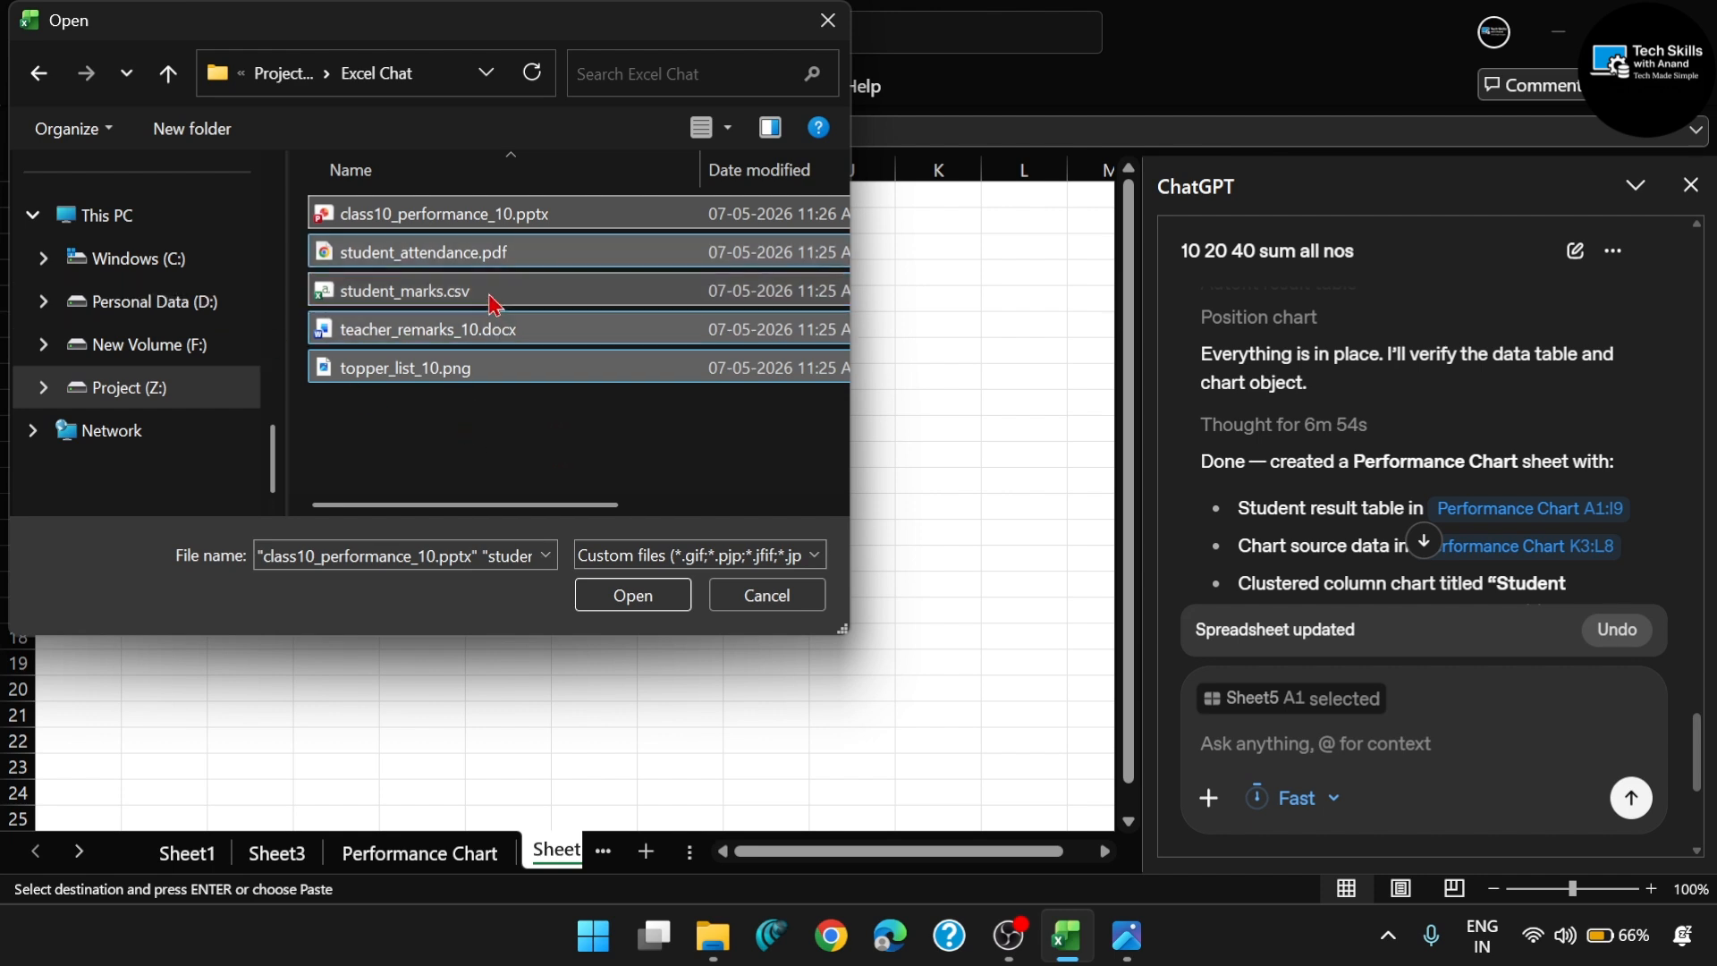
{"action": "left_click", "coordinate": [529, 448]}
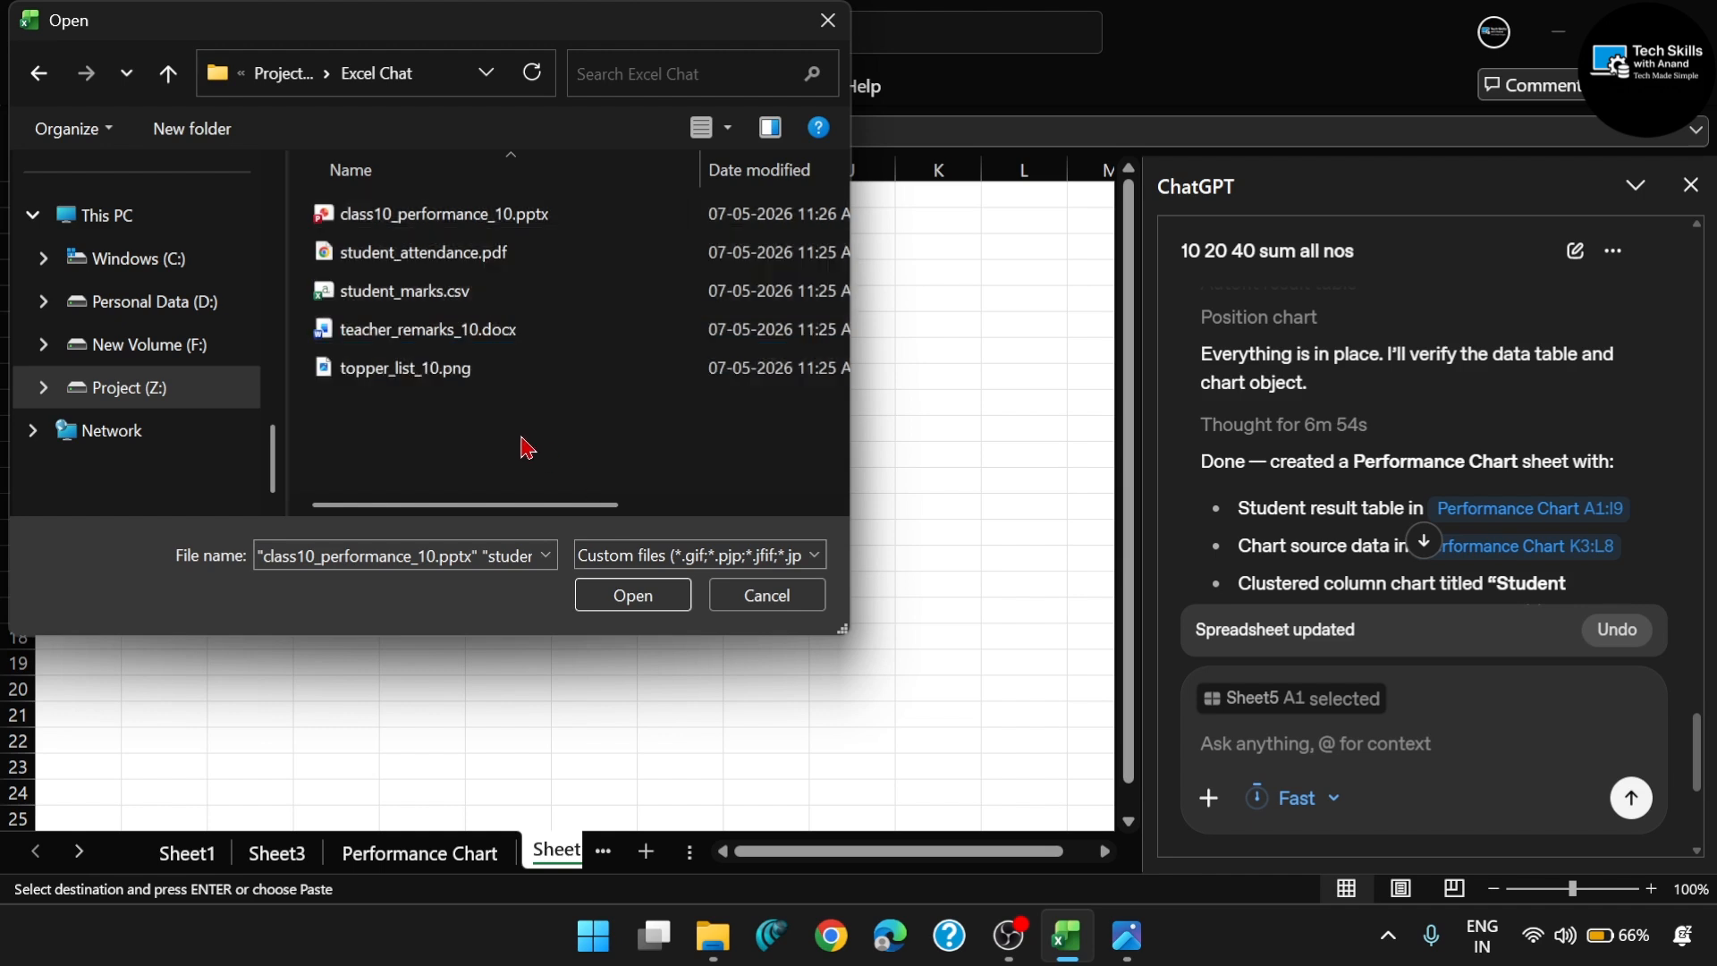
{"action": "left_click_drag", "start_coordinate": [302, 202], "coordinate": [408, 338]}
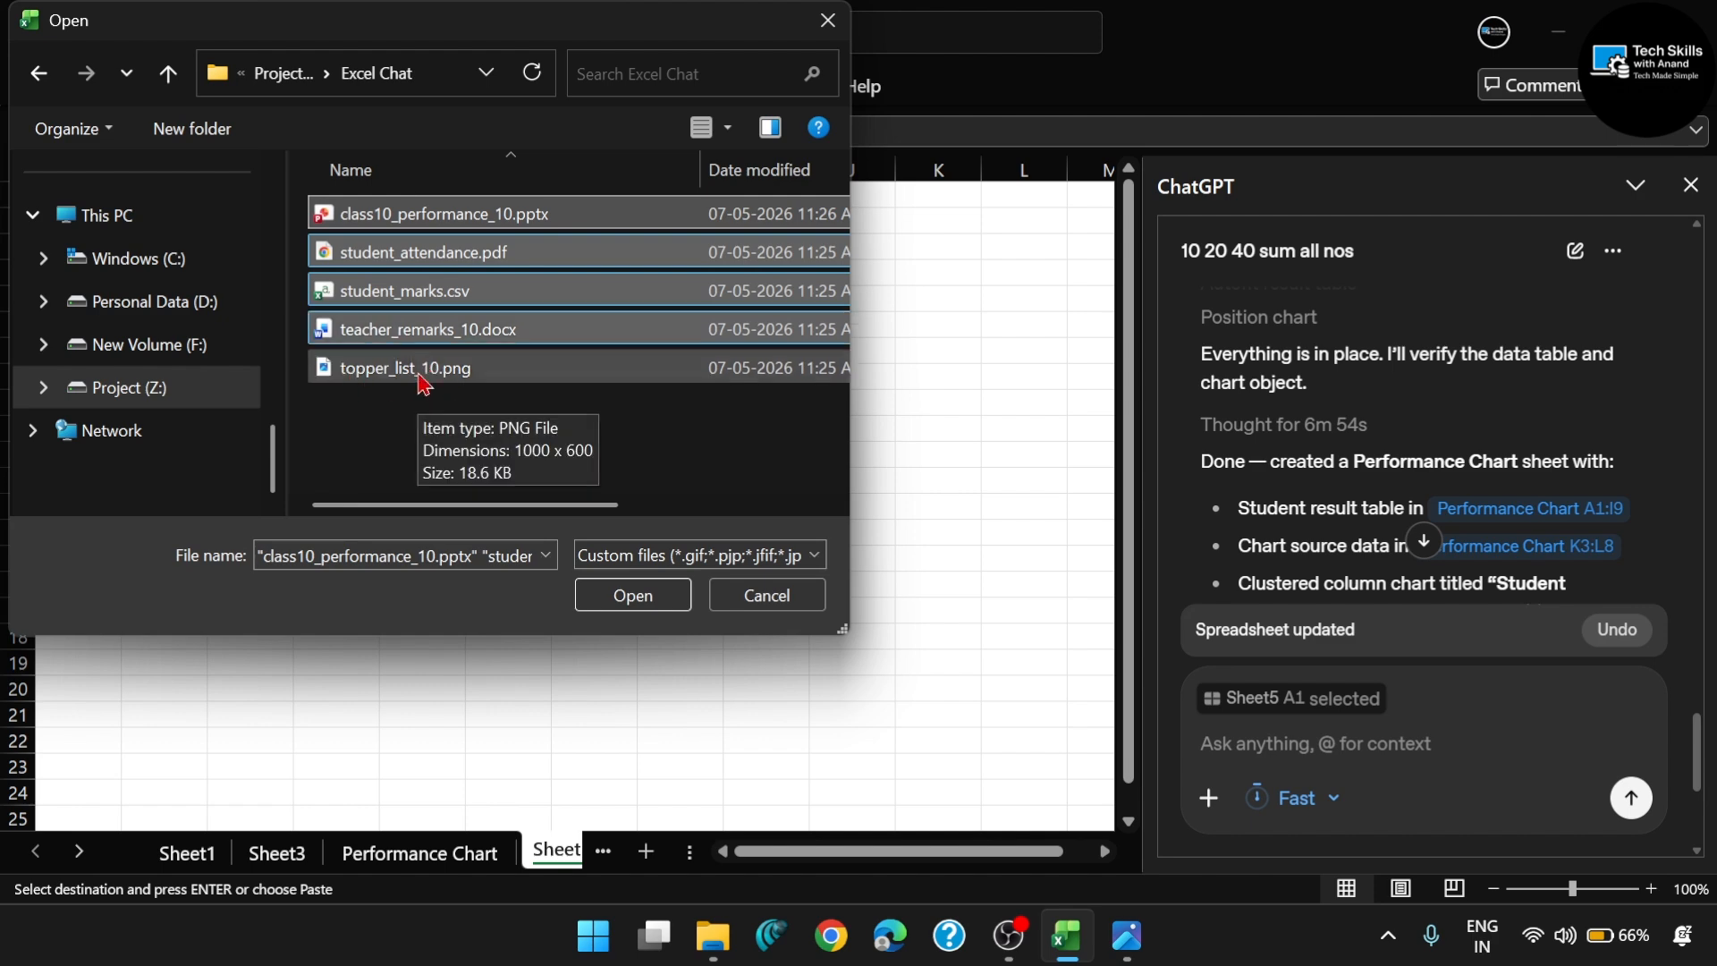
{"action": "left_click", "coordinate": [626, 593]}
{"action": "scroll", "coordinate": [1521, 701], "scroll_direction": "right", "scroll_amount": 3}
{"action": "scroll", "coordinate": [1528, 704], "scroll_direction": "right", "scroll_amount": 2}
{"action": "scroll", "coordinate": [1527, 703], "scroll_direction": "left", "scroll_amount": 4}
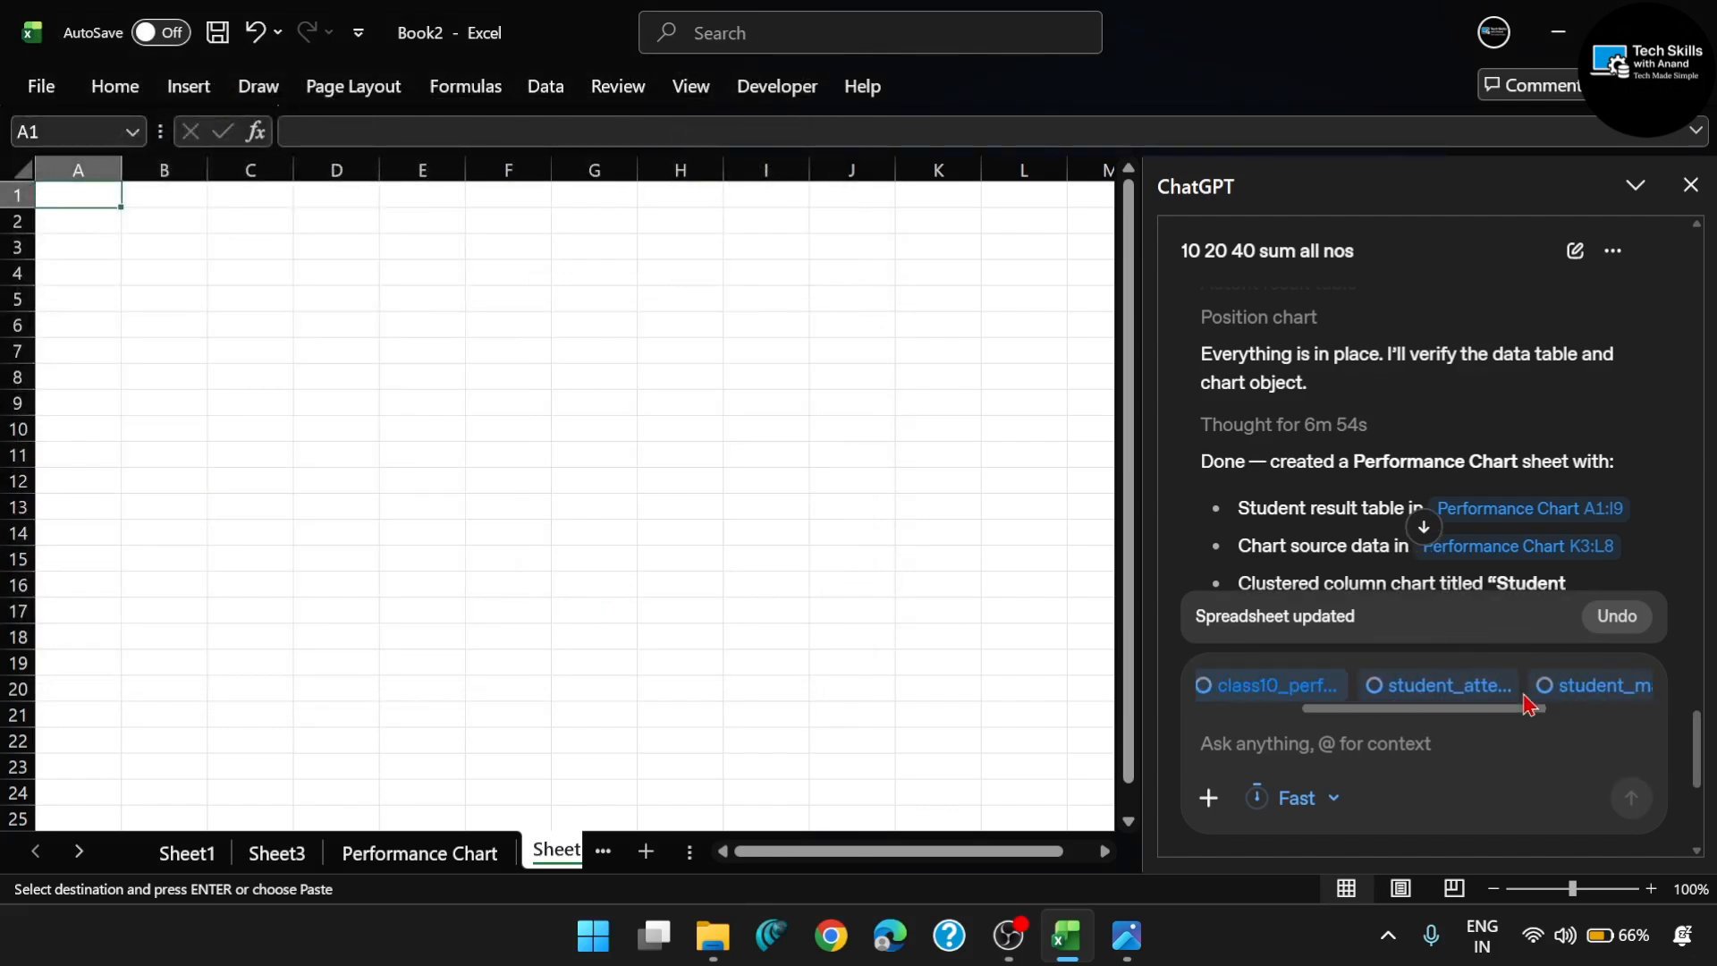
{"action": "scroll", "coordinate": [1527, 704], "scroll_direction": "right", "scroll_amount": 3}
{"action": "scroll", "coordinate": [1527, 703], "scroll_direction": "left", "scroll_amount": 2}
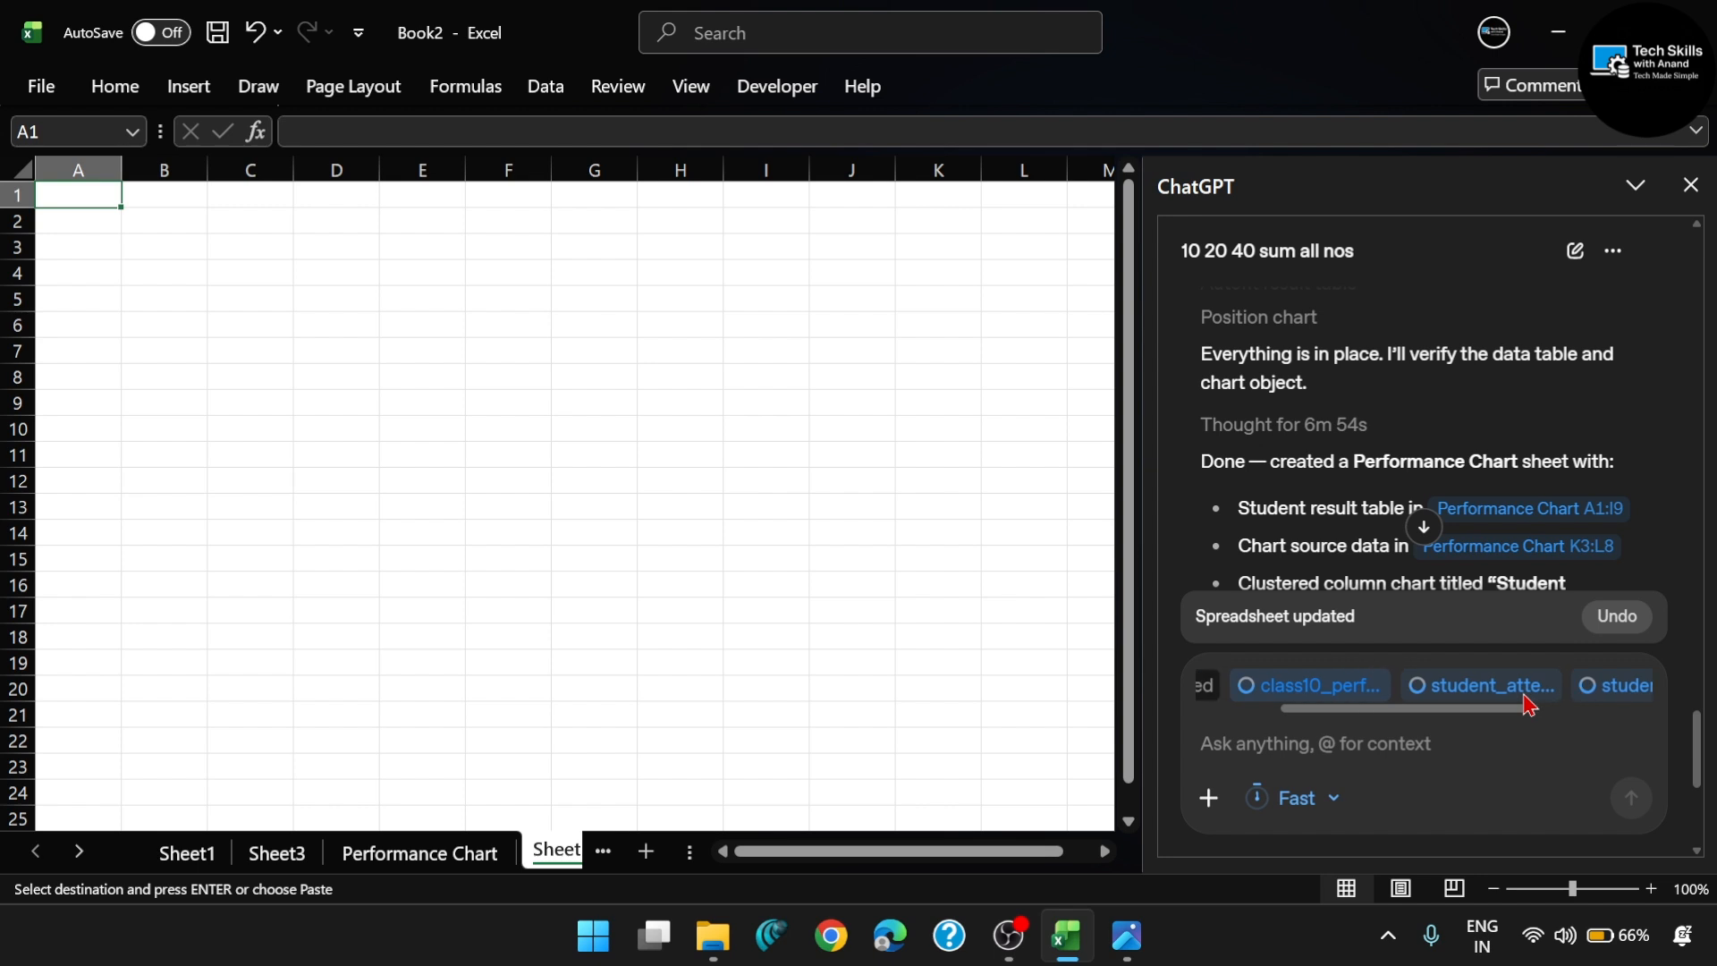
- Attach topper_list_10.png from the Excel Chat folder to the ChatGPT prompt and look through the attached files
{"action": "scroll", "coordinate": [1477, 699], "scroll_direction": "left", "scroll_amount": 2}
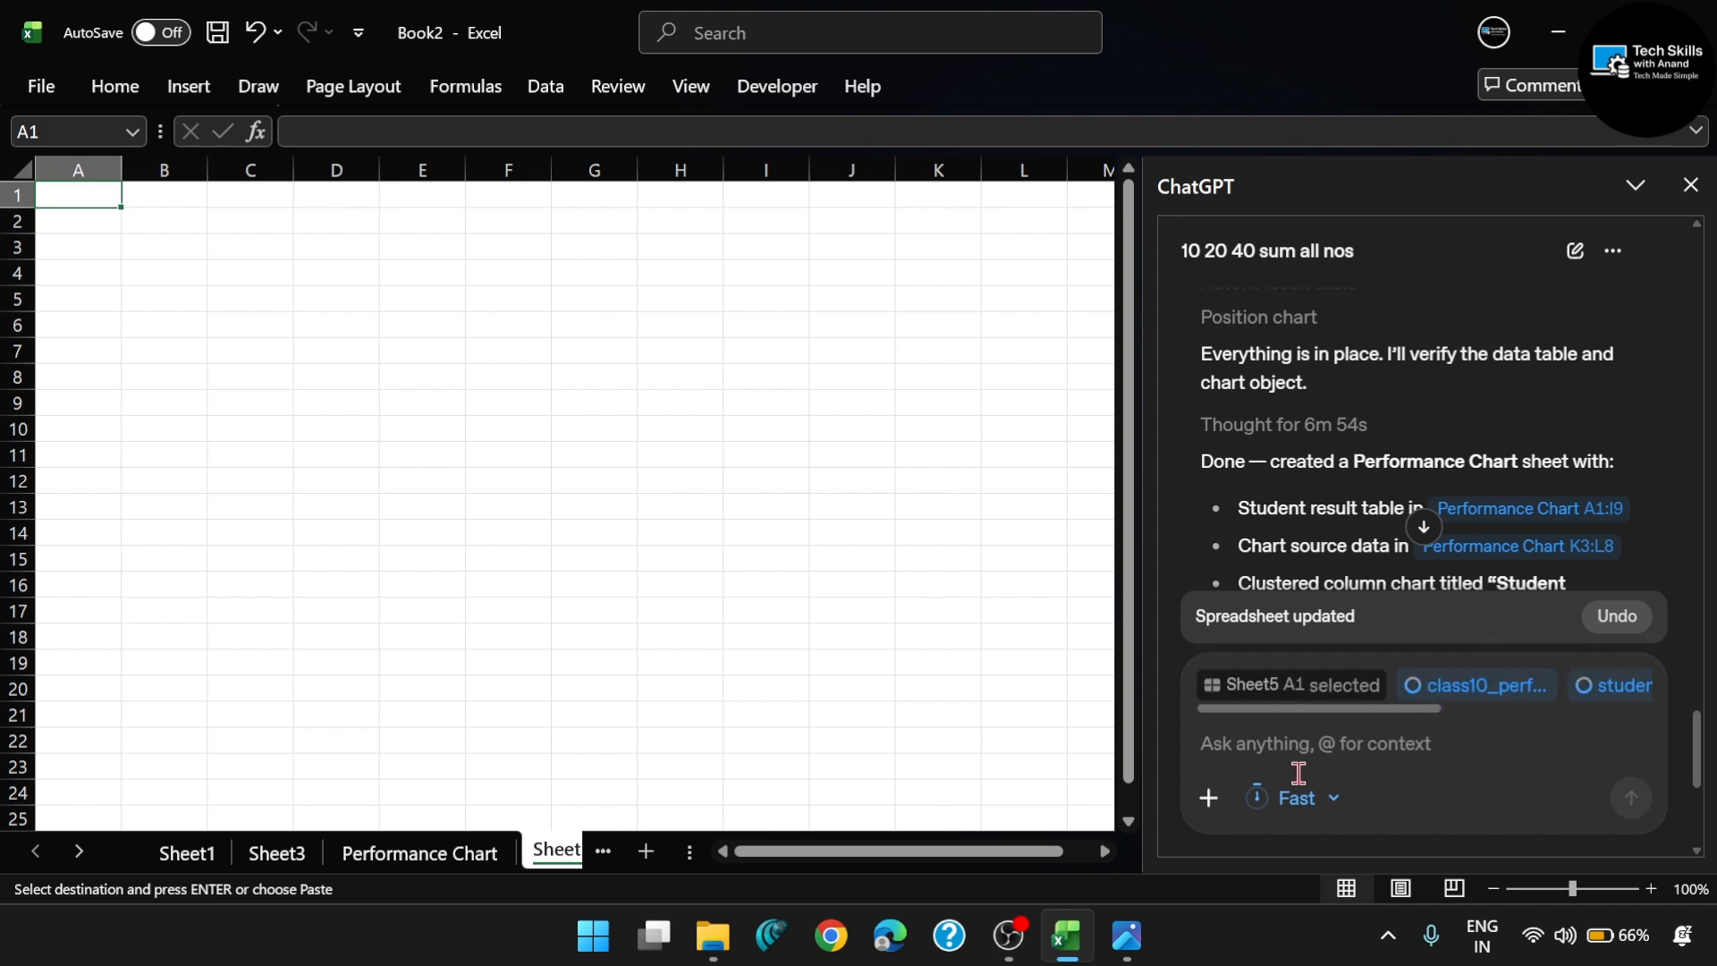
{"action": "left_click", "coordinate": [1217, 810]}
{"action": "left_click", "coordinate": [1234, 671]}
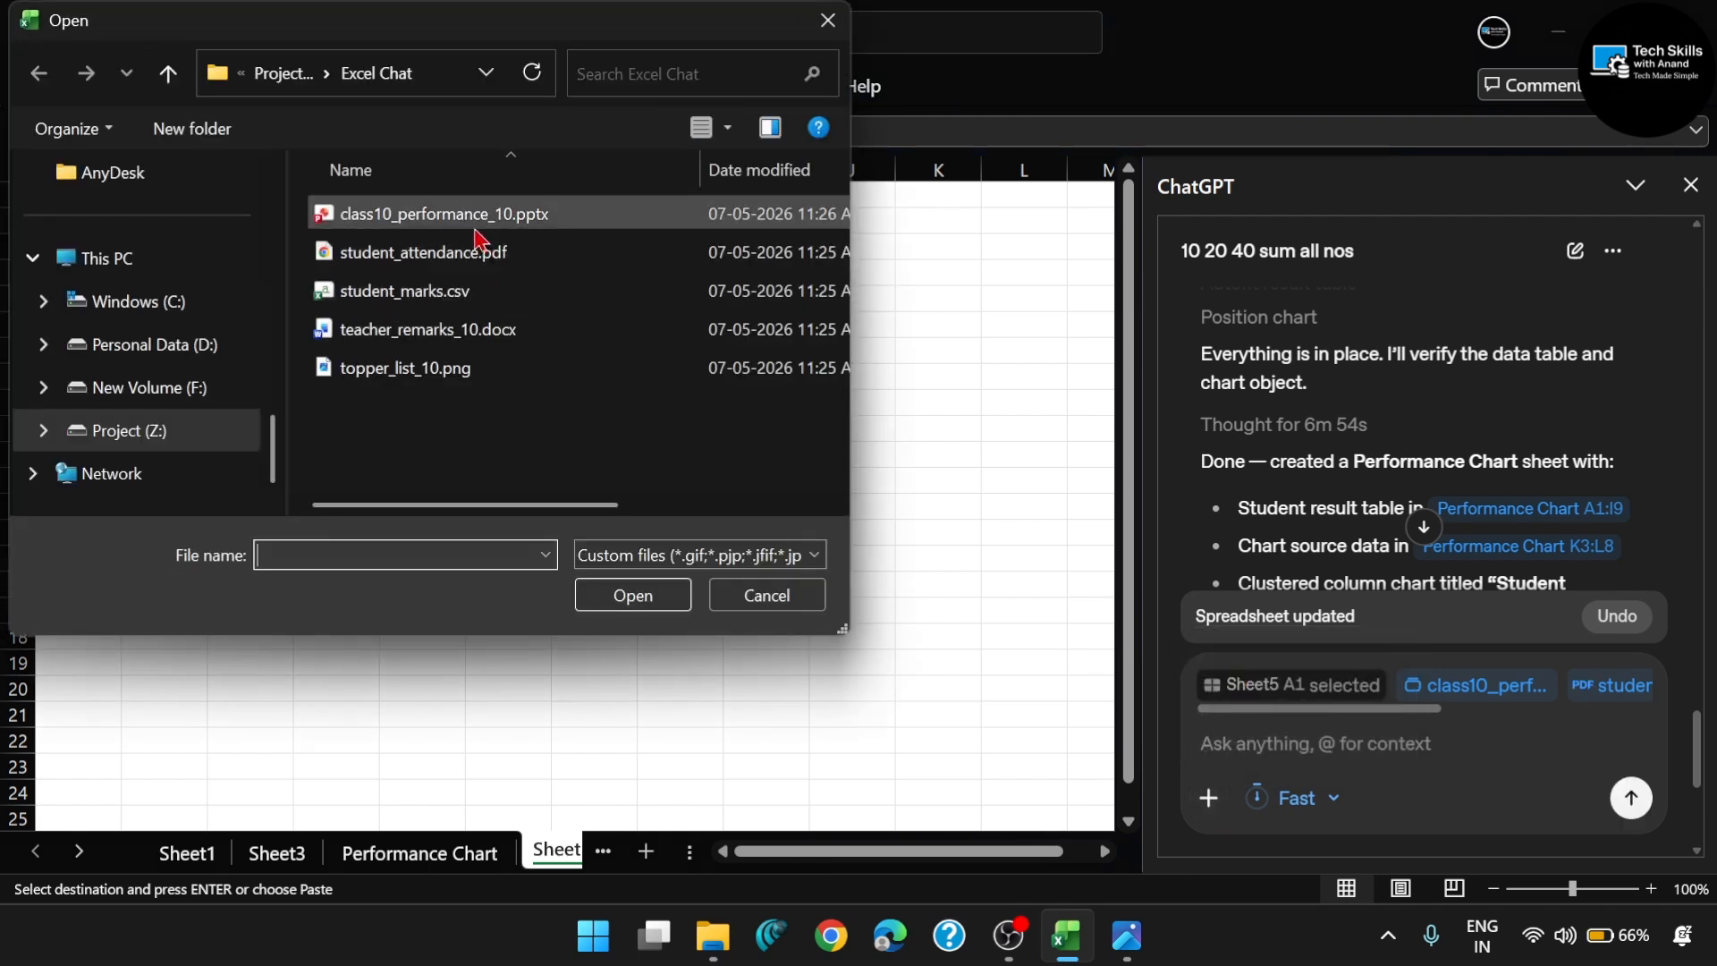
{"action": "double_click", "coordinate": [422, 369]}
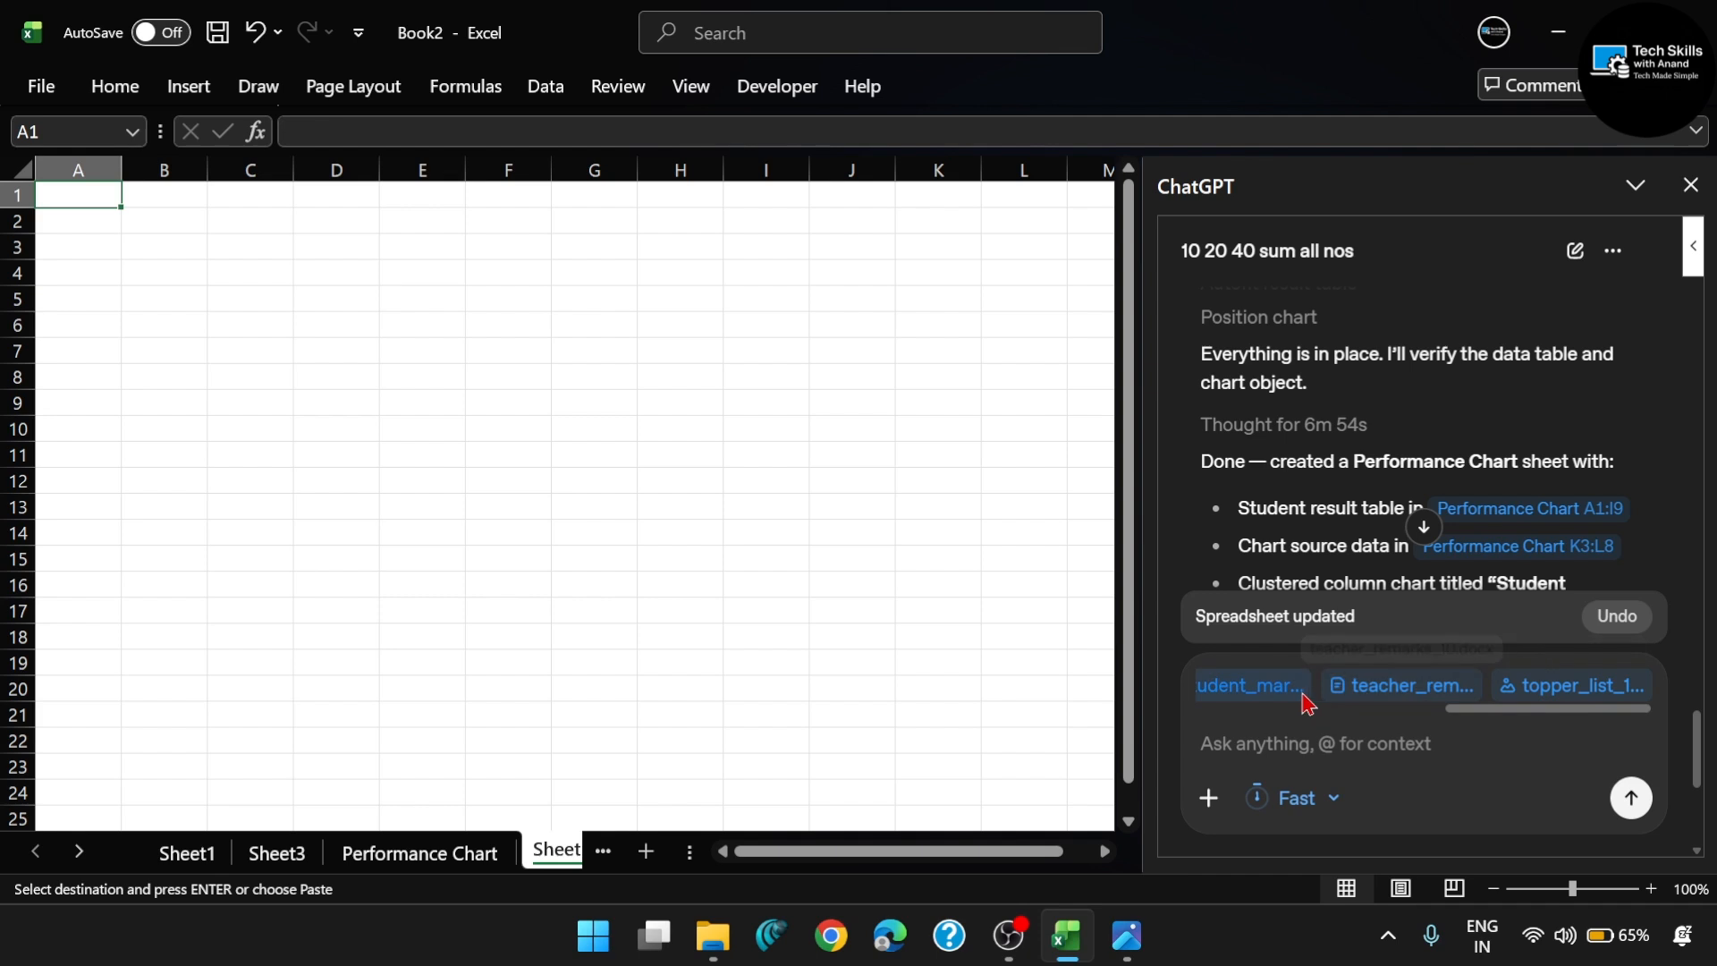
{"action": "scroll", "coordinate": [1359, 696], "scroll_direction": "left", "scroll_amount": 6}
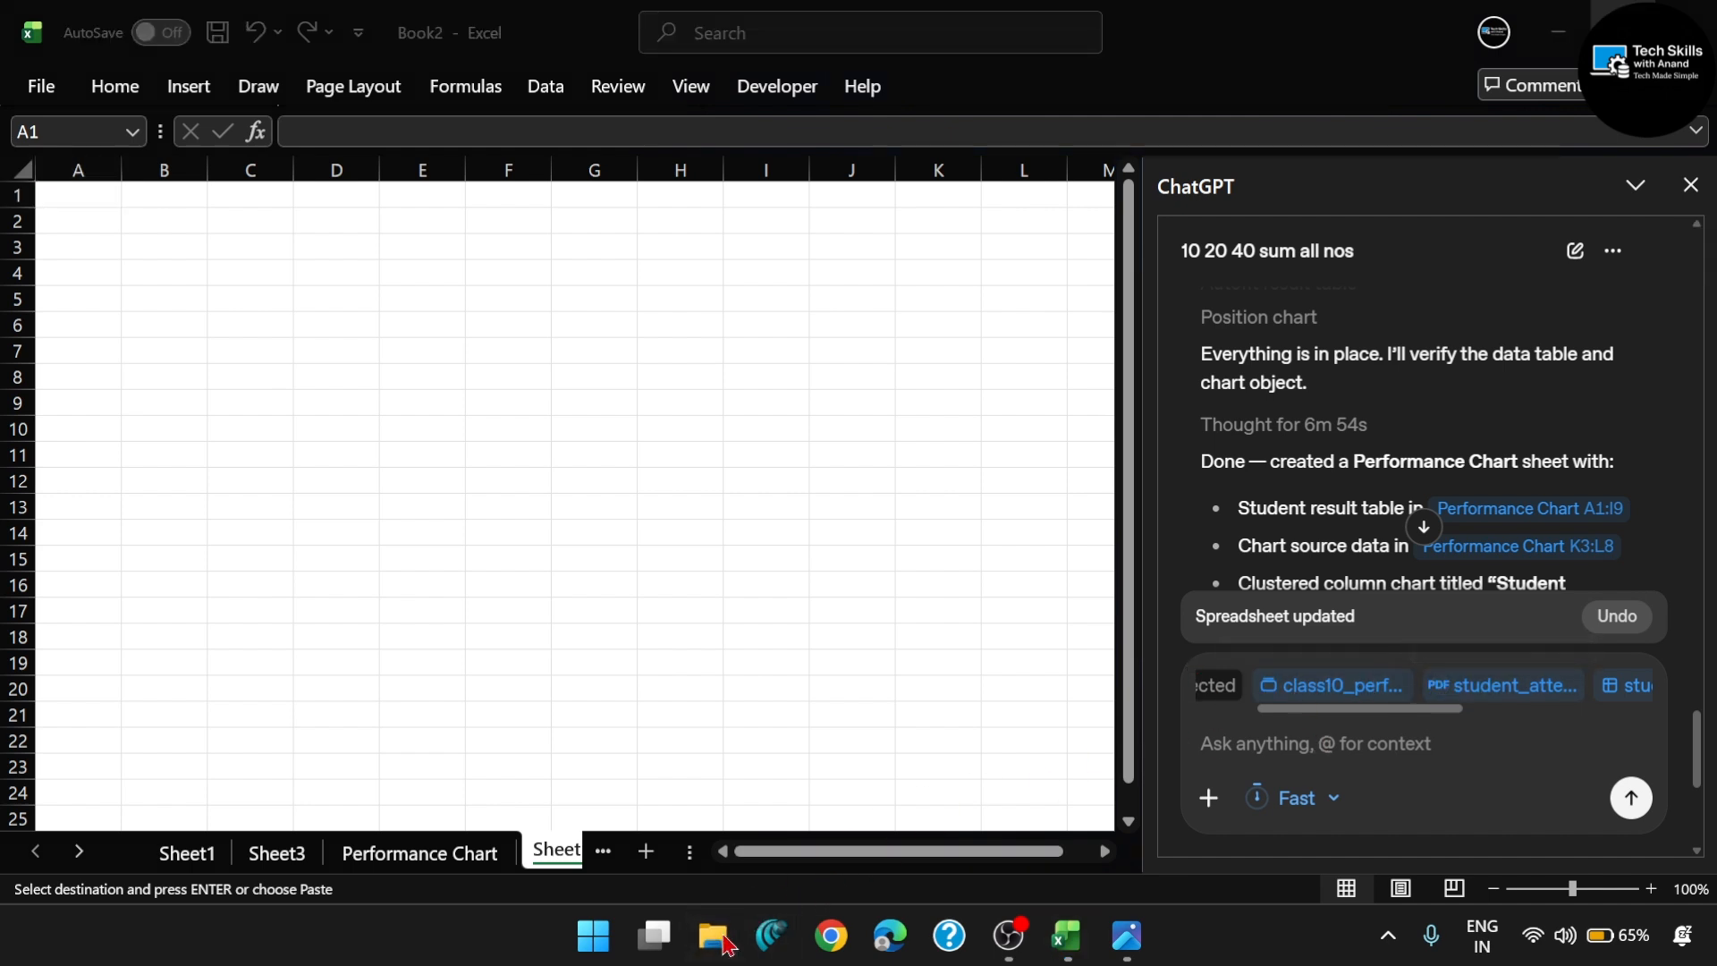
- Switch to File Explorer and open the Excel Chat folder on Project (Z:)
{"action": "left_click", "coordinate": [724, 941]}
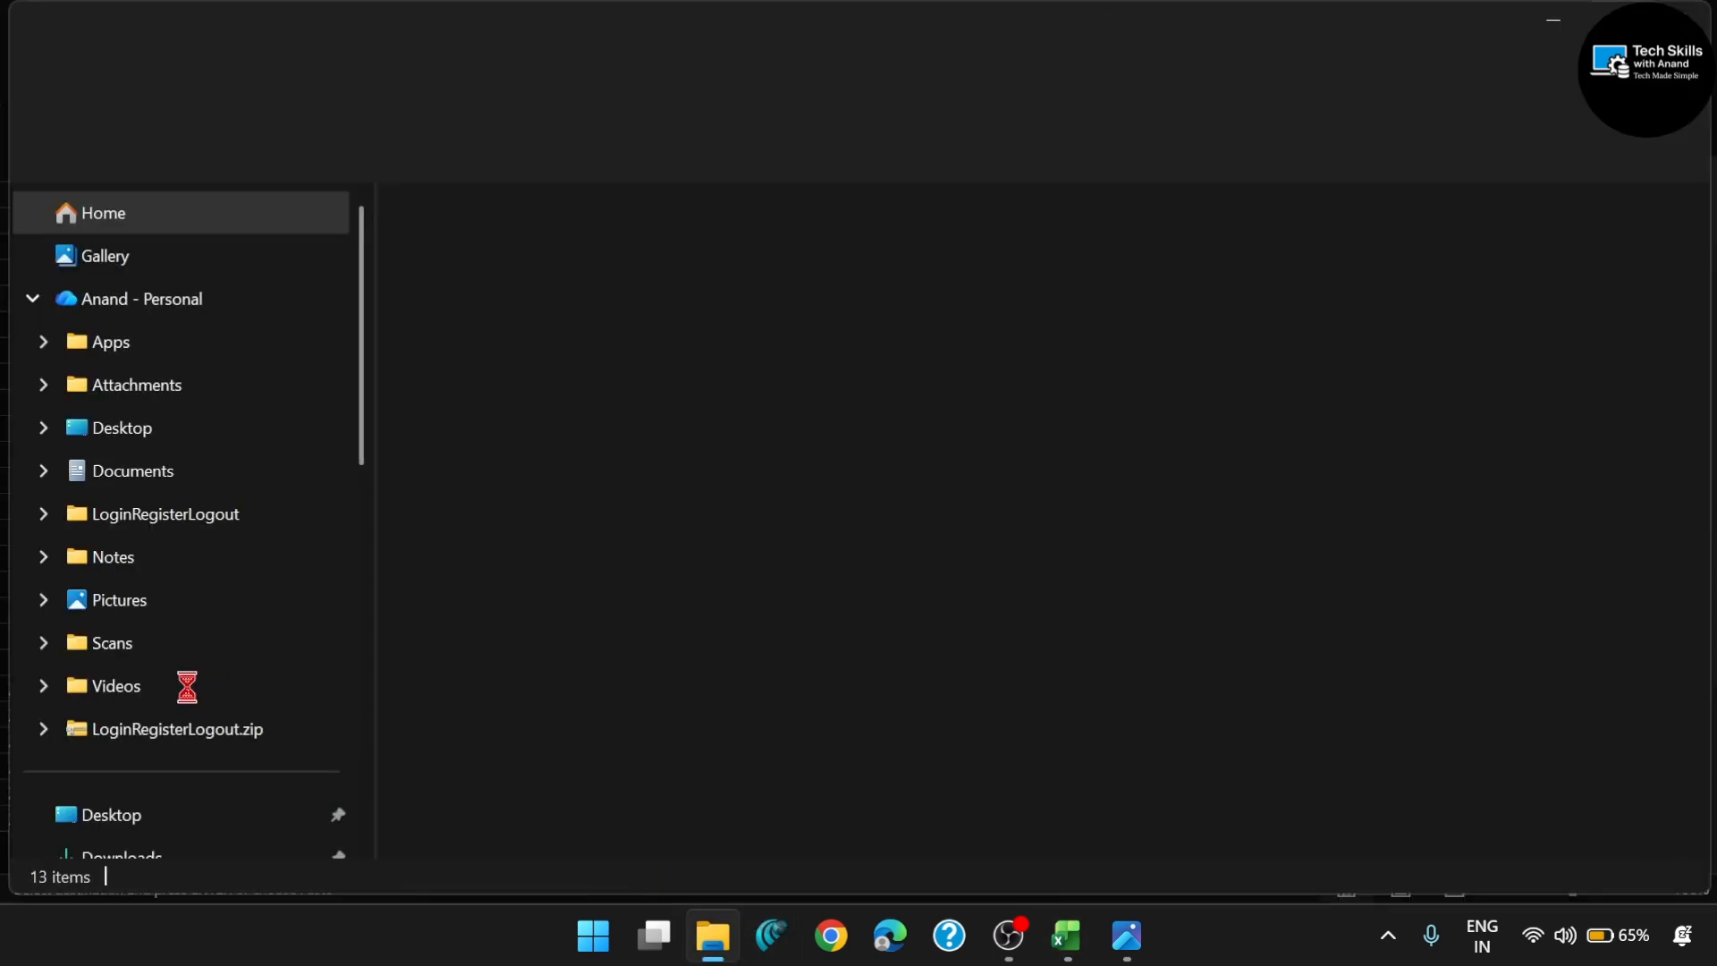
{"action": "scroll", "coordinate": [190, 693], "scroll_direction": "down", "scroll_amount": 8}
{"action": "left_click", "coordinate": [168, 726]}
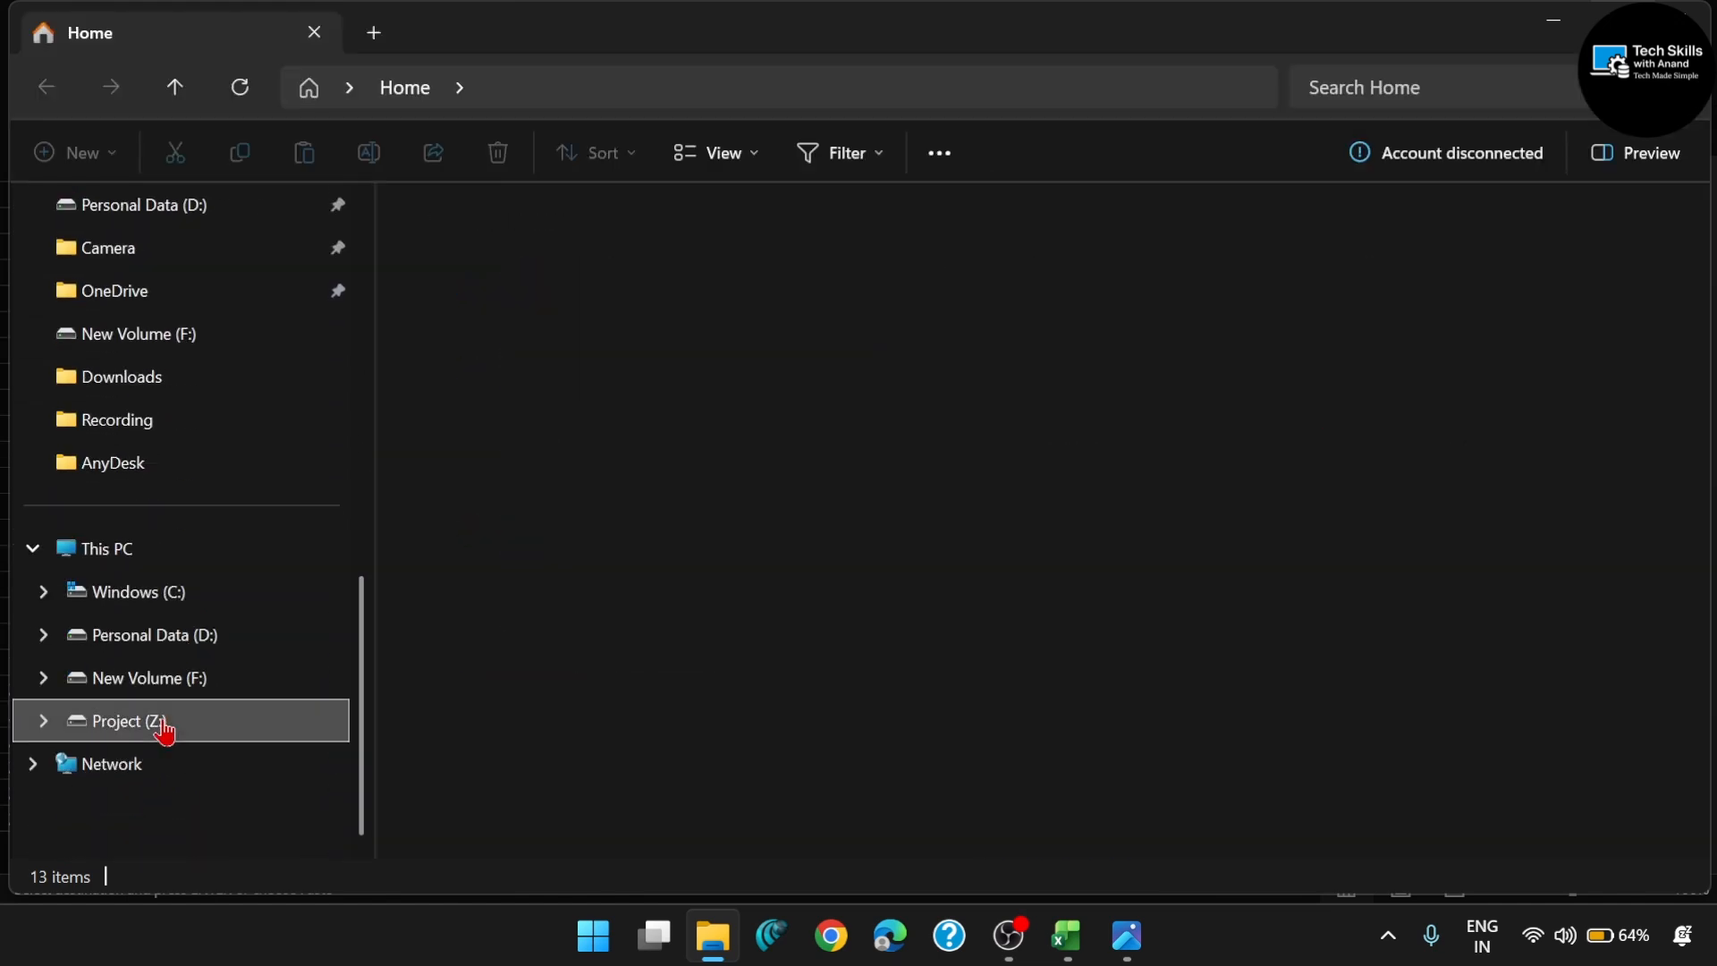
{"action": "double_click", "coordinate": [547, 252]}
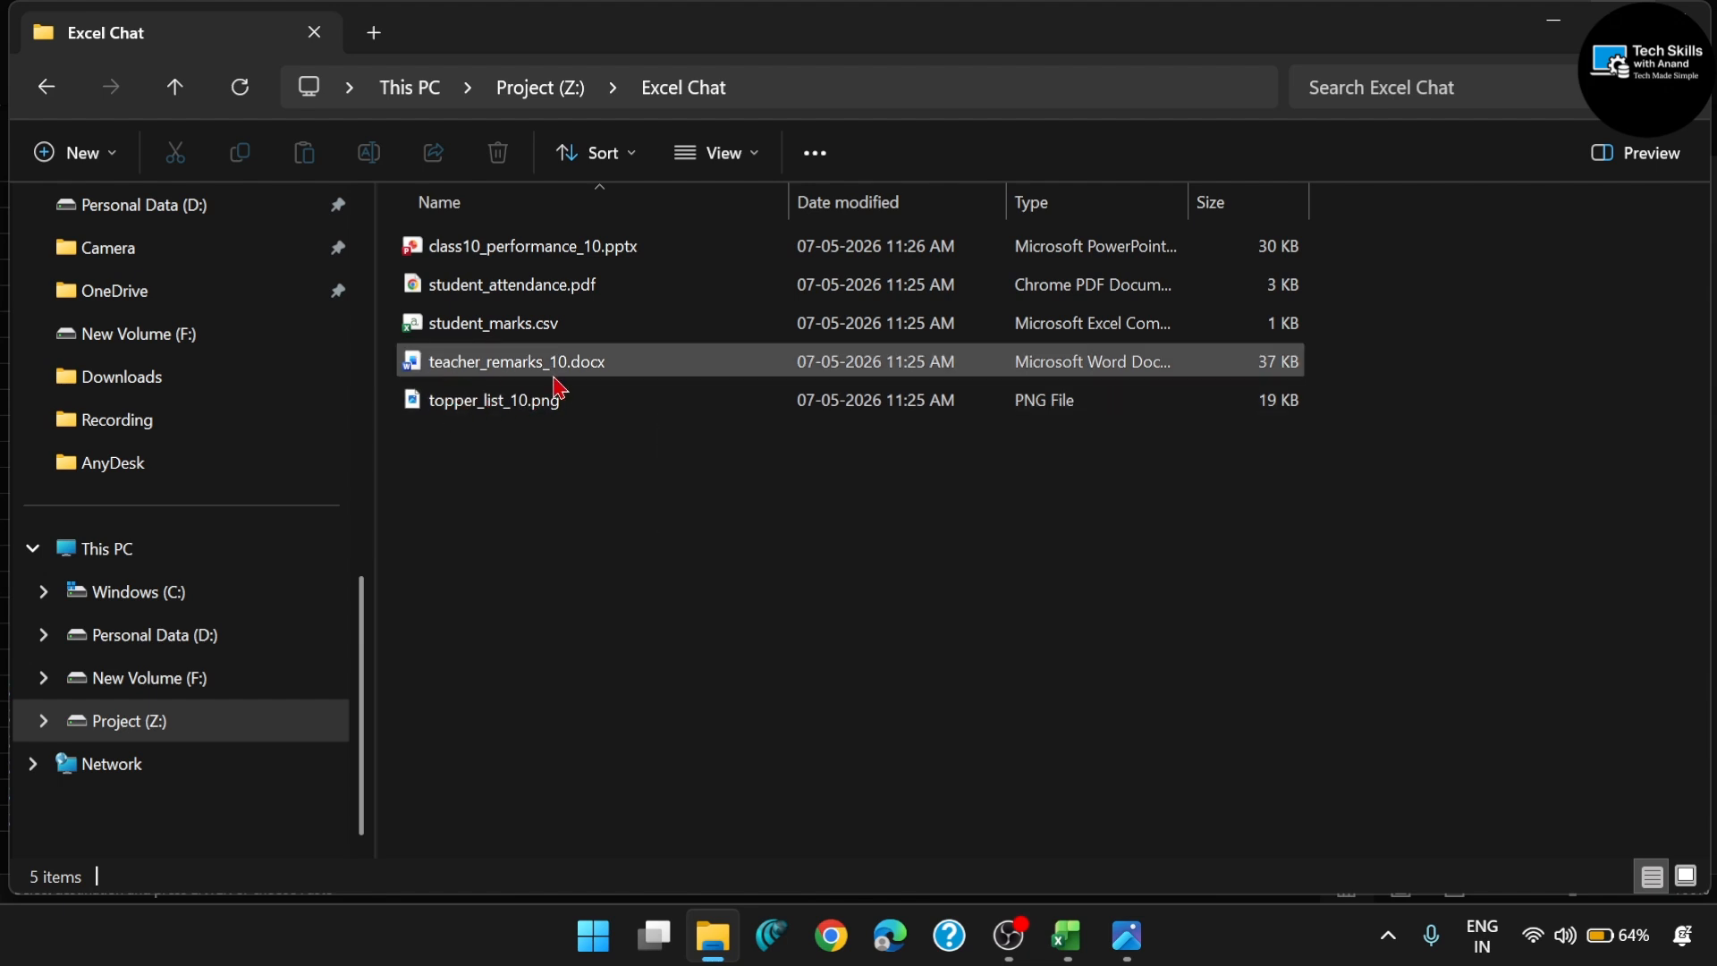
- Open class10_performance_10.pptx and review its Top Performers and Students Needing Improvement slides
{"action": "left_click", "coordinate": [532, 255]}
{"action": "double_click", "coordinate": [532, 255]}
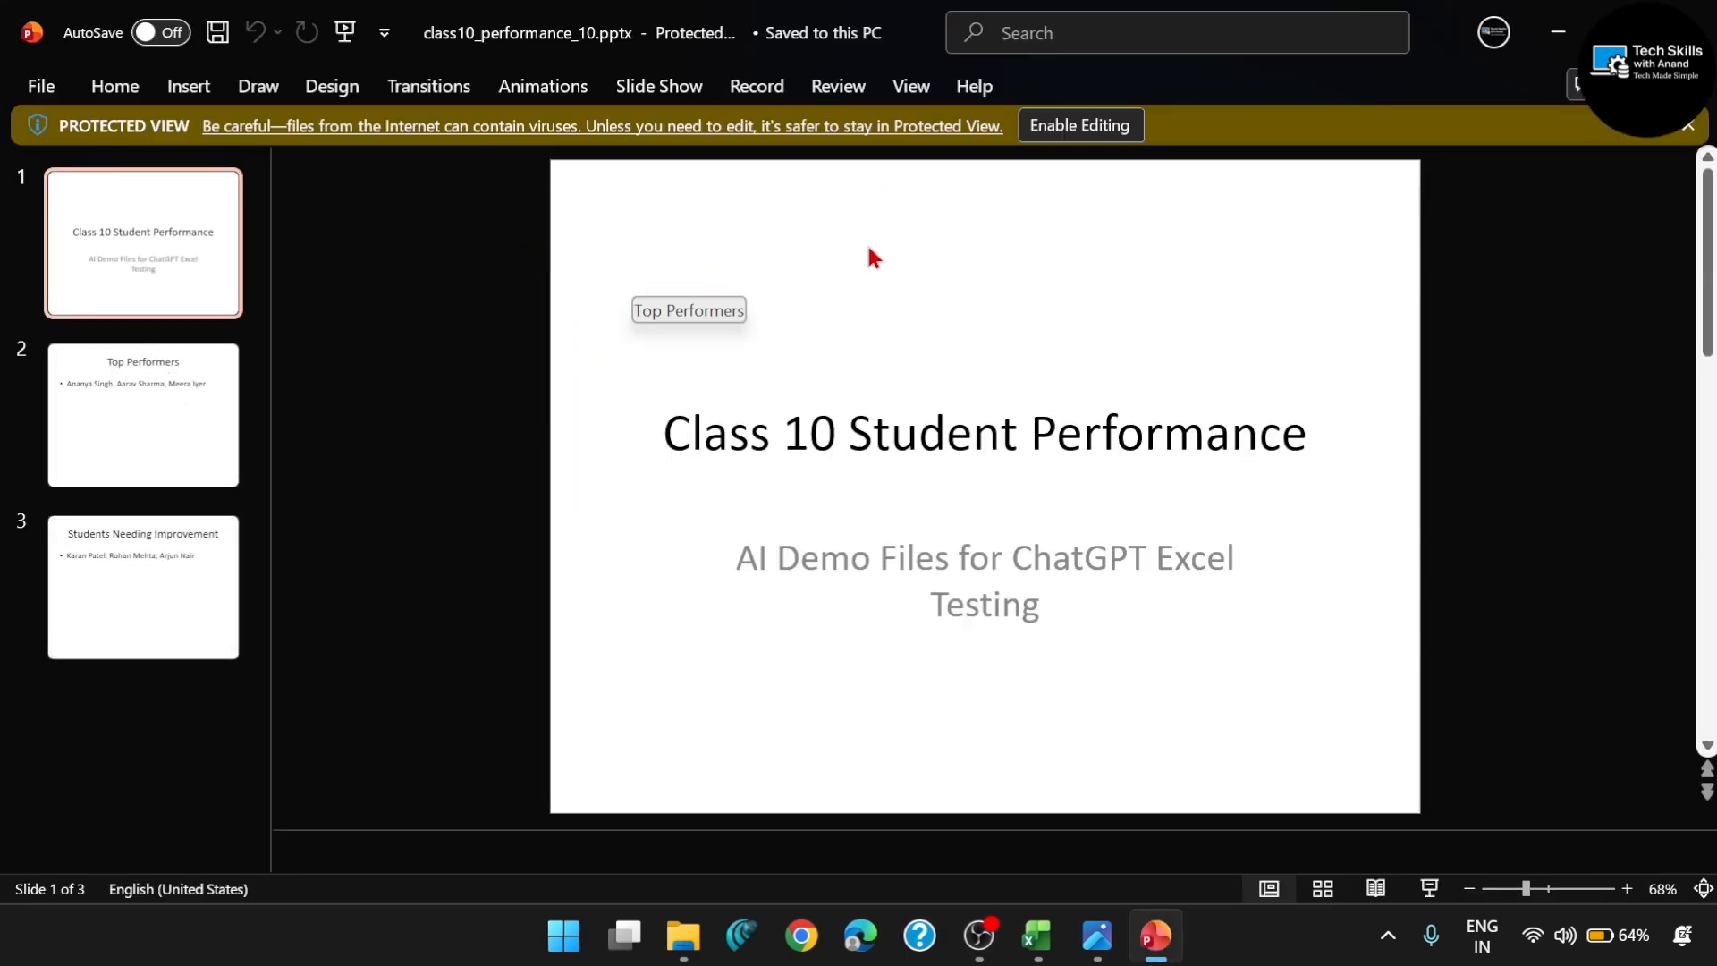
{"action": "left_click", "coordinate": [169, 404]}
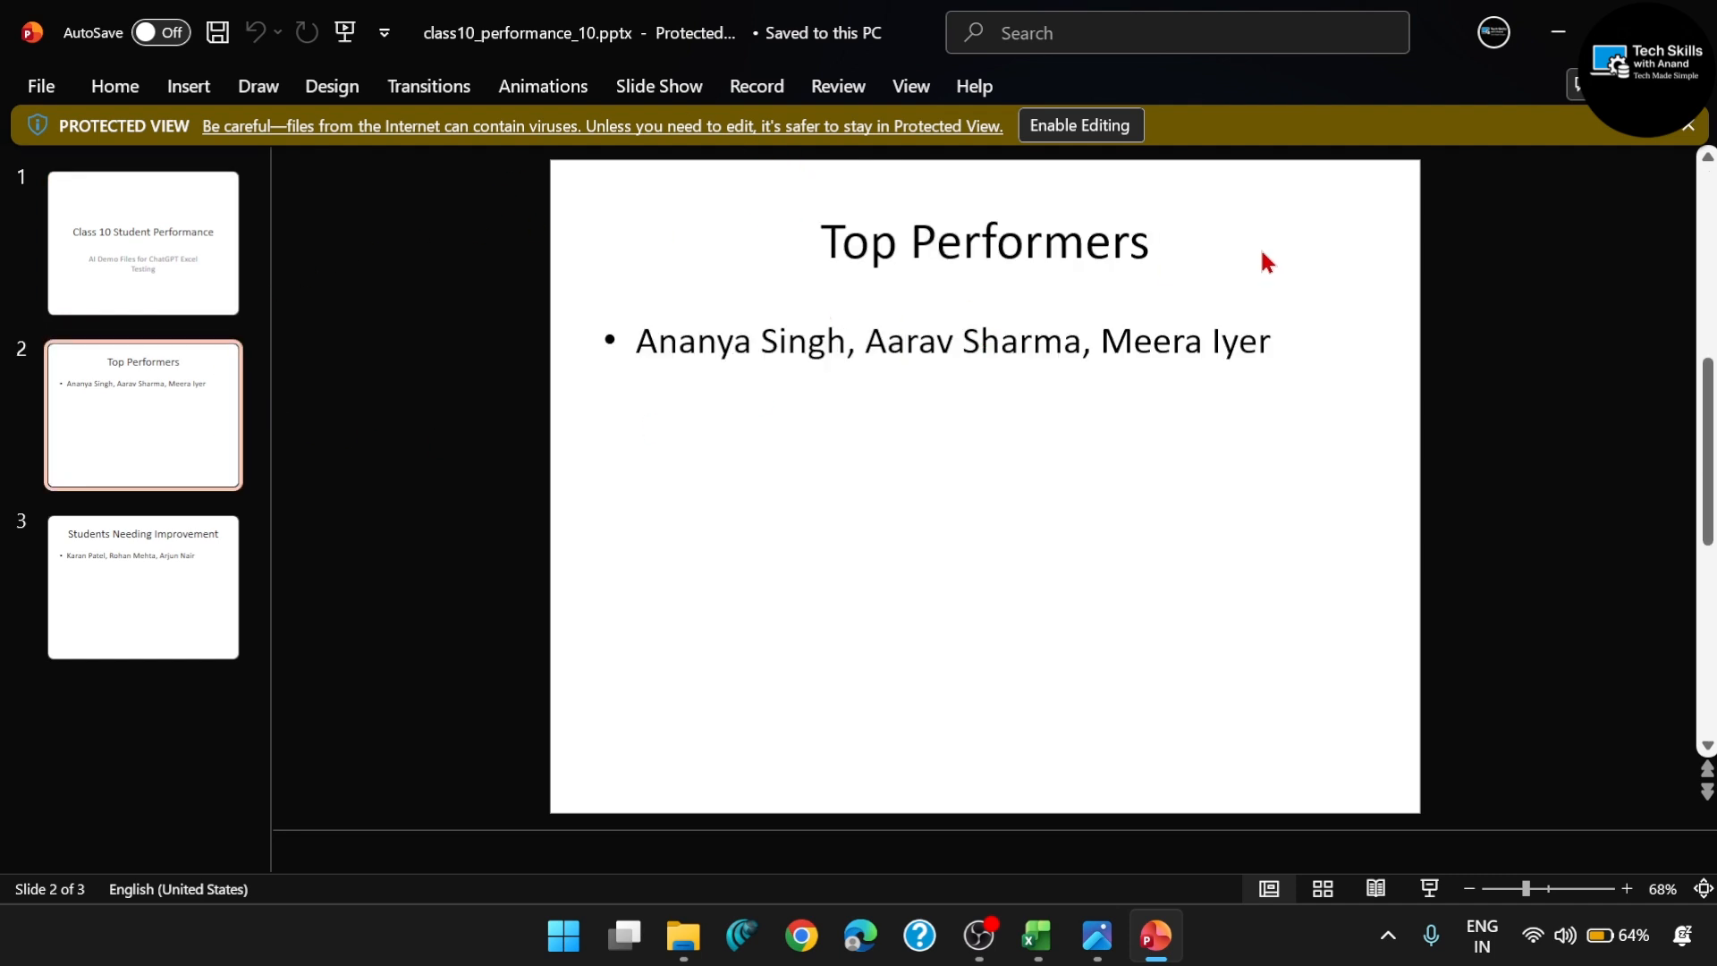
{"action": "left_click", "coordinate": [203, 598]}
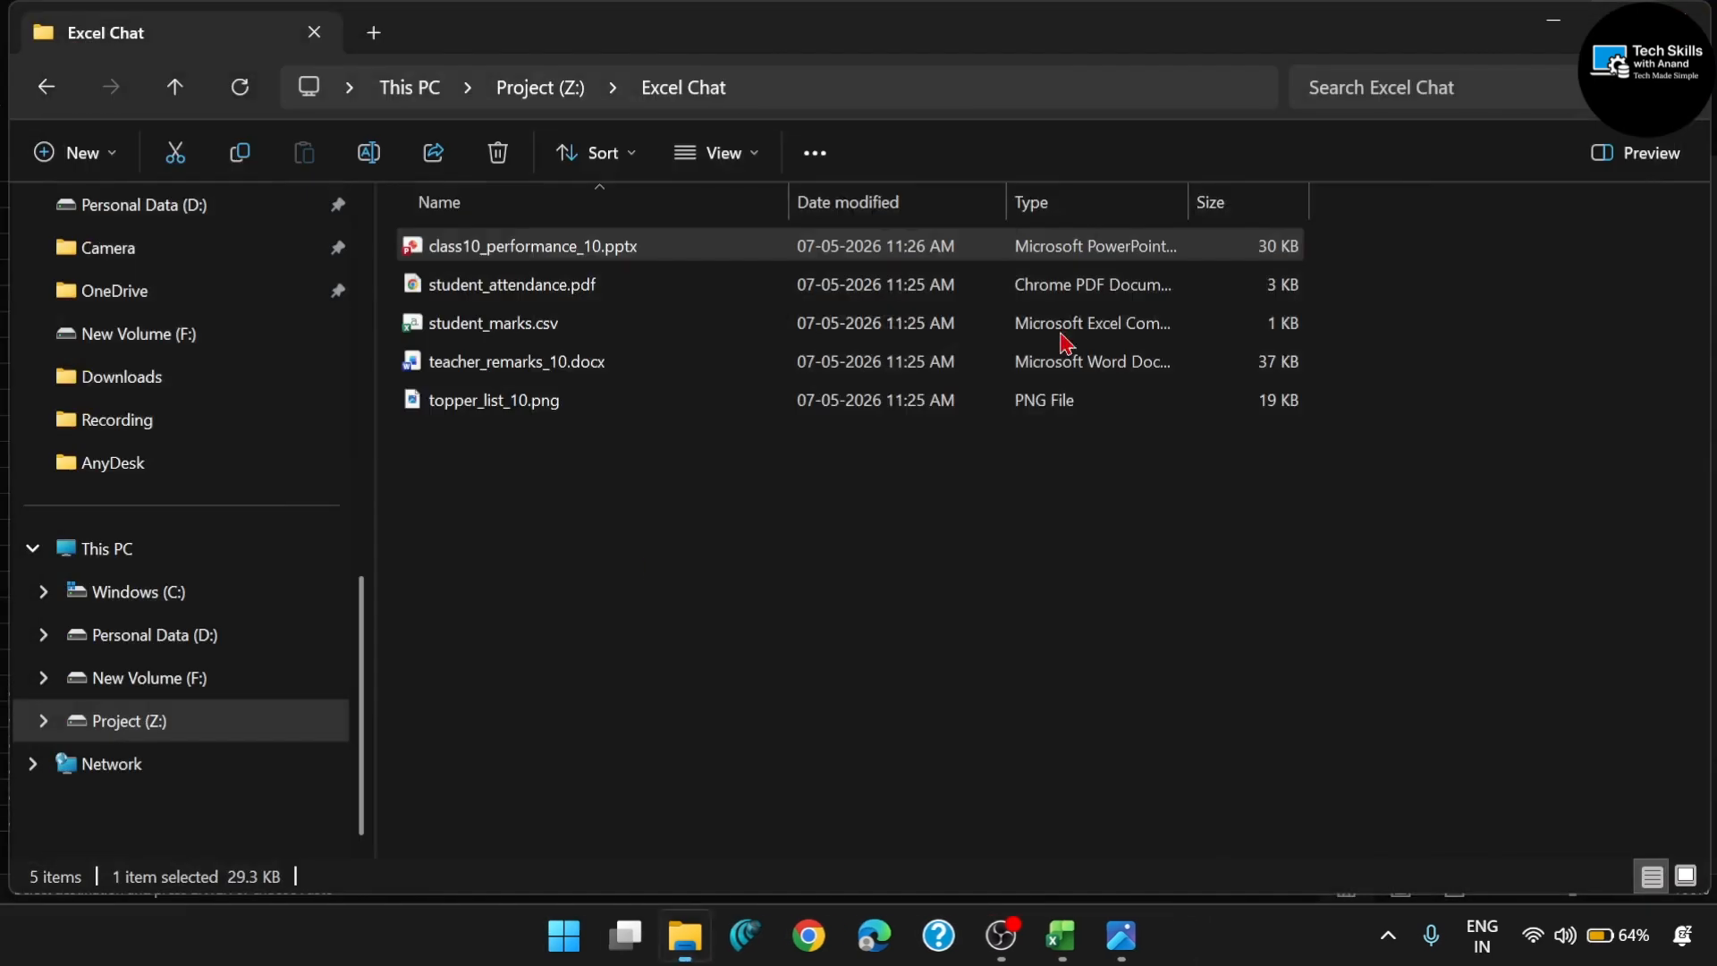
- Open student_attendance.pdf from the Excel Chat folder, view the Class 10 Attendance Report, and minimize it
{"action": "left_click", "coordinate": [656, 279]}
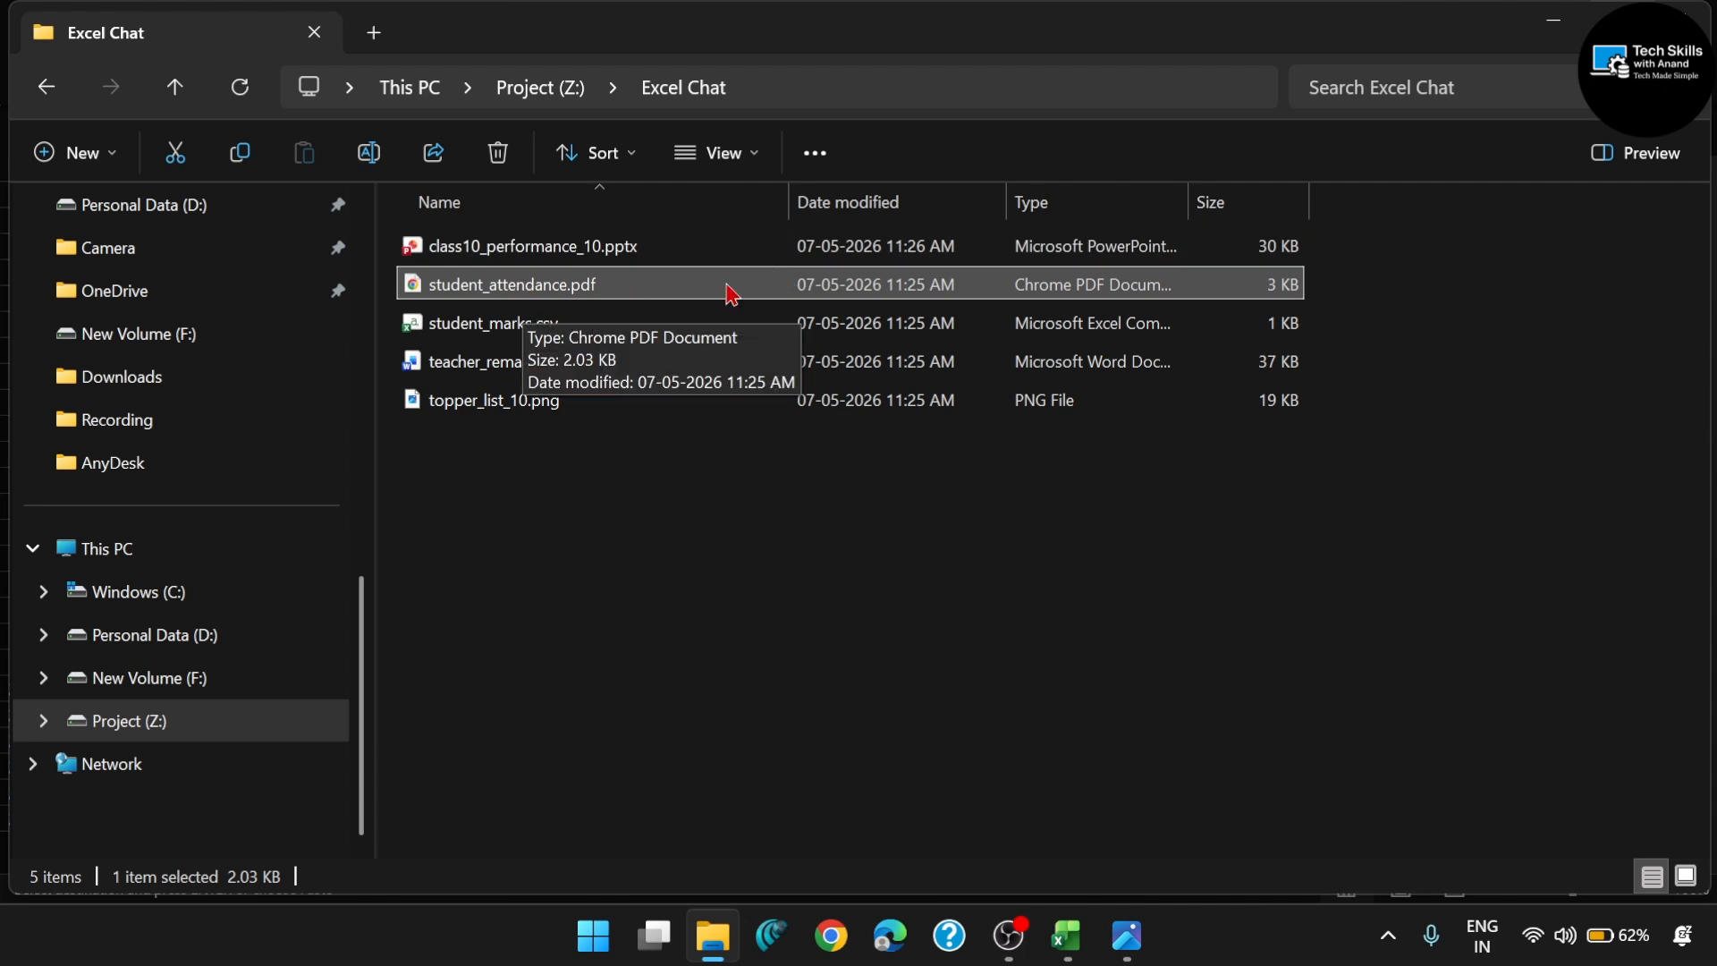
{"action": "double_click", "coordinate": [532, 286]}
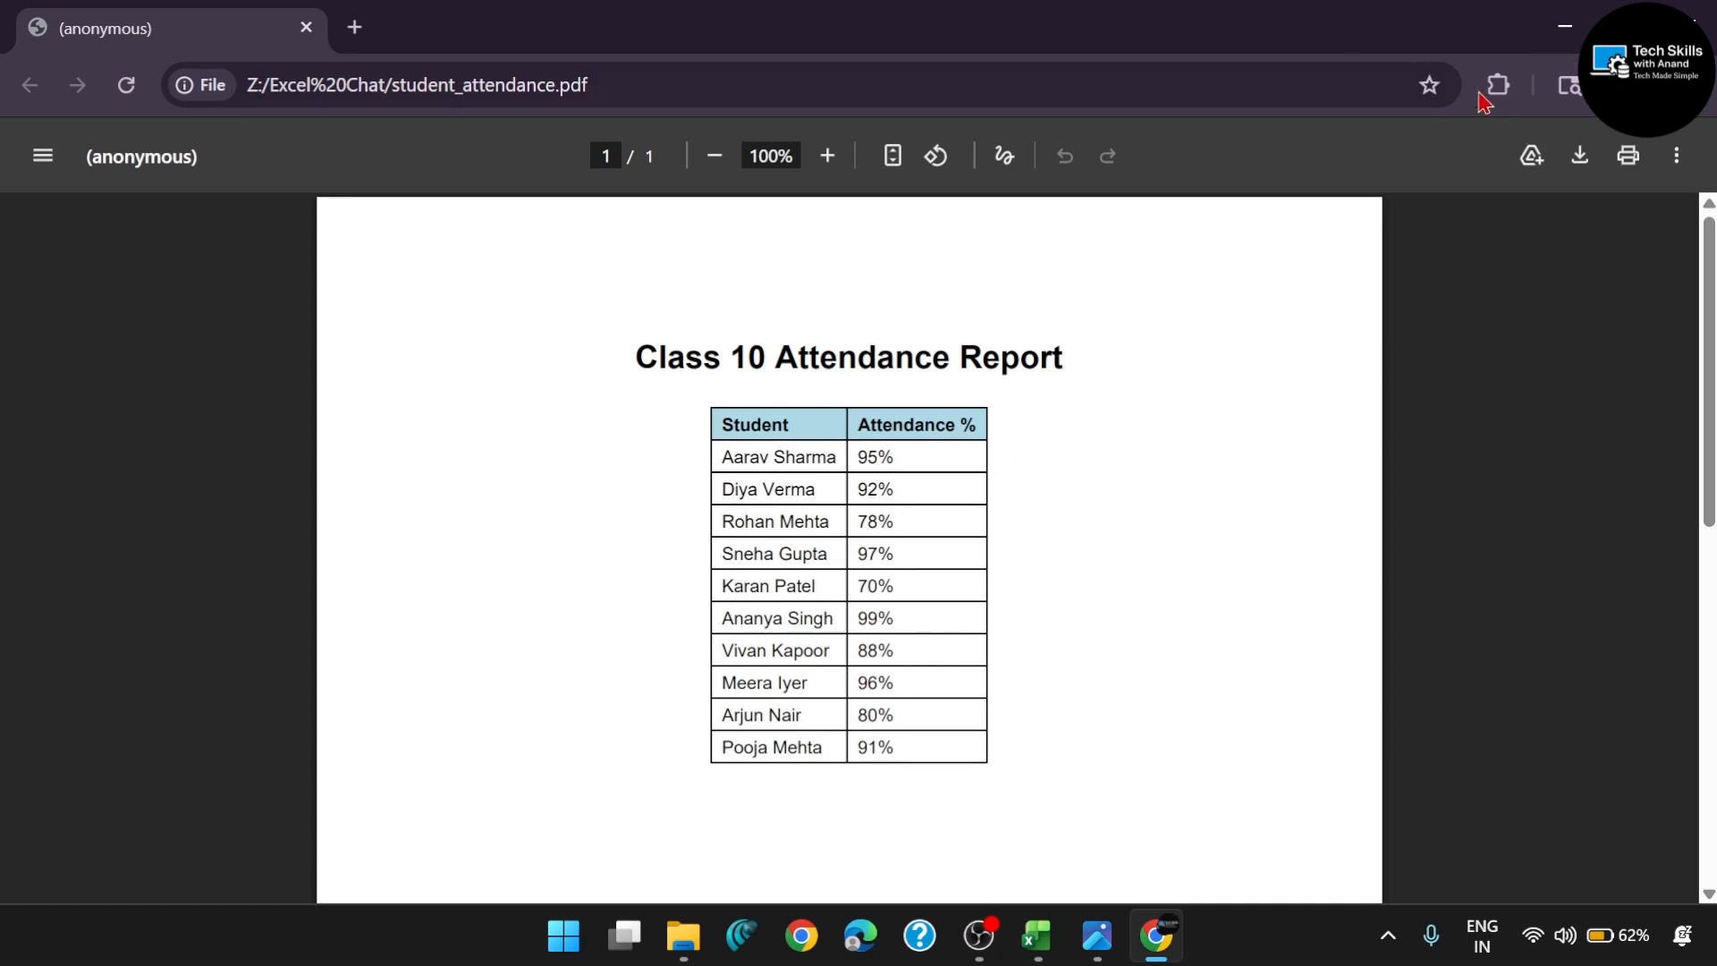
{"action": "left_click", "coordinate": [1565, 26]}
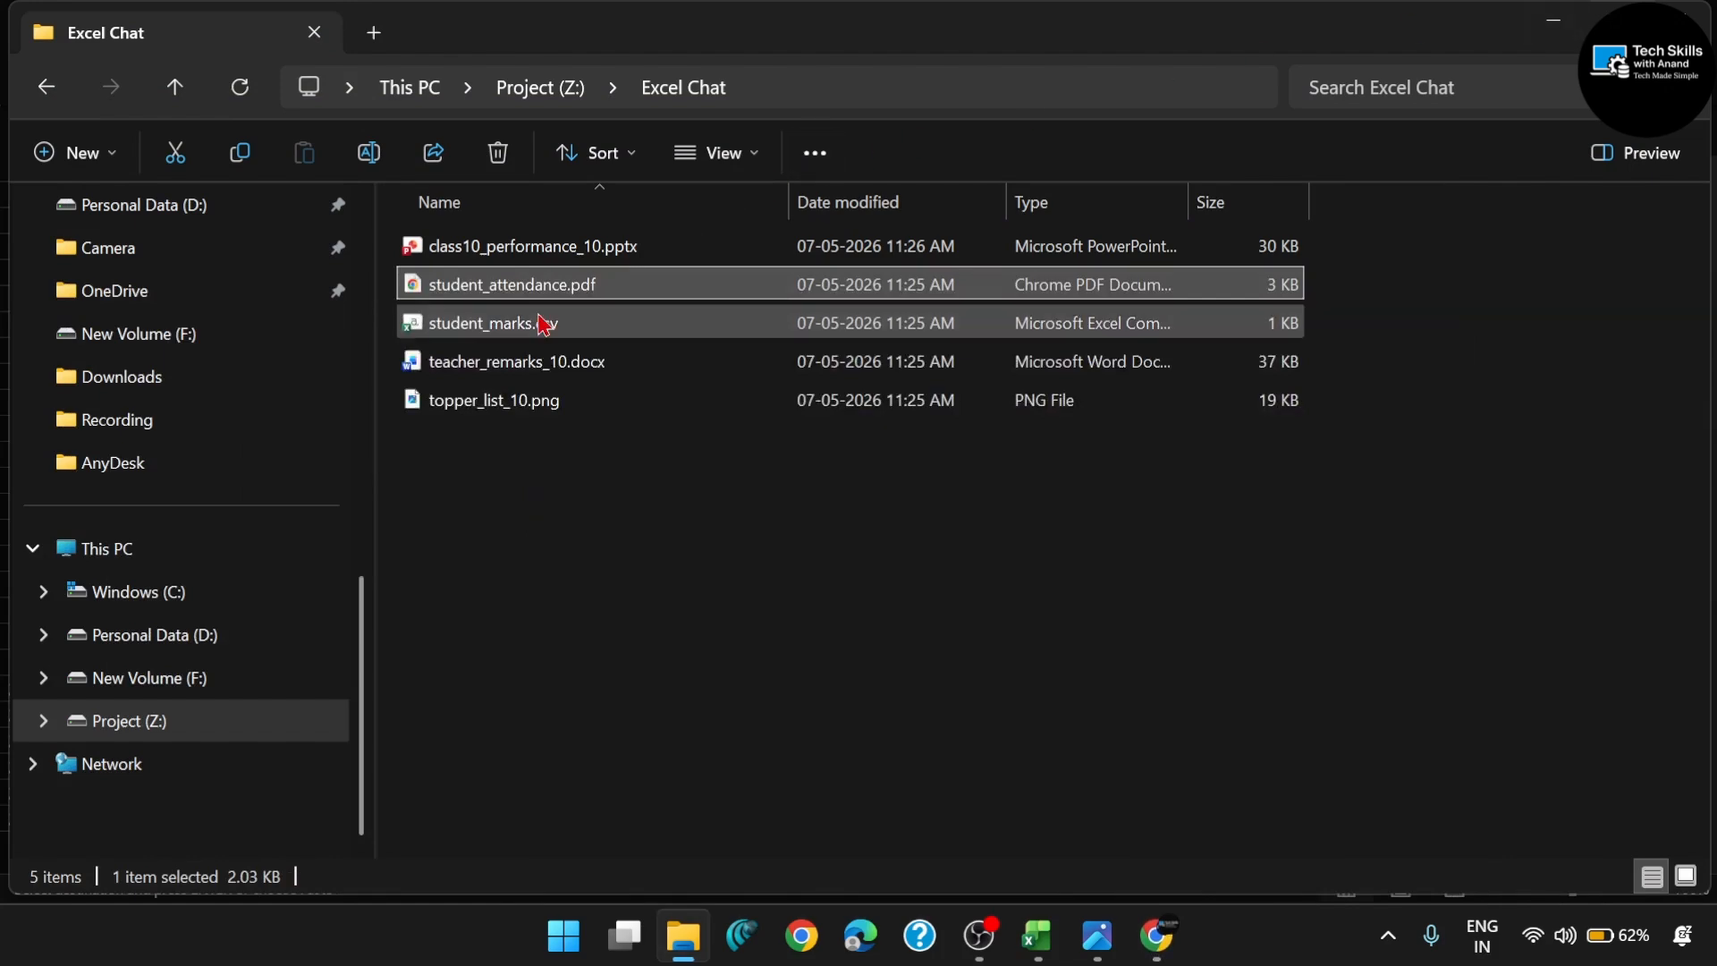
- Open student_marks.csv from the Excel Chat folder and view the students' subject marks and totals
{"action": "left_click", "coordinate": [611, 325]}
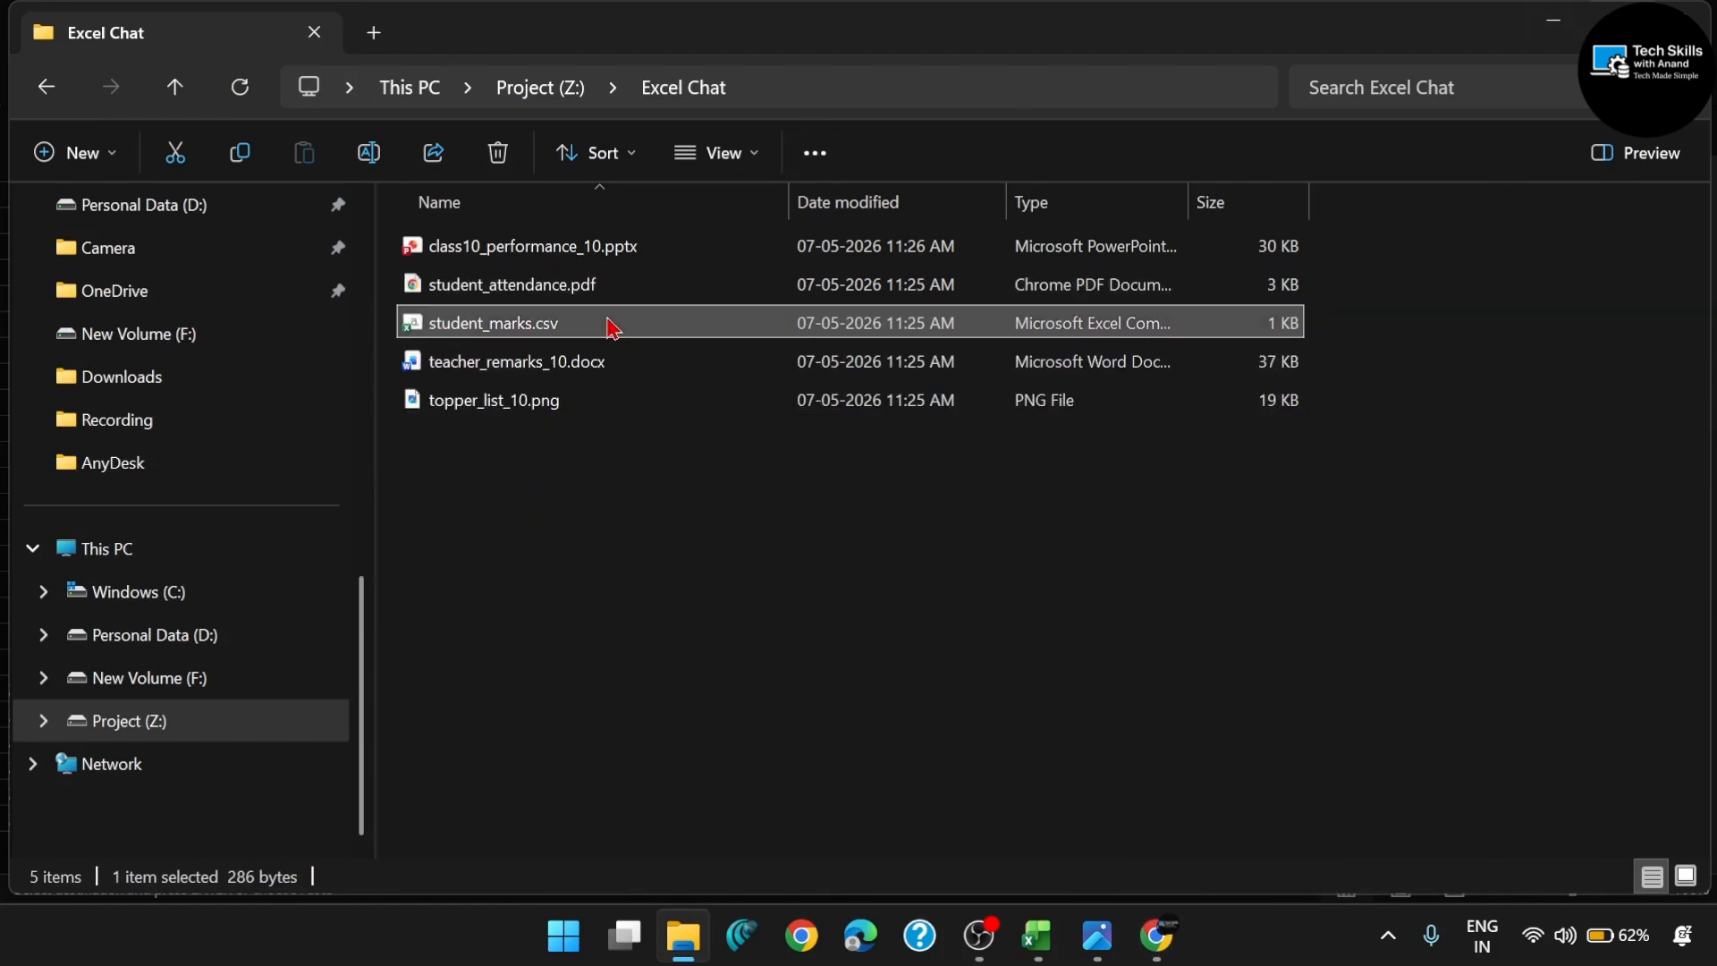
{"action": "double_click", "coordinate": [612, 325]}
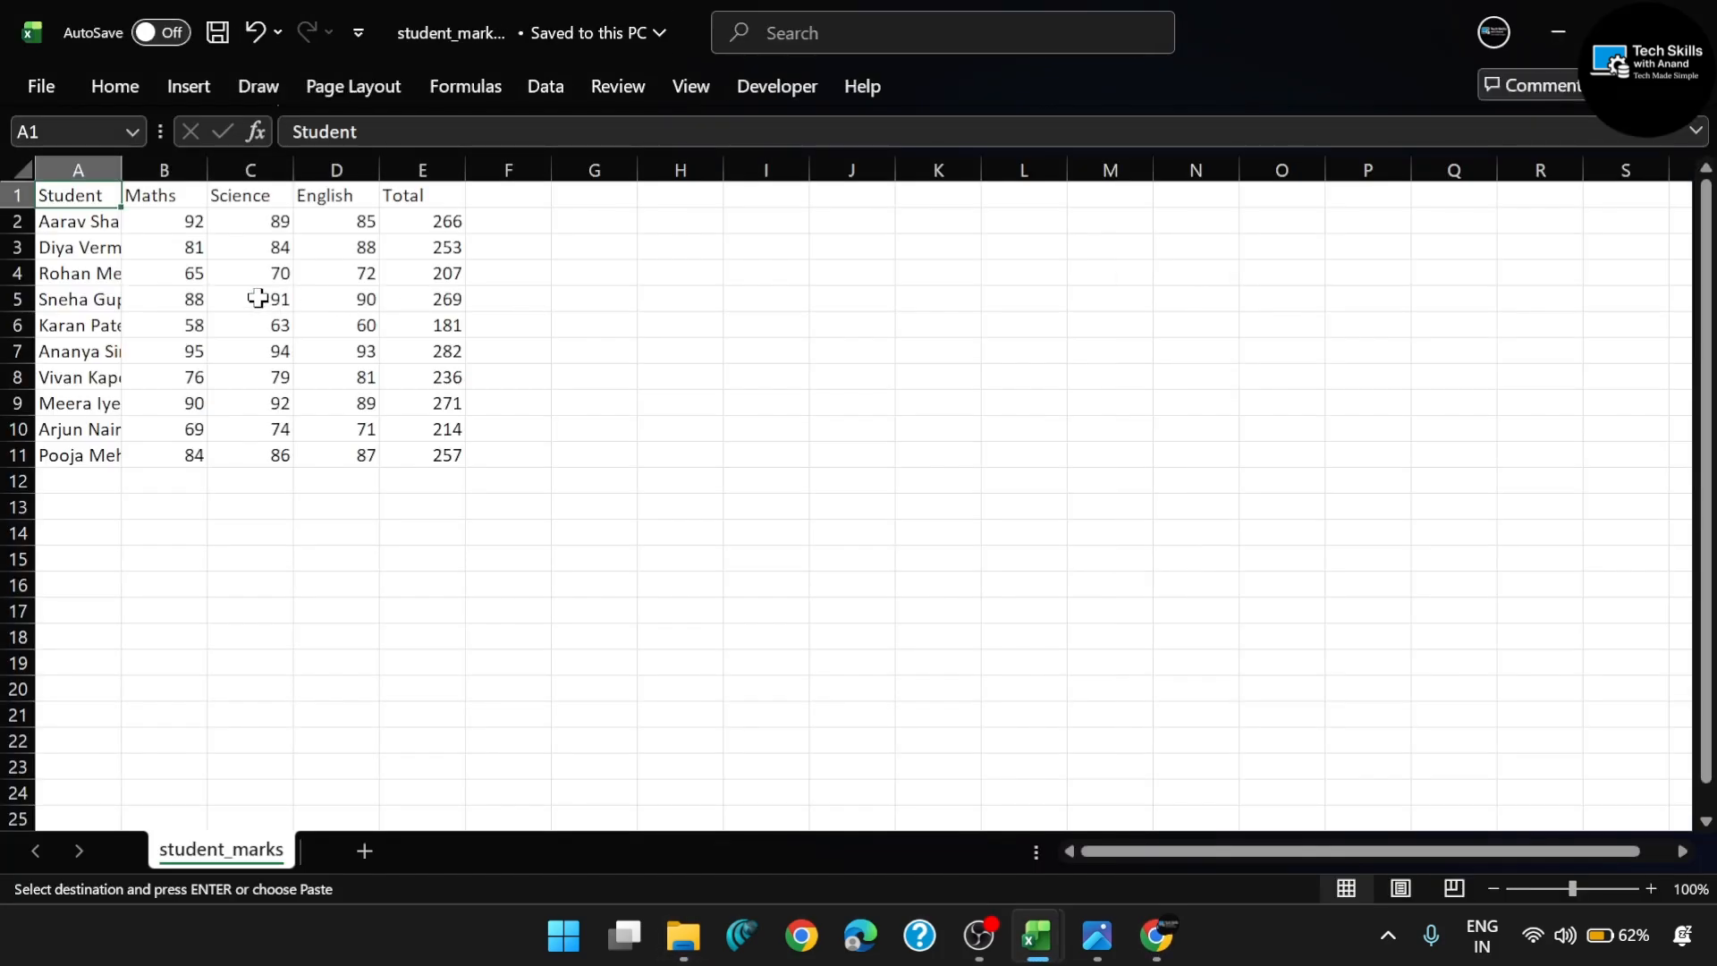
{"action": "scroll", "coordinate": [257, 298], "scroll_direction": "up", "scroll_amount": 1}
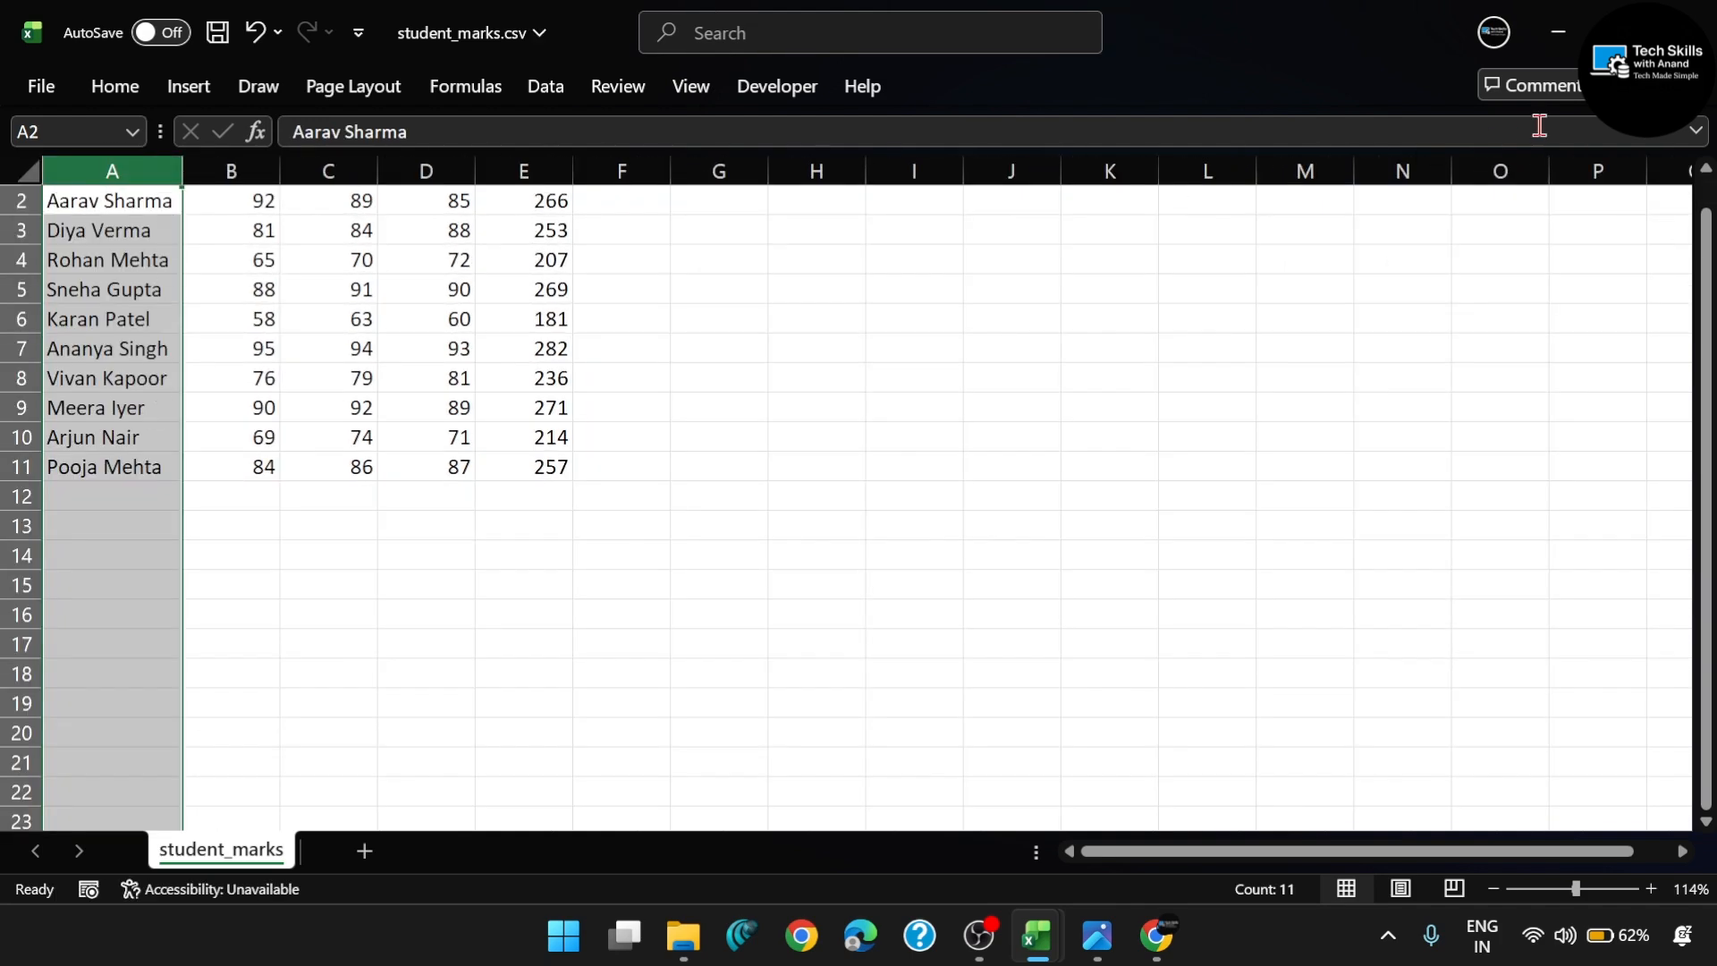
- Arrange student_attendance.pdf and student_marks.csv side by side, with the Book2 workbook minimized
{"action": "mouse_move", "coordinate": [1623, 27]}
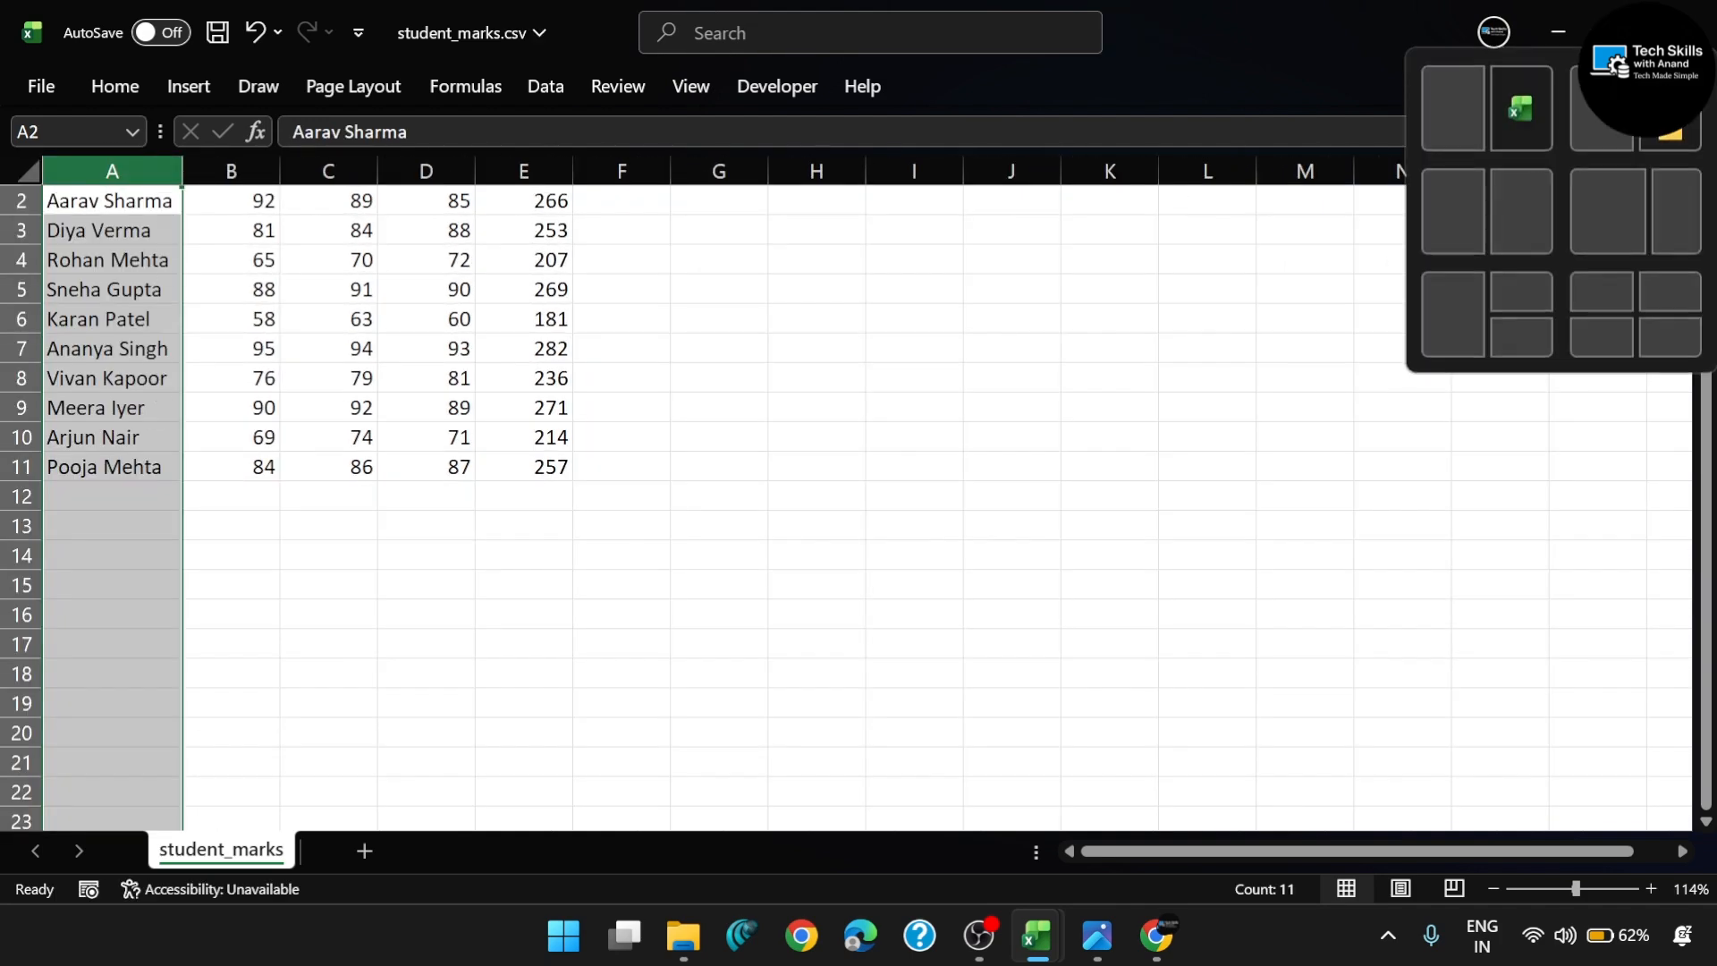
{"action": "left_click", "coordinate": [1457, 124]}
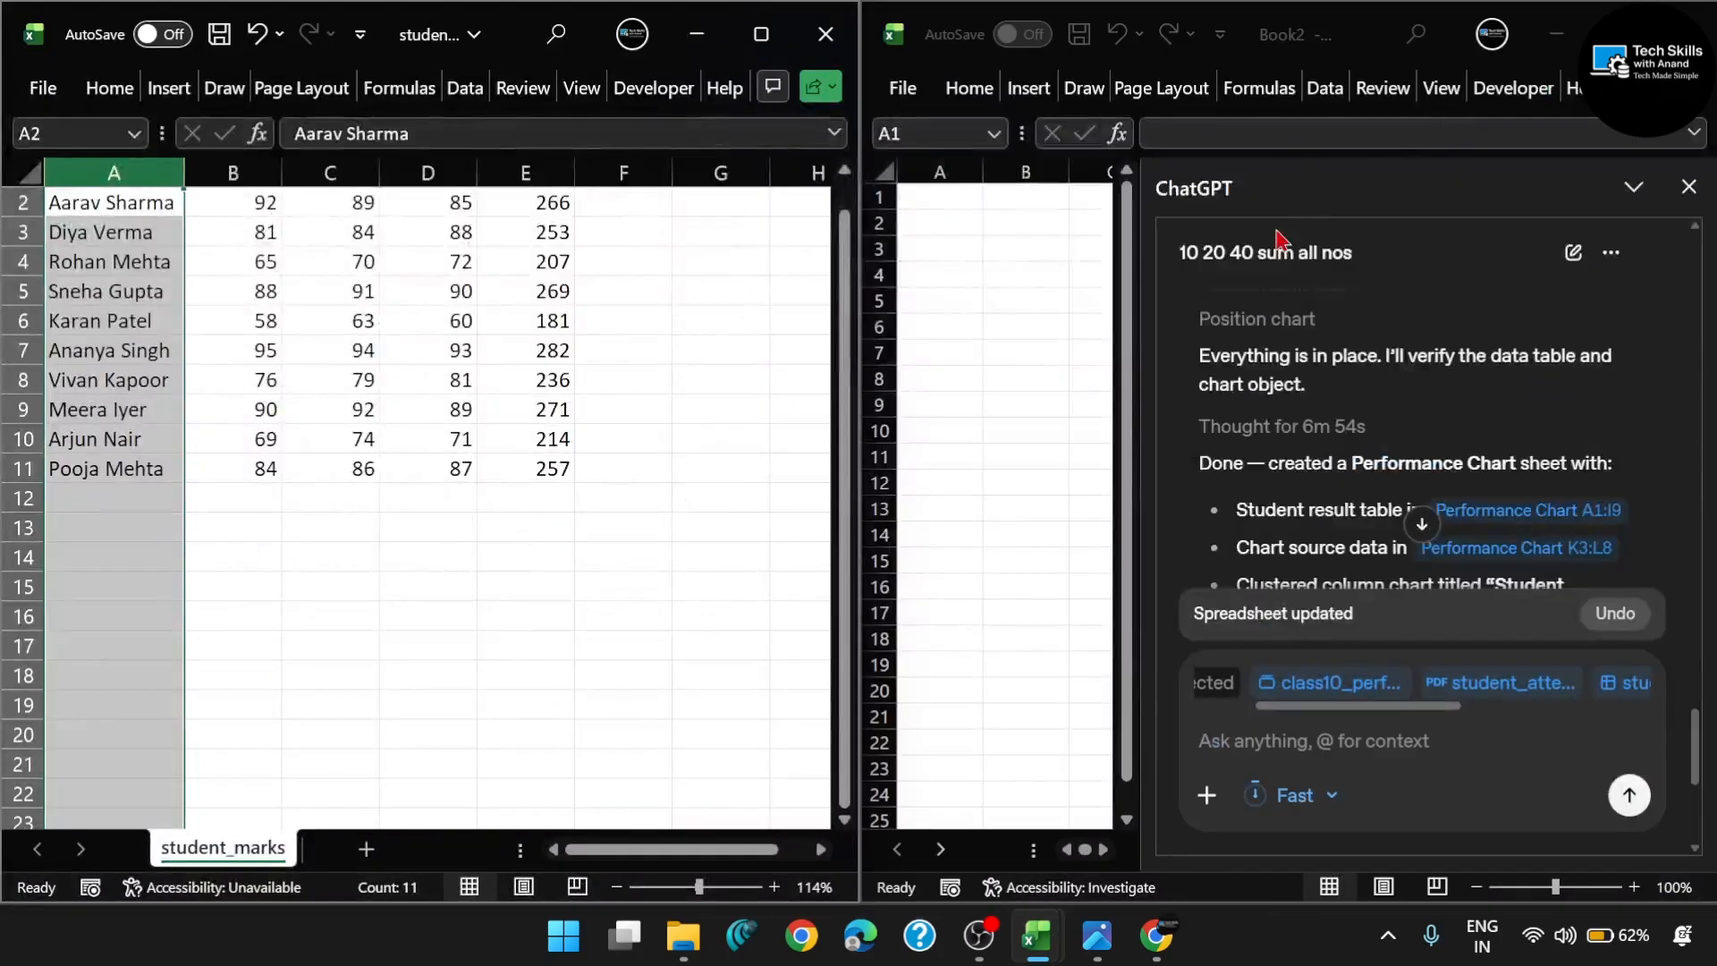
{"action": "left_click", "coordinate": [1558, 36]}
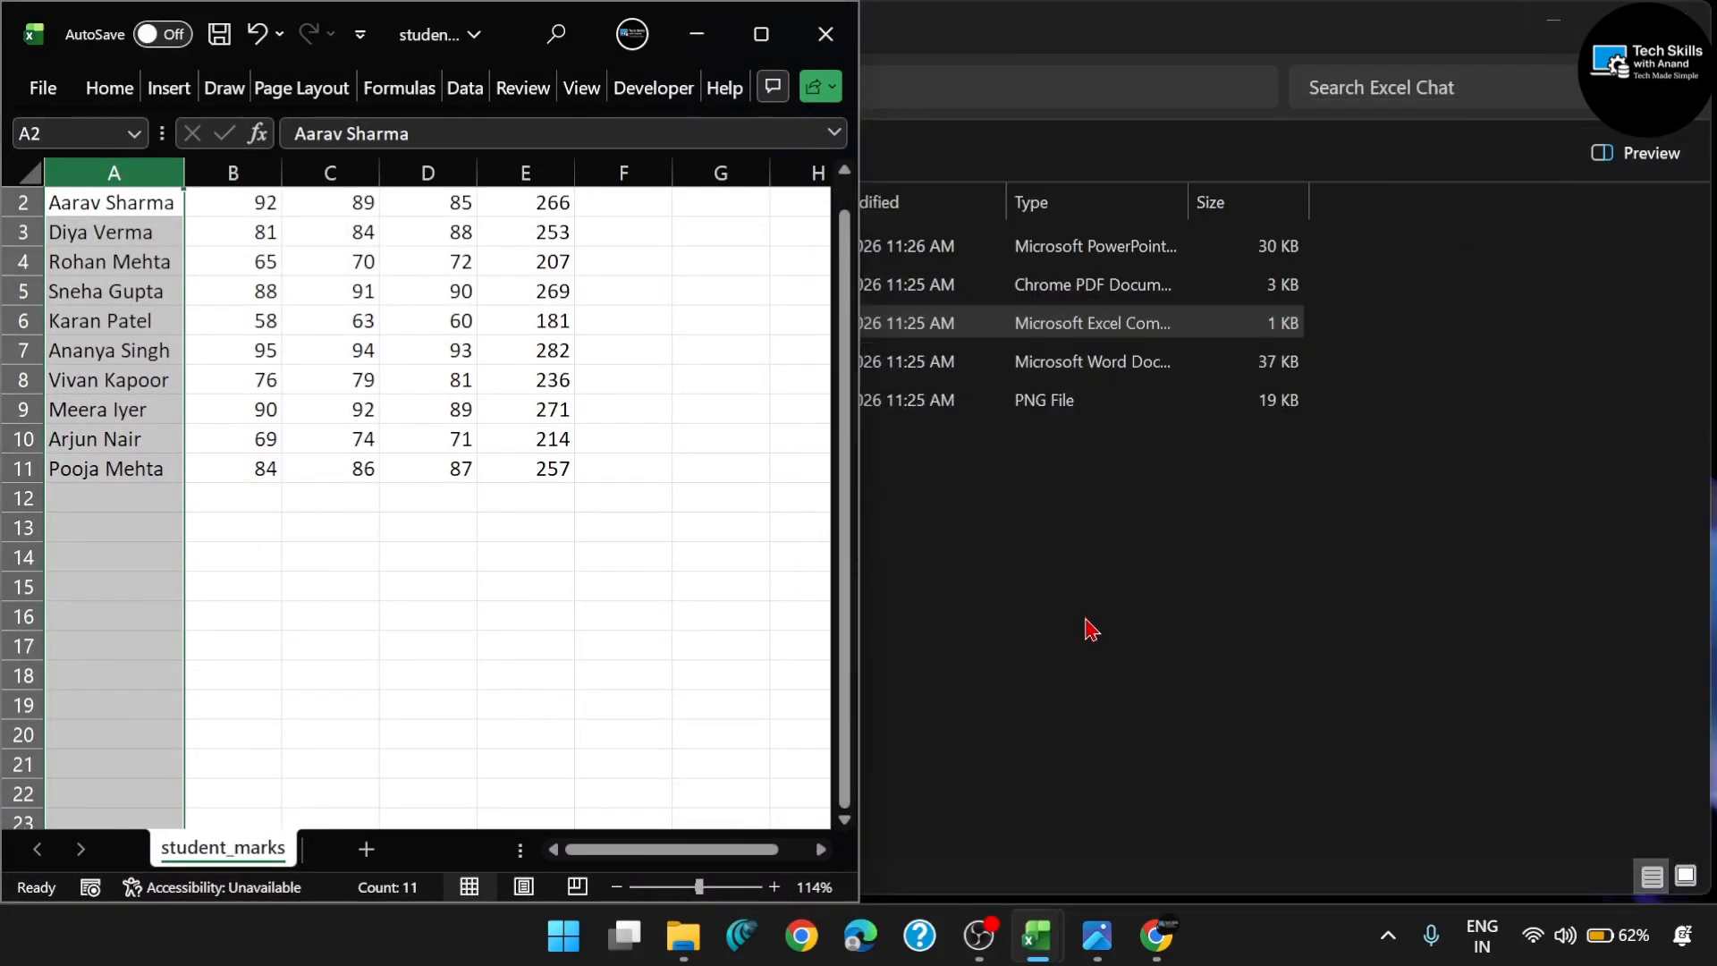
{"action": "left_click", "coordinate": [1154, 951]}
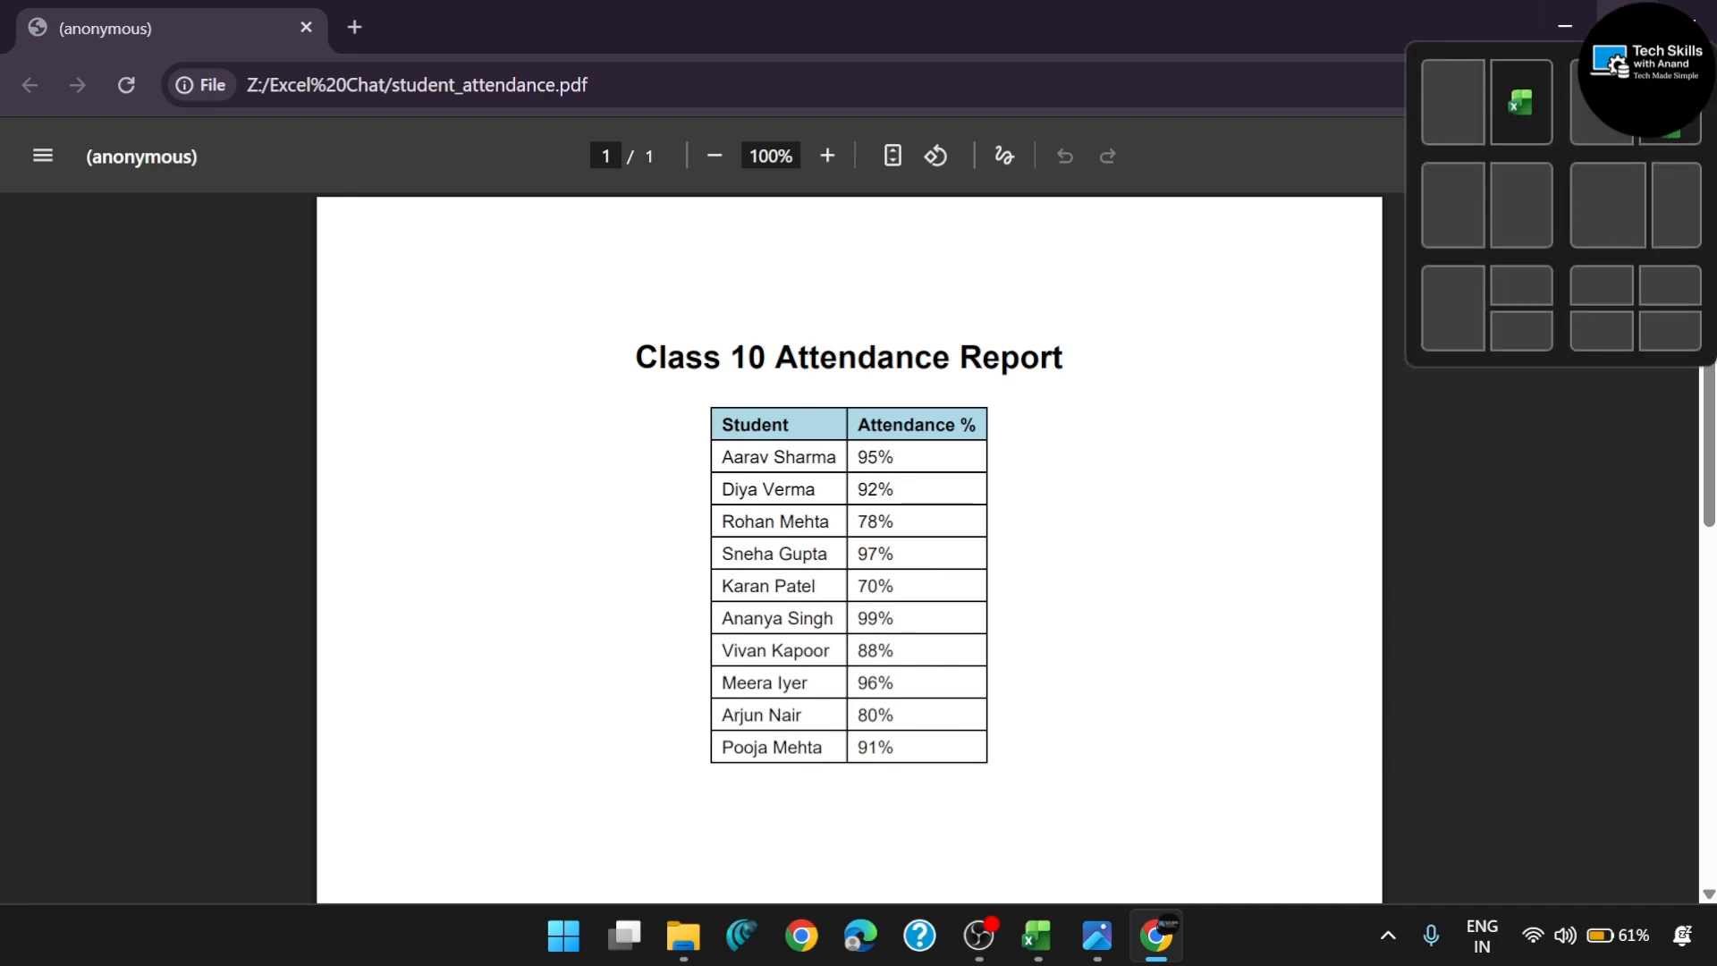
{"action": "left_click", "coordinate": [1453, 98]}
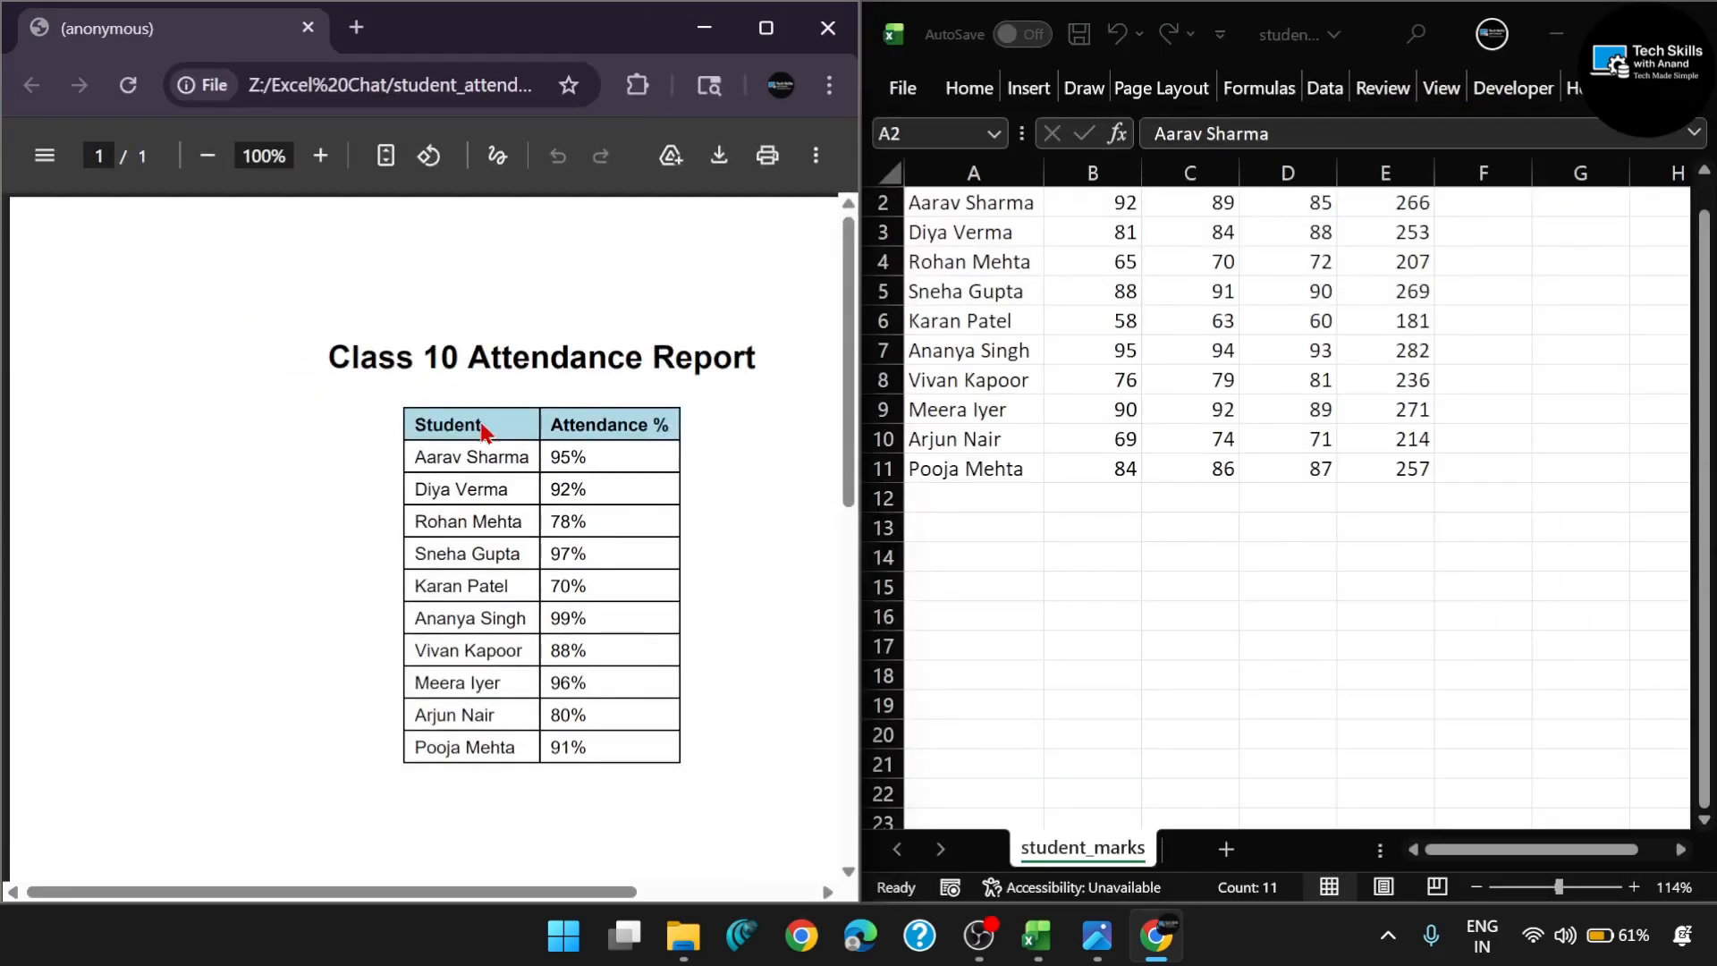
- Compare the students in the attendance report with those in the marks sheet, and close the attendance PDF
{"action": "scroll", "coordinate": [468, 506], "scroll_direction": "up", "scroll_amount": 4}
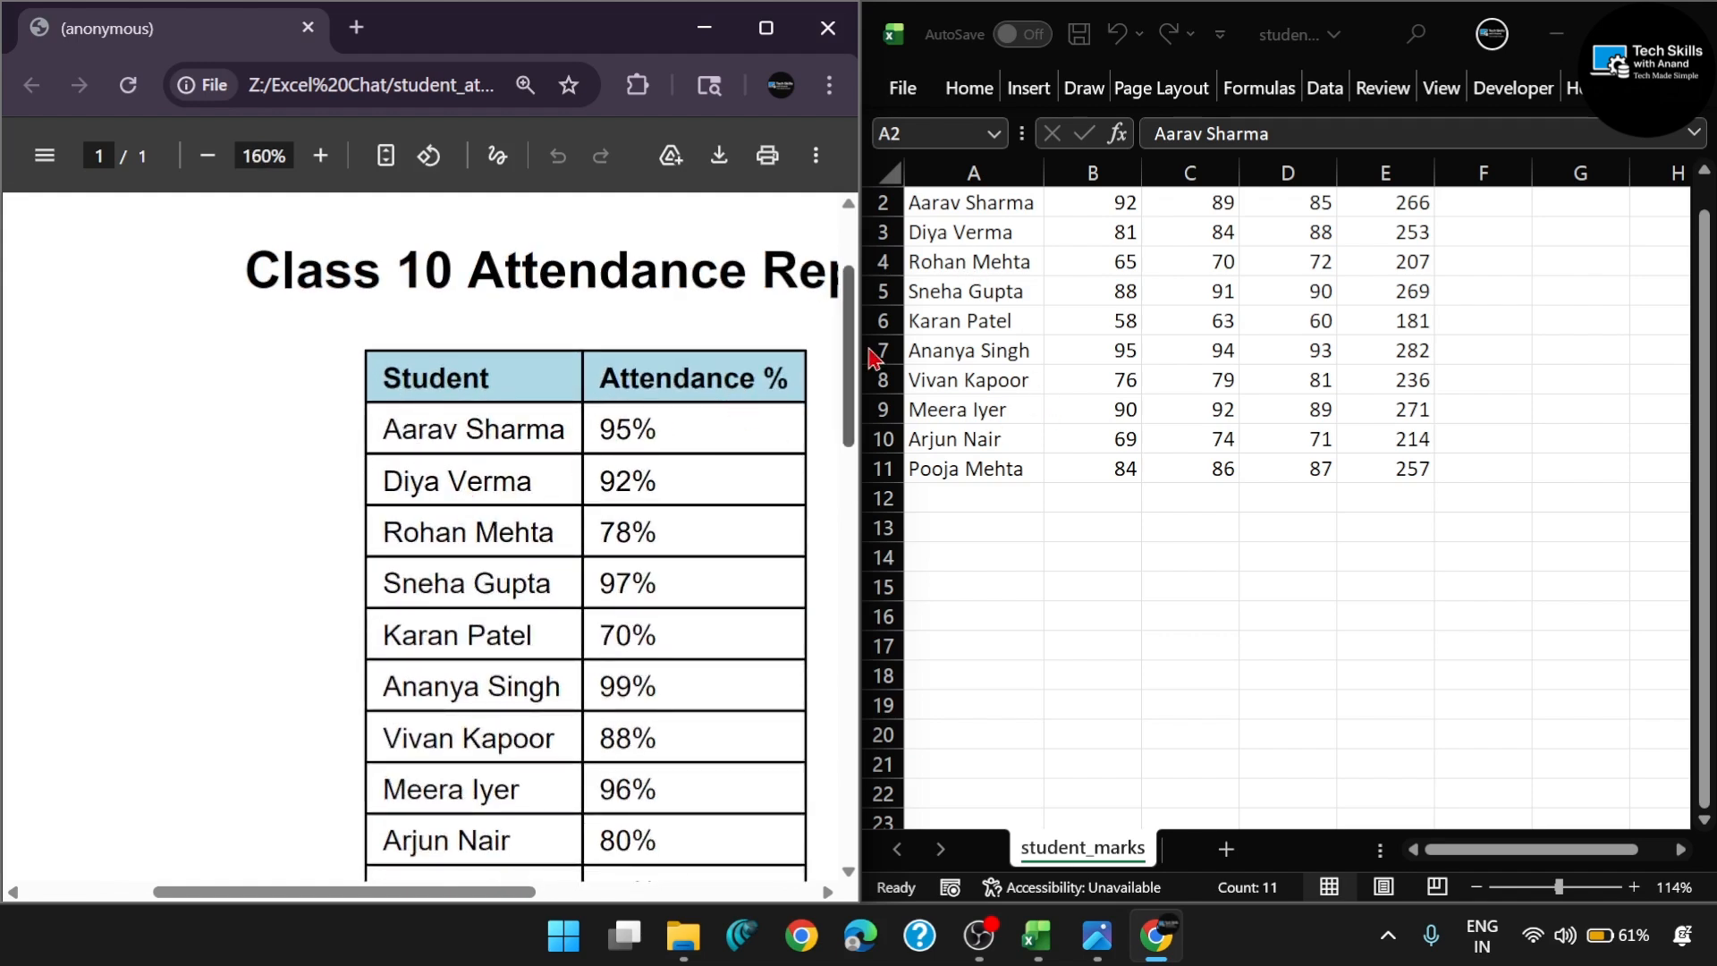
{"action": "scroll", "coordinate": [474, 681], "scroll_direction": "down", "scroll_amount": 2}
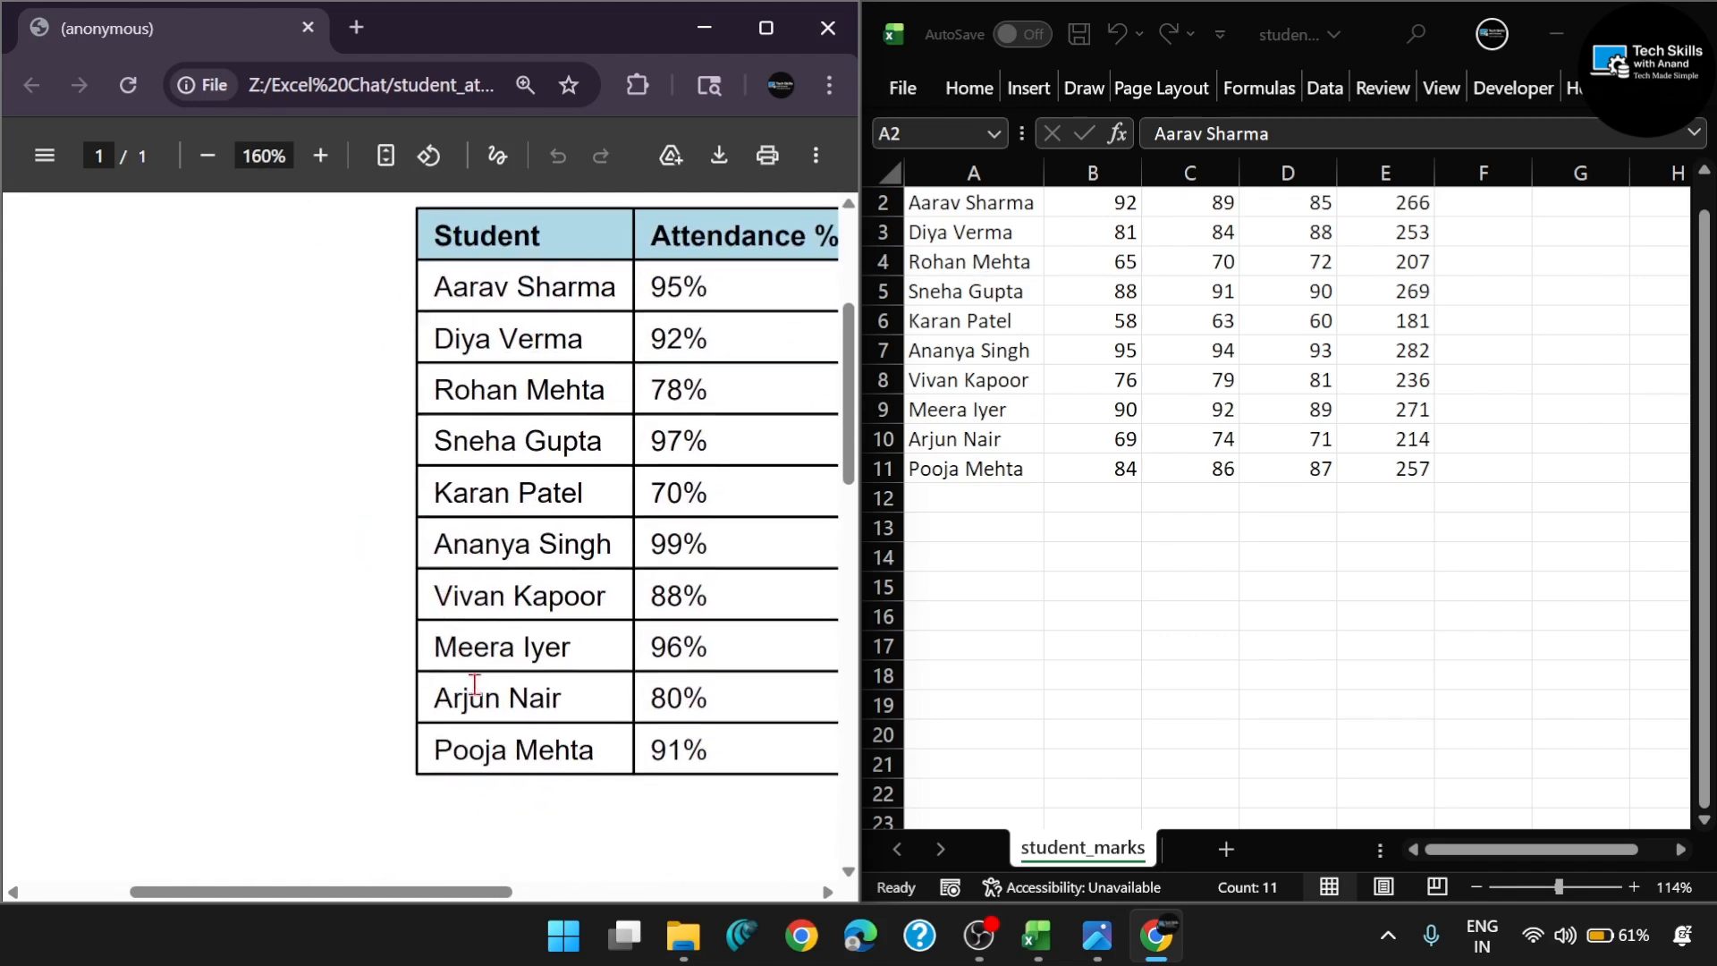
{"action": "scroll", "coordinate": [904, 257], "scroll_direction": "up", "scroll_amount": 1}
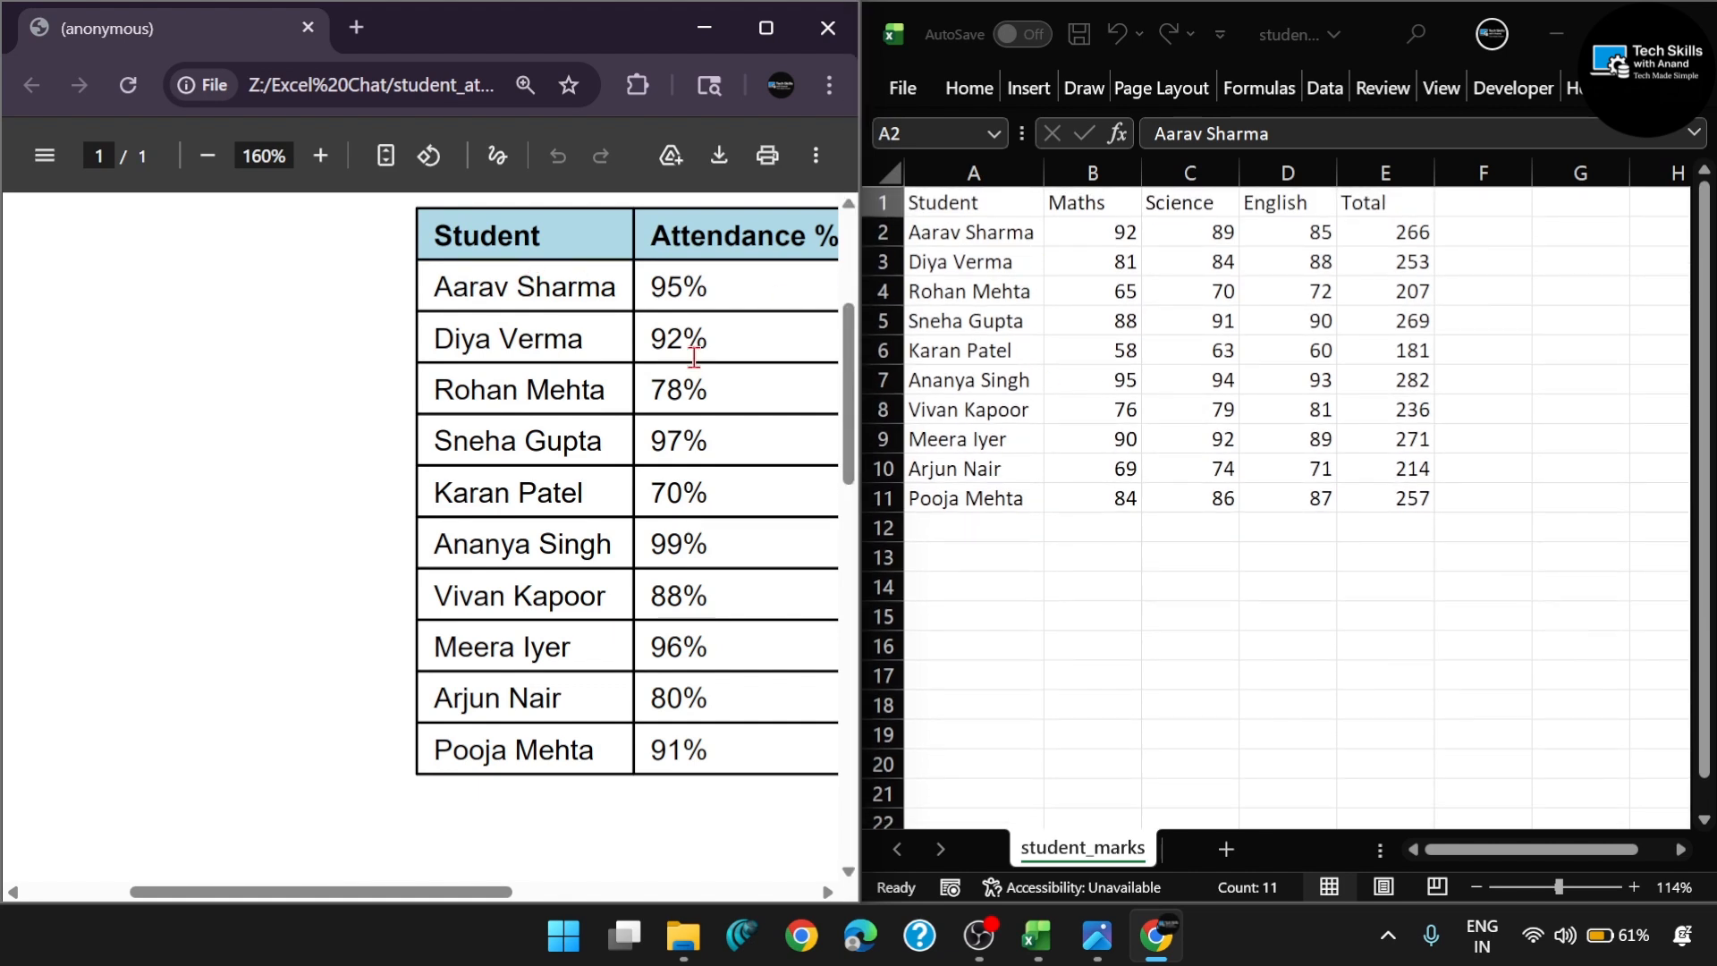
{"action": "scroll", "coordinate": [694, 358], "scroll_direction": "up", "scroll_amount": 1}
{"action": "scroll", "coordinate": [487, 512], "scroll_direction": "right", "scroll_amount": 3}
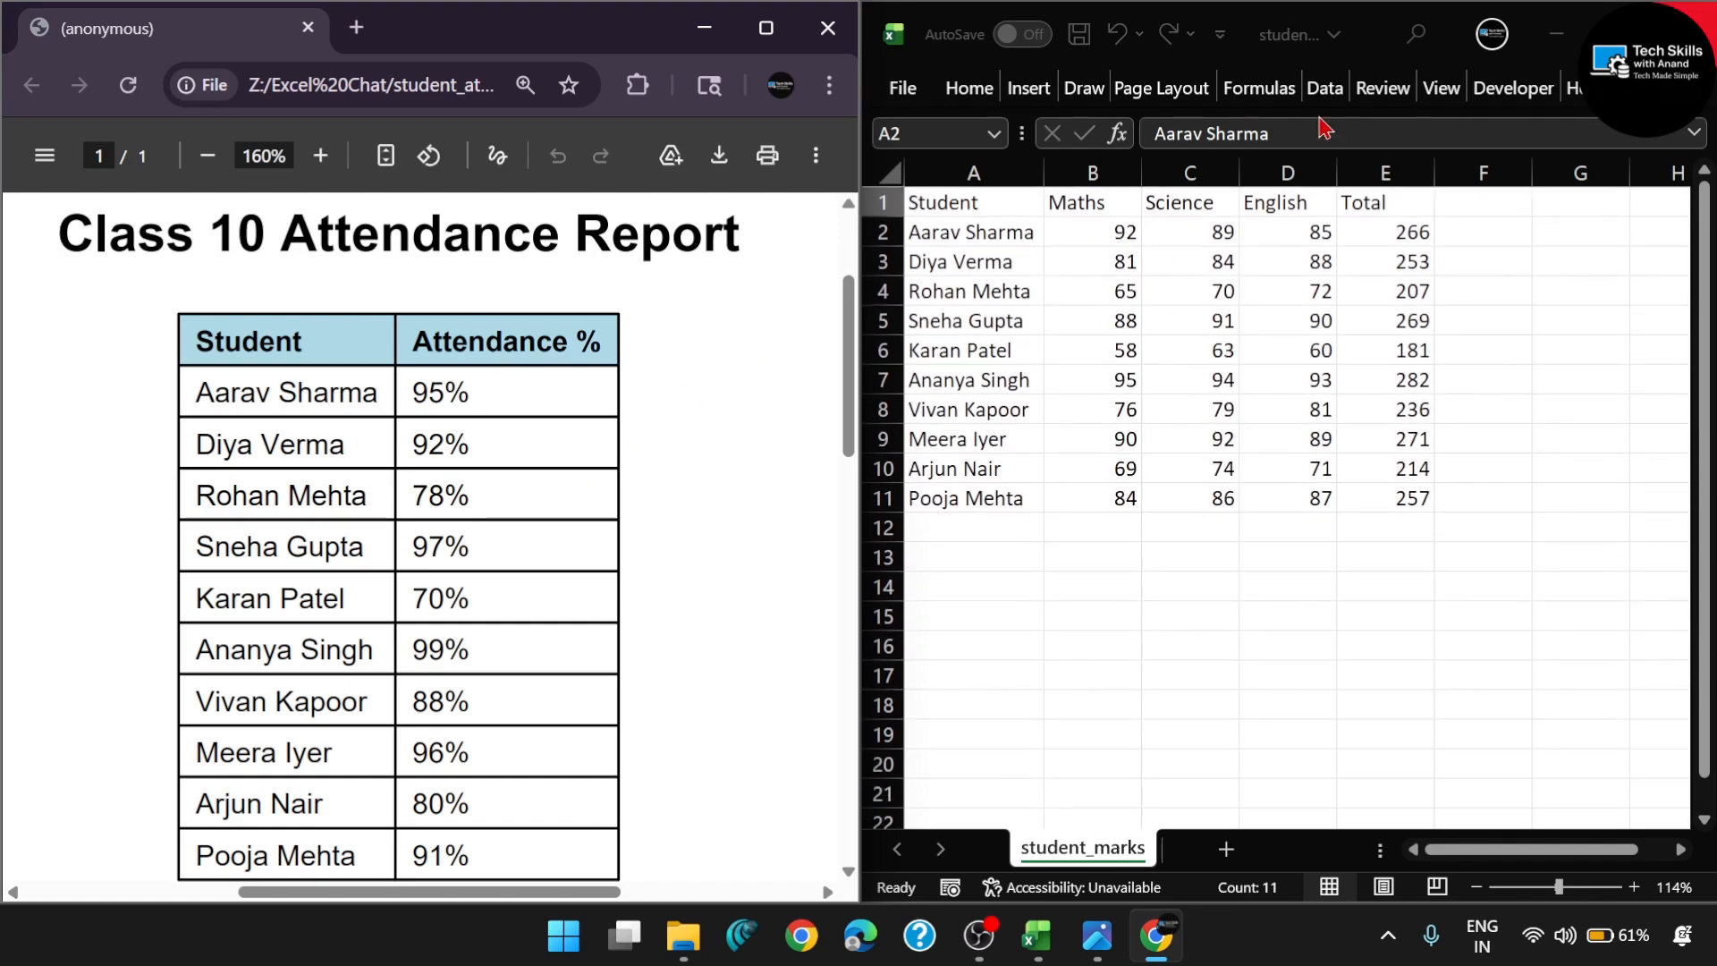
{"action": "left_click", "coordinate": [1684, 29]}
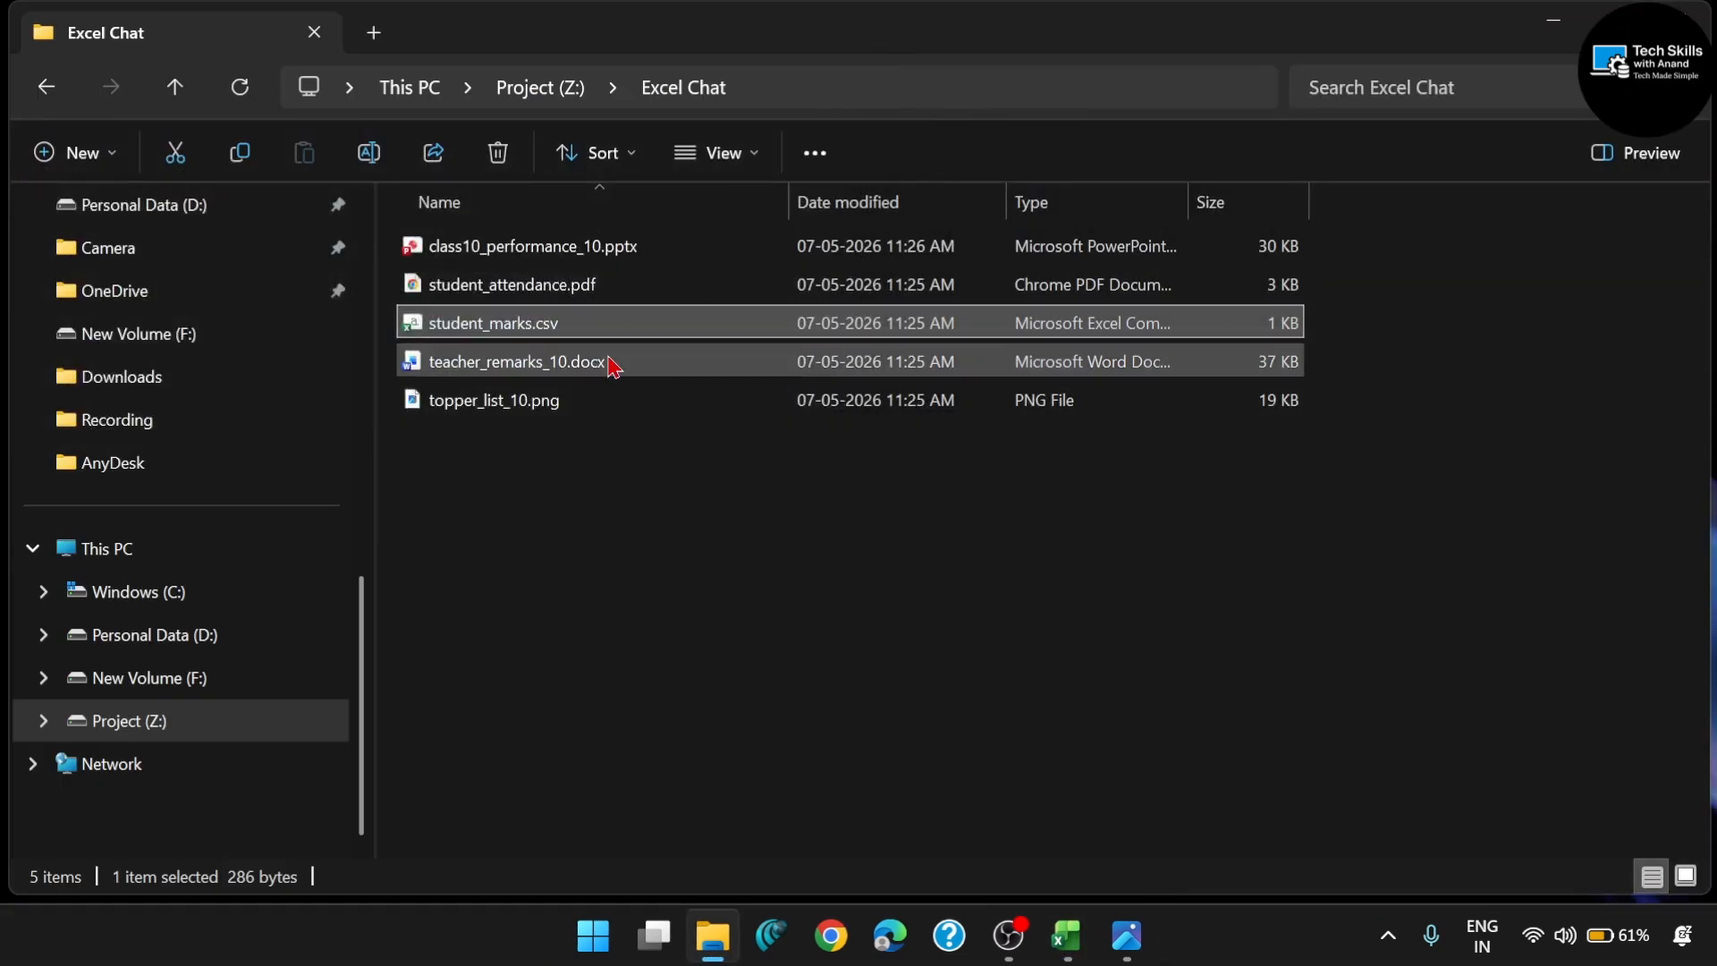
- Open teacher_remarks_10.docx, read the Class 10 teacher remarks for each student, and close the document
{"action": "left_click", "coordinate": [612, 362]}
{"action": "double_click", "coordinate": [612, 363]}
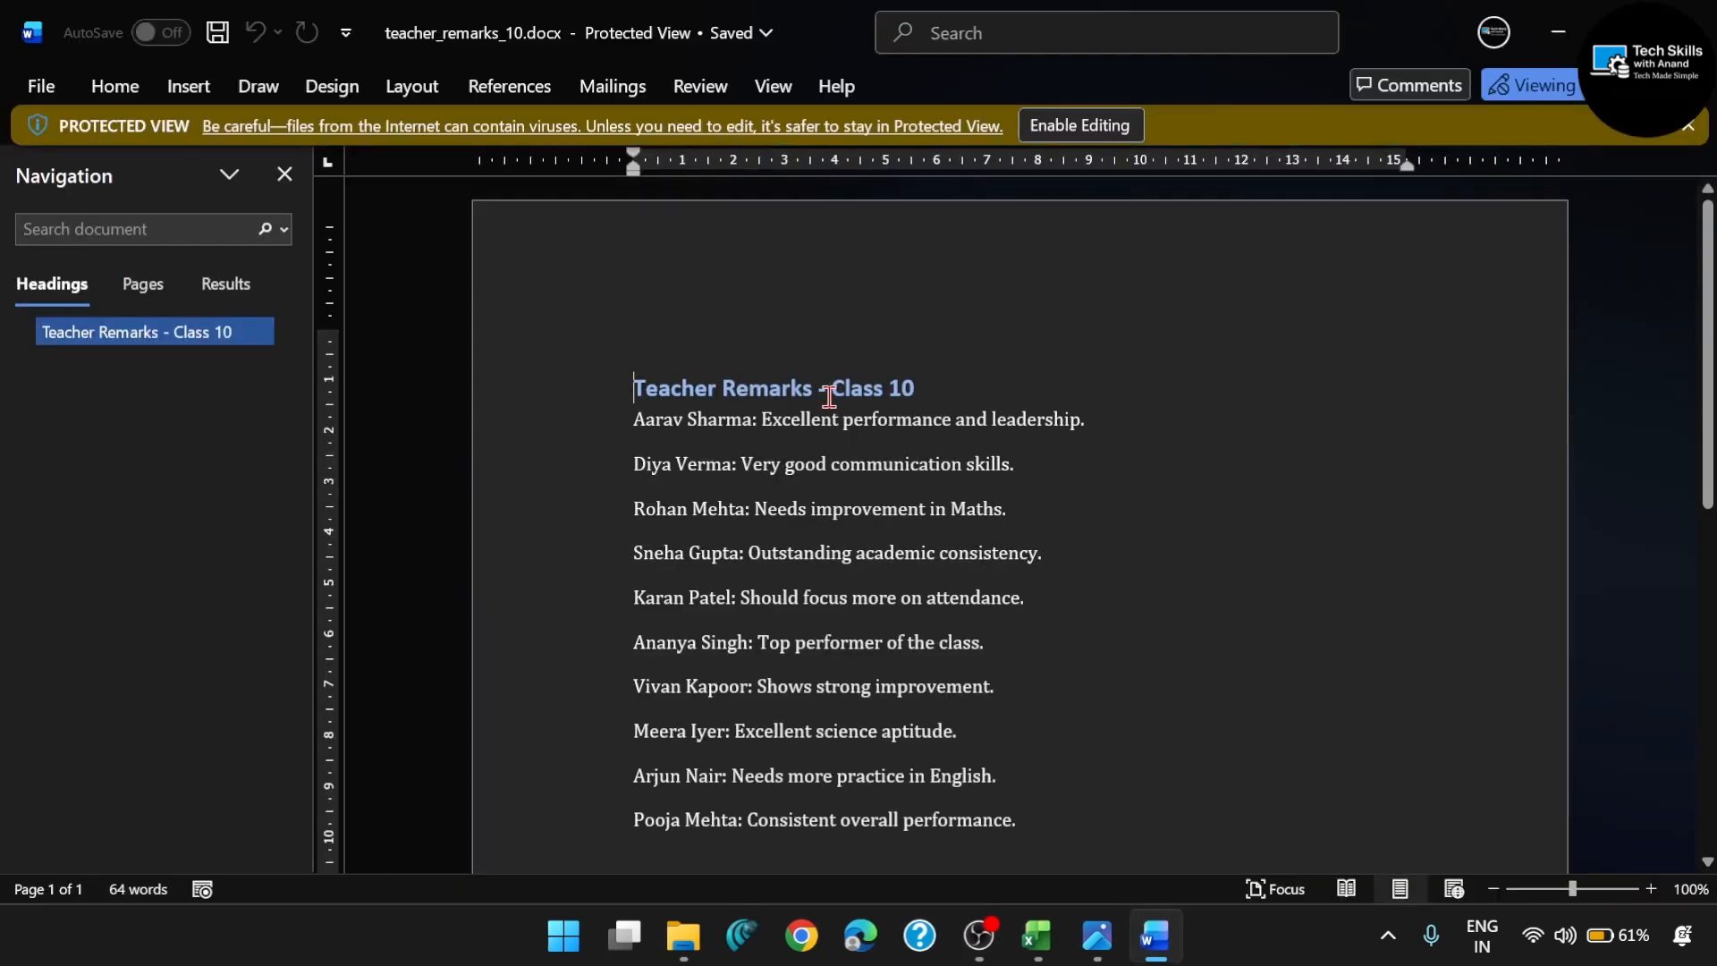
{"action": "triple_click", "coordinate": [904, 422]}
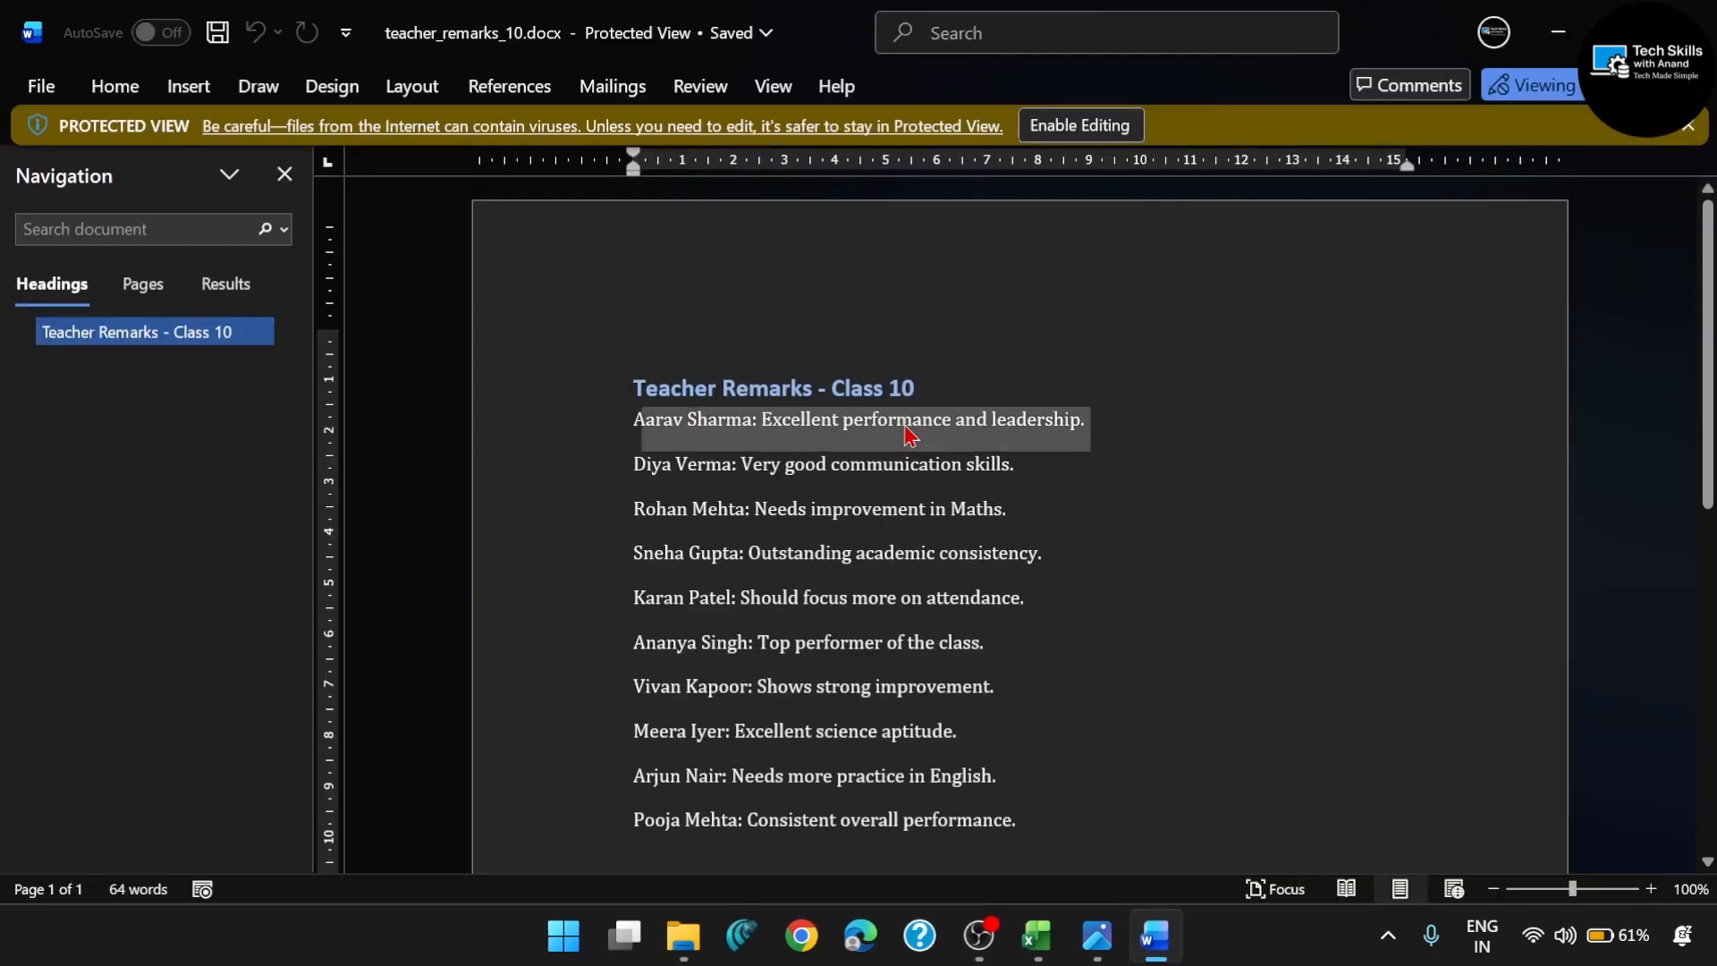
{"action": "scroll", "coordinate": [790, 560], "scroll_direction": "down", "scroll_amount": 5}
{"action": "scroll", "coordinate": [792, 557], "scroll_direction": "up", "scroll_amount": 3}
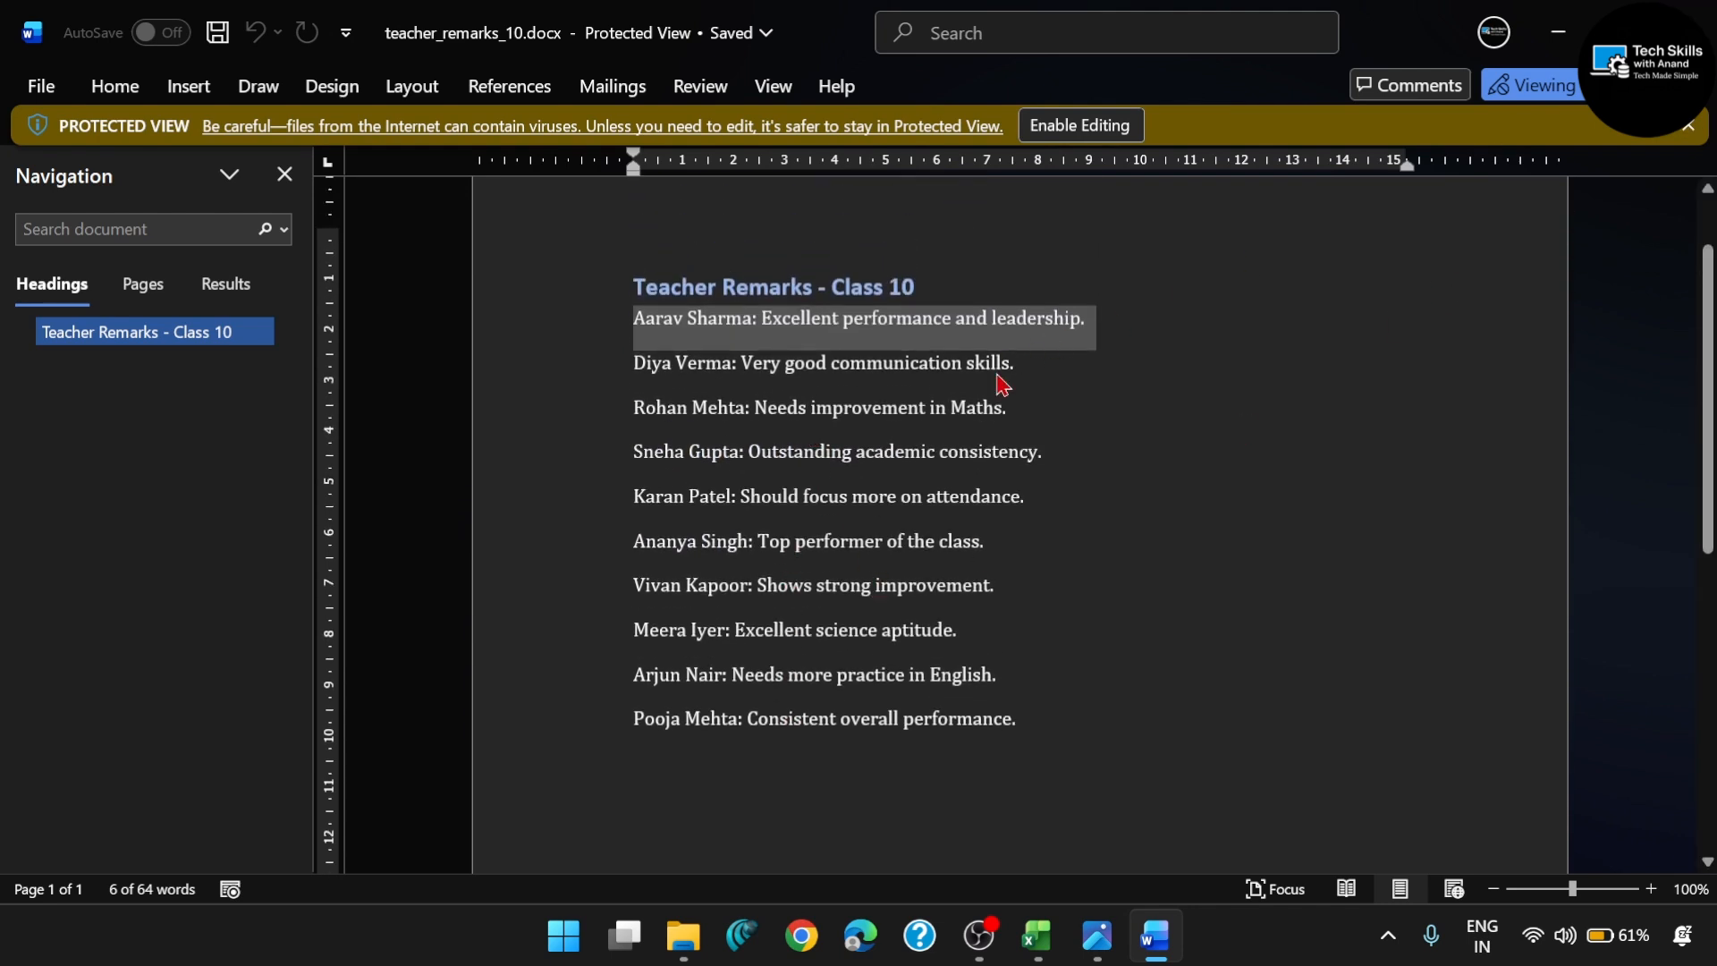
{"action": "left_click", "coordinate": [1694, 27]}
- Open topper_list_10.png, view the full Top 10 Student Performance ranking, and close the image
{"action": "left_click", "coordinate": [474, 414]}
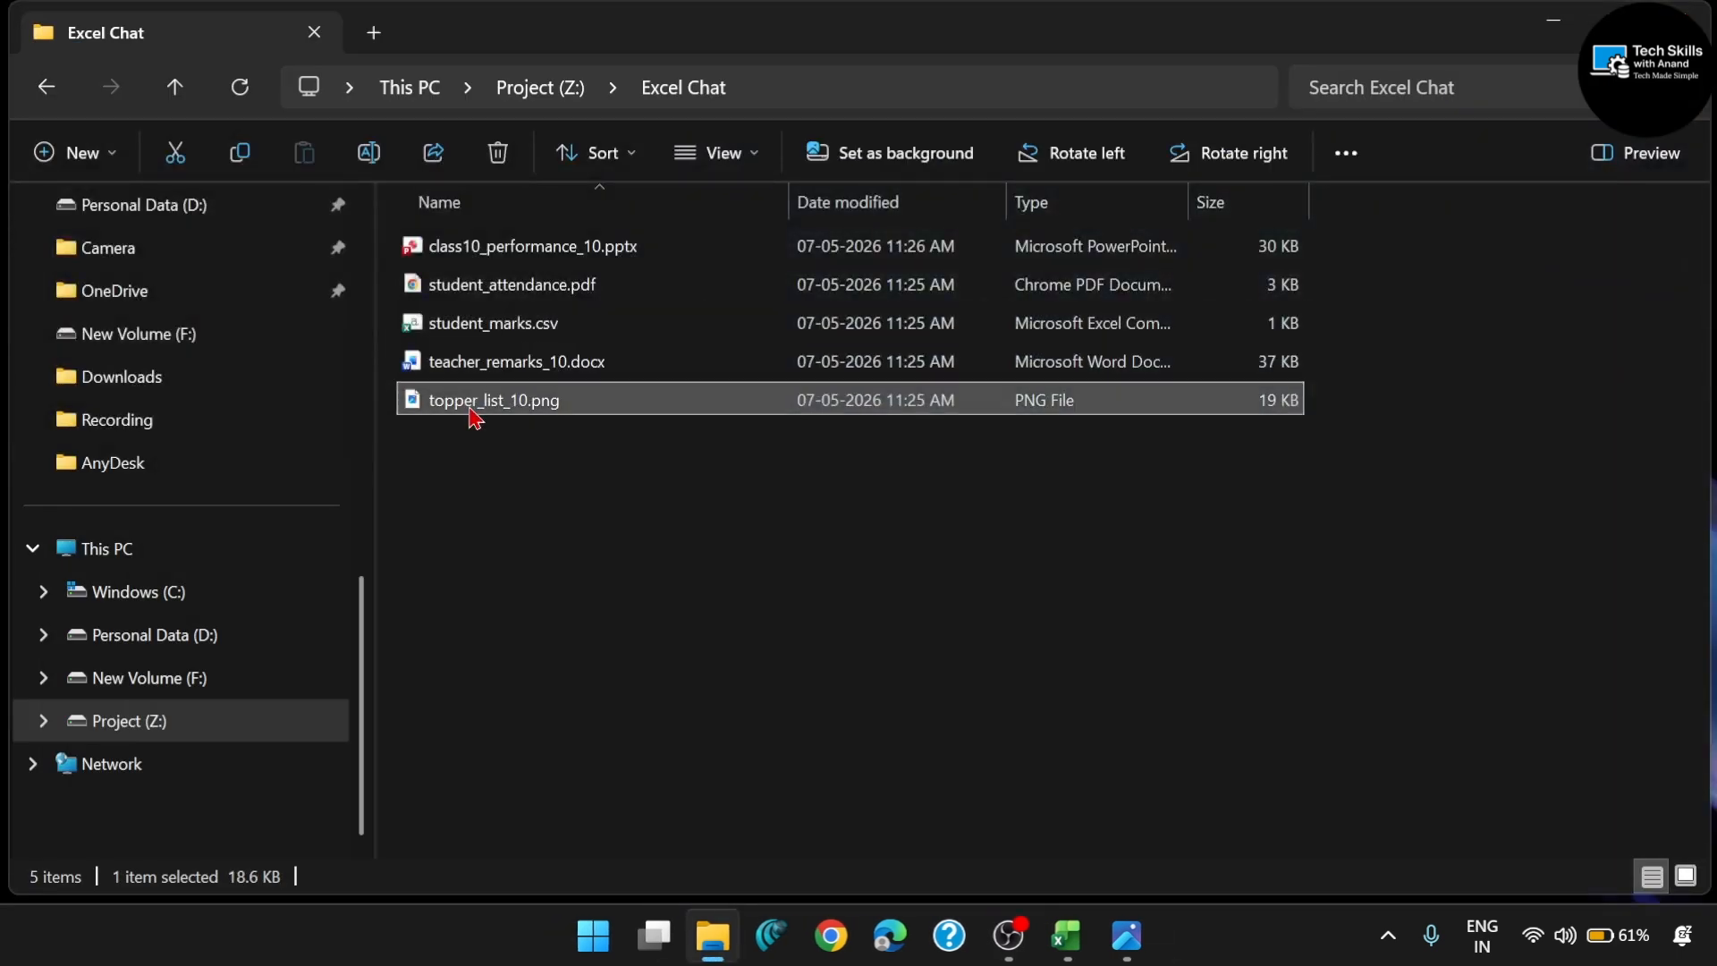
{"action": "double_click", "coordinate": [474, 413]}
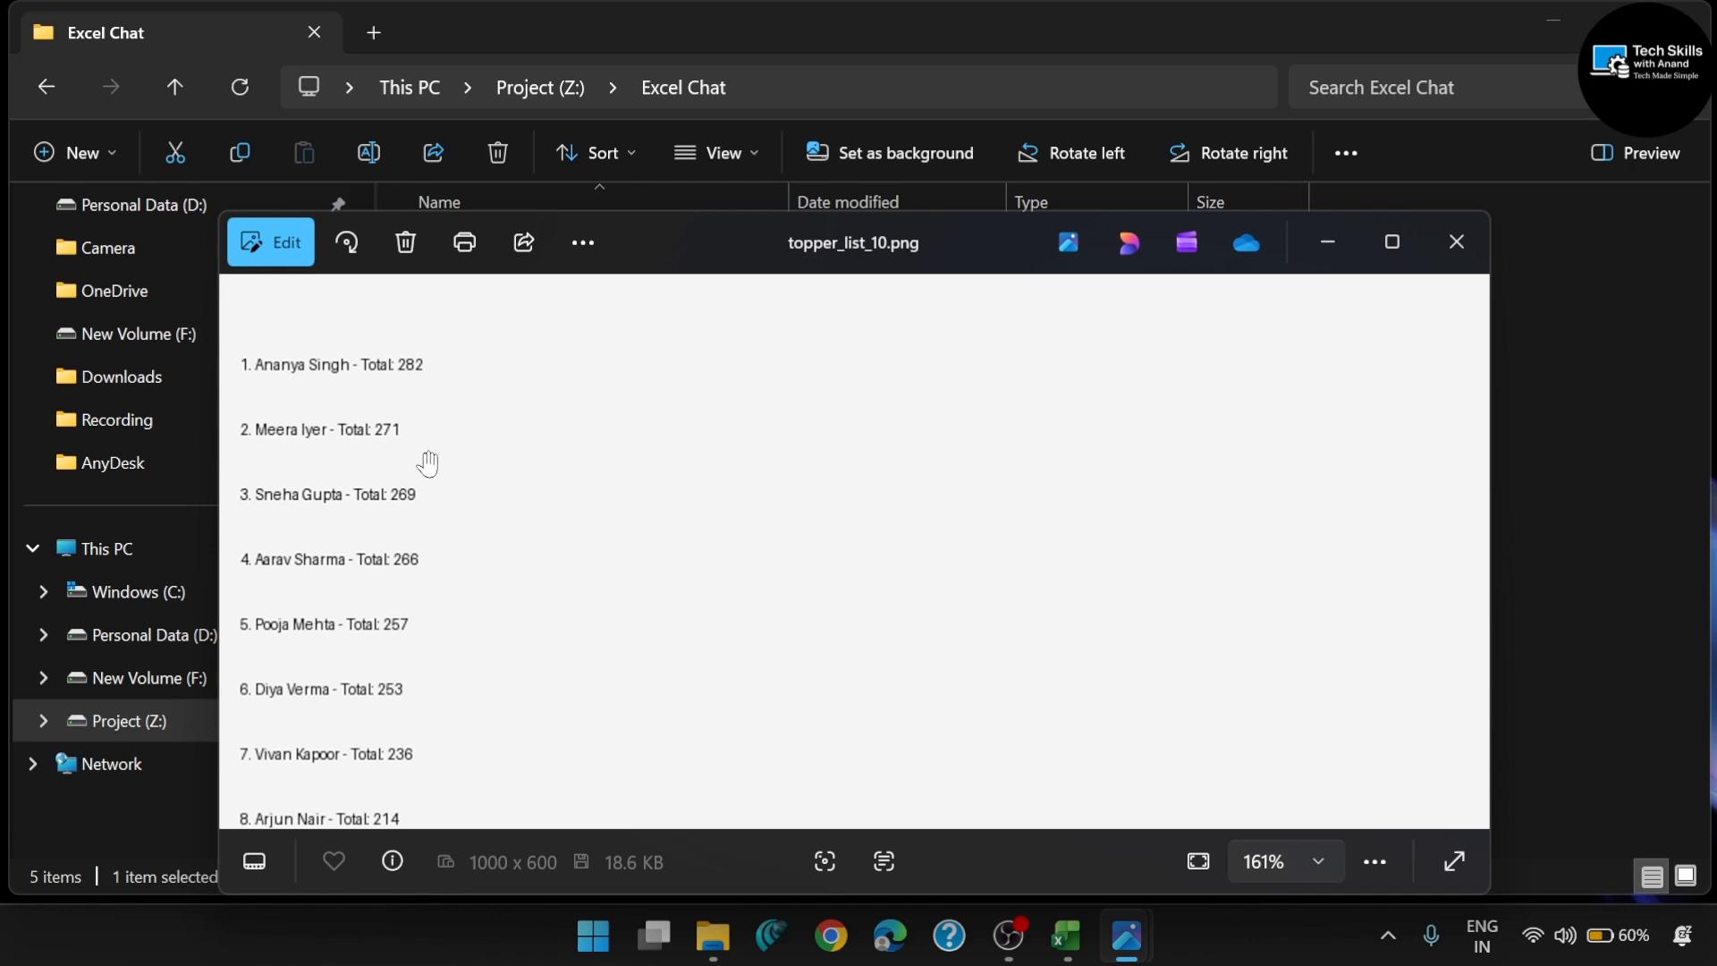
{"action": "scroll", "coordinate": [429, 463], "scroll_direction": "down", "scroll_amount": 4}
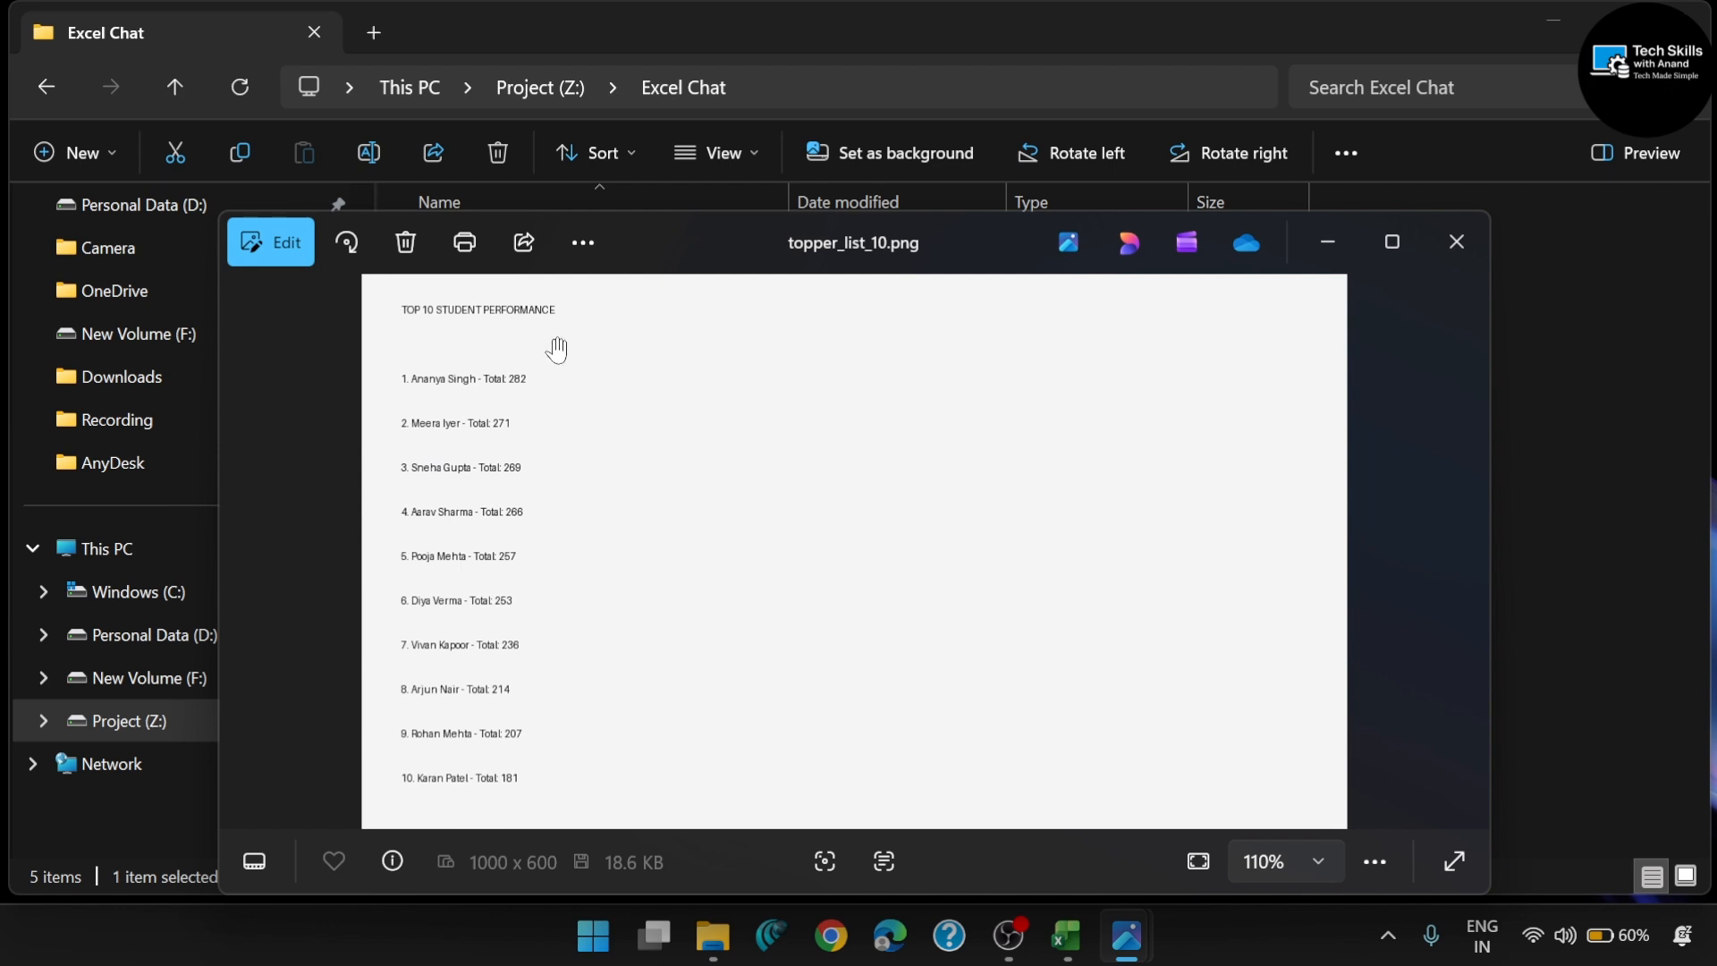
{"action": "left_click", "coordinate": [1457, 255]}
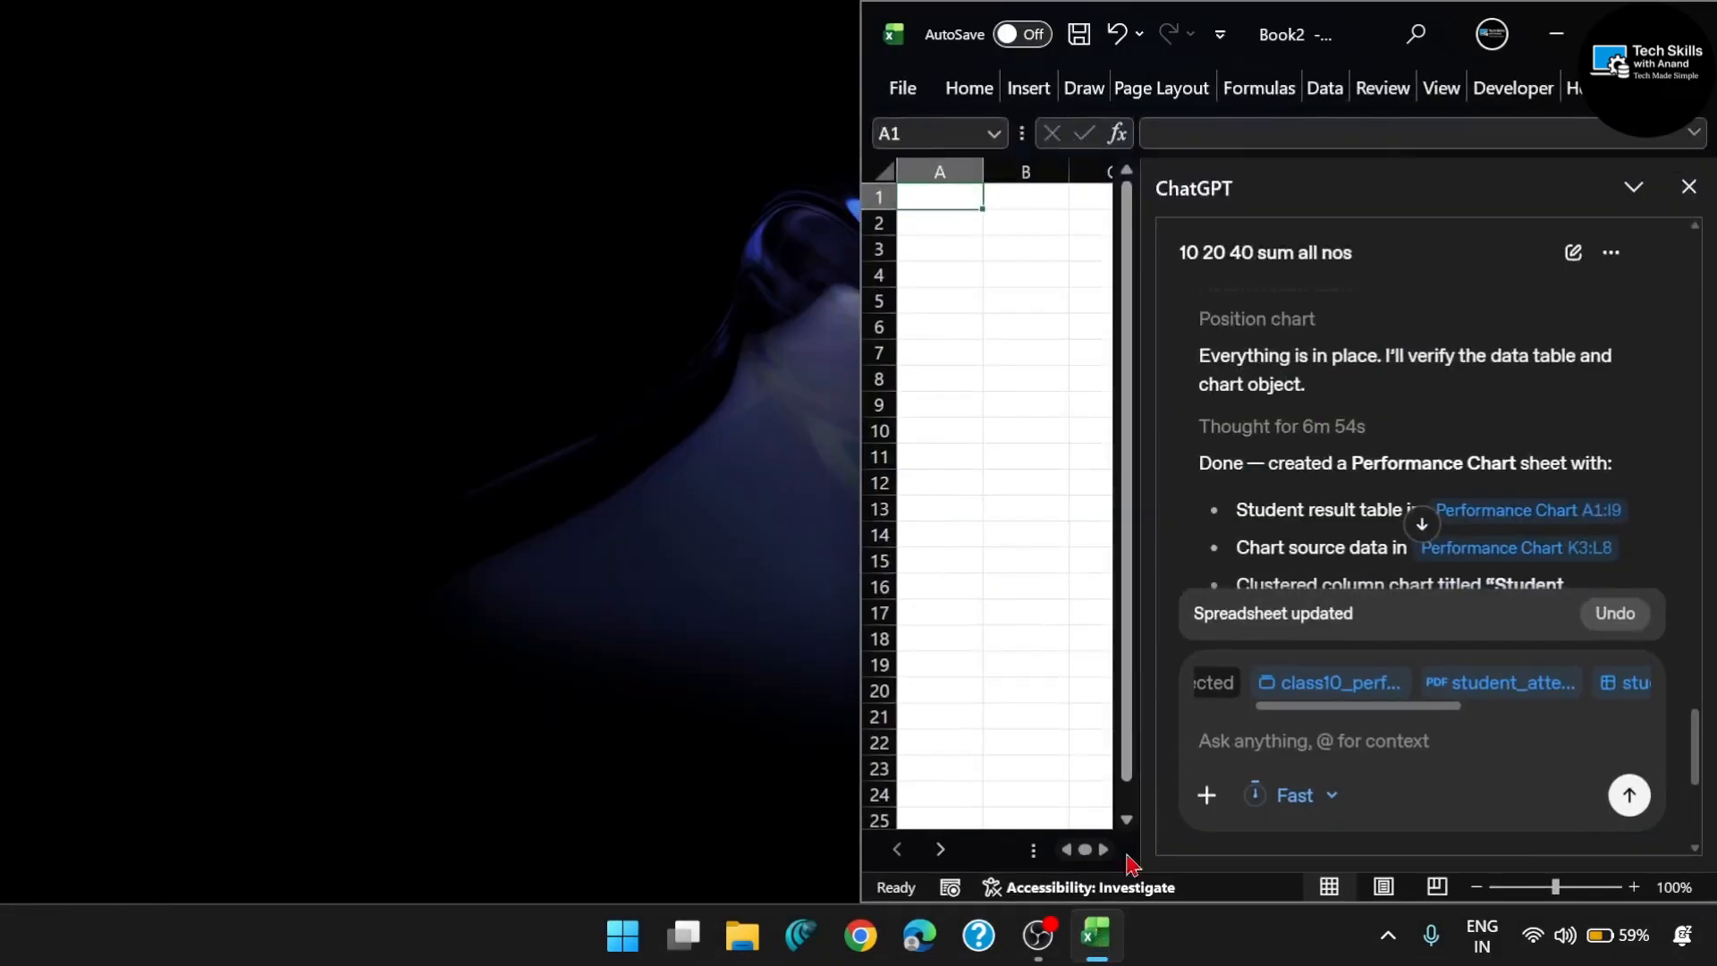
- Maximize the Book2 workbook and set ChatGPT's response mode to Heavy
{"action": "left_click", "coordinate": [1606, 34]}
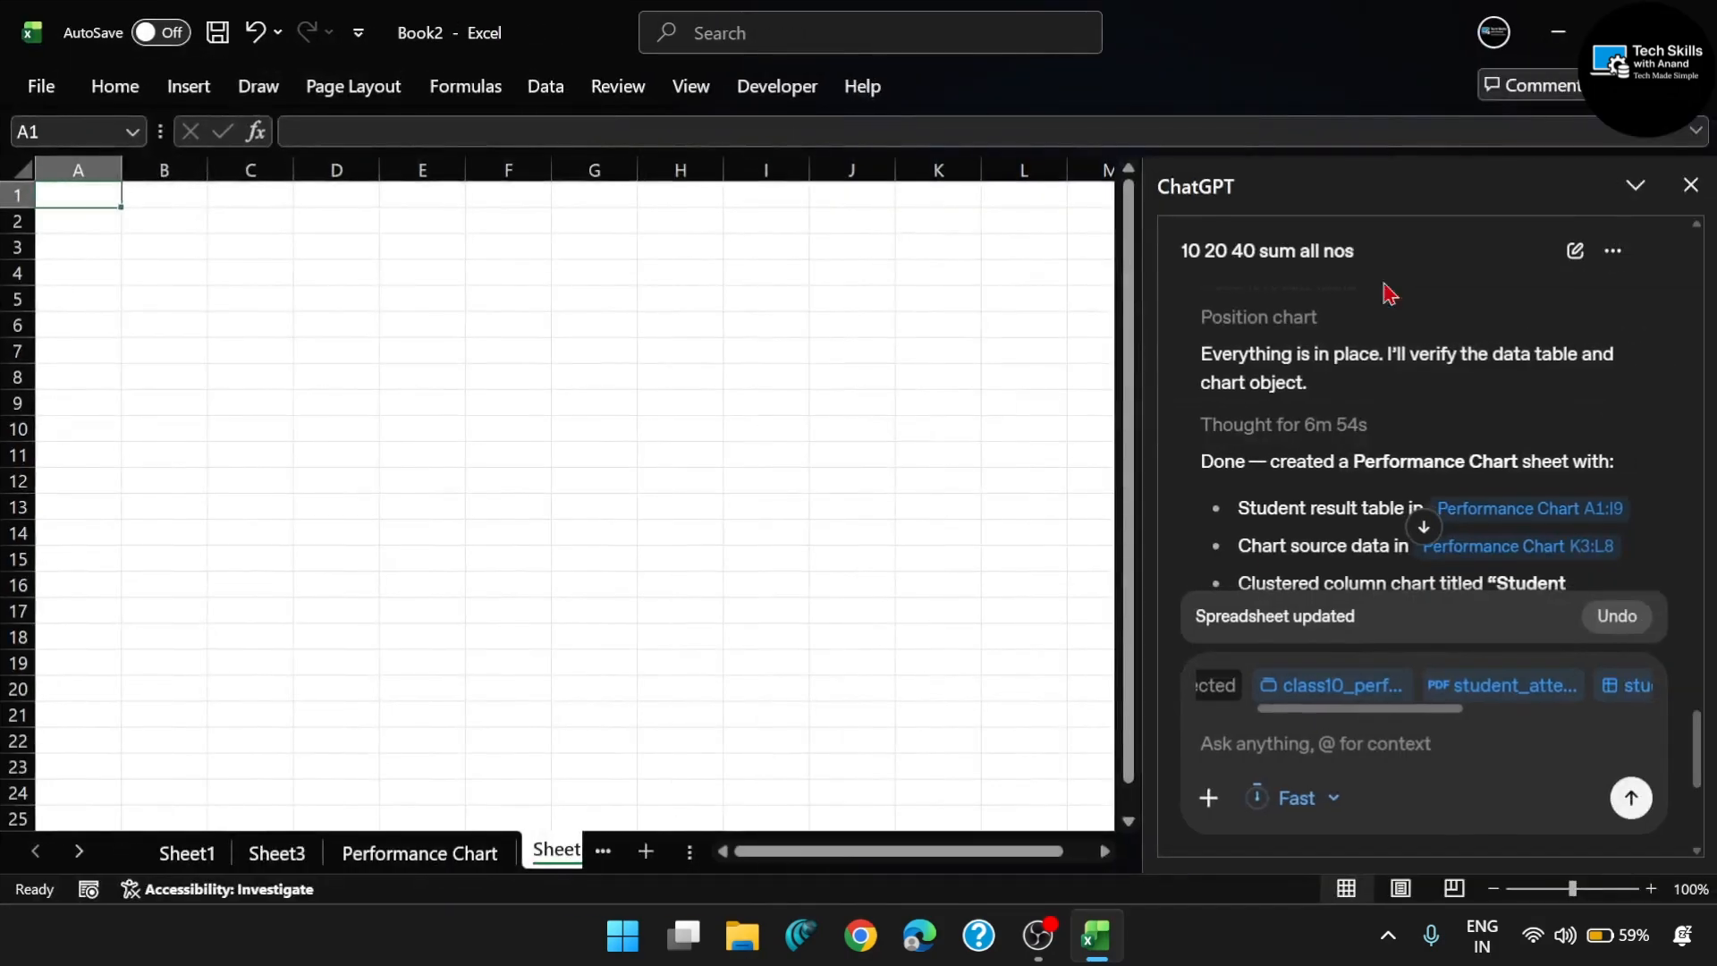
{"action": "left_click", "coordinate": [1506, 743]}
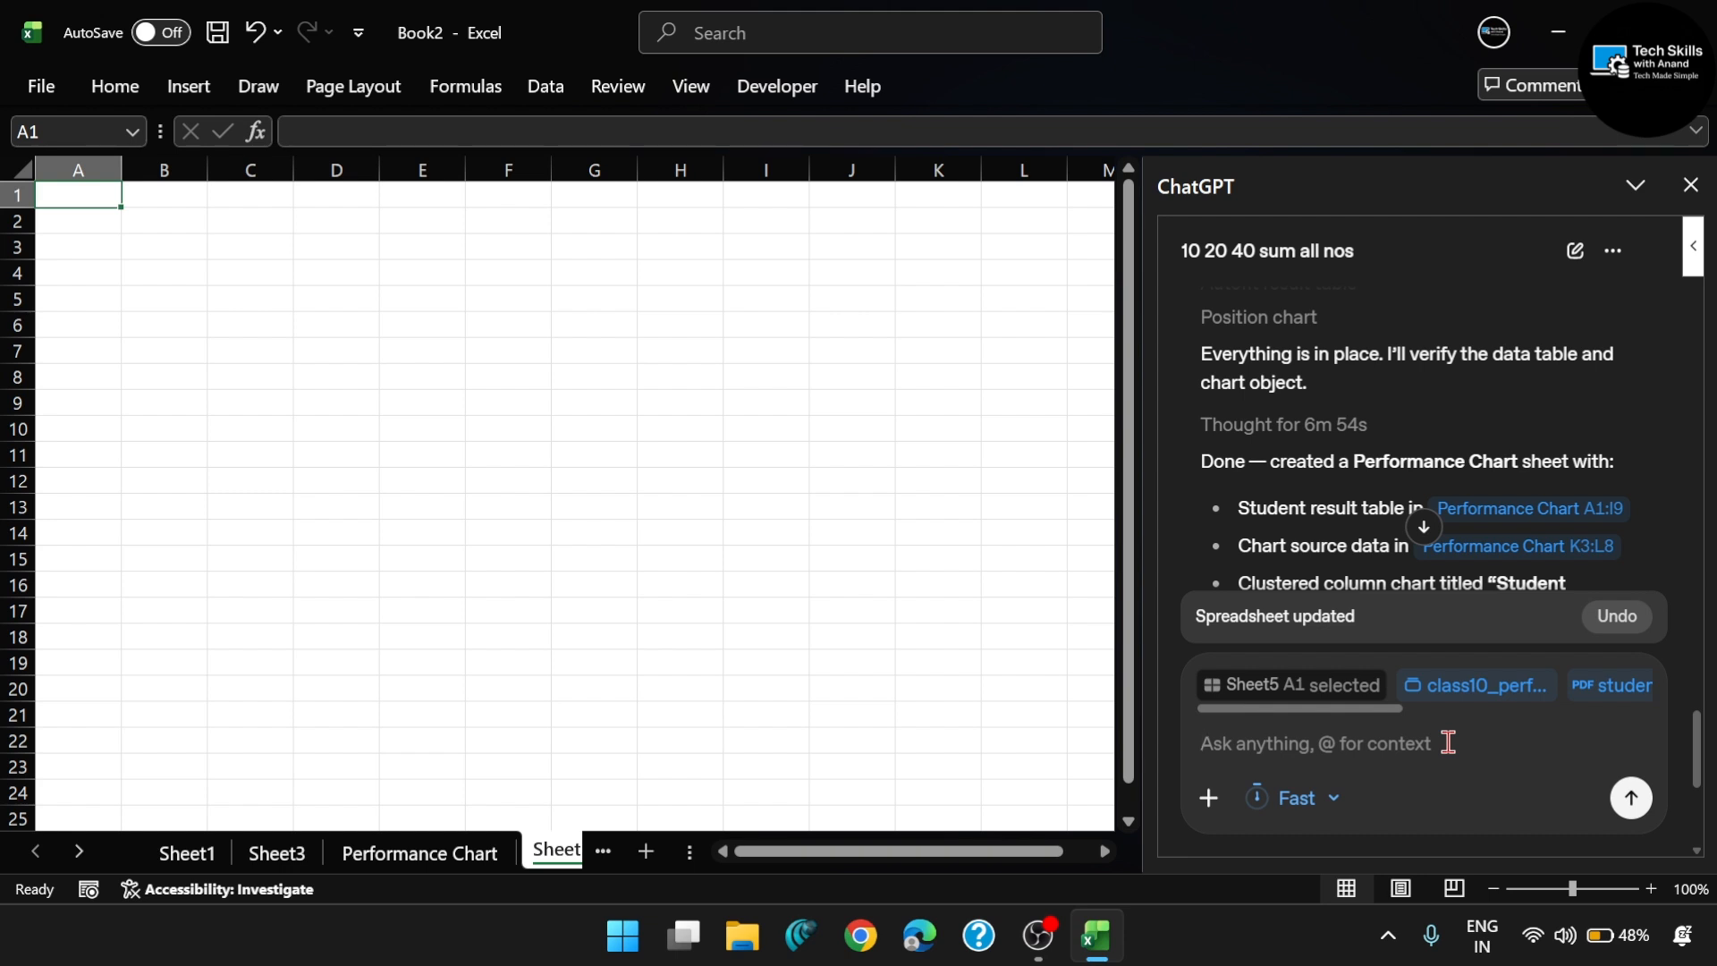
{"action": "left_click", "coordinate": [1322, 816]}
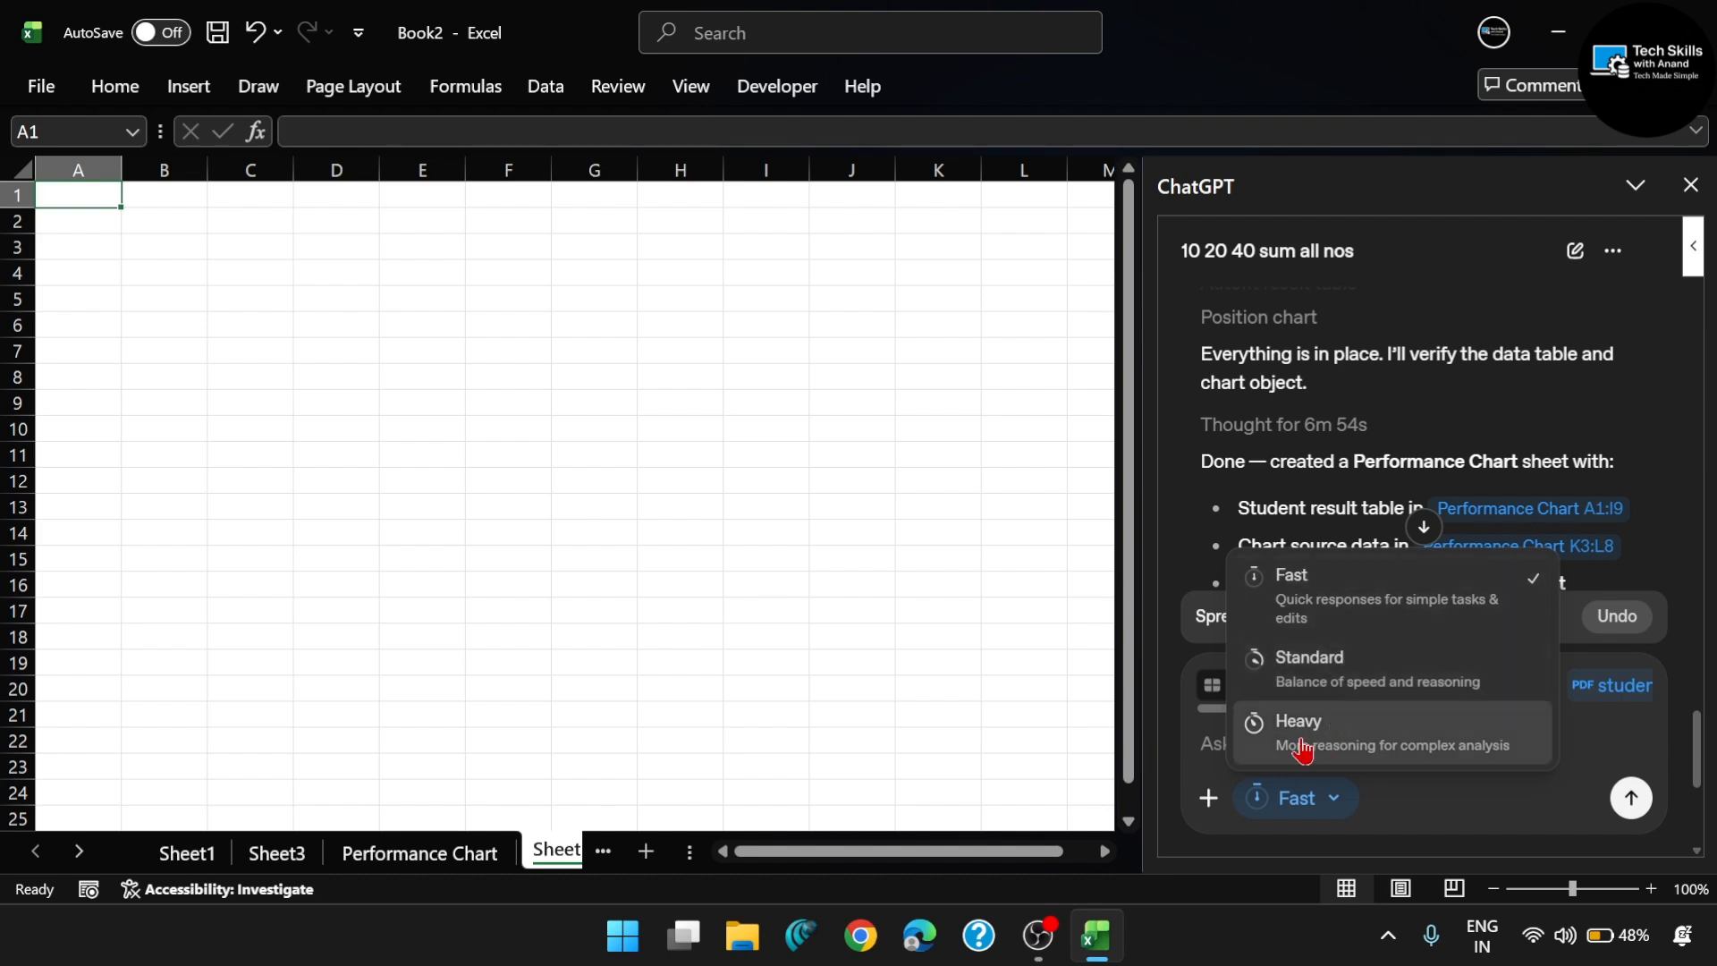
{"action": "left_click", "coordinate": [1385, 749]}
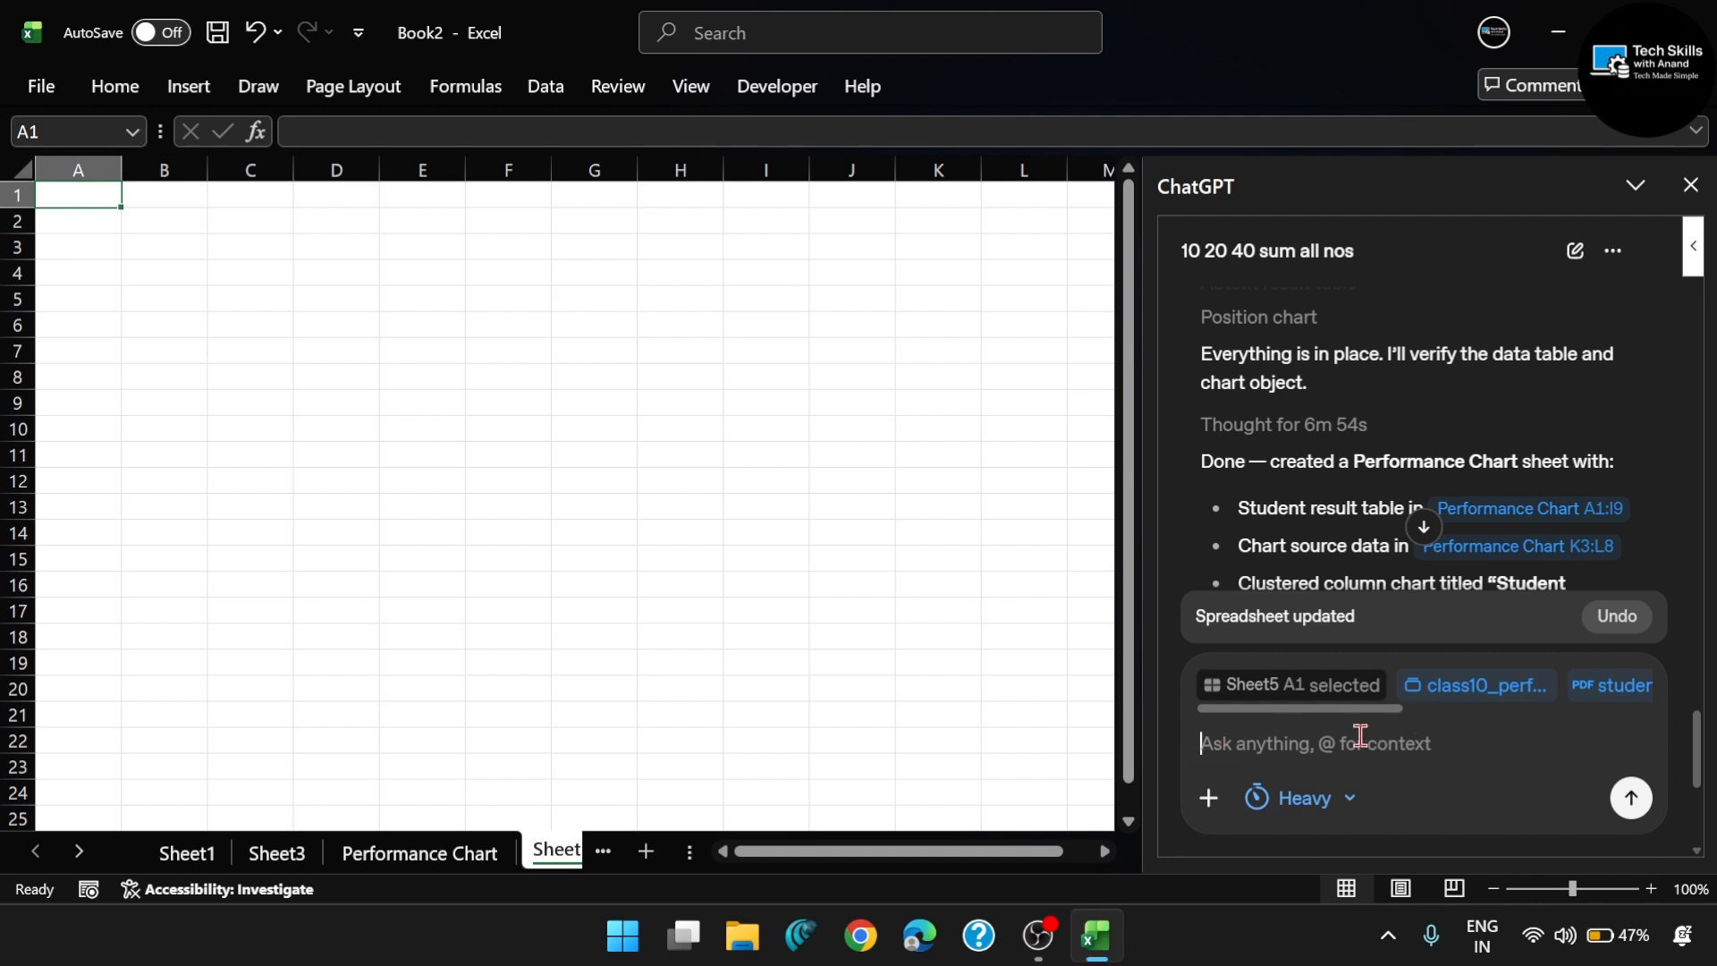
- Start the ChatGPT prompt with "Analyze all uploaded files together &"
{"action": "left_click", "coordinate": [1360, 735]}
{"action": "type", "text": "Anal"}
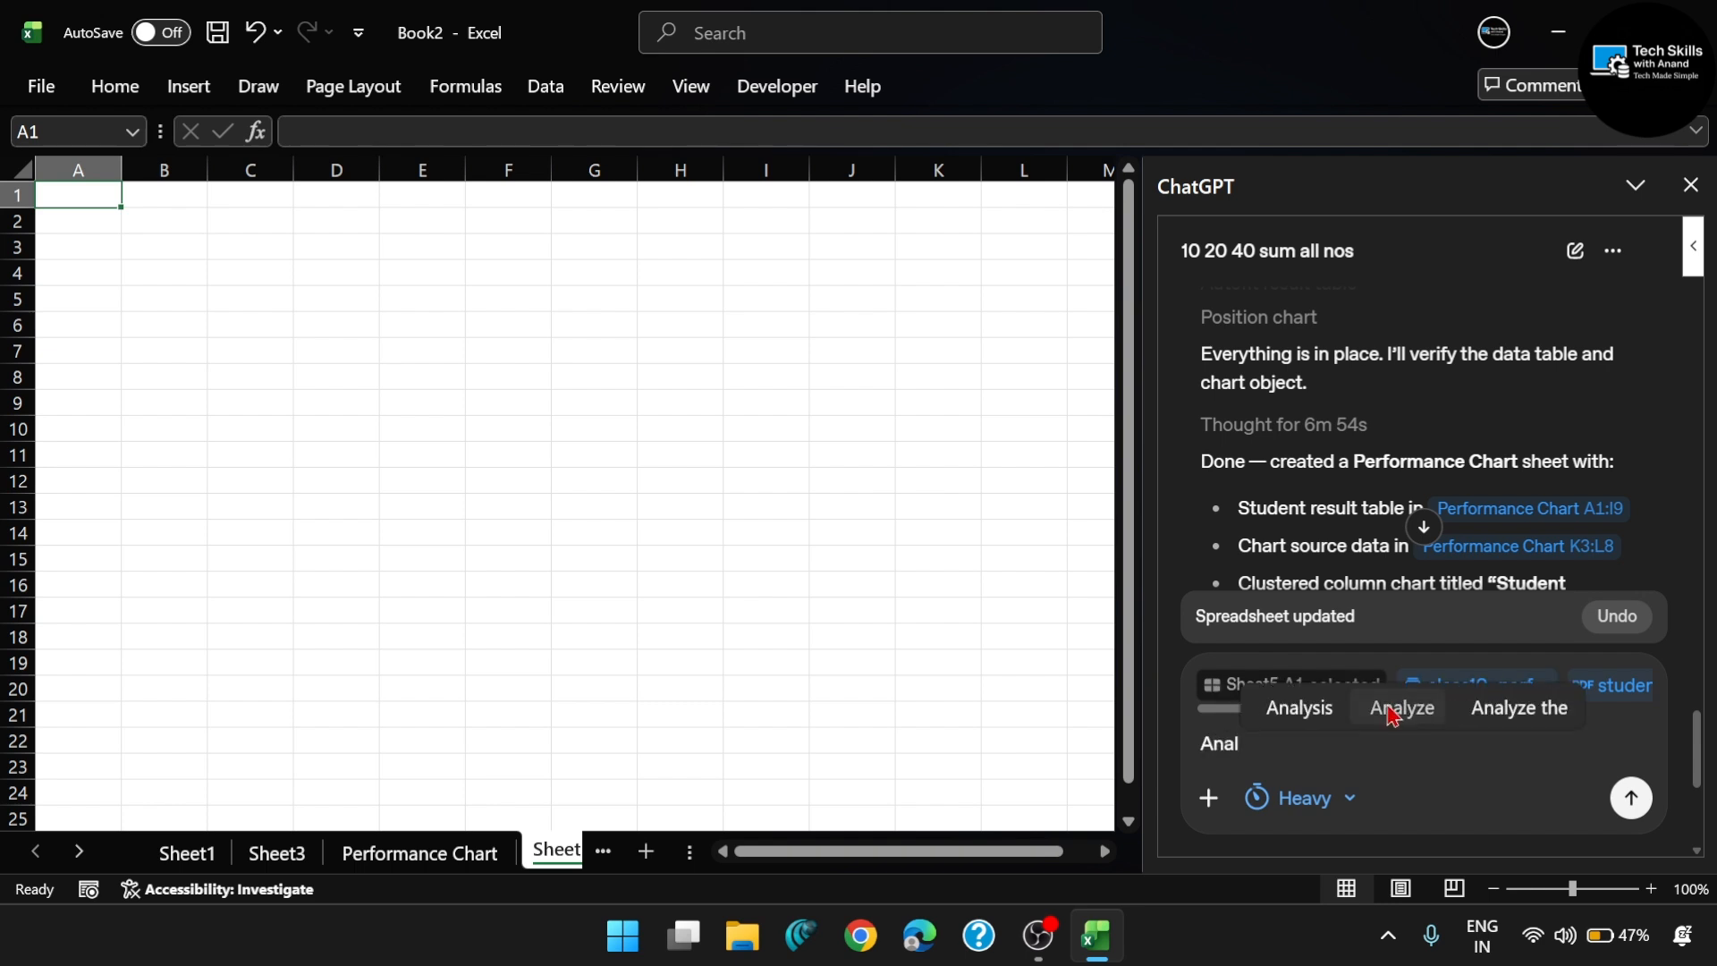
{"action": "left_click", "coordinate": [1393, 713]}
{"action": "type", "text": "all upload"}
{"action": "left_click", "coordinate": [1393, 713]}
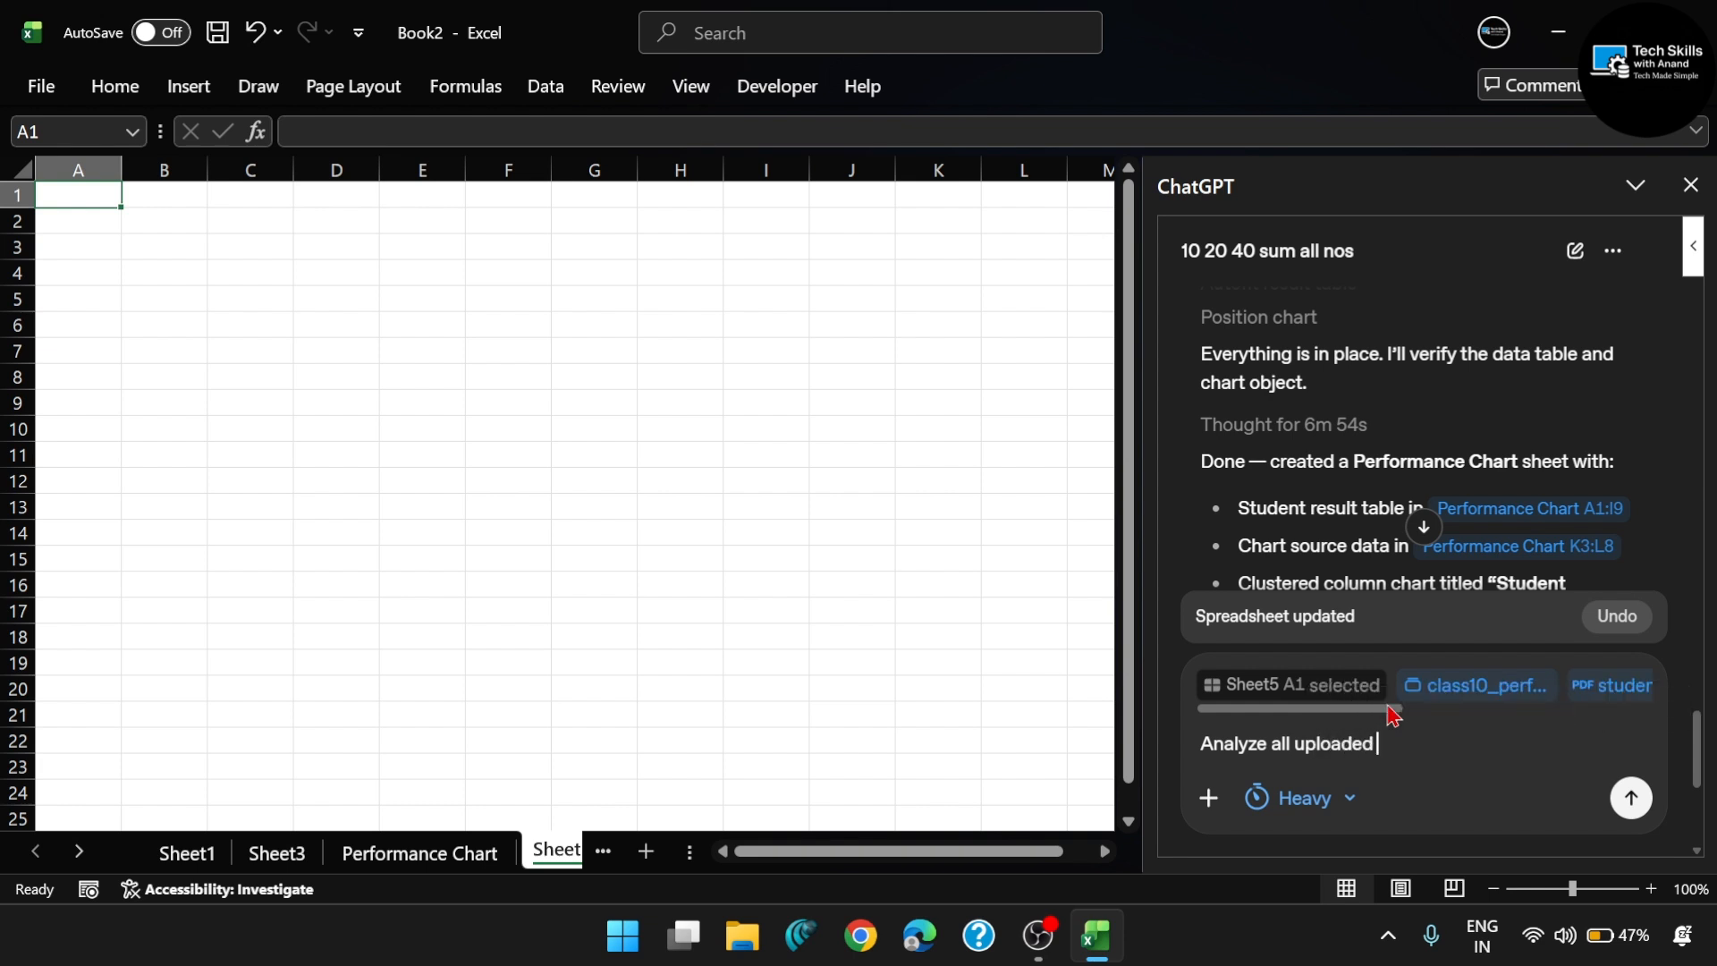
{"action": "type", "text": "files together & create a compl"}
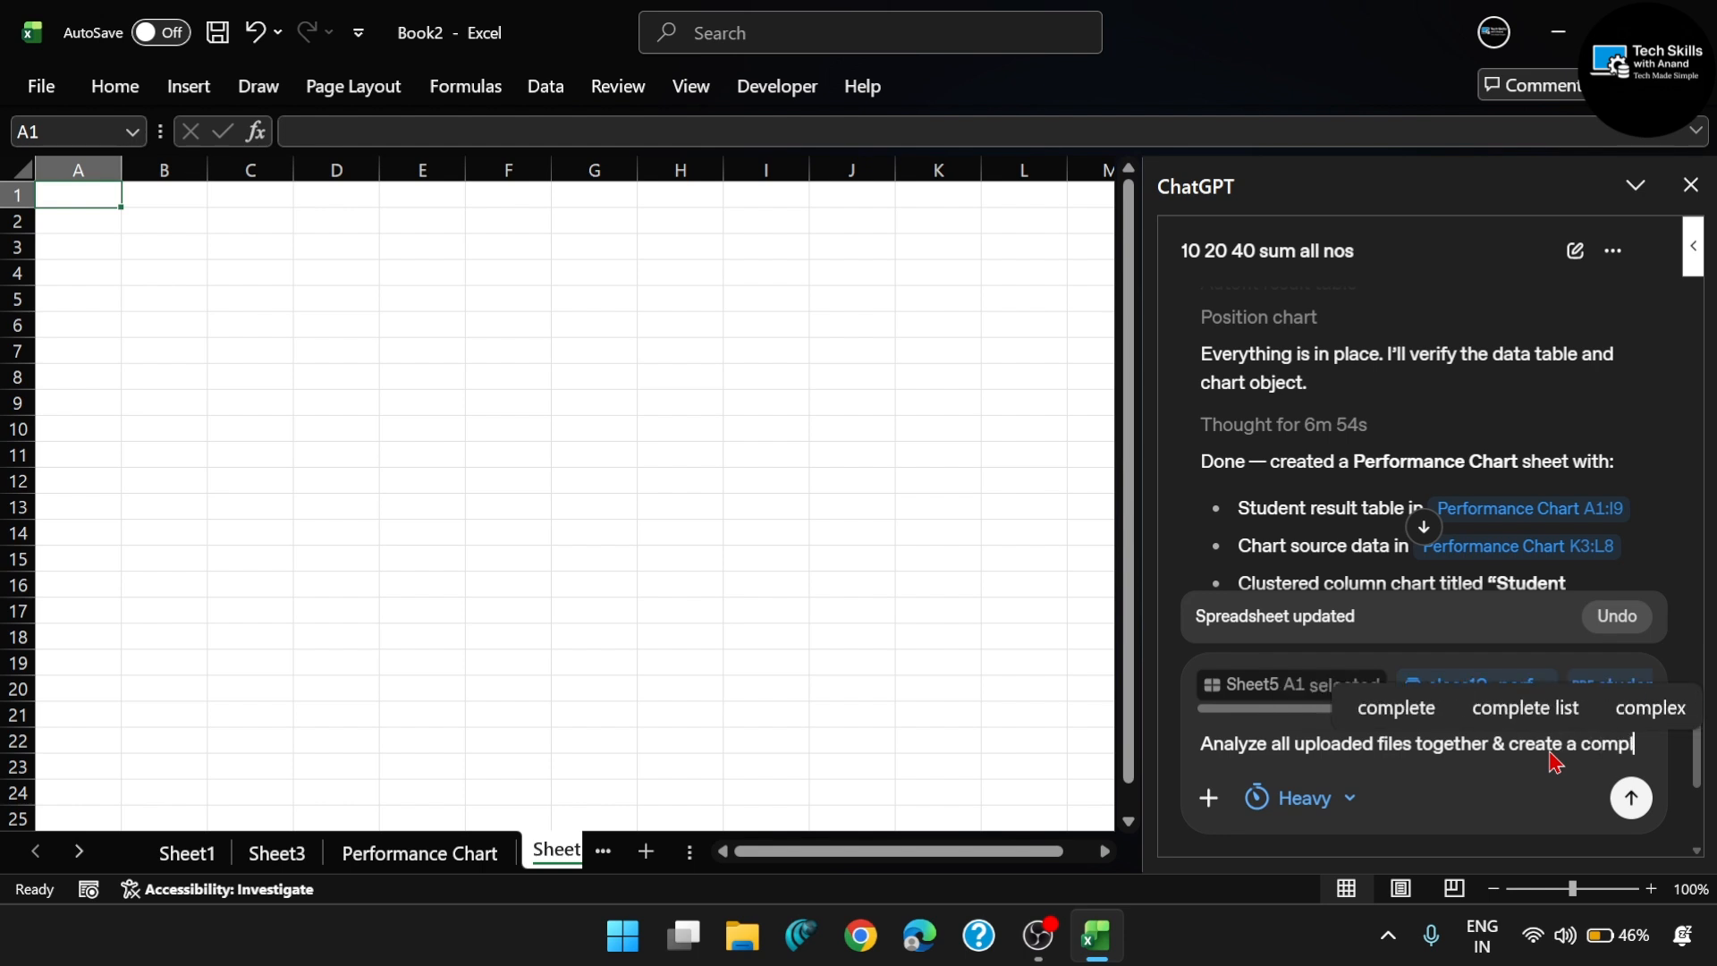
{"action": "type", "text": "ete student "}
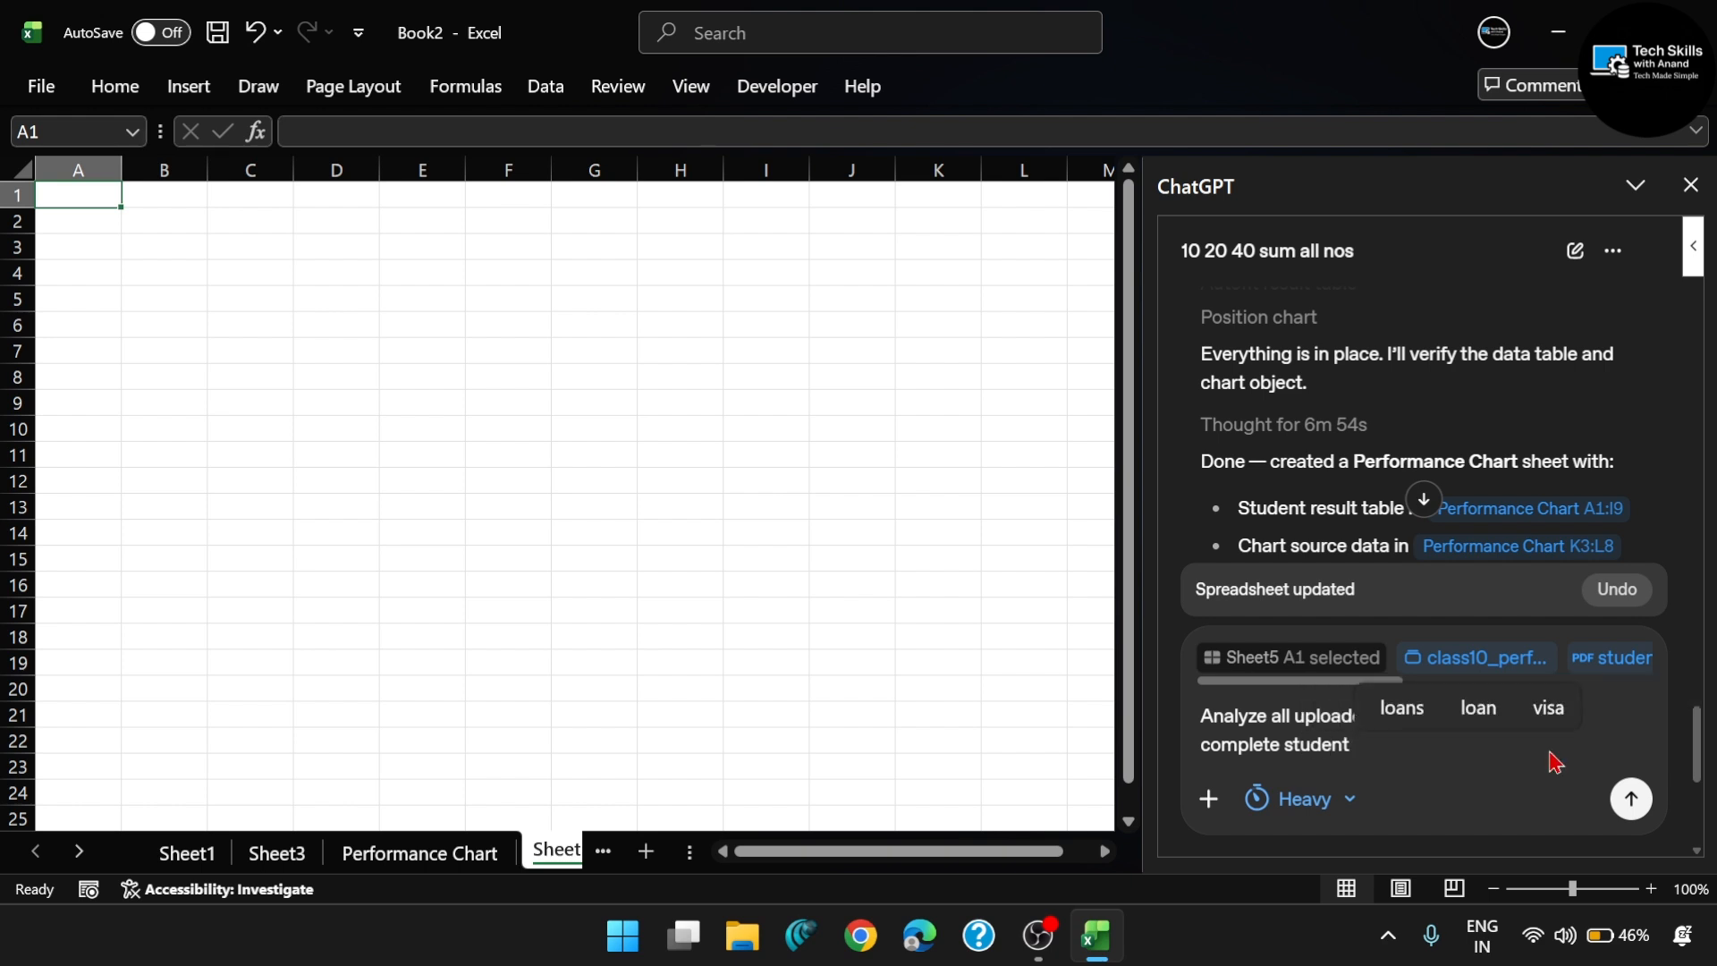
{"action": "type", "text": "per"}
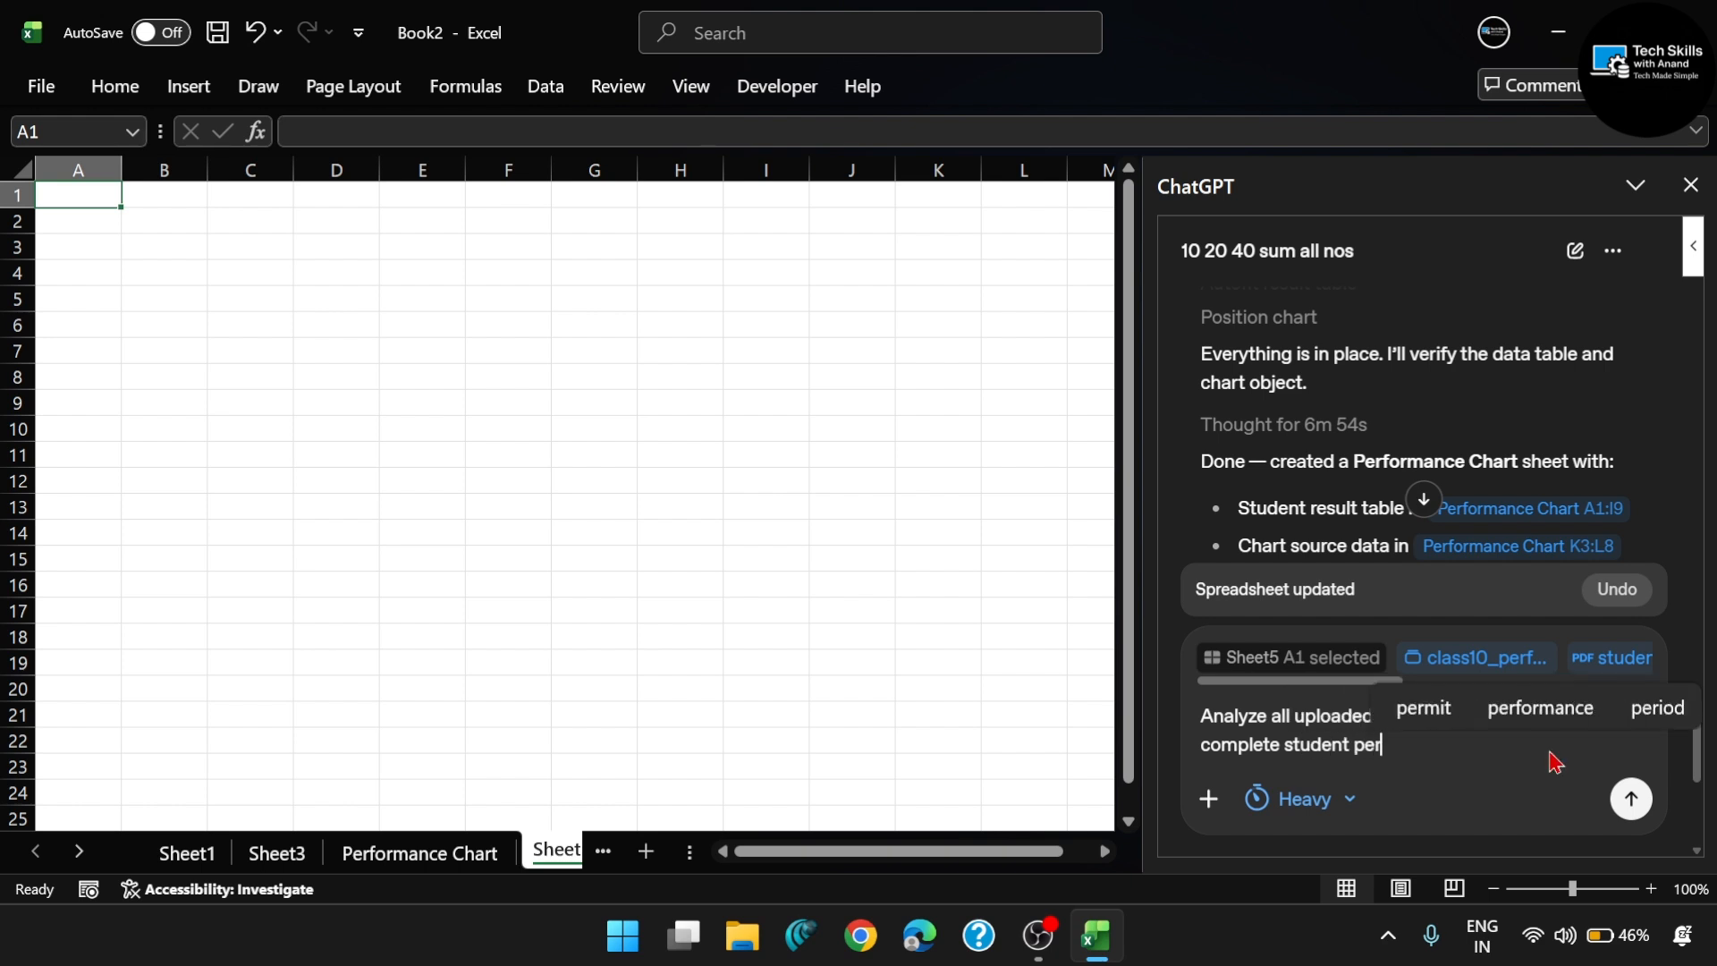
- Continue the prompt with "create a complete student performance dashboard"
{"action": "left_click", "coordinate": [1539, 709]}
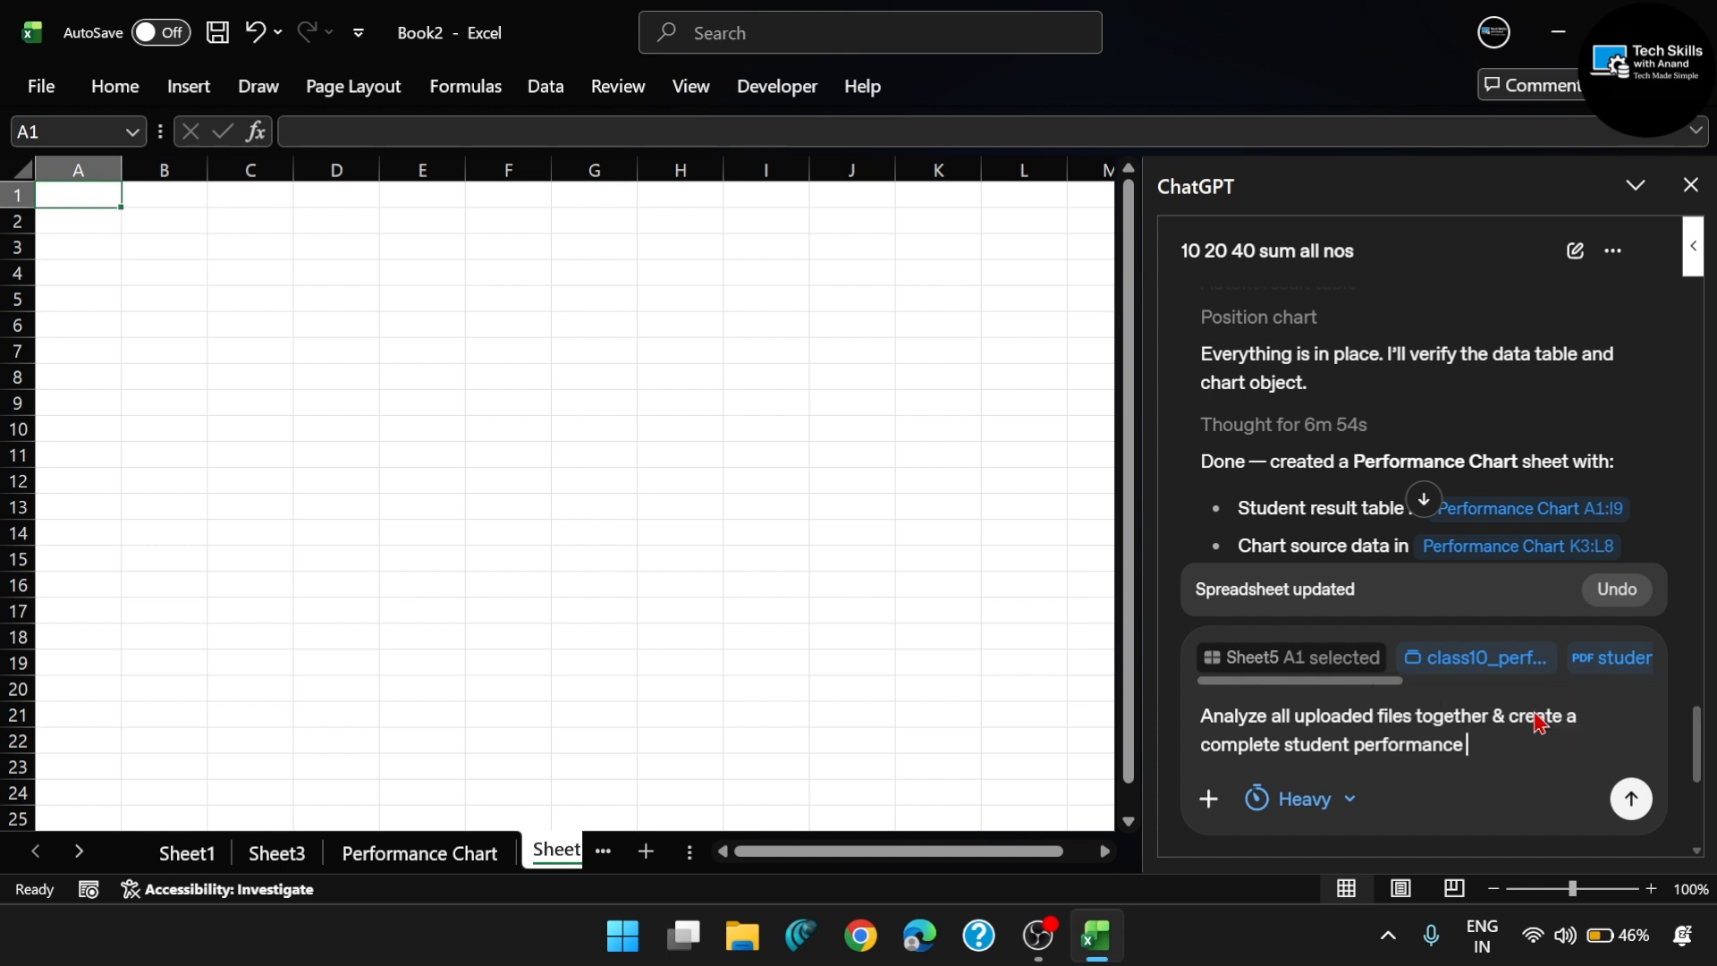
{"action": "type", "text": "das"}
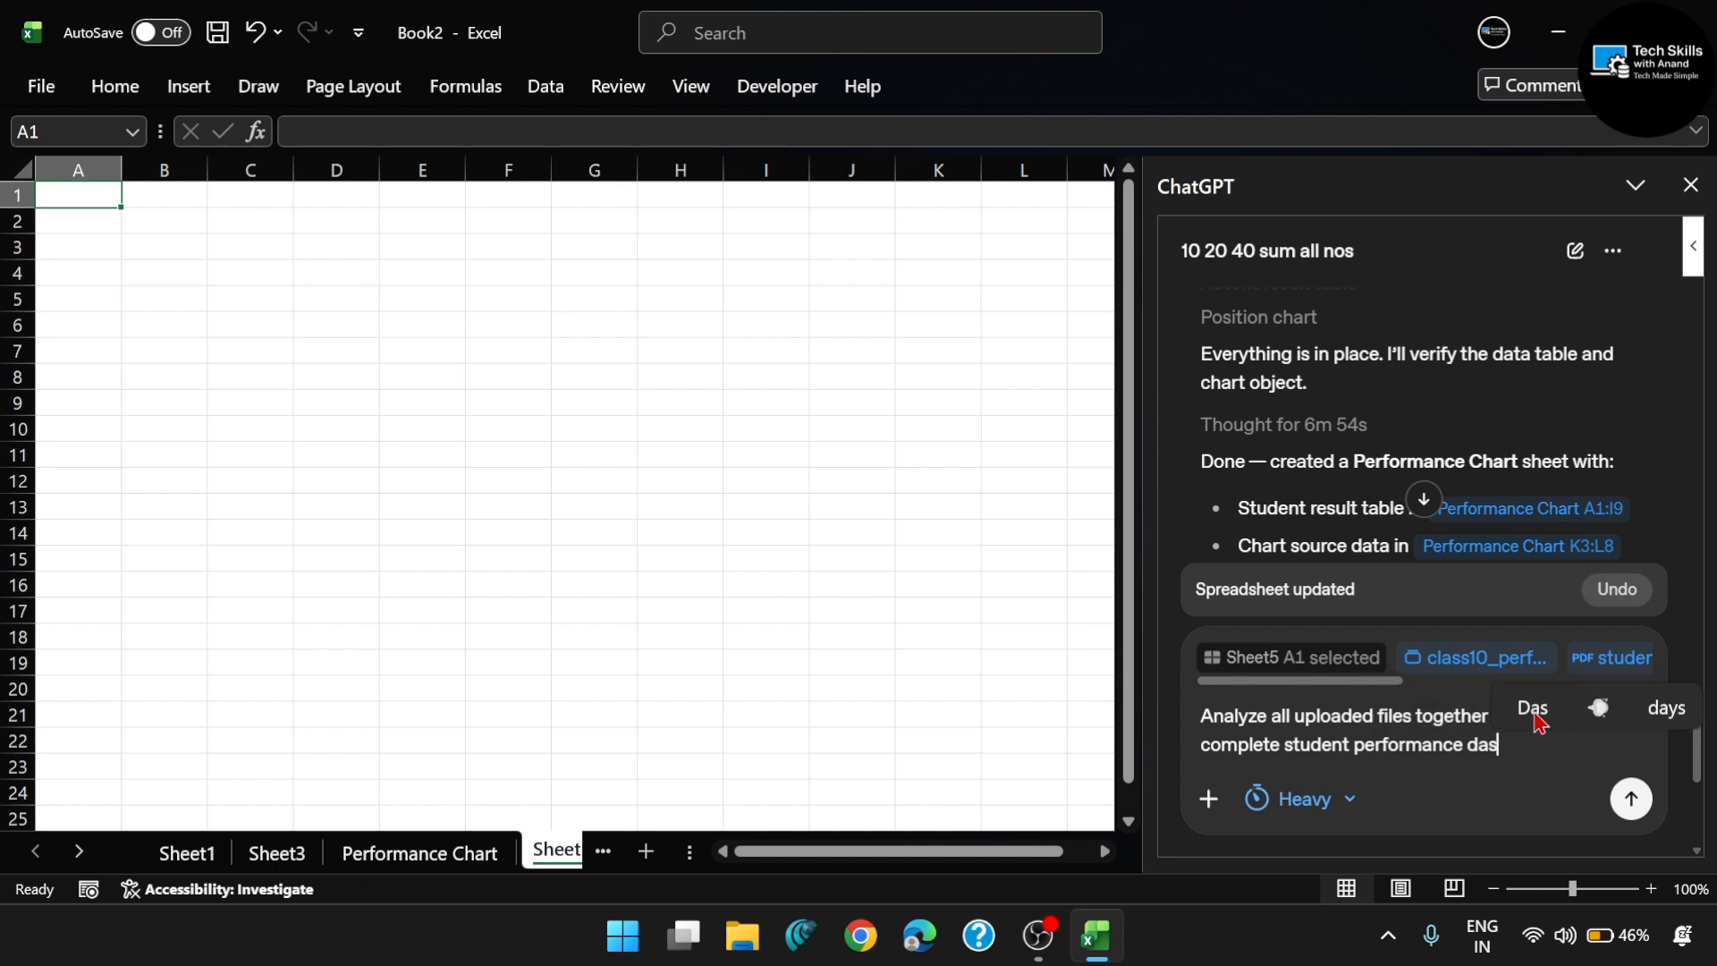
{"action": "type", "text": "hboard "}
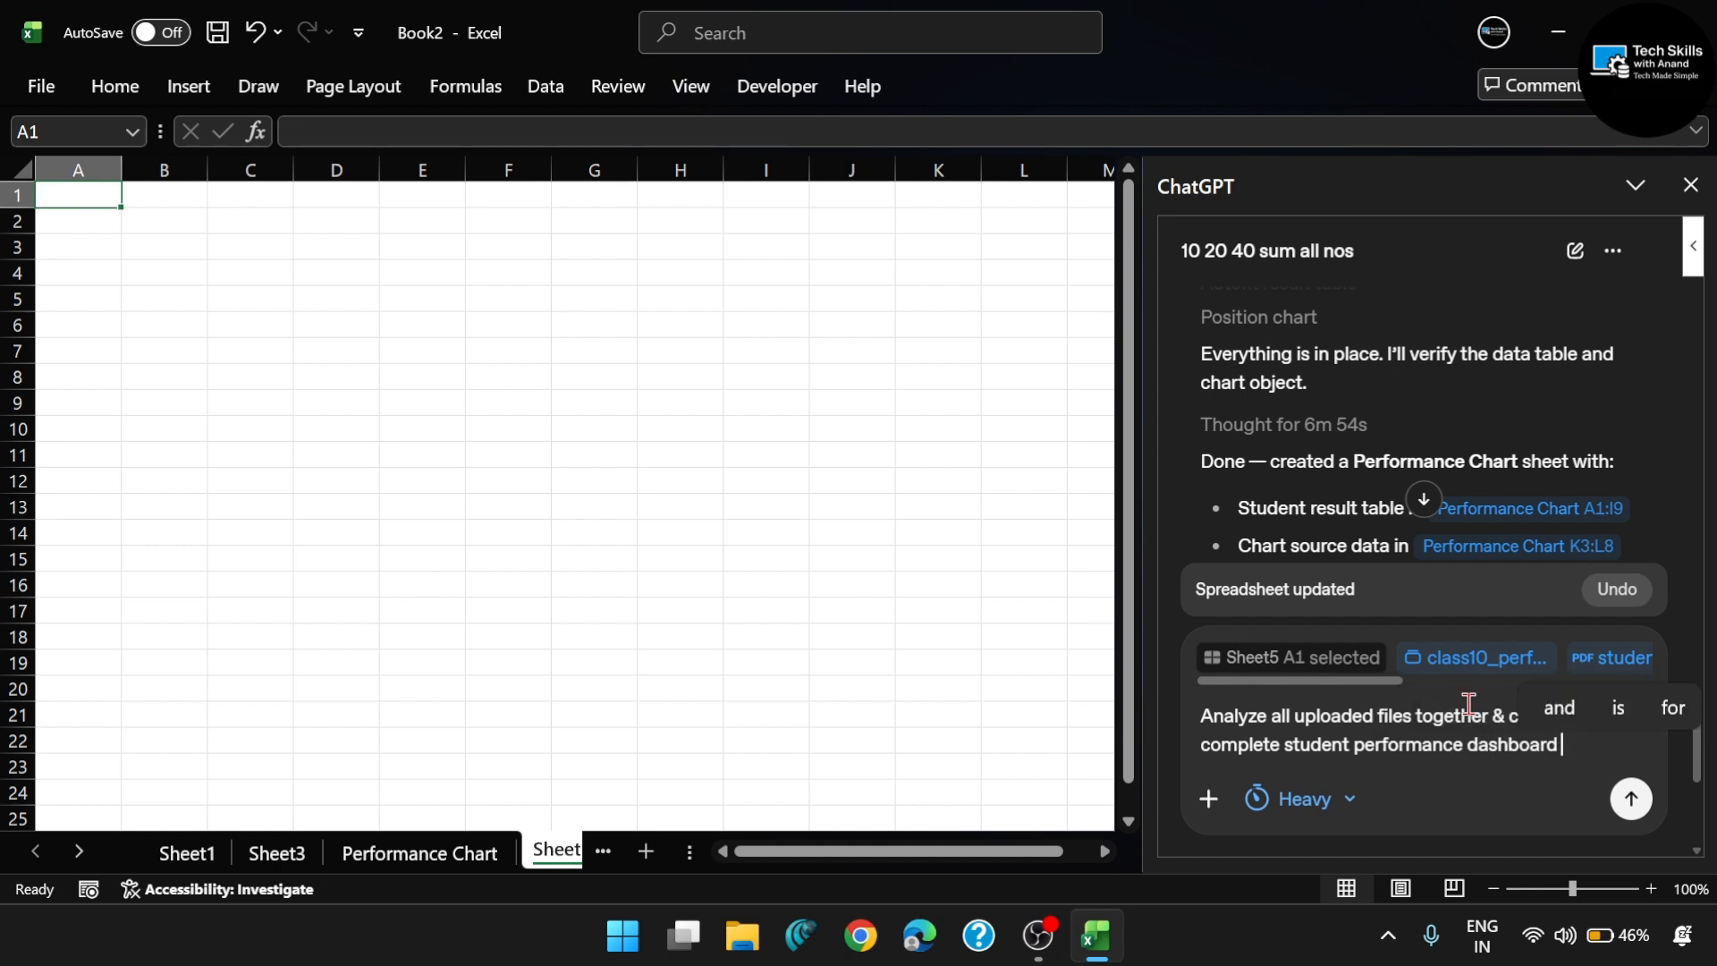
{"action": "type", "text": "with"}
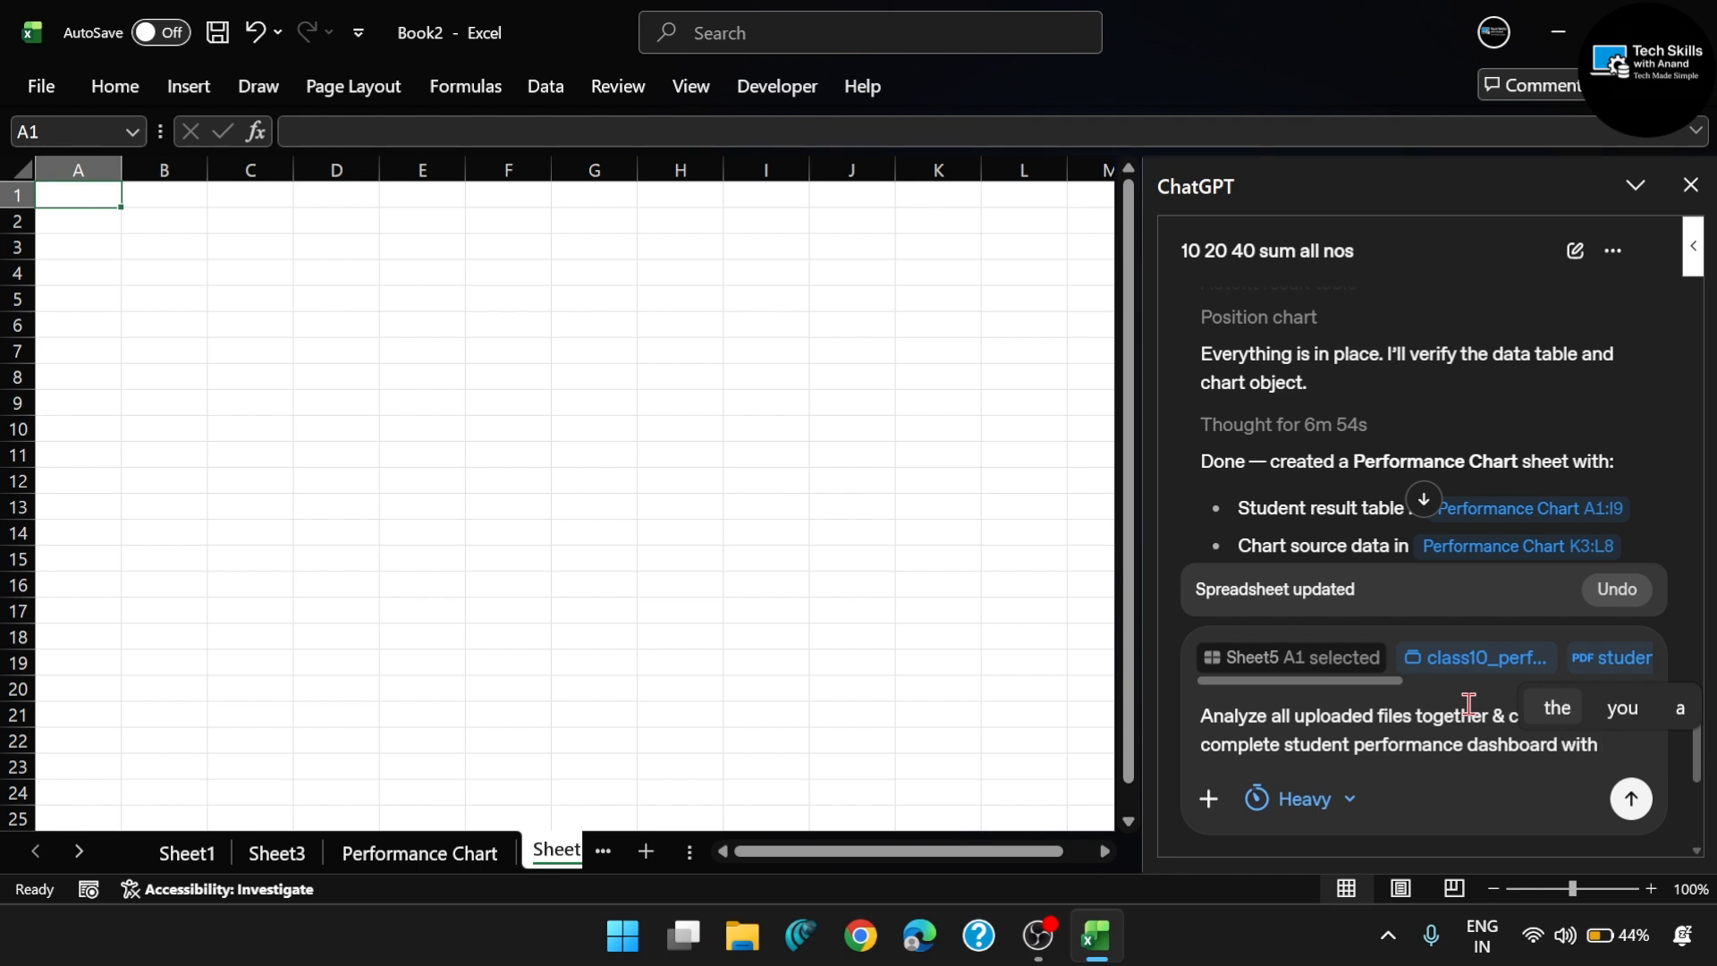
{"action": "type", "text": " insights"}
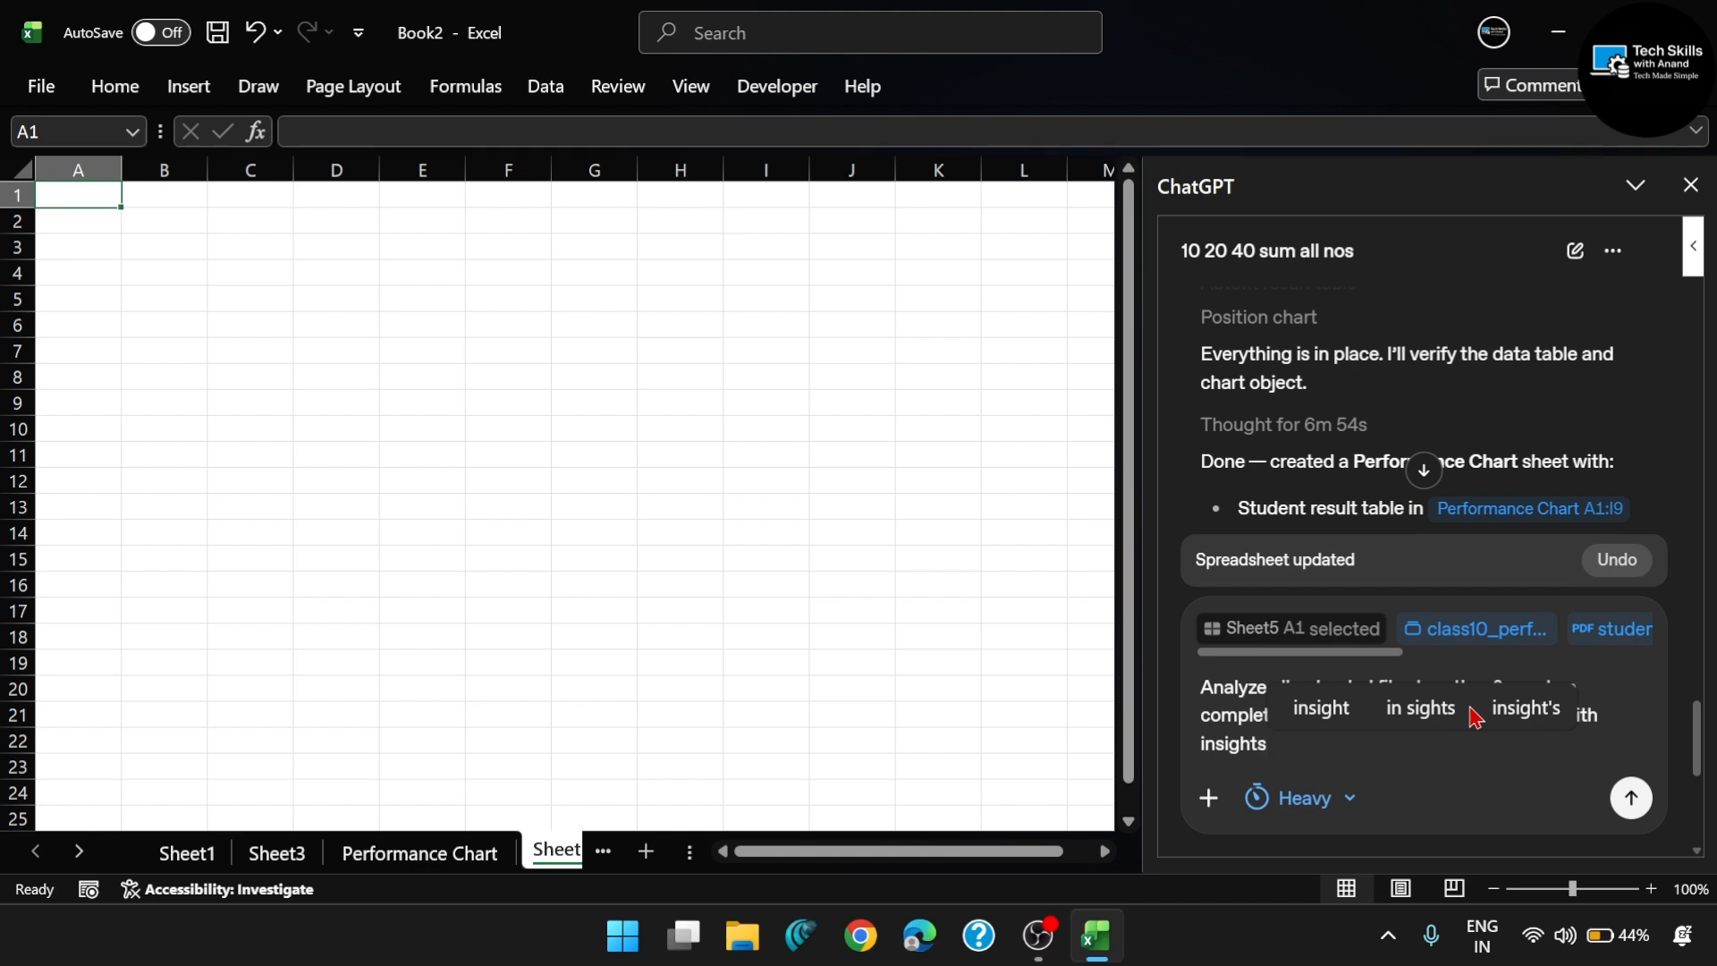
{"action": "type", "text": ", c"}
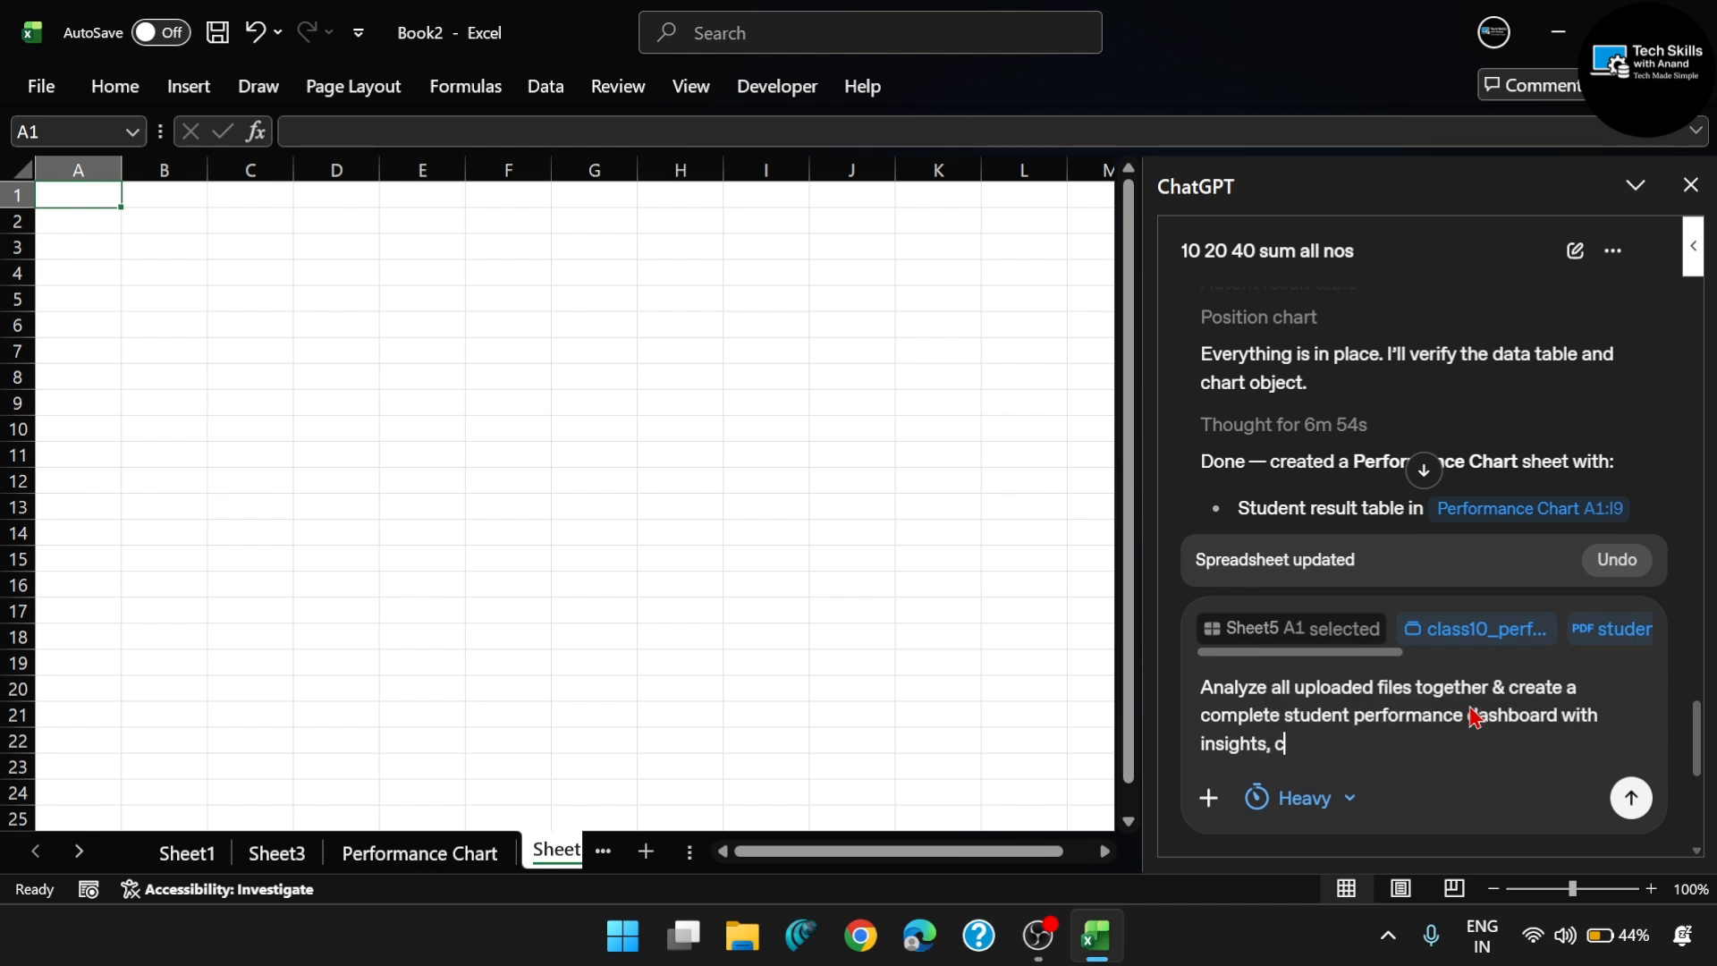
{"action": "type", "text": "harts"}
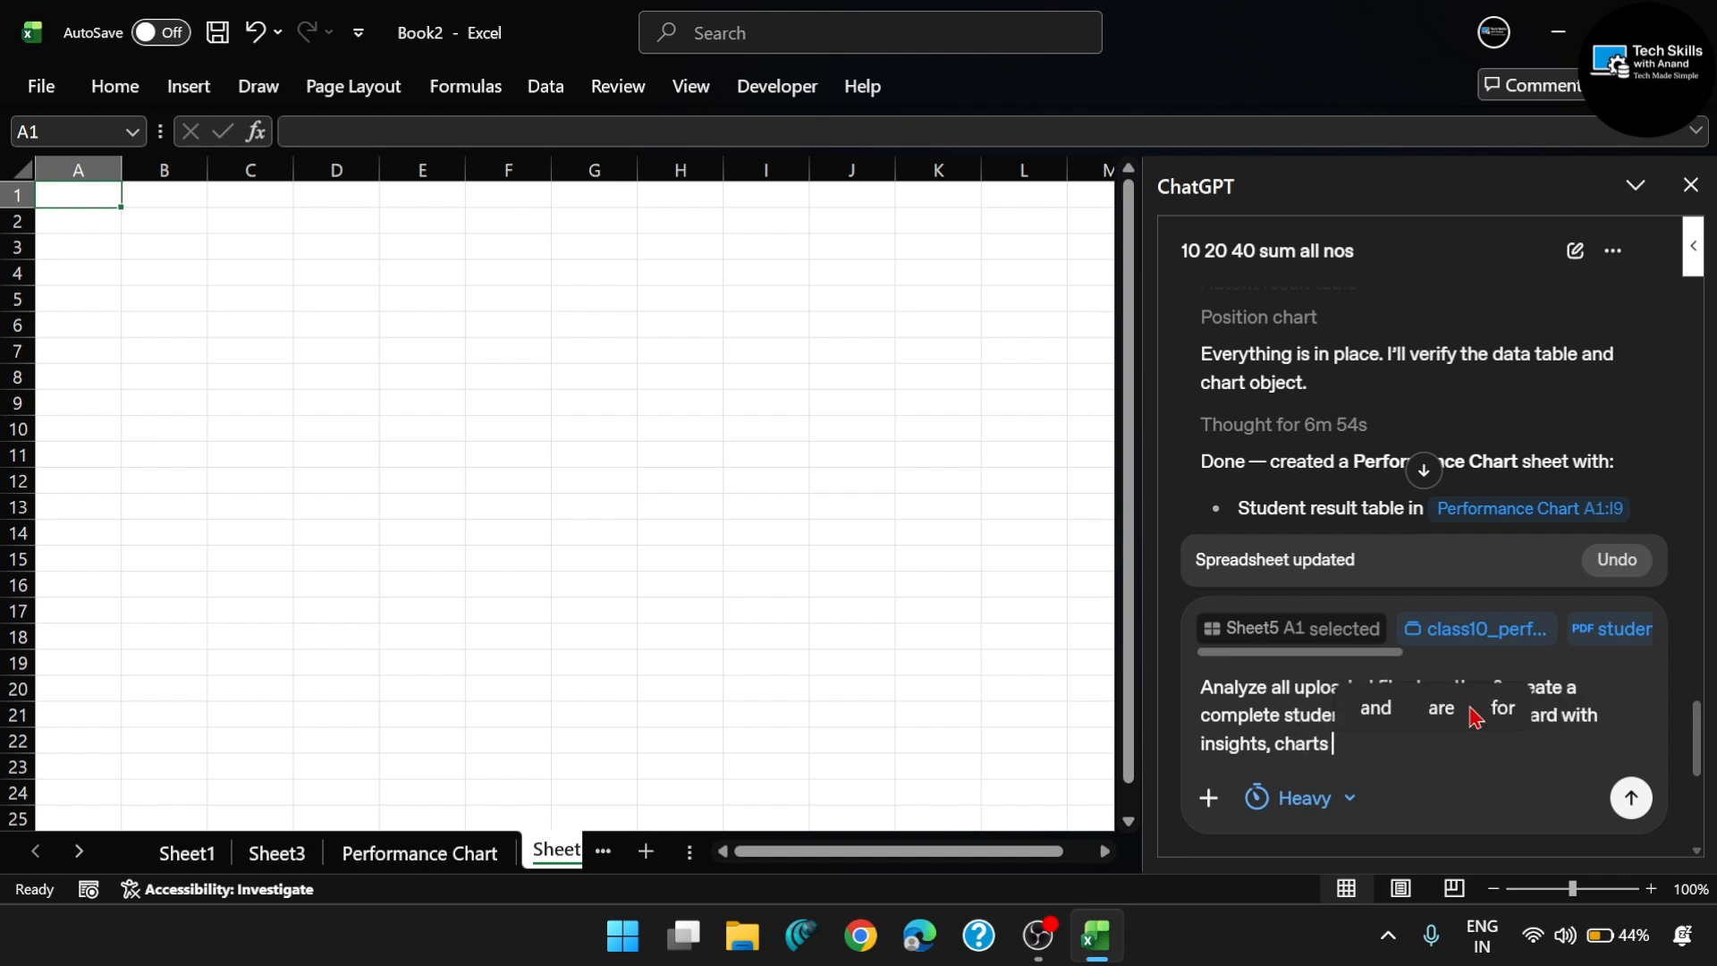
- Extend the prompt with "with insights, charts, topper analysis" and a closing full stop
{"action": "key", "text": "BackSpace"}
{"action": "type", "text": ","}
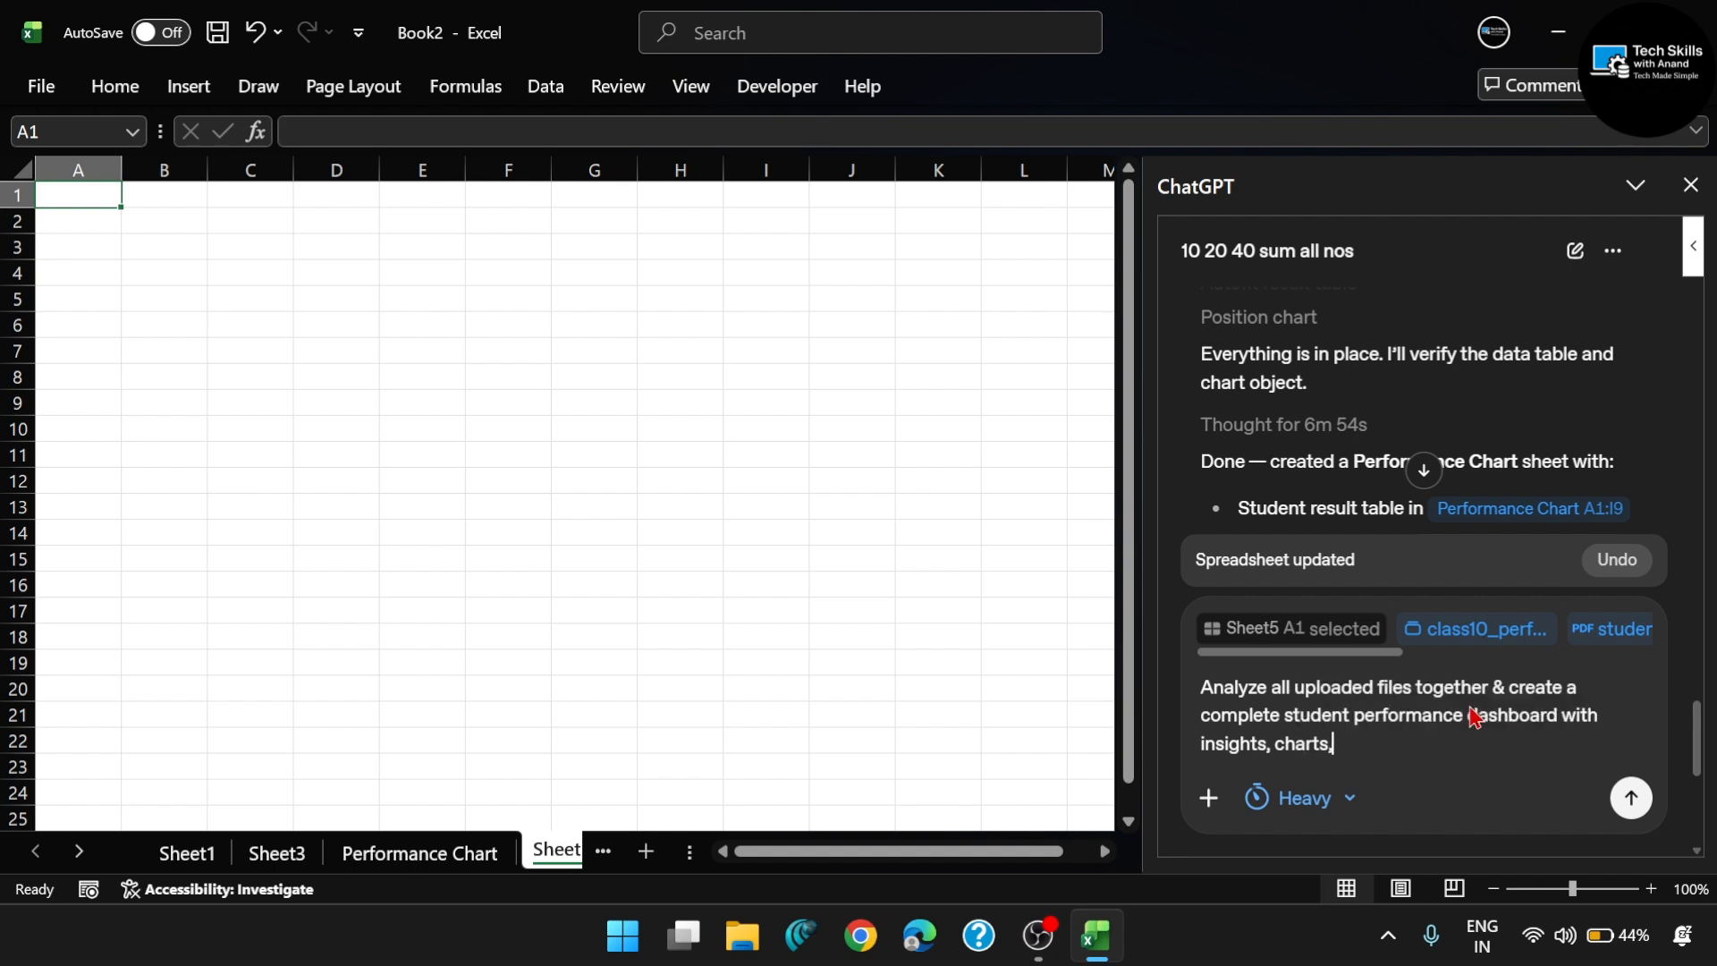
{"action": "type", "text": " to"}
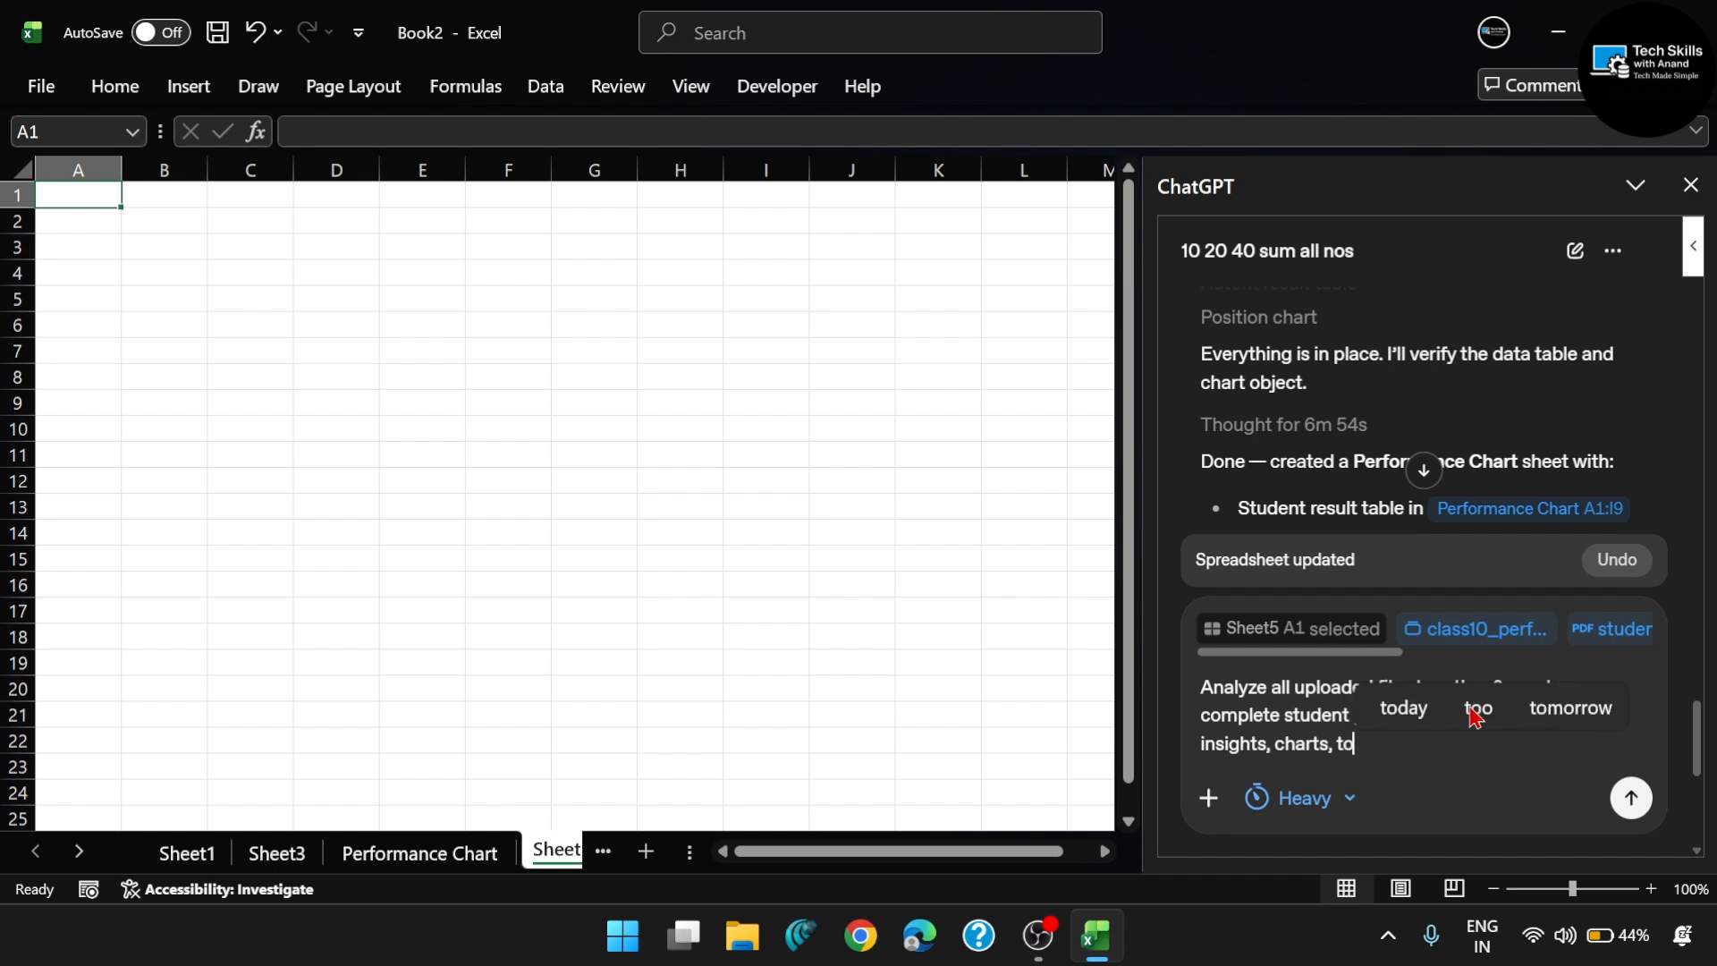
{"action": "type", "text": "pper"}
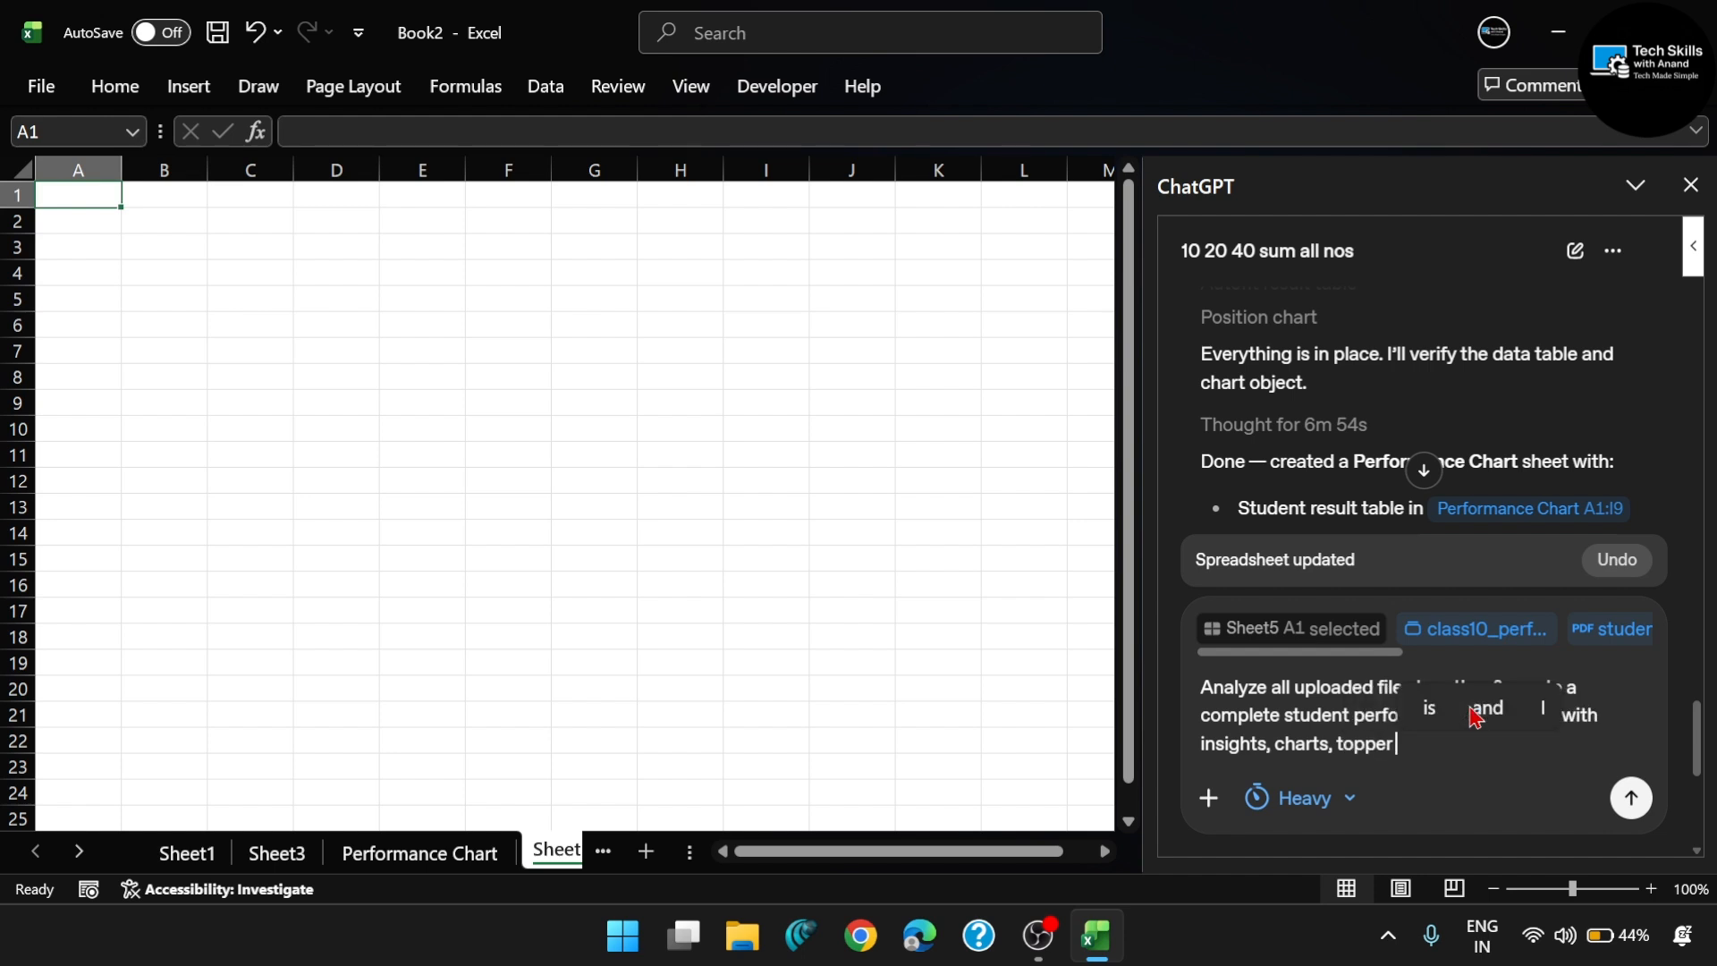
{"action": "type", "text": " anal"}
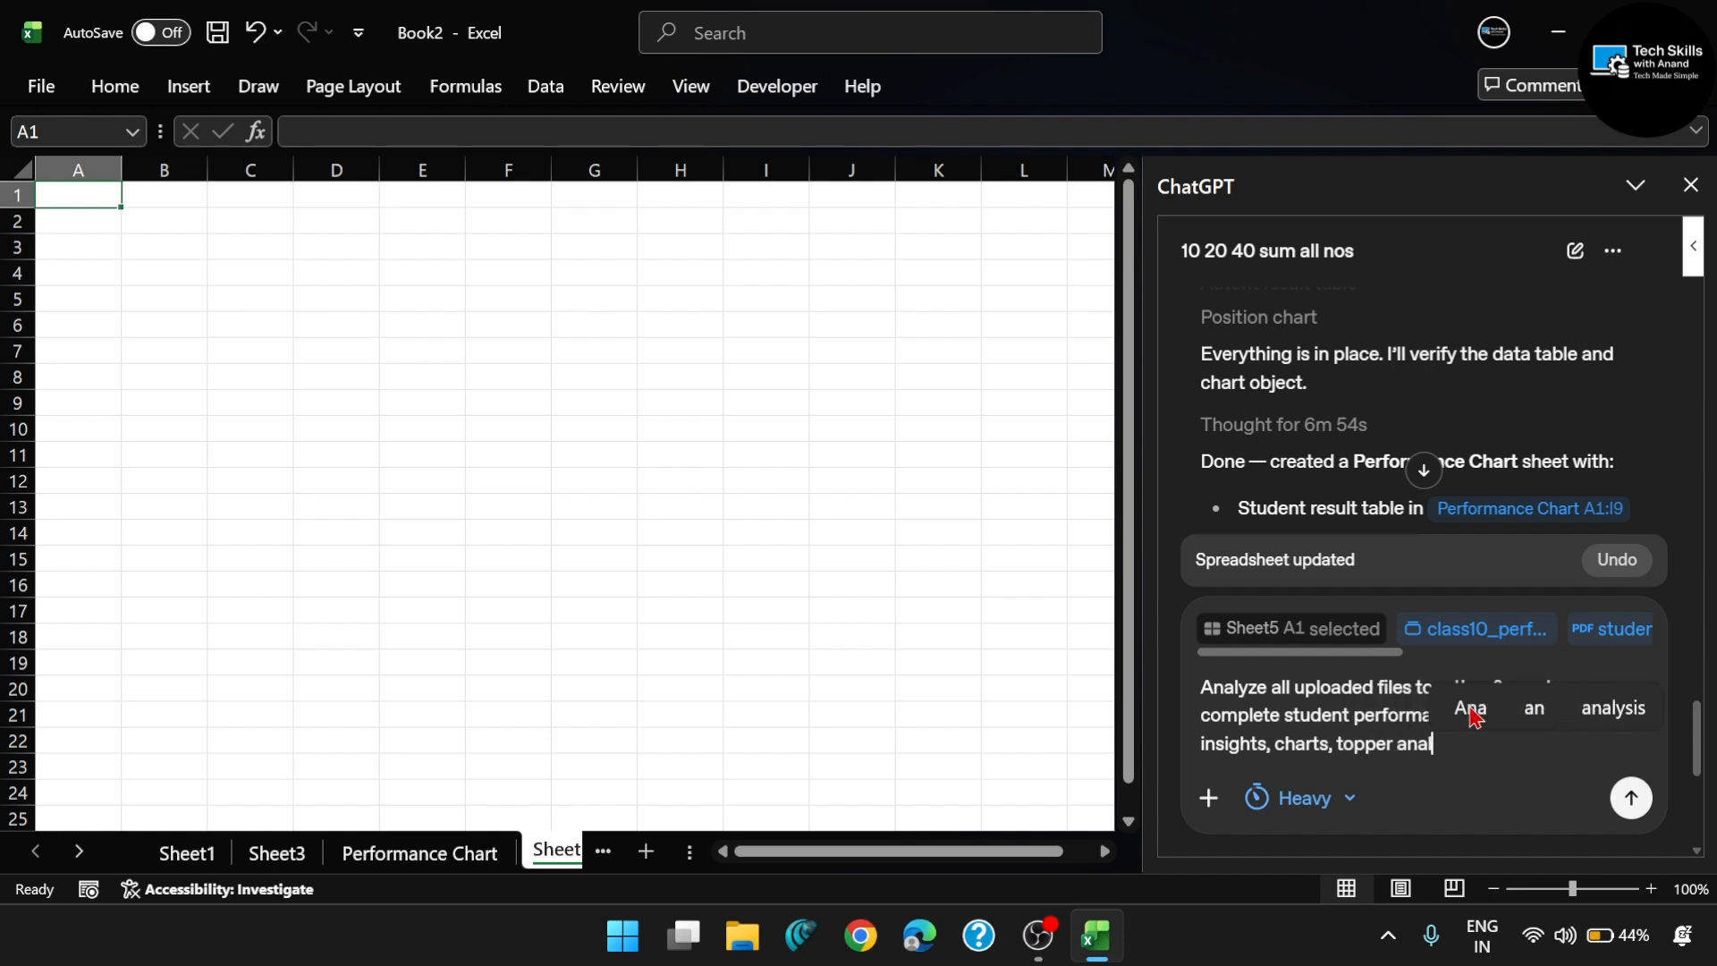
{"action": "type", "text": "ysi"}
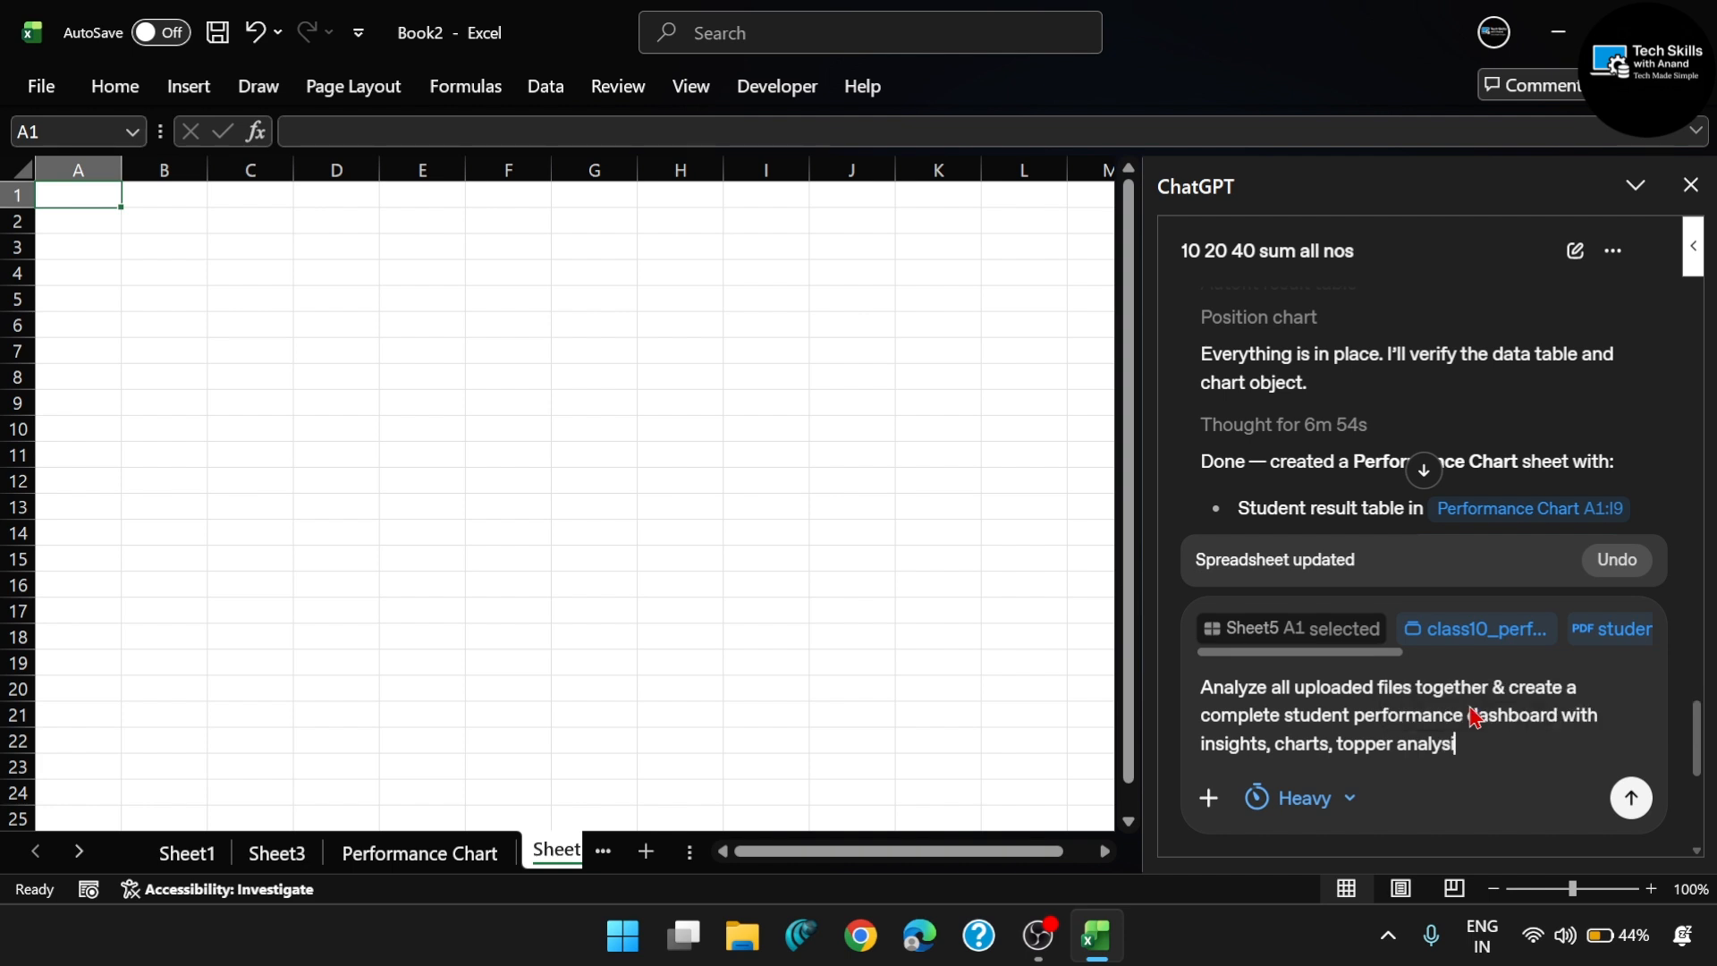
{"action": "type", "text": "s."}
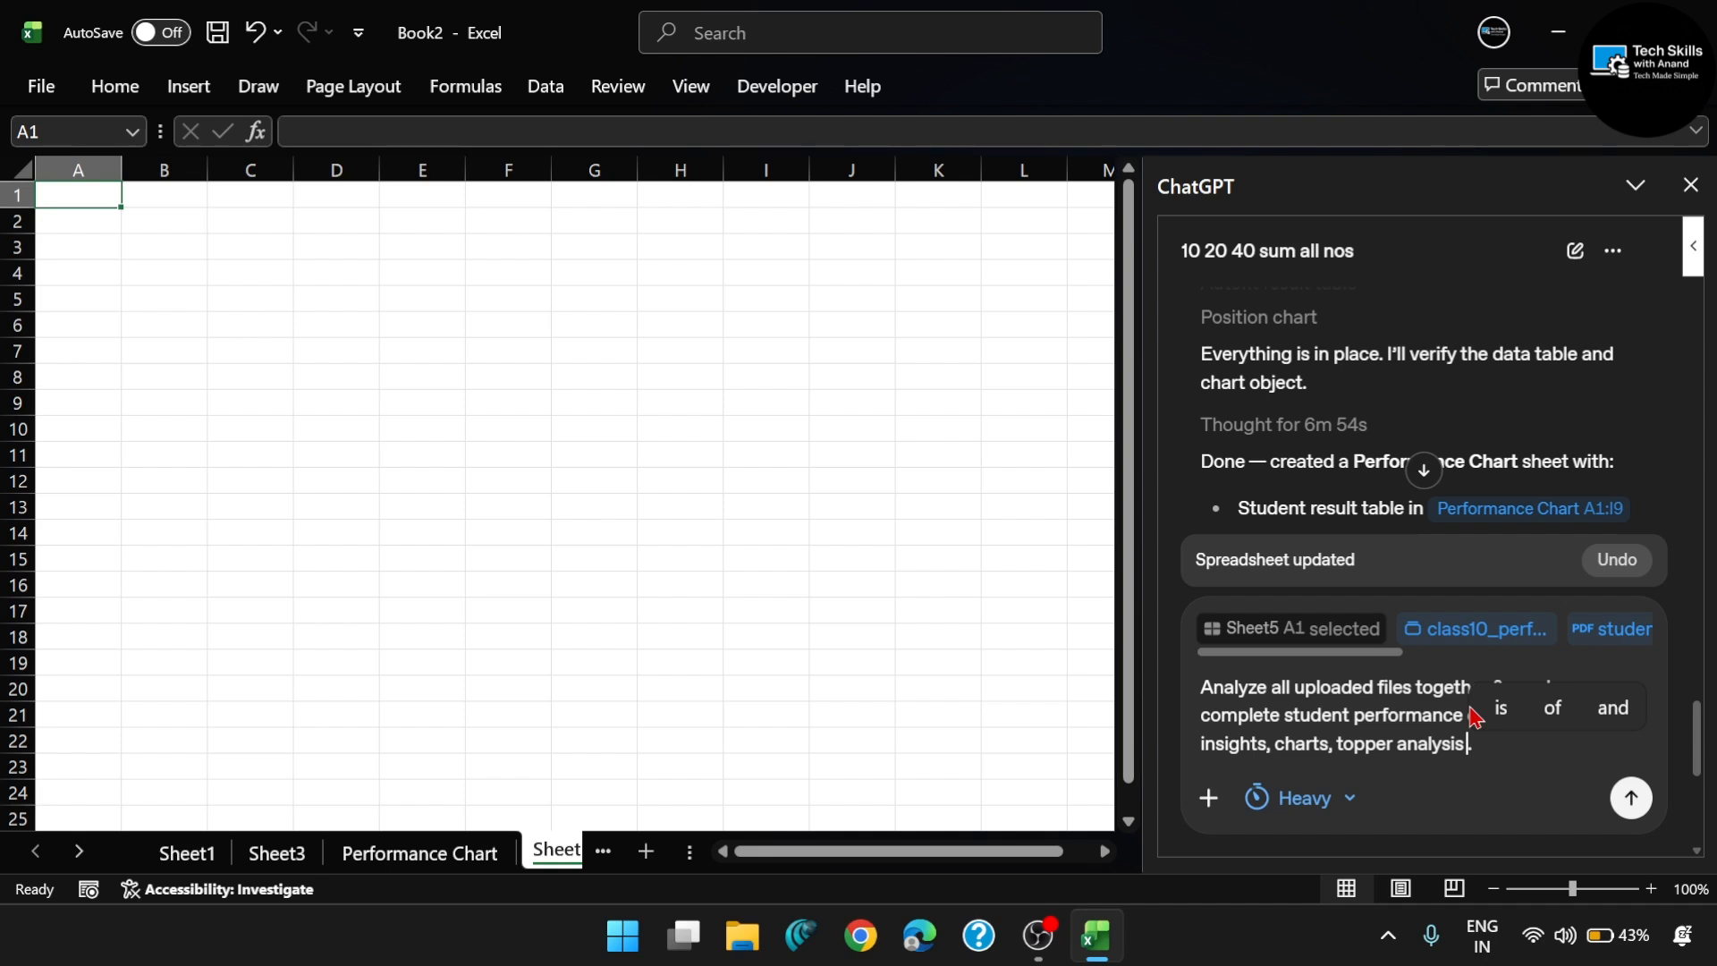
{"action": "type", "text": " & im"}
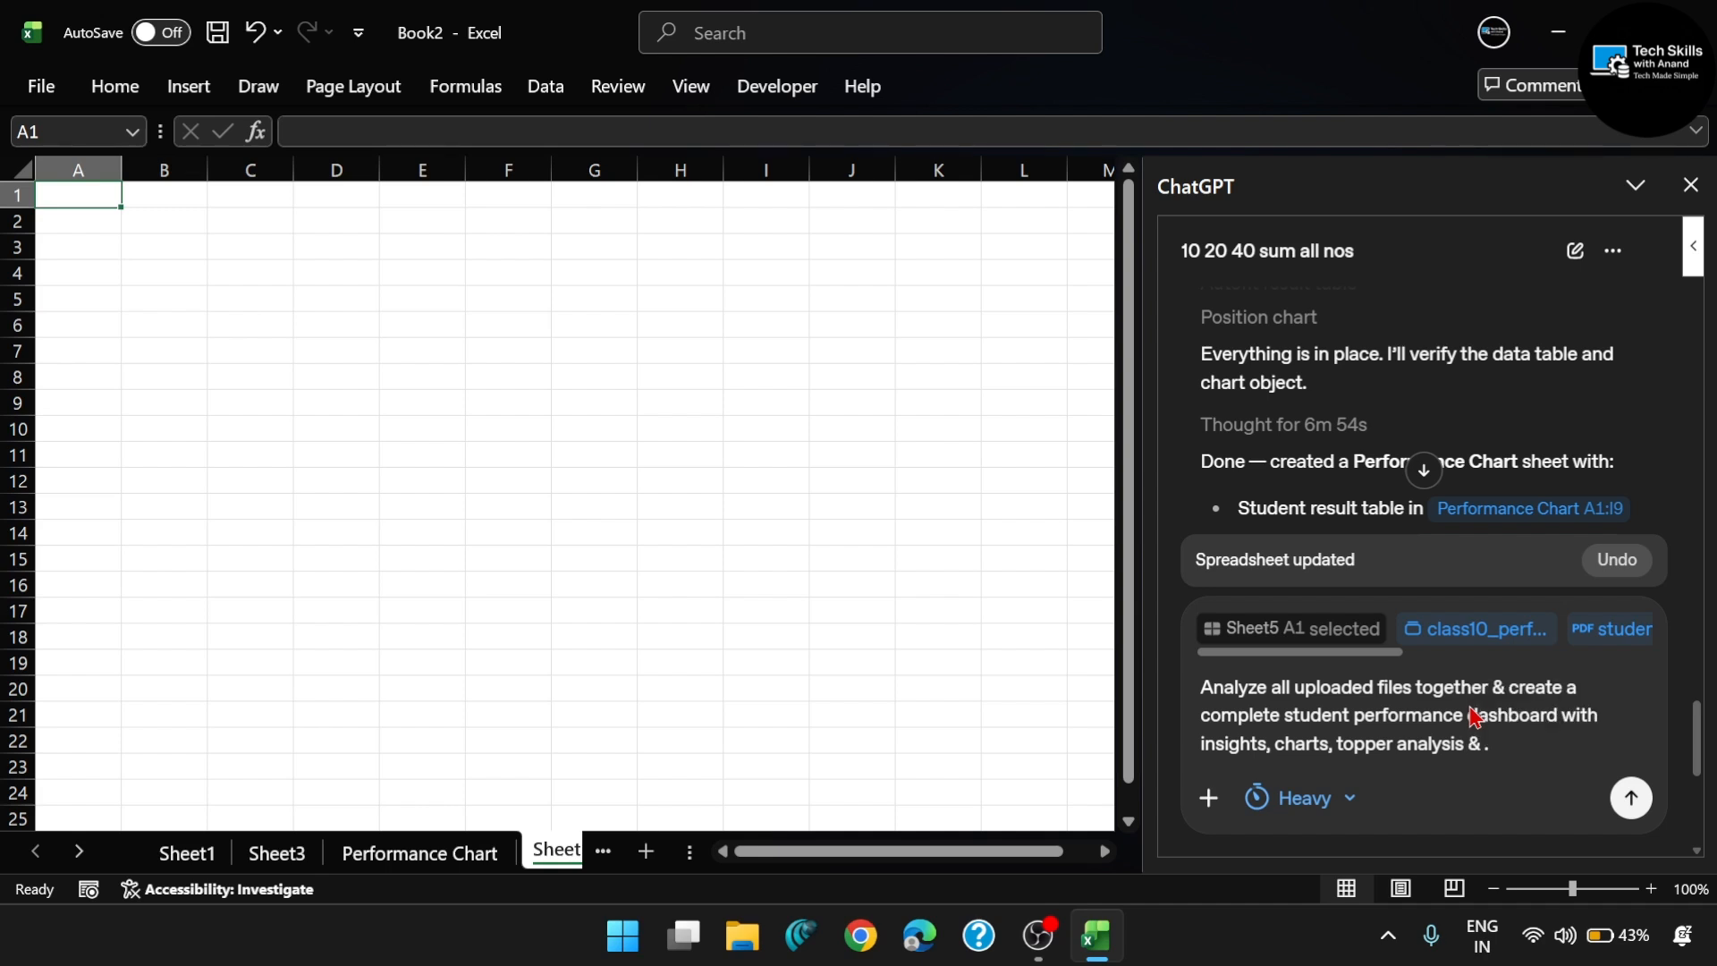
{"action": "type", "text": "pro"}
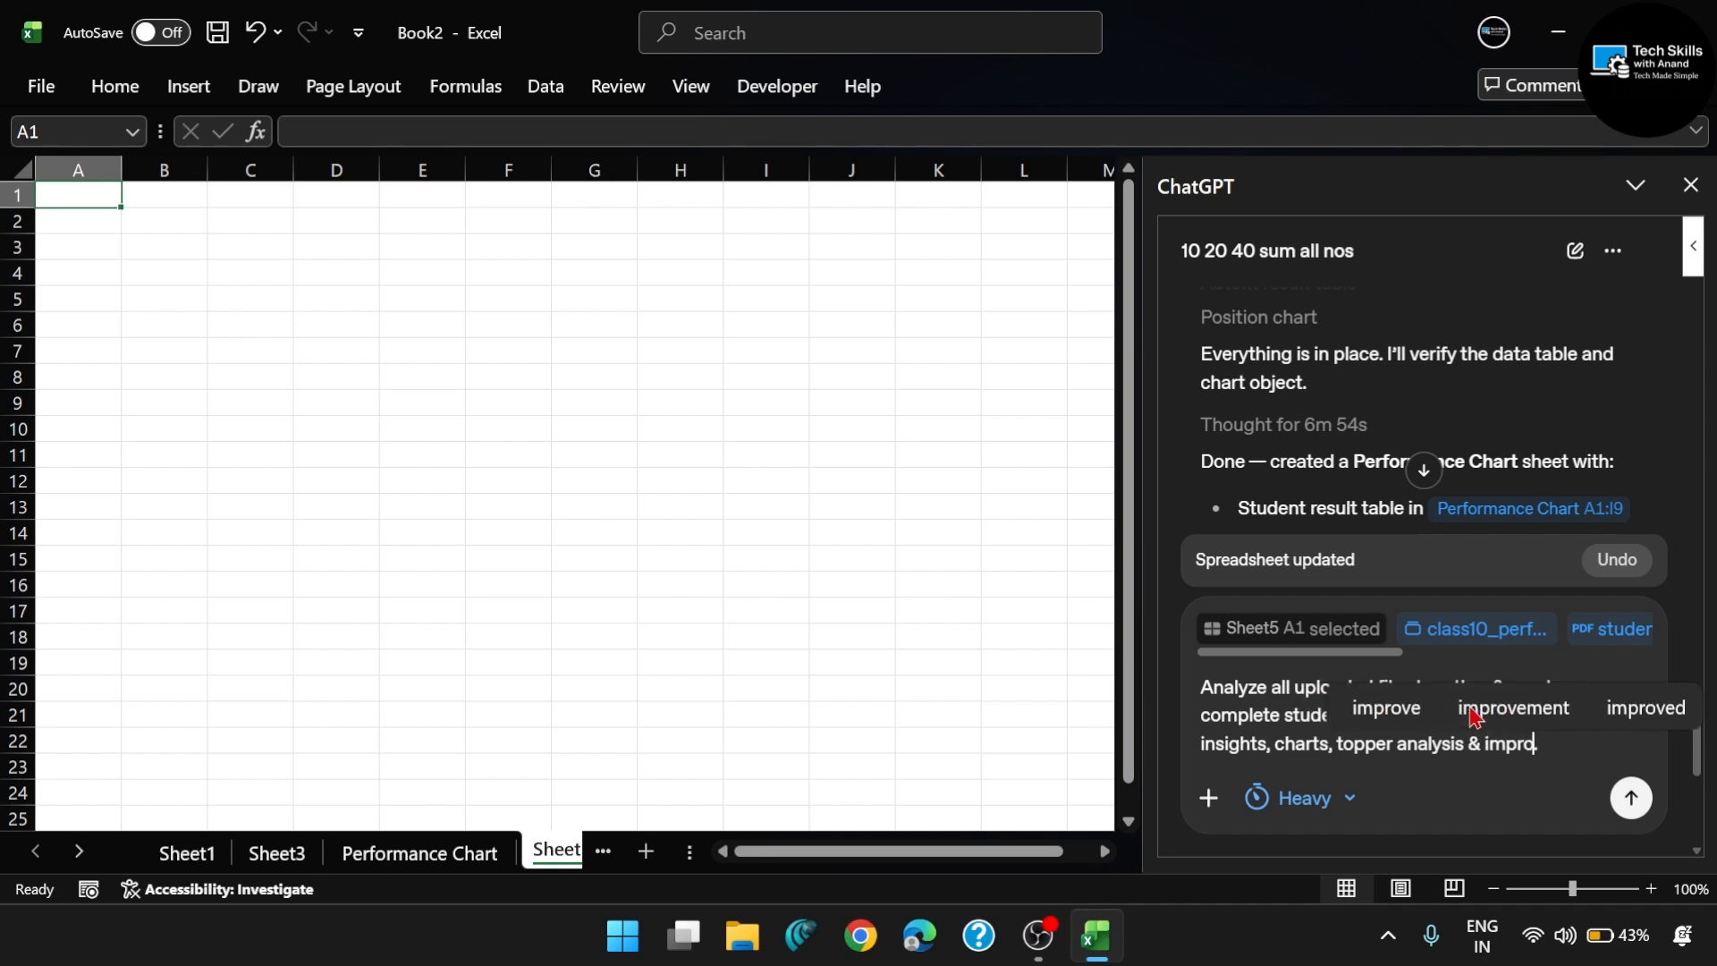
- Add "& improvement suggestions" before the prompt's final full stop
{"action": "left_click", "coordinate": [1472, 710]}
{"action": "type", "text": "su"}
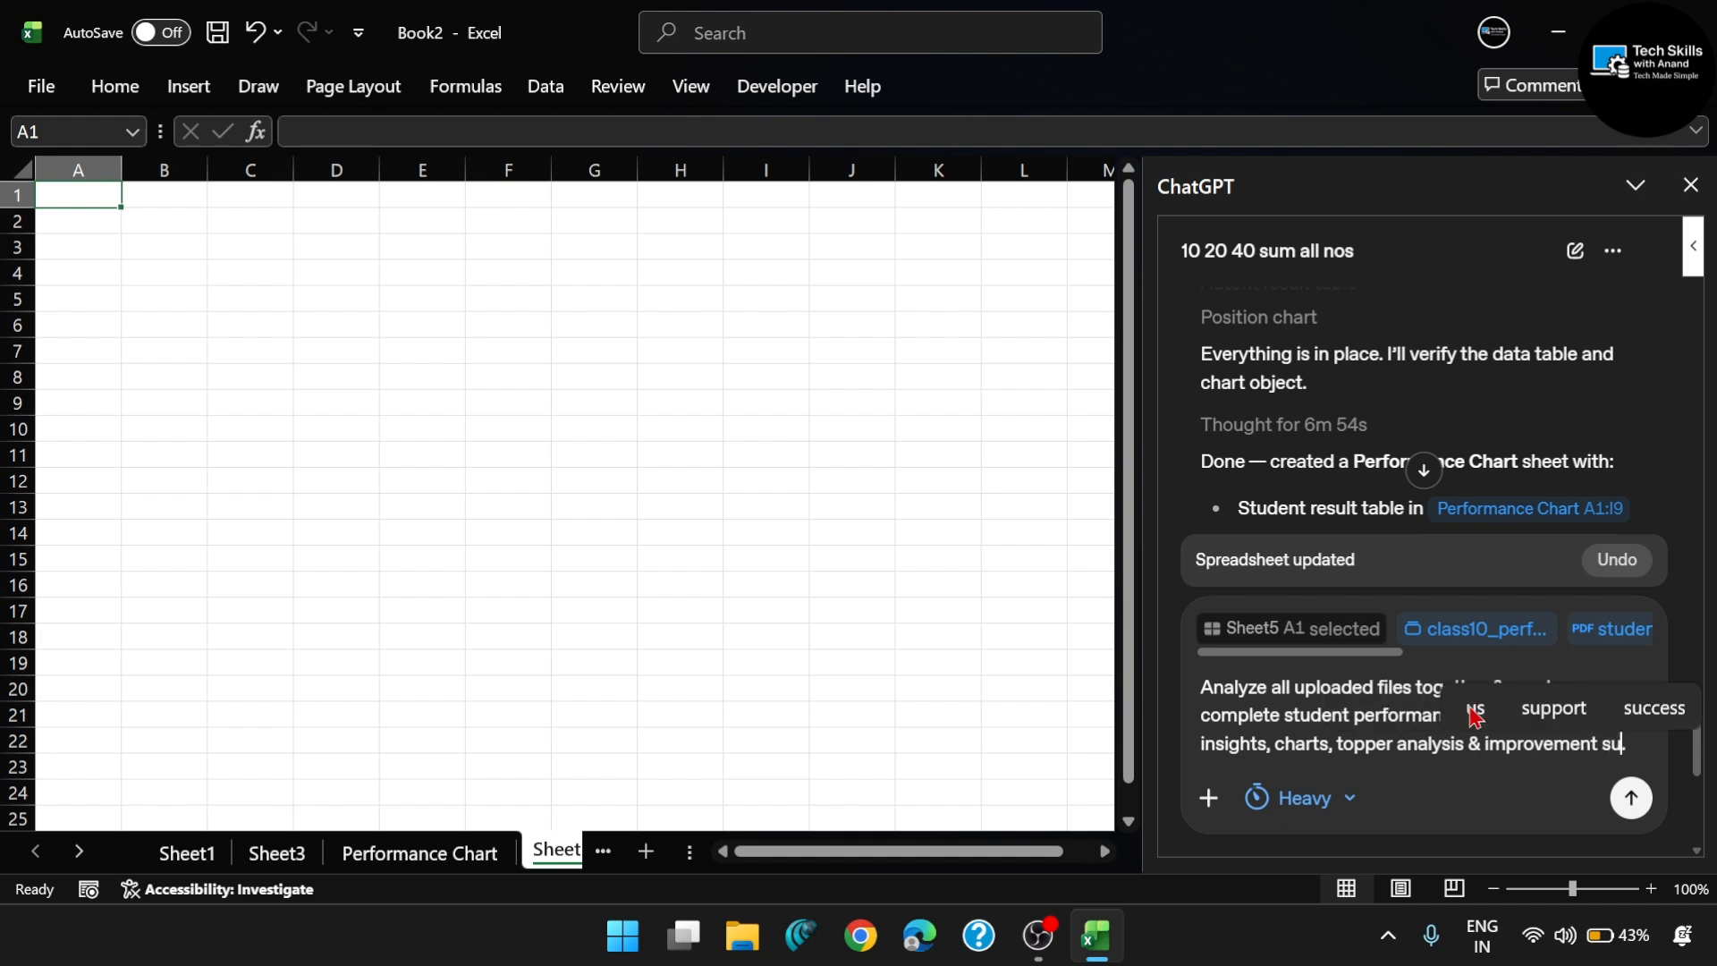
{"action": "type", "text": "ggestions"}
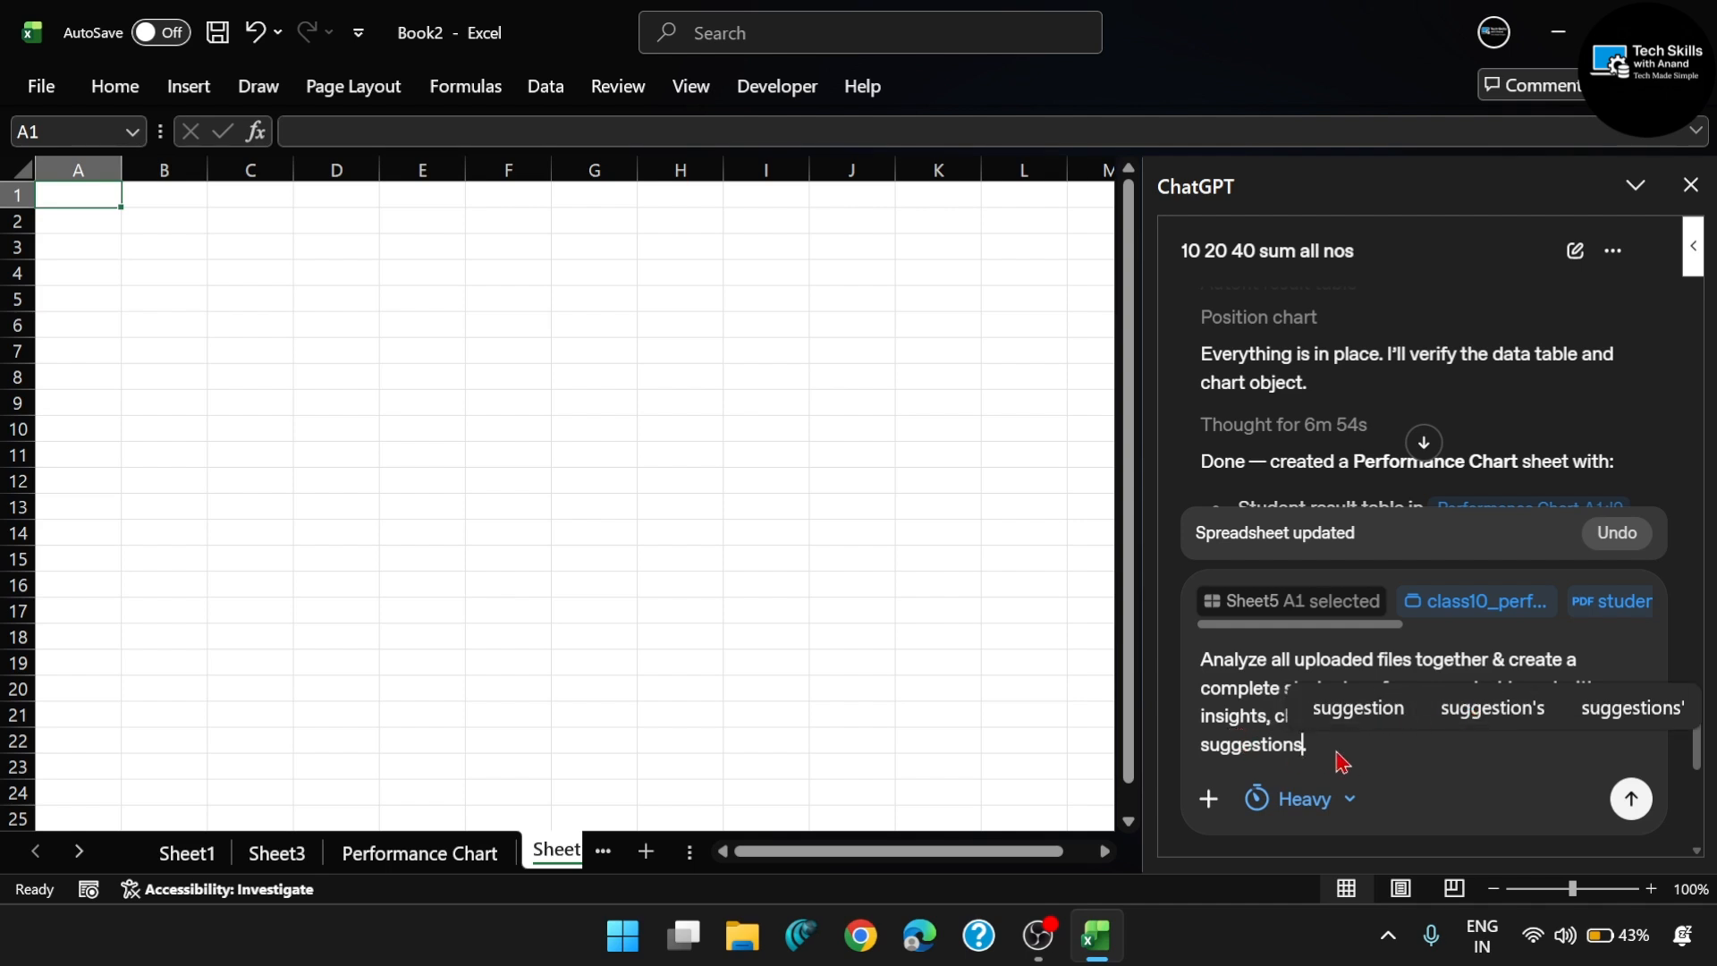
- Review the insights, charts and improvement suggestions wording in the prompt, and send it to ChatGPT with the attached files
{"action": "left_click", "coordinate": [1259, 717]}
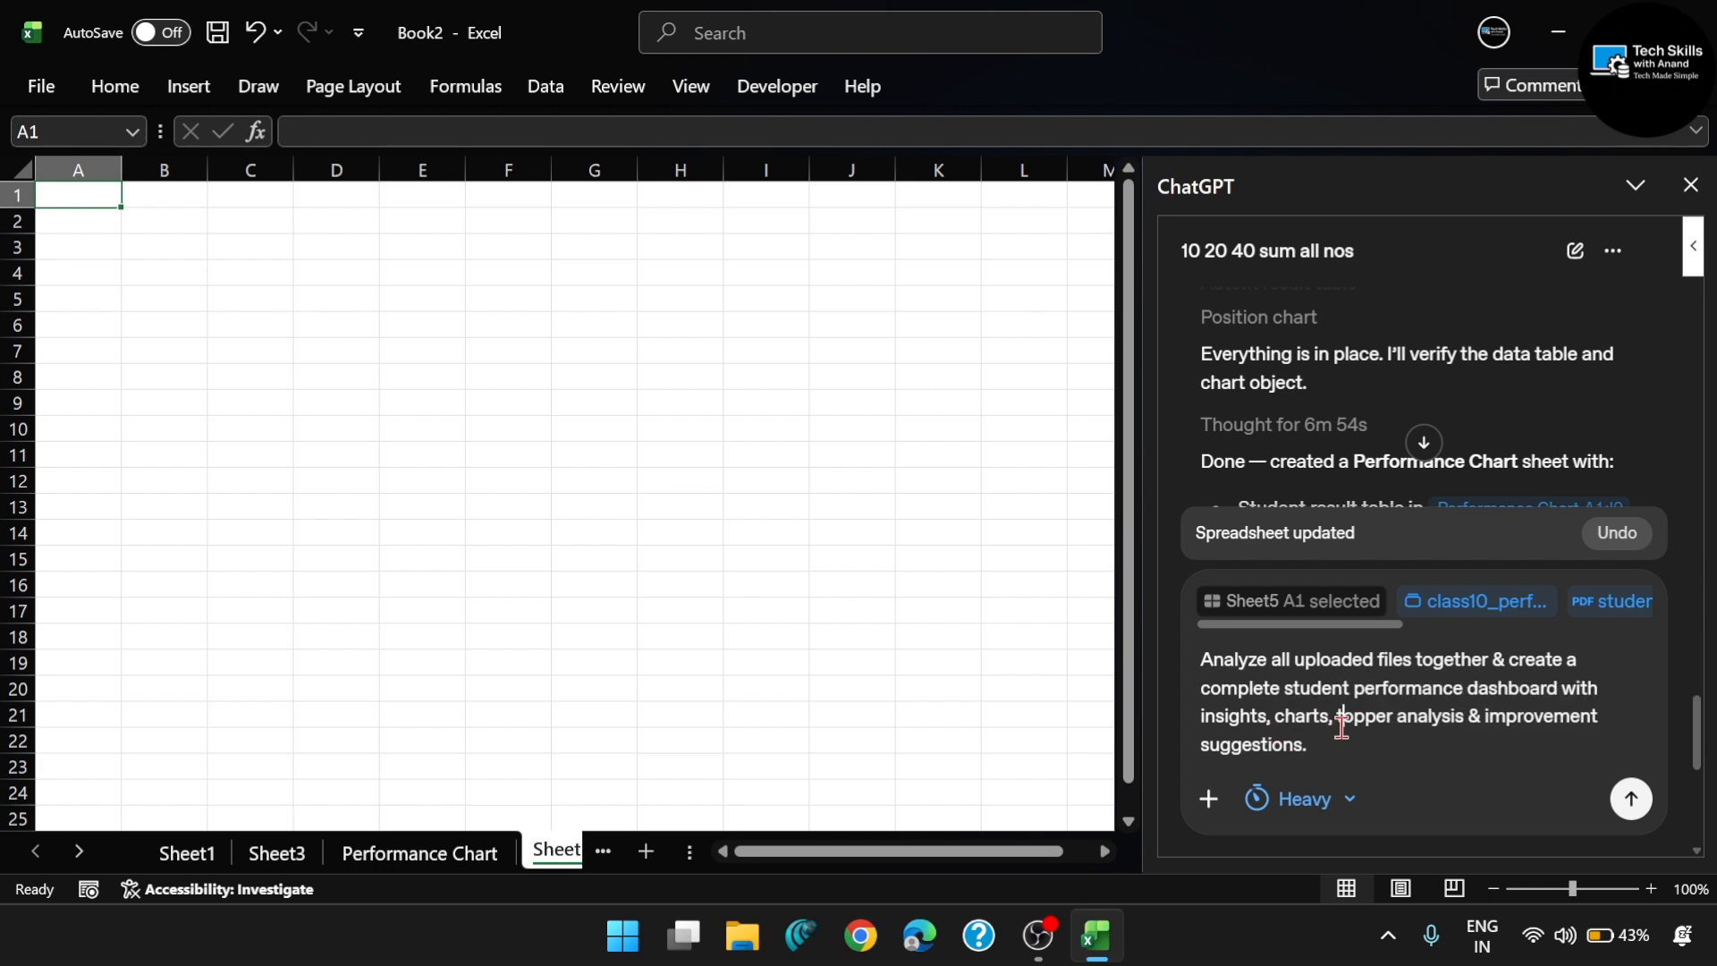
{"action": "double_click", "coordinate": [1227, 717]}
{"action": "left_click", "coordinate": [1272, 747]}
{"action": "double_click", "coordinate": [1310, 715]}
{"action": "left_click", "coordinate": [1332, 744]}
{"action": "left_click_drag", "start_coordinate": [1488, 715], "coordinate": [1484, 748]}
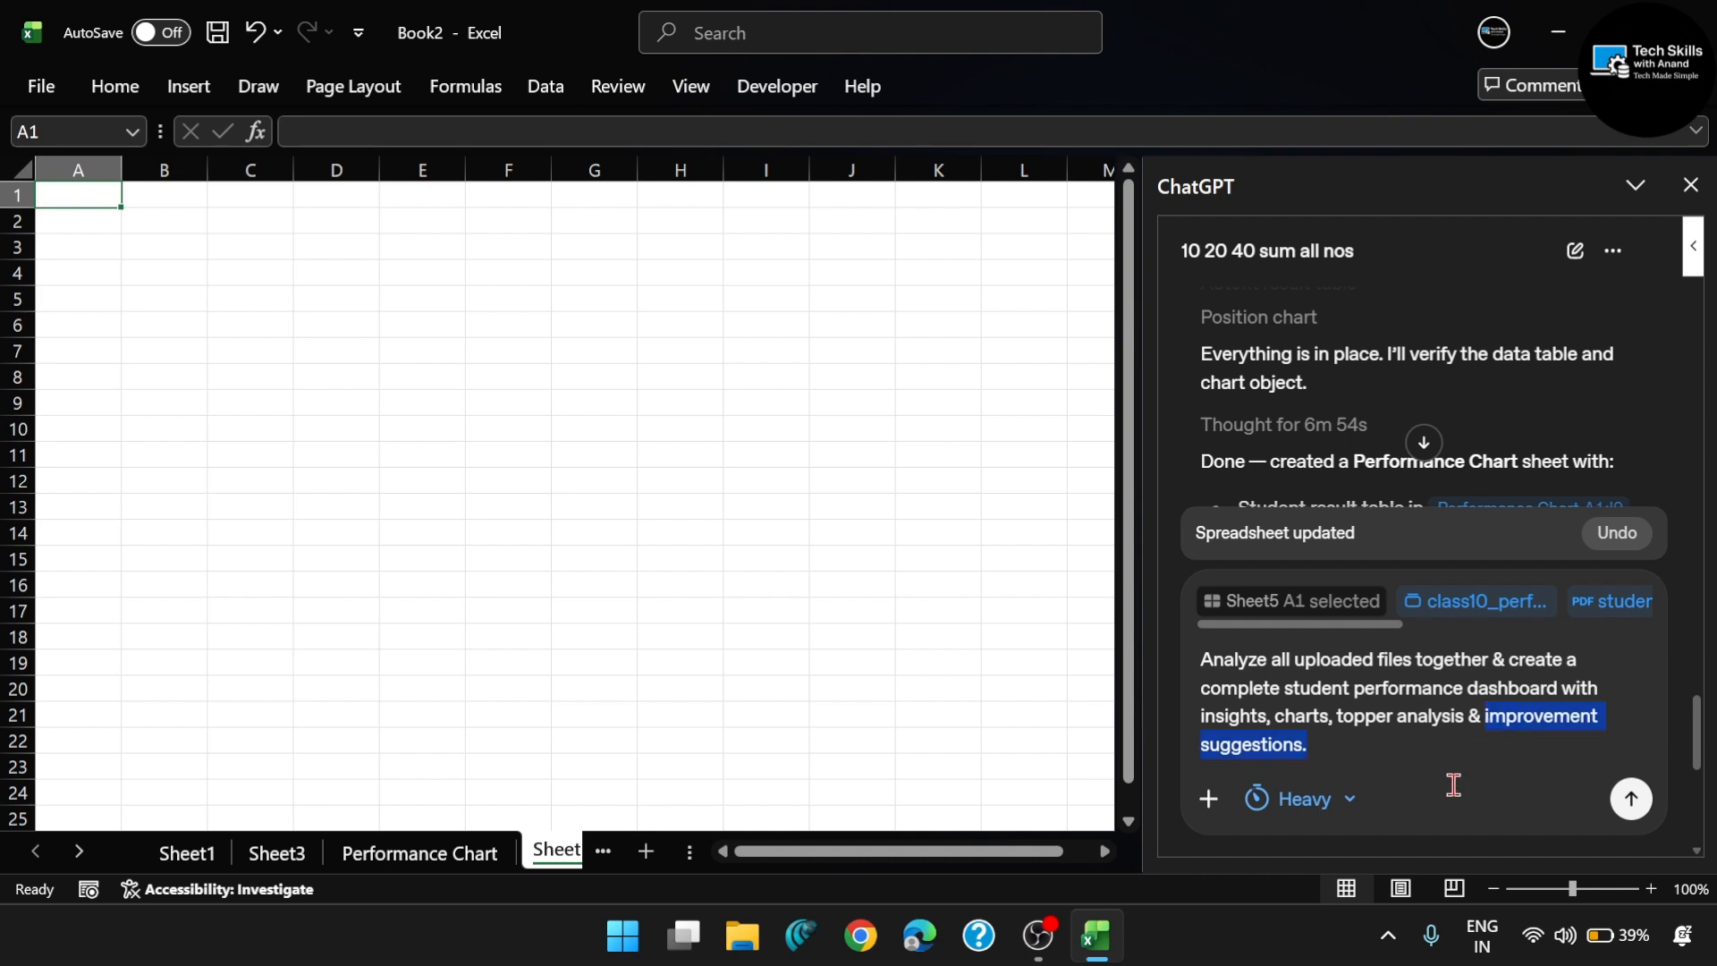
{"action": "left_click", "coordinate": [1400, 753]}
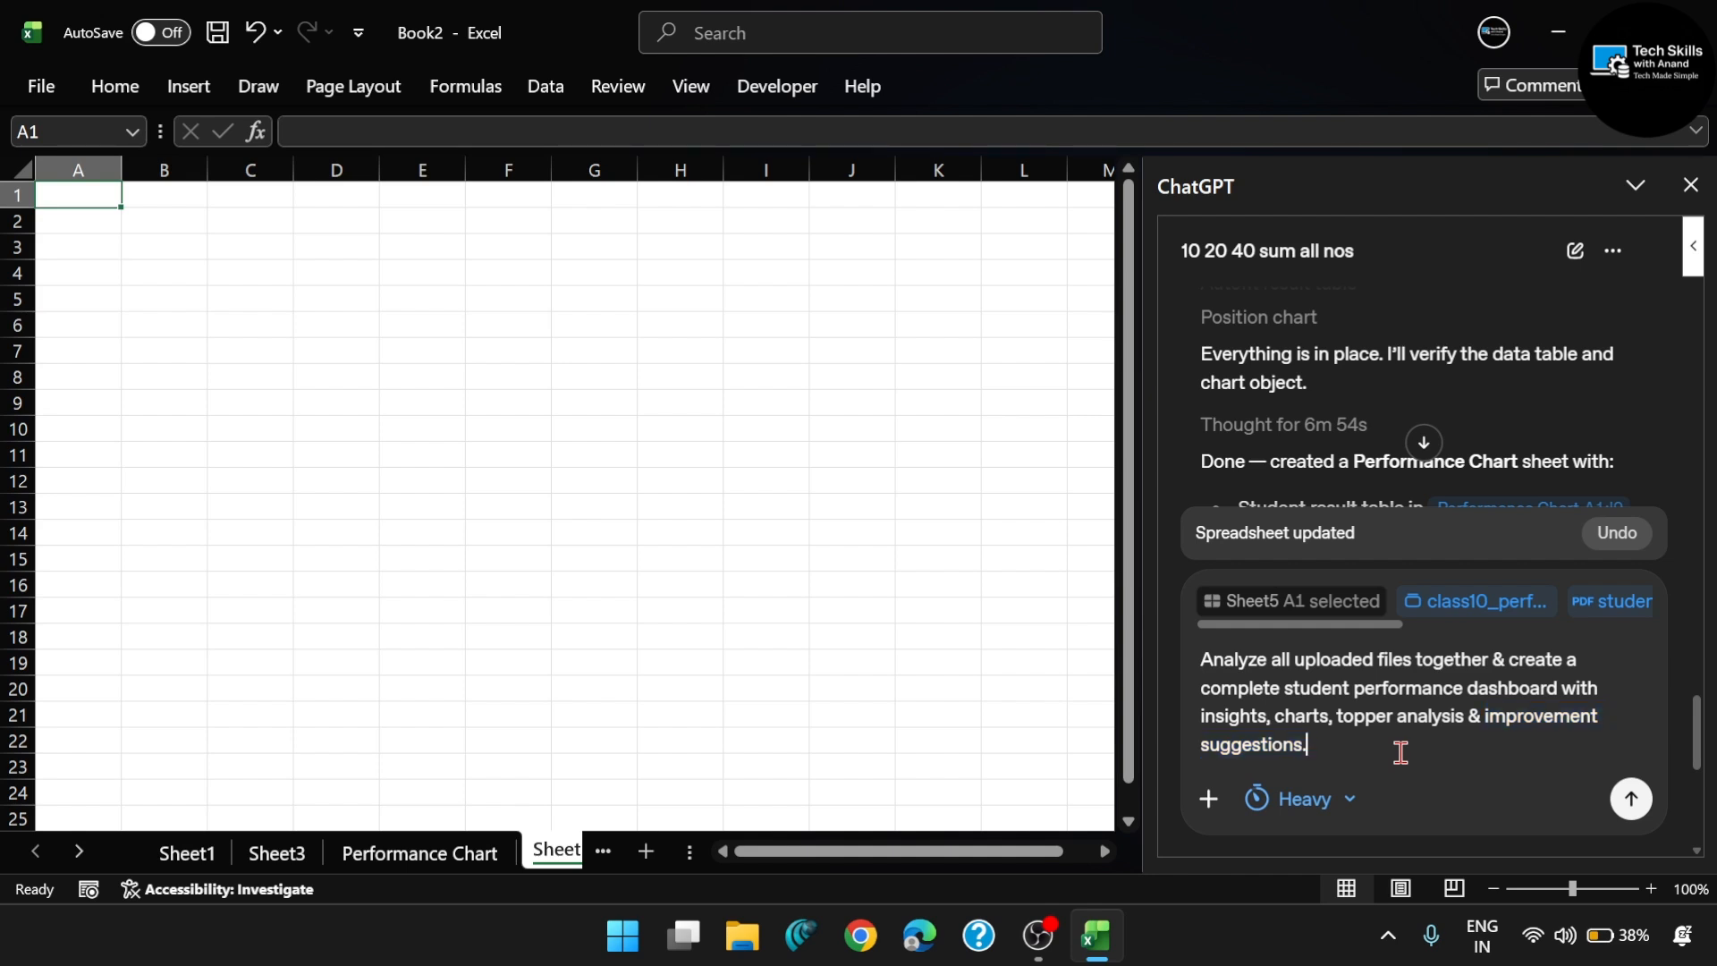
{"action": "left_click", "coordinate": [1631, 798]}
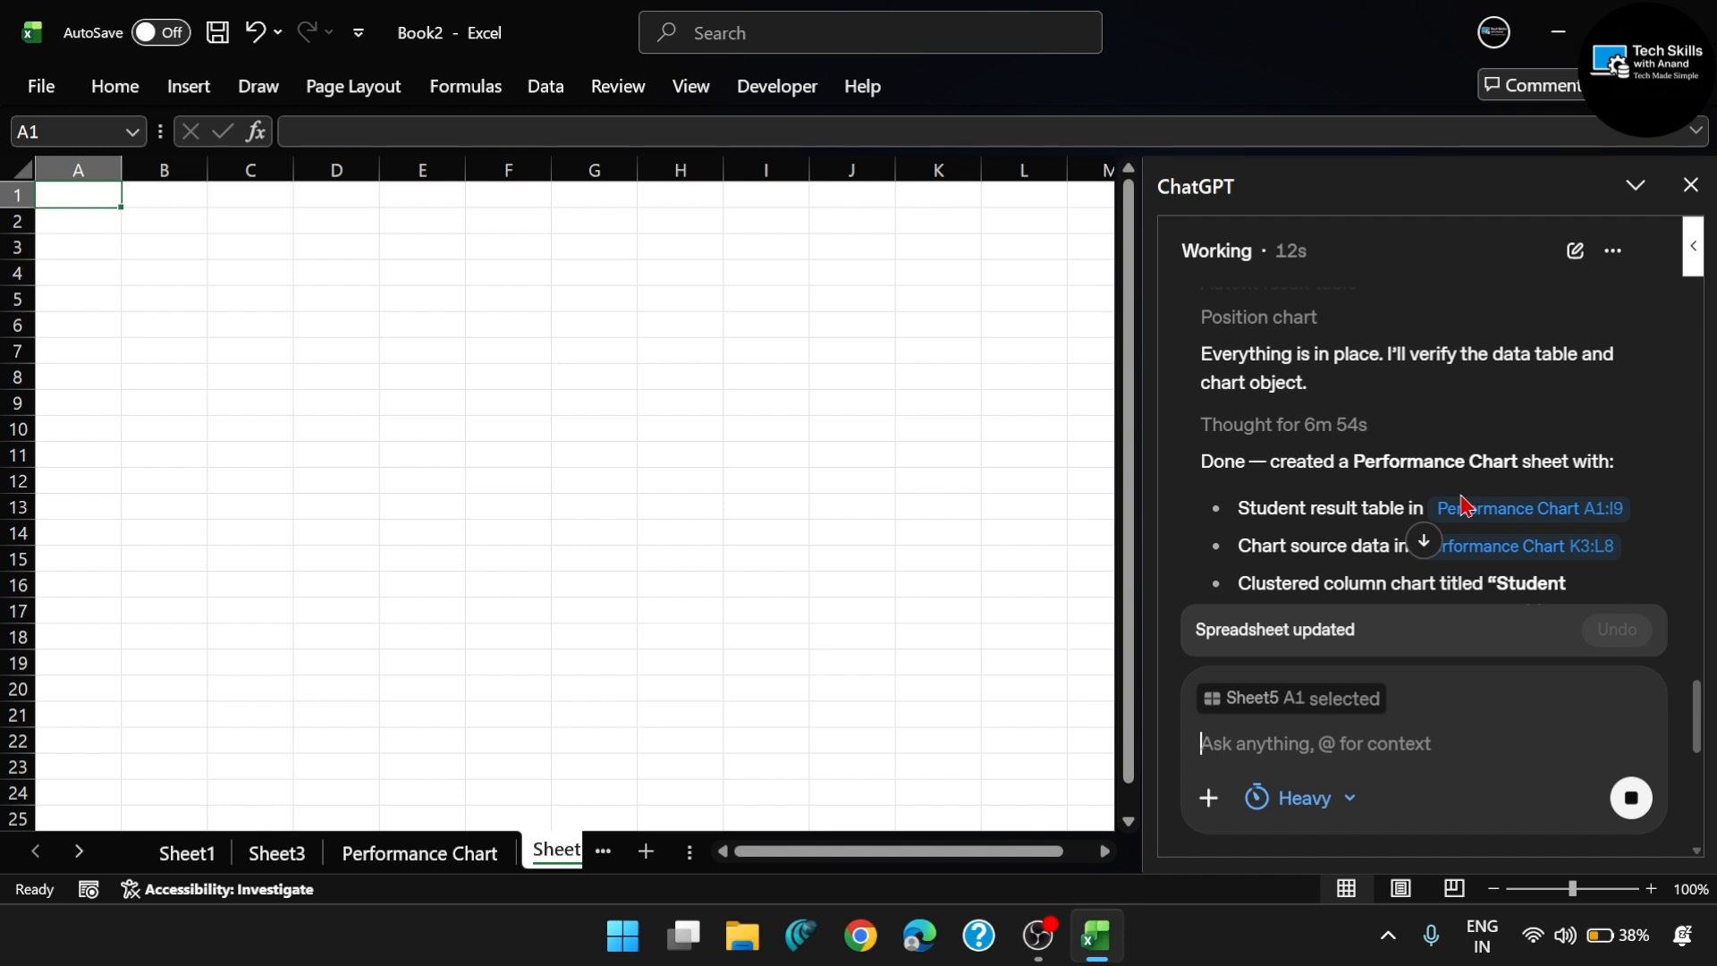
- Follow ChatGPT's progress on the dashboard request and check its reply in the conversation
{"action": "scroll", "coordinate": [1465, 506], "scroll_direction": "down", "scroll_amount": 5}
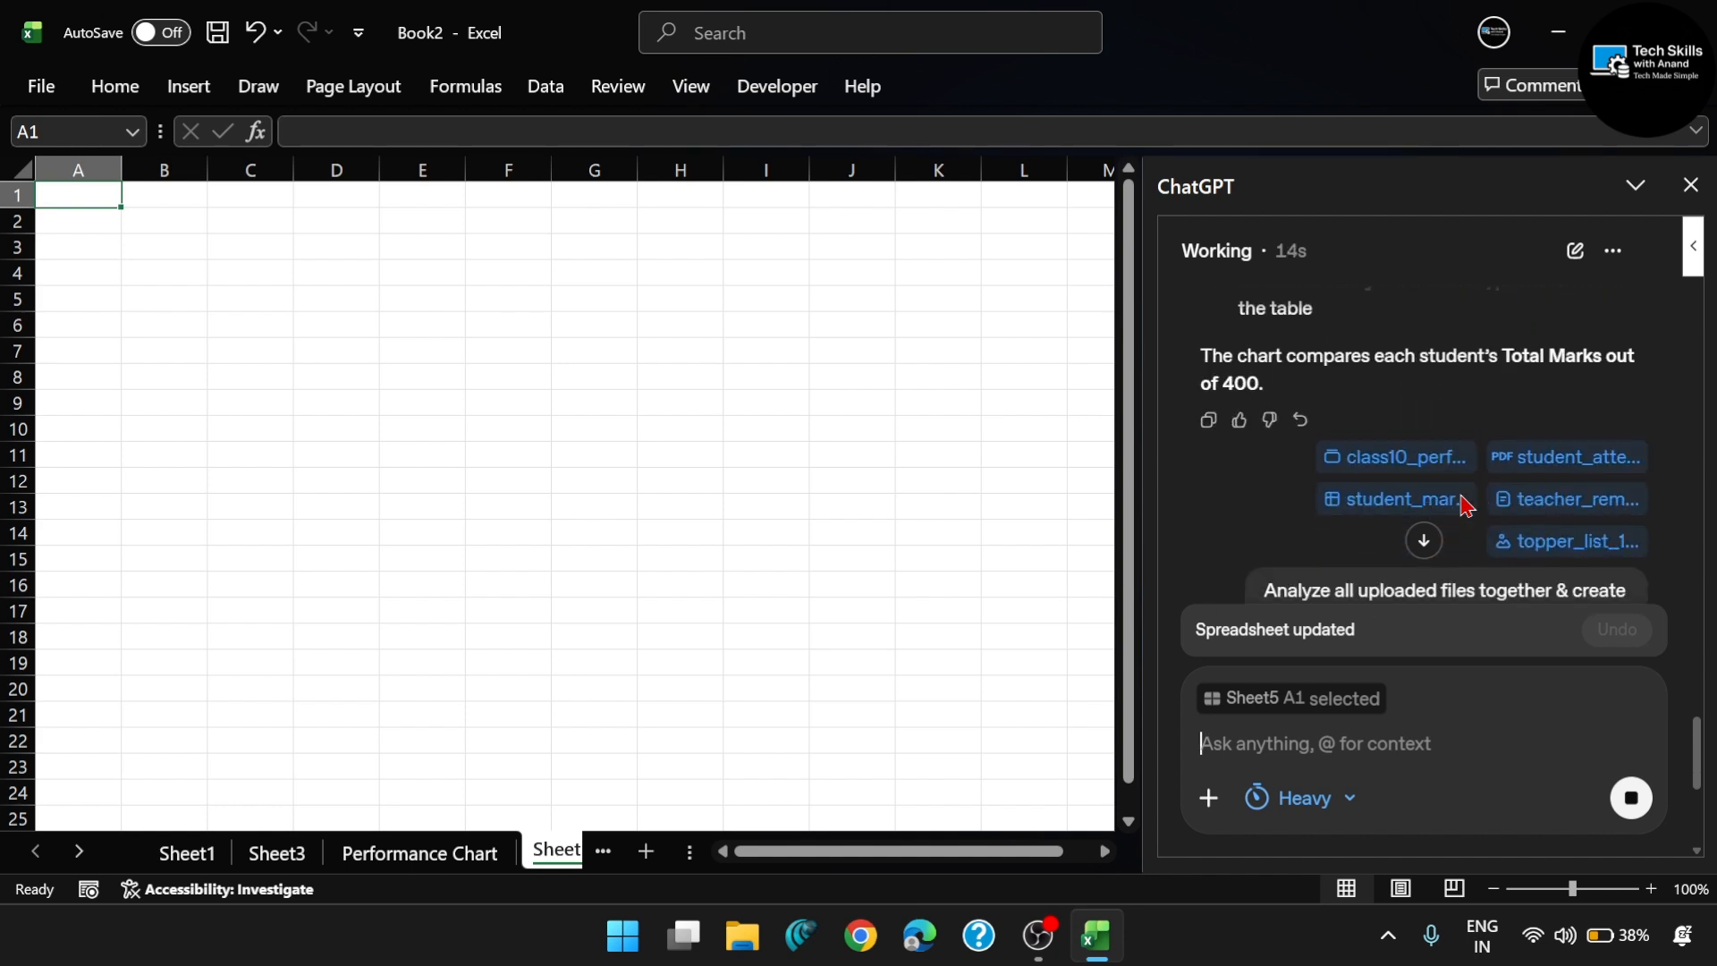
{"action": "scroll", "coordinate": [1464, 506], "scroll_direction": "down", "scroll_amount": 2}
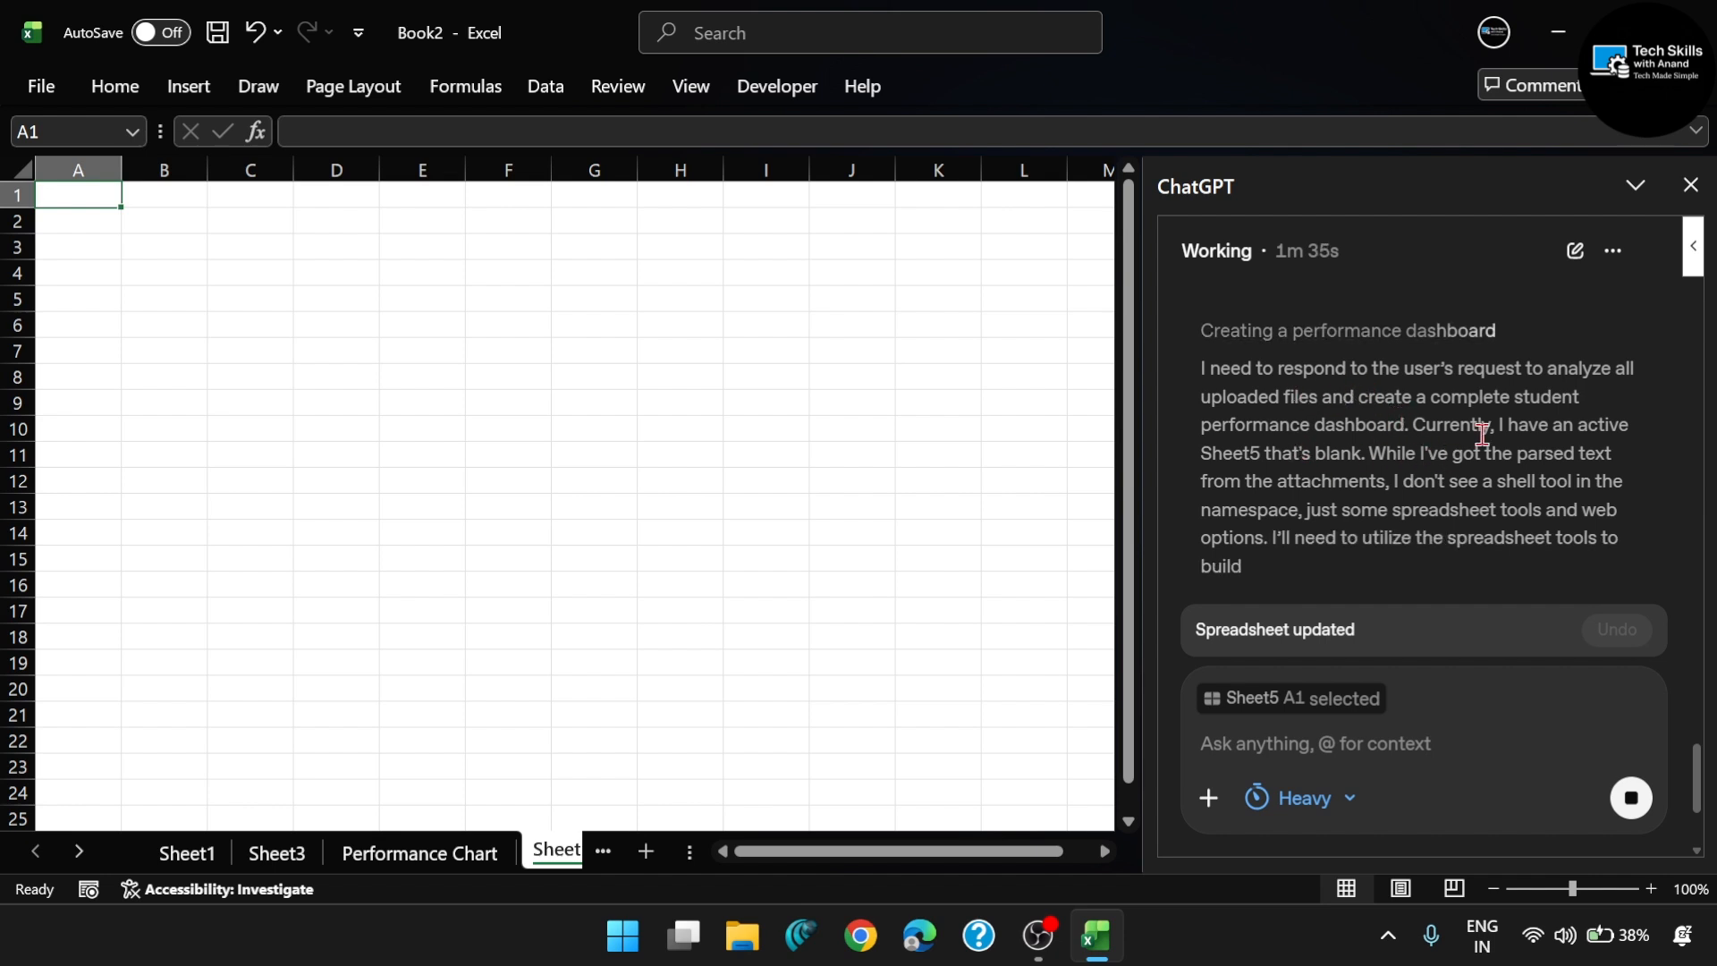
{"action": "scroll", "coordinate": [1401, 398], "scroll_direction": "up", "scroll_amount": 2}
{"action": "scroll", "coordinate": [1400, 398], "scroll_direction": "down", "scroll_amount": 2}
{"action": "scroll", "coordinate": [1383, 494], "scroll_direction": "up", "scroll_amount": 3}
{"action": "scroll", "coordinate": [1371, 507], "scroll_direction": "down", "scroll_amount": 3}
{"action": "scroll", "coordinate": [1371, 507], "scroll_direction": "up", "scroll_amount": 1}
{"action": "scroll", "coordinate": [1370, 507], "scroll_direction": "down", "scroll_amount": 1}
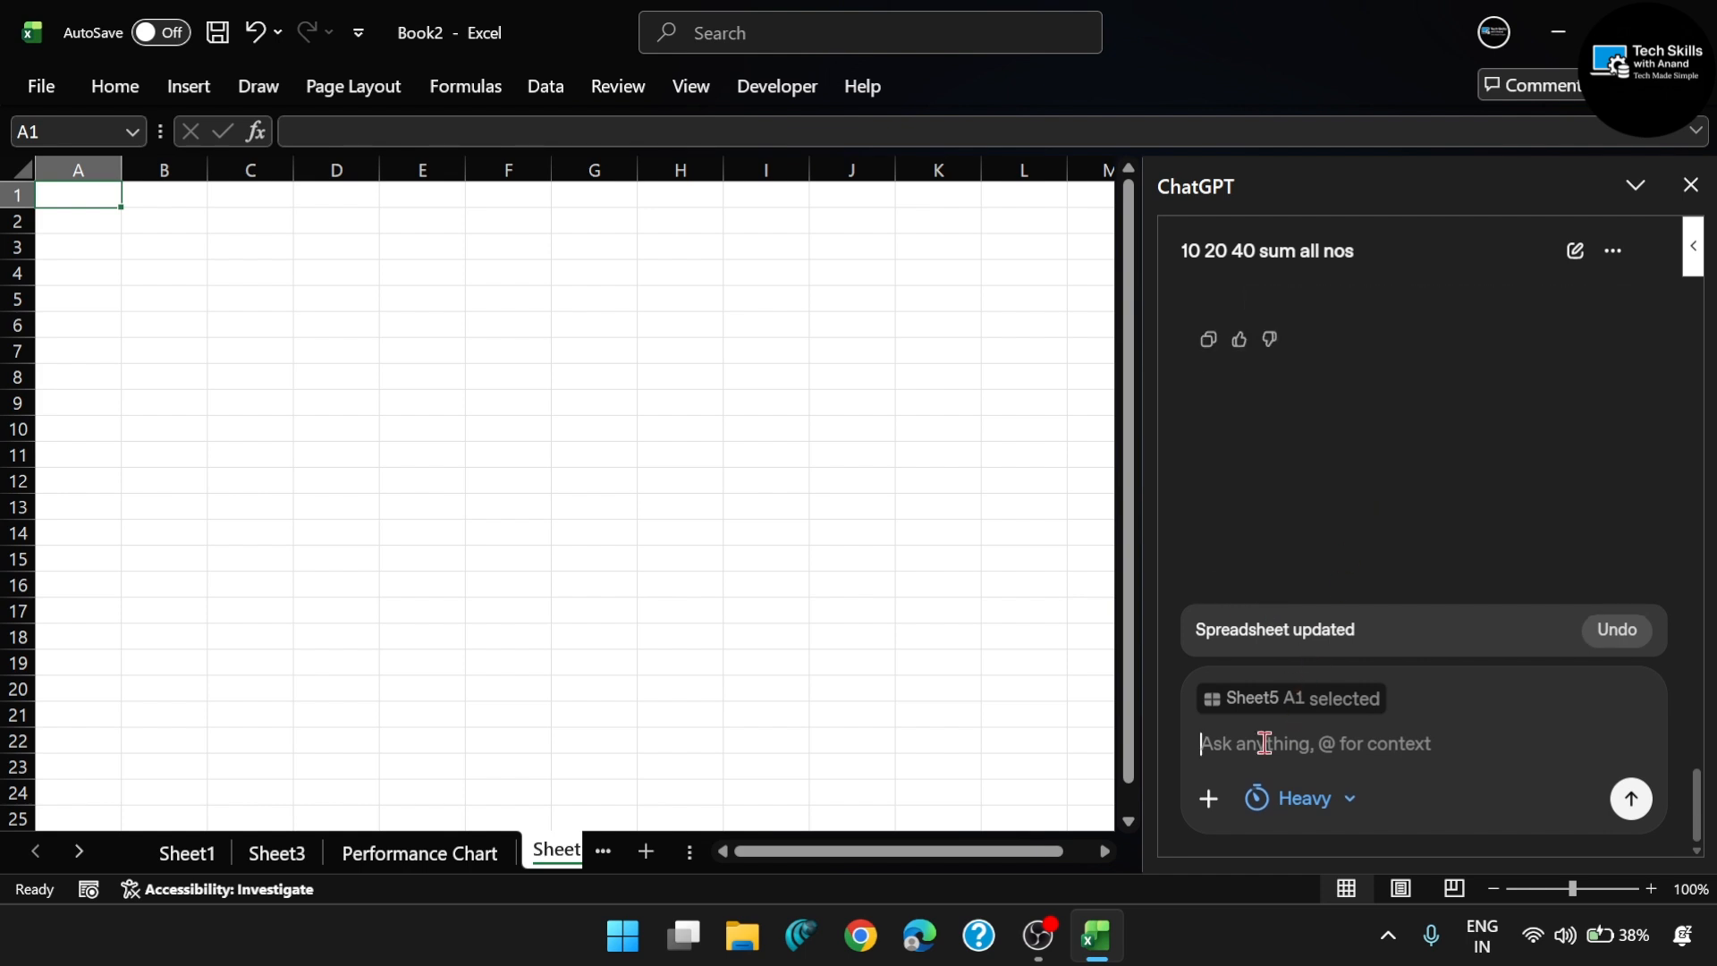
{"action": "scroll", "coordinate": [1476, 479], "scroll_direction": "up", "scroll_amount": 2}
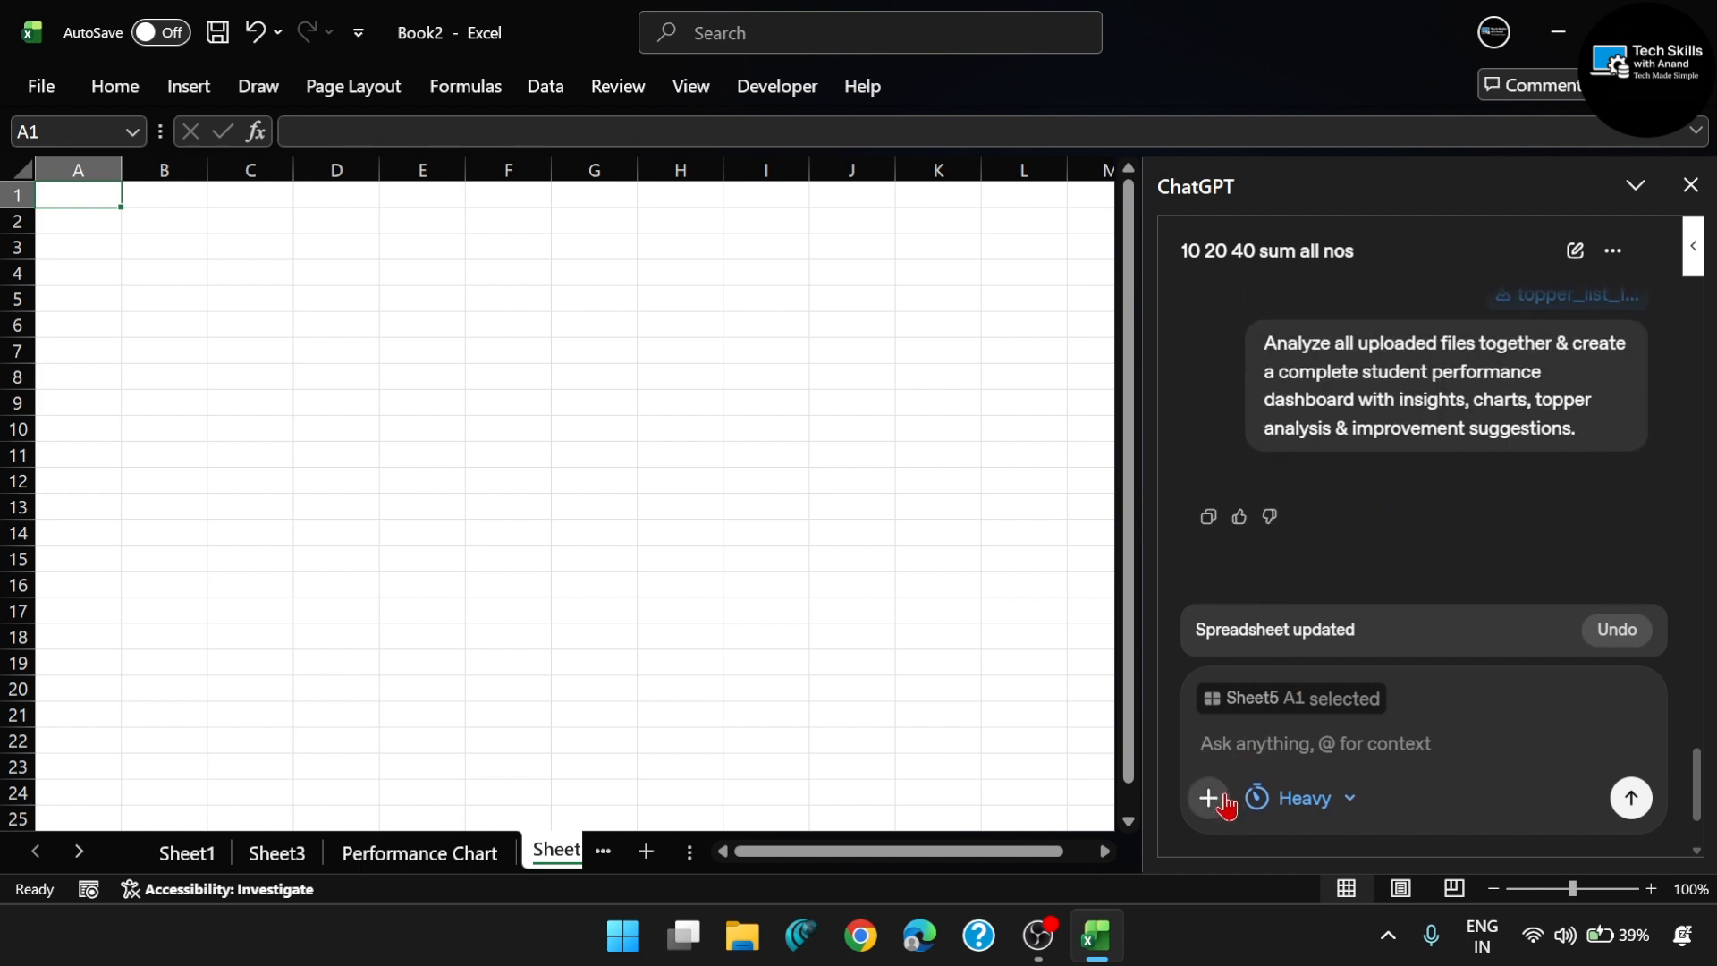
- Attach all five student files from the Excel Chat folder to a new ChatGPT message
{"action": "left_click", "coordinate": [1226, 804]}
{"action": "left_click", "coordinate": [1203, 657]}
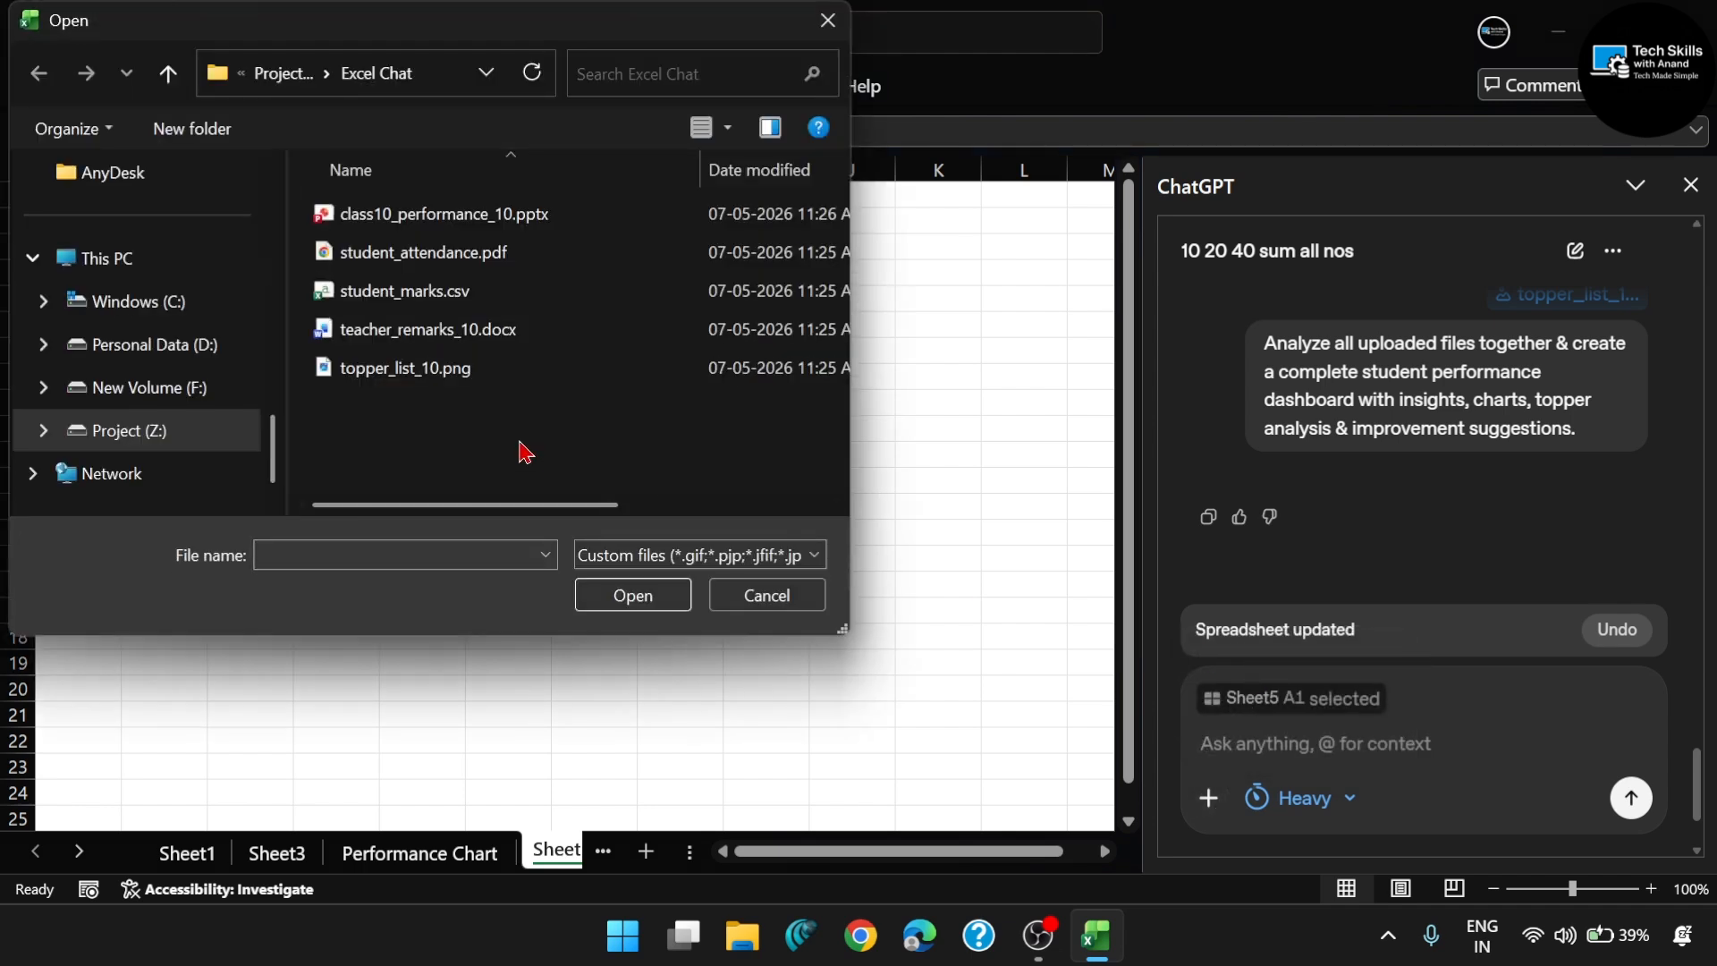
{"action": "key", "text": "ctrl+a"}
{"action": "left_click", "coordinate": [642, 594]}
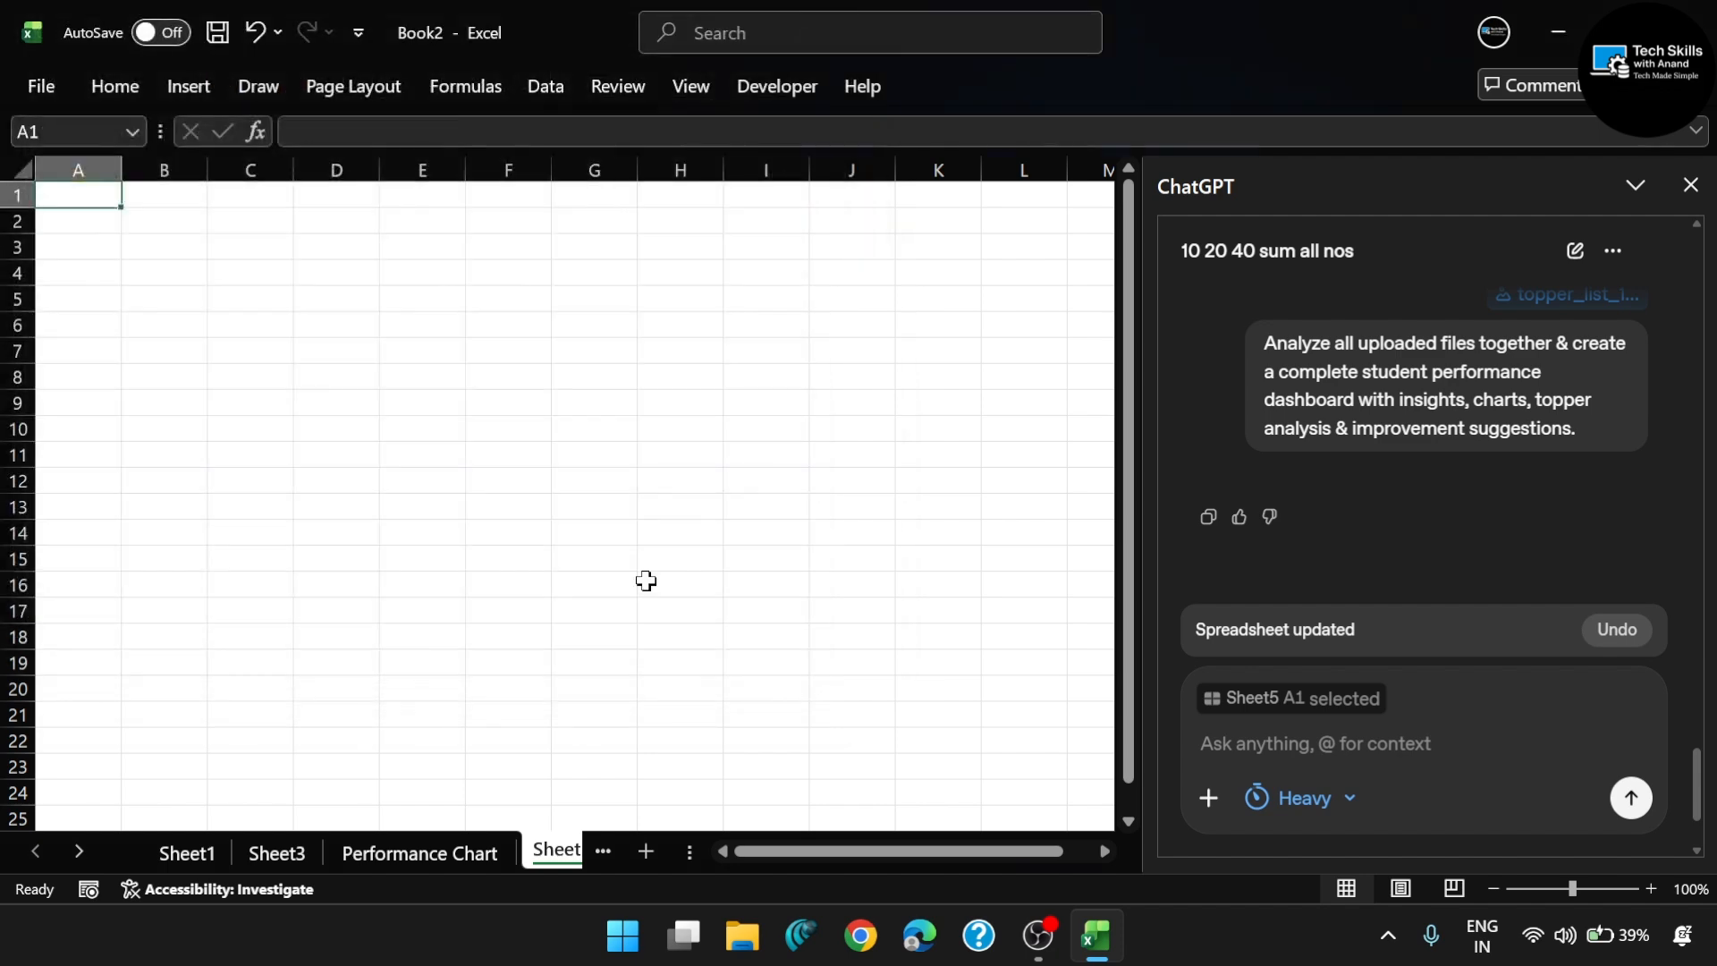
- Reuse the earlier prompt for a complete student performance dashboard, check the attached files, and send the message to ChatGPT
{"action": "triple_click", "coordinate": [1325, 399]}
{"action": "key", "text": "ctrl+c"}
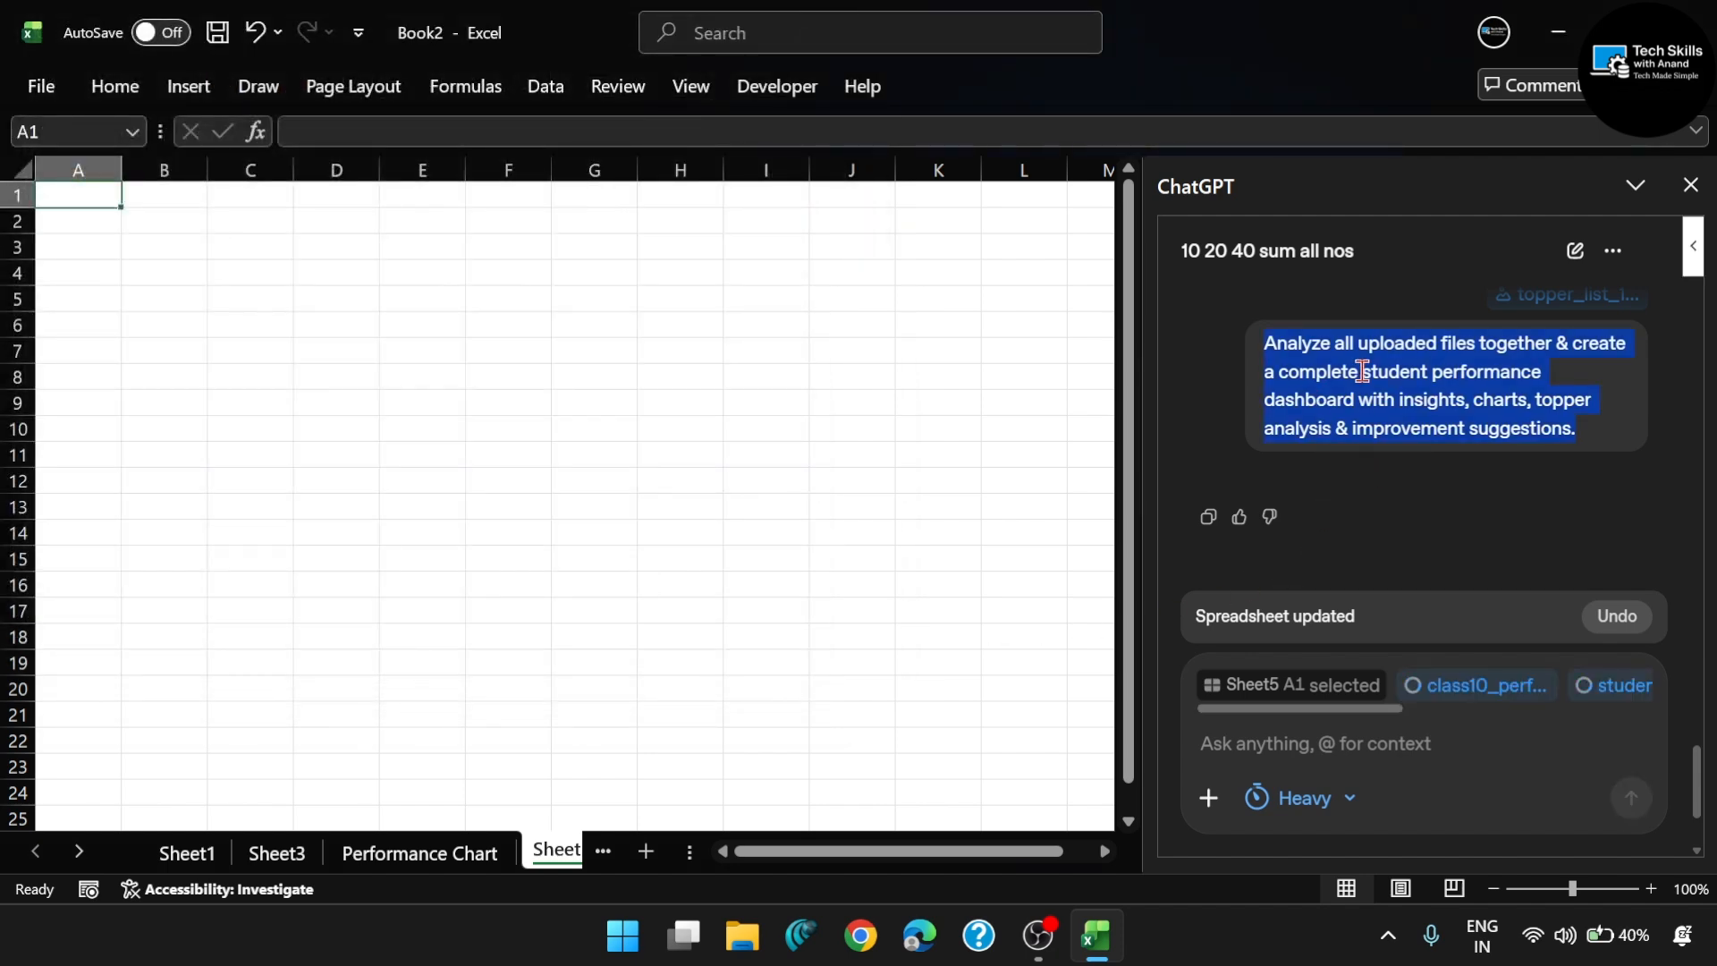
{"action": "left_click", "coordinate": [1261, 731]}
{"action": "key", "text": "ctrl+v"}
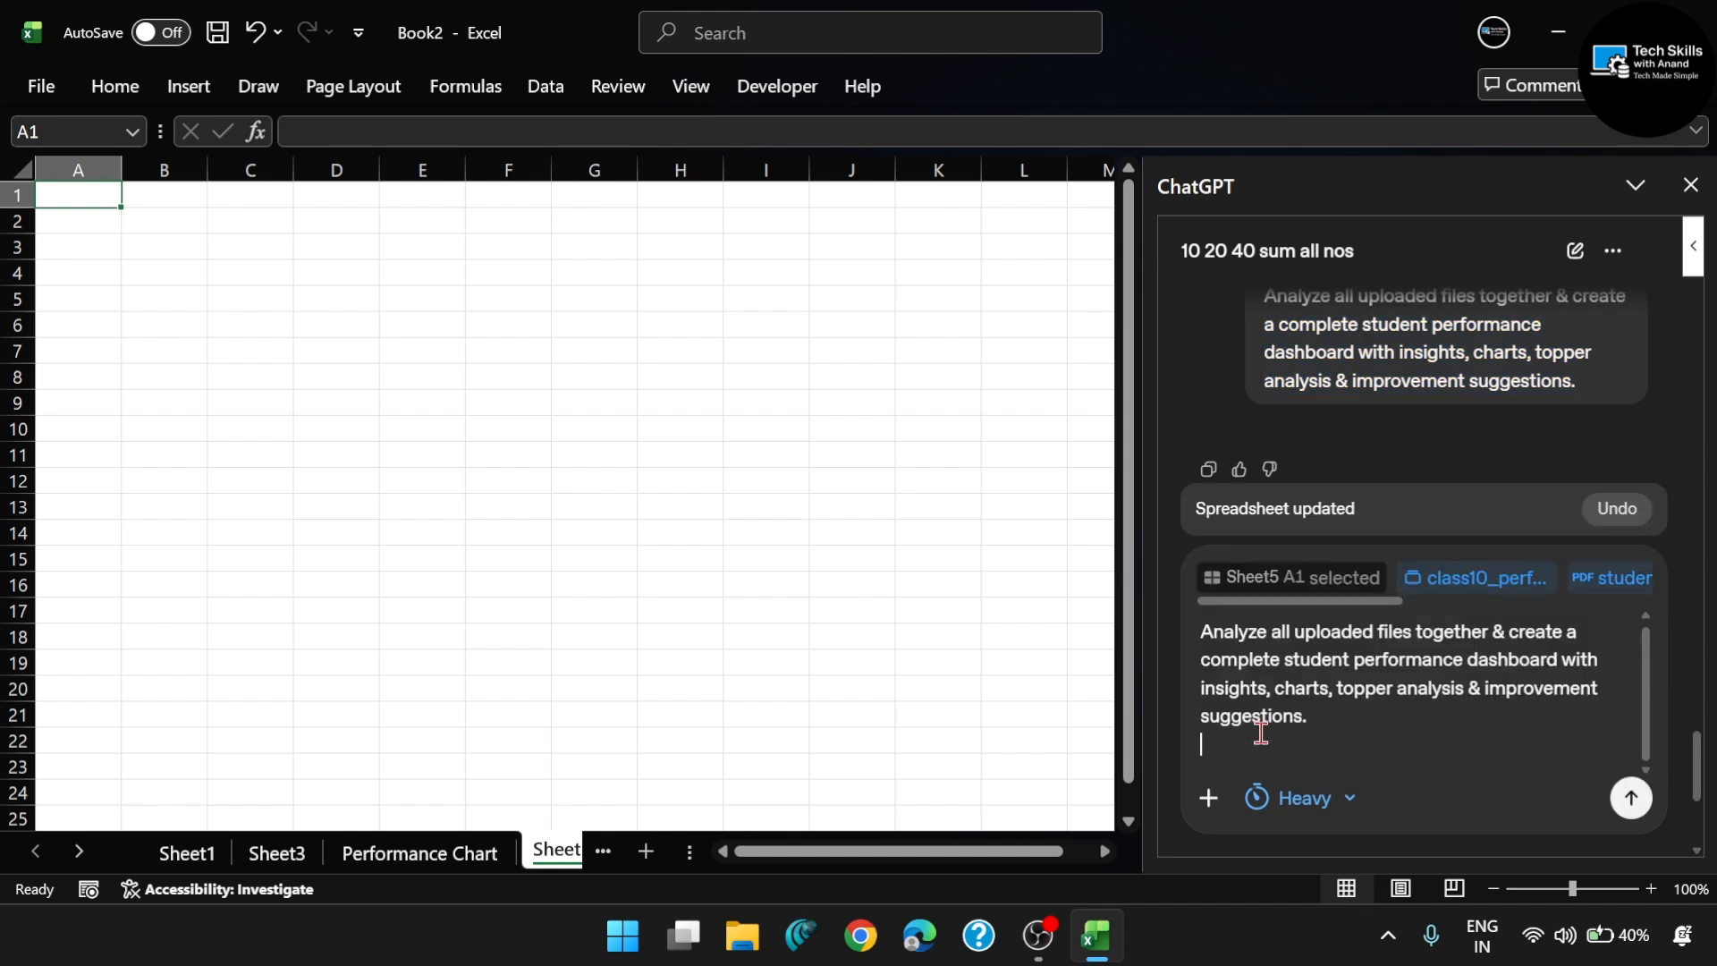
{"action": "scroll", "coordinate": [1525, 583], "scroll_direction": "right", "scroll_amount": 5}
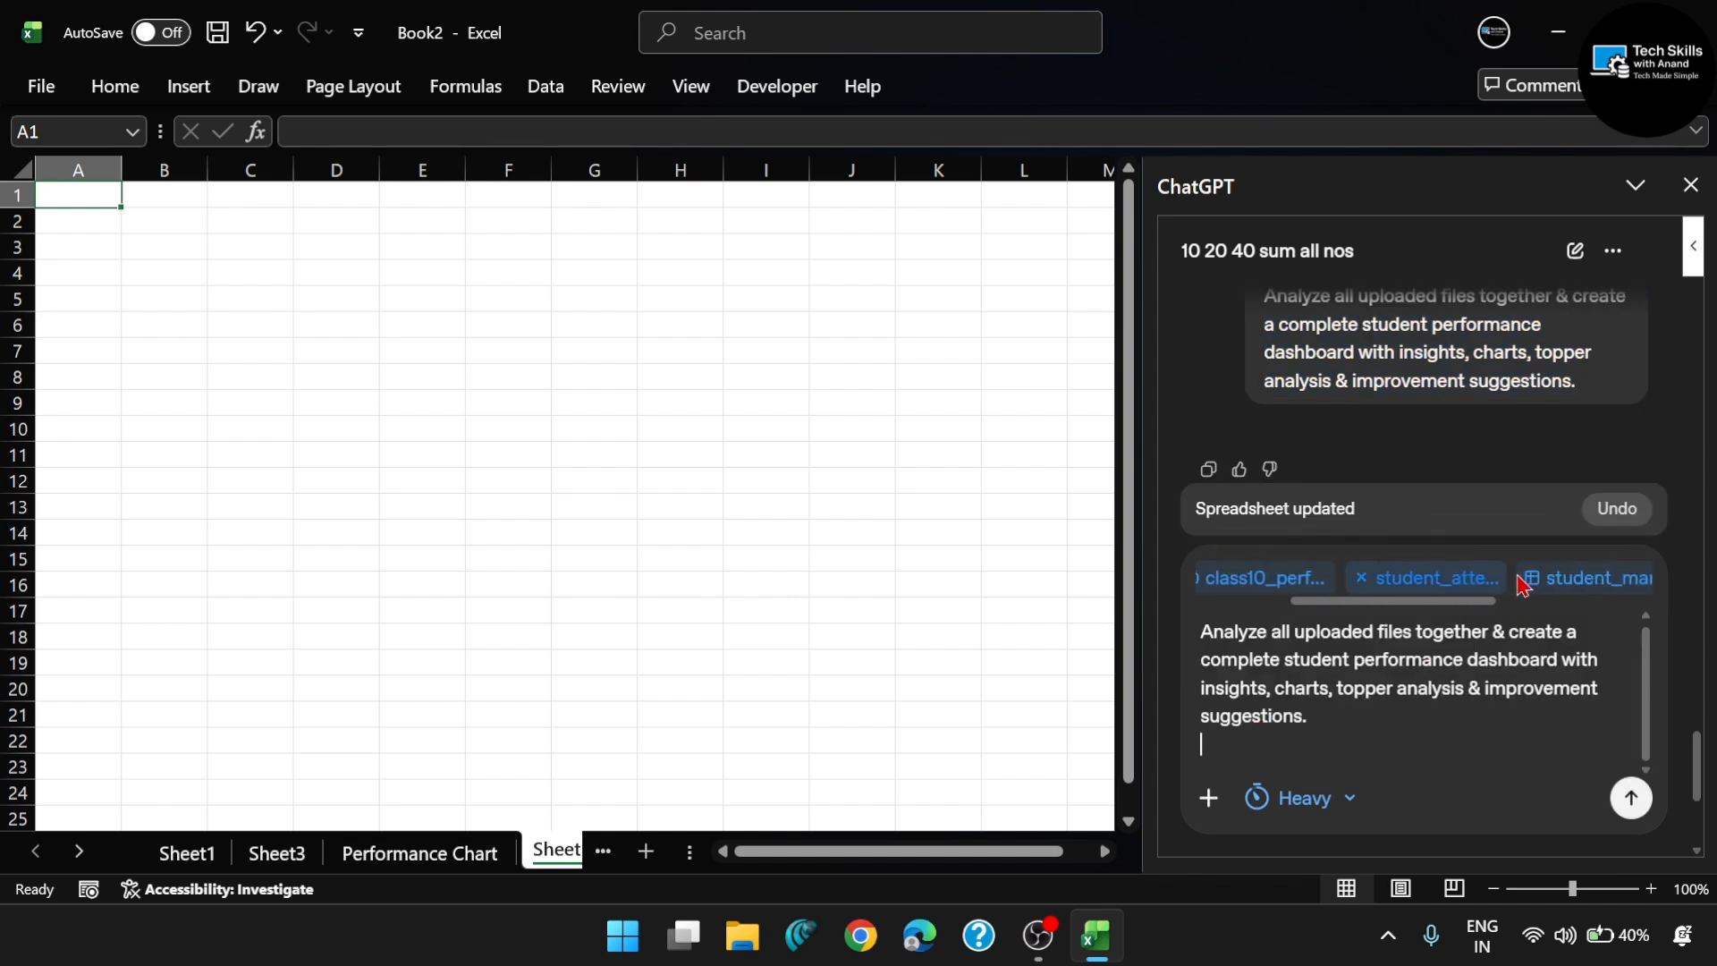
{"action": "scroll", "coordinate": [1520, 581], "scroll_direction": "left", "scroll_amount": 5}
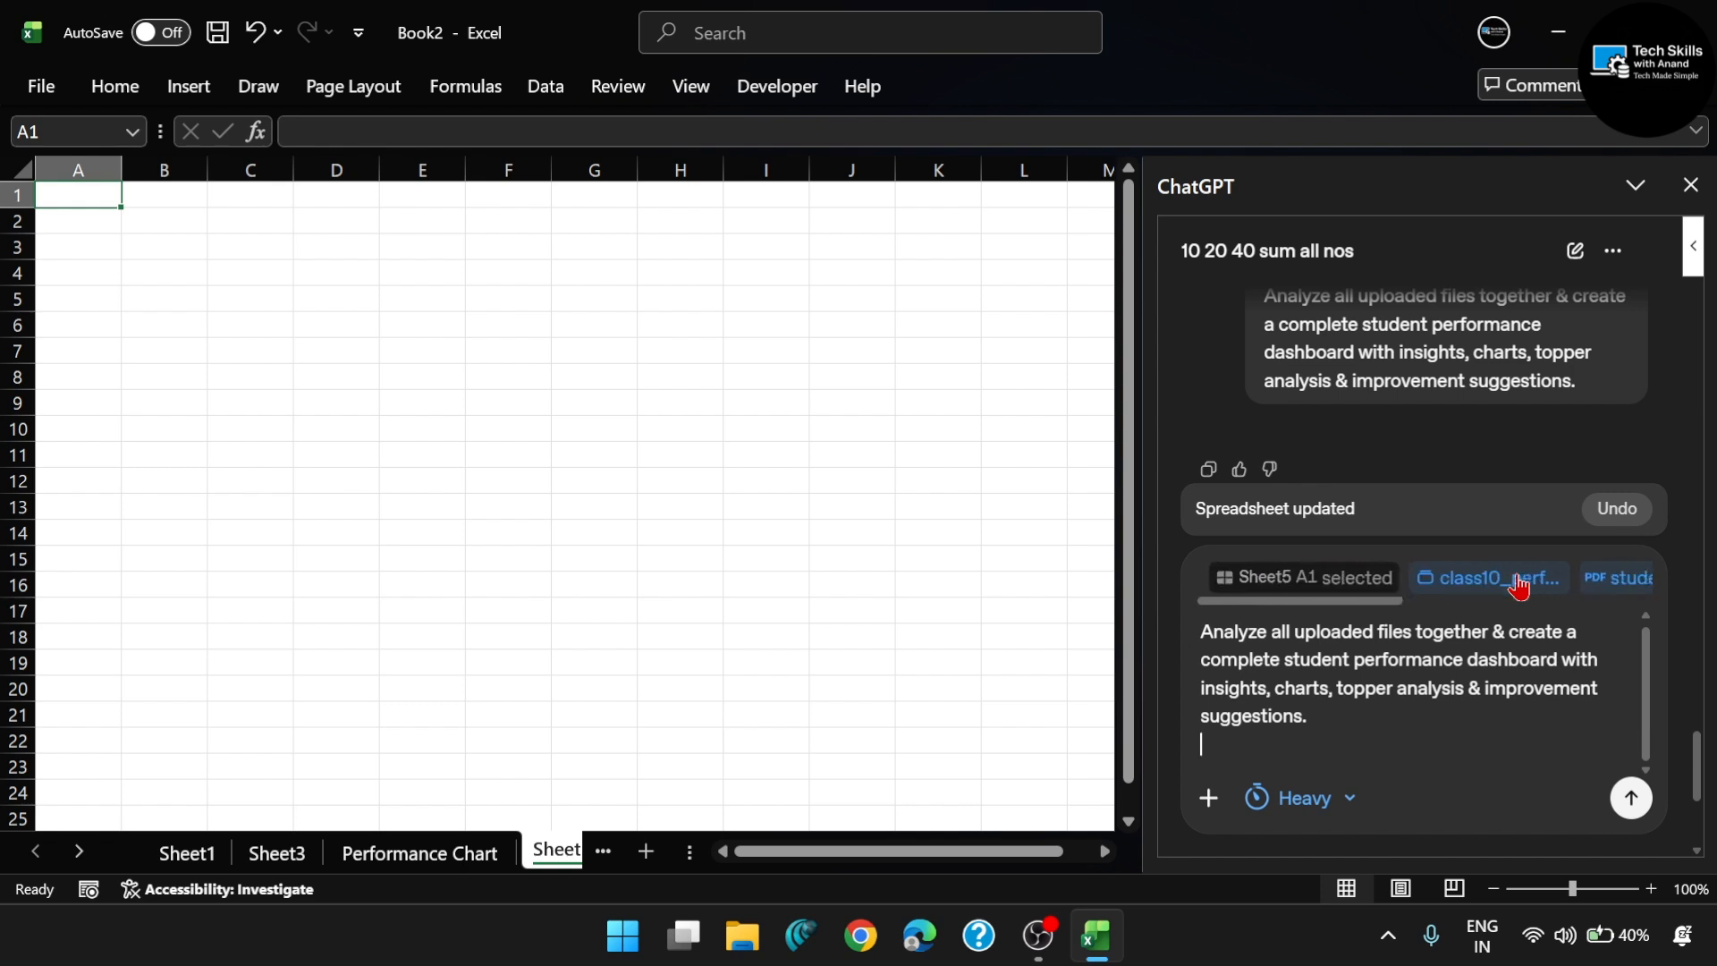
{"action": "left_click", "coordinate": [1631, 799]}
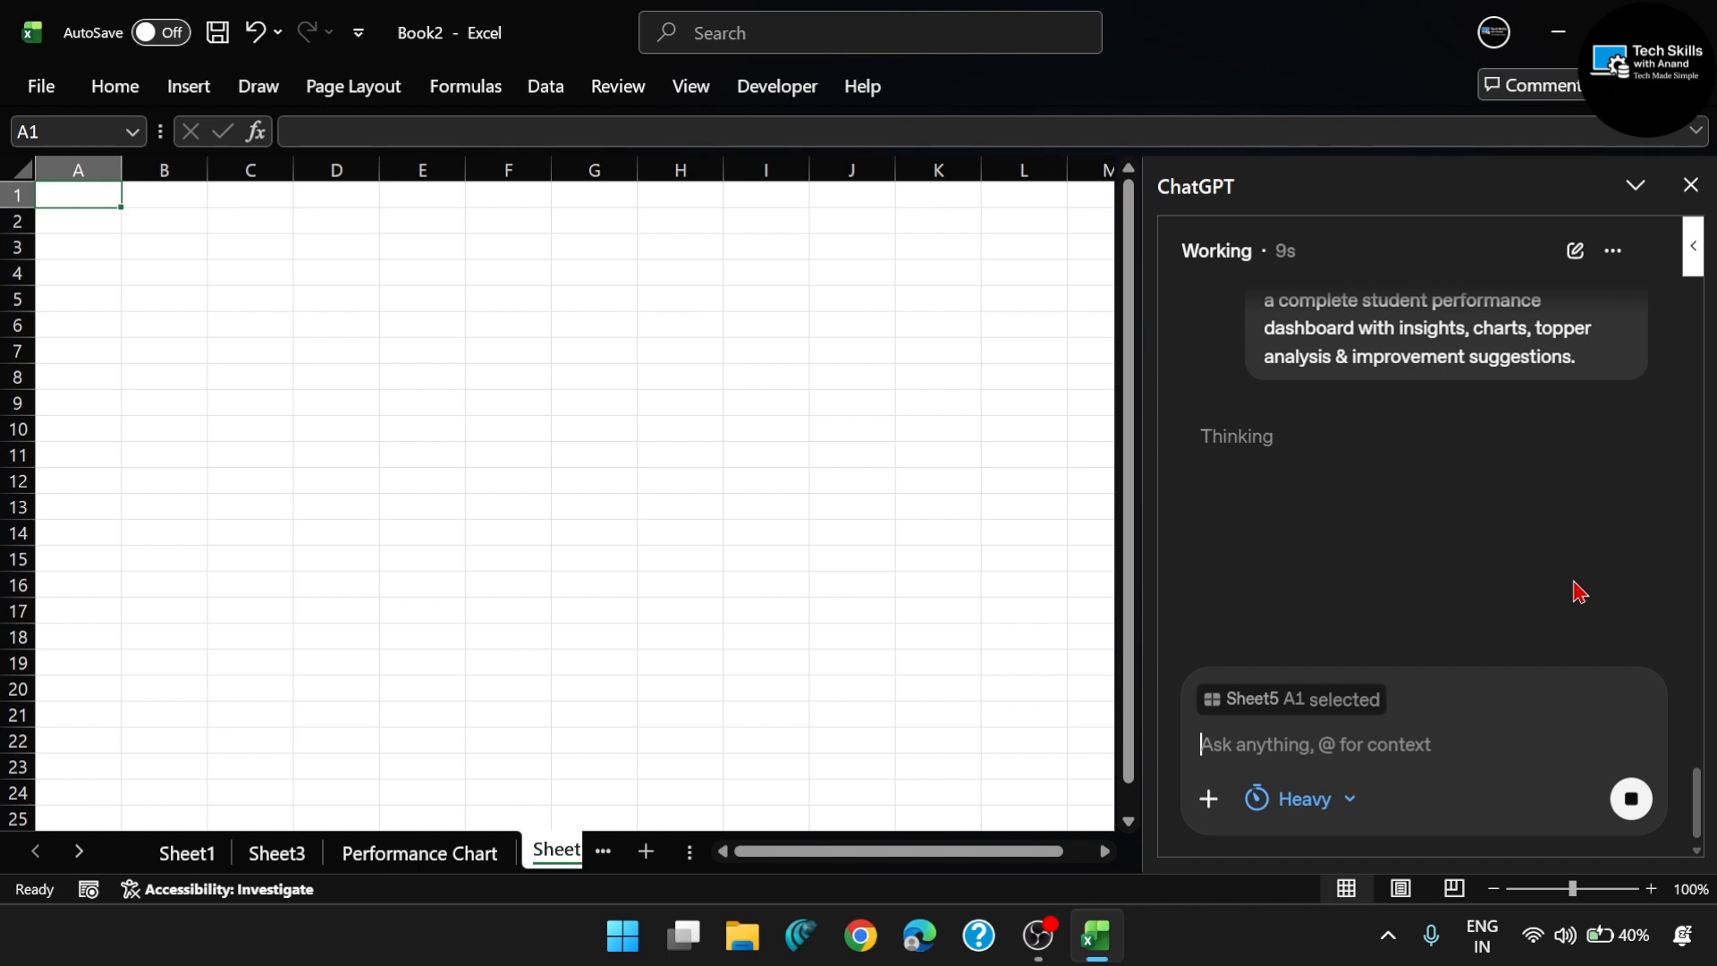
- Follow ChatGPT's progress on the dashboard request and expand its task list
{"action": "scroll", "coordinate": [1579, 592], "scroll_direction": "up", "scroll_amount": 1}
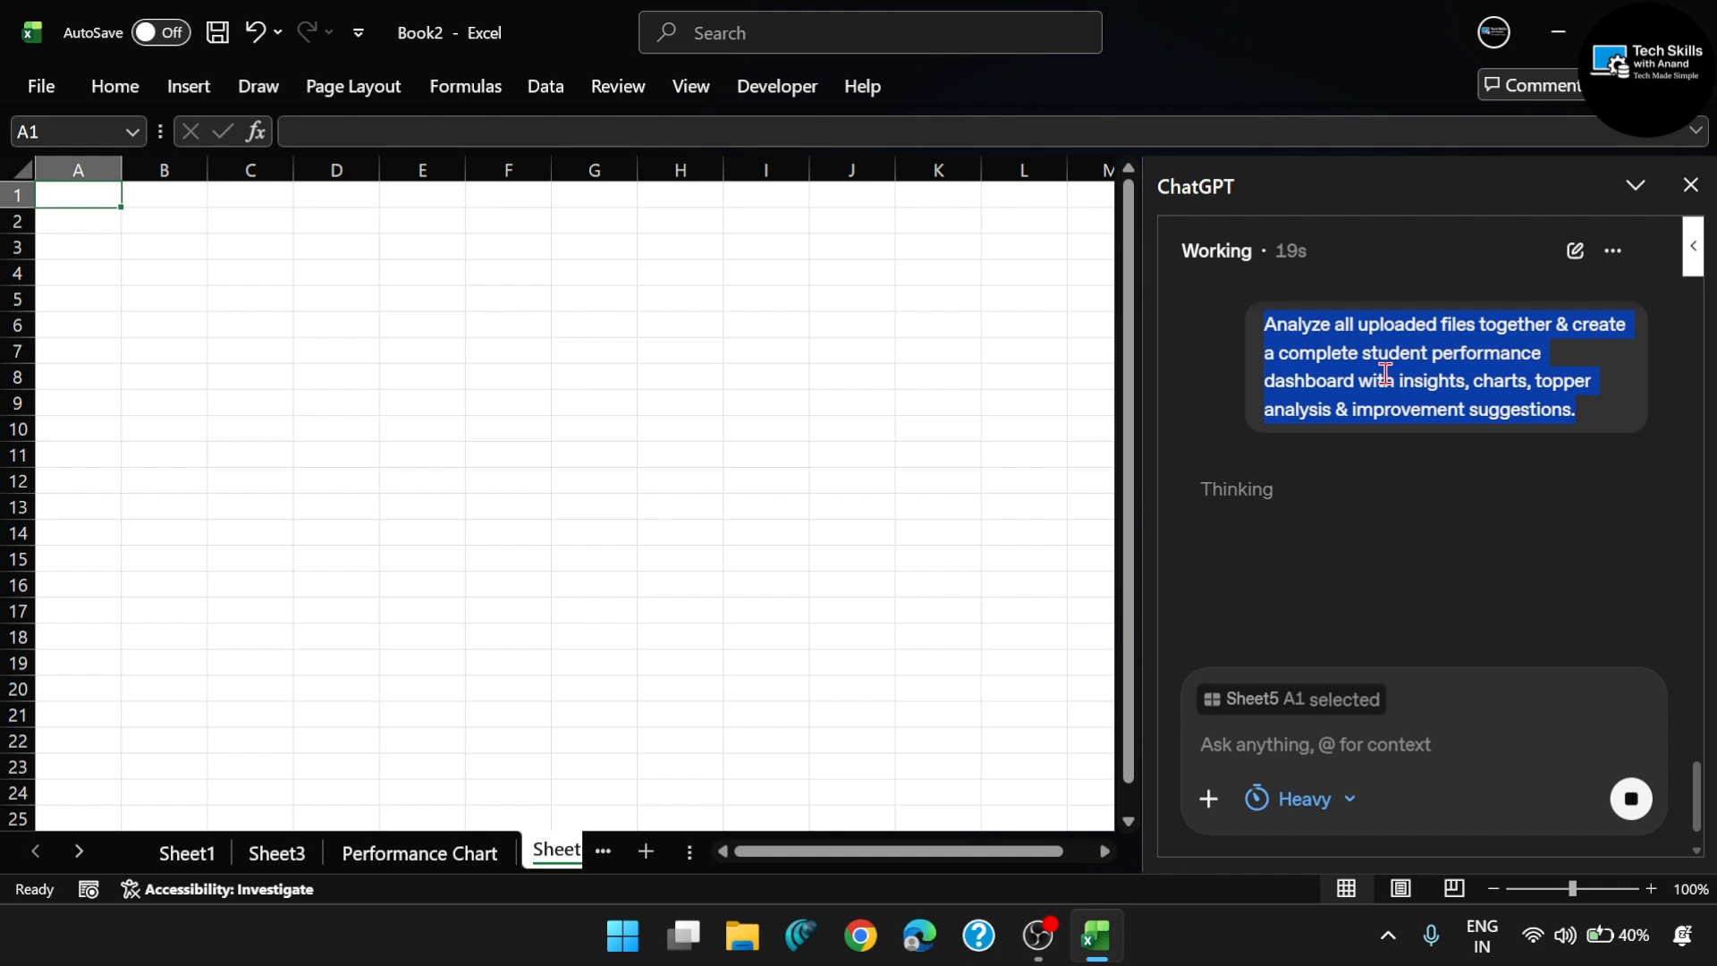
{"action": "left_click", "coordinate": [1227, 436]}
{"action": "scroll", "coordinate": [1227, 436], "scroll_direction": "down", "scroll_amount": 1}
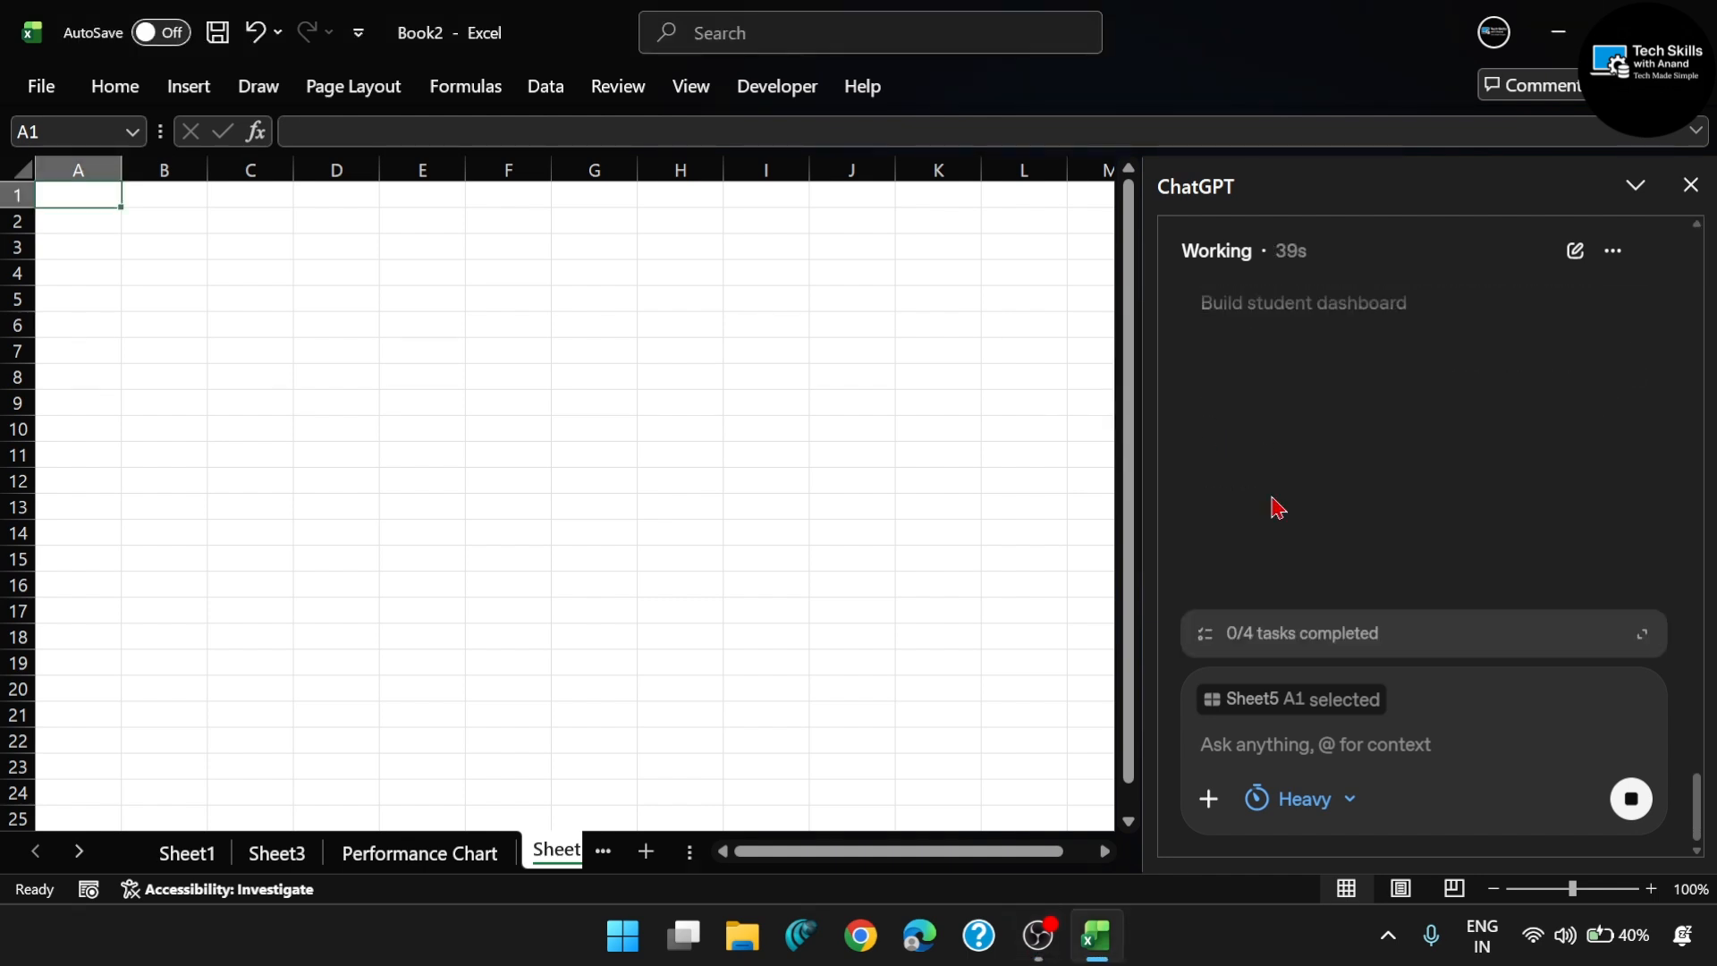
{"action": "scroll", "coordinate": [1276, 506], "scroll_direction": "up", "scroll_amount": 1}
{"action": "left_click", "coordinate": [1046, 941]}
{"action": "left_click", "coordinate": [1046, 941]}
{"action": "scroll", "coordinate": [1403, 438], "scroll_direction": "up", "scroll_amount": 4}
{"action": "scroll", "coordinate": [1404, 437], "scroll_direction": "down", "scroll_amount": 2}
{"action": "scroll", "coordinate": [1401, 435], "scroll_direction": "down", "scroll_amount": 2}
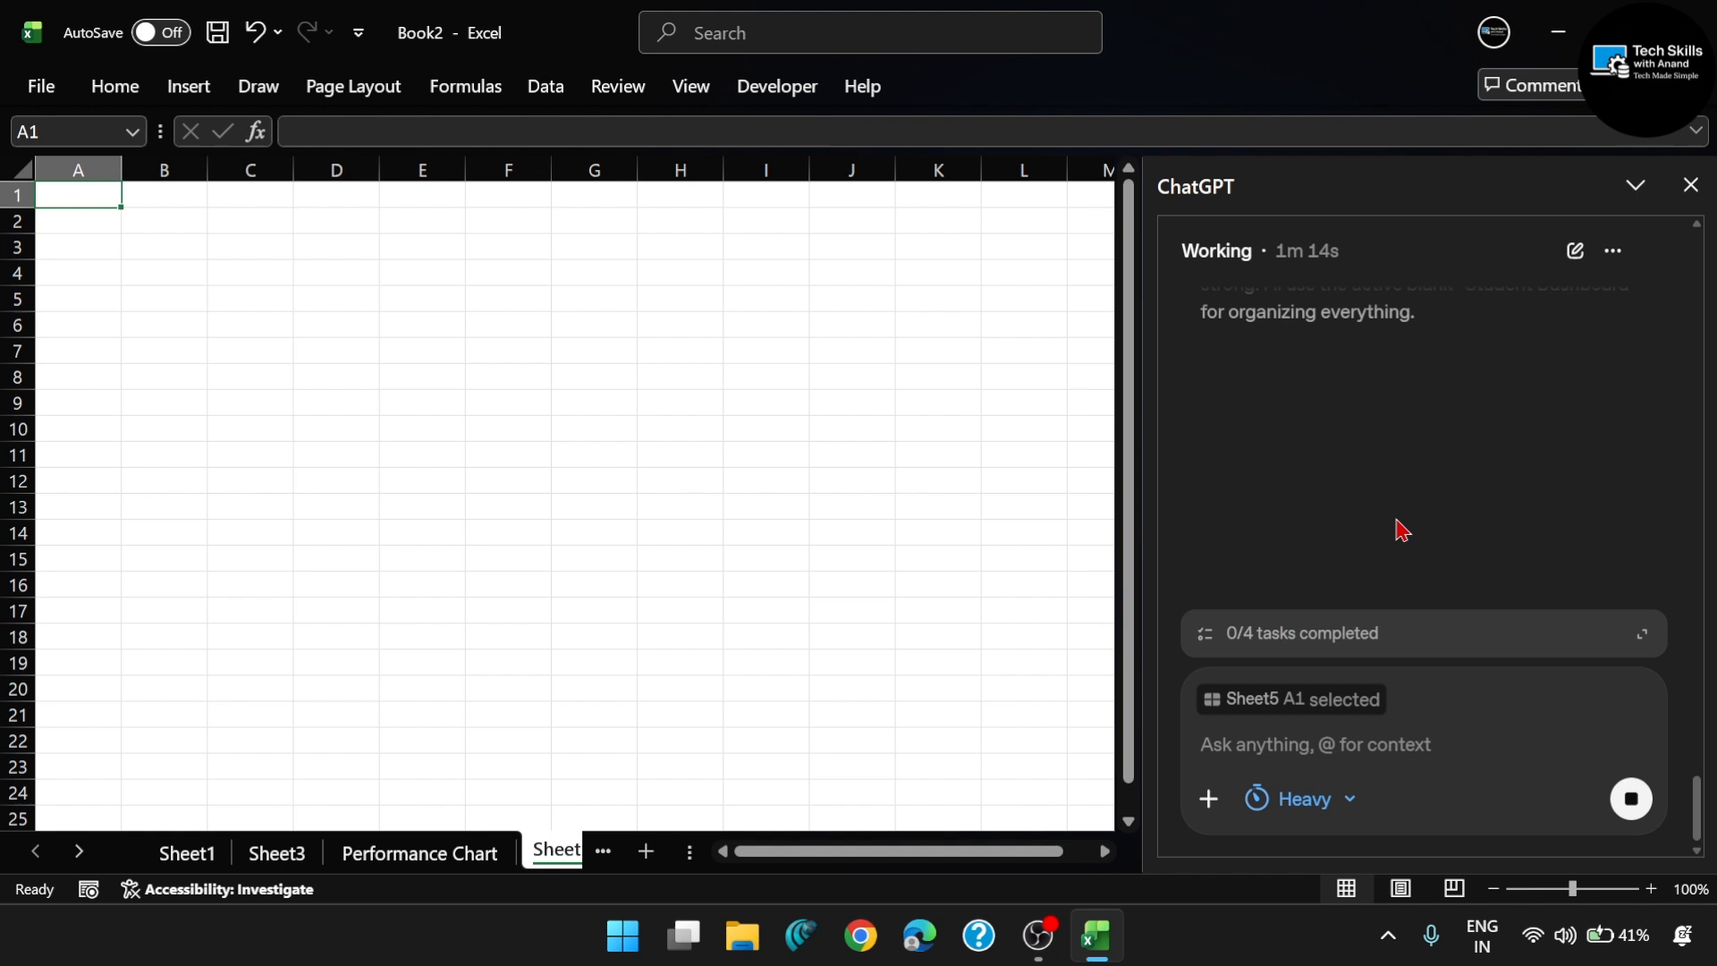
{"action": "left_click", "coordinate": [1643, 636]}
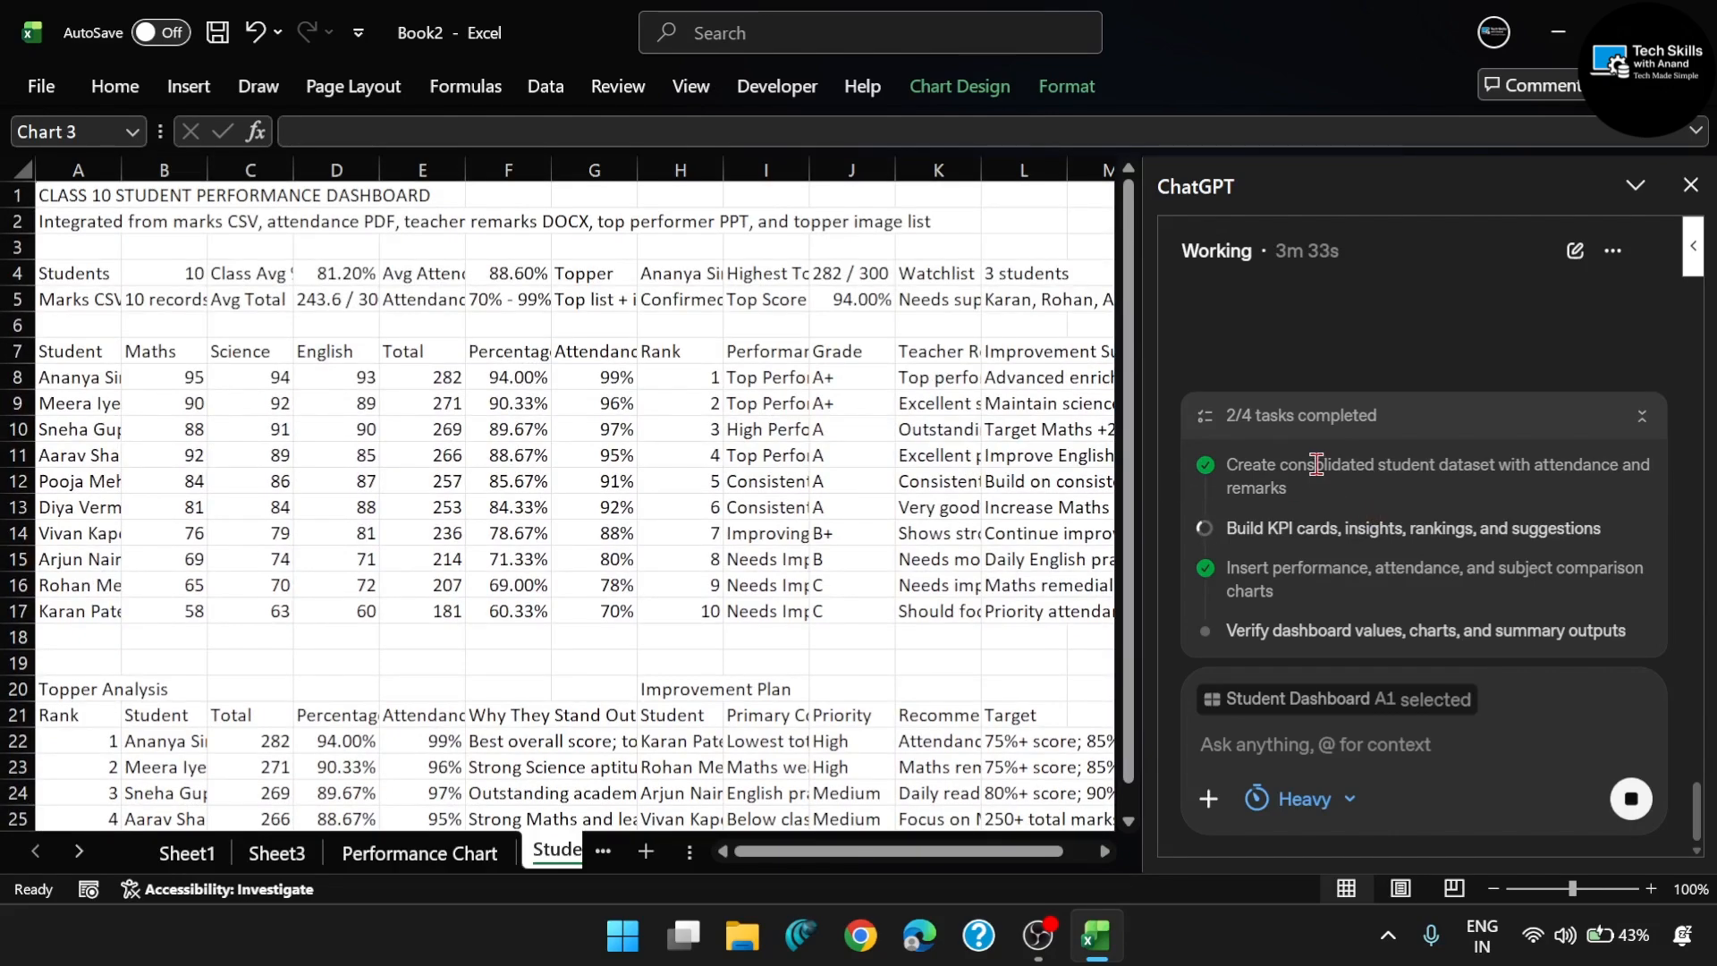
- Examine the partly built Student Dashboard sheet, including its charts, student table, topper analysis and key insights
{"action": "scroll", "coordinate": [954, 567], "scroll_direction": "down", "scroll_amount": 15}
{"action": "scroll", "coordinate": [956, 567], "scroll_direction": "down", "scroll_amount": 10}
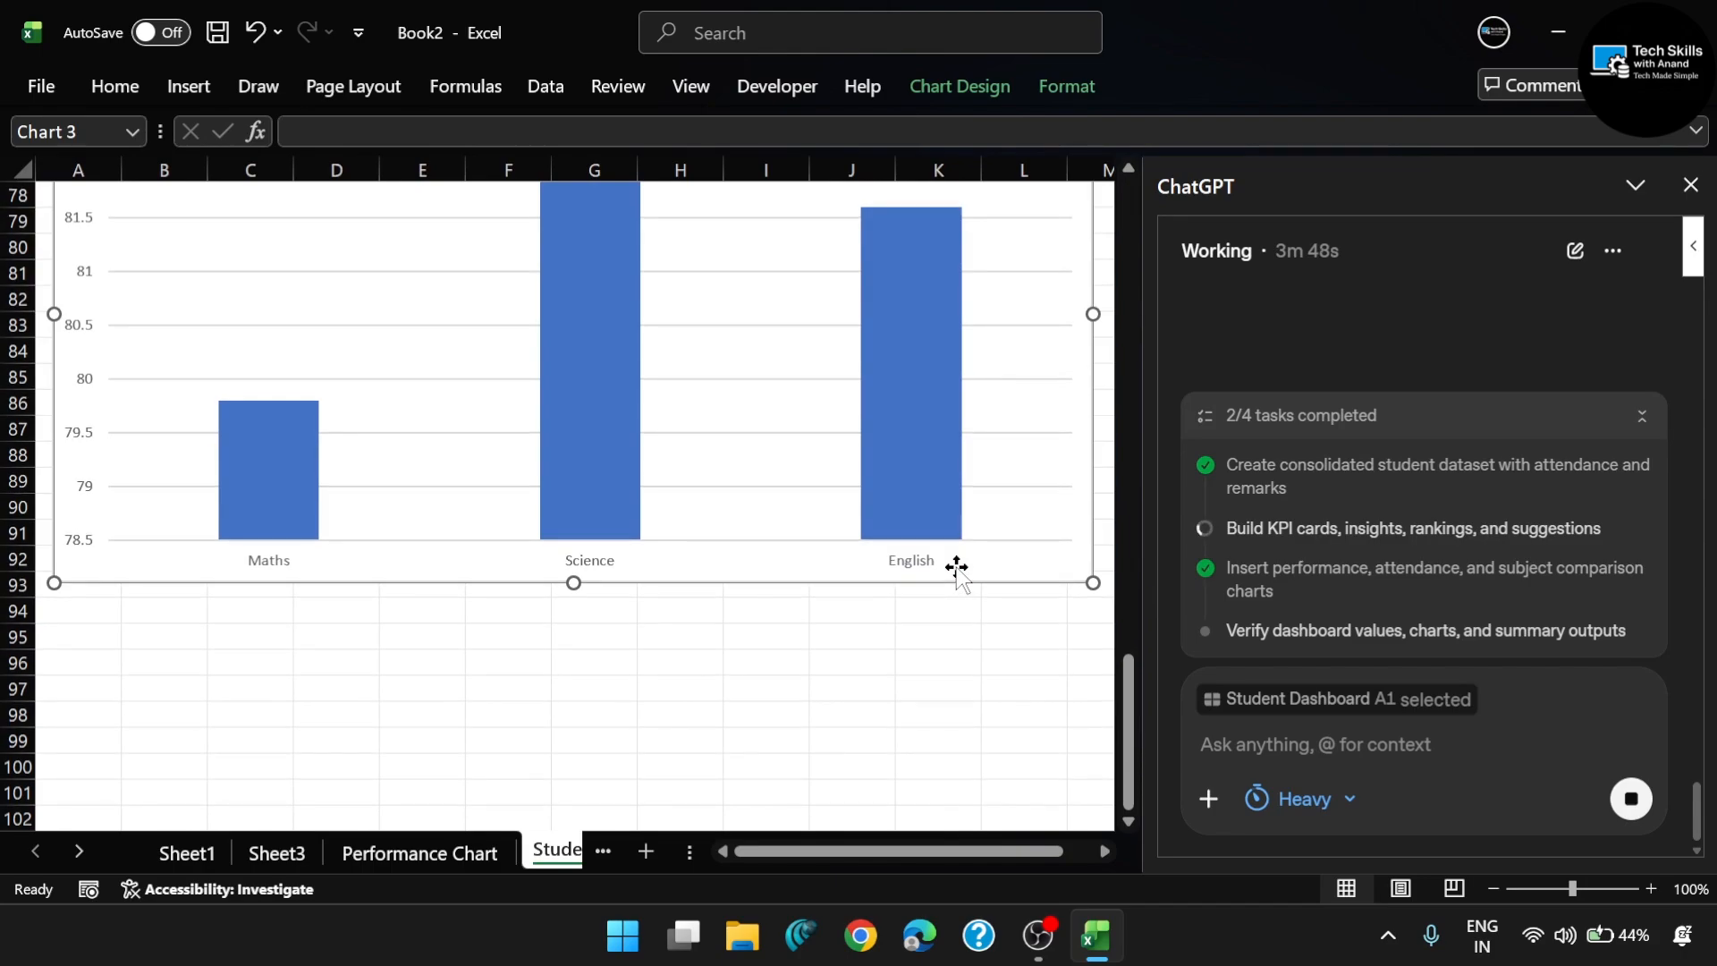
{"action": "scroll", "coordinate": [956, 567], "scroll_direction": "up", "scroll_amount": 19}
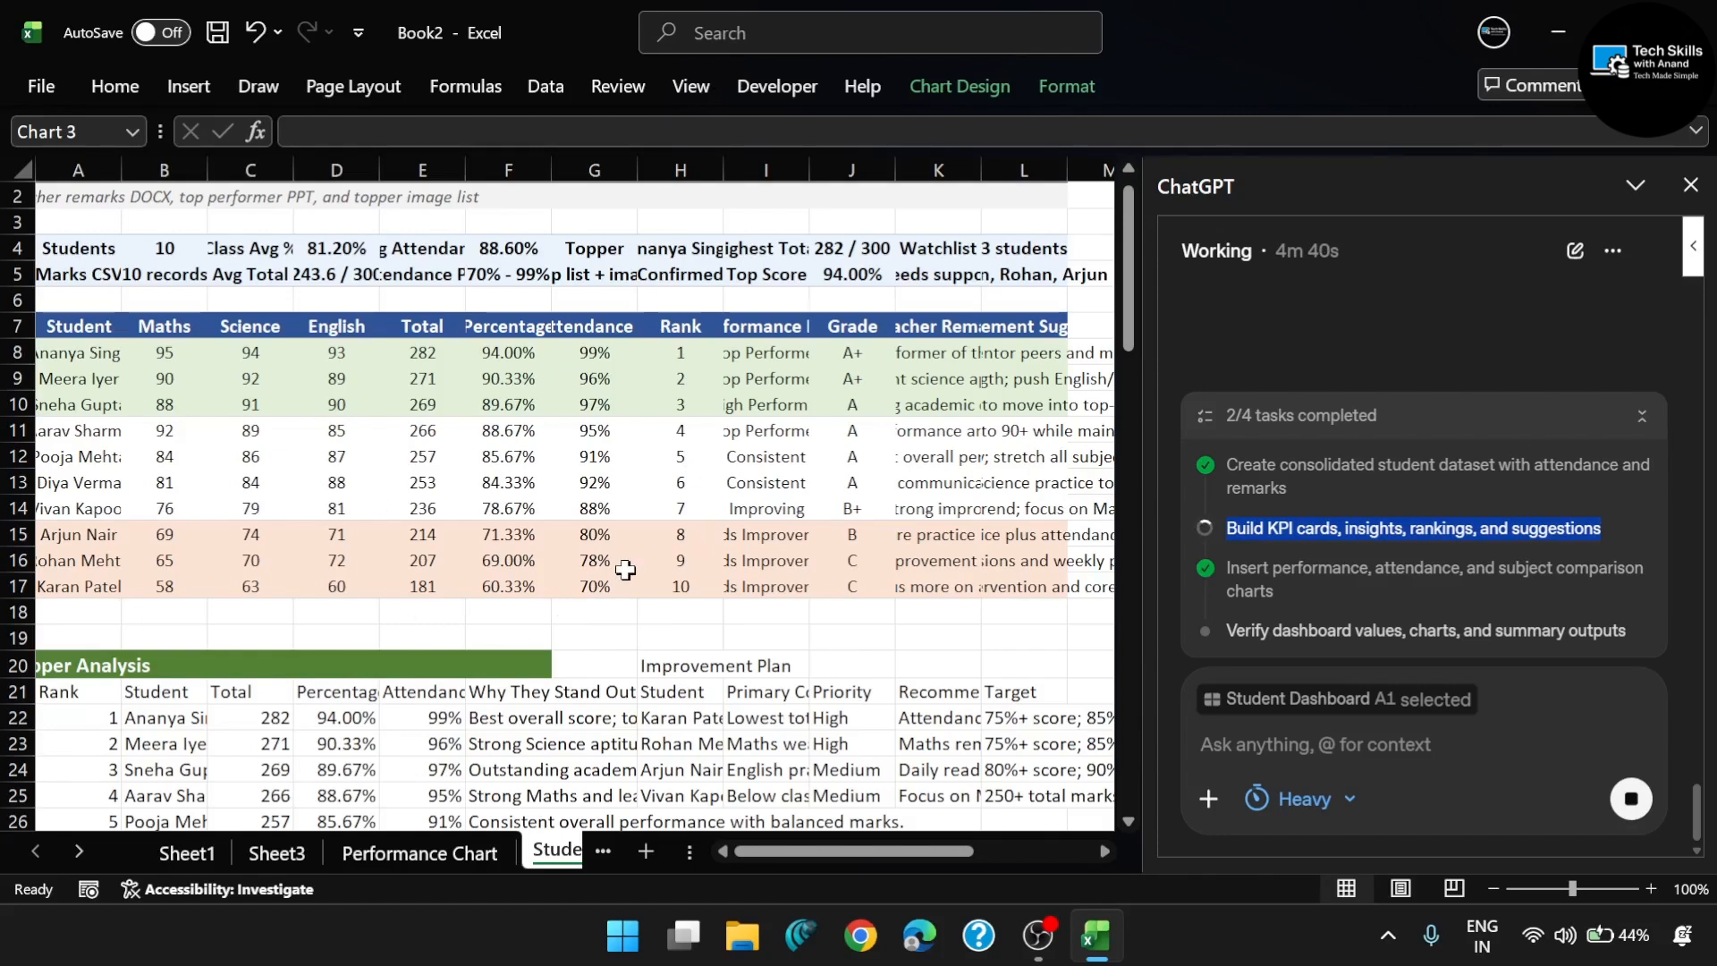
{"action": "scroll", "coordinate": [950, 537], "scroll_direction": "right", "scroll_amount": 5}
{"action": "scroll", "coordinate": [962, 533], "scroll_direction": "left", "scroll_amount": 4}
{"action": "scroll", "coordinate": [964, 532], "scroll_direction": "left", "scroll_amount": 1}
{"action": "scroll", "coordinate": [693, 637], "scroll_direction": "down", "scroll_amount": 1}
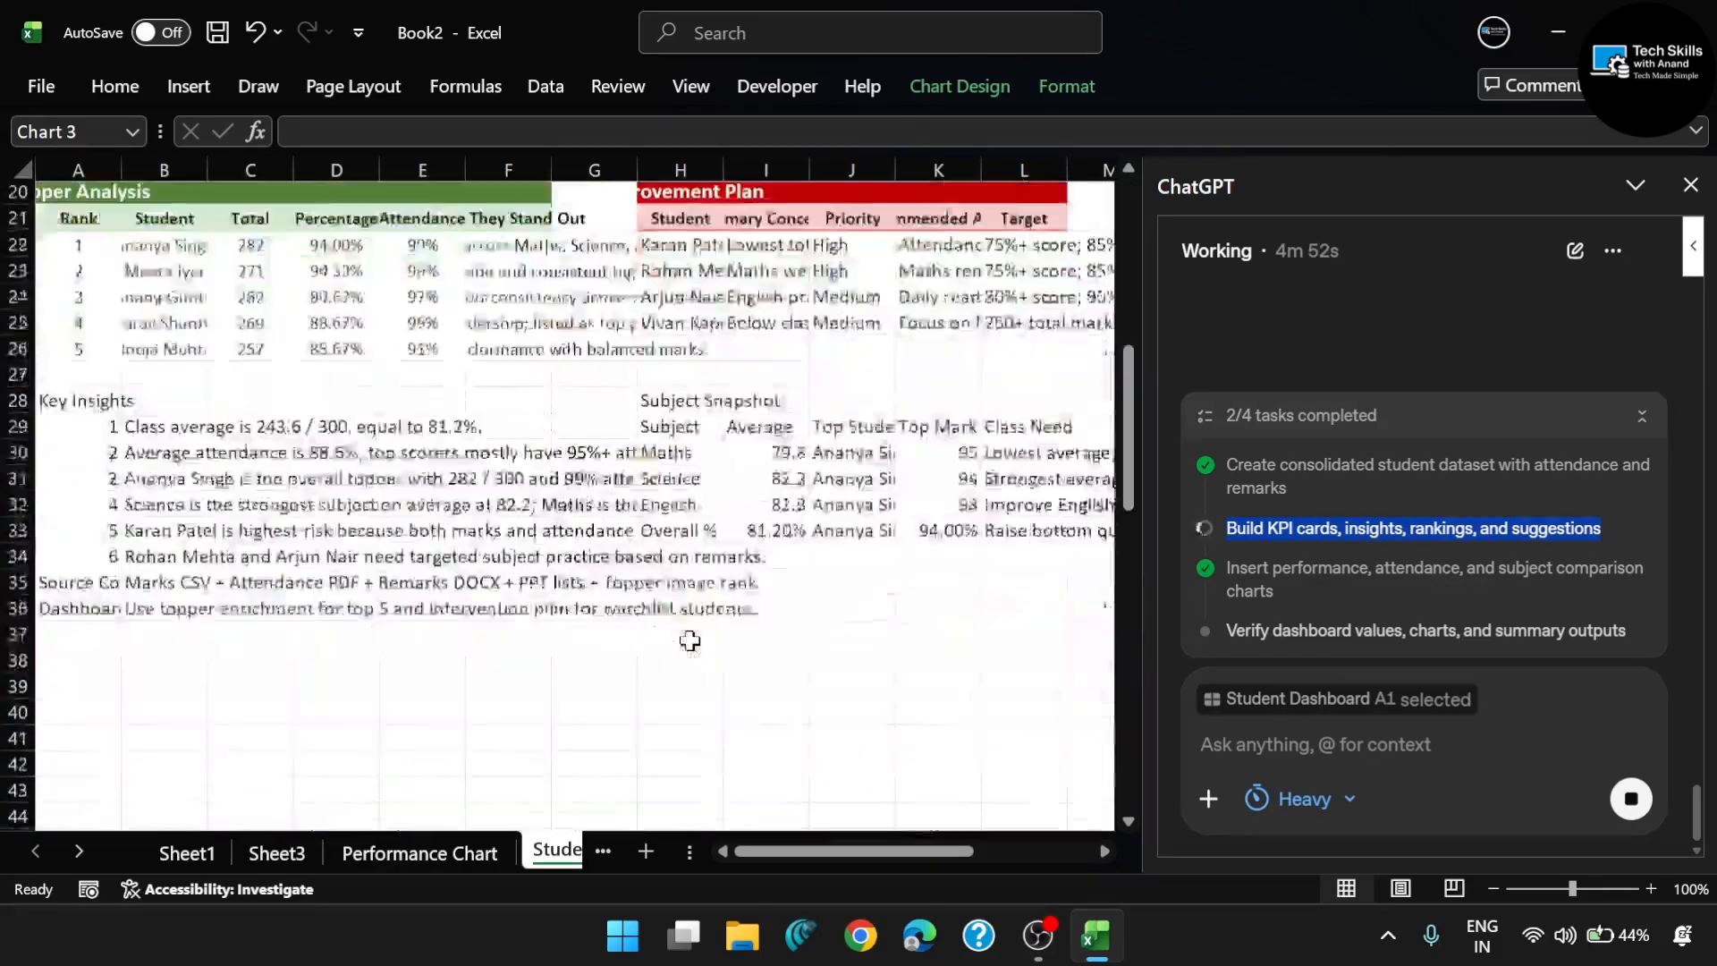
{"action": "scroll", "coordinate": [771, 531], "scroll_direction": "up", "scroll_amount": 1}
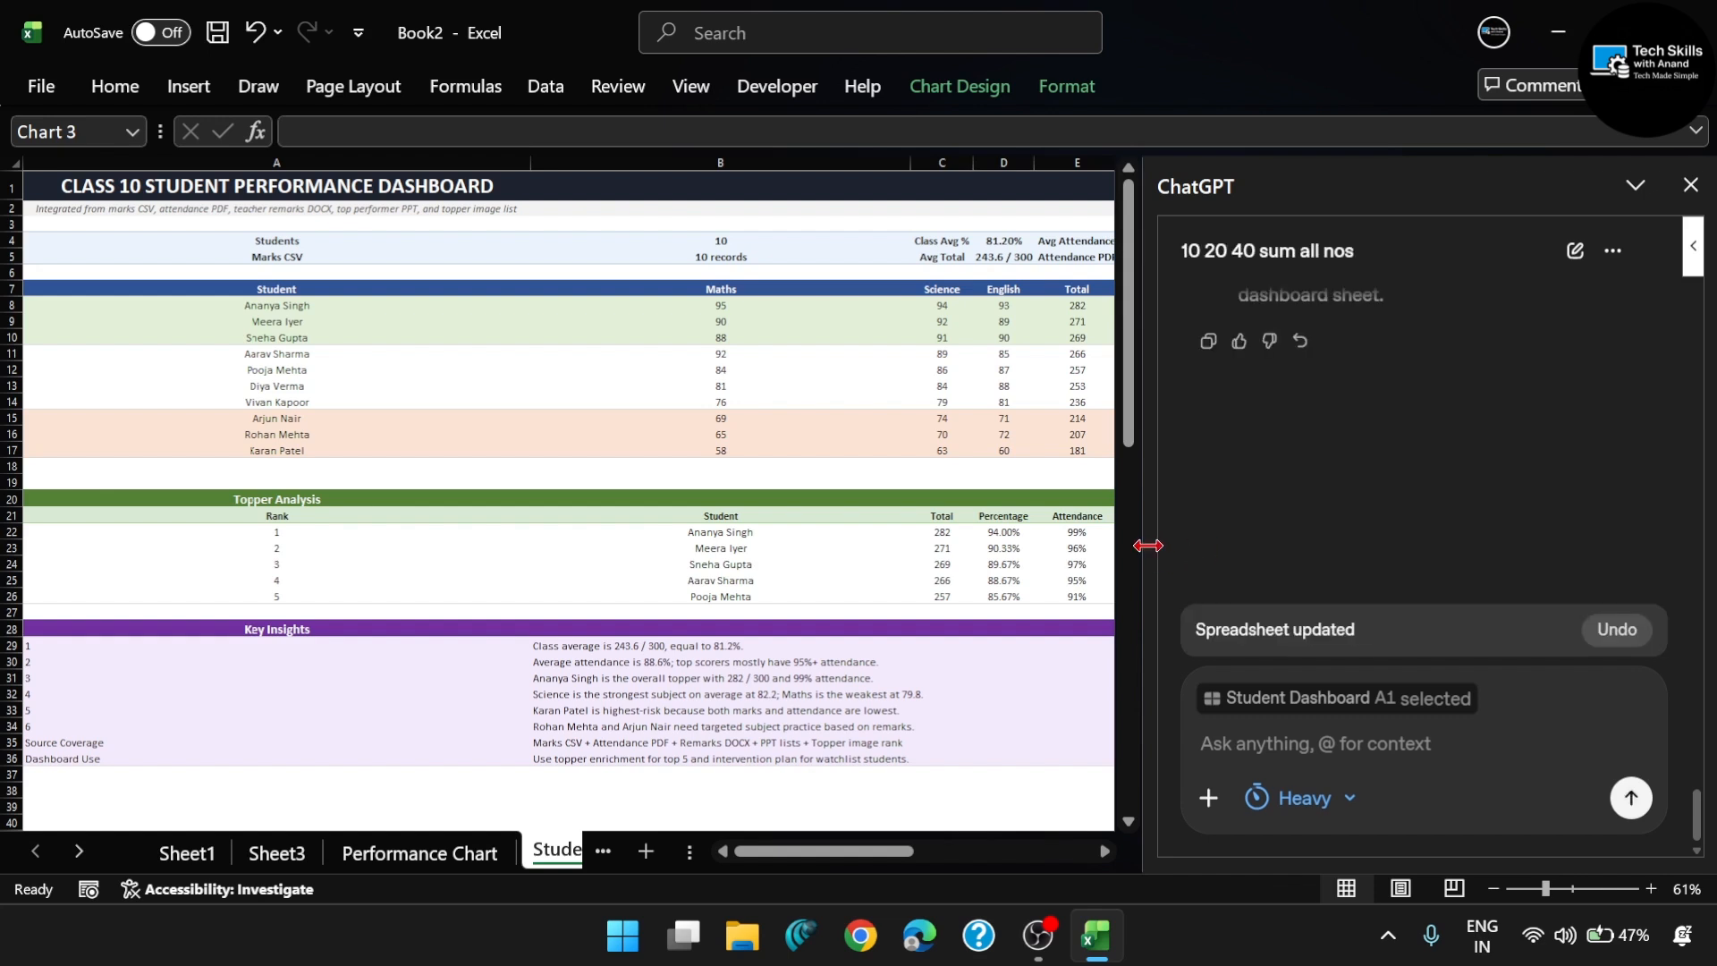
- Narrow the ChatGPT pane to enlarge the sheet area, and look over the finished dashboard's sections and charts
{"action": "left_click_drag", "start_coordinate": [1148, 545], "coordinate": [1457, 521]}
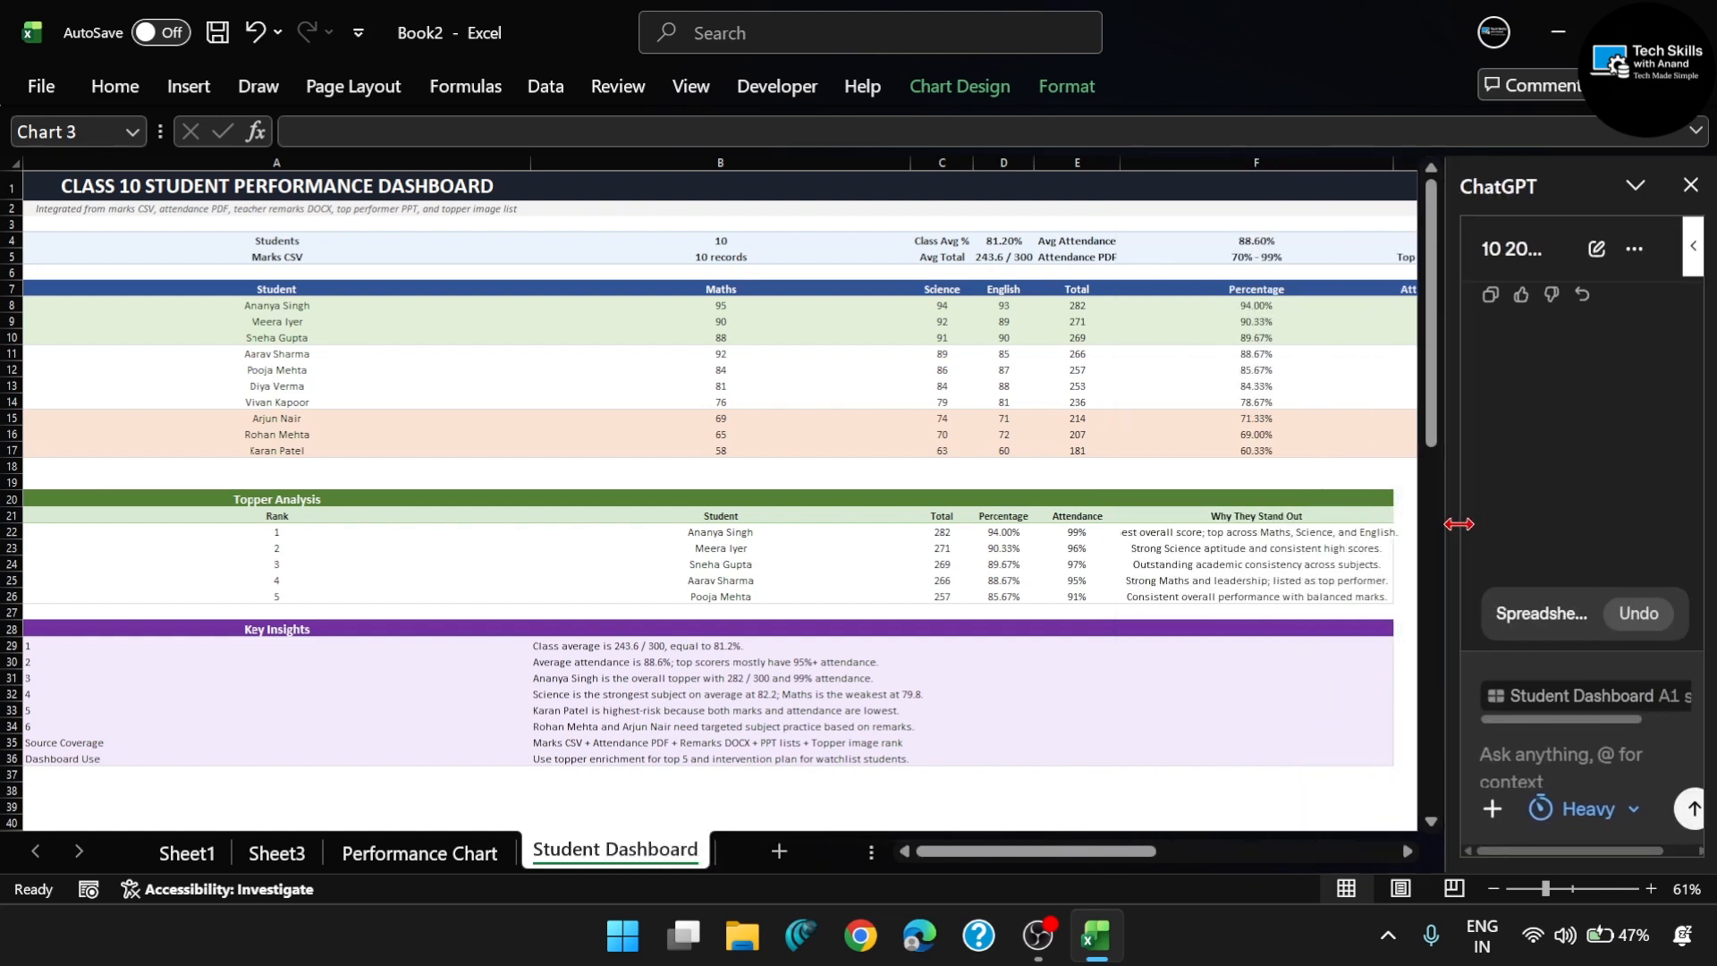
{"action": "scroll", "coordinate": [1163, 493], "scroll_direction": "down", "scroll_amount": 3}
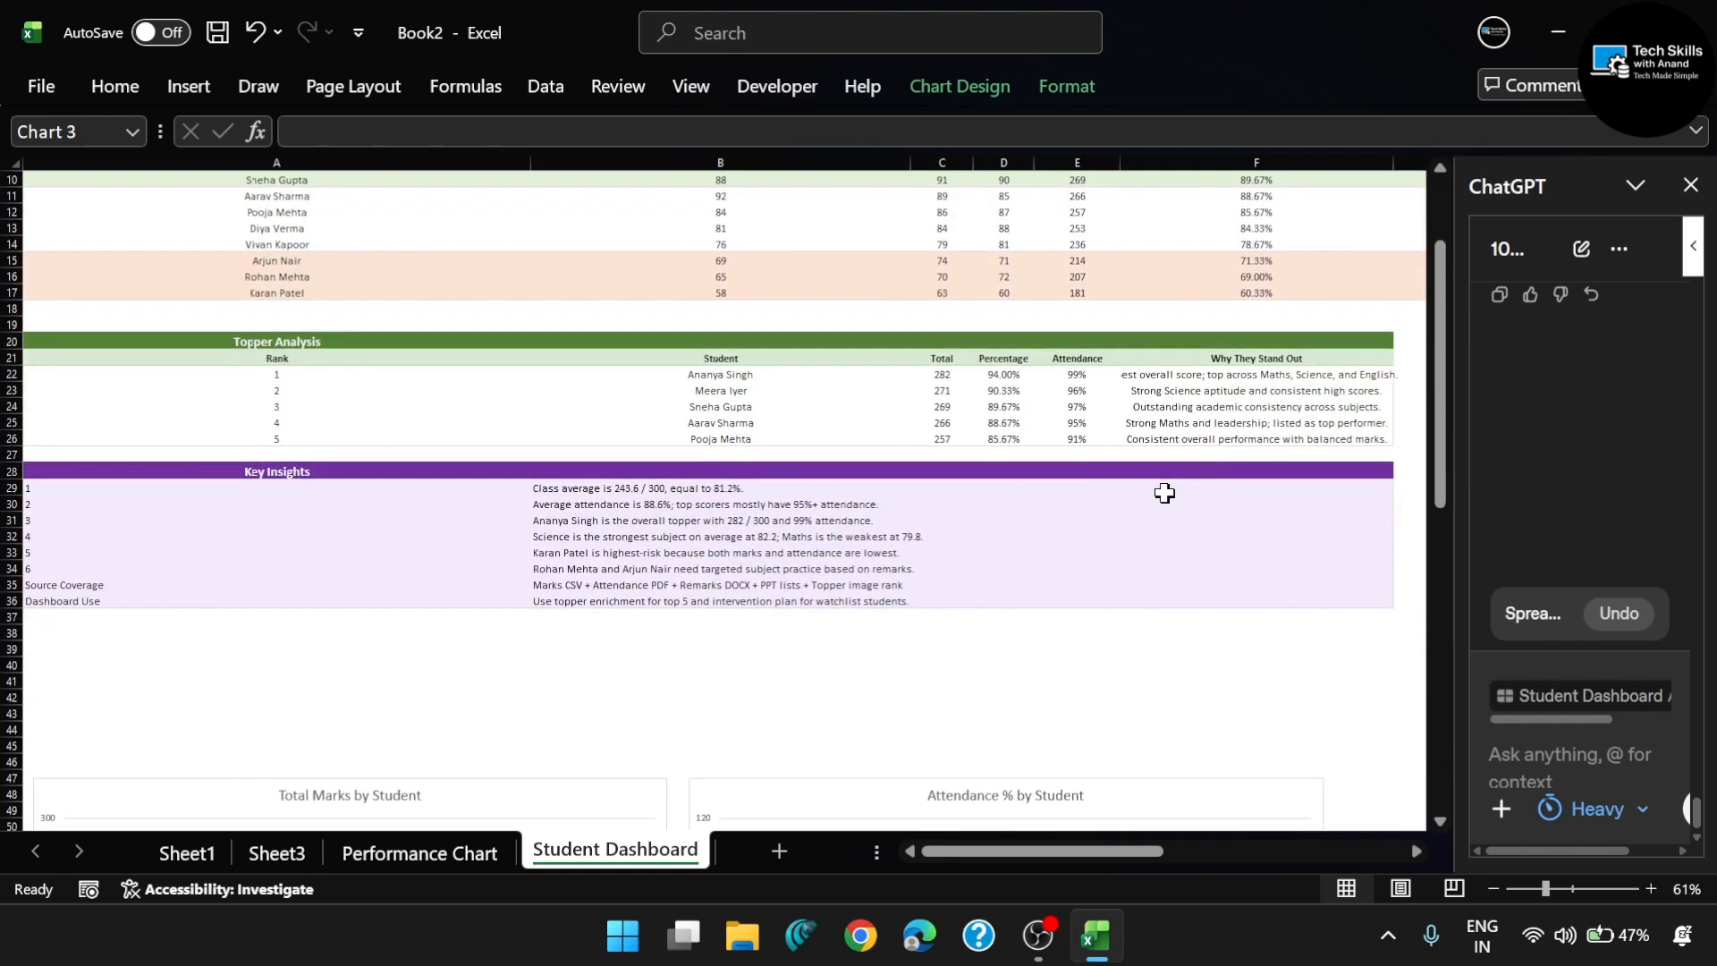
{"action": "scroll", "coordinate": [844, 400], "scroll_direction": "down", "scroll_amount": 4}
{"action": "scroll", "coordinate": [400, 345], "scroll_direction": "up", "scroll_amount": 8}
{"action": "scroll", "coordinate": [401, 344], "scroll_direction": "down", "scroll_amount": 1}
{"action": "scroll", "coordinate": [400, 344], "scroll_direction": "down", "scroll_amount": 3}
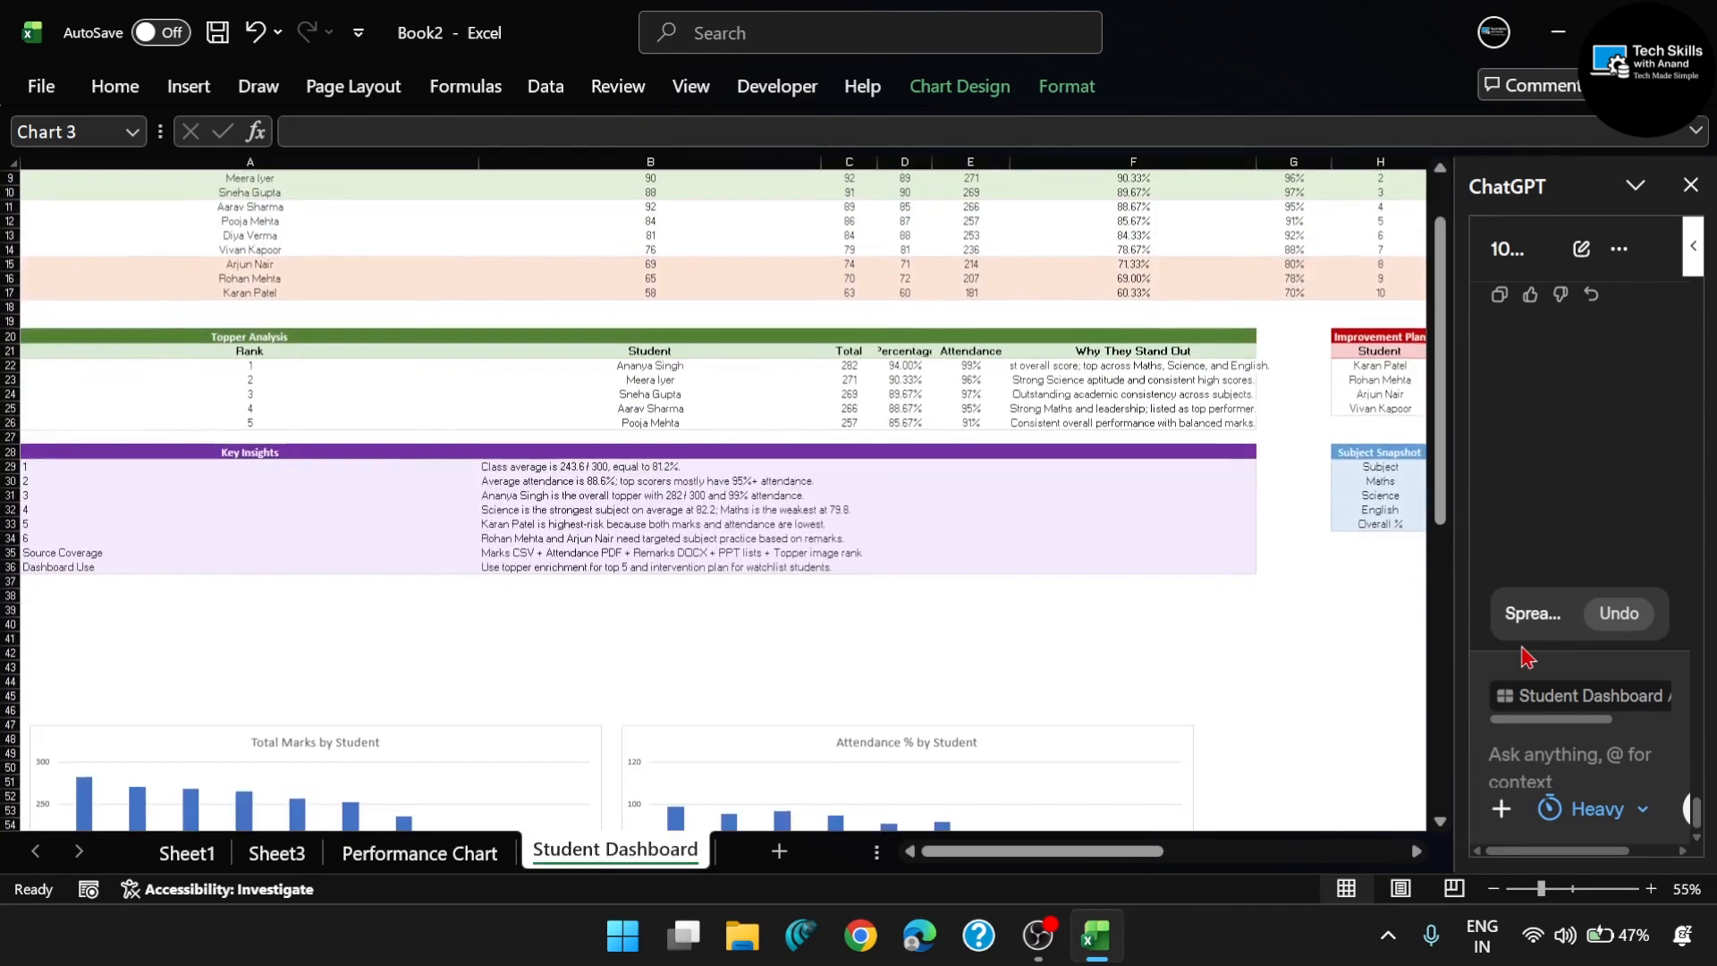
{"action": "scroll", "coordinate": [211, 466], "scroll_direction": "up", "scroll_amount": 3, "text": "ctrl"}
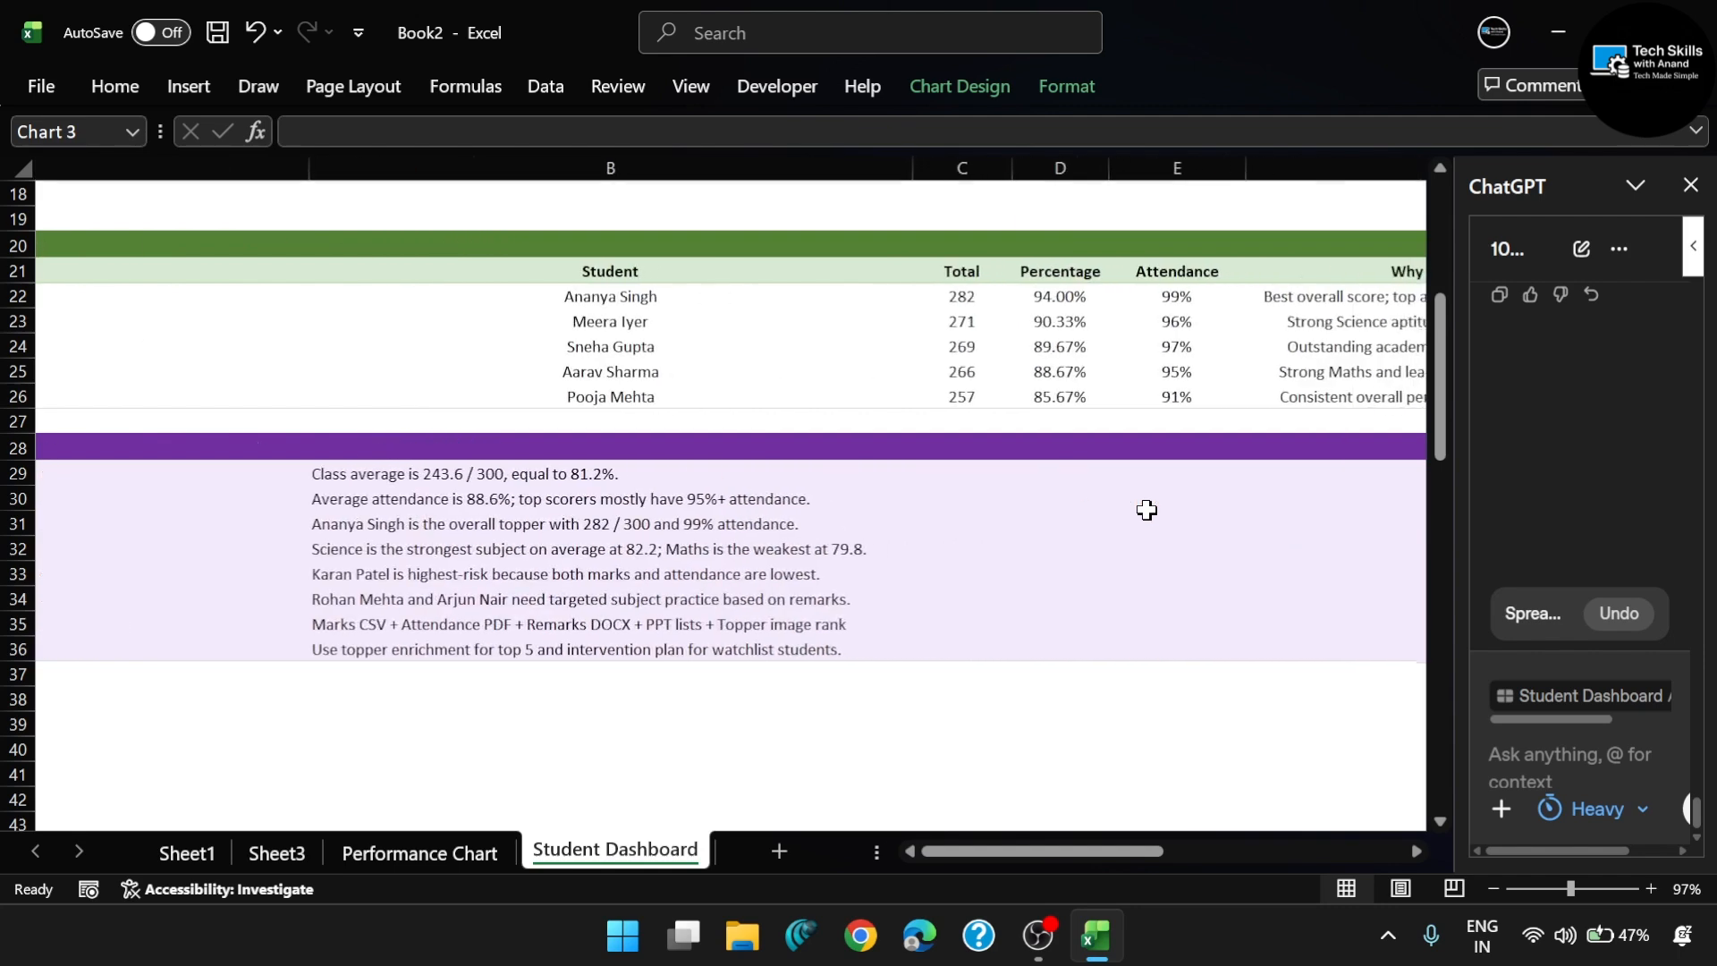
- Examine the dashboard's student marks table, Improvement Plan and Subject Snapshot up close
{"action": "scroll", "coordinate": [890, 553], "scroll_direction": "up", "scroll_amount": 4}
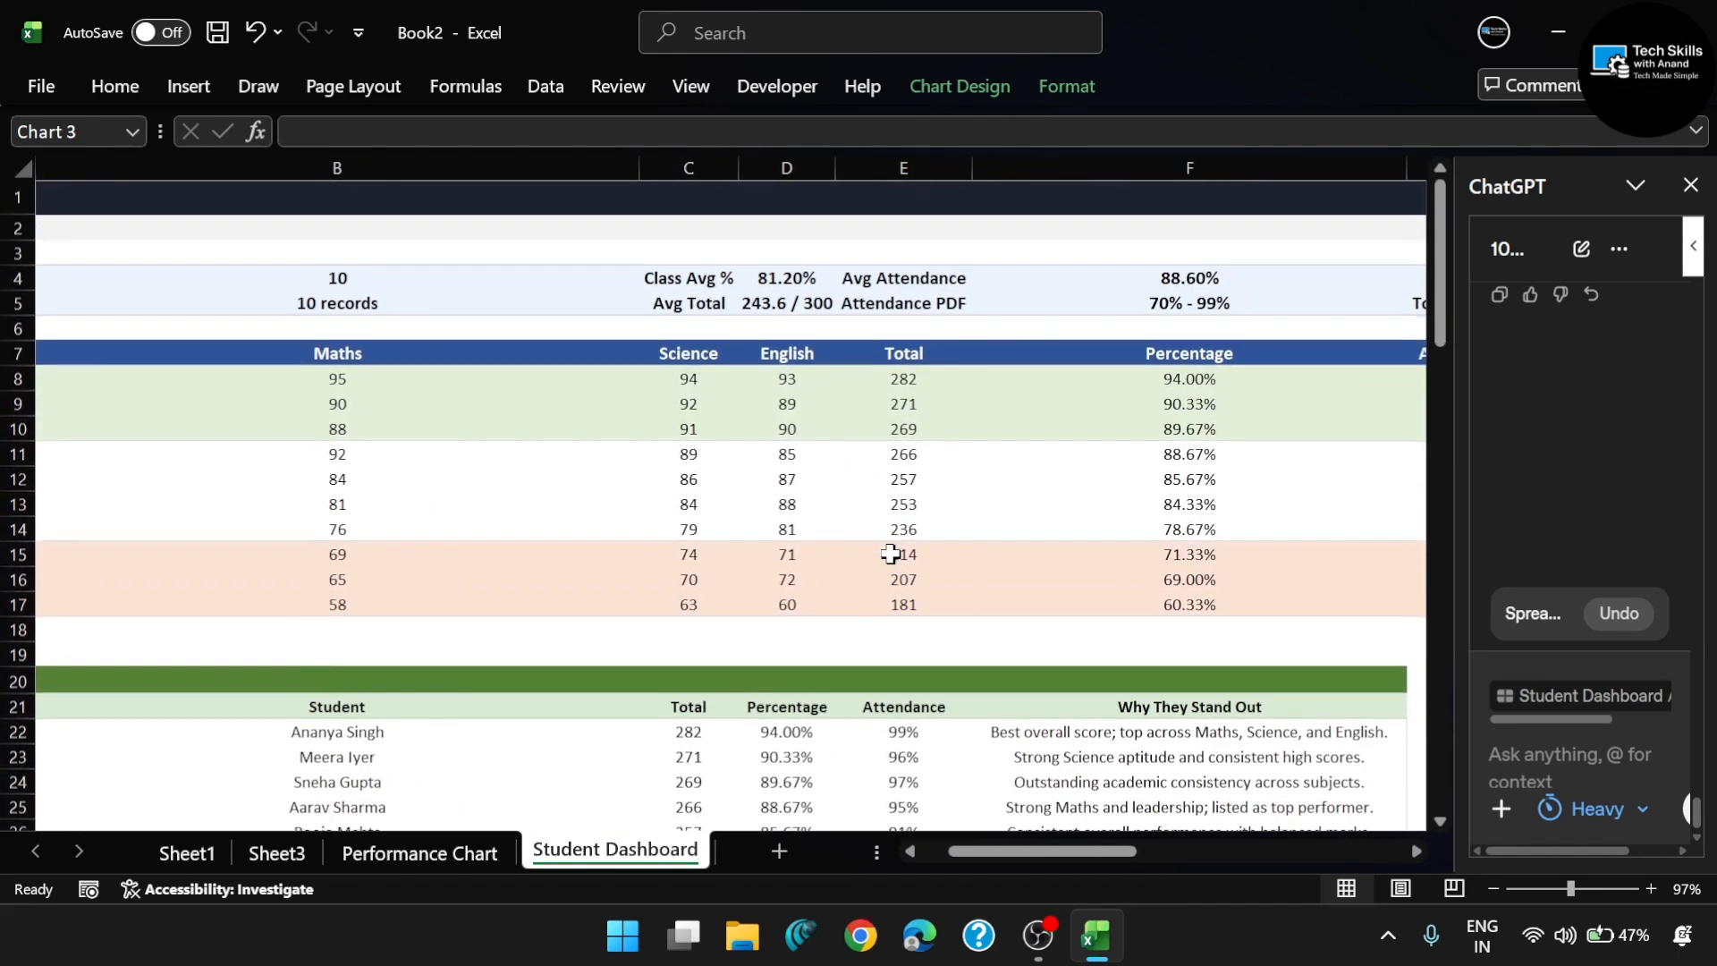
{"action": "scroll", "coordinate": [769, 496], "scroll_direction": "right", "scroll_amount": 4}
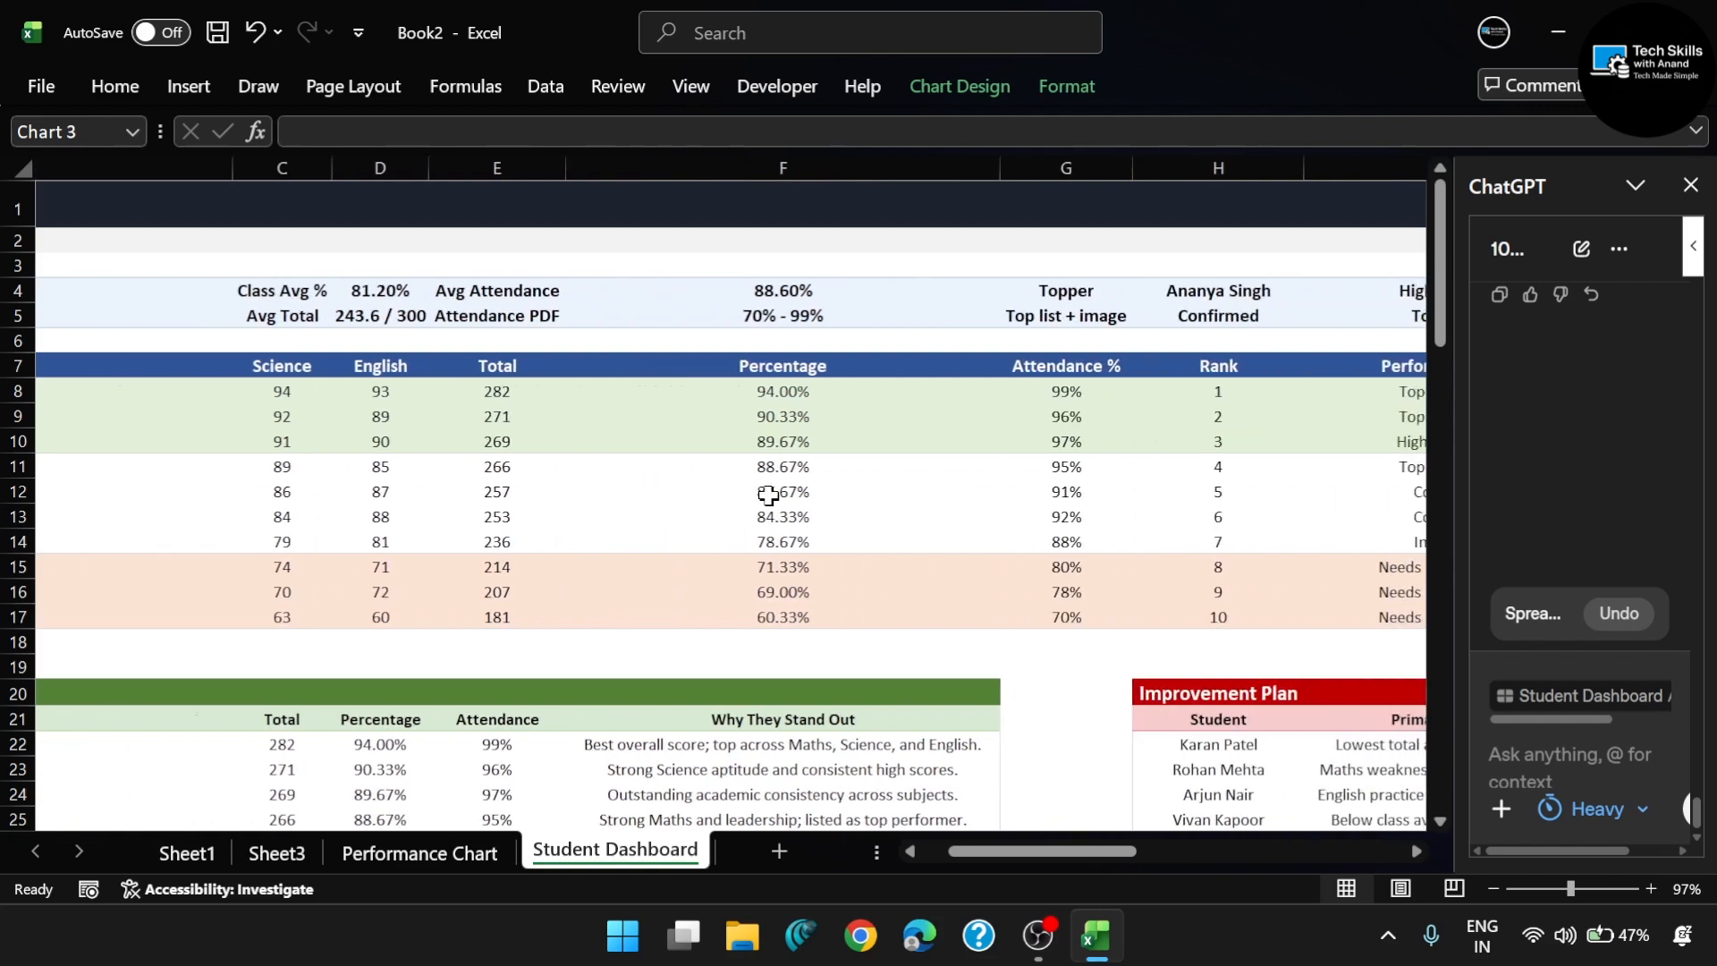
{"action": "scroll", "coordinate": [769, 495], "scroll_direction": "down", "scroll_amount": 4}
{"action": "scroll", "coordinate": [797, 491], "scroll_direction": "right", "scroll_amount": 3}
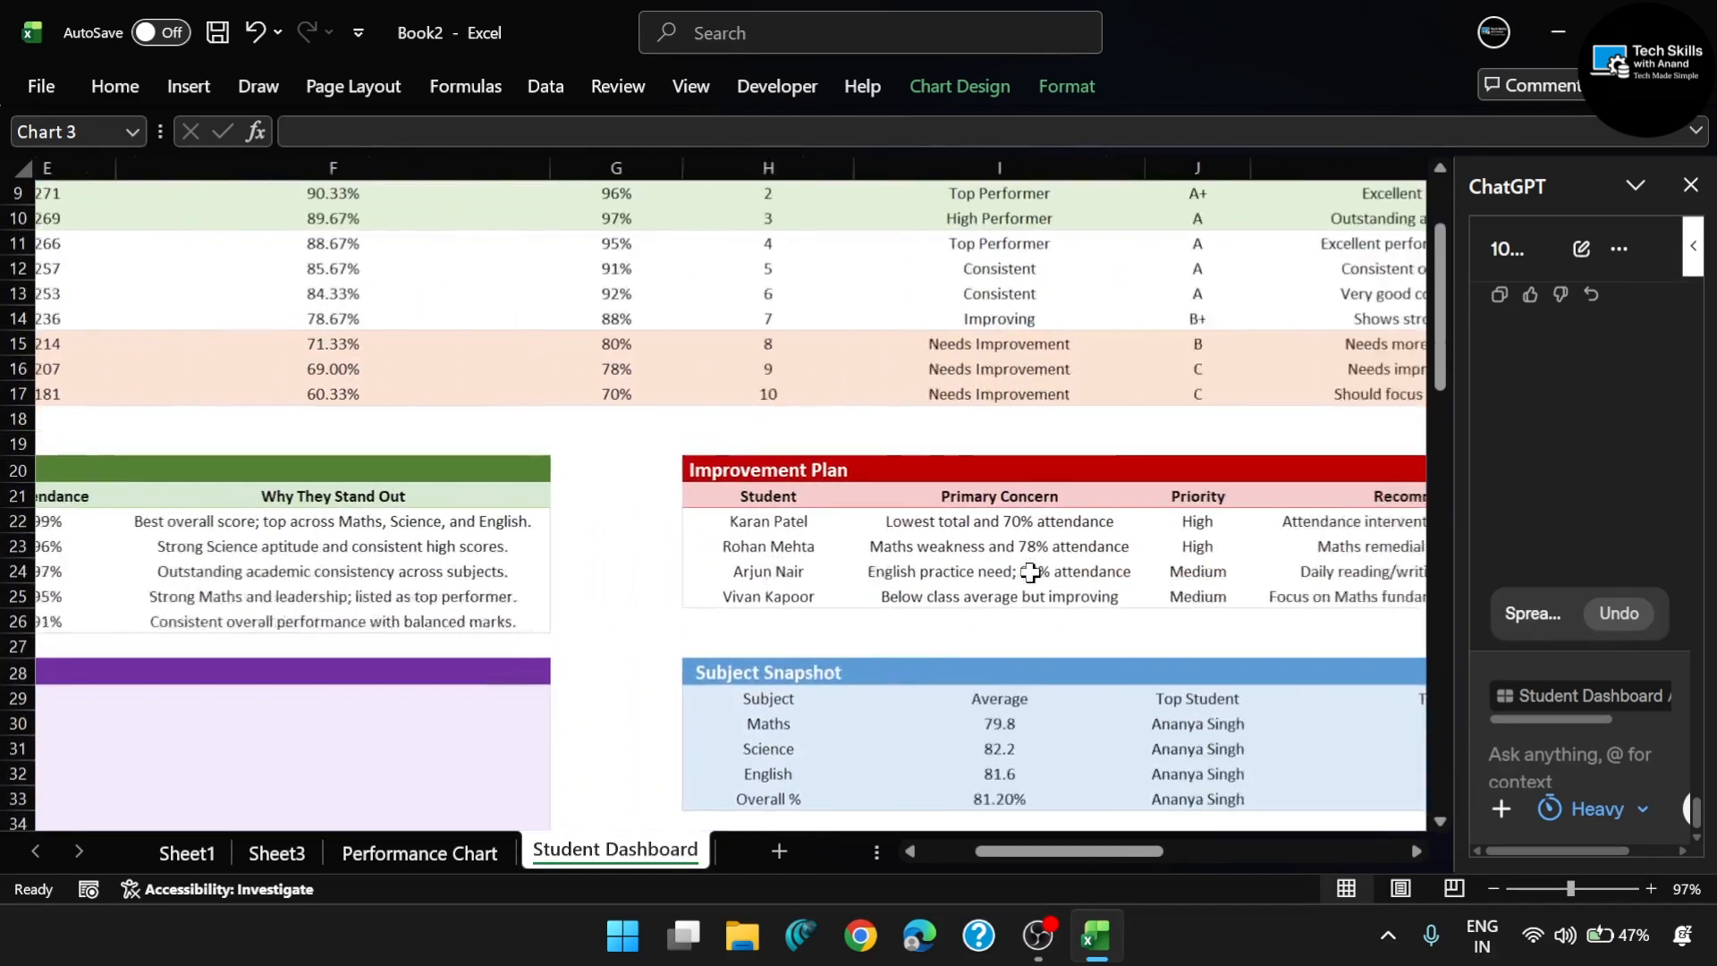
{"action": "scroll", "coordinate": [1030, 572], "scroll_direction": "right", "scroll_amount": 3}
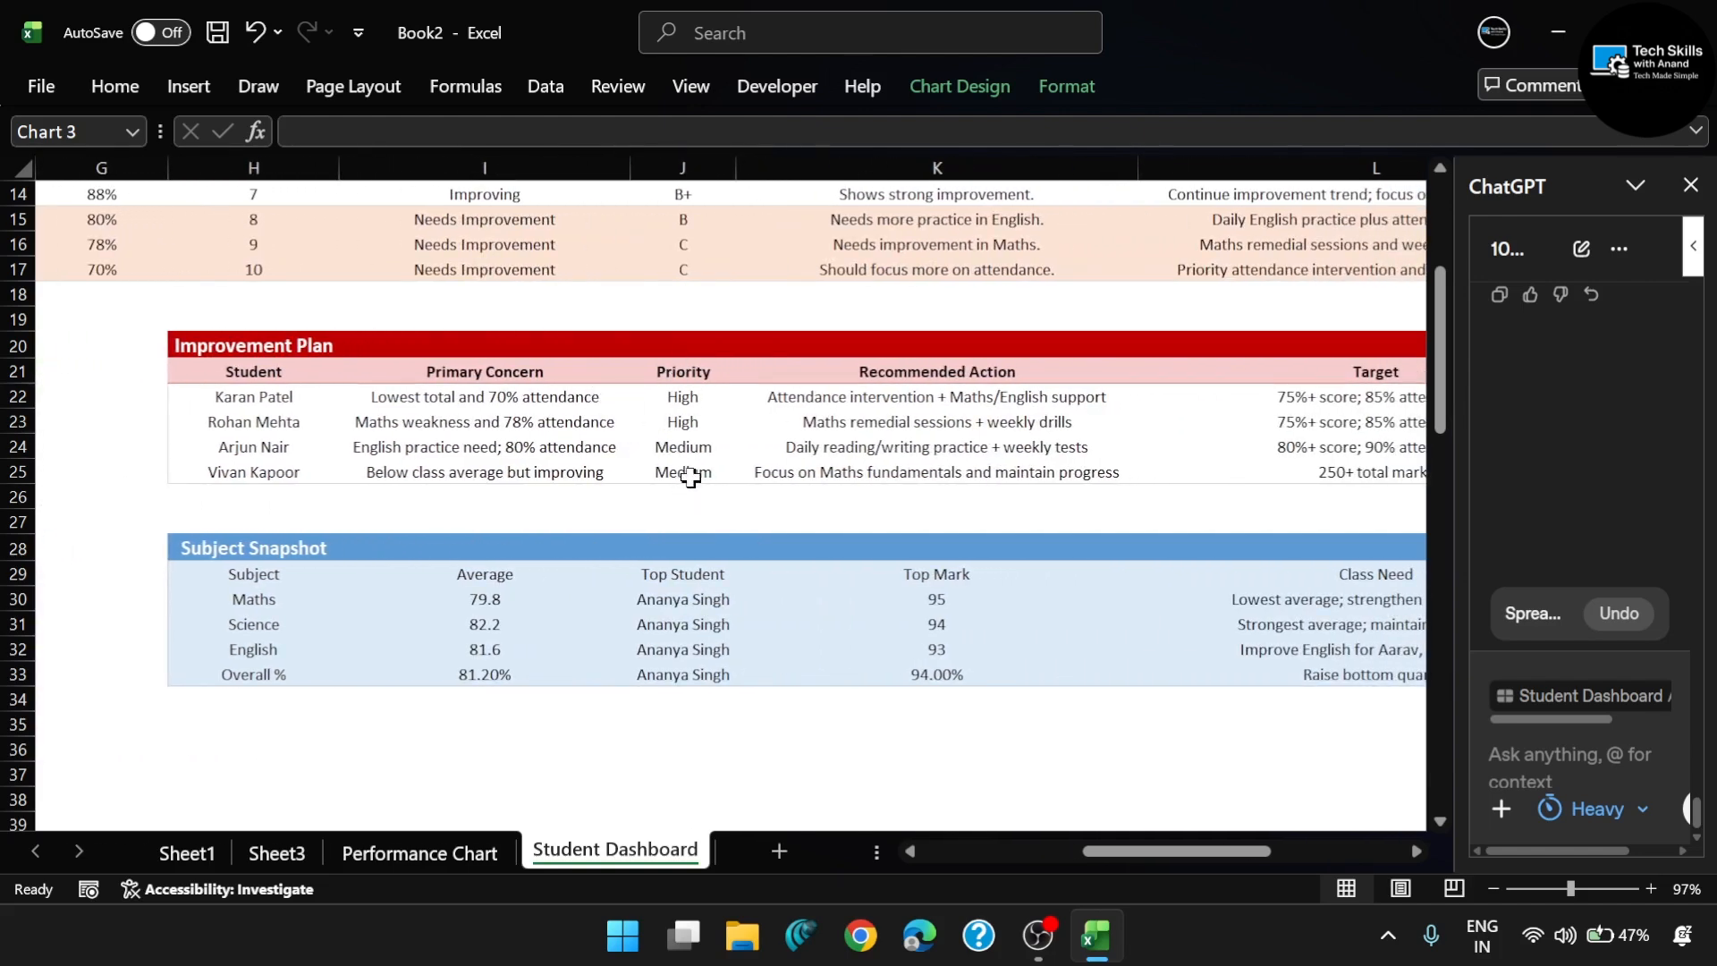
{"action": "scroll", "coordinate": [690, 477], "scroll_direction": "right", "scroll_amount": 2}
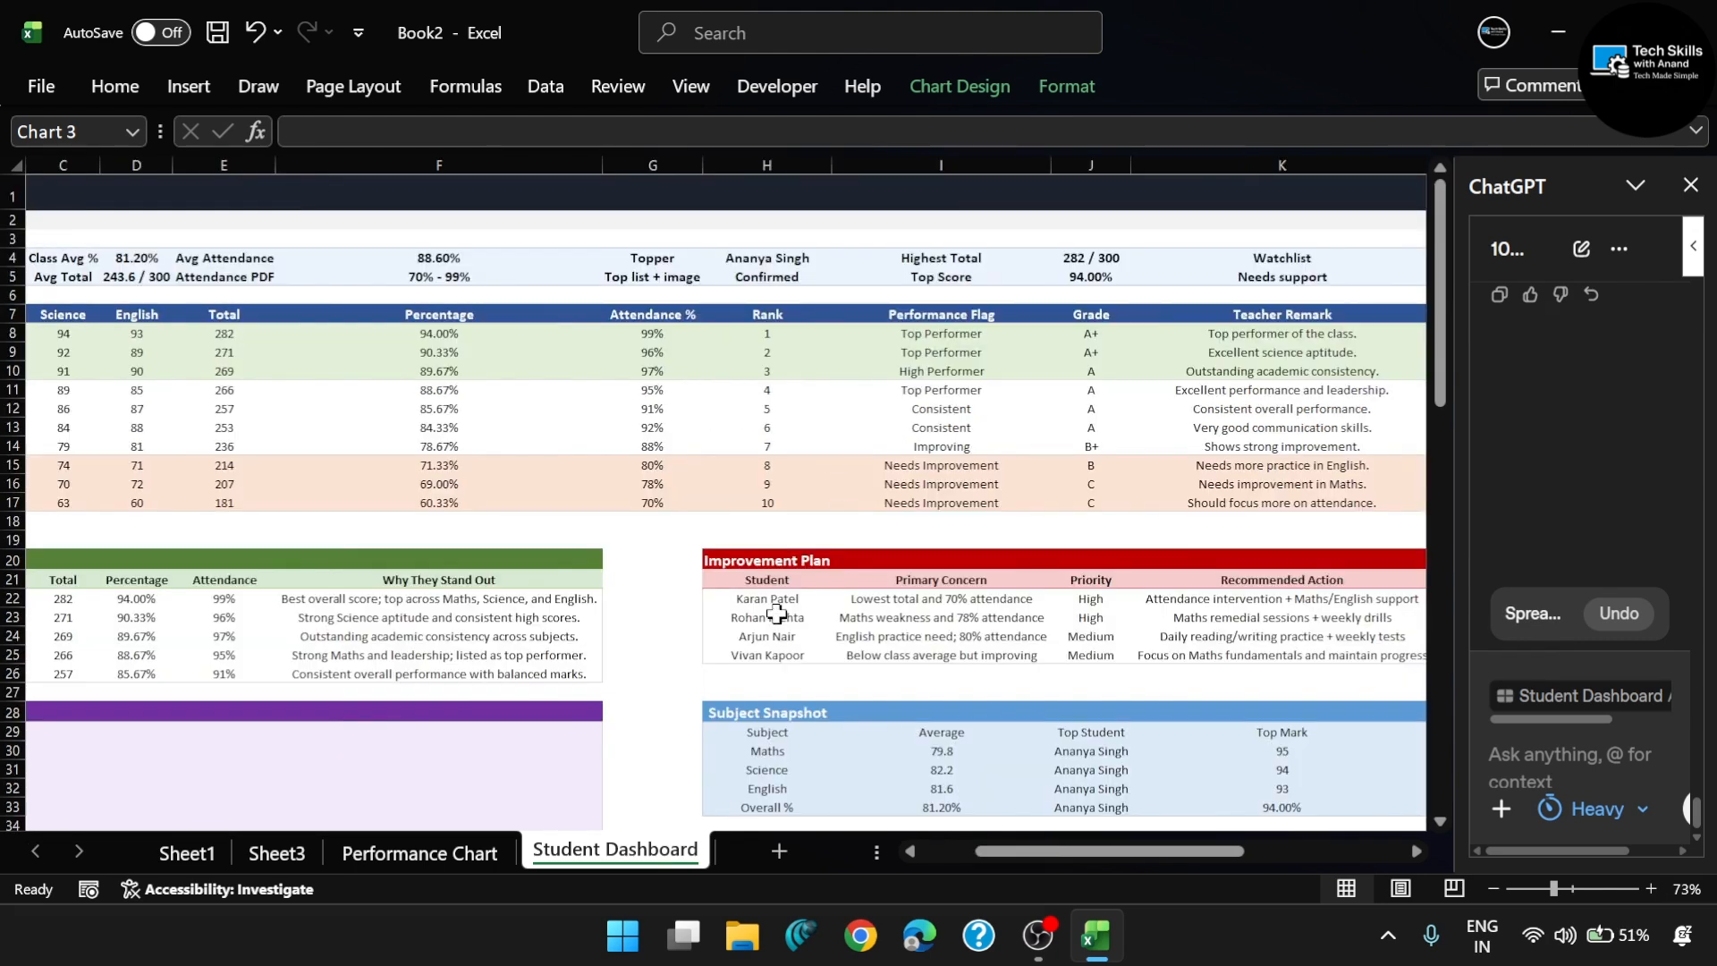
- Review the Key Insights, teacher remarks and improvement suggestions, and the chart data tables in columns N to R
{"action": "scroll", "coordinate": [777, 613], "scroll_direction": "down", "scroll_amount": 5}
{"action": "scroll", "coordinate": [777, 613], "scroll_direction": "left", "scroll_amount": 3}
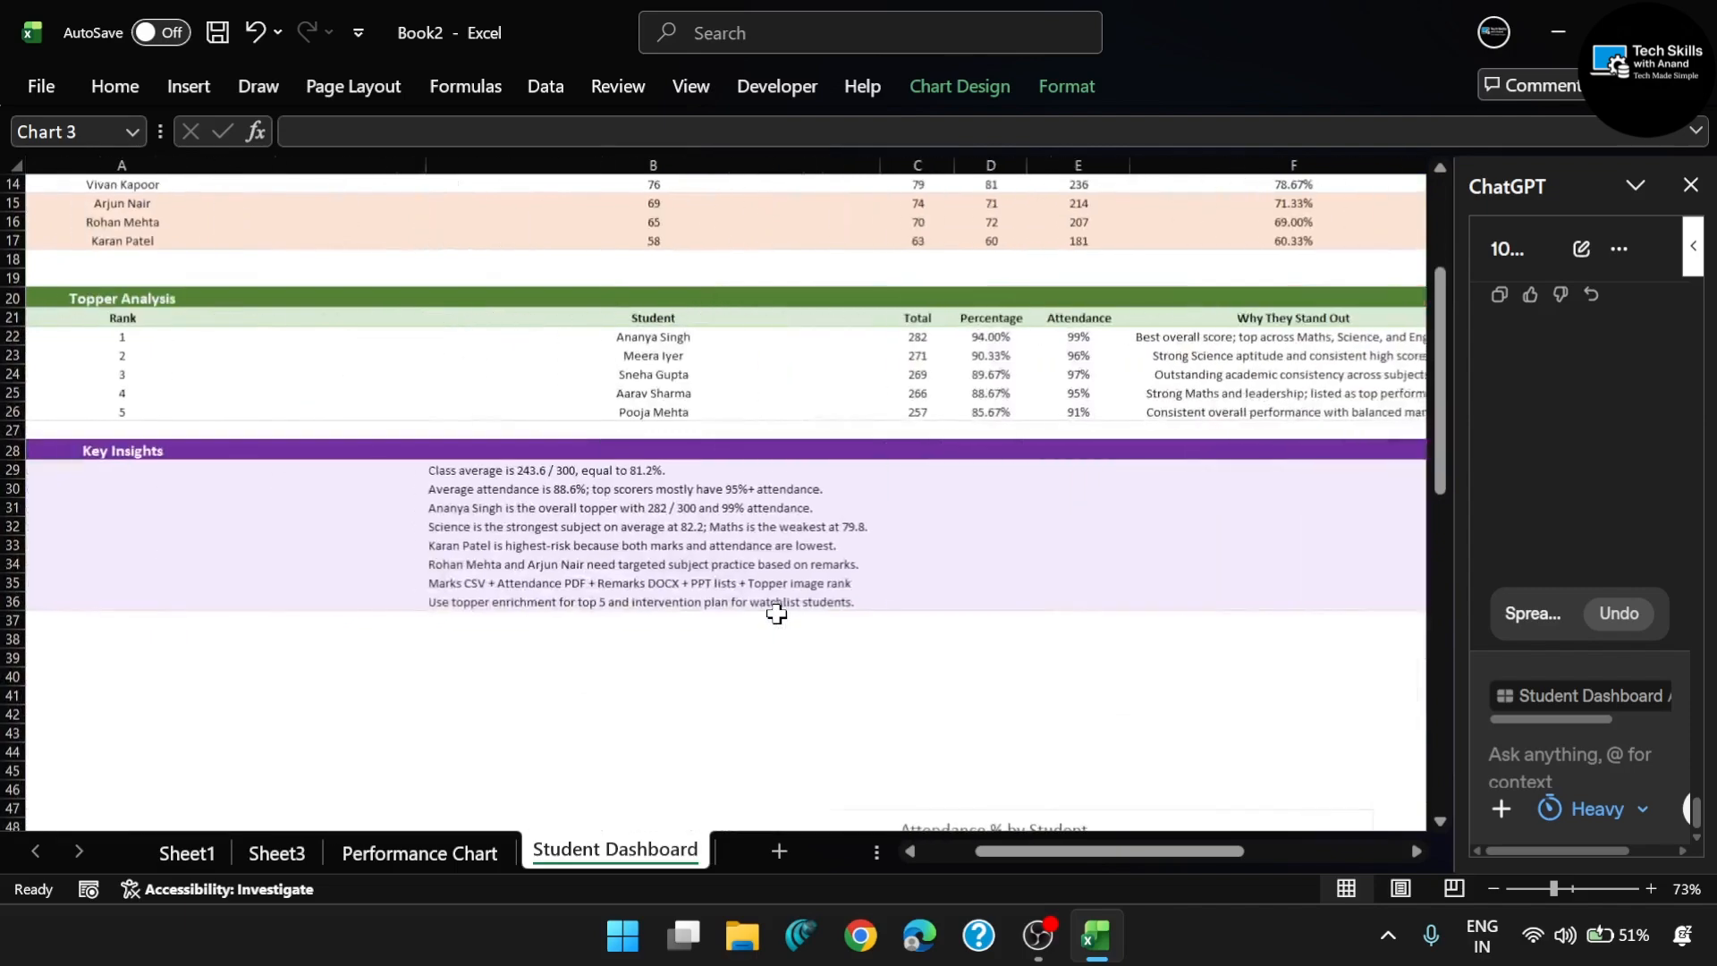
{"action": "scroll", "coordinate": [776, 613], "scroll_direction": "right", "scroll_amount": 4}
{"action": "scroll", "coordinate": [900, 572], "scroll_direction": "up", "scroll_amount": 5}
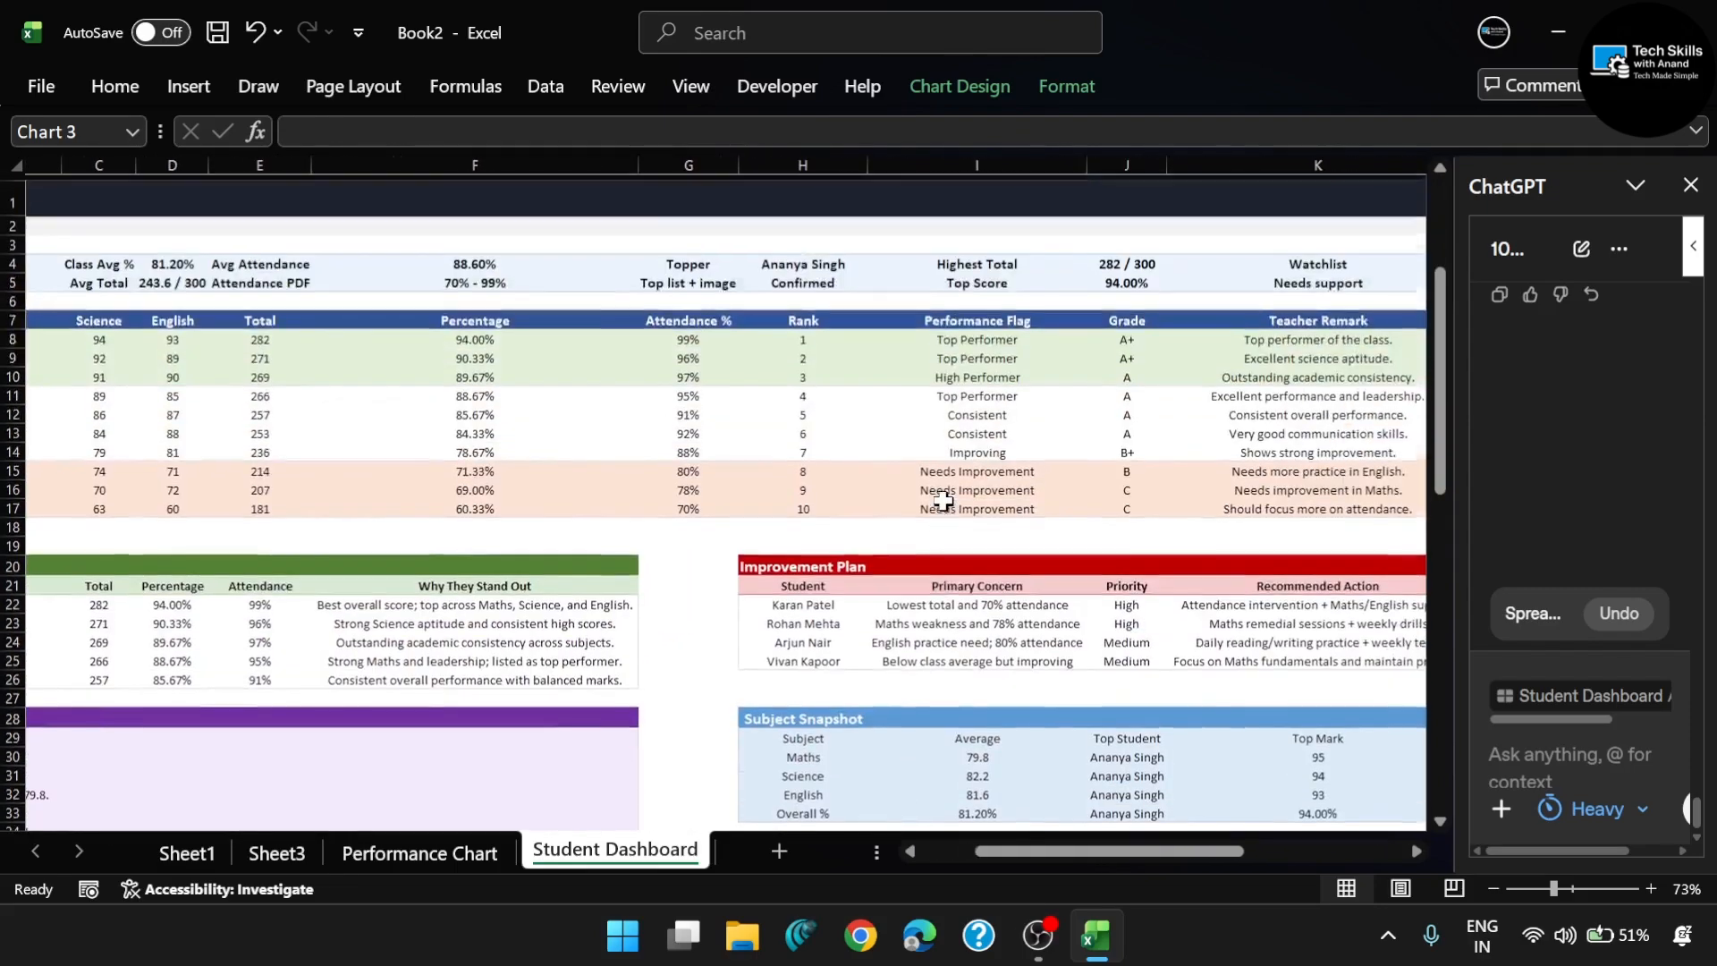
{"action": "scroll", "coordinate": [943, 502], "scroll_direction": "right", "scroll_amount": 5}
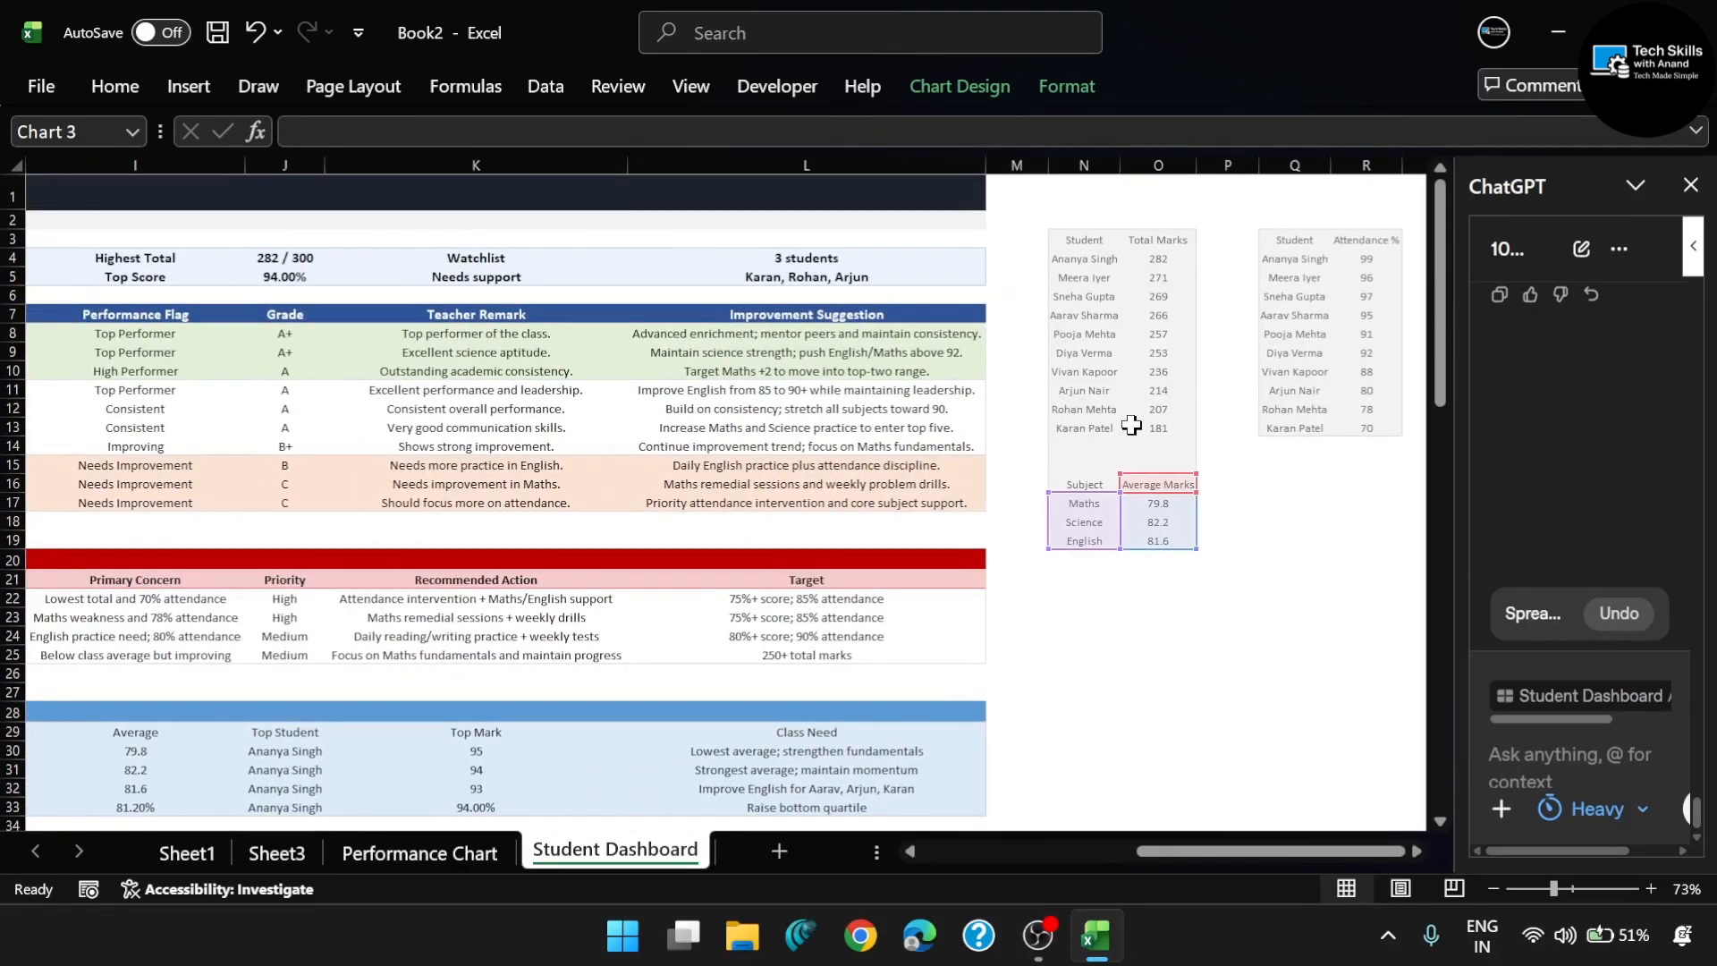
{"action": "scroll", "coordinate": [1131, 424], "scroll_direction": "up", "scroll_amount": 1}
{"action": "scroll", "coordinate": [1131, 424], "scroll_direction": "up", "scroll_amount": 1}
{"action": "scroll", "coordinate": [1132, 427], "scroll_direction": "right", "scroll_amount": 4}
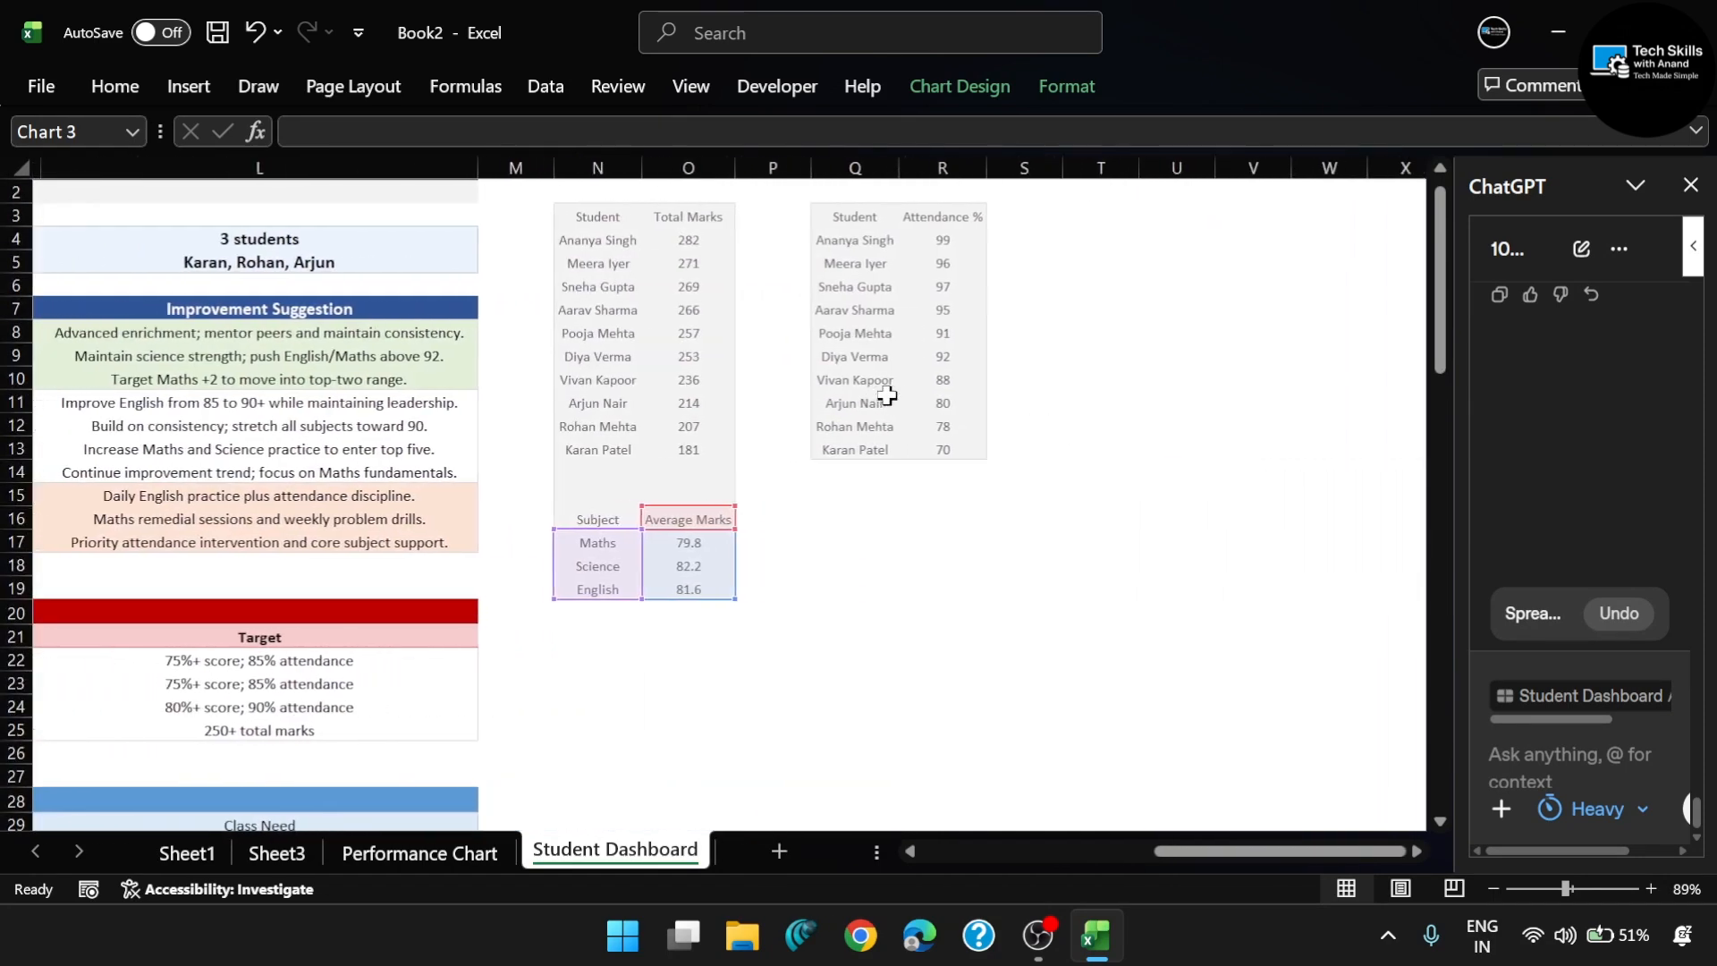
{"action": "scroll", "coordinate": [780, 299], "scroll_direction": "up", "scroll_amount": 1}
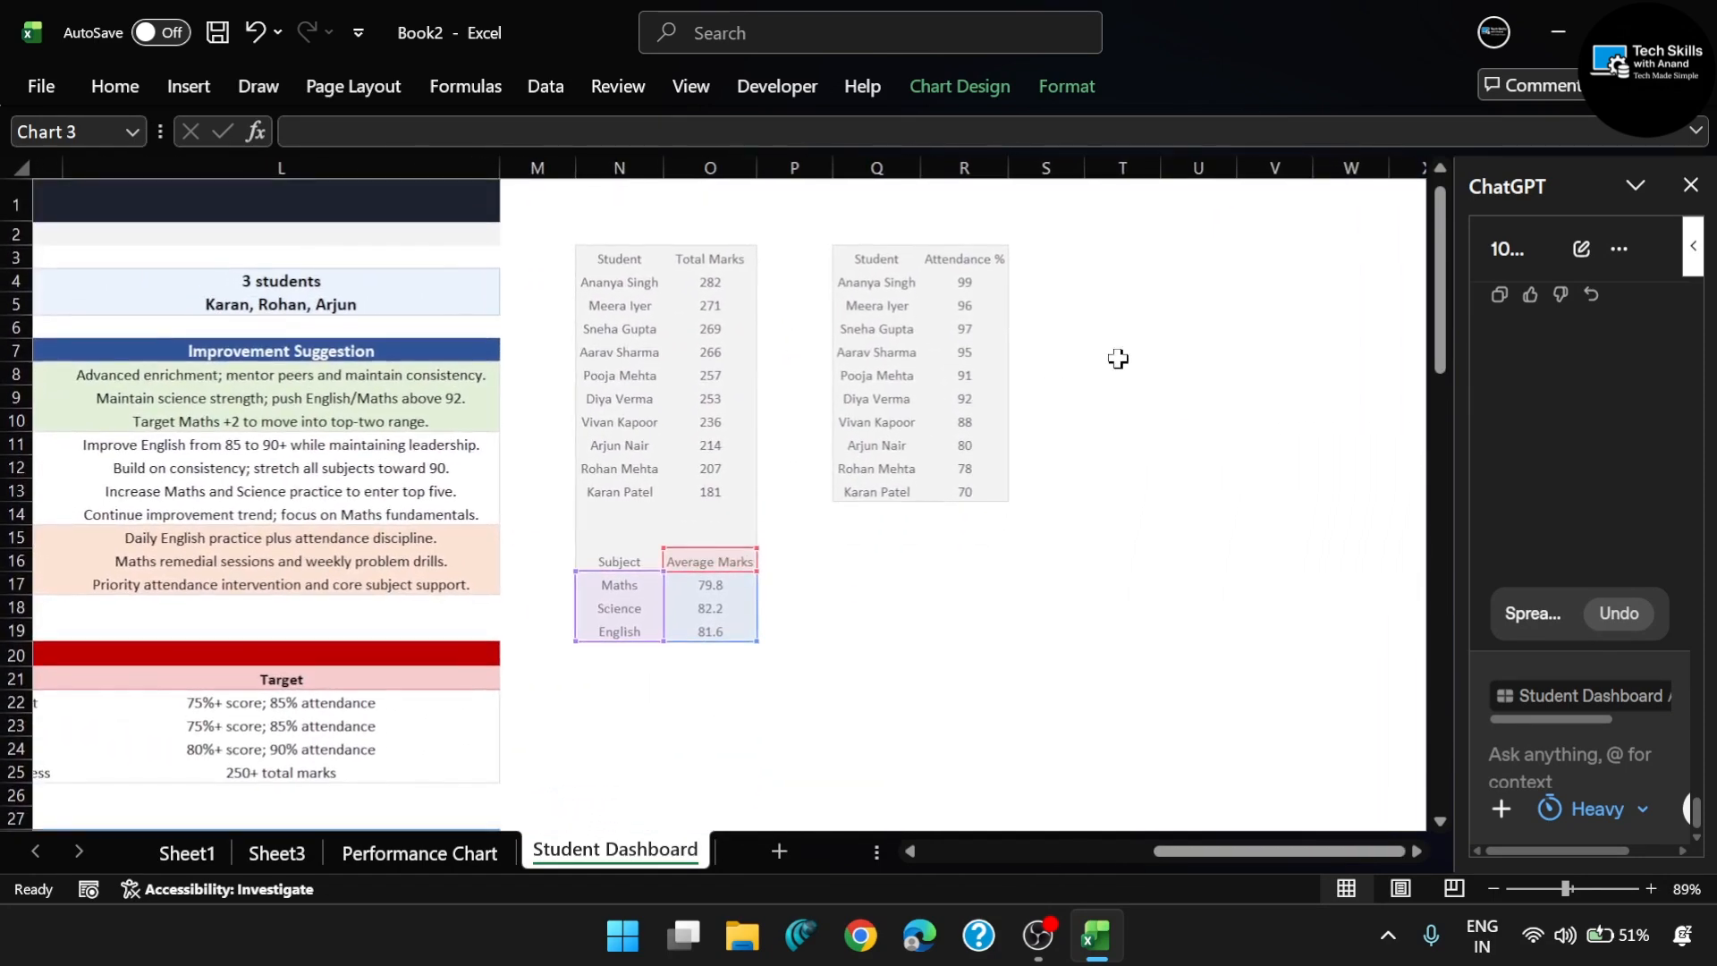
- Widen the ChatGPT pane and return to the dashboard's first columns
{"action": "left_click_drag", "start_coordinate": [1462, 406], "coordinate": [1179, 398]}
{"action": "scroll", "coordinate": [521, 318], "scroll_direction": "left", "scroll_amount": 5}
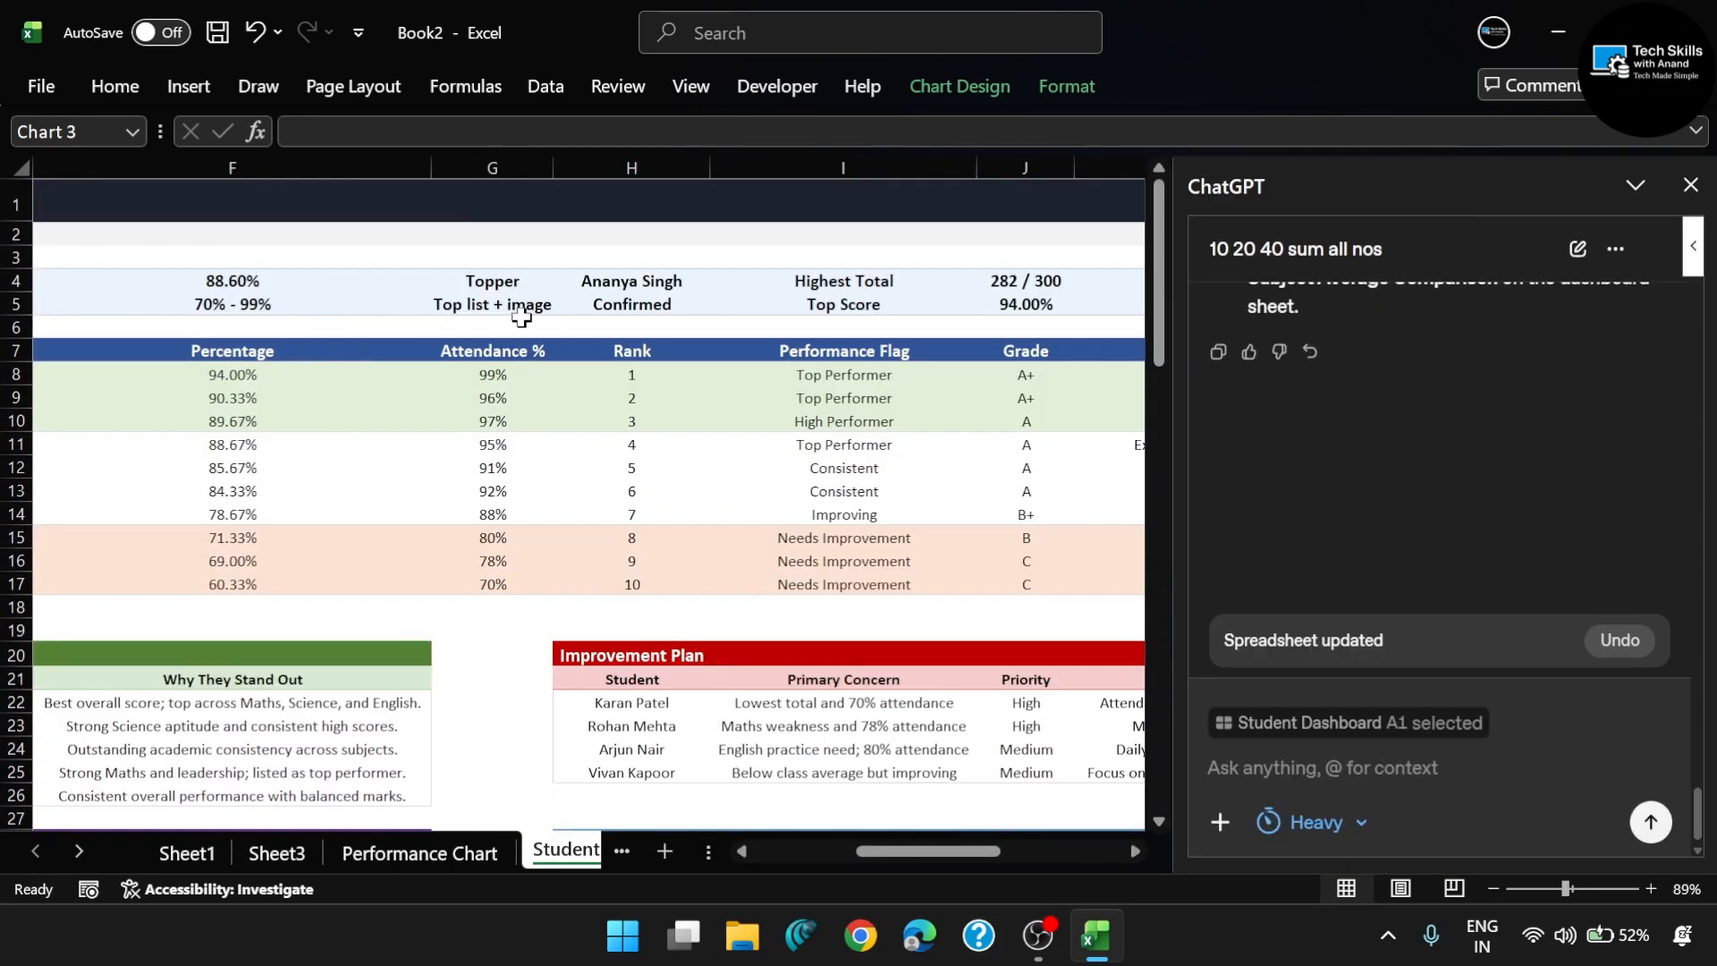
{"action": "scroll", "coordinate": [533, 588], "scroll_direction": "down", "scroll_amount": 1}
{"action": "scroll", "coordinate": [533, 589], "scroll_direction": "left", "scroll_amount": 5}
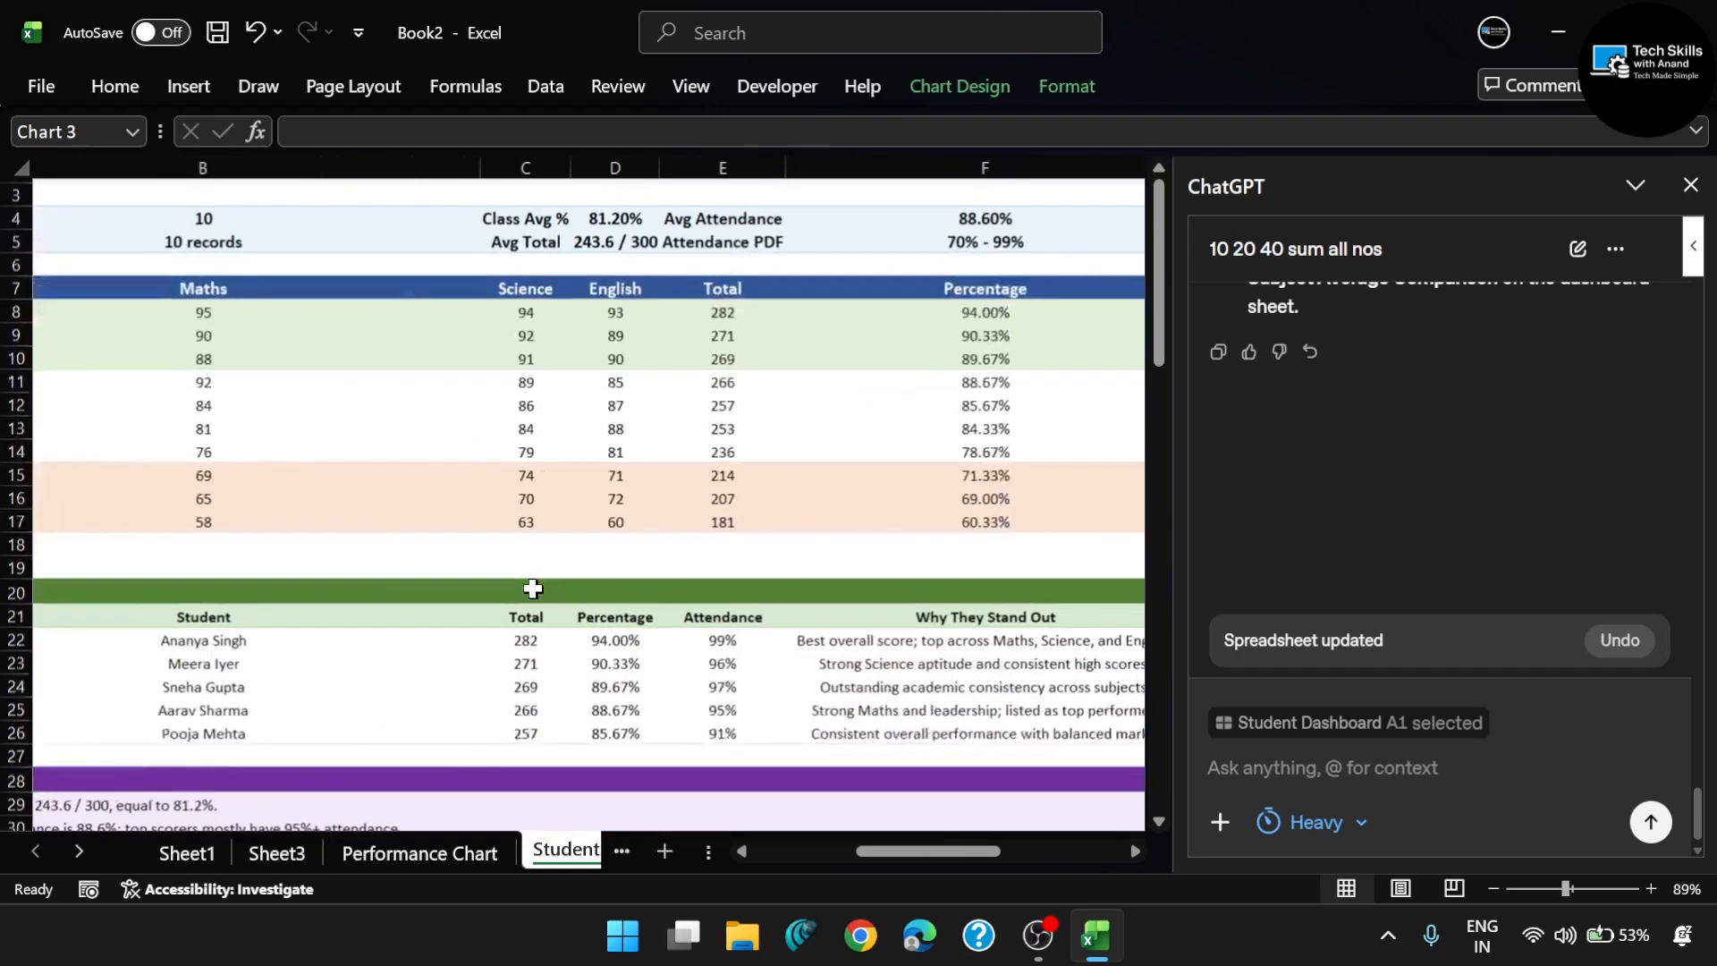
{"action": "scroll", "coordinate": [533, 588], "scroll_direction": "left", "scroll_amount": 2}
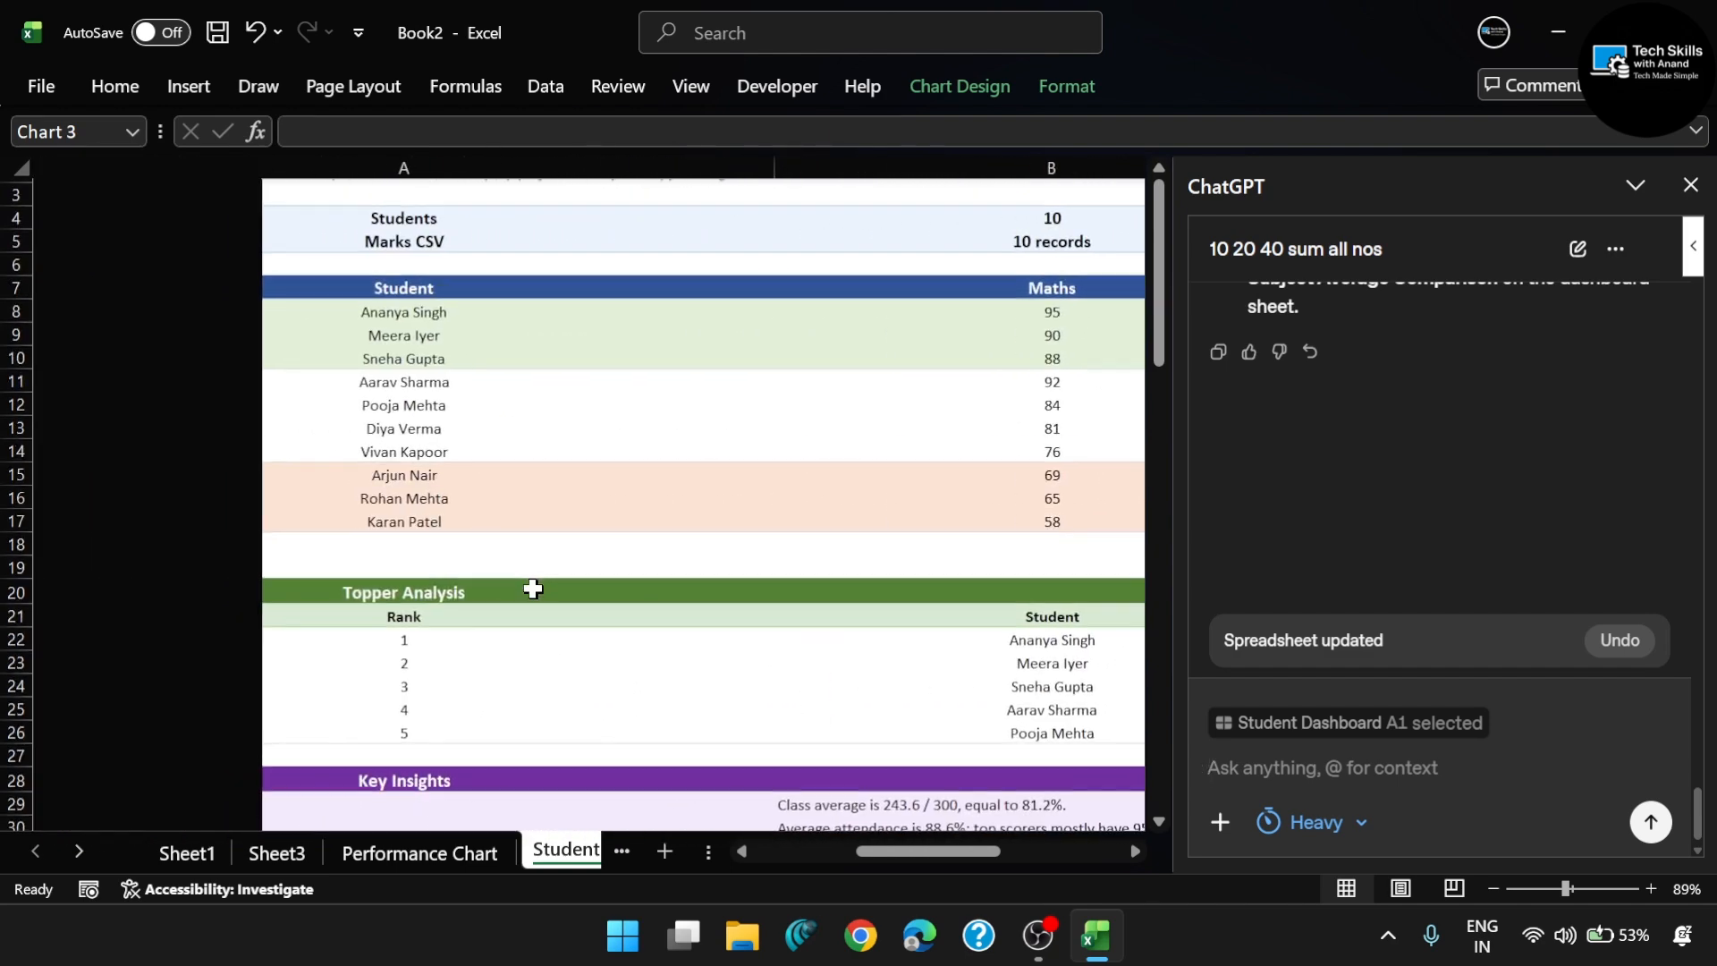
- Read ChatGPT's summary of the consolidated data and compare it with the student table starting at cell A7
{"action": "scroll", "coordinate": [533, 588], "scroll_direction": "up", "scroll_amount": 1}
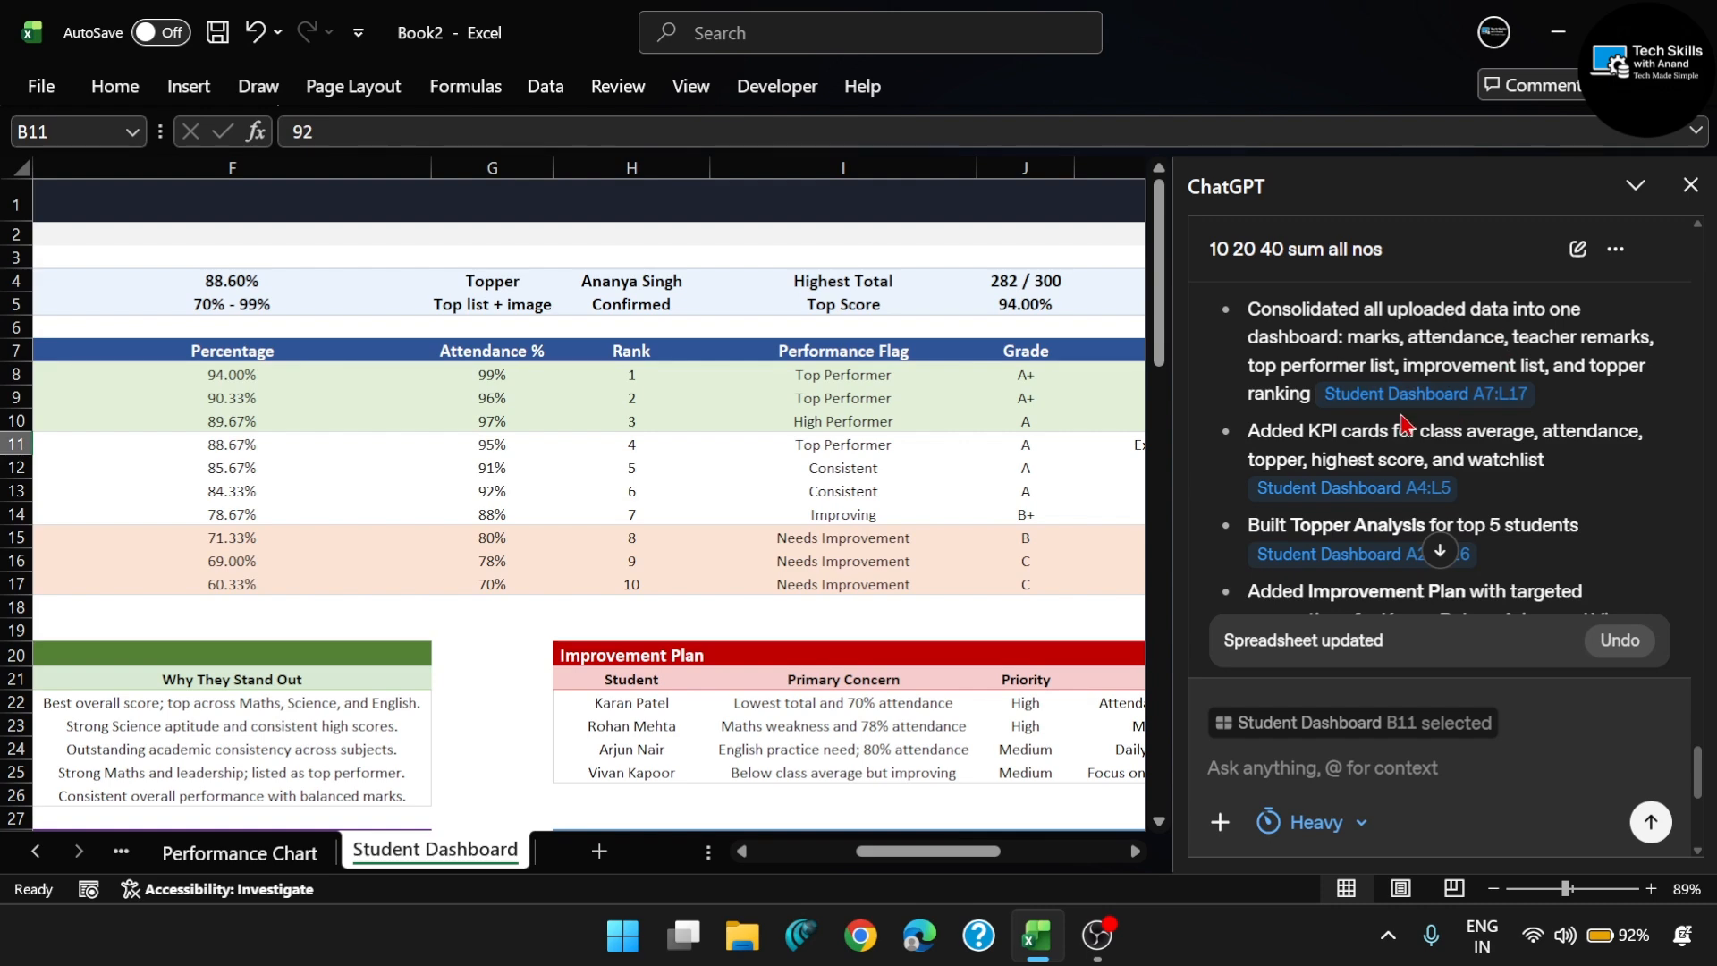
{"action": "left_click_drag", "start_coordinate": [1480, 408], "coordinate": [1481, 372]}
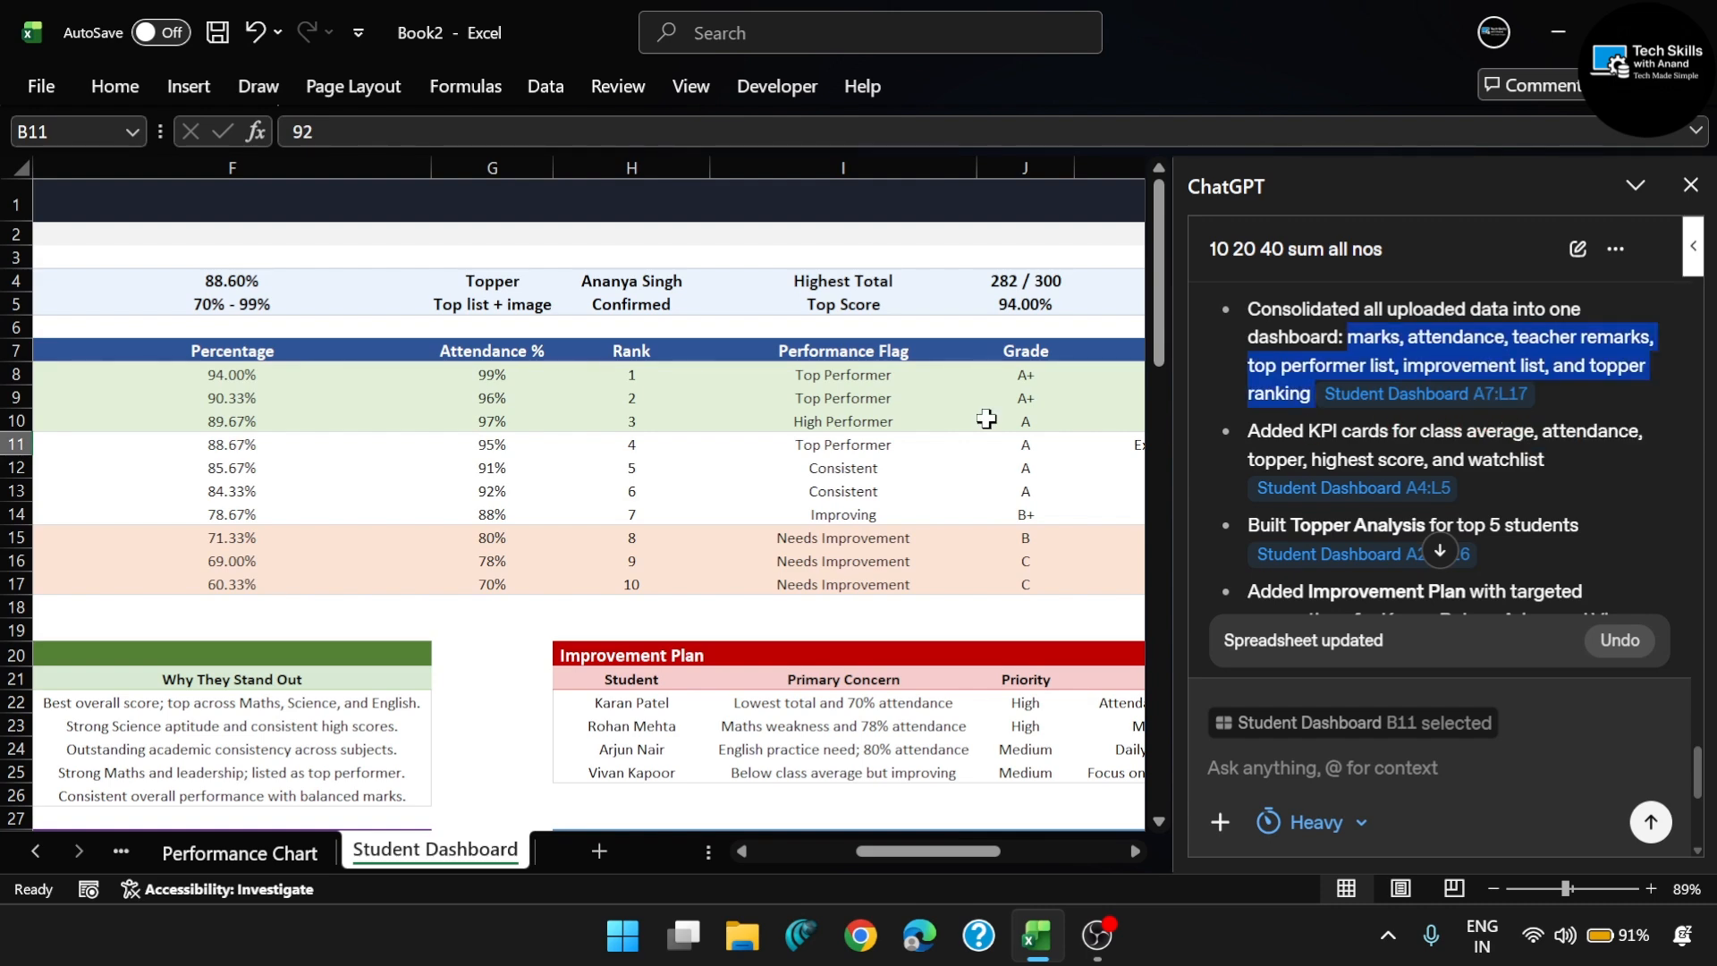
{"action": "scroll", "coordinate": [318, 402], "scroll_direction": "left", "scroll_amount": 10}
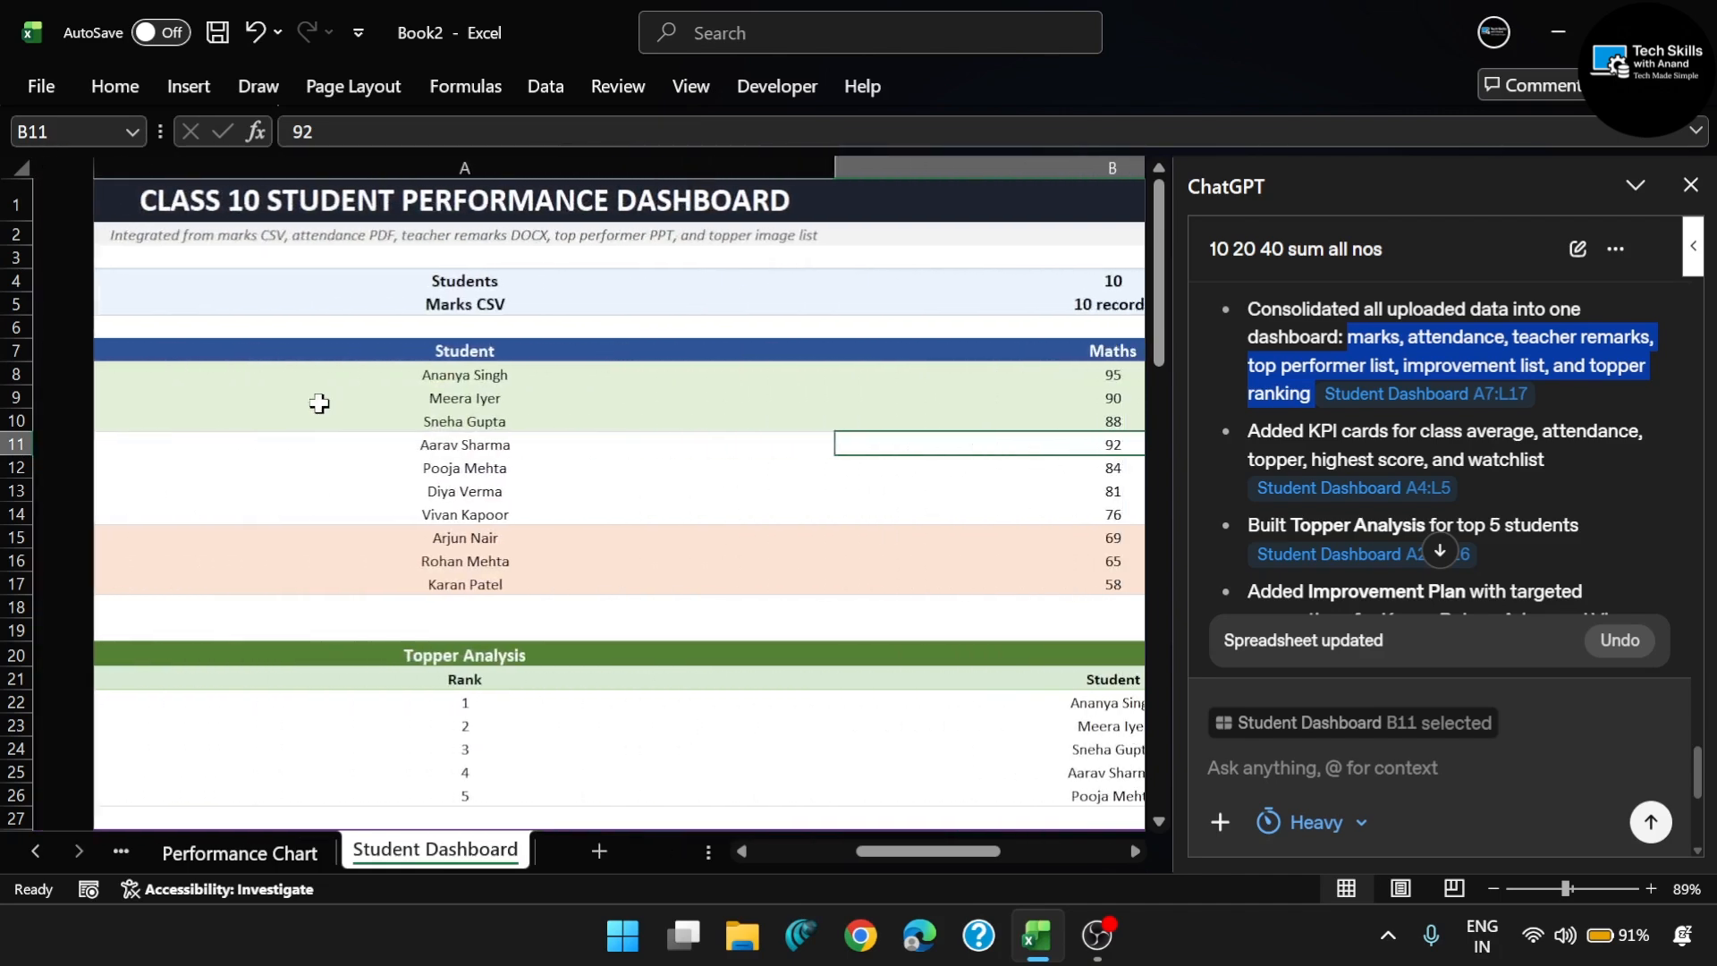
{"action": "left_click", "coordinate": [327, 351]}
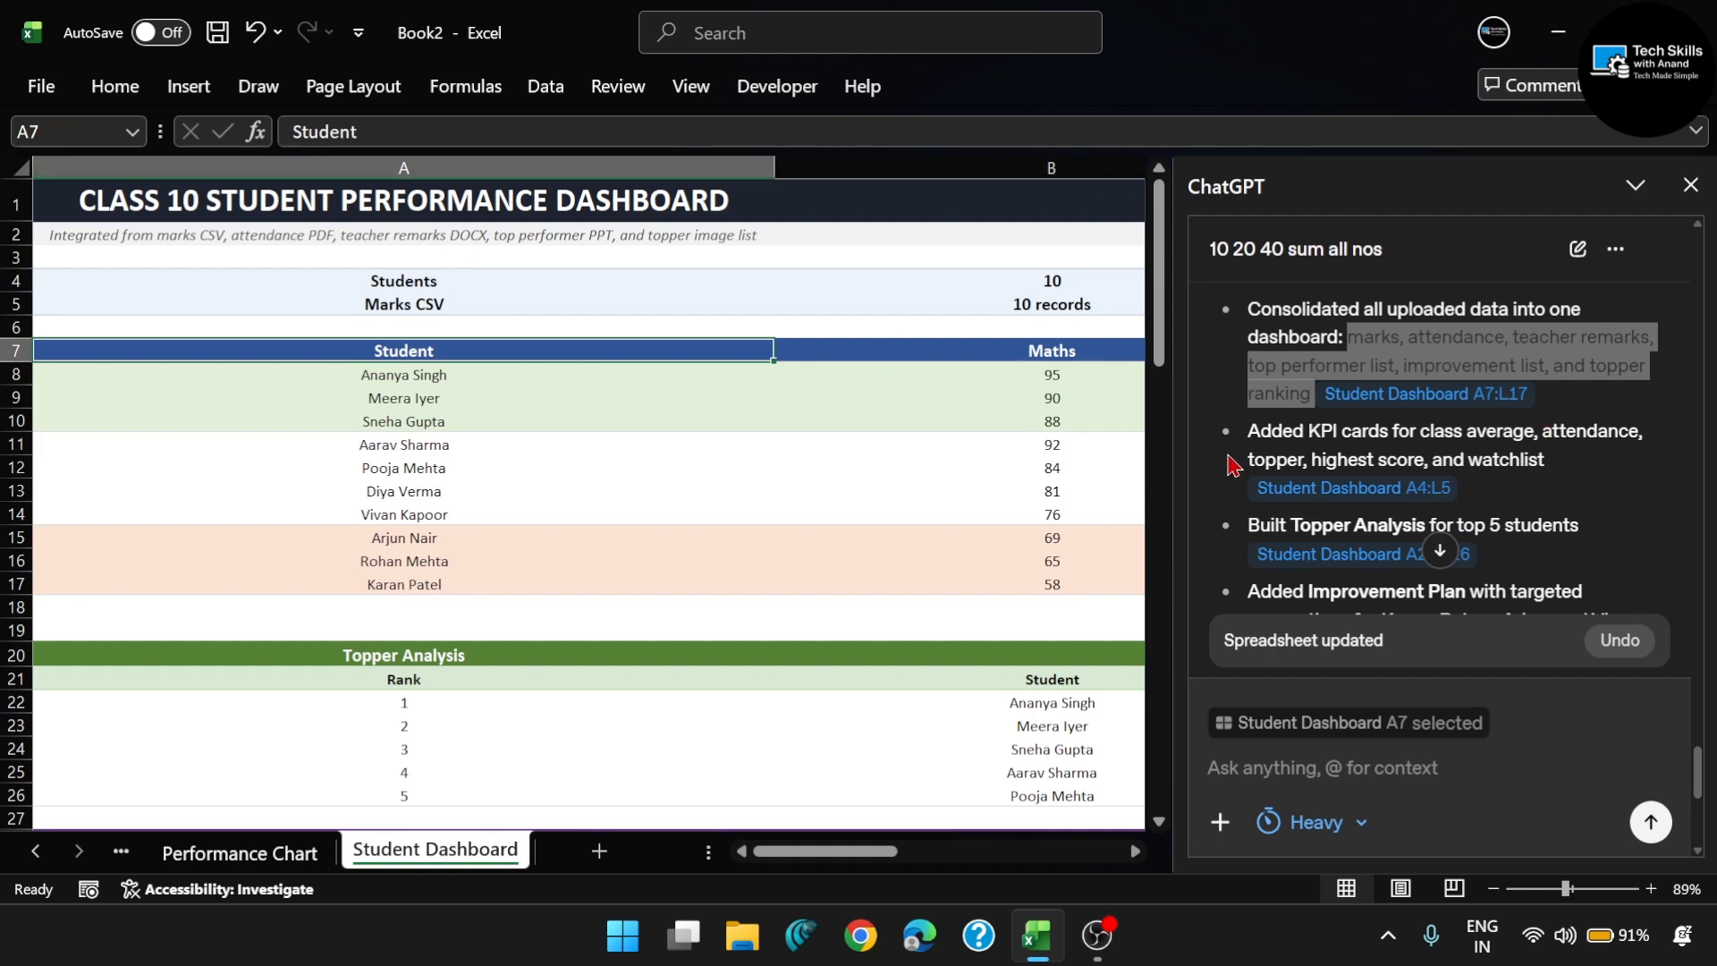
- Examine the Improvement Plan and Subject Snapshot, and the grades and improvement suggestions in the student table down to row 17
{"action": "scroll", "coordinate": [878, 472], "scroll_direction": "down", "scroll_amount": 4}
{"action": "scroll", "coordinate": [878, 471], "scroll_direction": "right", "scroll_amount": 5}
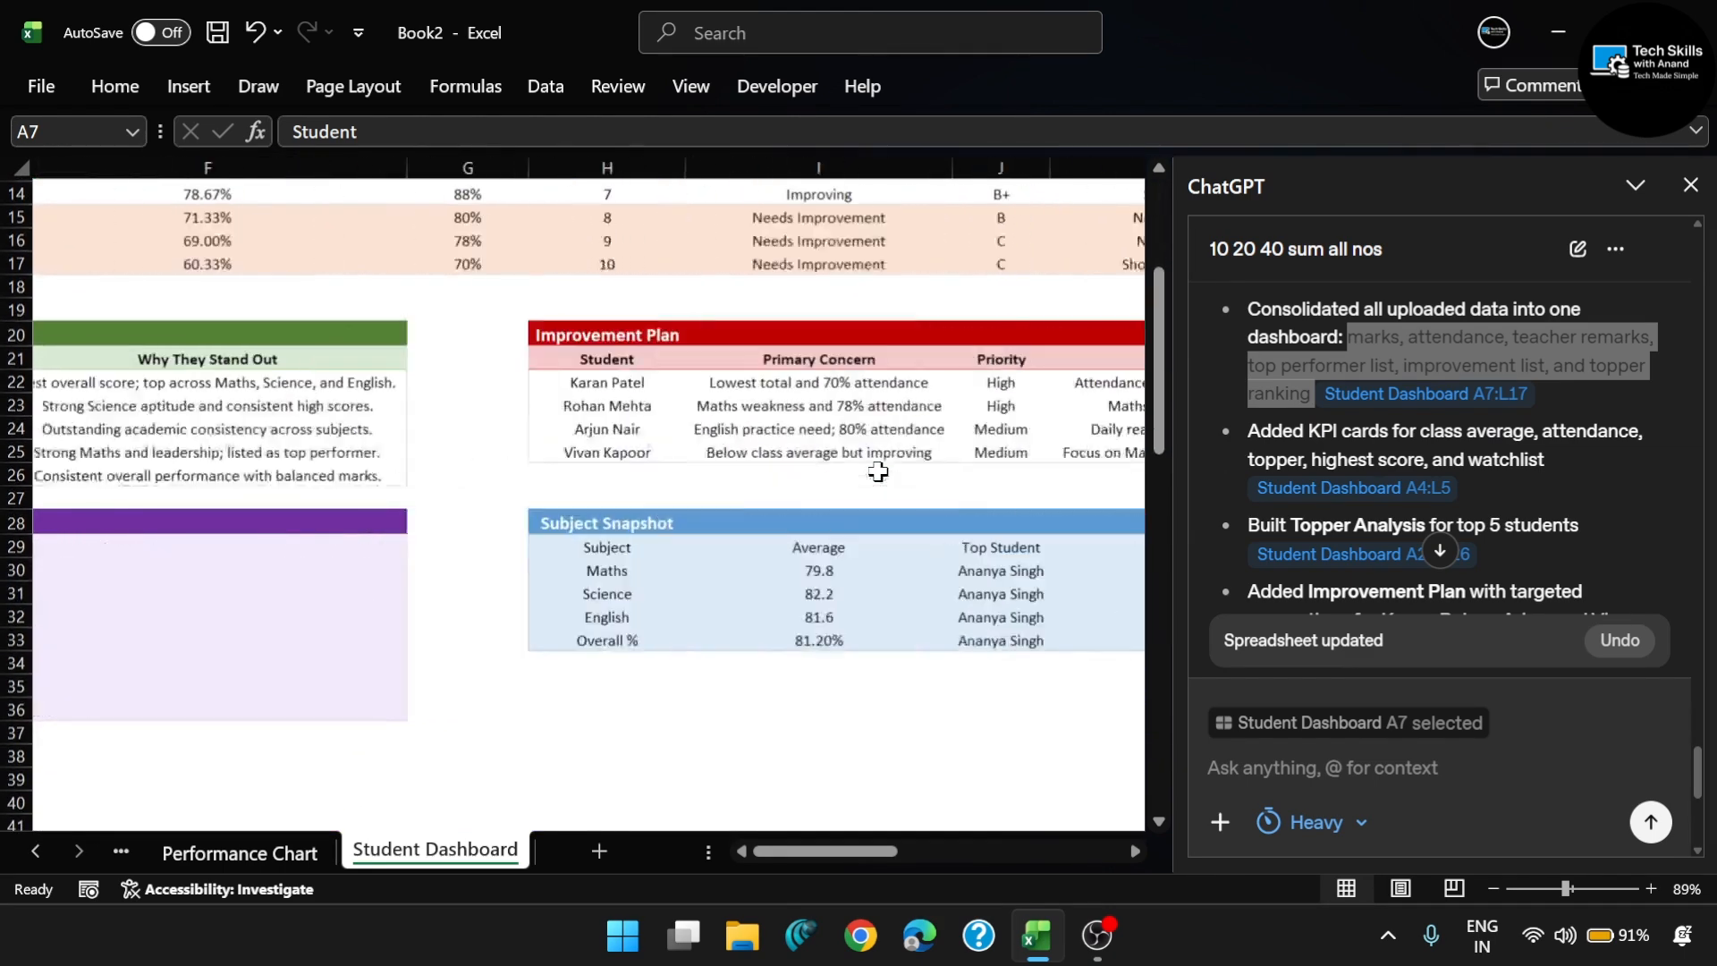
{"action": "scroll", "coordinate": [878, 471], "scroll_direction": "right", "scroll_amount": 2}
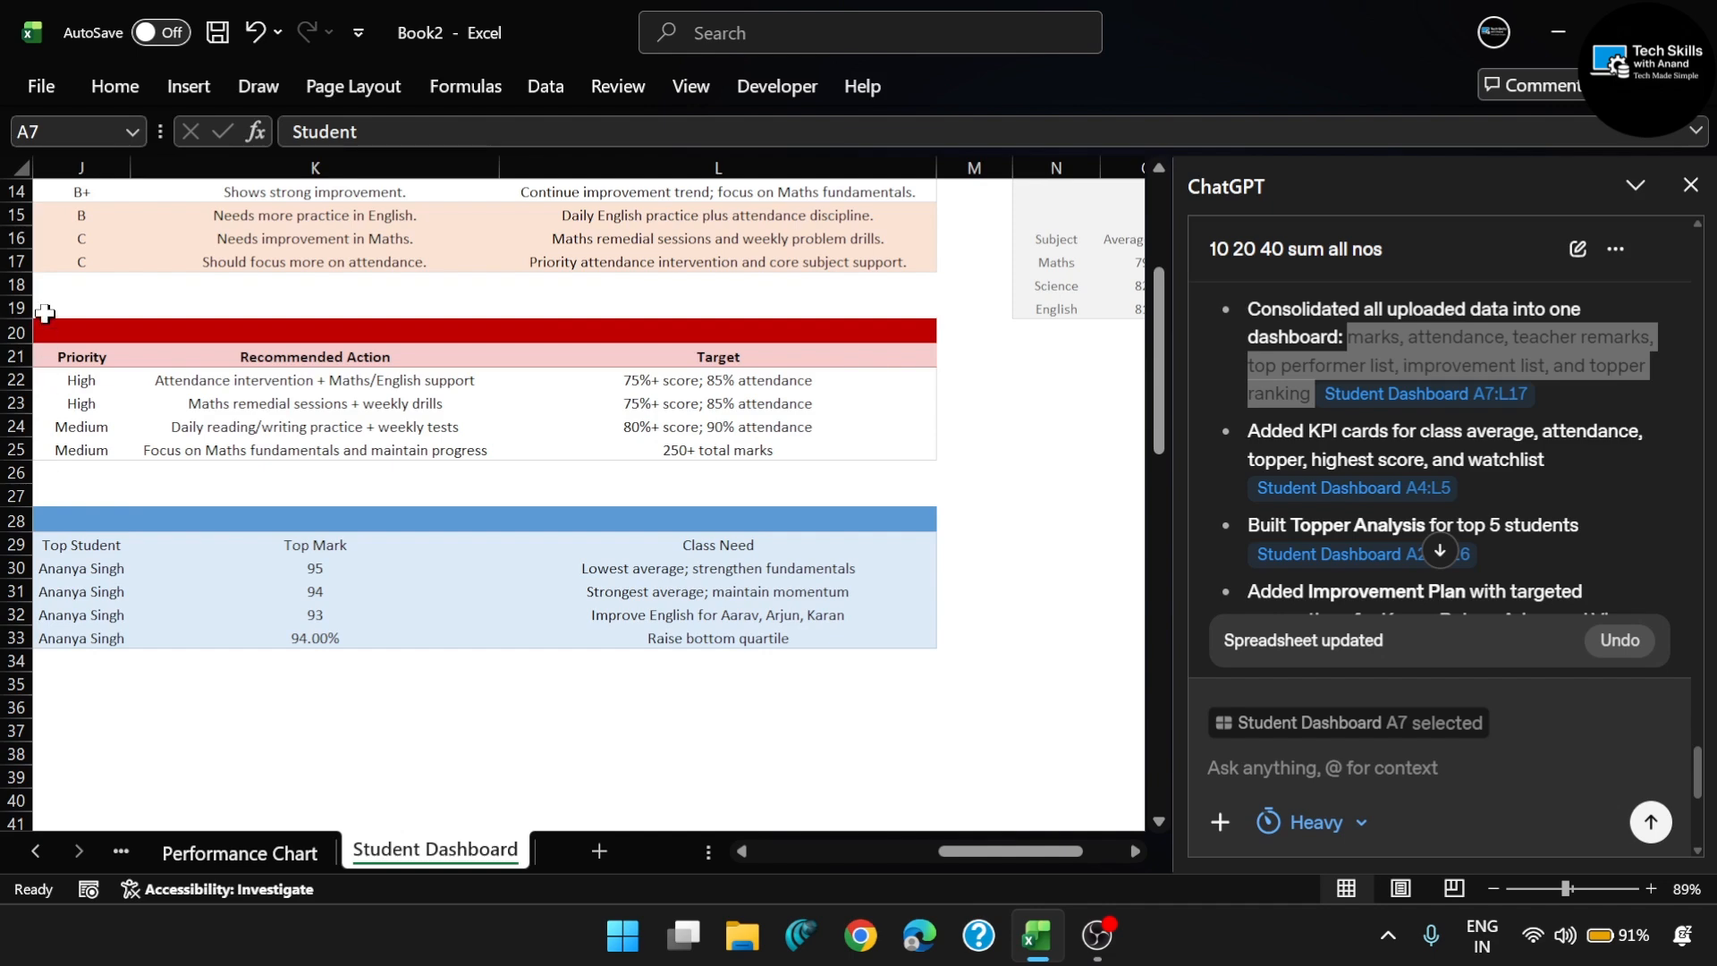
{"action": "left_click", "coordinate": [37, 271]}
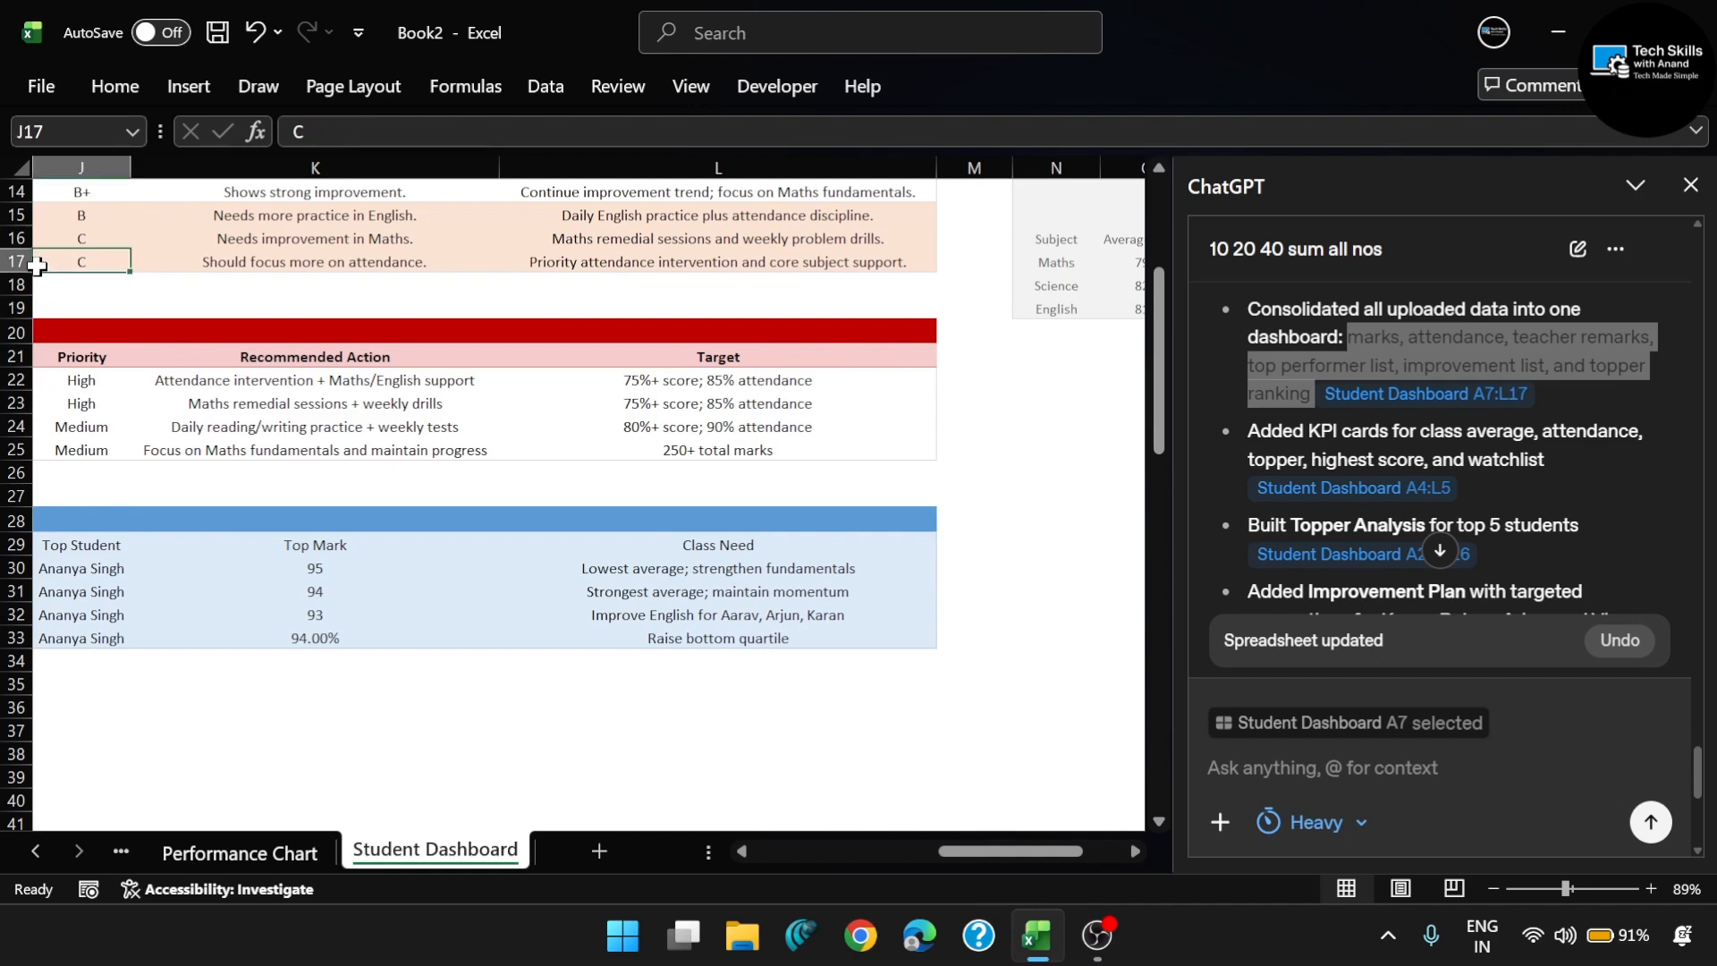
{"action": "left_click", "coordinate": [831, 259]}
{"action": "scroll", "coordinate": [594, 338], "scroll_direction": "down", "scroll_amount": 3, "text": "ctrl"}
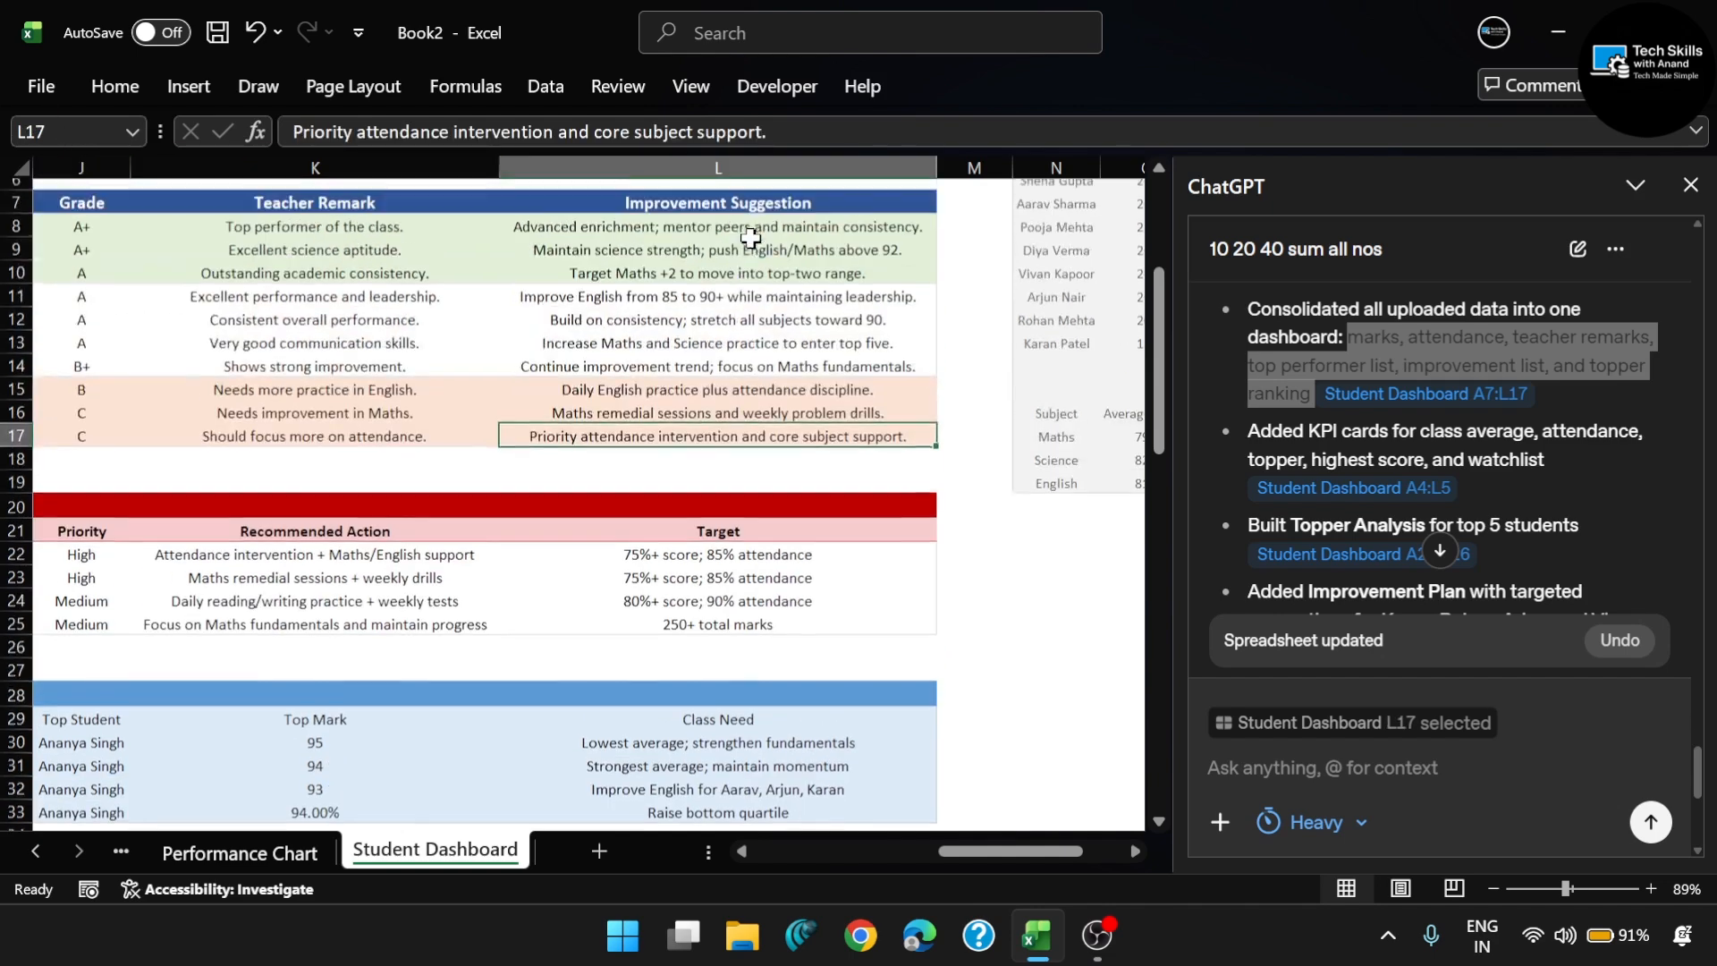
- Look over the whole dashboard at a smaller zoom, from the attendance and rank columns to the chart data tables
{"action": "scroll", "coordinate": [594, 338], "scroll_direction": "left", "scroll_amount": 5}
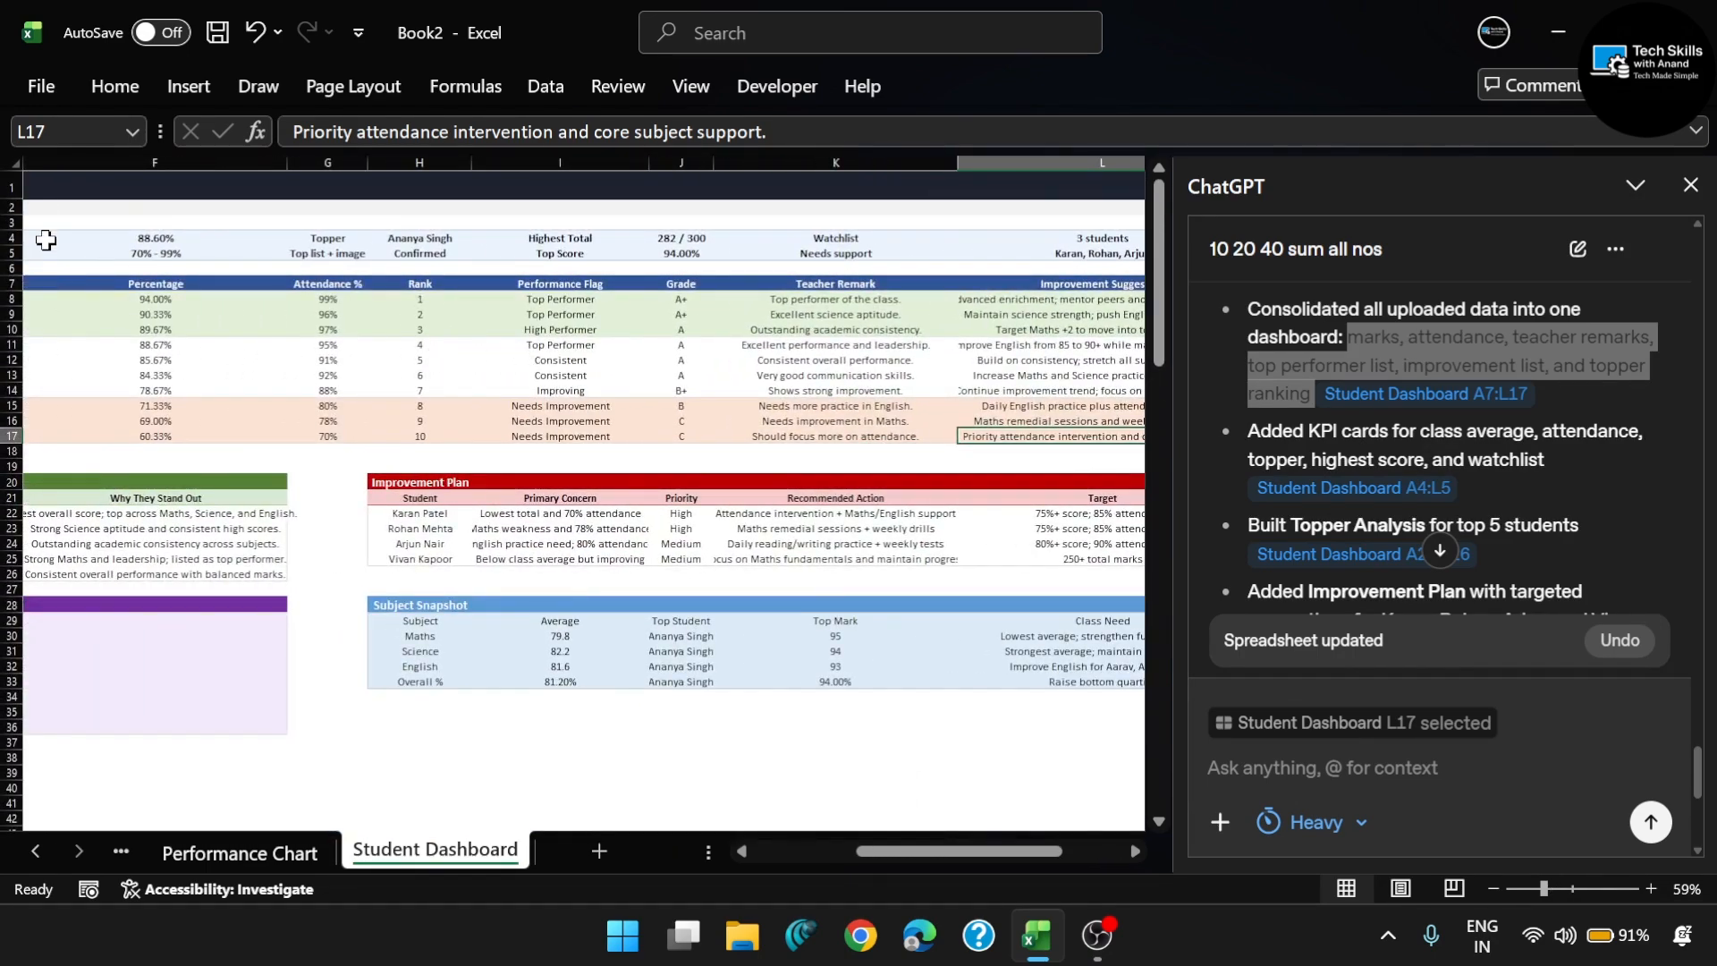
{"action": "scroll", "coordinate": [485, 353], "scroll_direction": "right", "scroll_amount": 5}
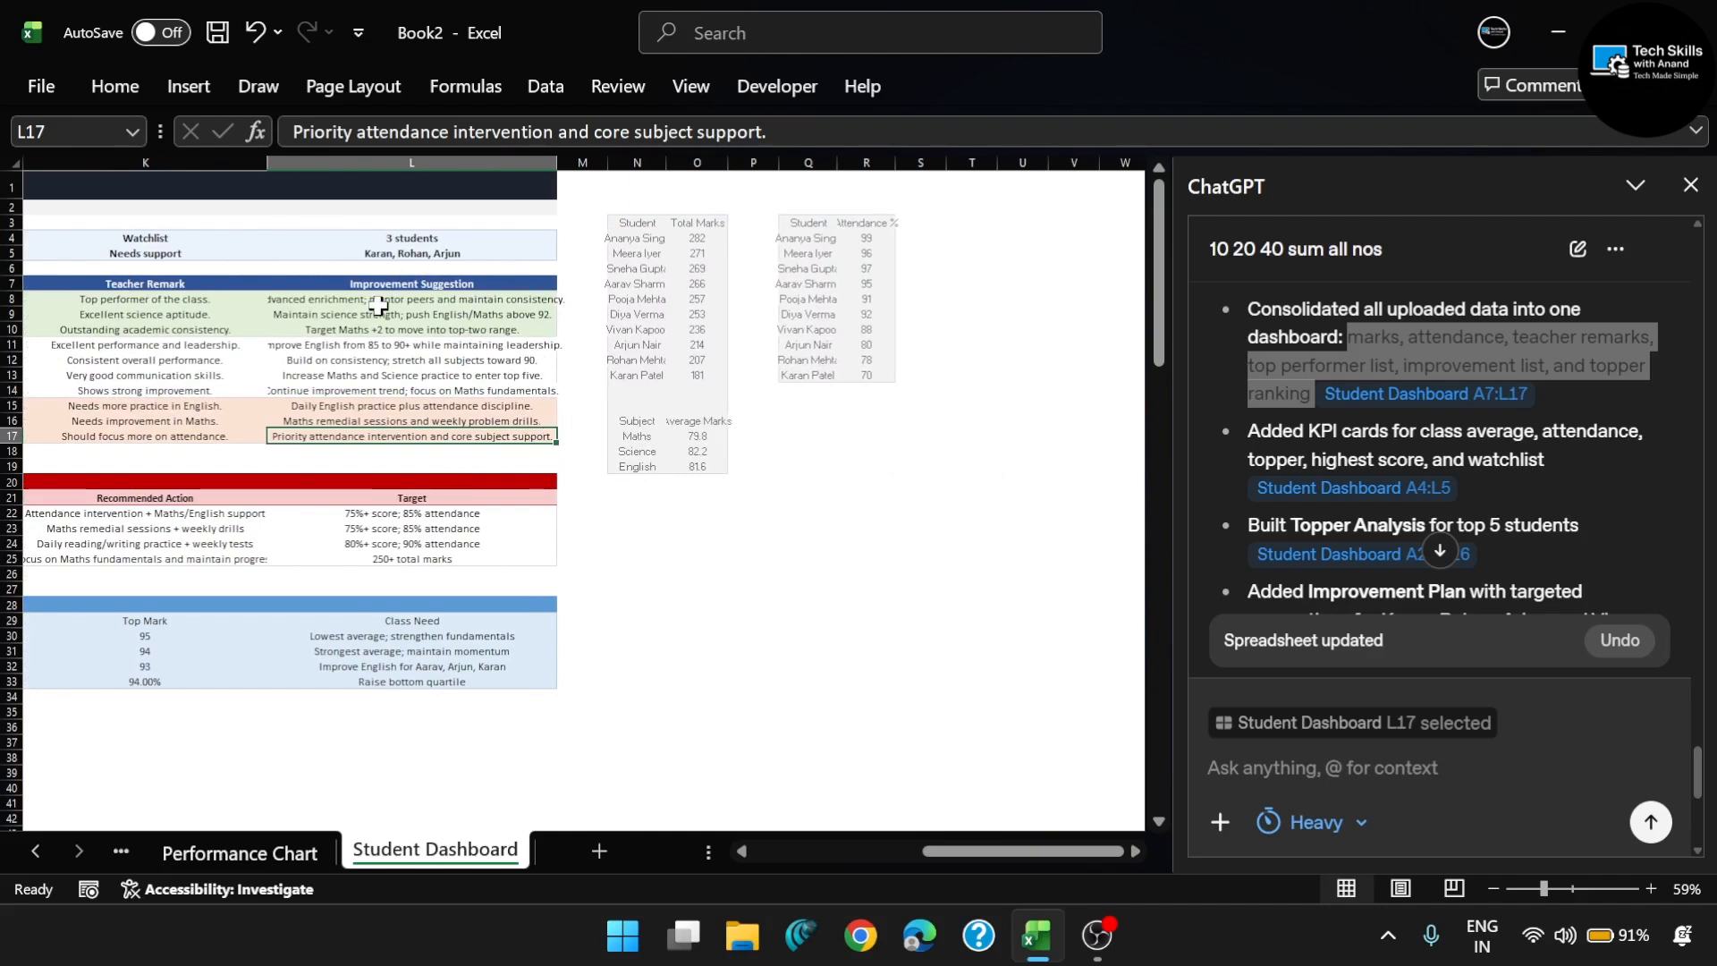
{"action": "scroll", "coordinate": [701, 394], "scroll_direction": "left", "scroll_amount": 10}
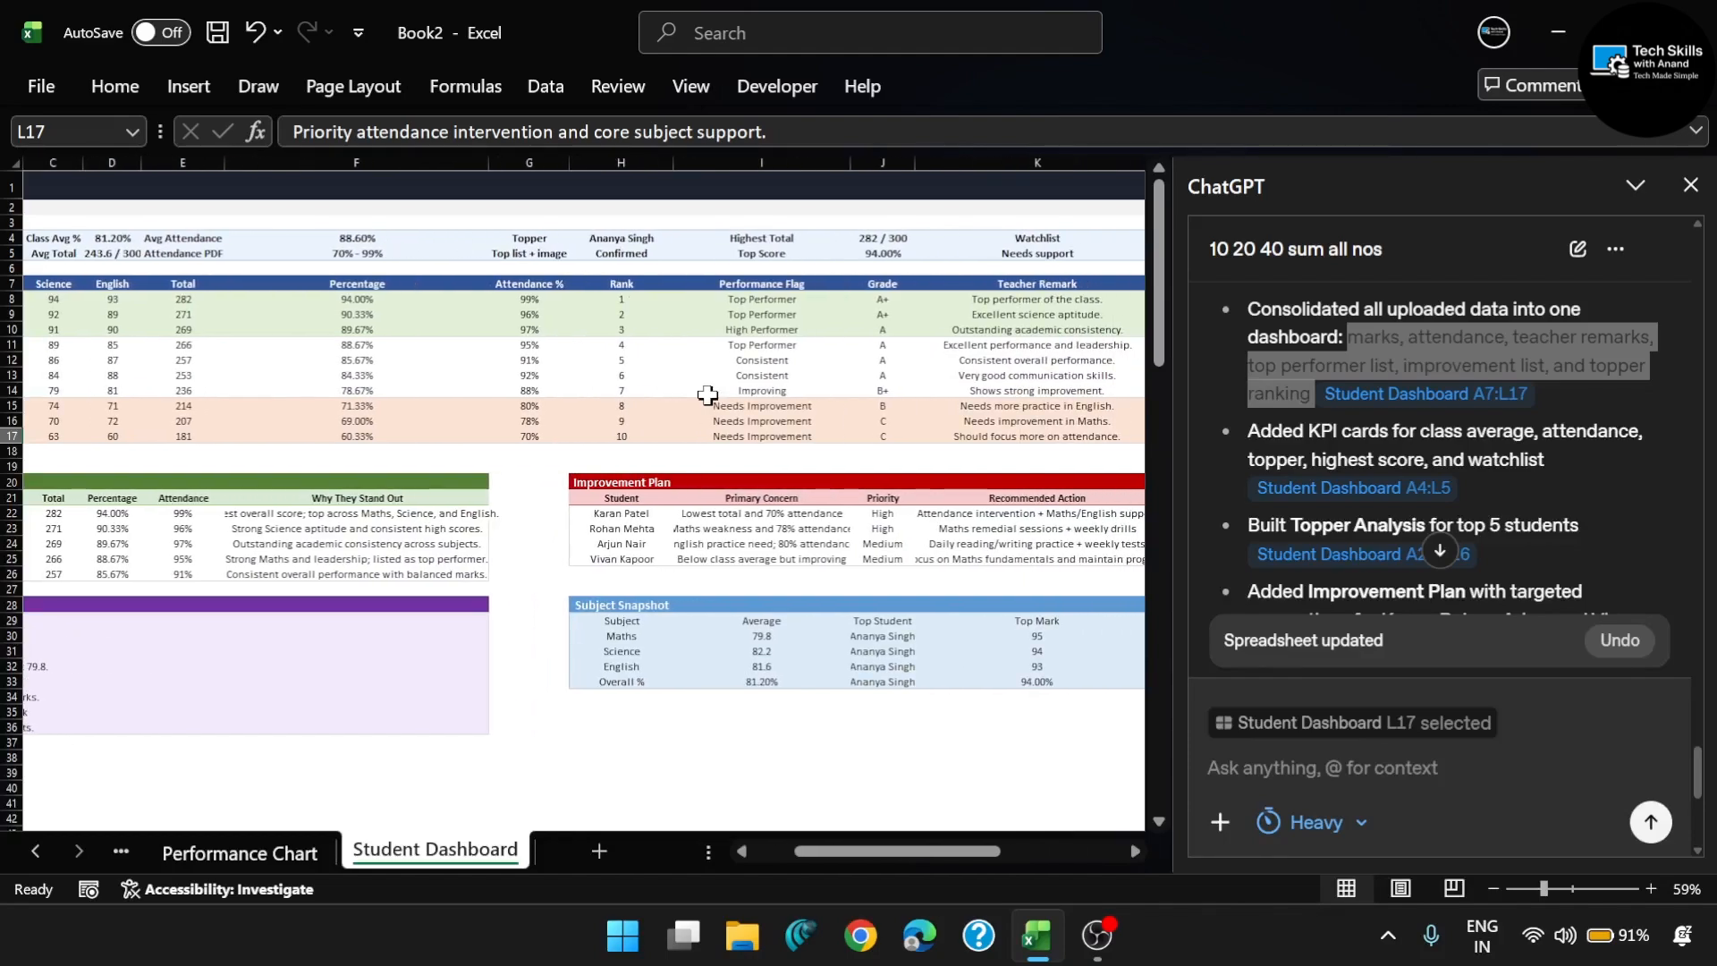
{"action": "scroll", "coordinate": [706, 393], "scroll_direction": "right", "scroll_amount": 4}
{"action": "scroll", "coordinate": [706, 392], "scroll_direction": "left", "scroll_amount": 2}
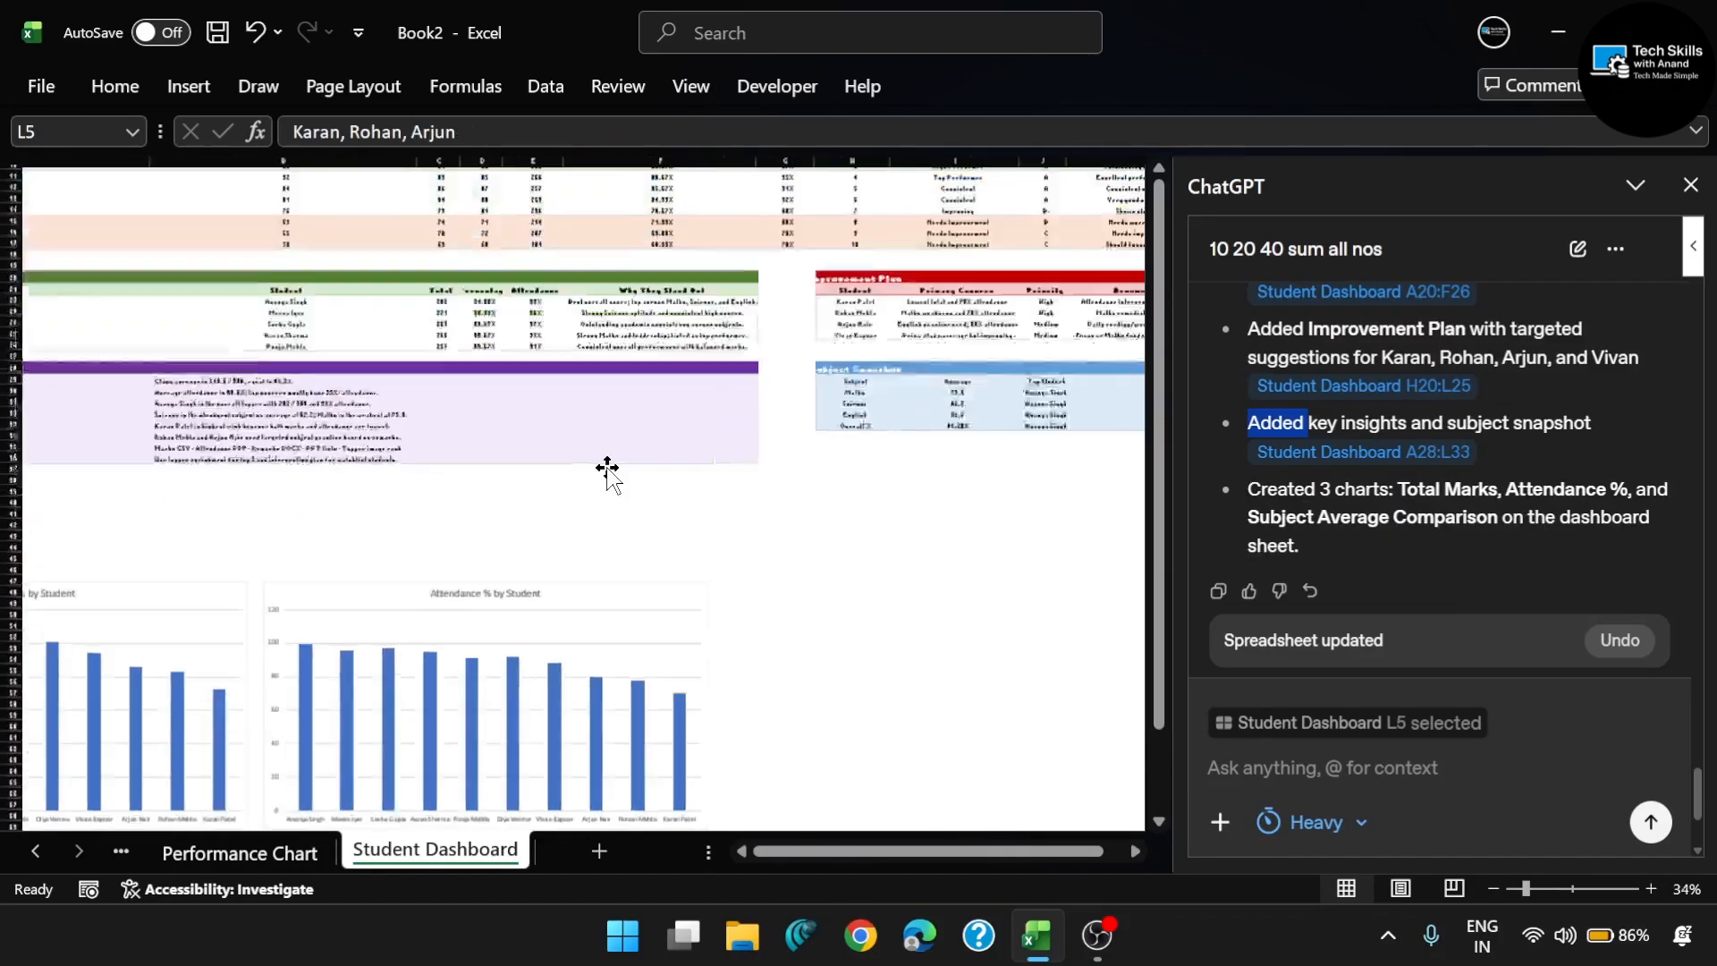
{"action": "scroll", "coordinate": [607, 469], "scroll_direction": "up", "scroll_amount": 2}
{"action": "scroll", "coordinate": [608, 473], "scroll_direction": "up", "scroll_amount": 5}
{"action": "scroll", "coordinate": [604, 465], "scroll_direction": "left", "scroll_amount": 5}
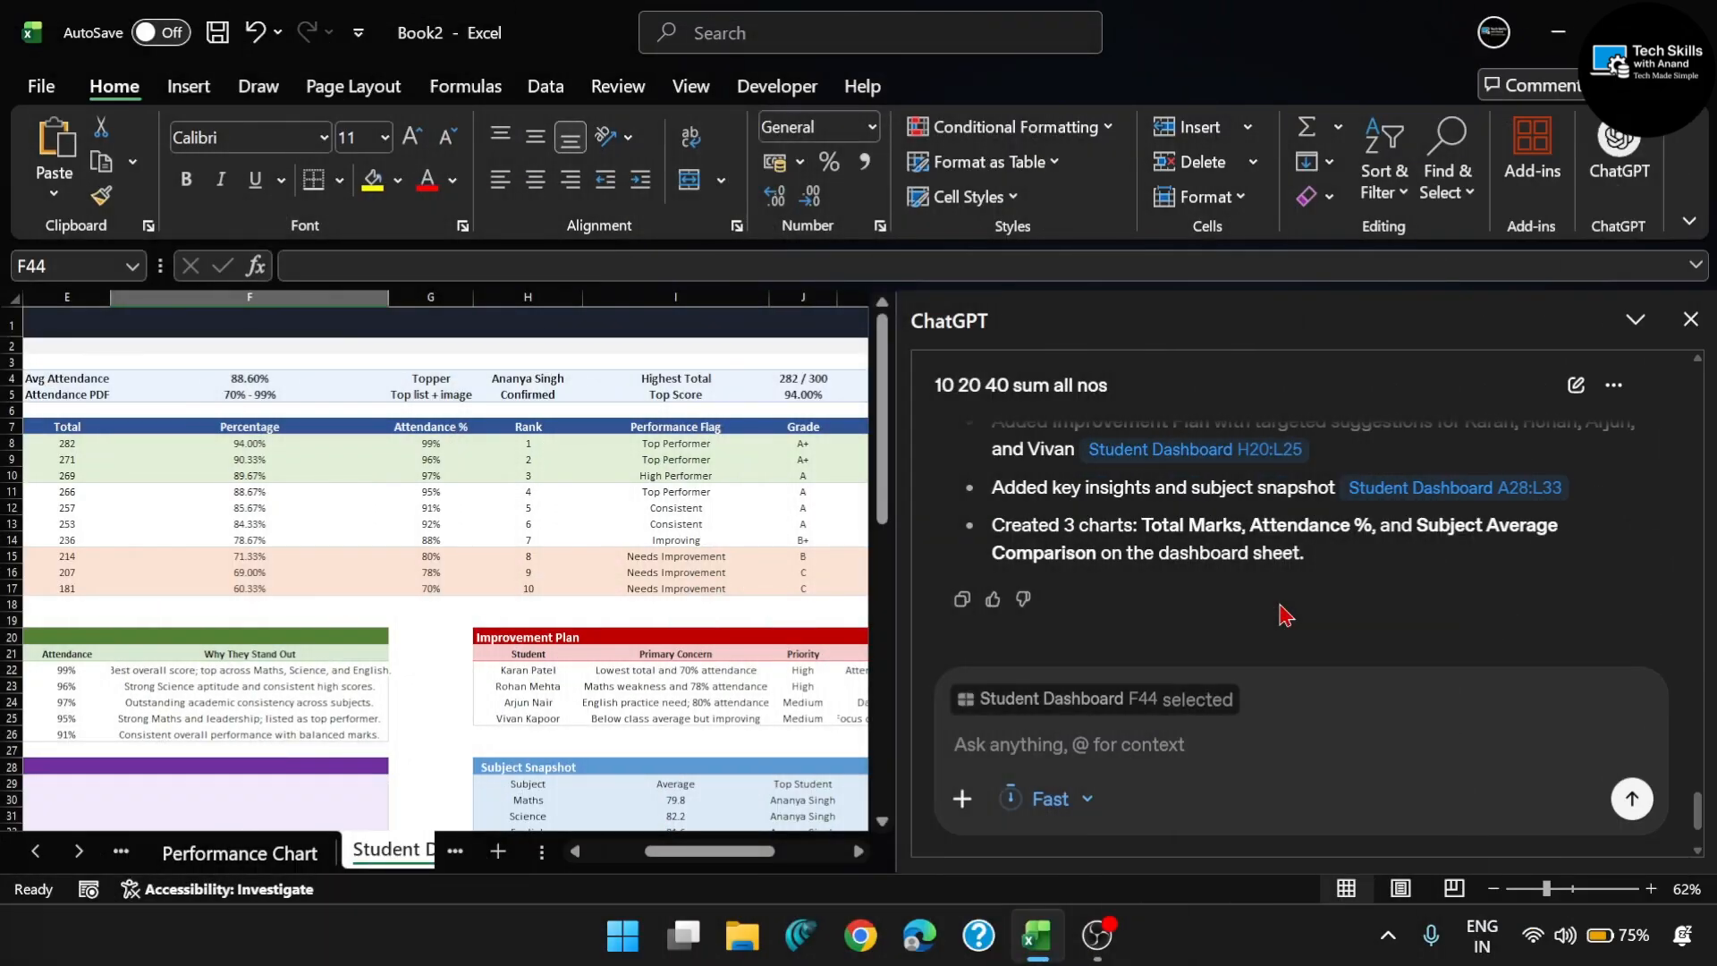
- Open the list of available skills for the ChatGPT prompt
{"action": "left_click", "coordinate": [1296, 818]}
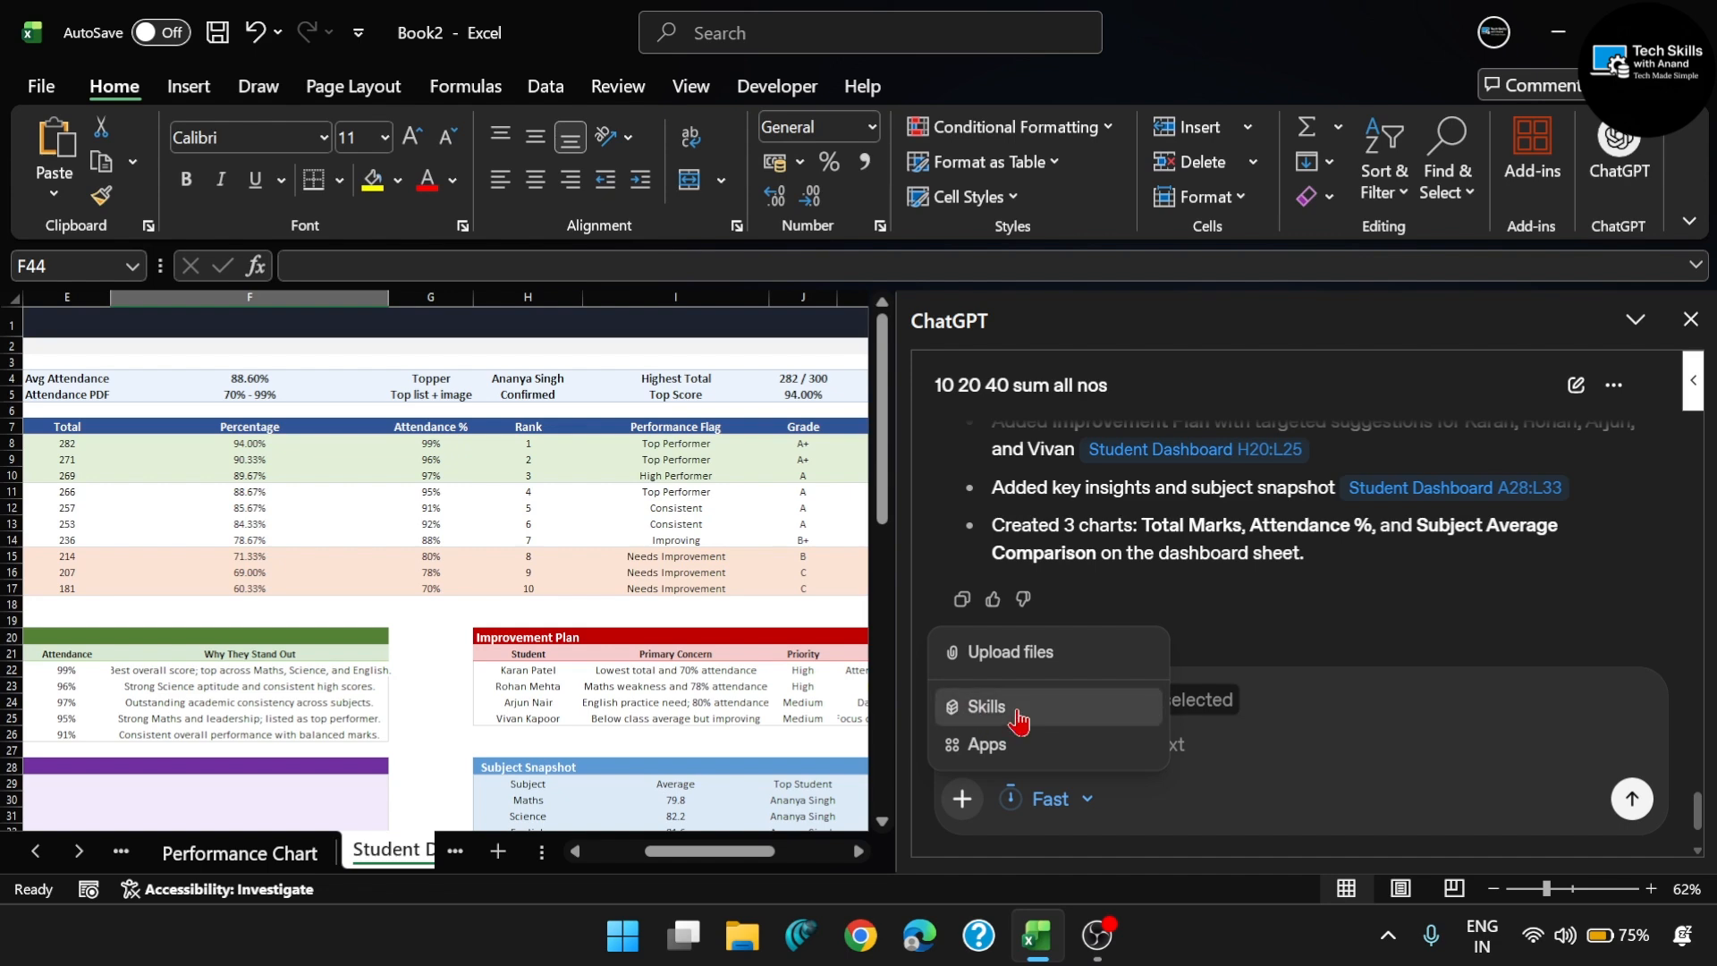
{"action": "left_click", "coordinate": [1095, 726]}
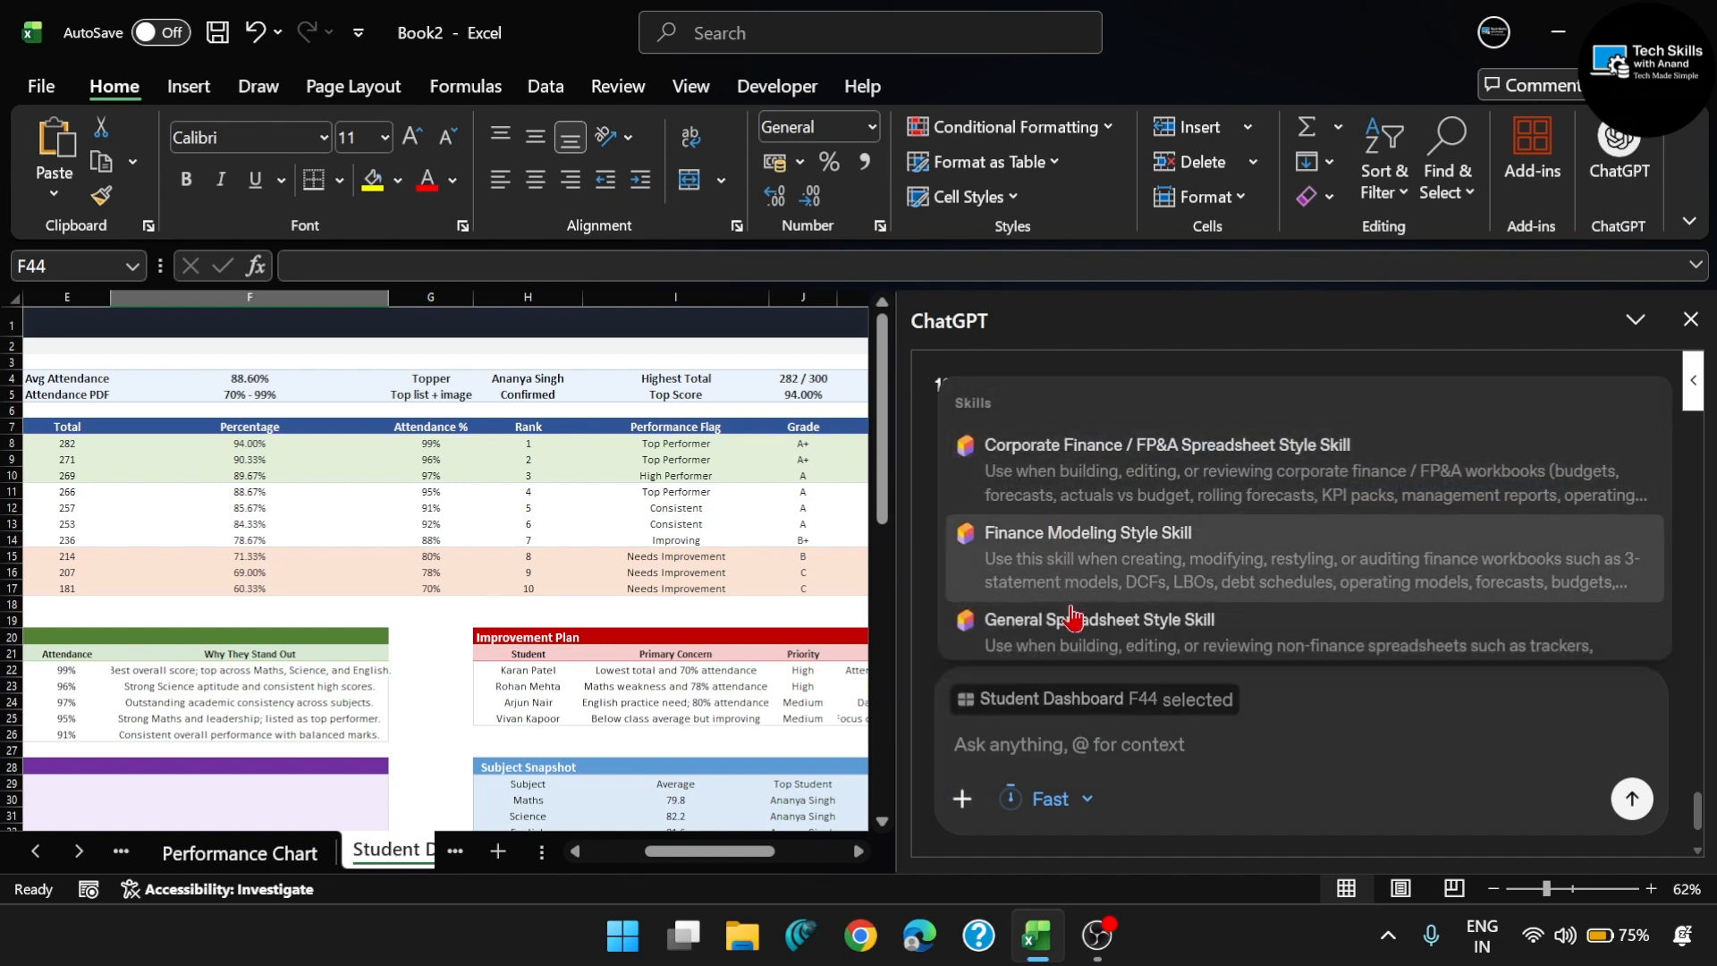
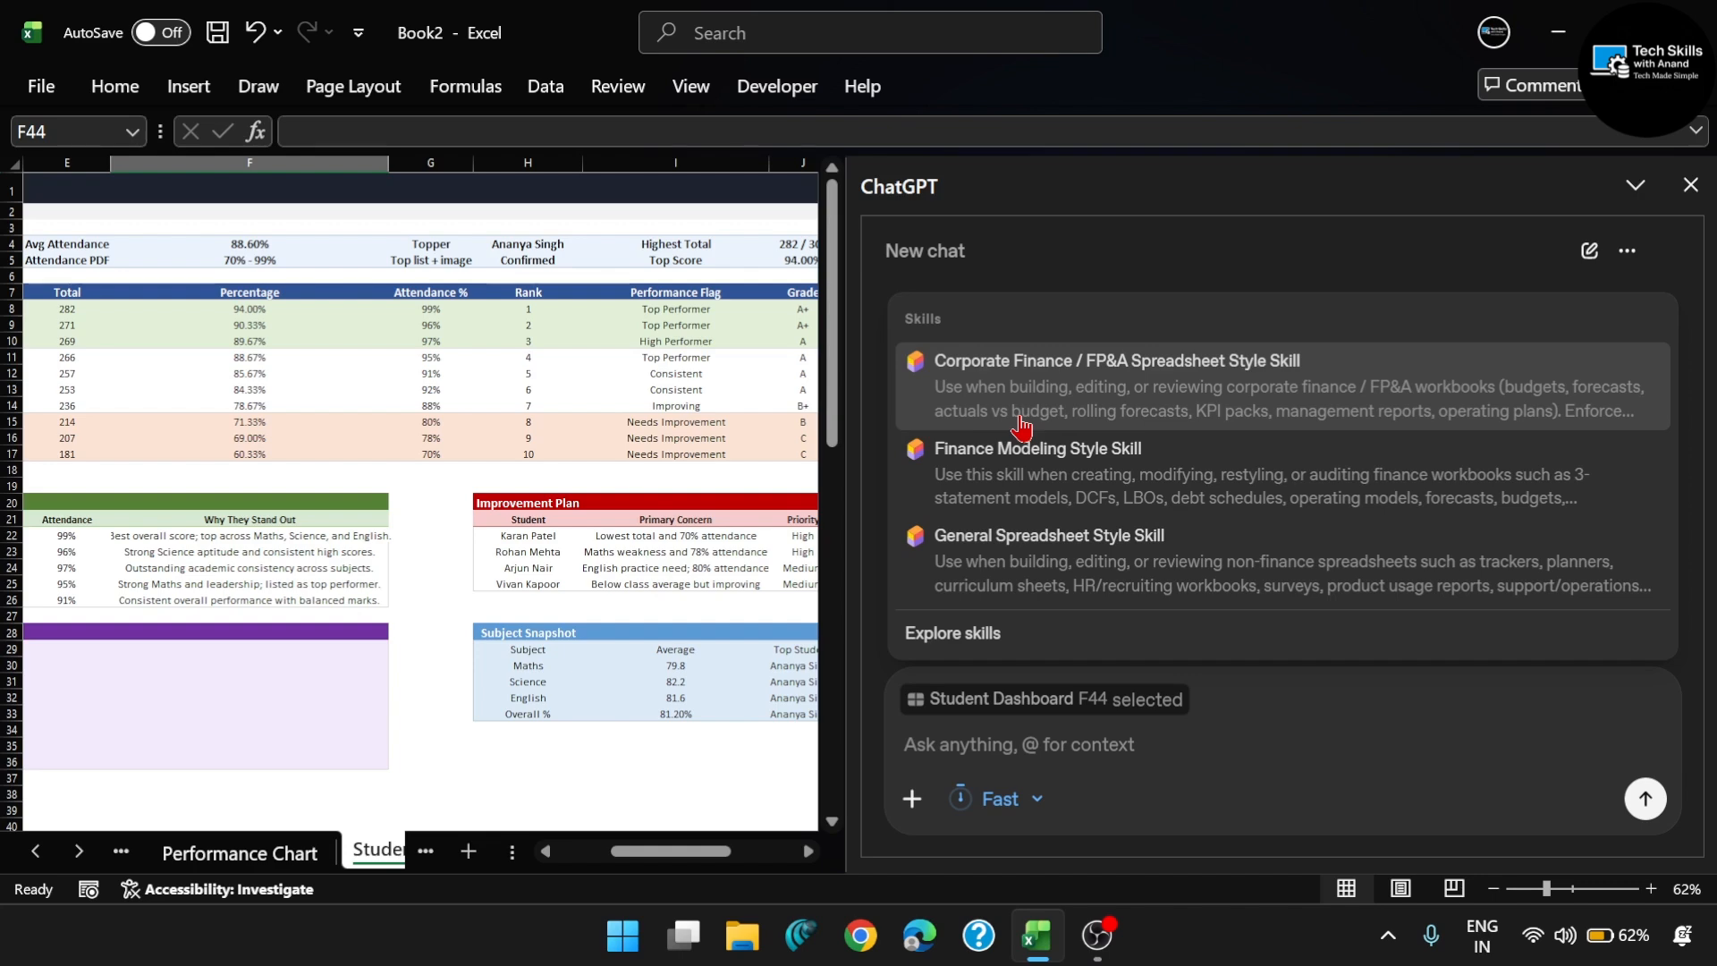
- Start a new custom ChatGPT skill from the skills library and name it "Student Report Style"
{"action": "left_click", "coordinate": [998, 636]}
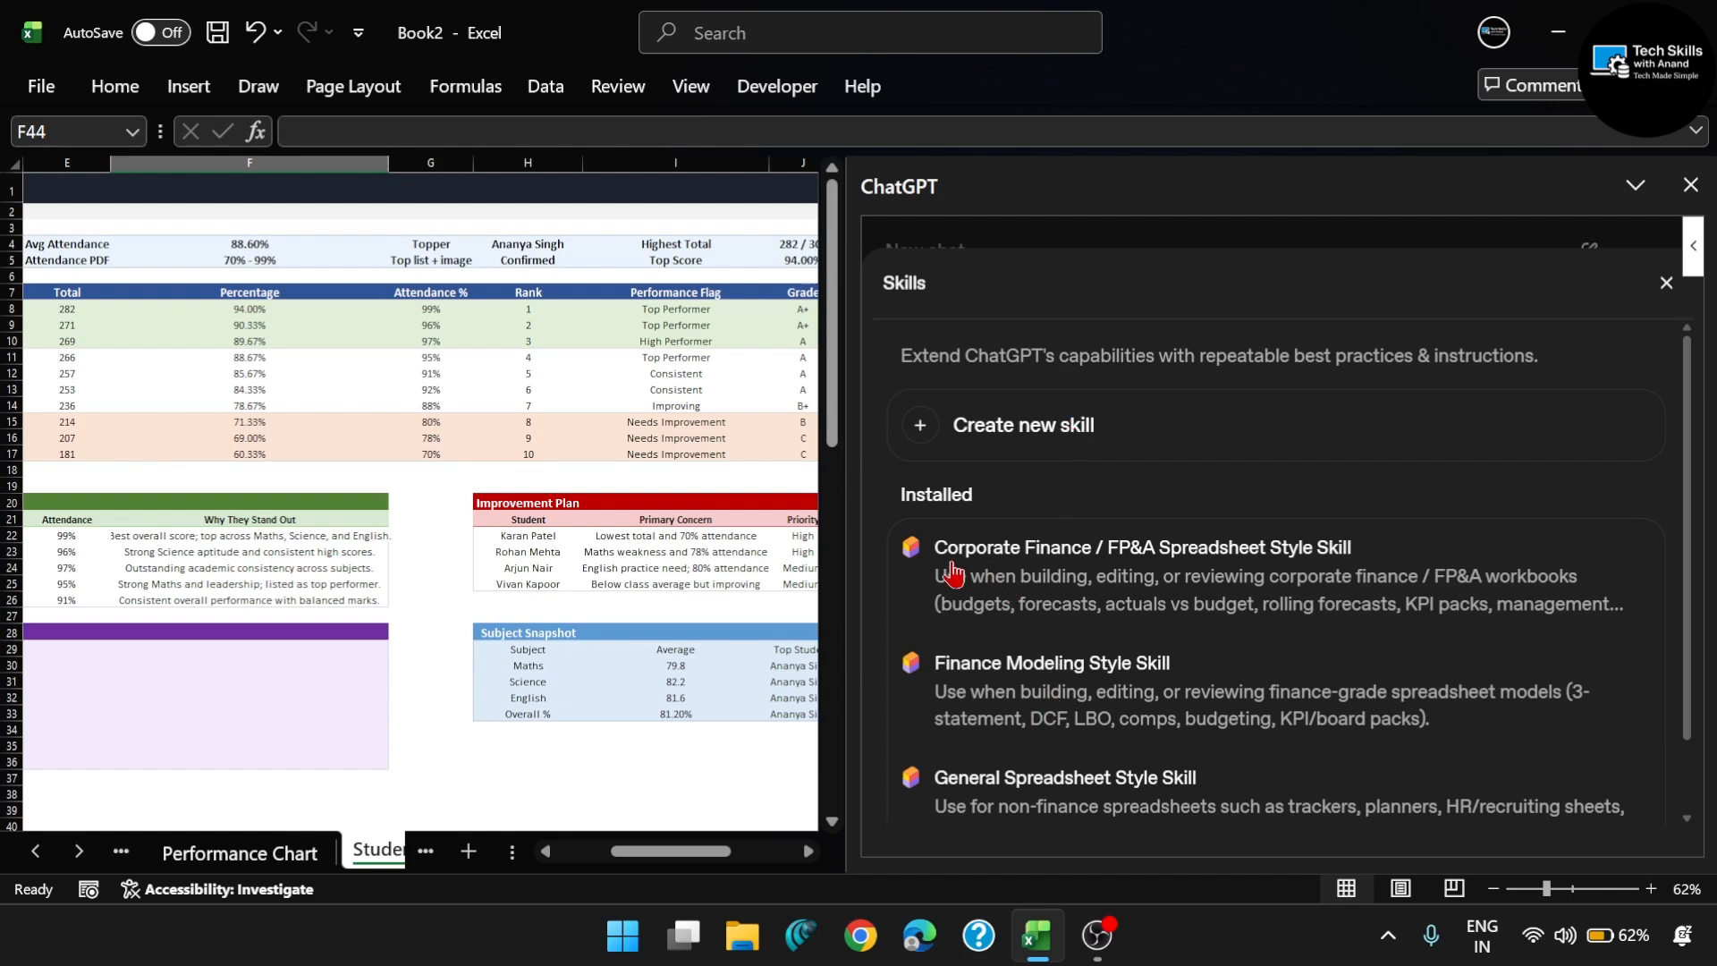
{"action": "scroll", "coordinate": [957, 575], "scroll_direction": "down", "scroll_amount": 1}
{"action": "scroll", "coordinate": [1000, 493], "scroll_direction": "up", "scroll_amount": 1}
{"action": "scroll", "coordinate": [1008, 514], "scroll_direction": "up", "scroll_amount": 1}
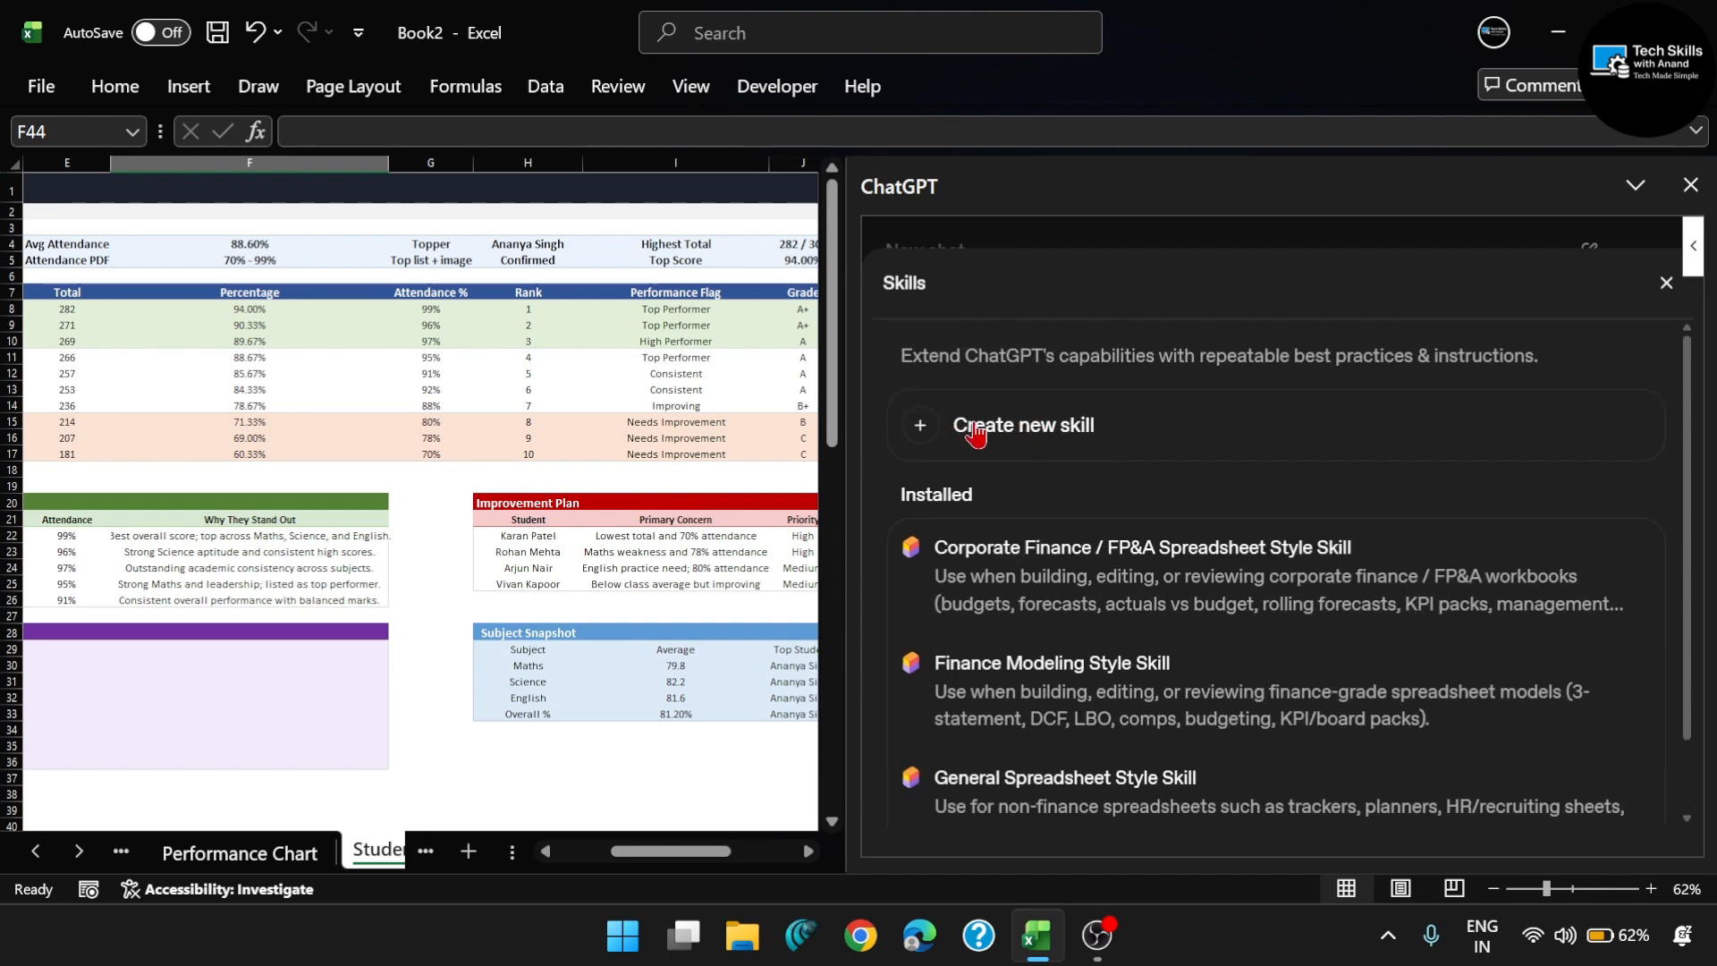
{"action": "left_click", "coordinate": [1085, 438]}
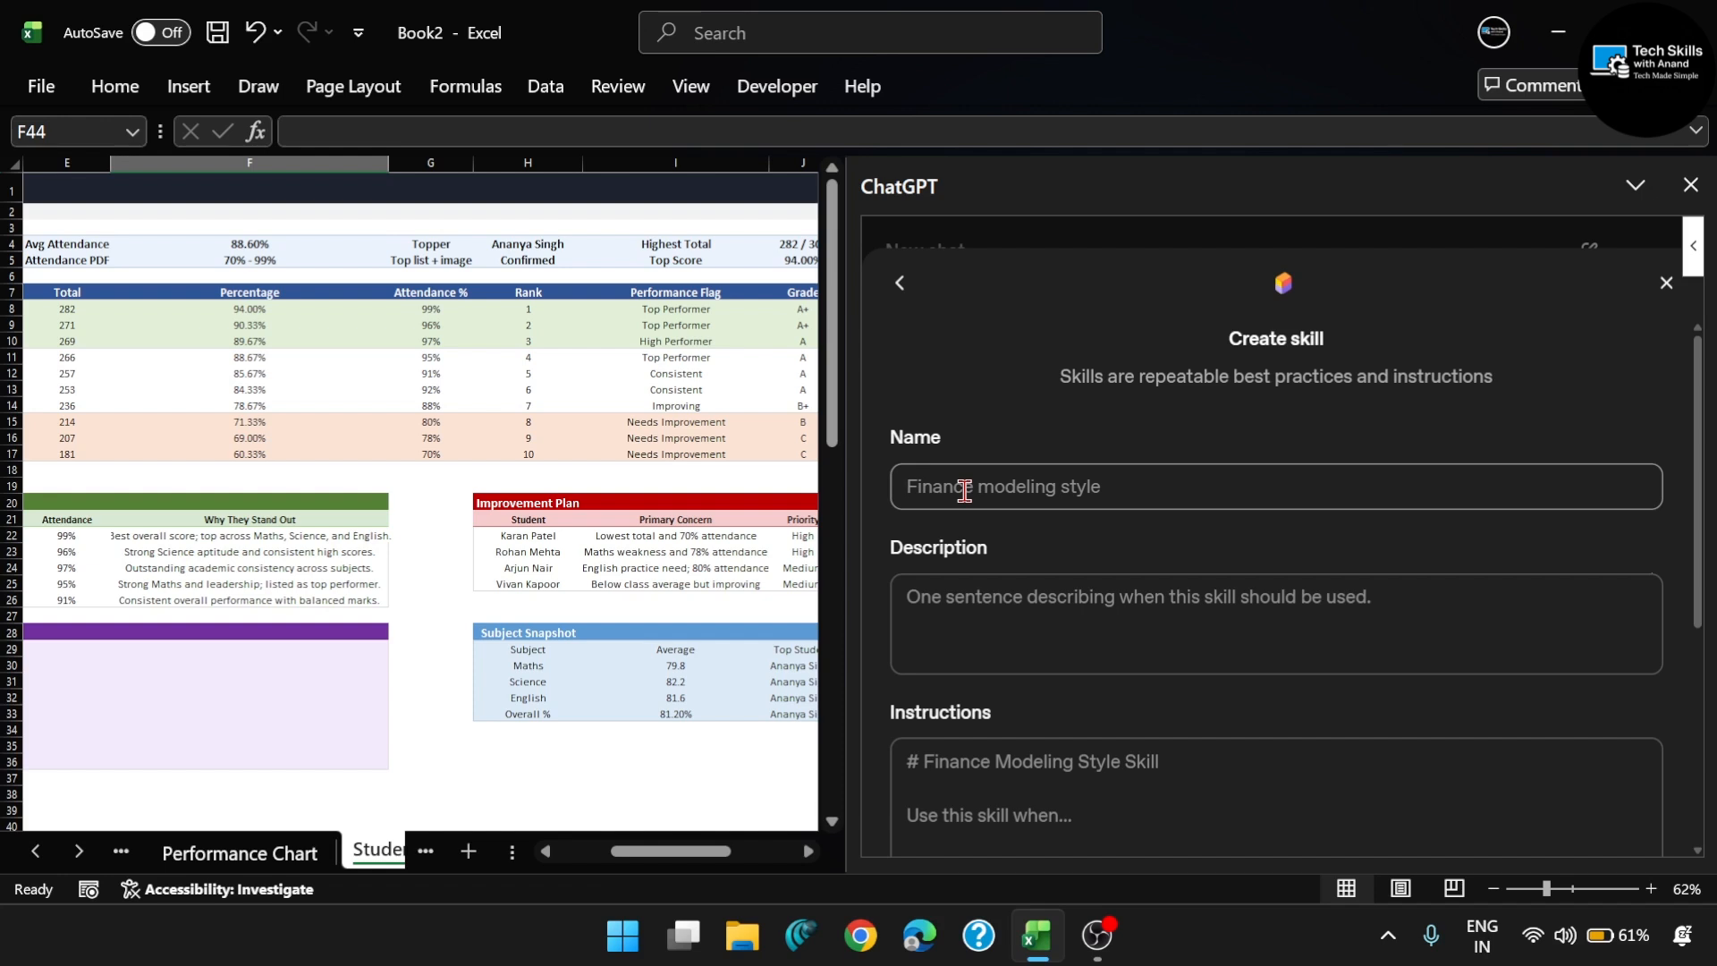
{"action": "type", "text": "Student"}
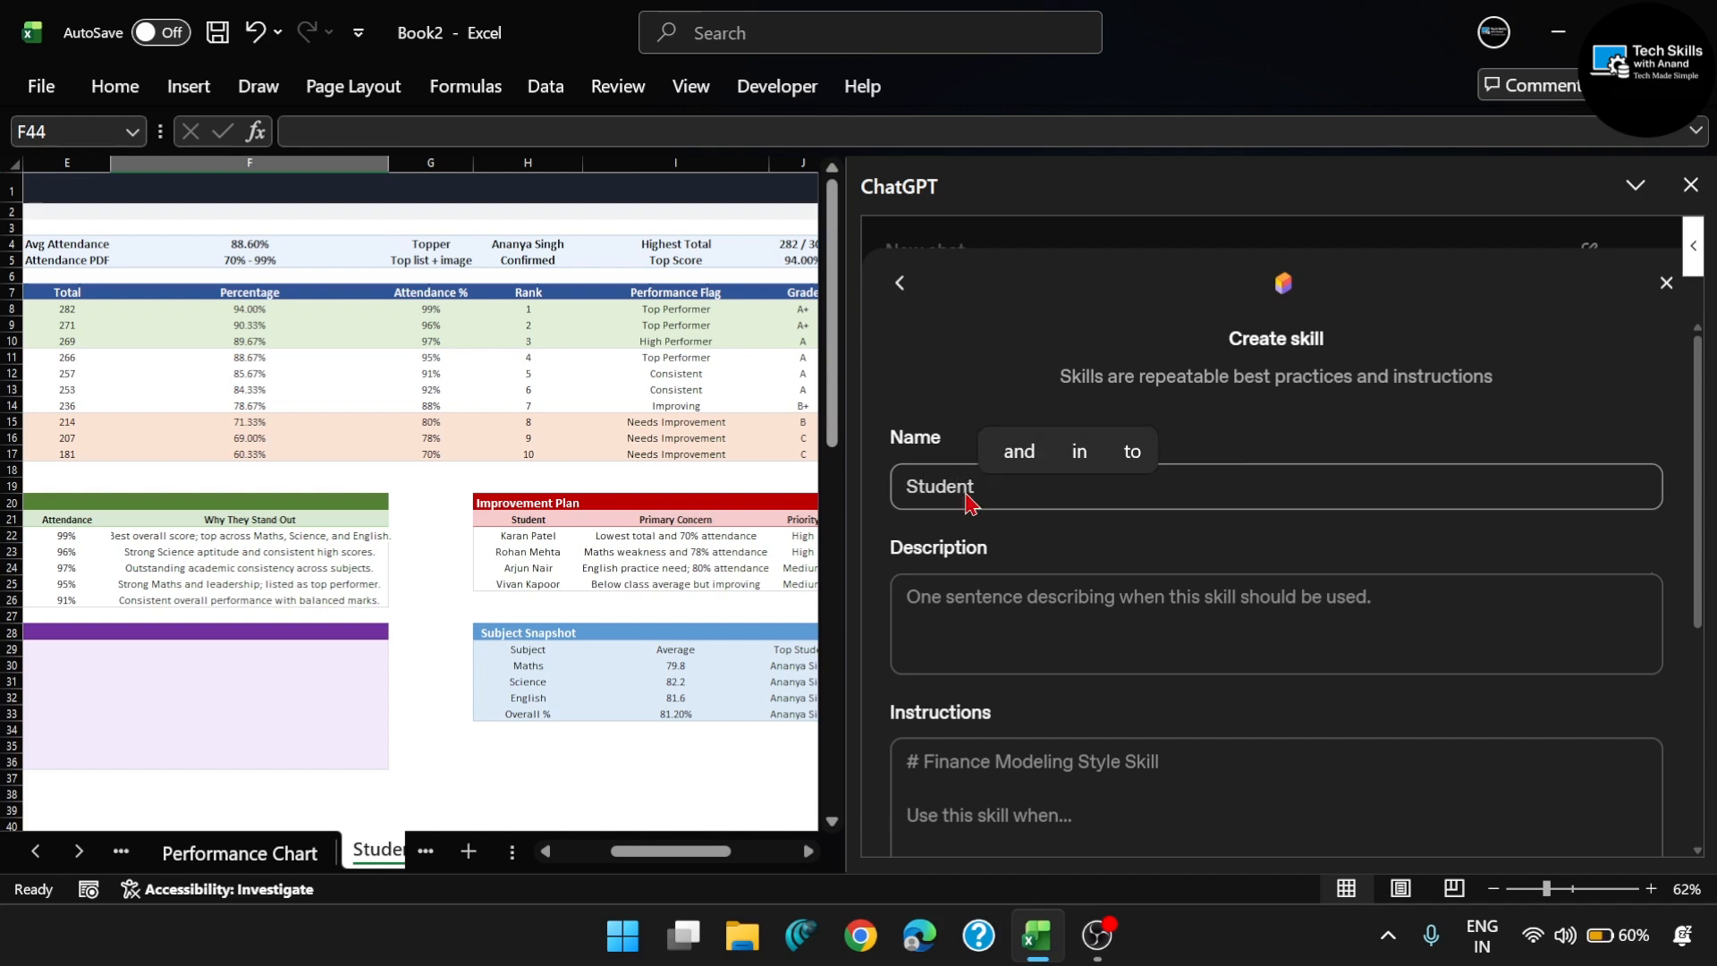
{"action": "type", "text": " Report Style"}
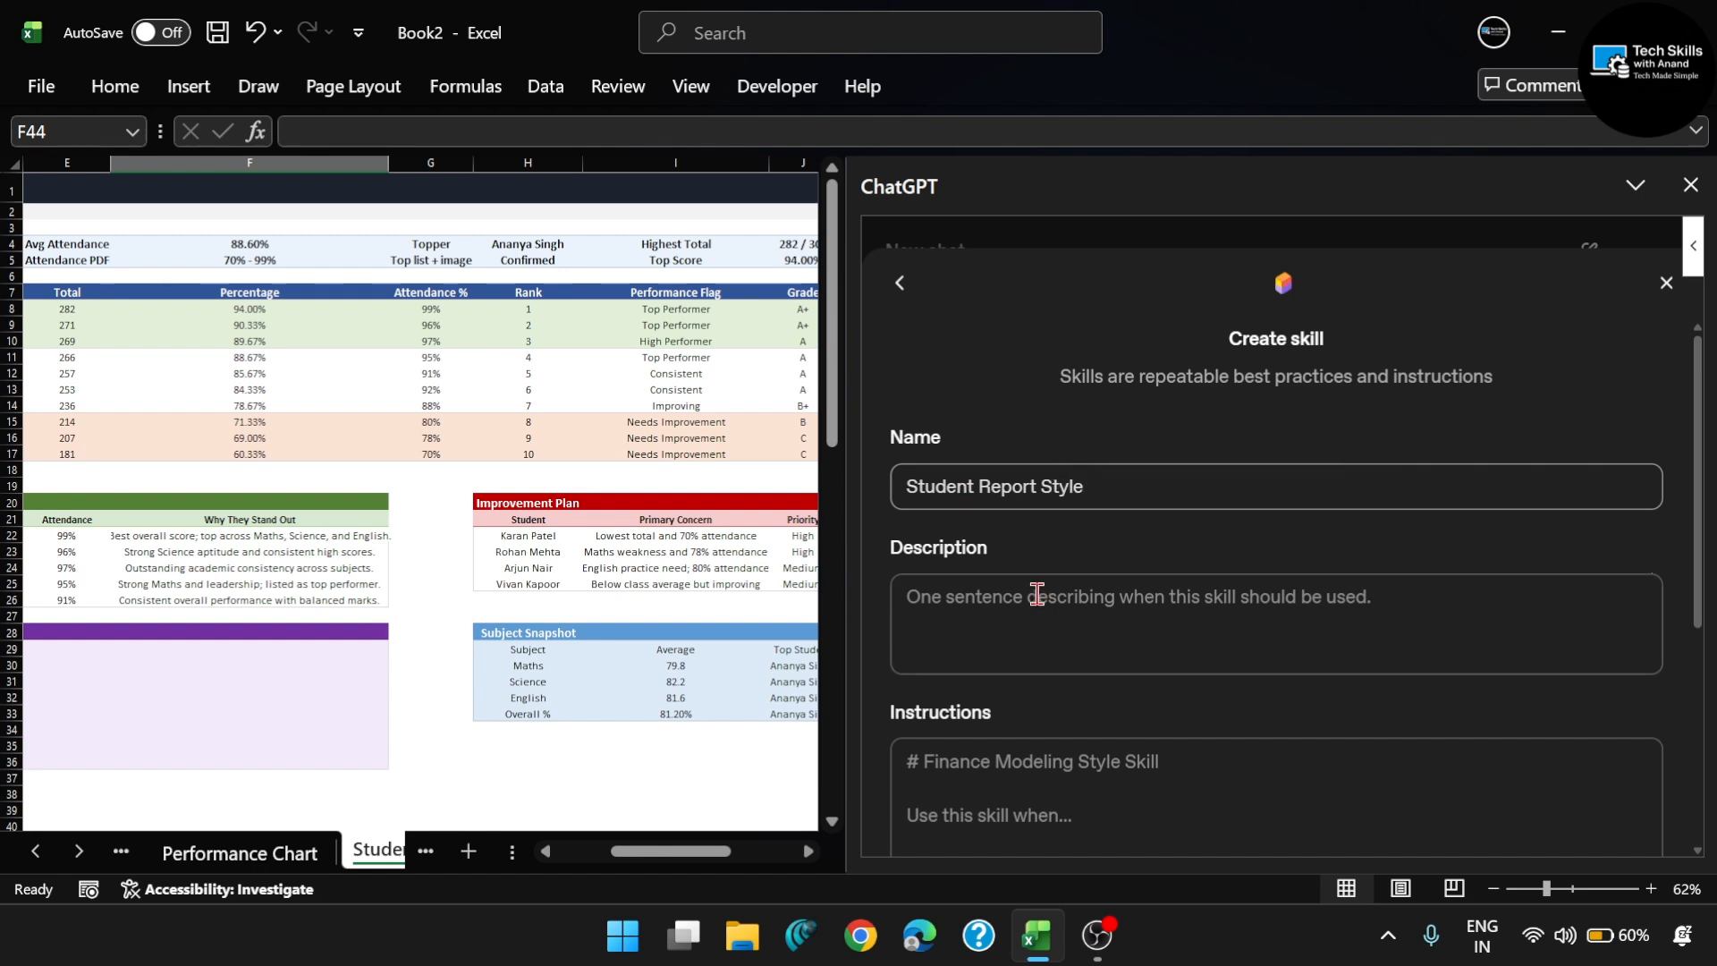
- Describe the skill as "Use this skill when analyzing students marks & creating performance reports."
{"action": "left_click", "coordinate": [1037, 595]}
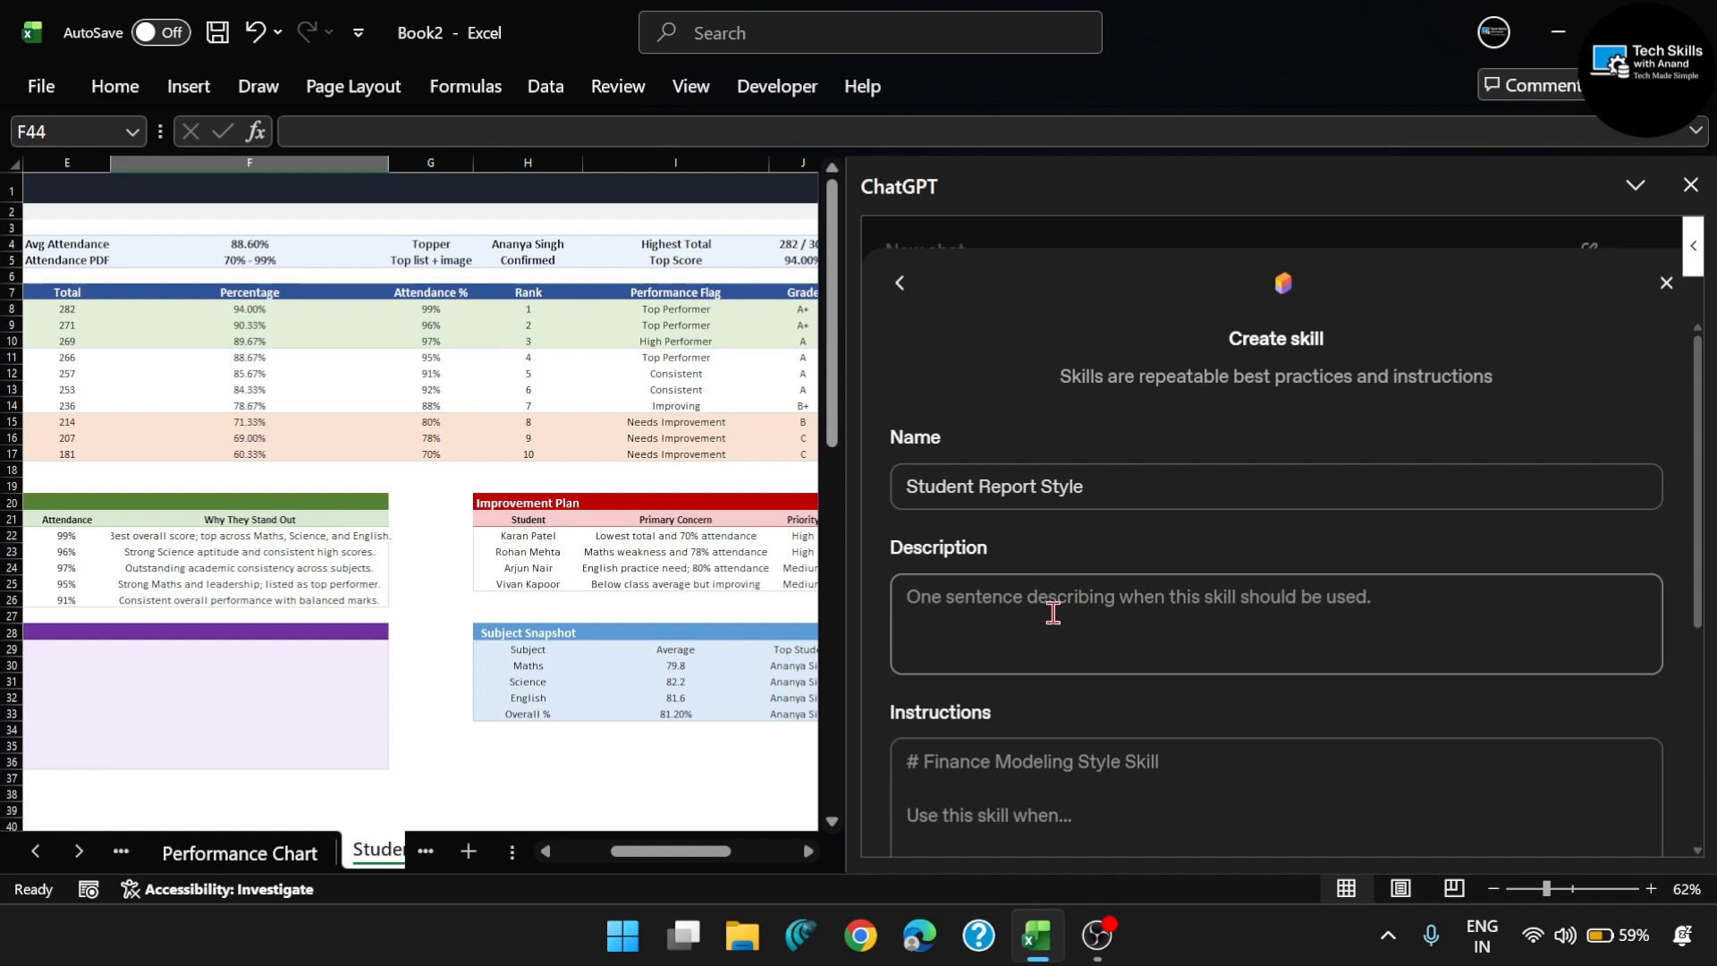
{"action": "type", "text": "U"}
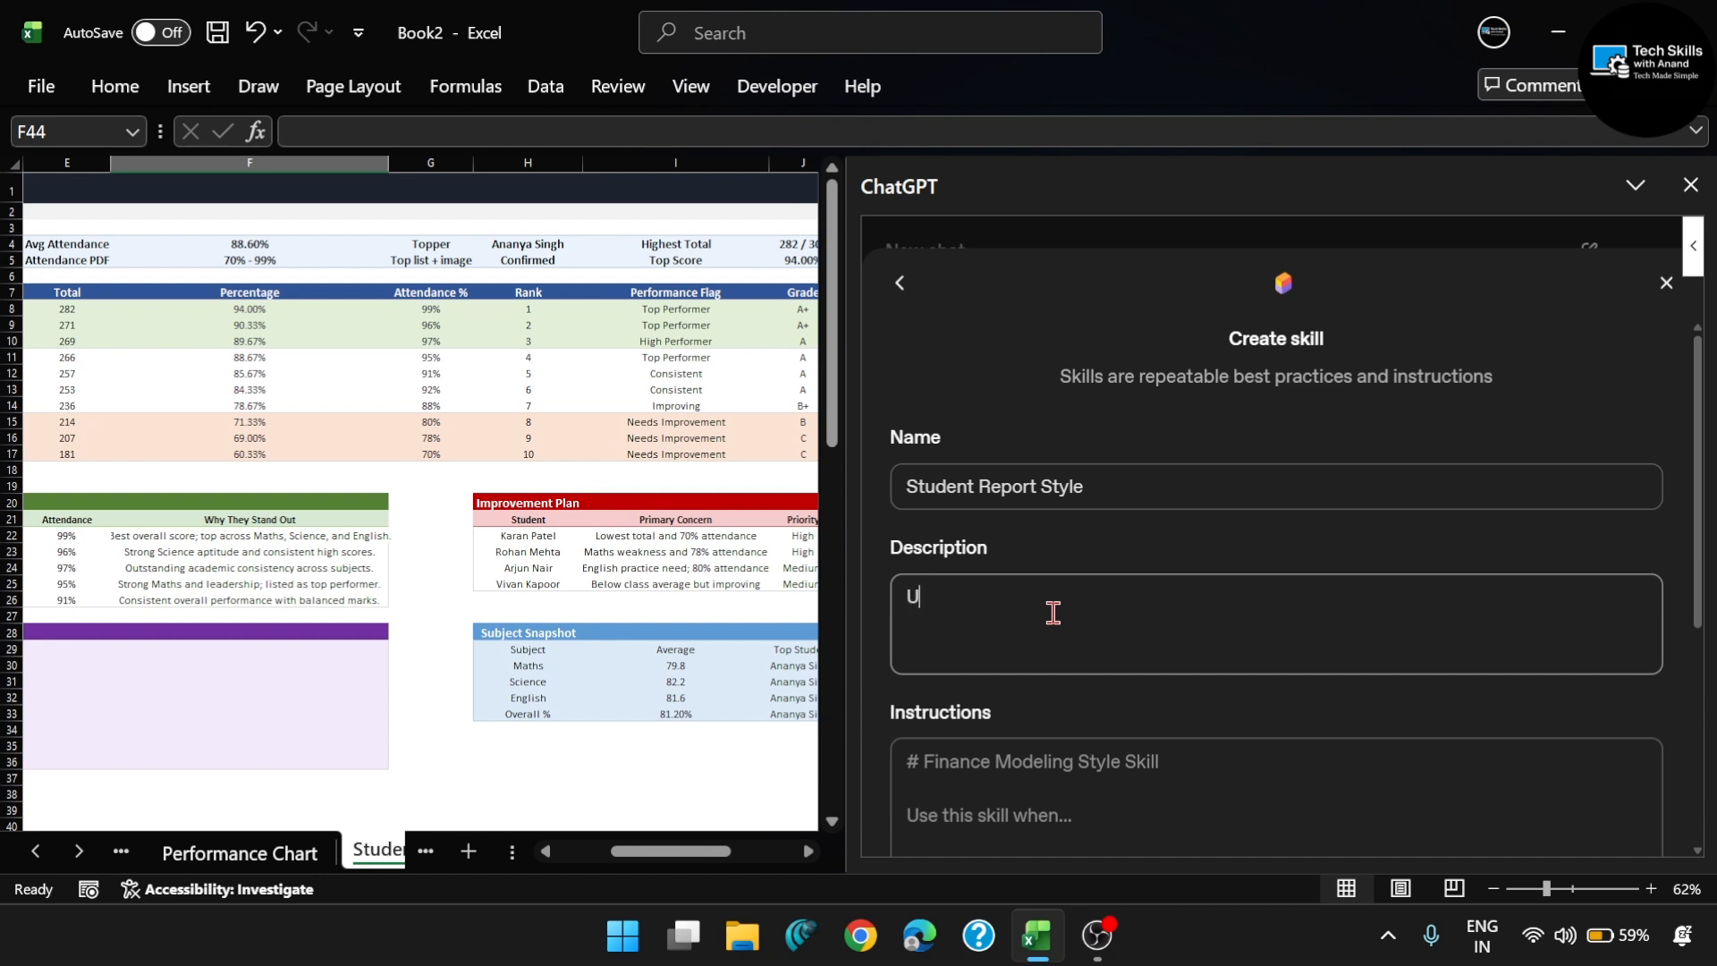
{"action": "type", "text": "se thsi skill"}
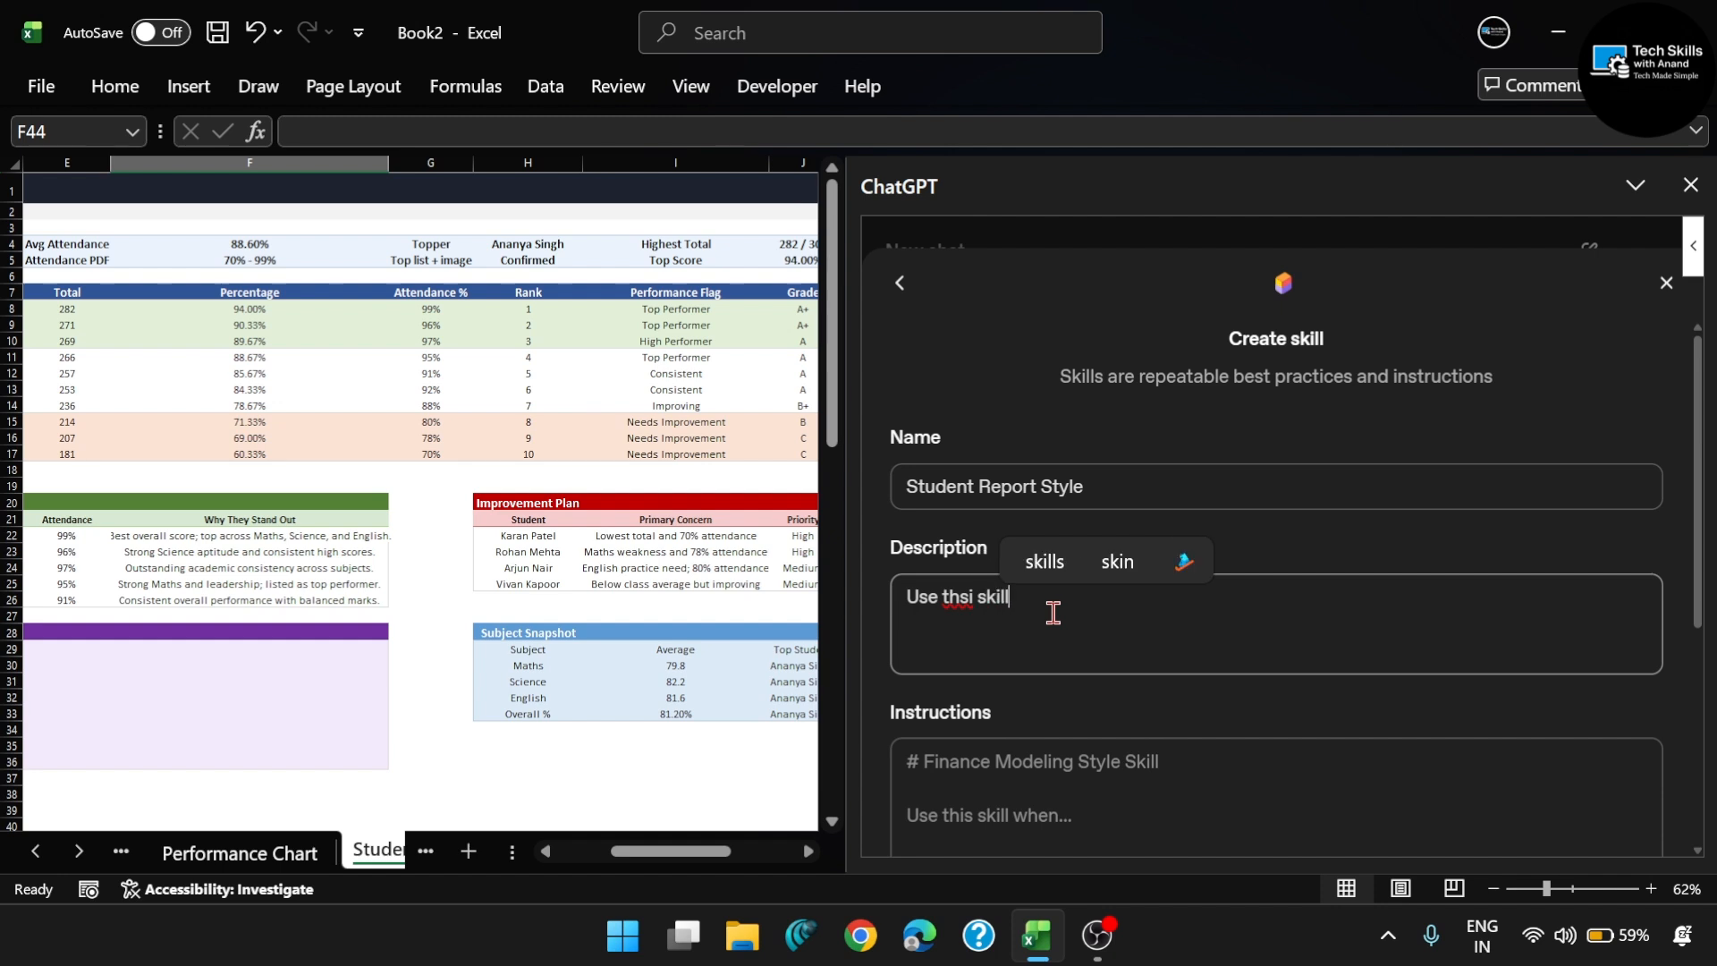
{"action": "type", "text": " when analysin"}
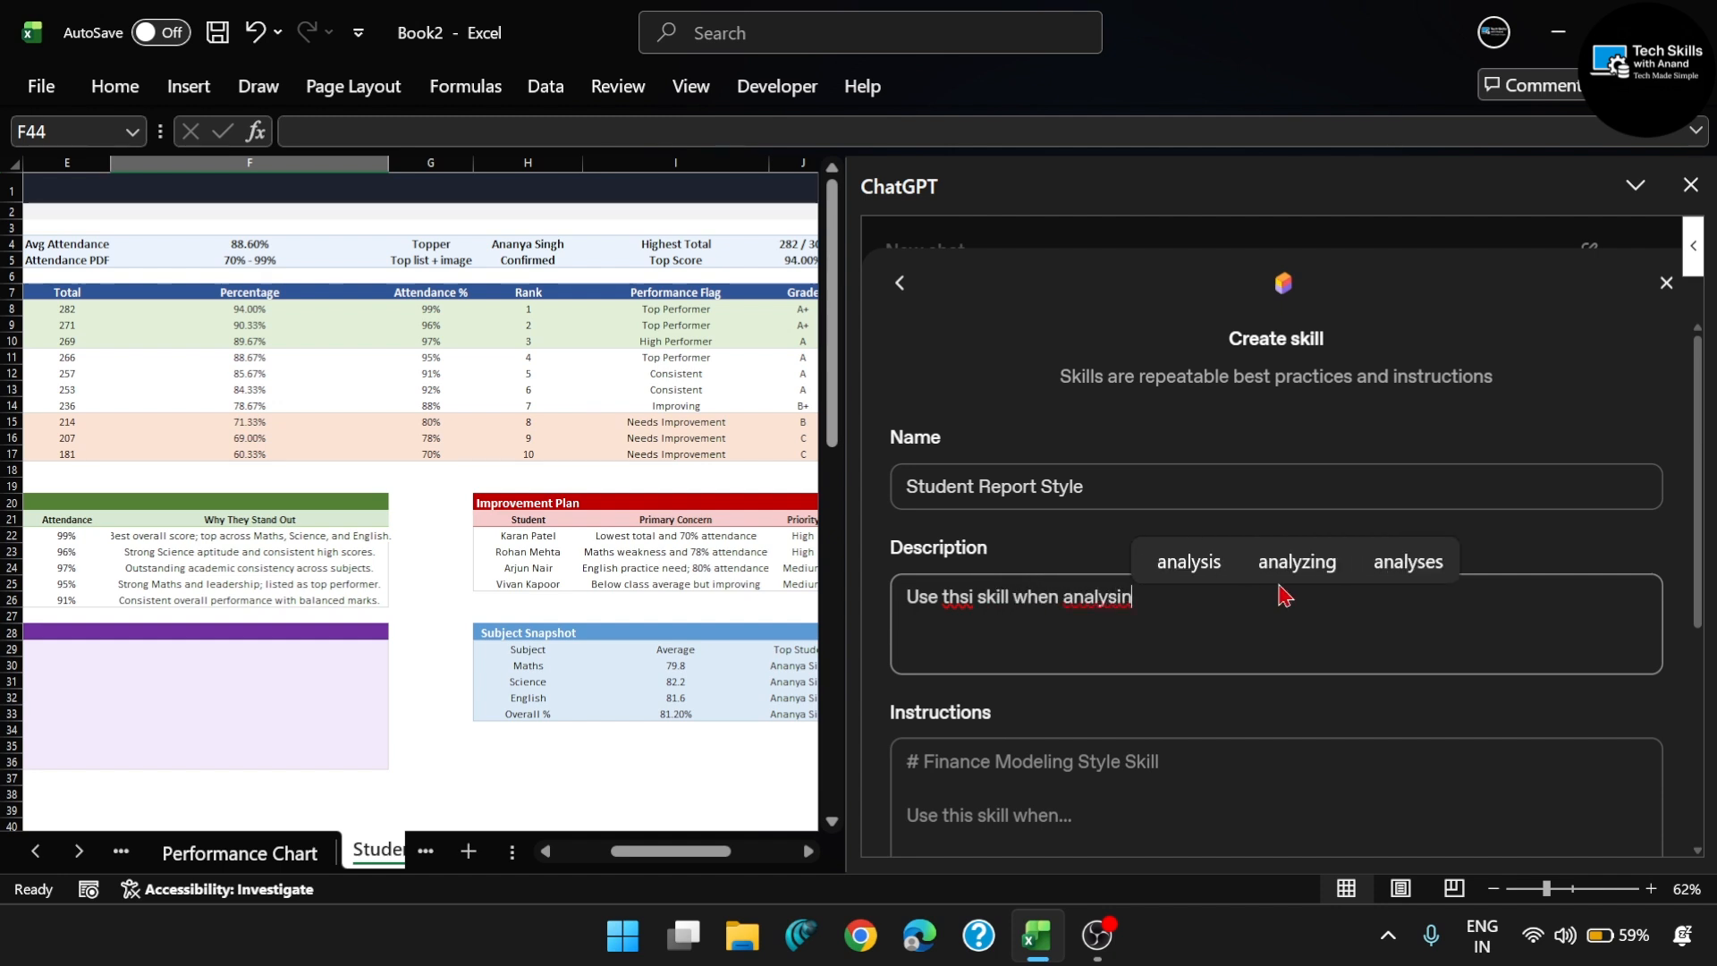
{"action": "left_click", "coordinate": [1301, 563]}
{"action": "type", "text": "students ma"}
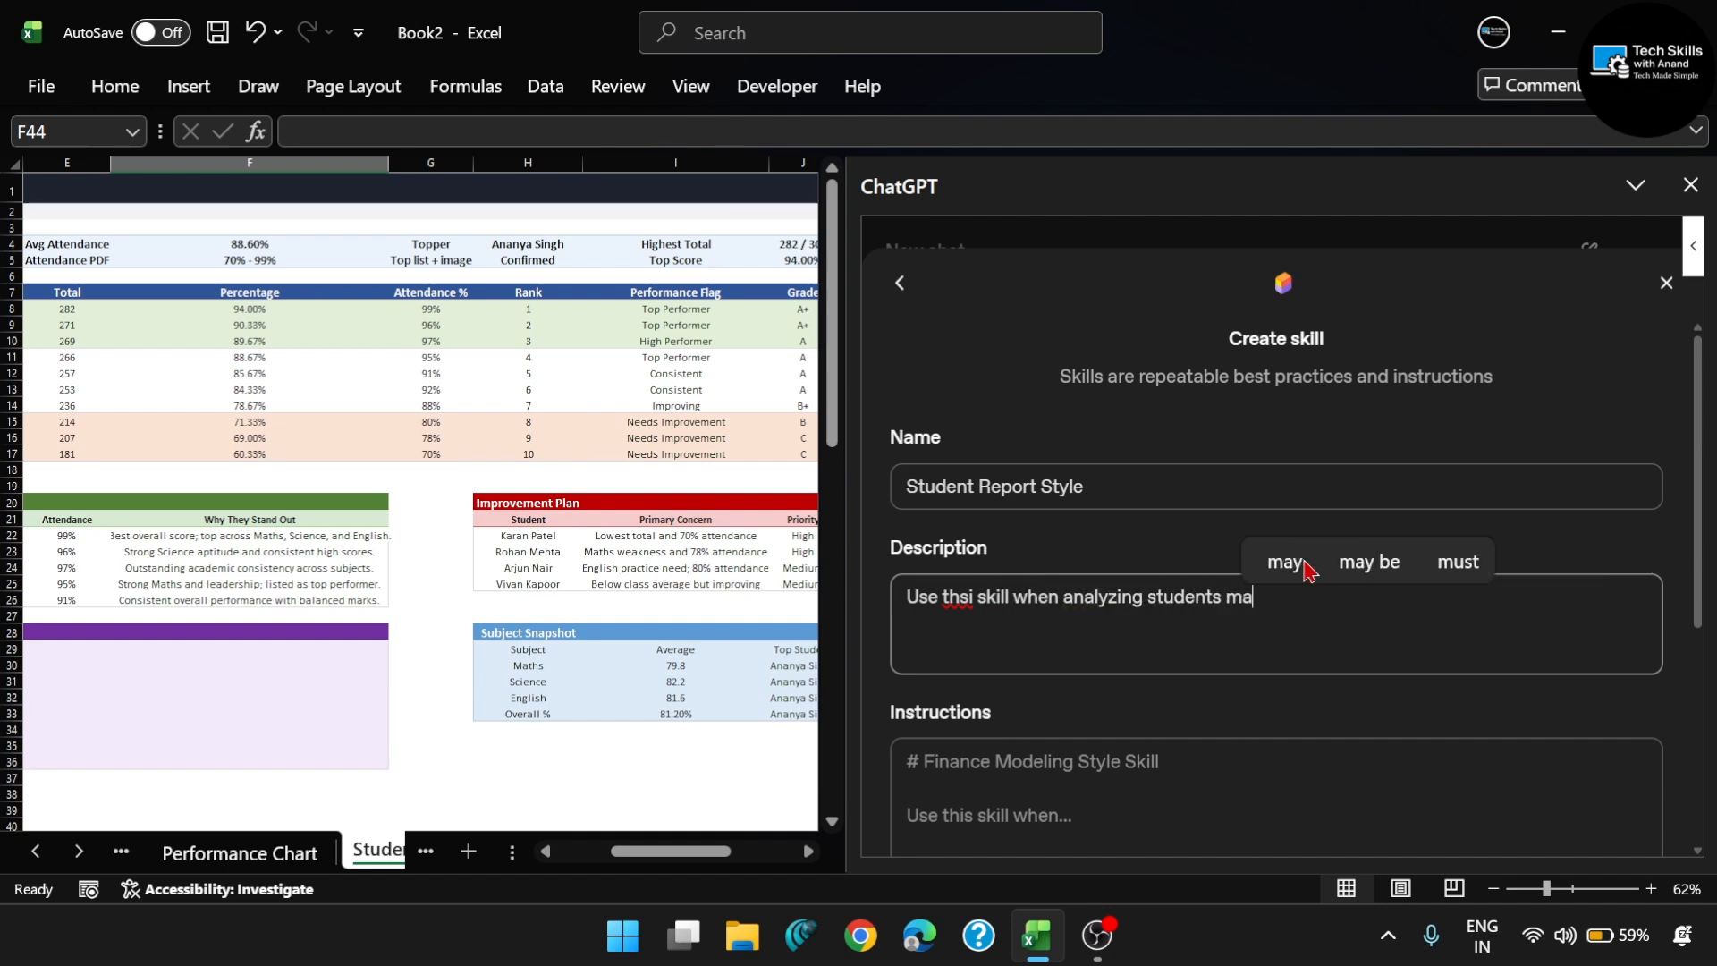
{"action": "type", "text": "rks & "}
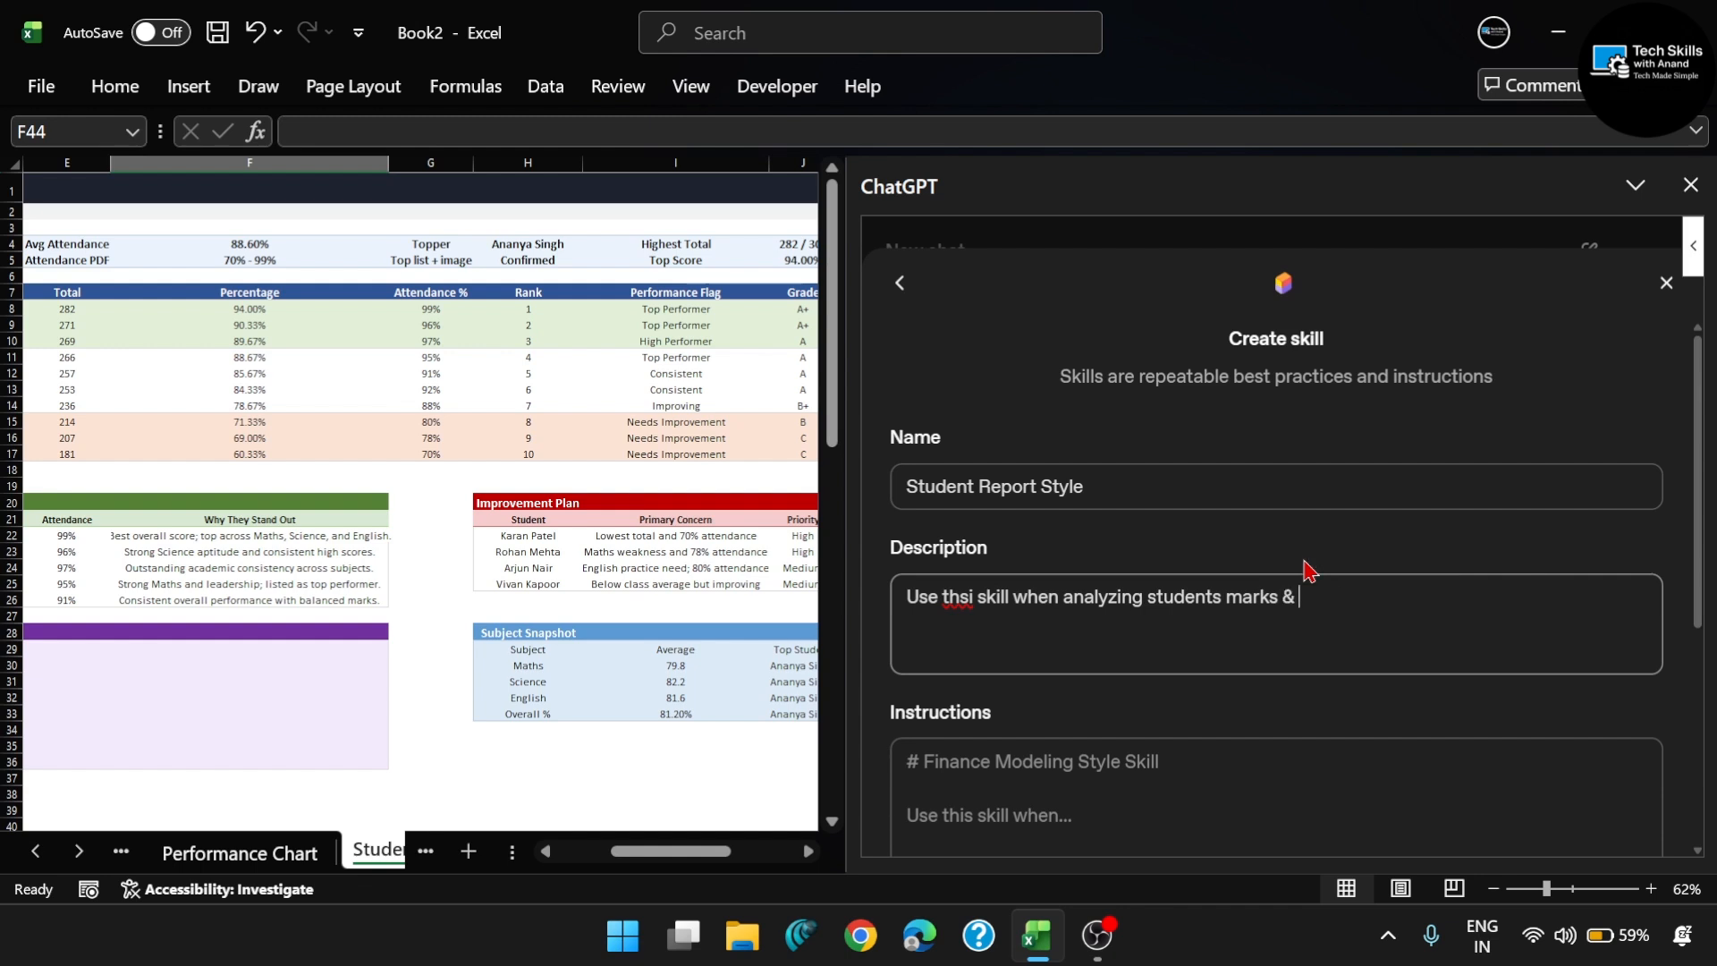
{"action": "type", "text": "creat"}
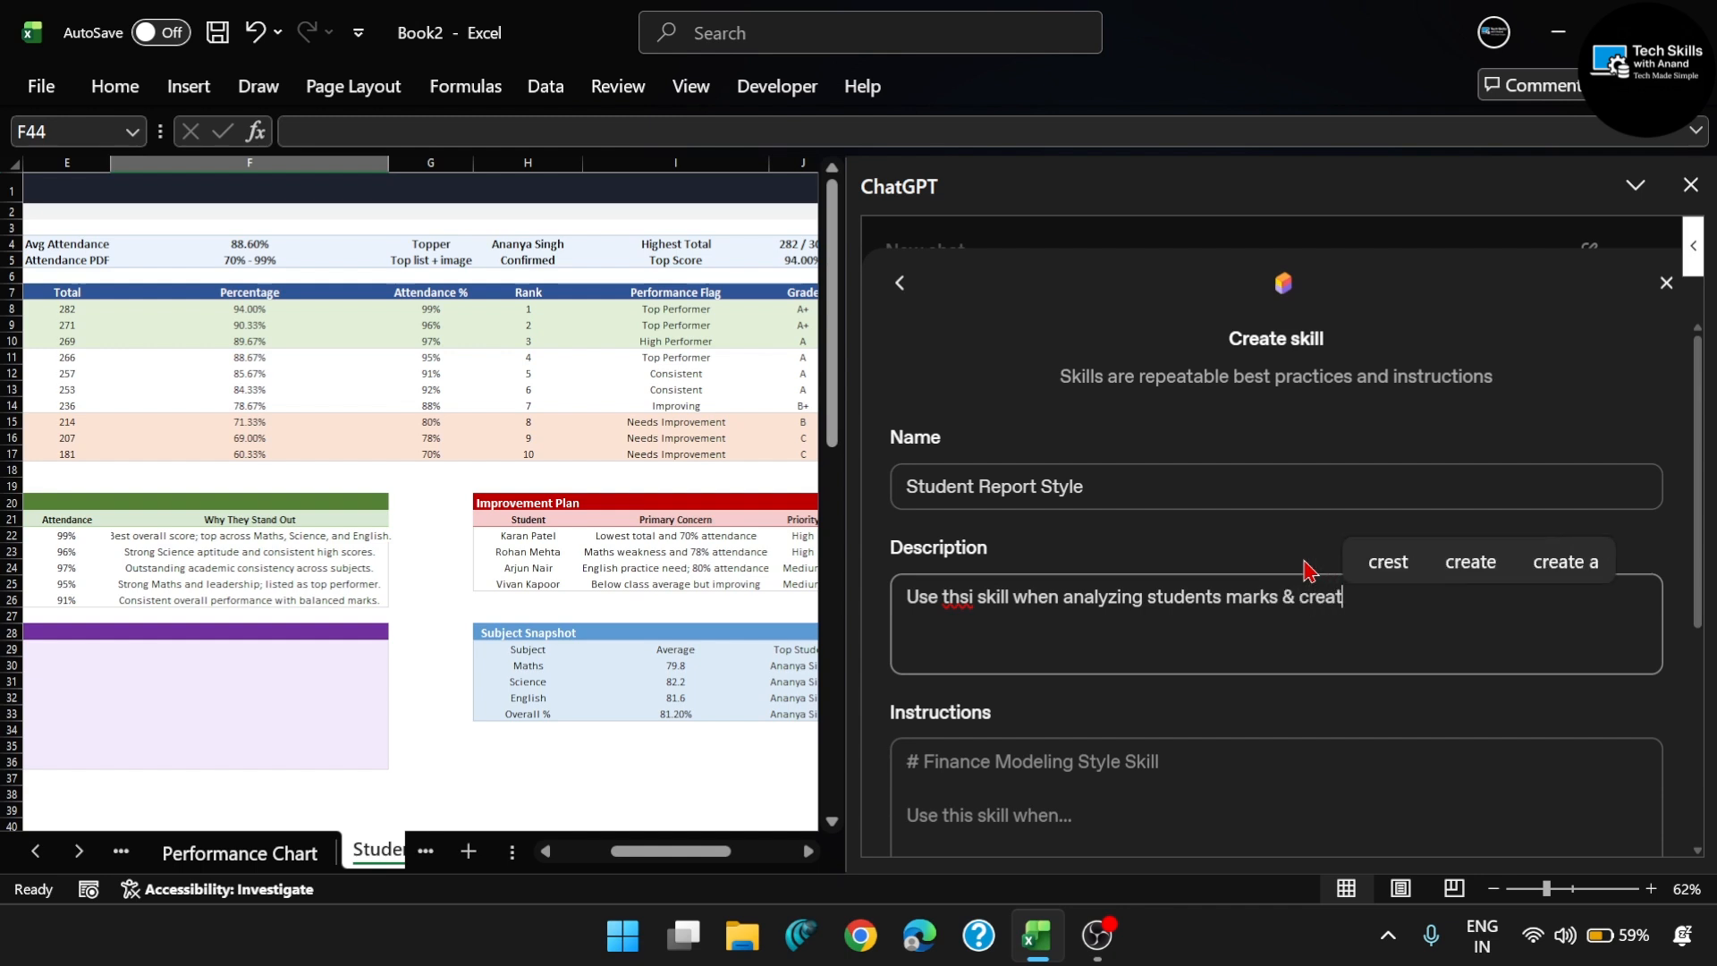
{"action": "type", "text": "ing perform"}
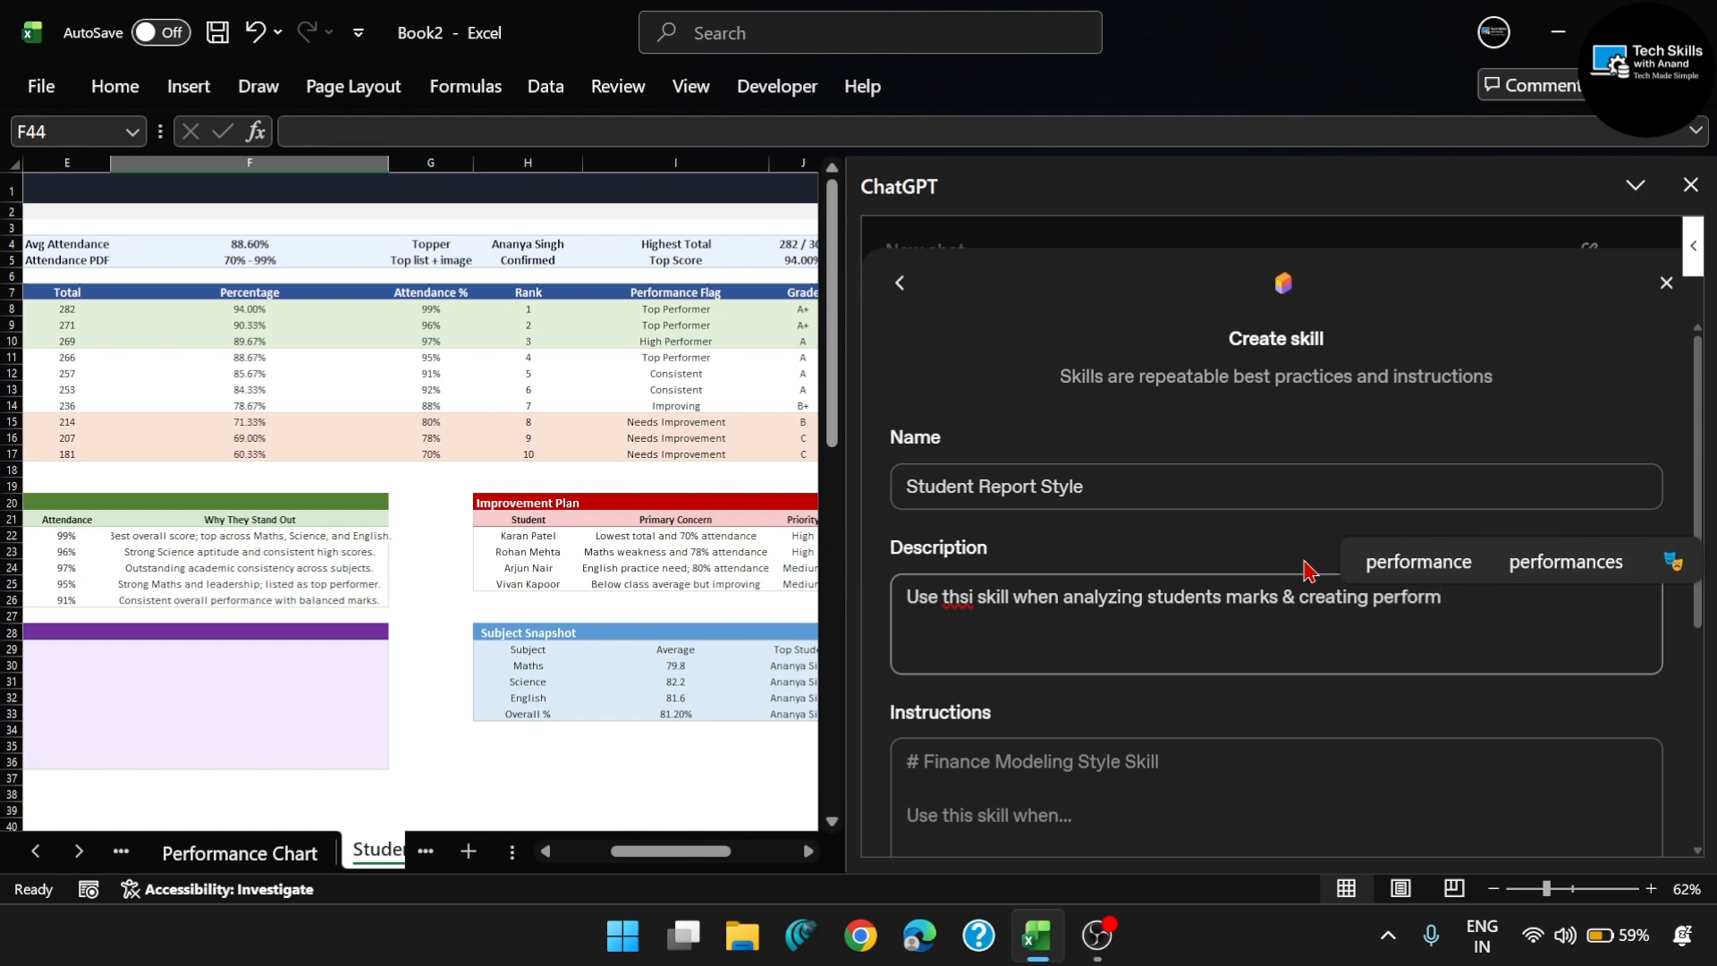
{"action": "left_click", "coordinate": [1447, 577]}
{"action": "type", "text": "repo"}
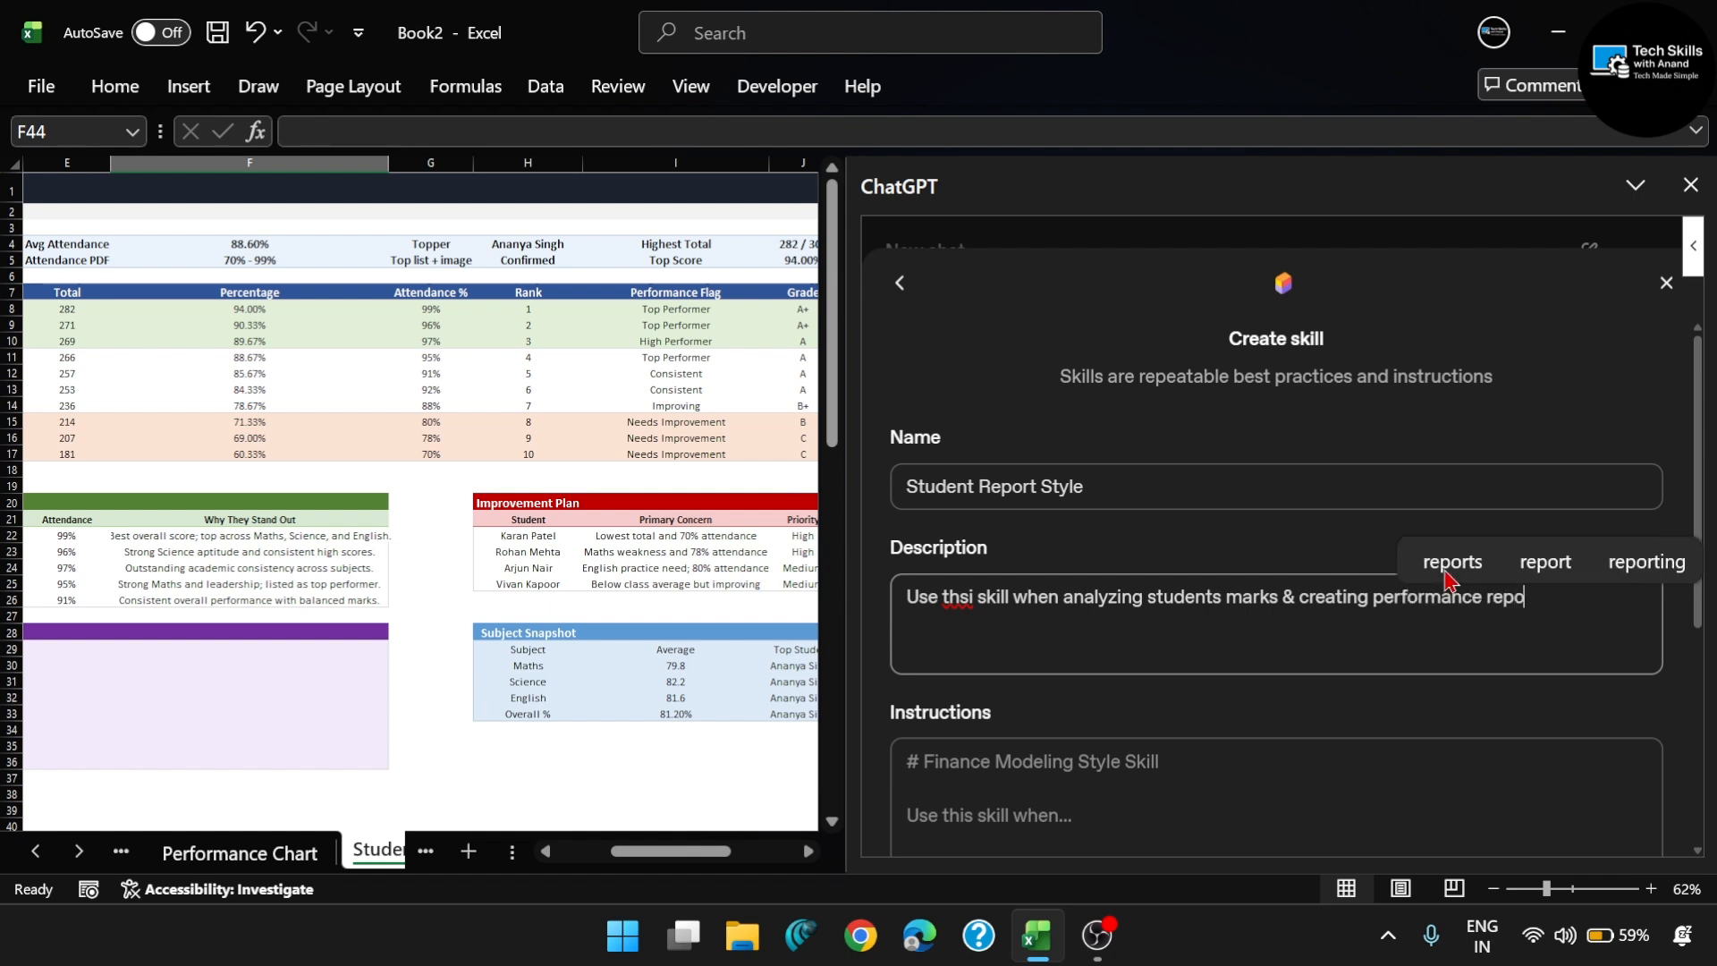
{"action": "type", "text": "rts."}
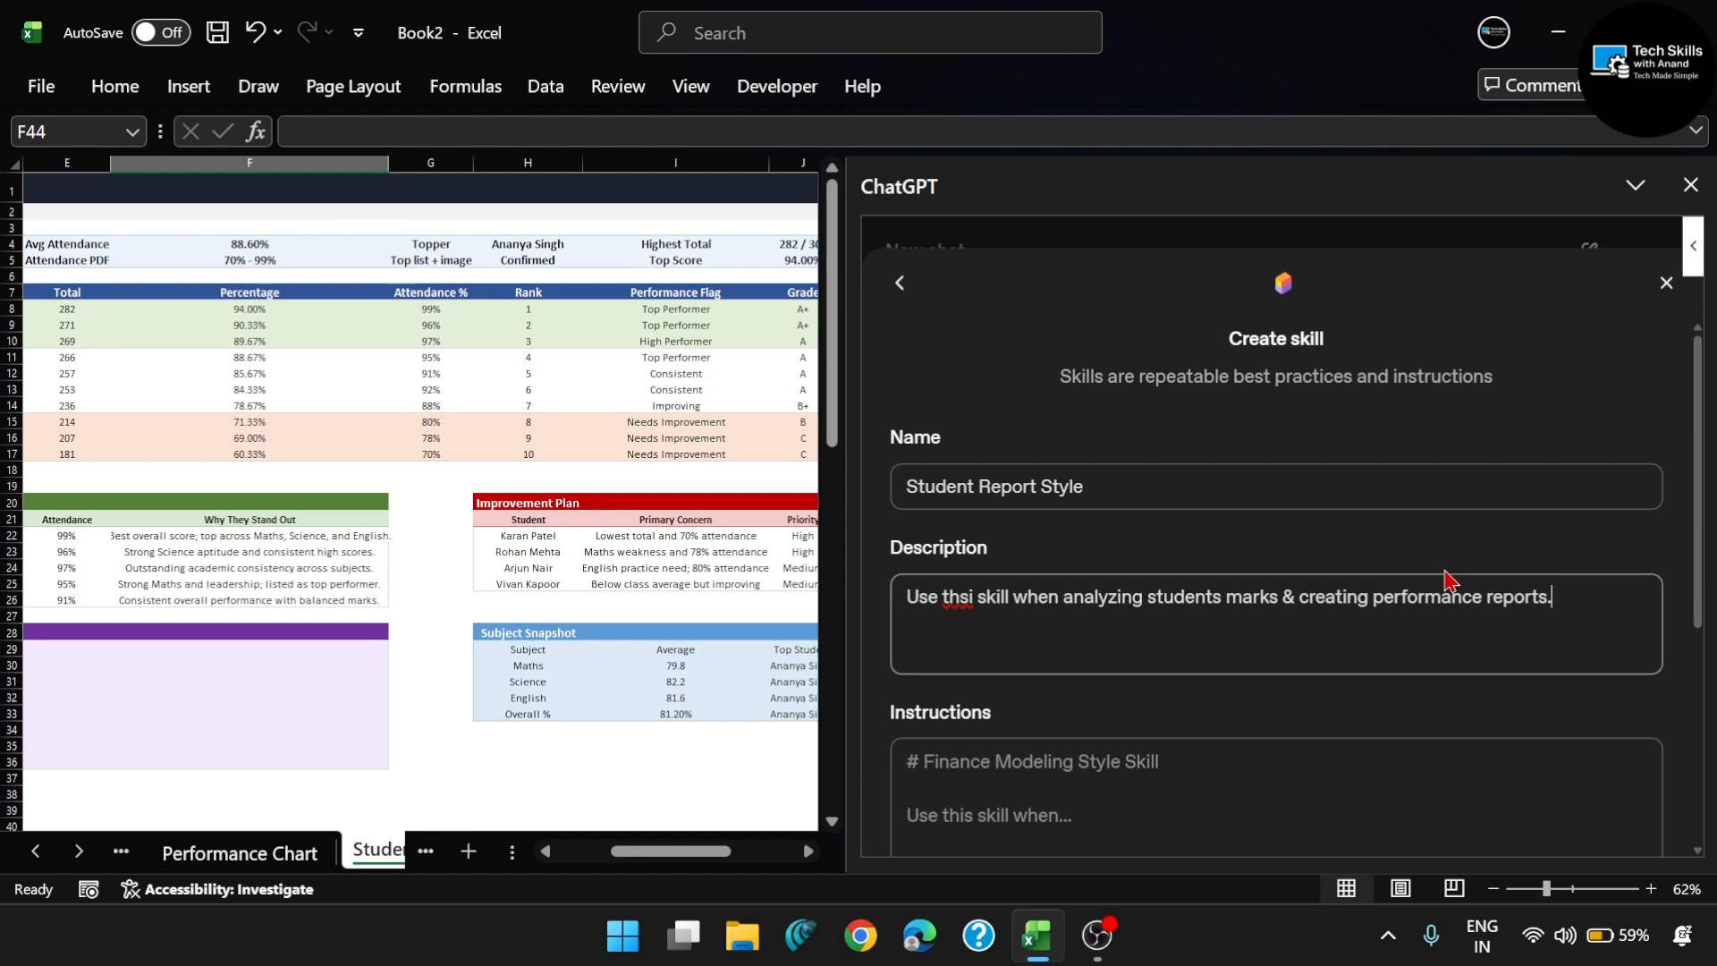
{"action": "left_click", "coordinate": [973, 597]}
{"action": "key", "text": "BackSpace"}
{"action": "type", "text": "is"}
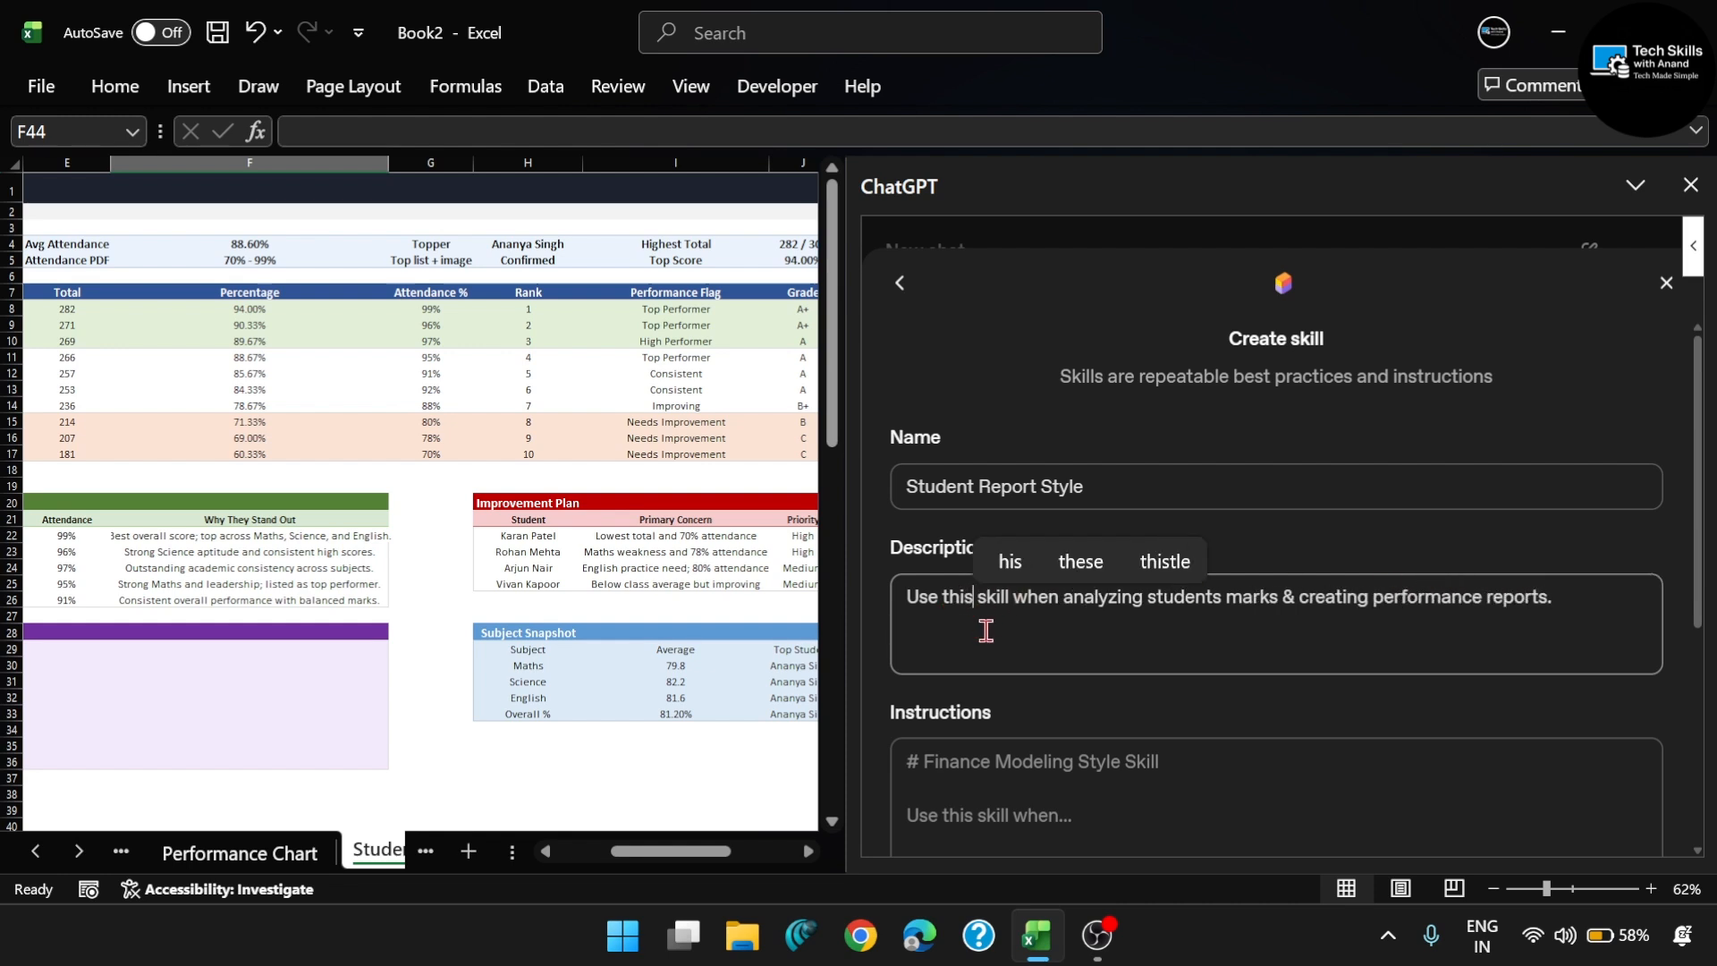
{"action": "left_click", "coordinate": [1092, 630]}
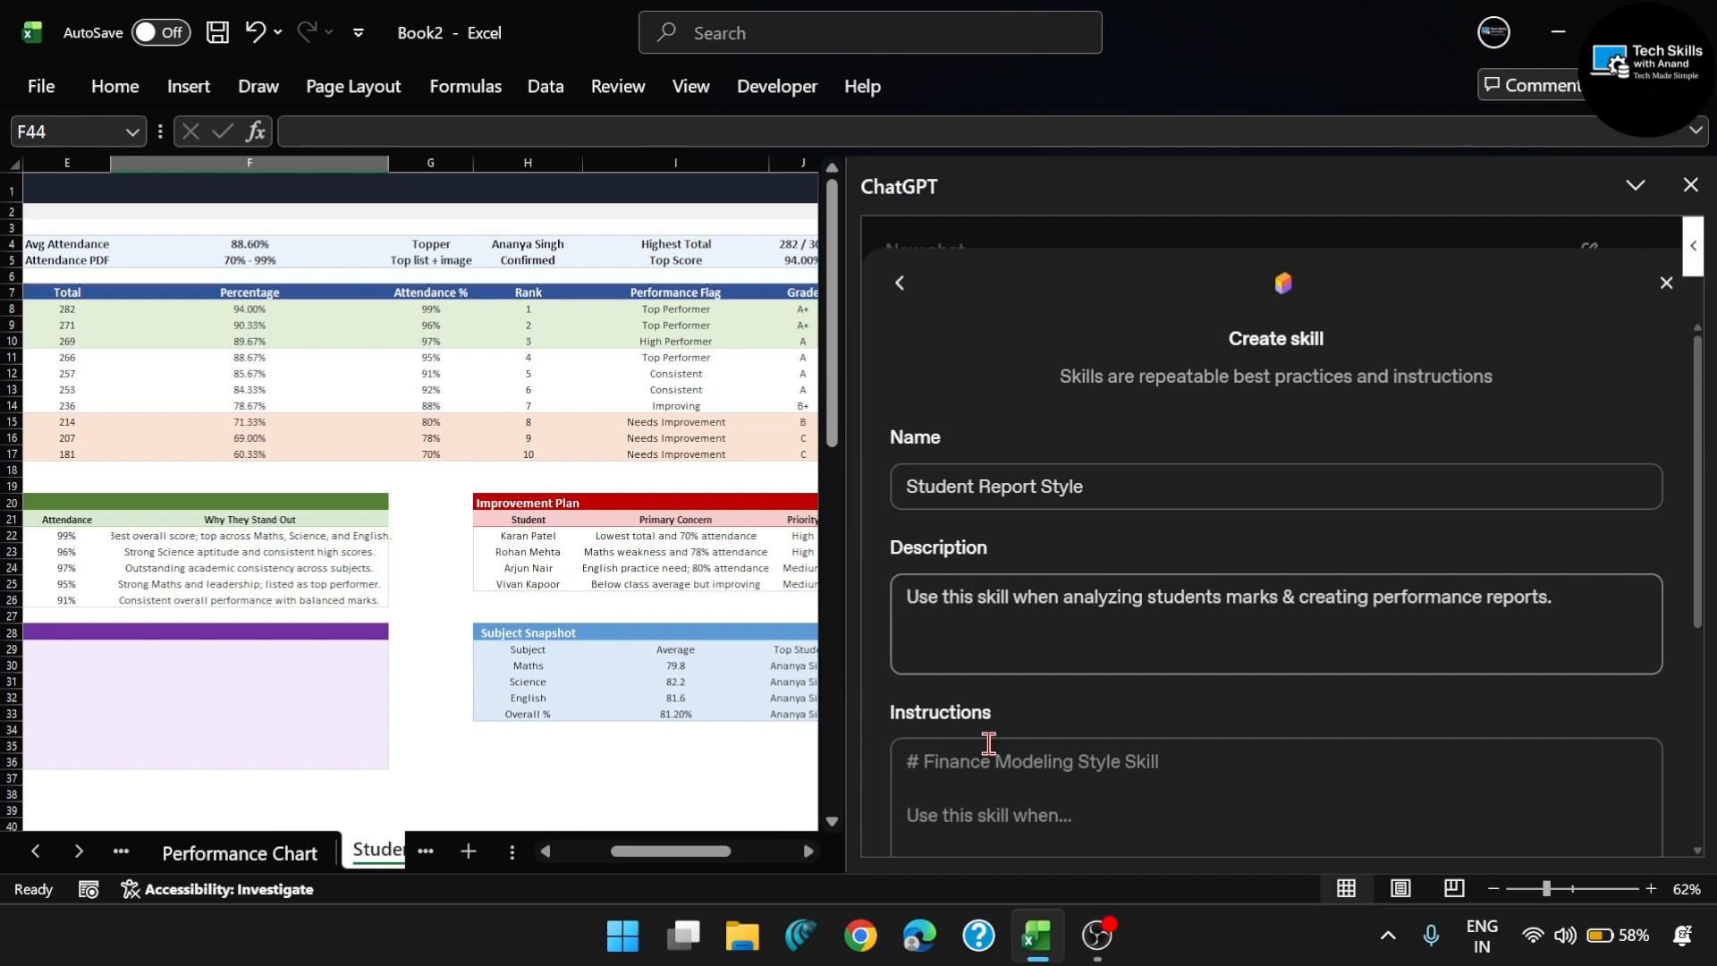
- Fill the instructions with rules for clean tables, toppers in green, weak students in red, subject comparison charts, performance insights and improvement suggestions for low scorers
{"action": "scroll", "coordinate": [1012, 749], "scroll_direction": "down", "scroll_amount": 1}
{"action": "left_click", "coordinate": [1063, 768]}
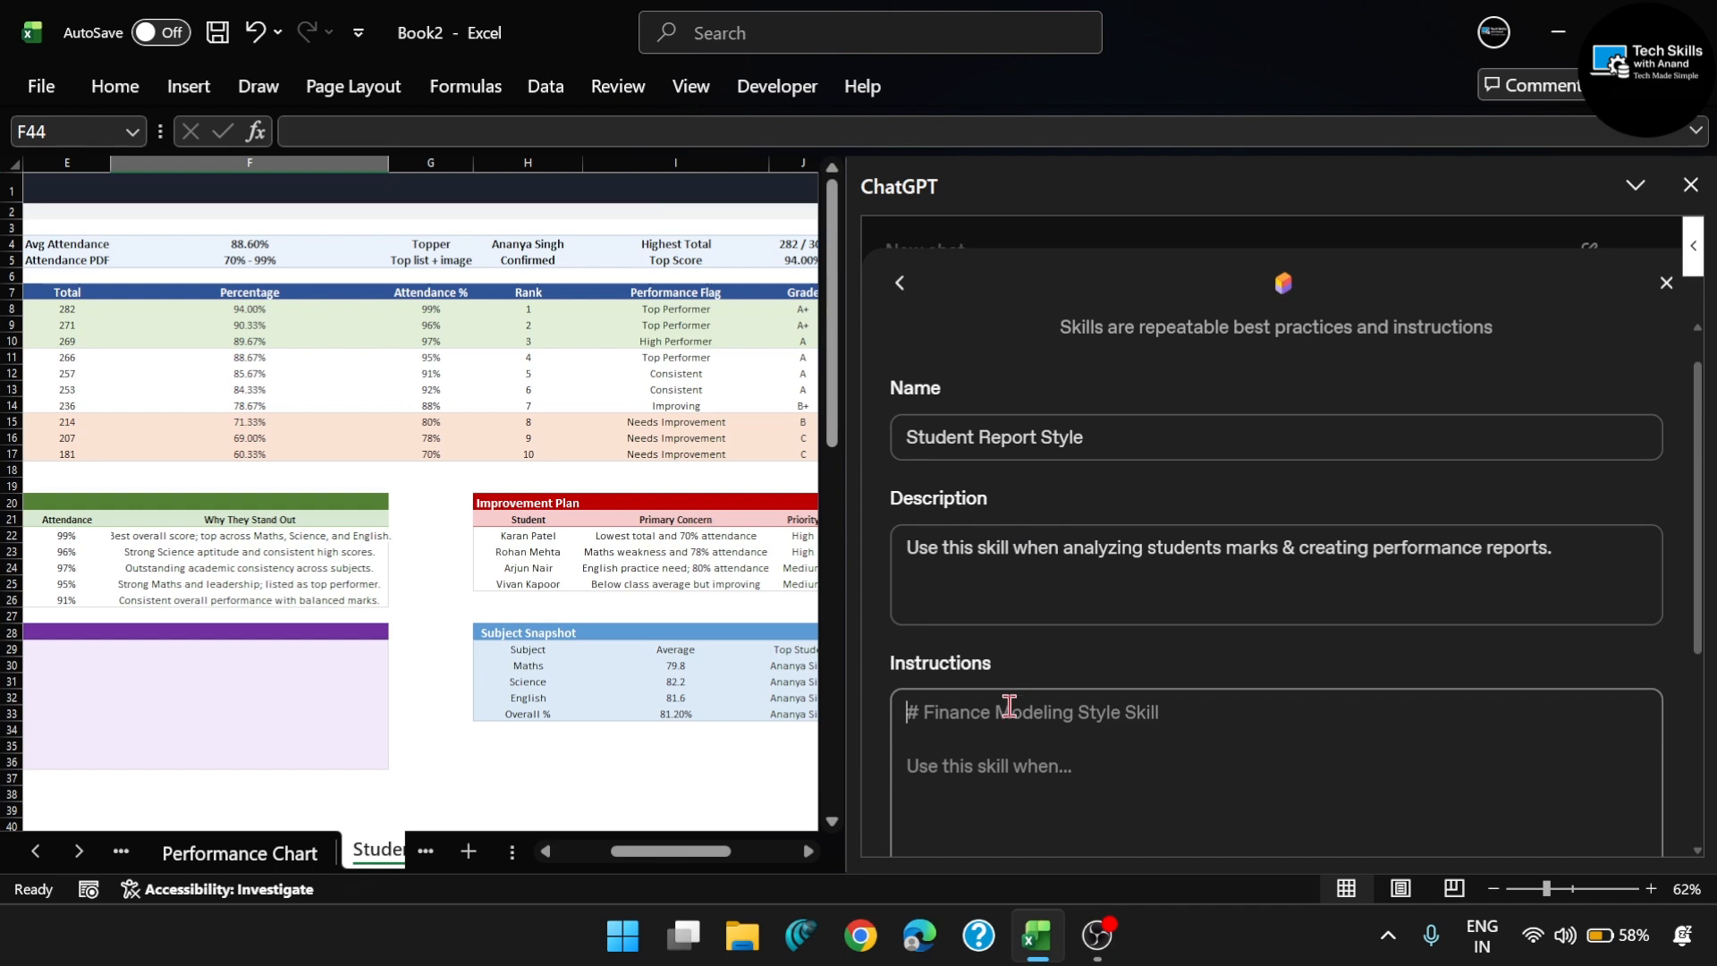
{"action": "type", "text": "Always create clean tables Highlight toppers in green Highlight weak students in red Add charts for subject comparison Generate simple performance insights Add improvement suggestions for low scorers"}
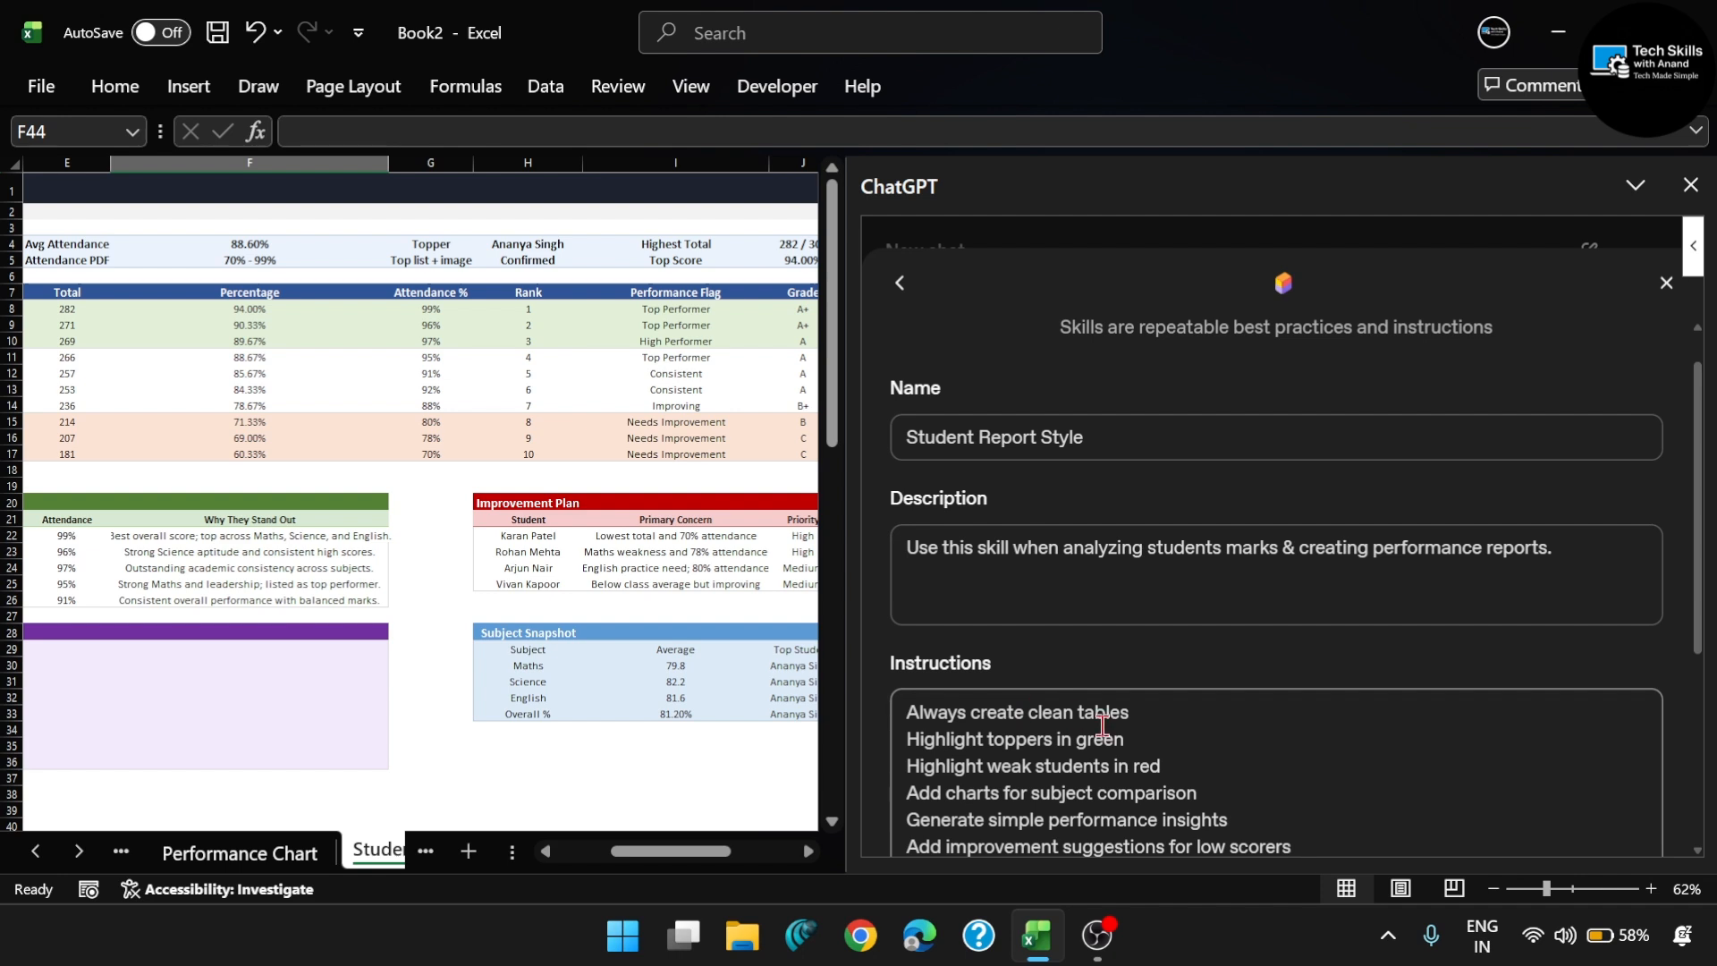
{"action": "scroll", "coordinate": [1055, 716], "scroll_direction": "down", "scroll_amount": 3}
{"action": "scroll", "coordinate": [907, 500], "scroll_direction": "up", "scroll_amount": 1}
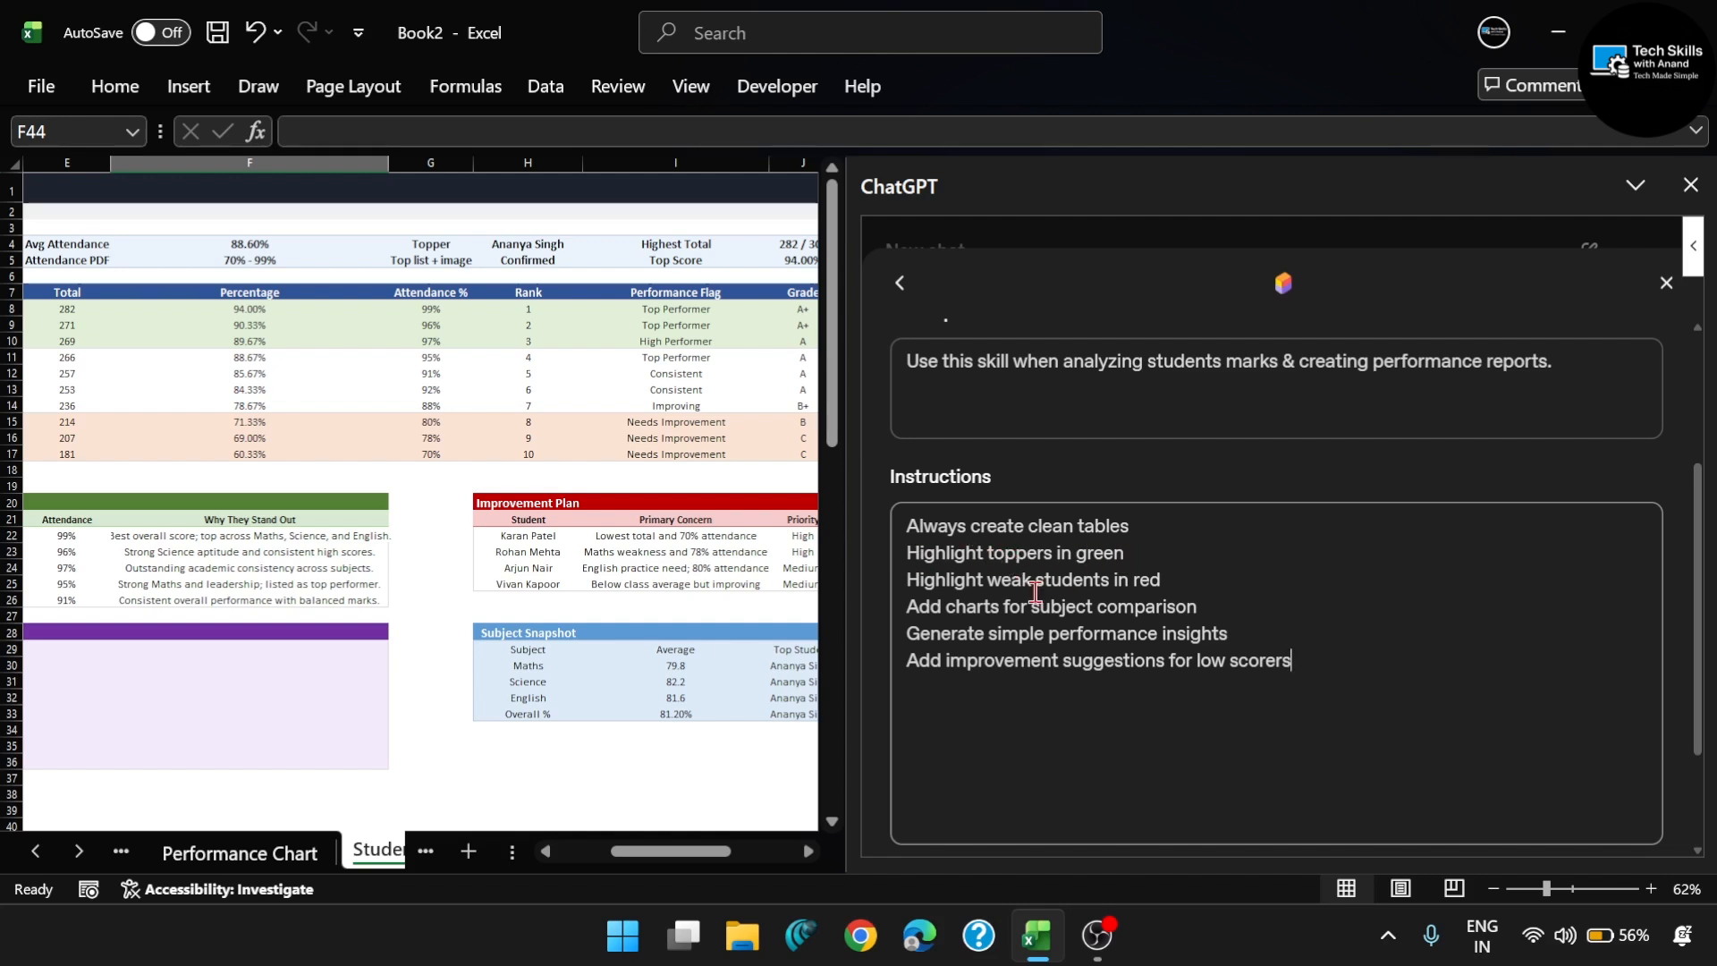
- Review the skill's instruction lines one by one, along with its name and description
{"action": "double_click", "coordinate": [1144, 581]}
{"action": "double_click", "coordinate": [975, 606]}
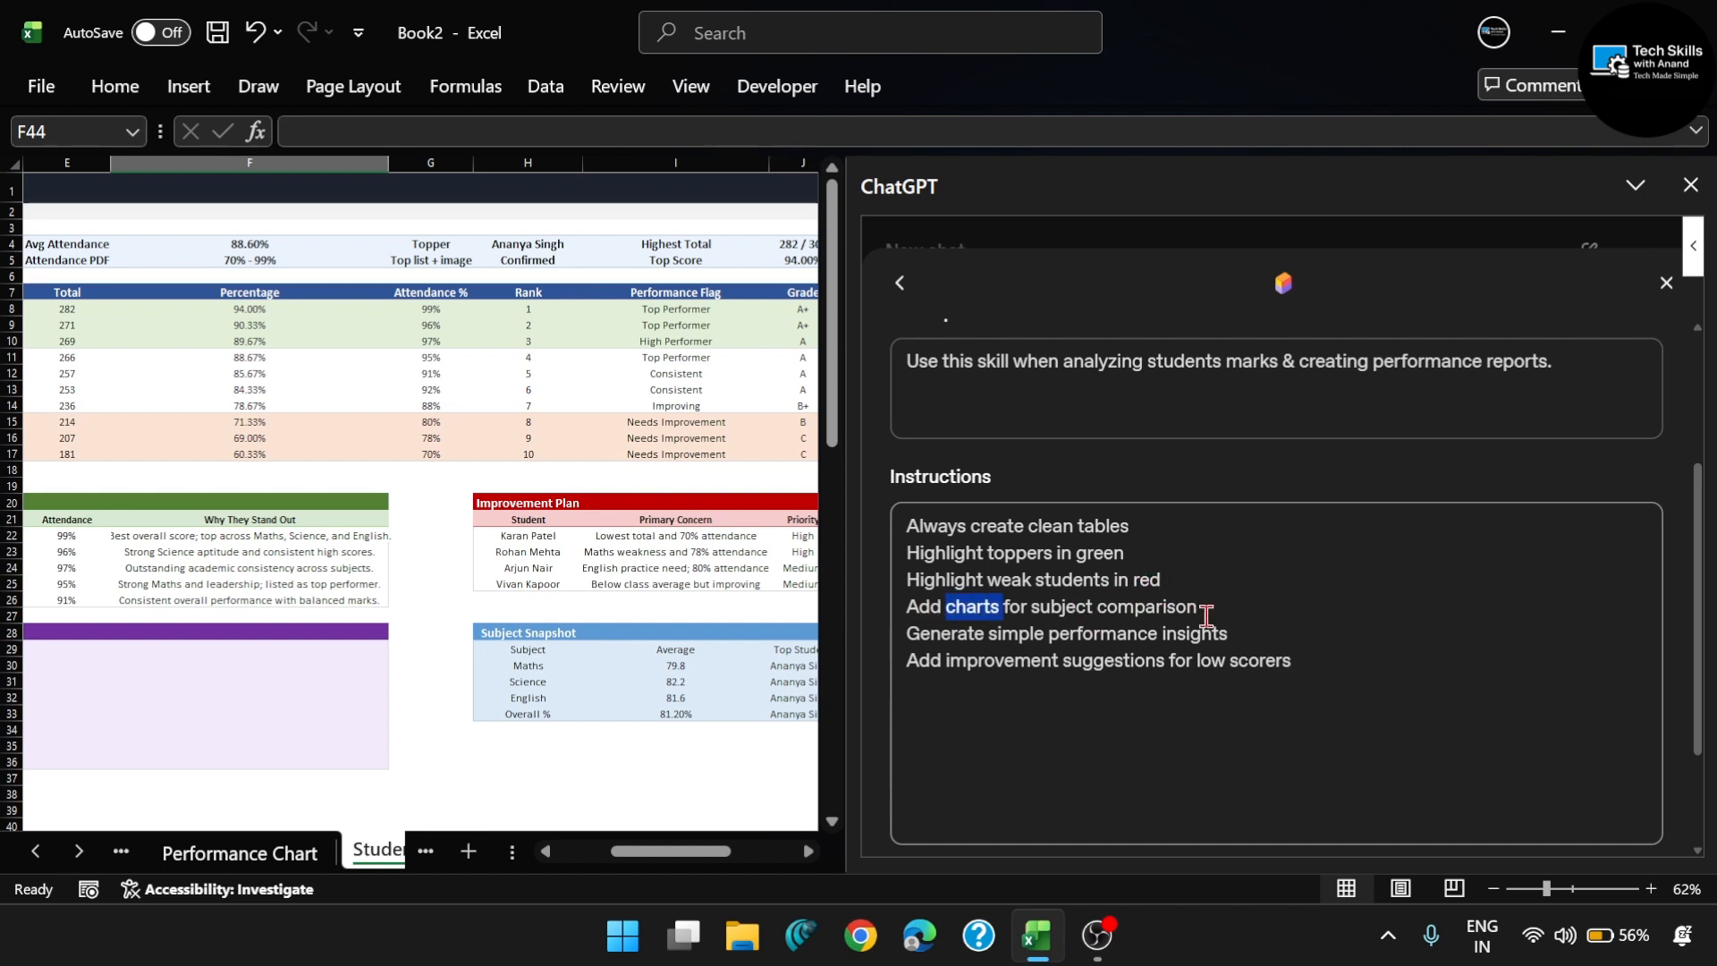
{"action": "left_click", "coordinate": [974, 632]}
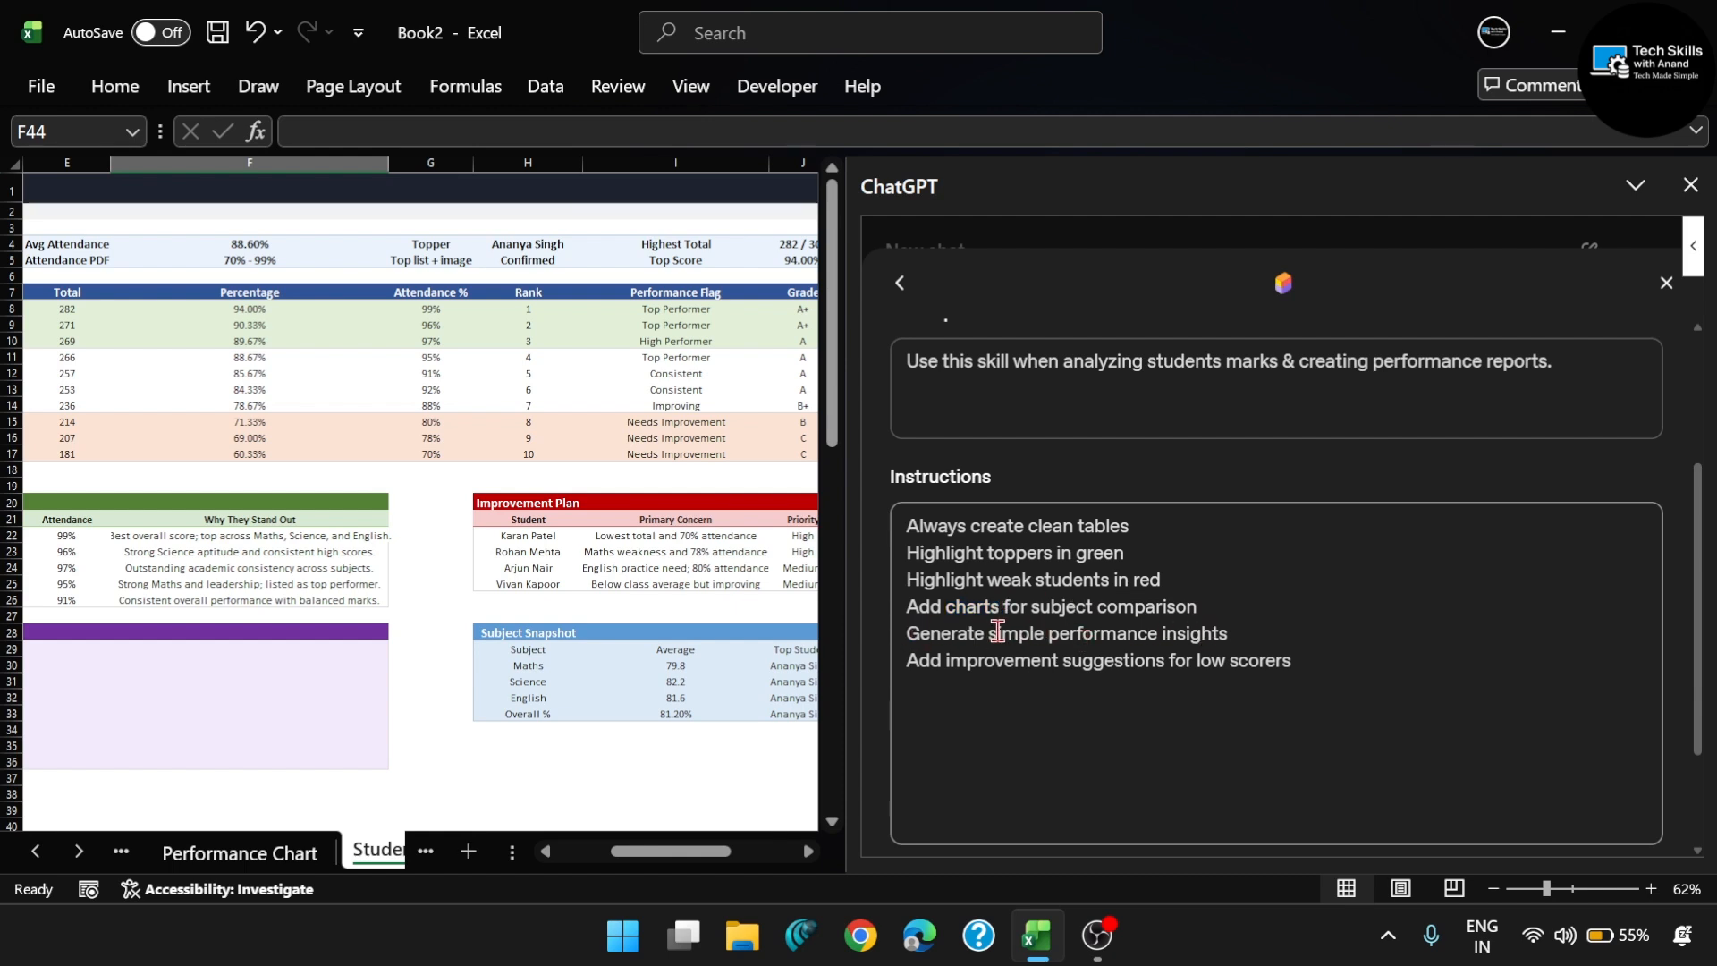
{"action": "triple_click", "coordinate": [977, 659]}
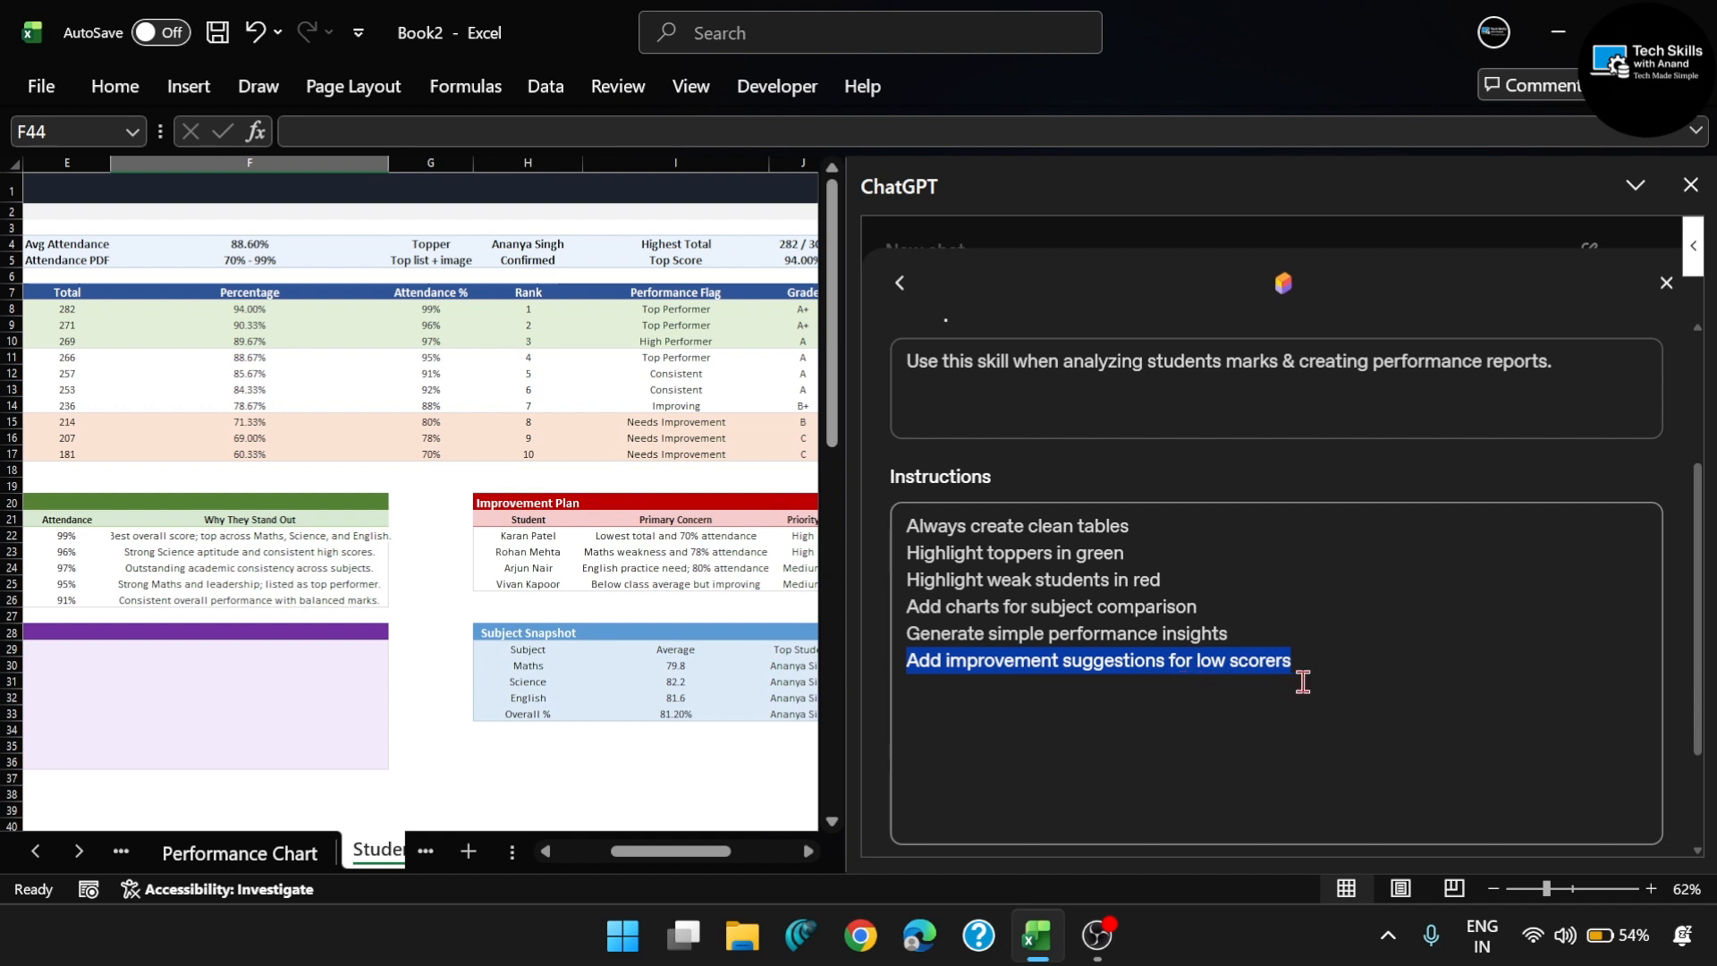
{"action": "left_click", "coordinate": [1195, 728]}
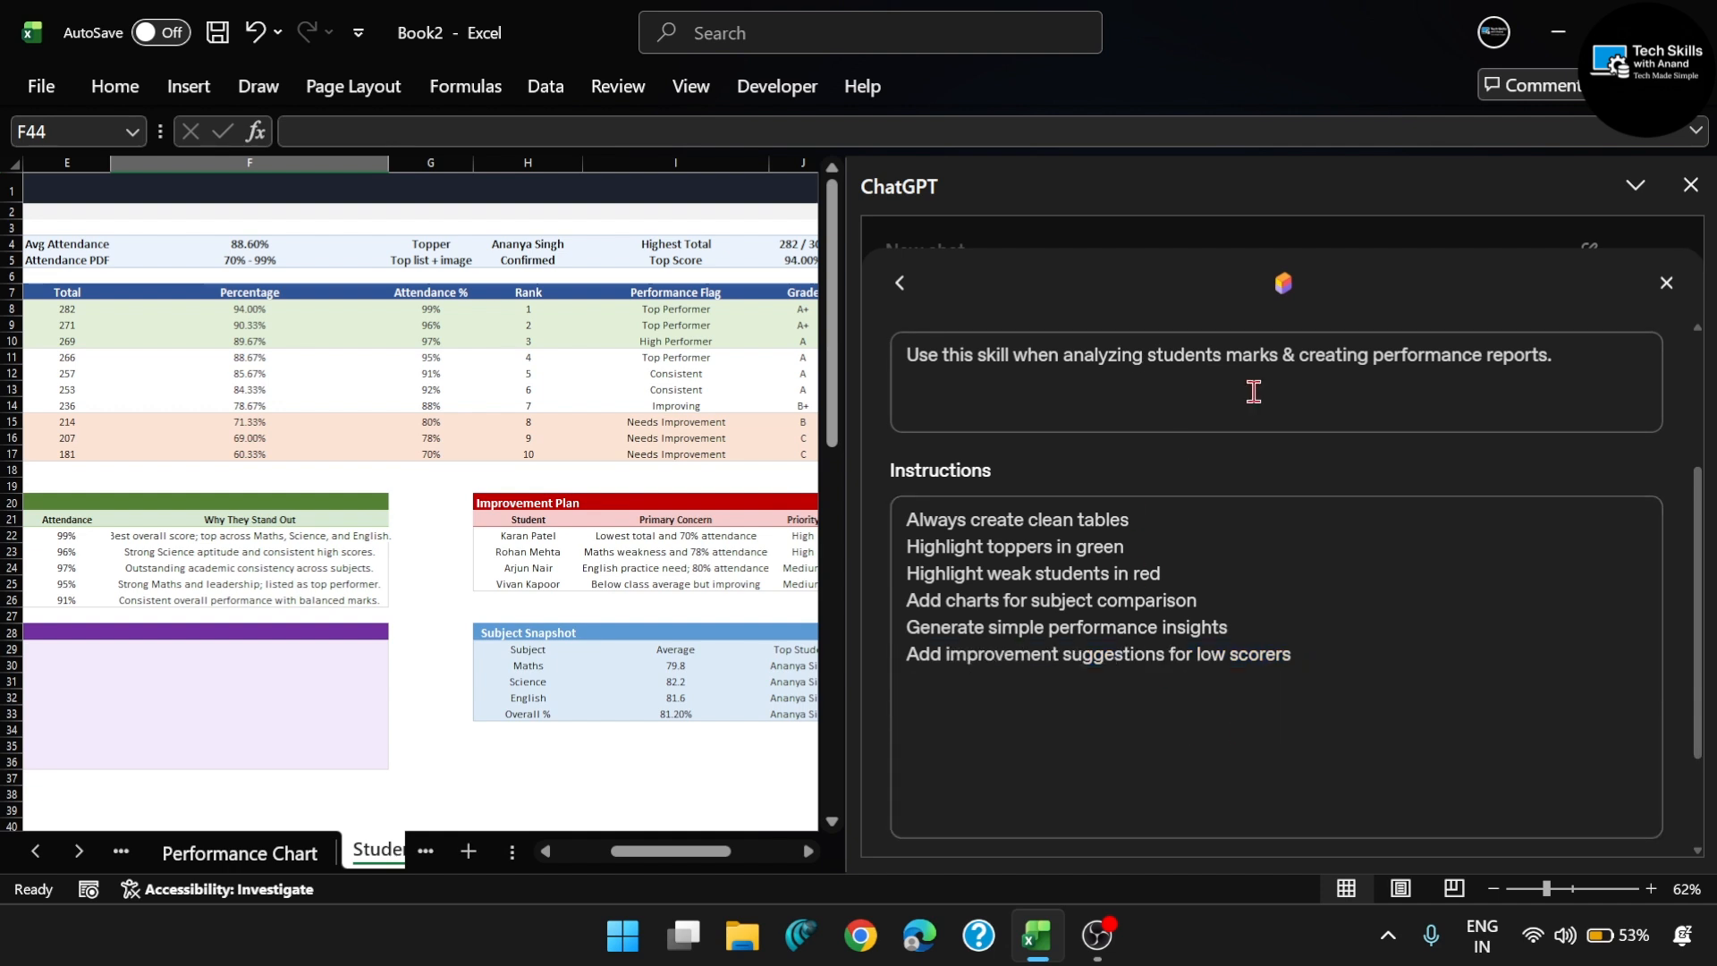
{"action": "scroll", "coordinate": [1254, 392], "scroll_direction": "up", "scroll_amount": 2}
{"action": "scroll", "coordinate": [1242, 569], "scroll_direction": "down", "scroll_amount": 1}
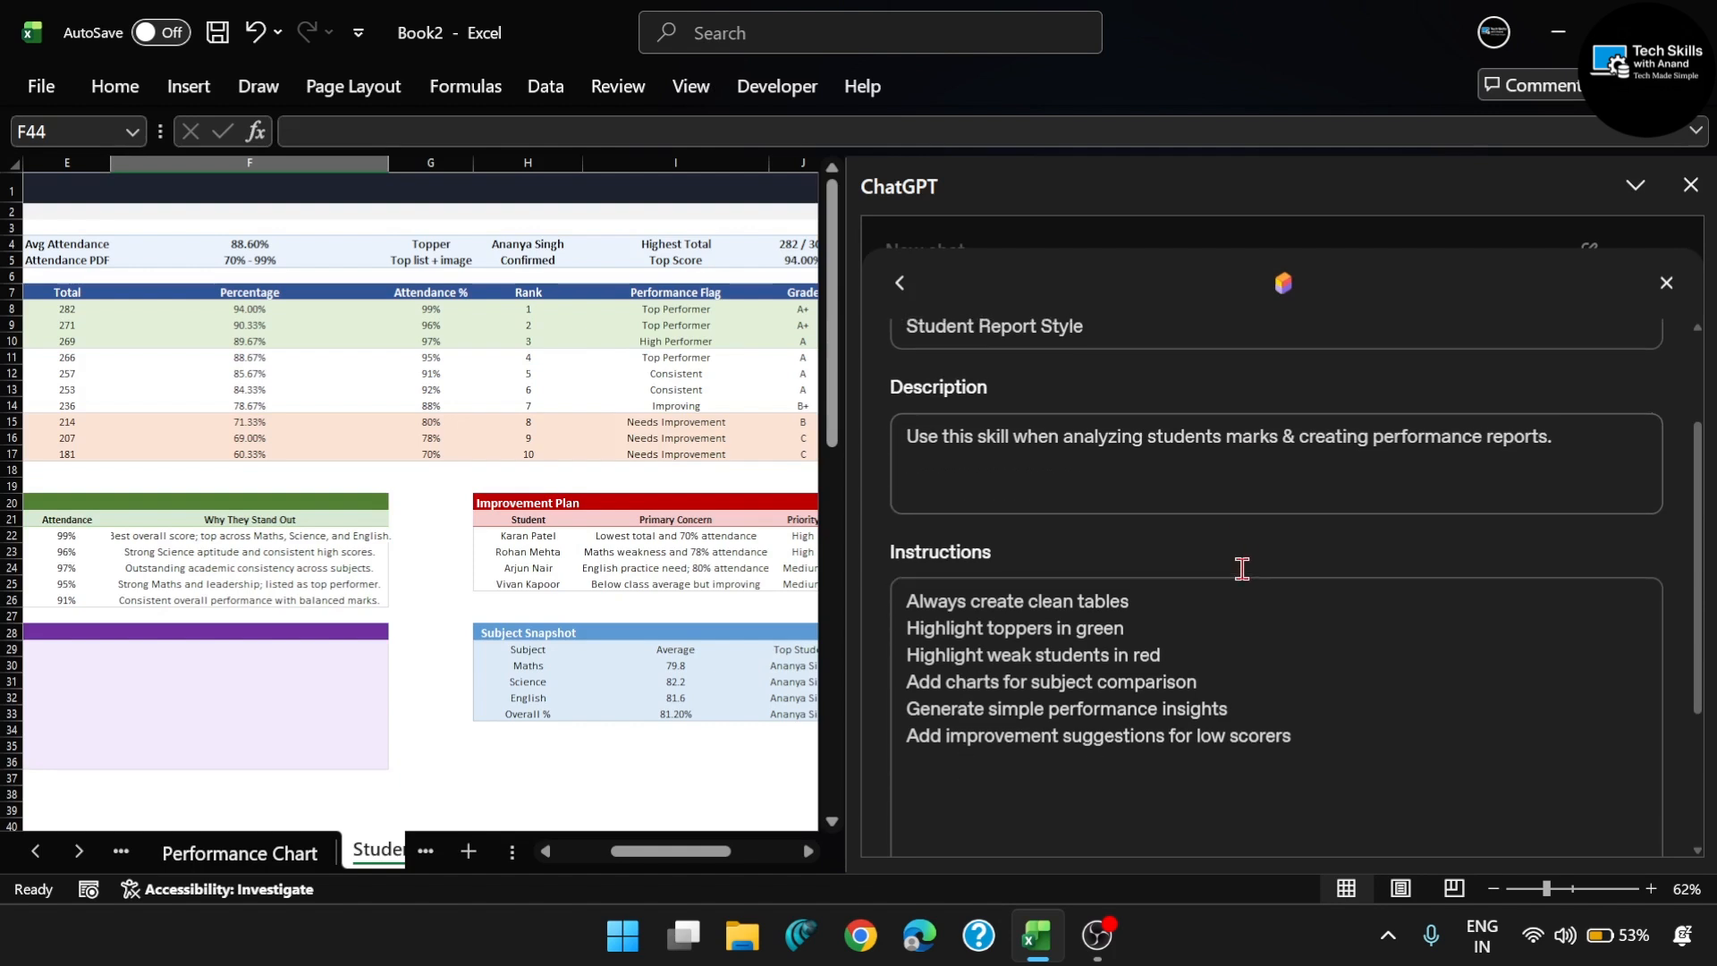
{"action": "scroll", "coordinate": [1242, 569], "scroll_direction": "up", "scroll_amount": 1}
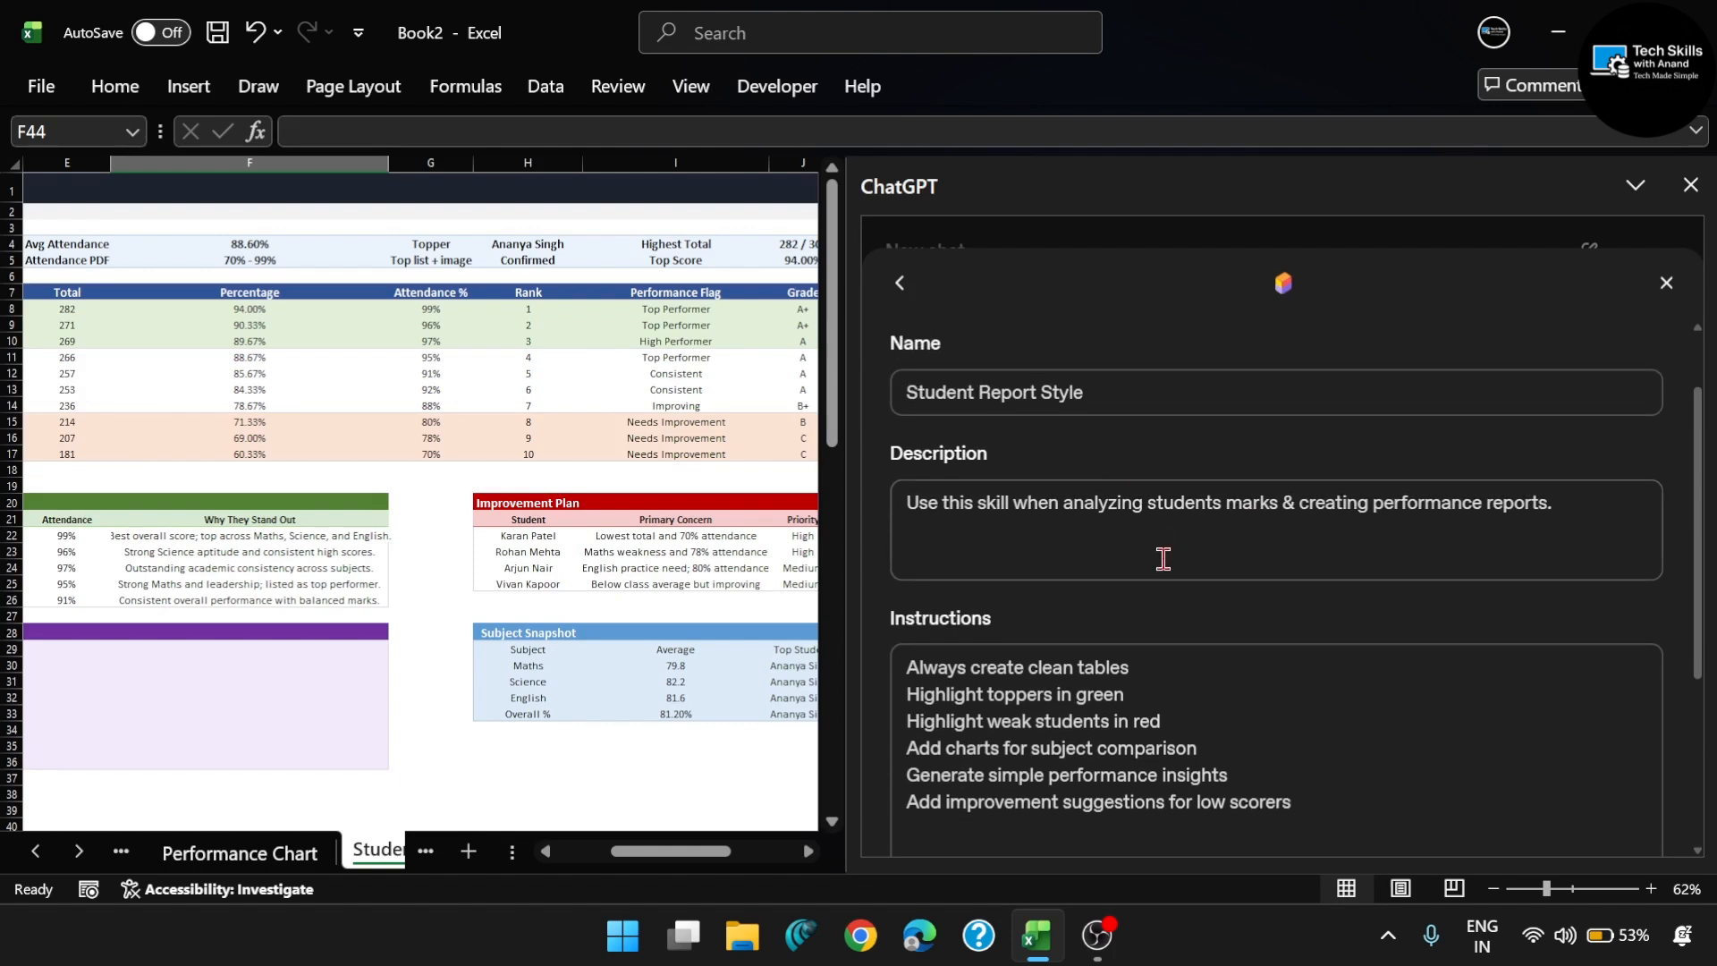
- Create the skill and check for it in the chat's list of available skills
{"action": "scroll", "coordinate": [1162, 558], "scroll_direction": "down", "scroll_amount": 4}
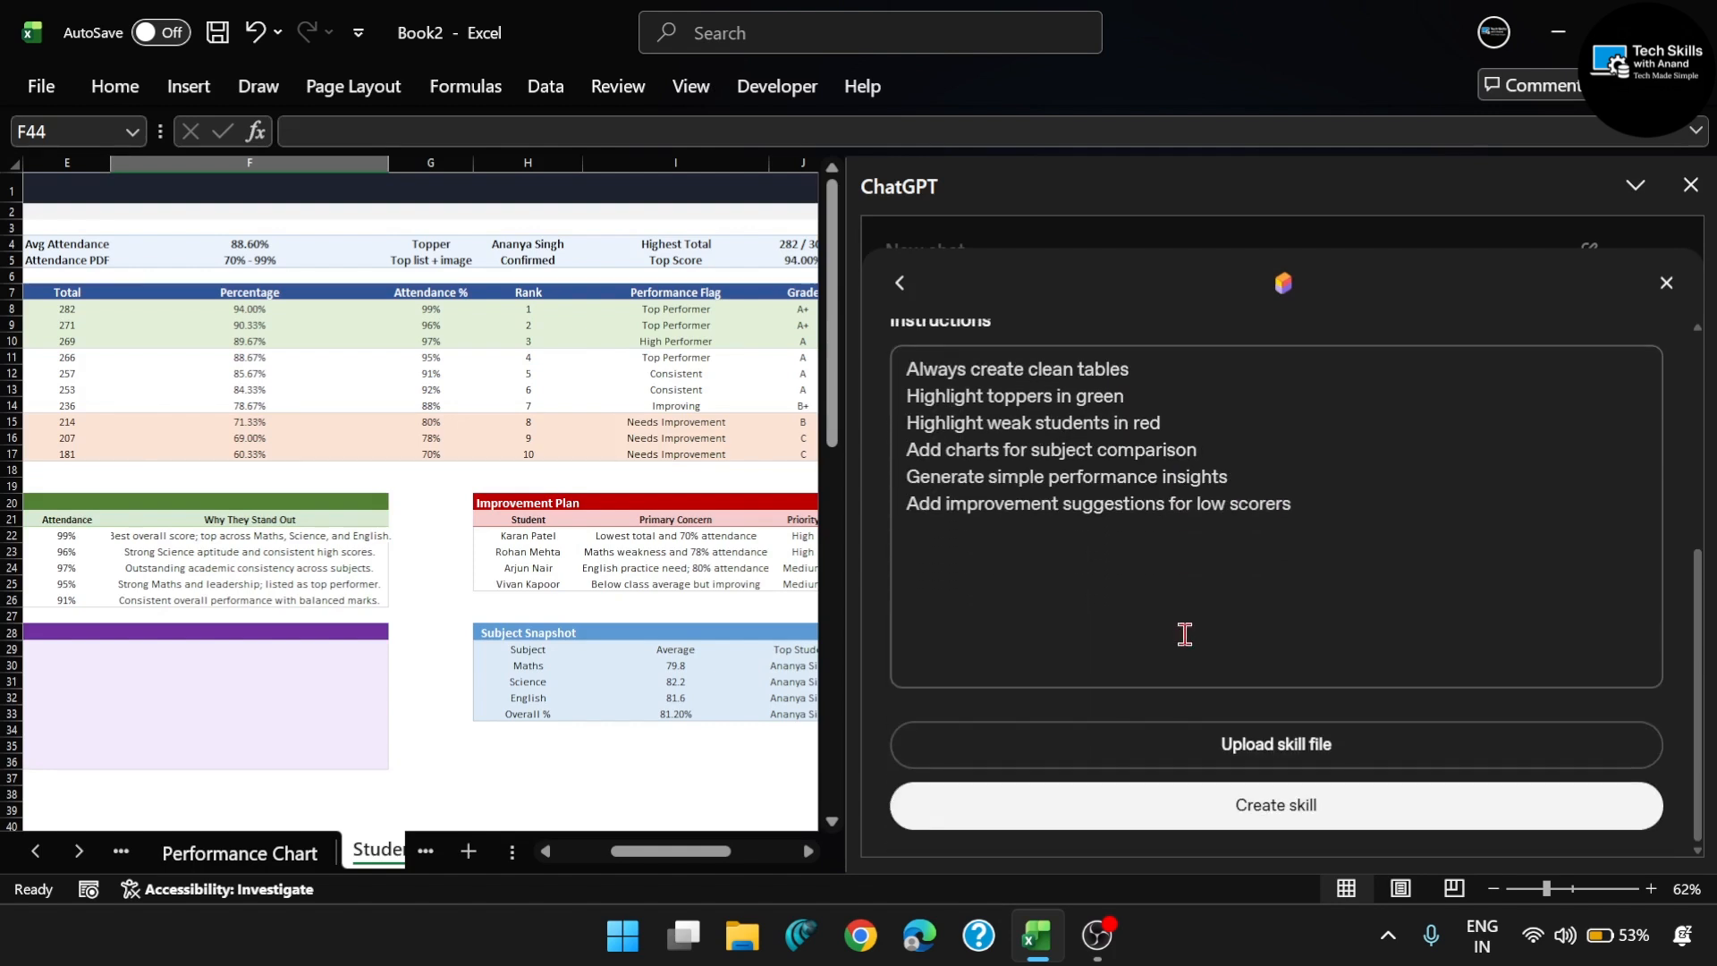
{"action": "left_click", "coordinate": [1217, 827]}
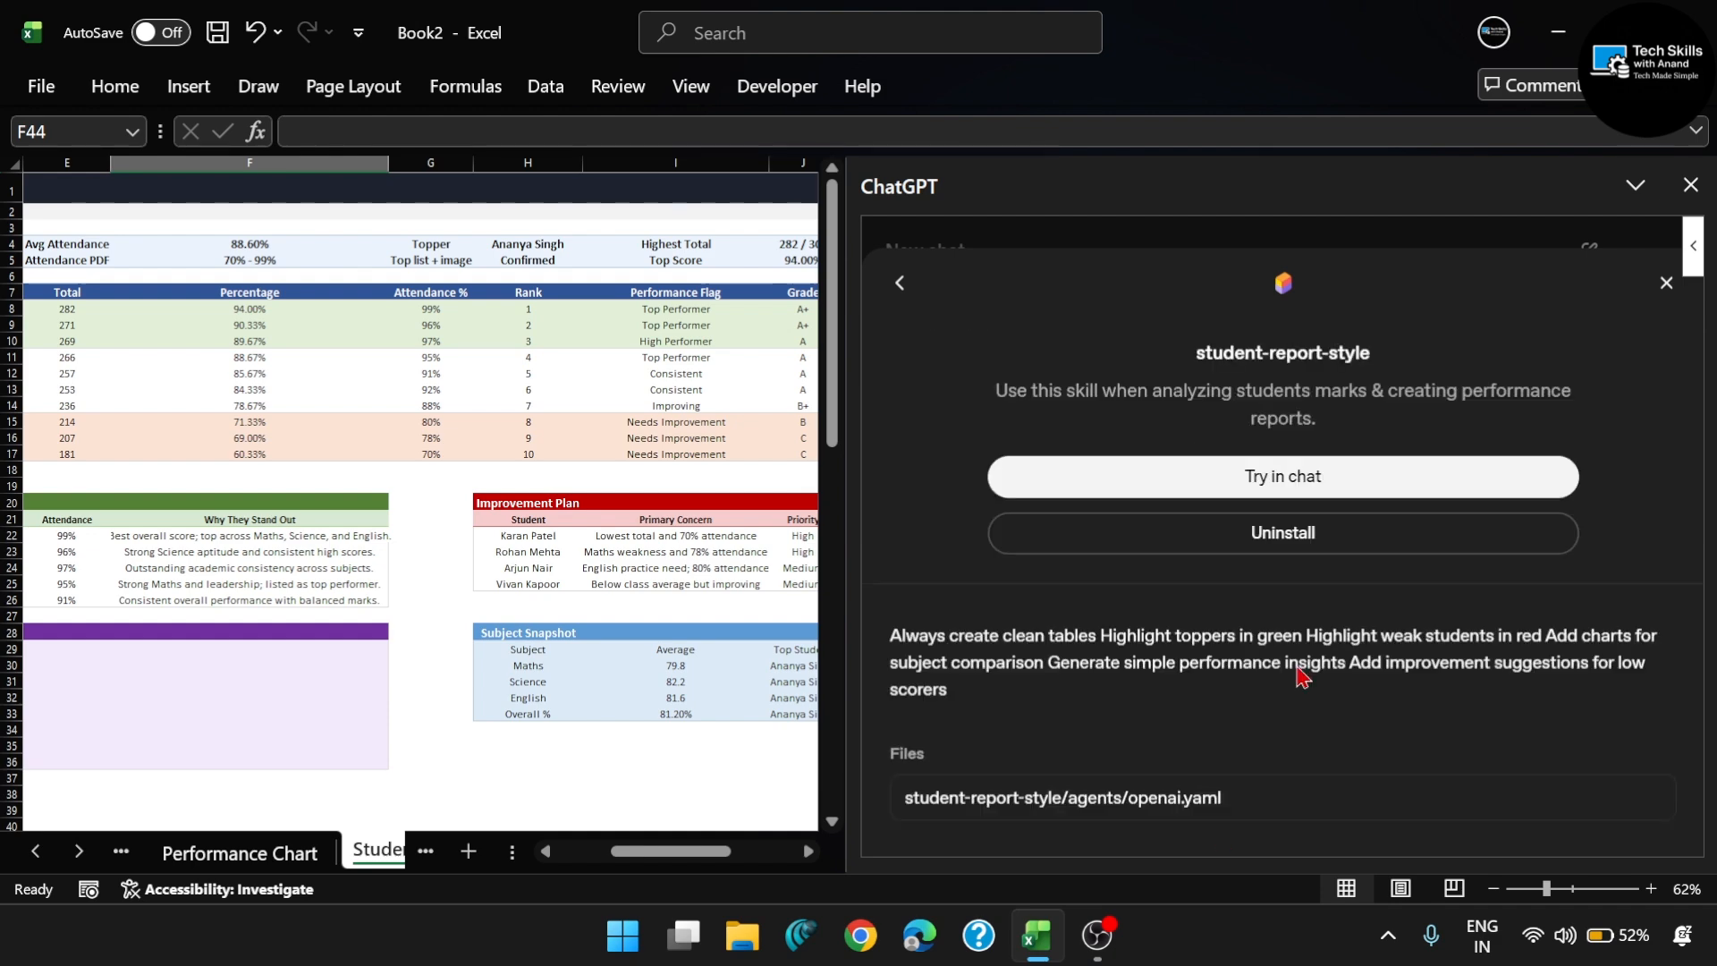
{"action": "left_click", "coordinate": [1663, 288]}
{"action": "left_click", "coordinate": [911, 800]}
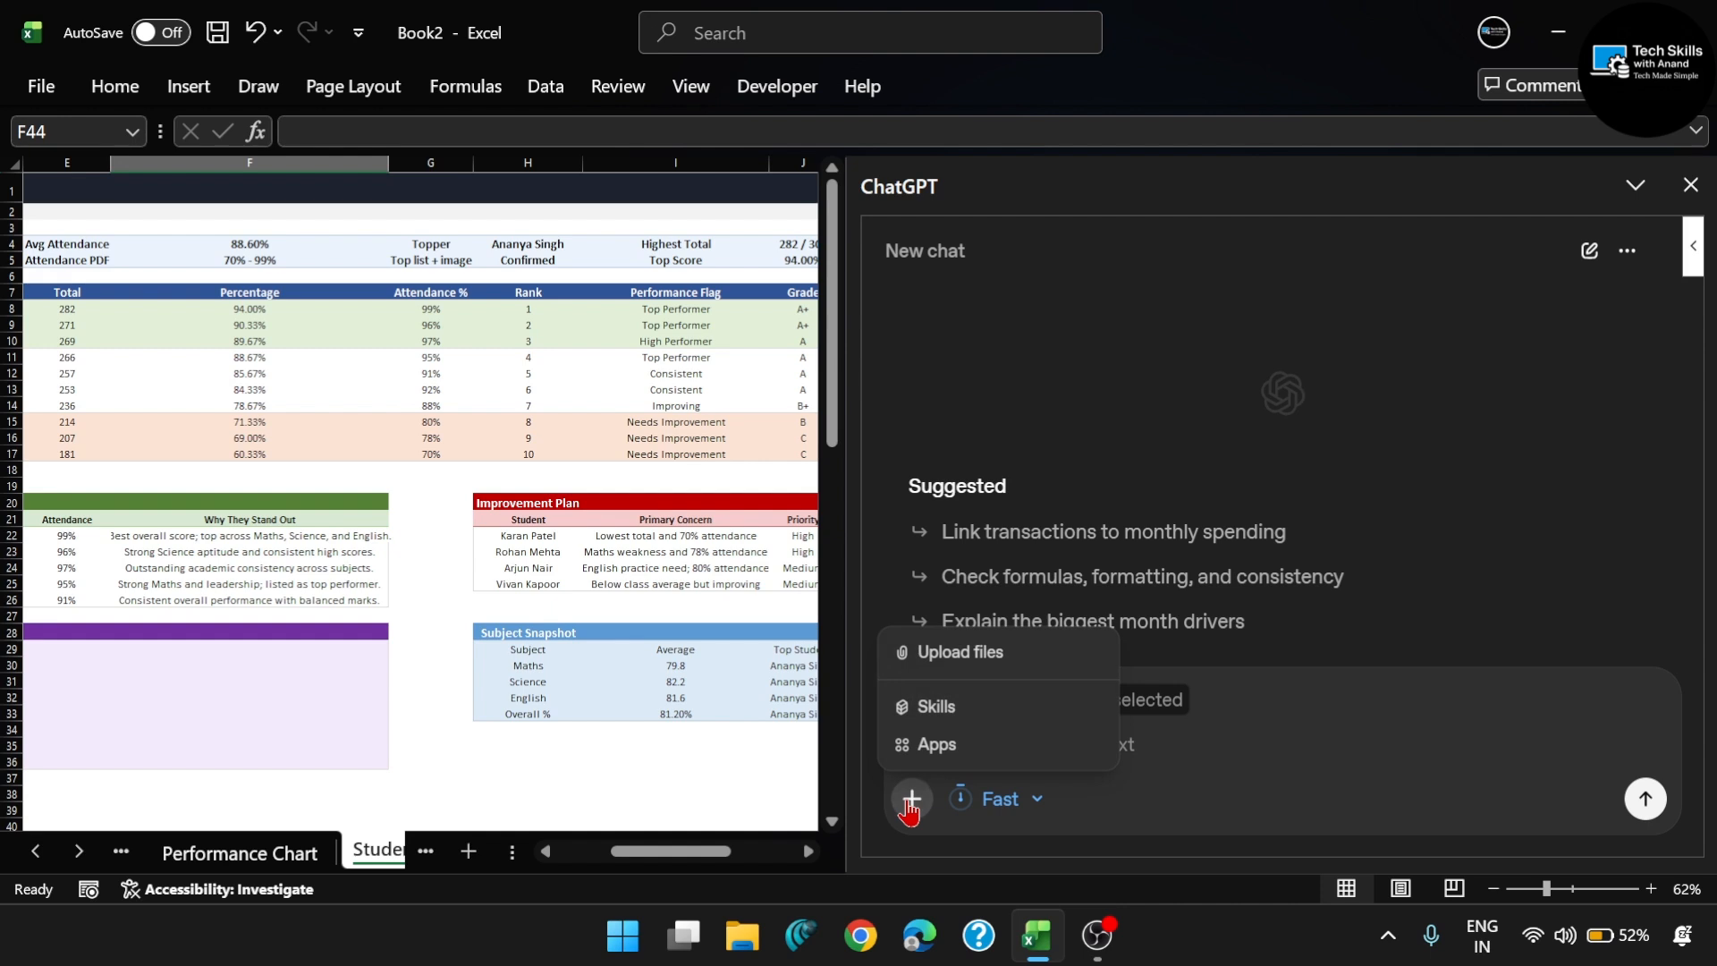
{"action": "left_click", "coordinate": [930, 707]}
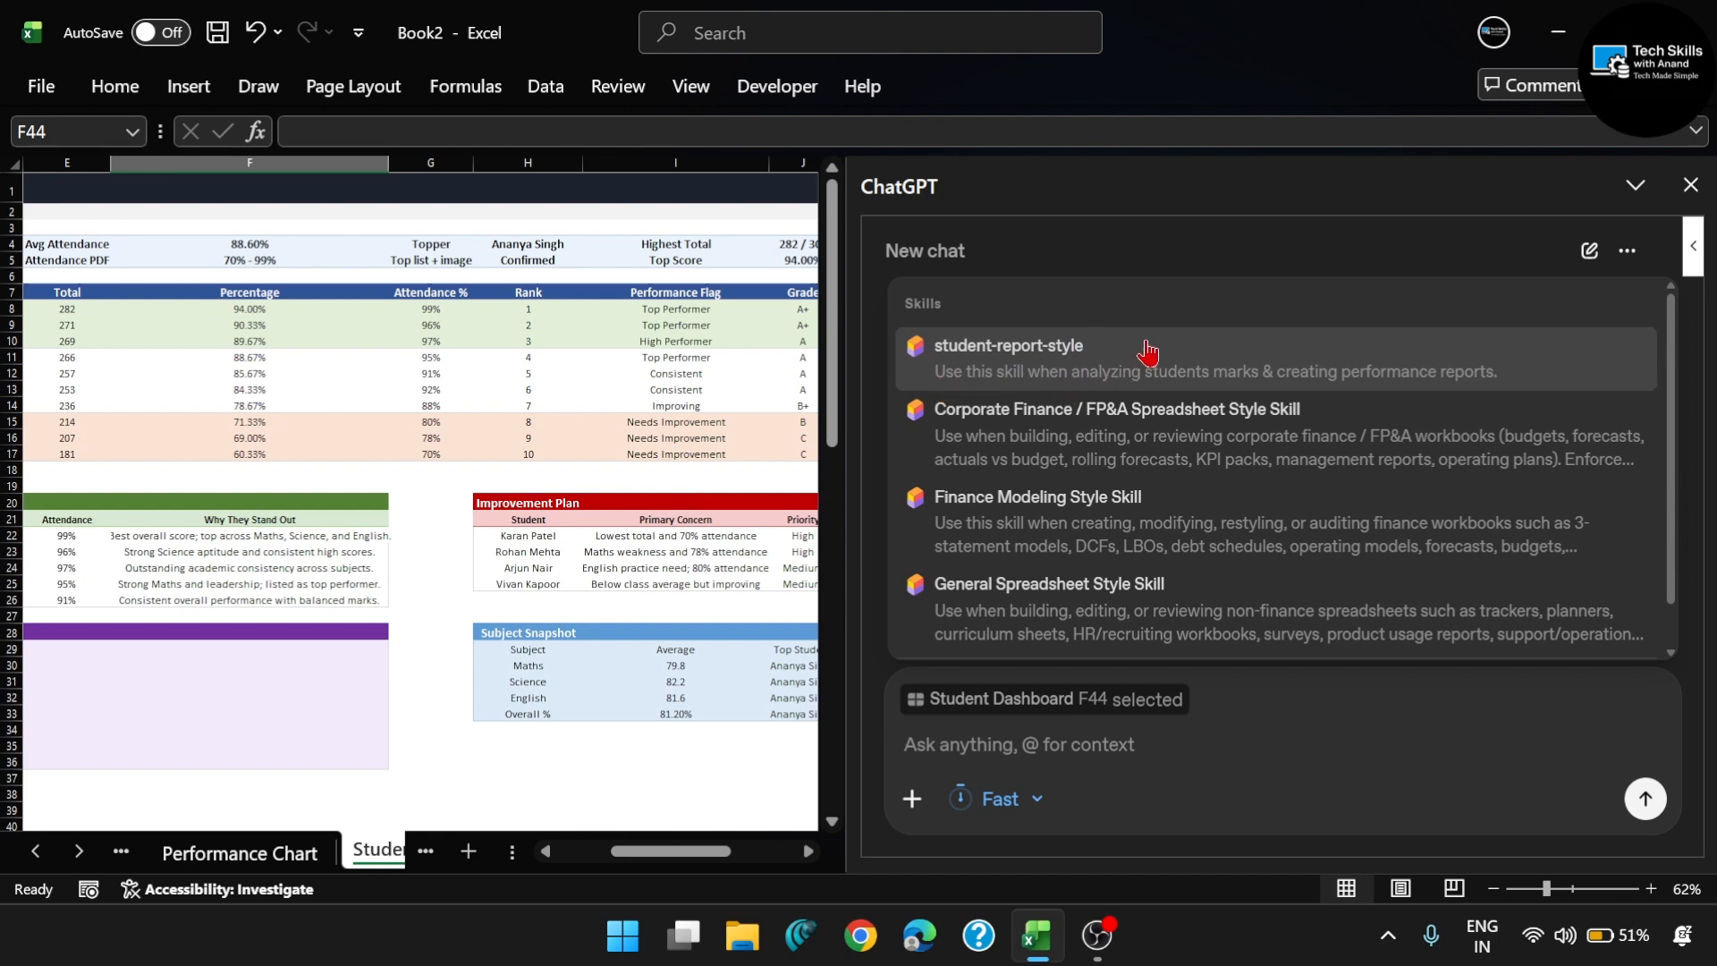
- Add a blank worksheet after Student Dashboard and reopen the ChatGPT add-in there
{"action": "left_click", "coordinate": [1689, 186]}
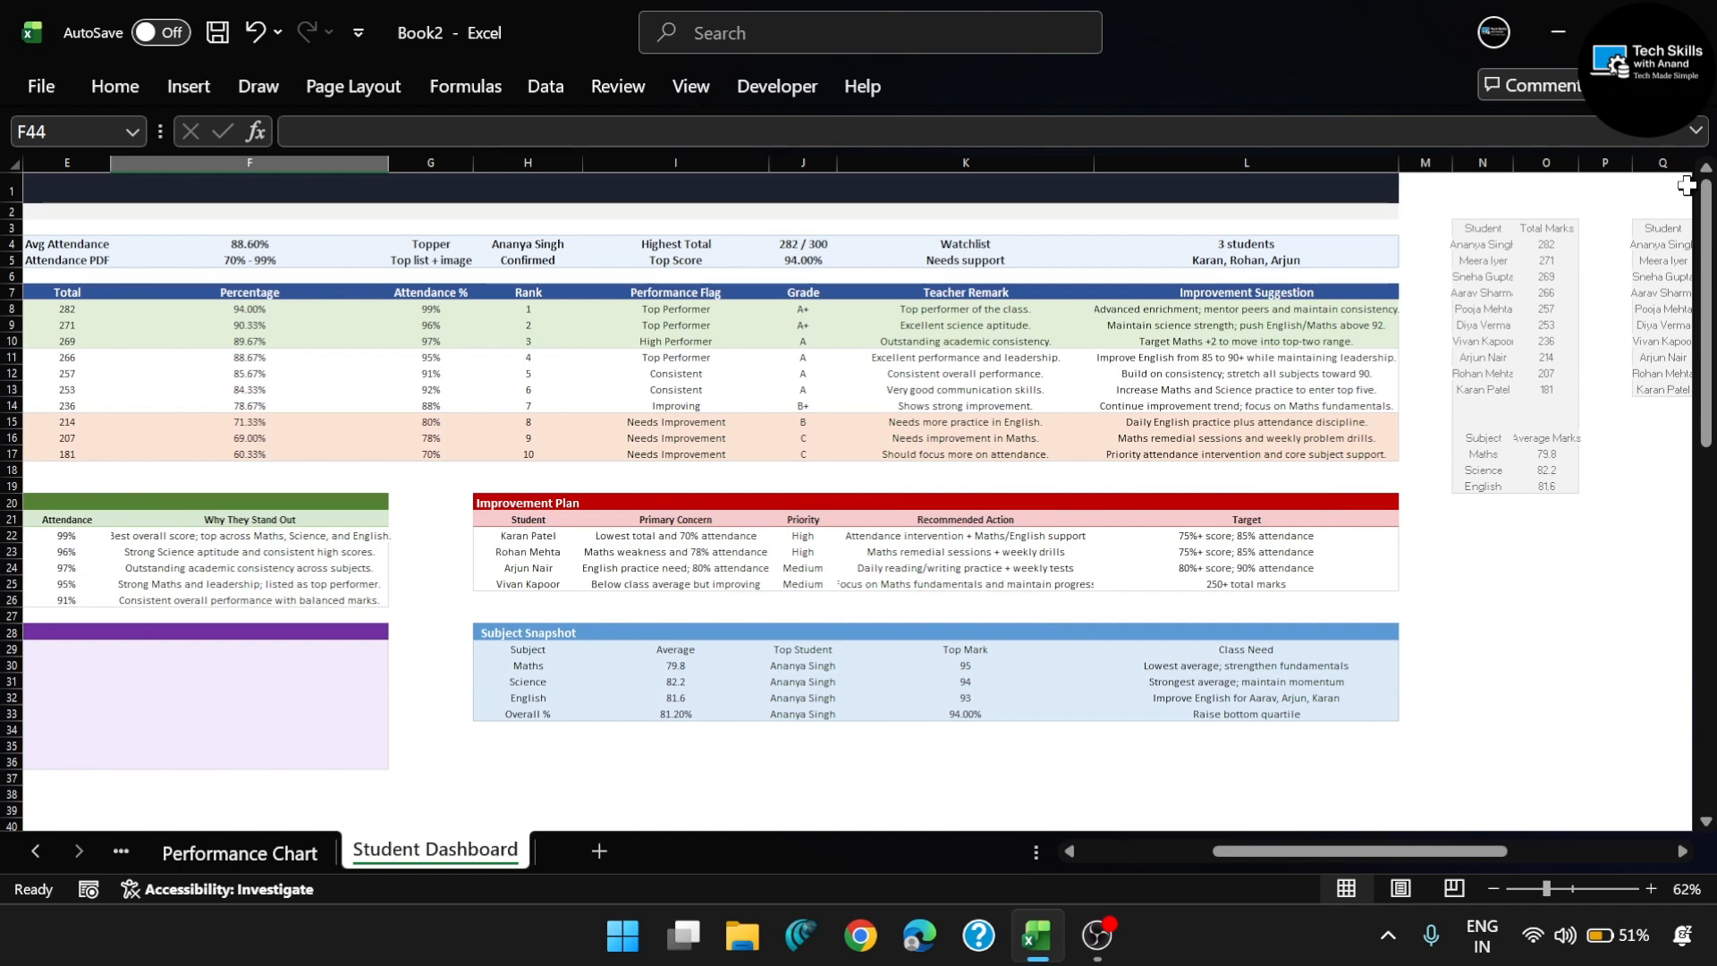
{"action": "left_click", "coordinate": [597, 851]}
{"action": "left_click", "coordinate": [1619, 152]}
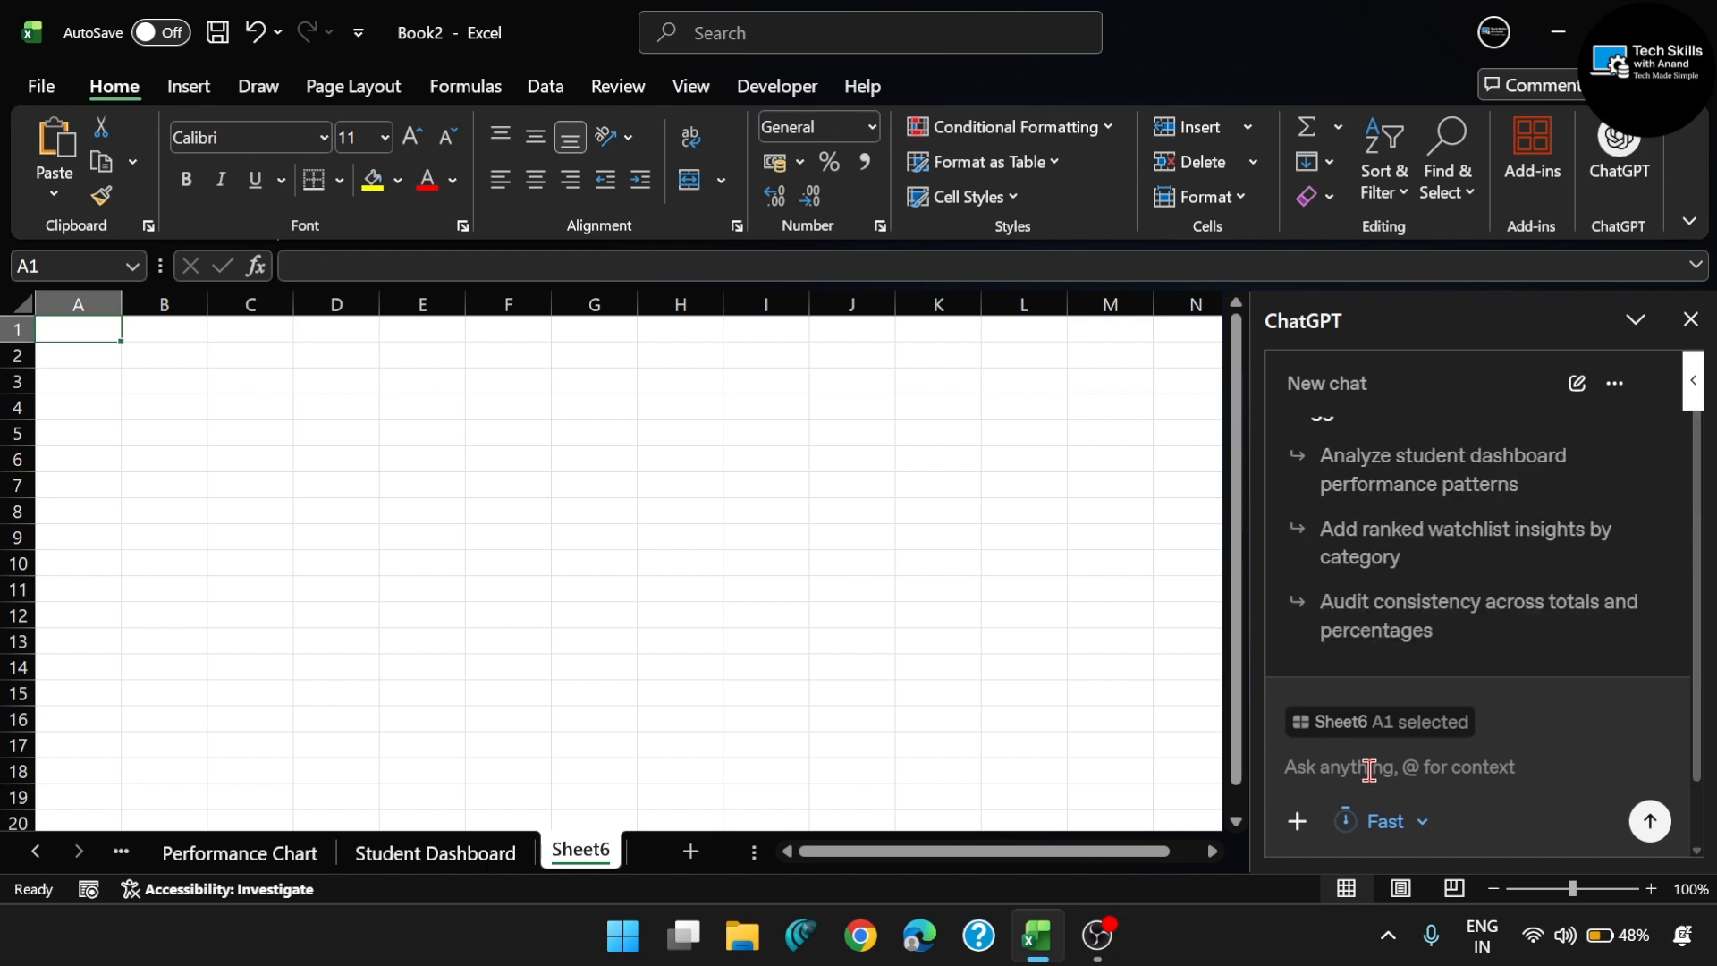
- Attach the Result Class 10.png image from the Downloads folder to the new ChatGPT chat
{"action": "left_click", "coordinate": [1297, 821]}
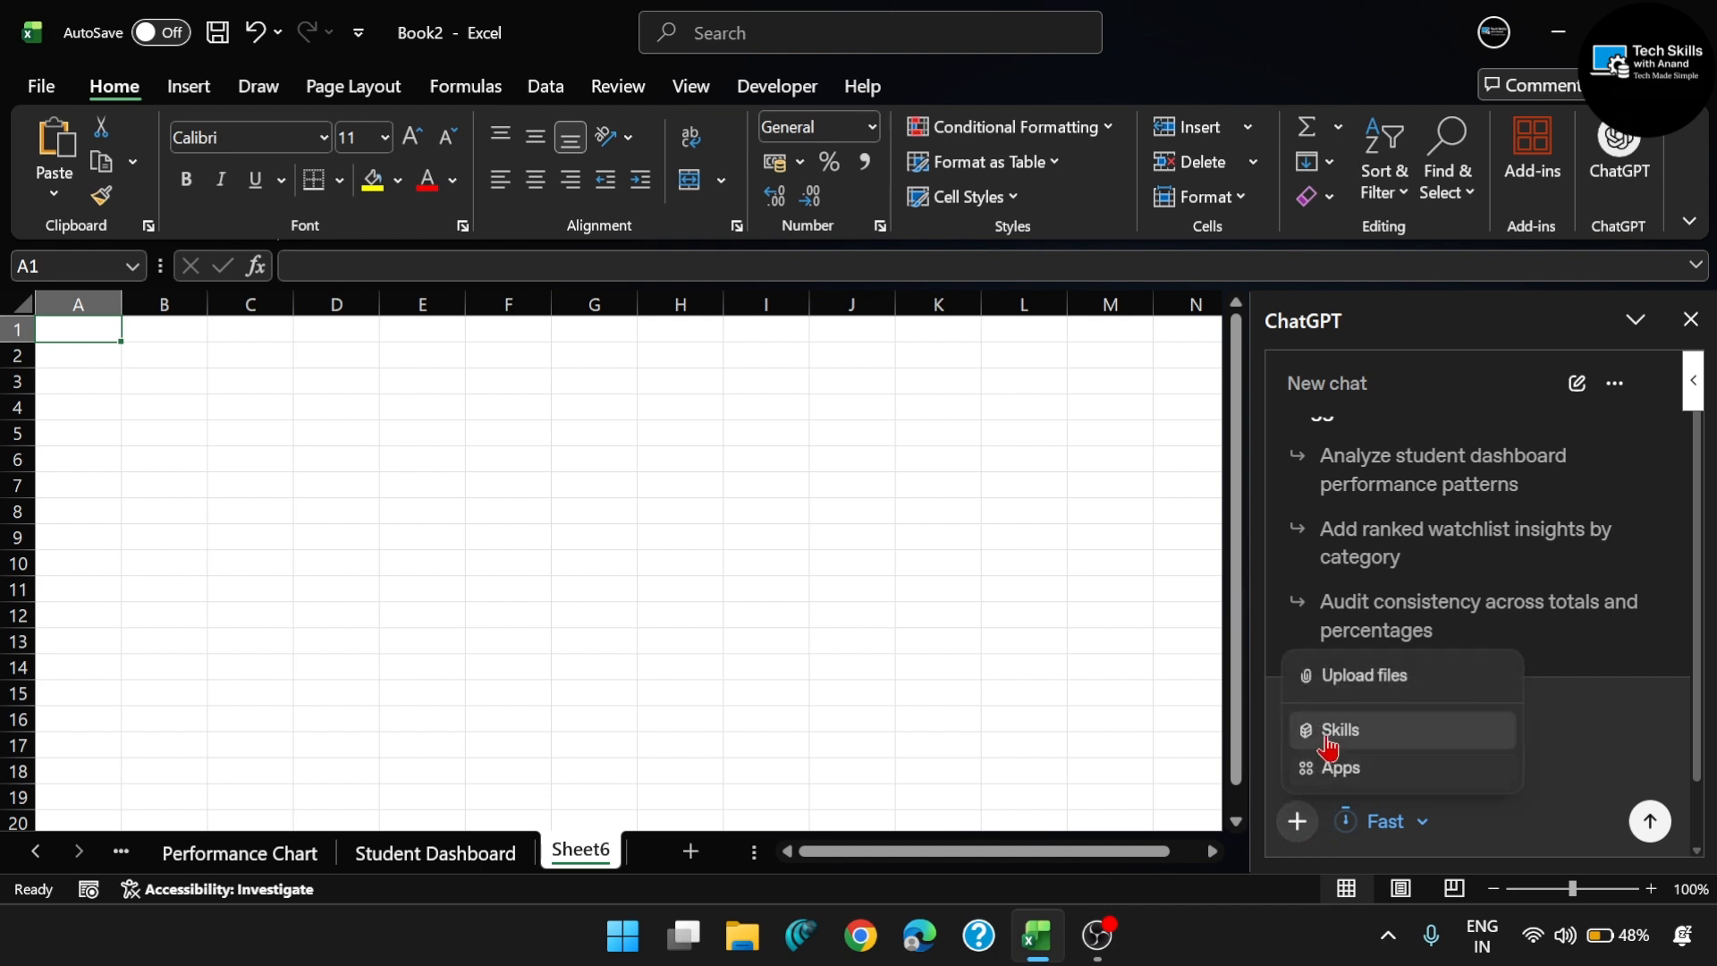
{"action": "left_click", "coordinate": [1335, 689]}
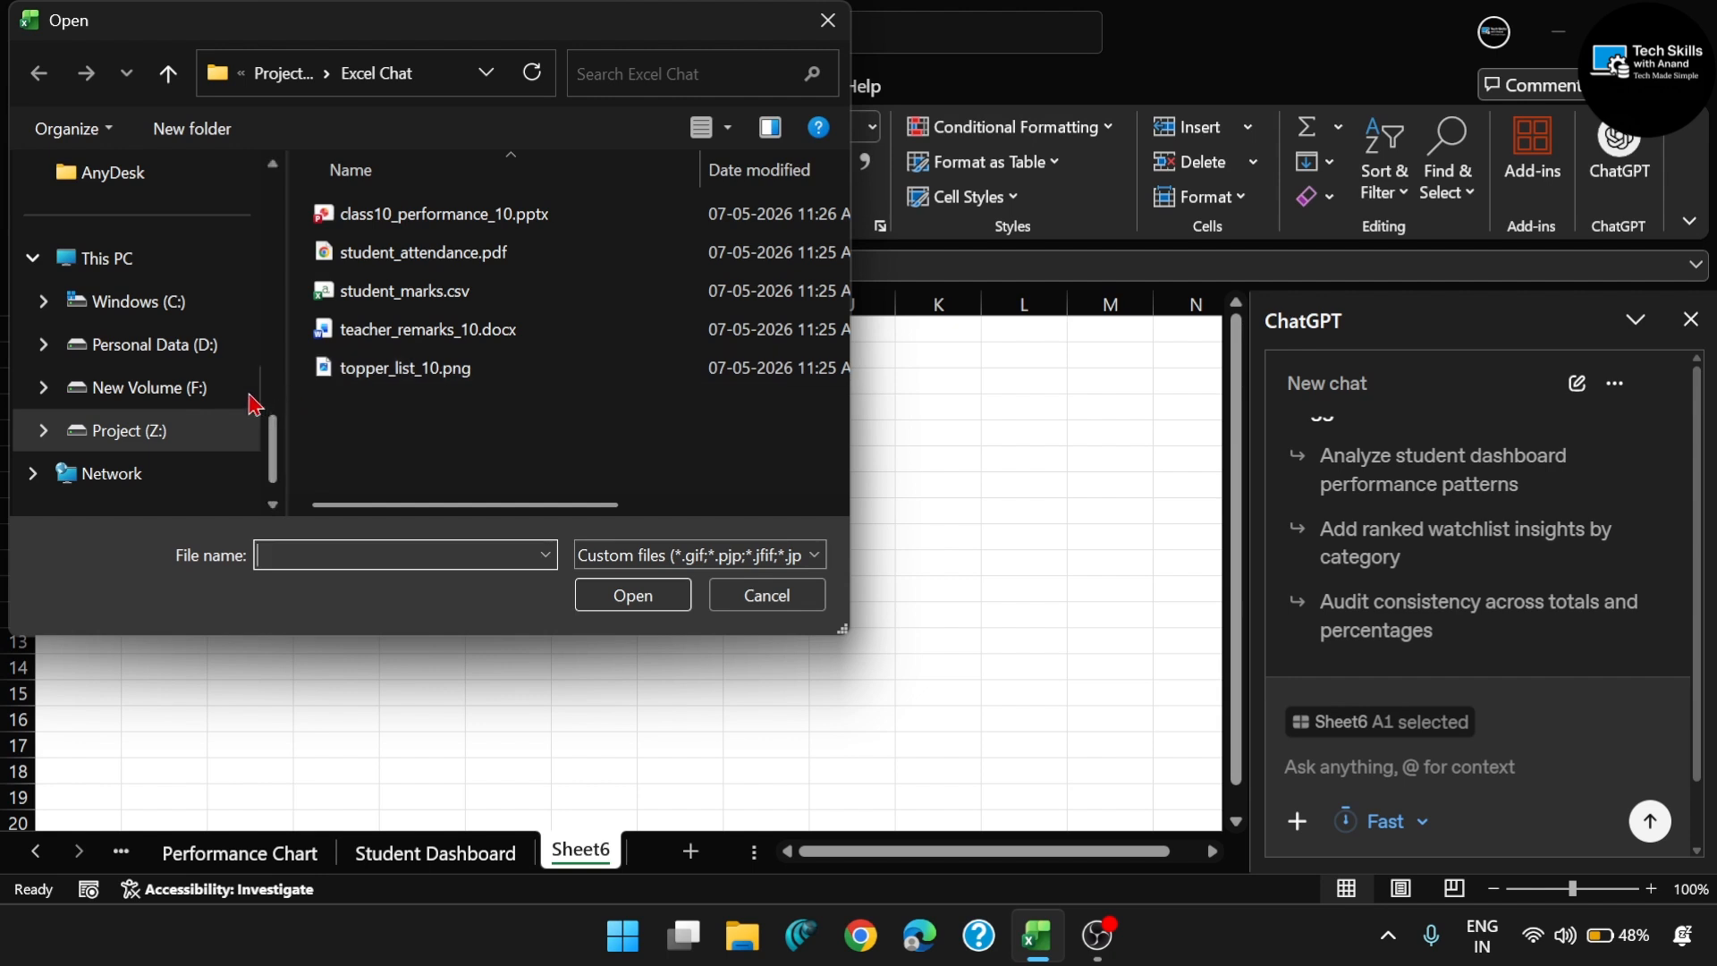
{"action": "scroll", "coordinate": [194, 313], "scroll_direction": "up", "scroll_amount": 4}
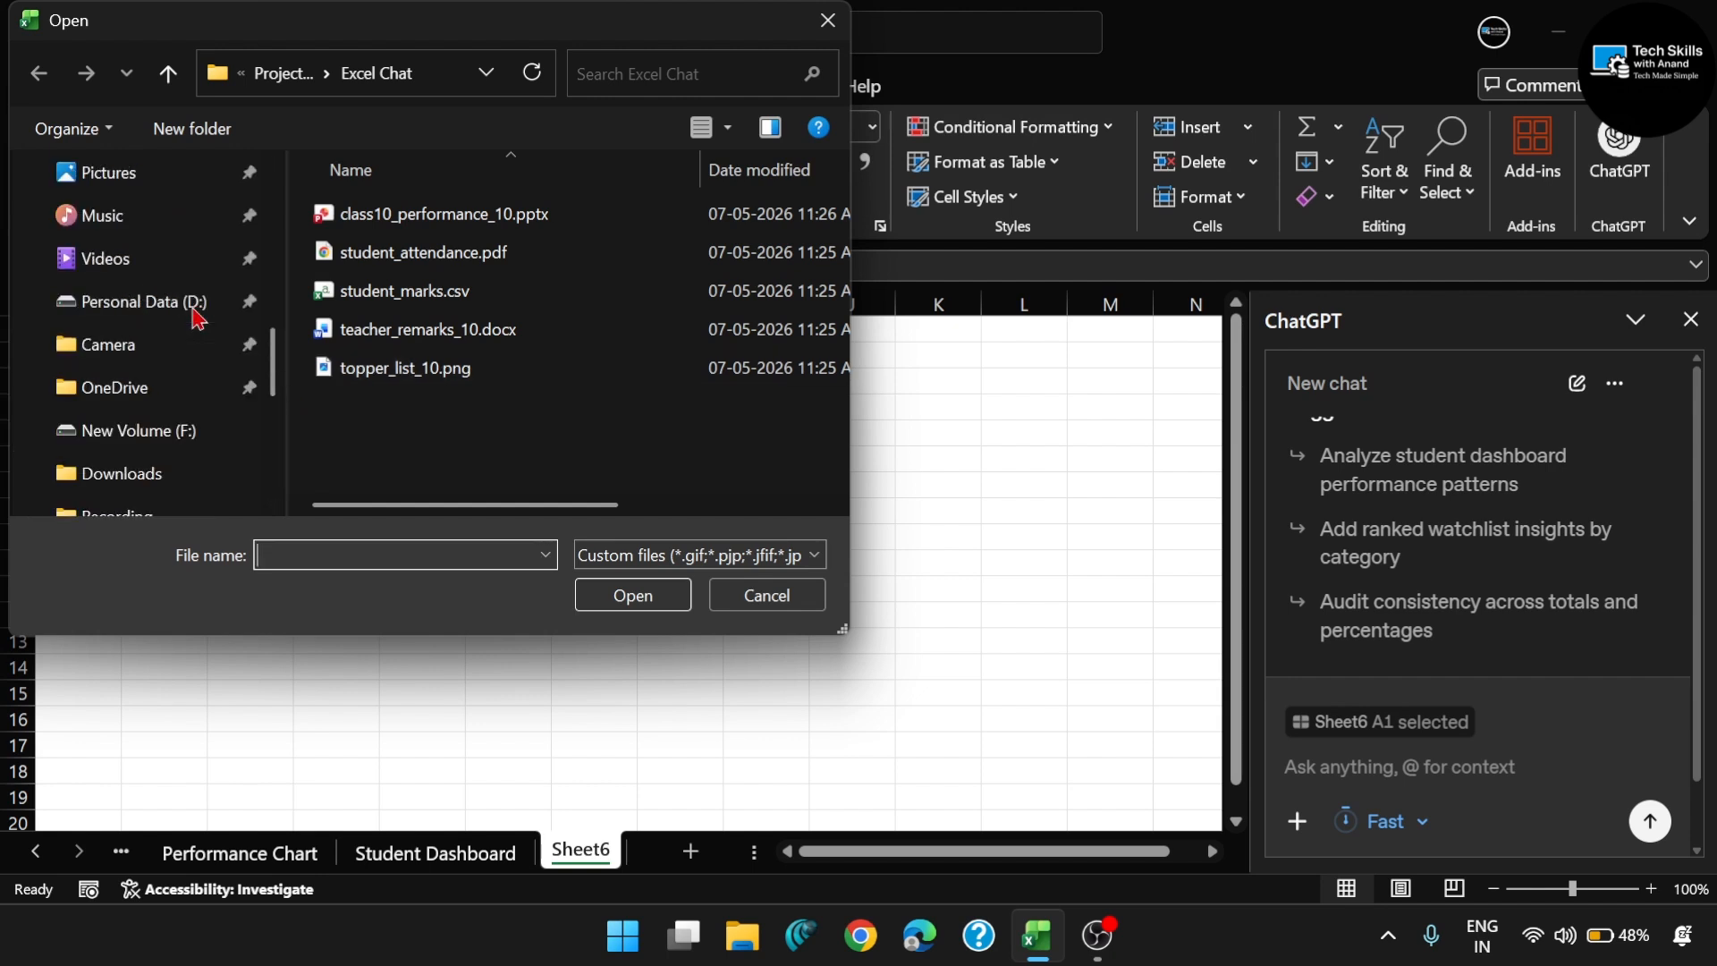
{"action": "scroll", "coordinate": [191, 318], "scroll_direction": "up", "scroll_amount": 3}
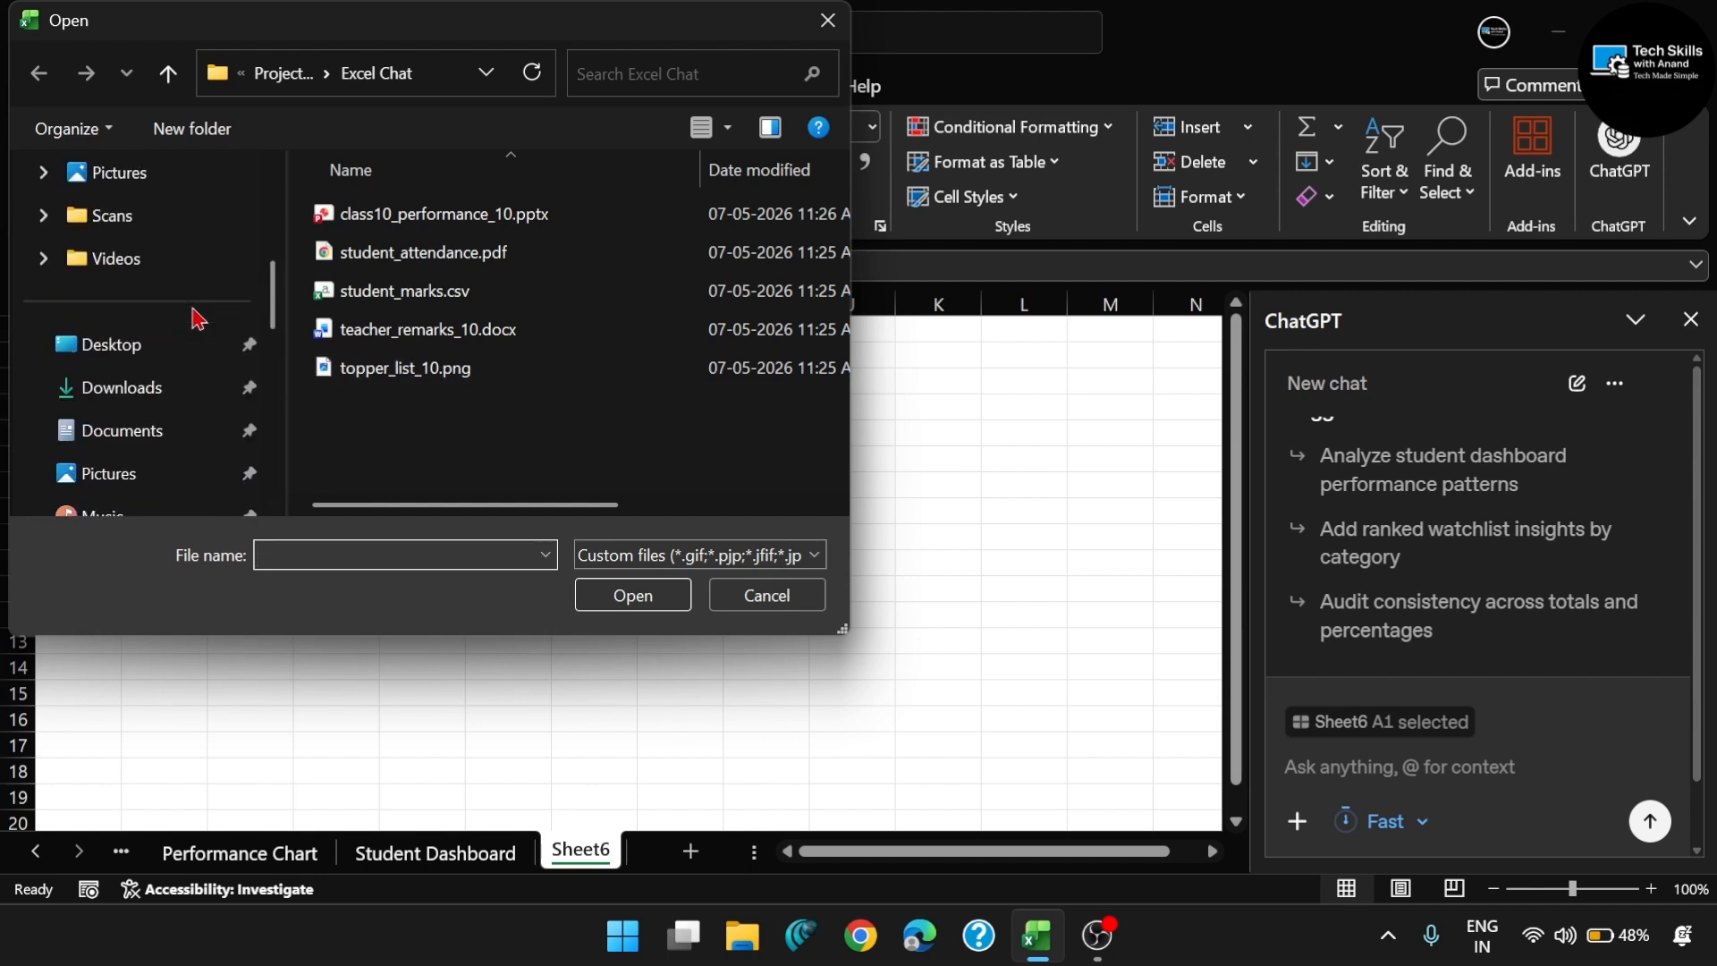
{"action": "left_click", "coordinate": [160, 391]}
{"action": "scroll", "coordinate": [465, 391], "scroll_direction": "down", "scroll_amount": 2}
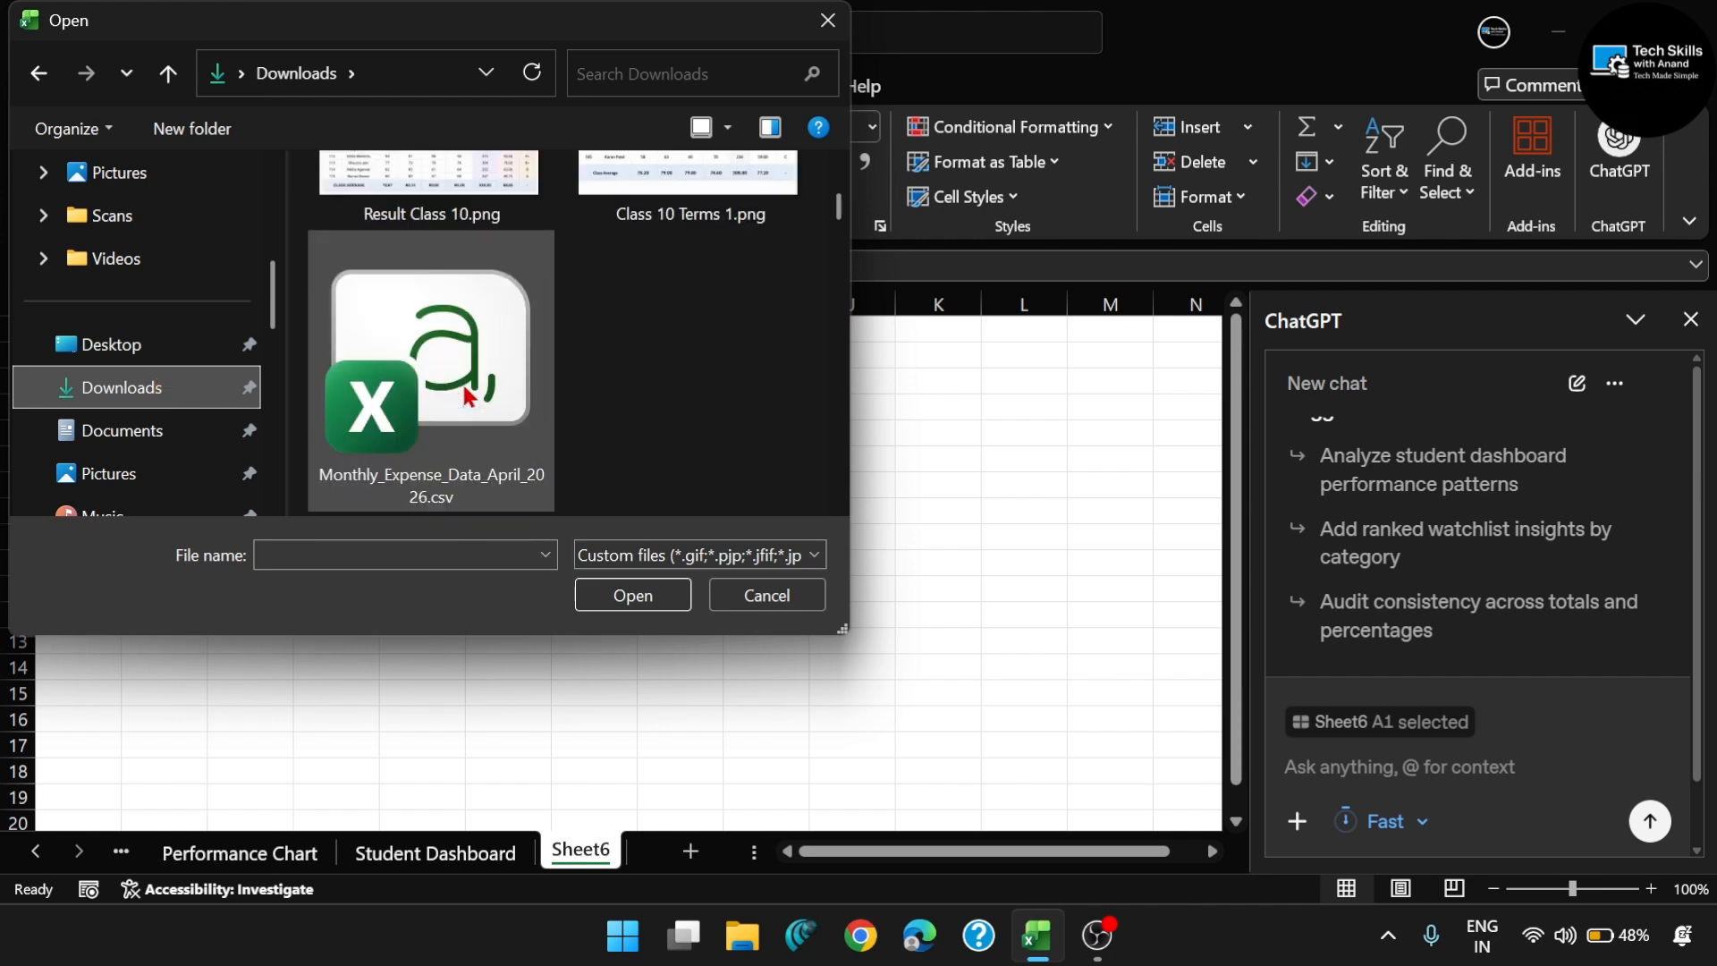
{"action": "scroll", "coordinate": [468, 394], "scroll_direction": "up", "scroll_amount": 2}
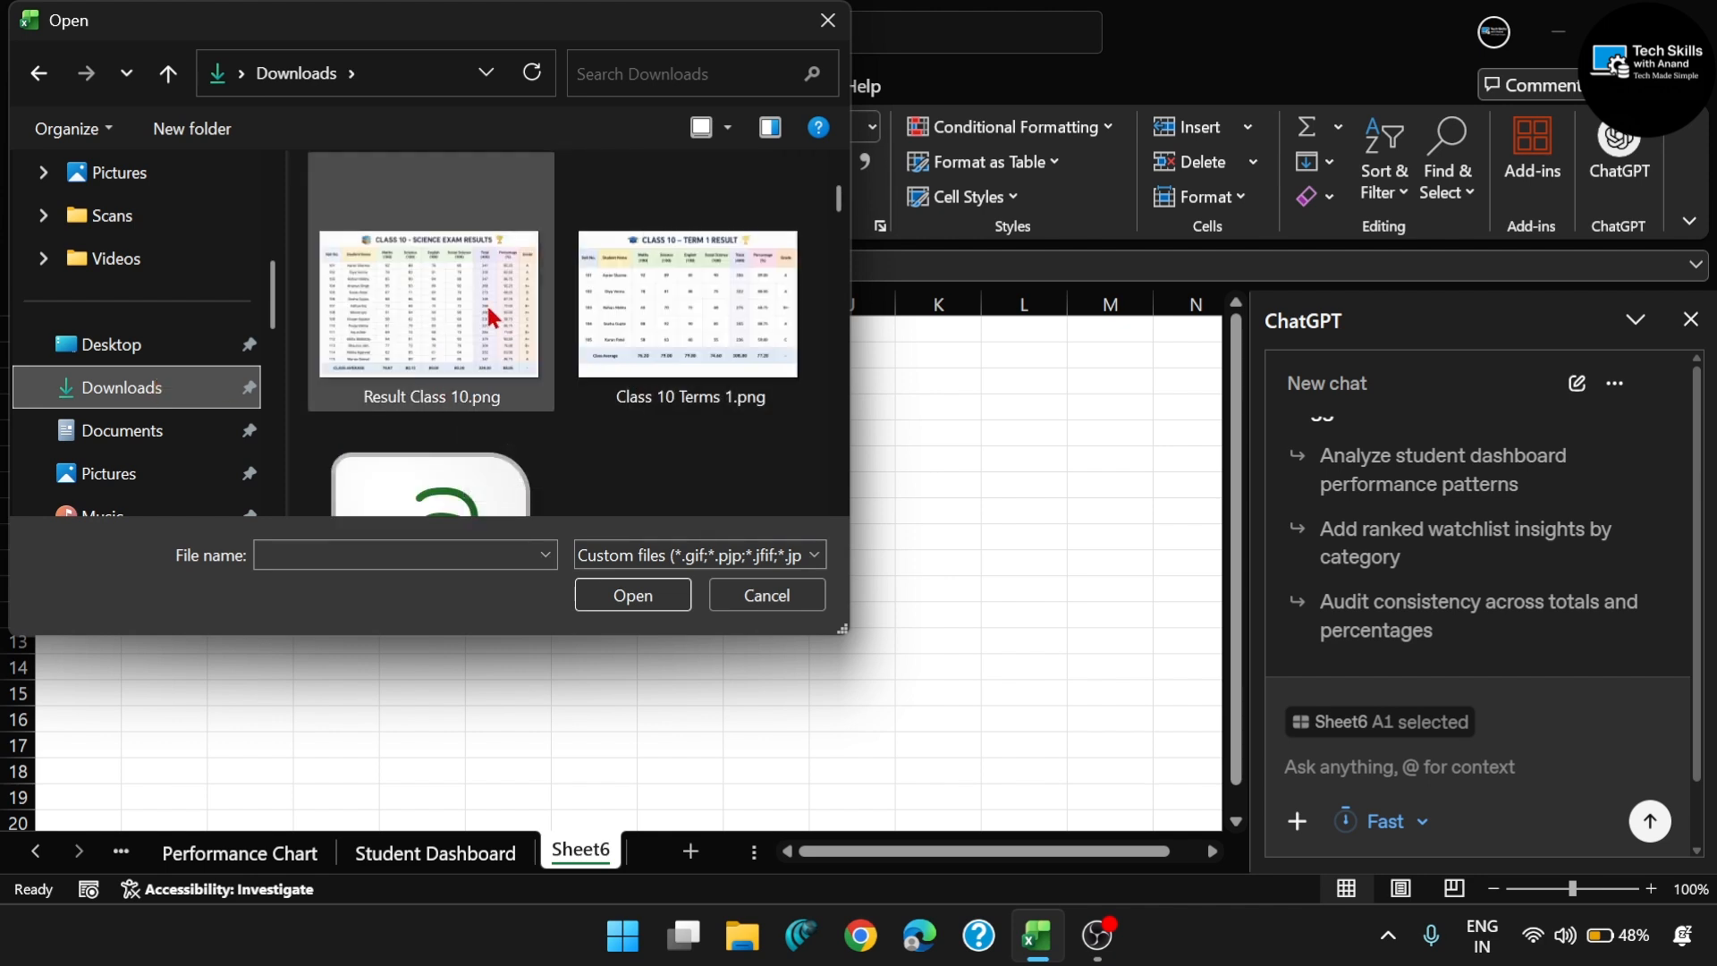
{"action": "double_click", "coordinate": [450, 287]}
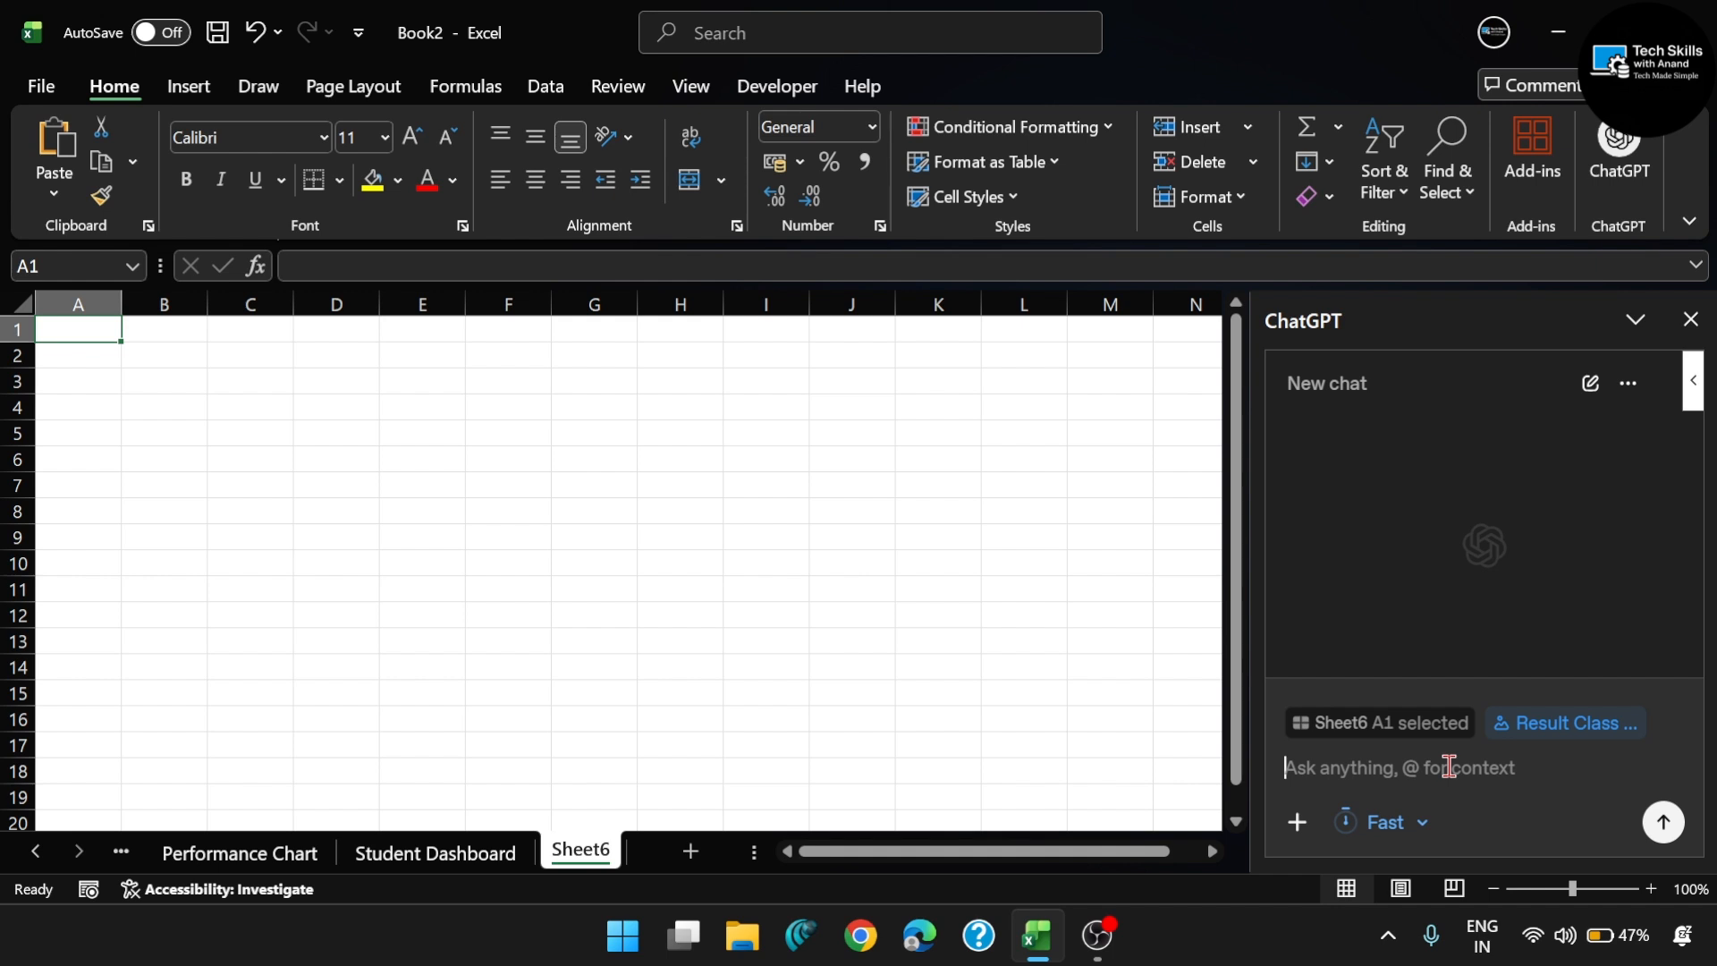
- Add the student-report-style skill to the chat prompt alongside the attached image
{"action": "left_click", "coordinate": [1299, 827]}
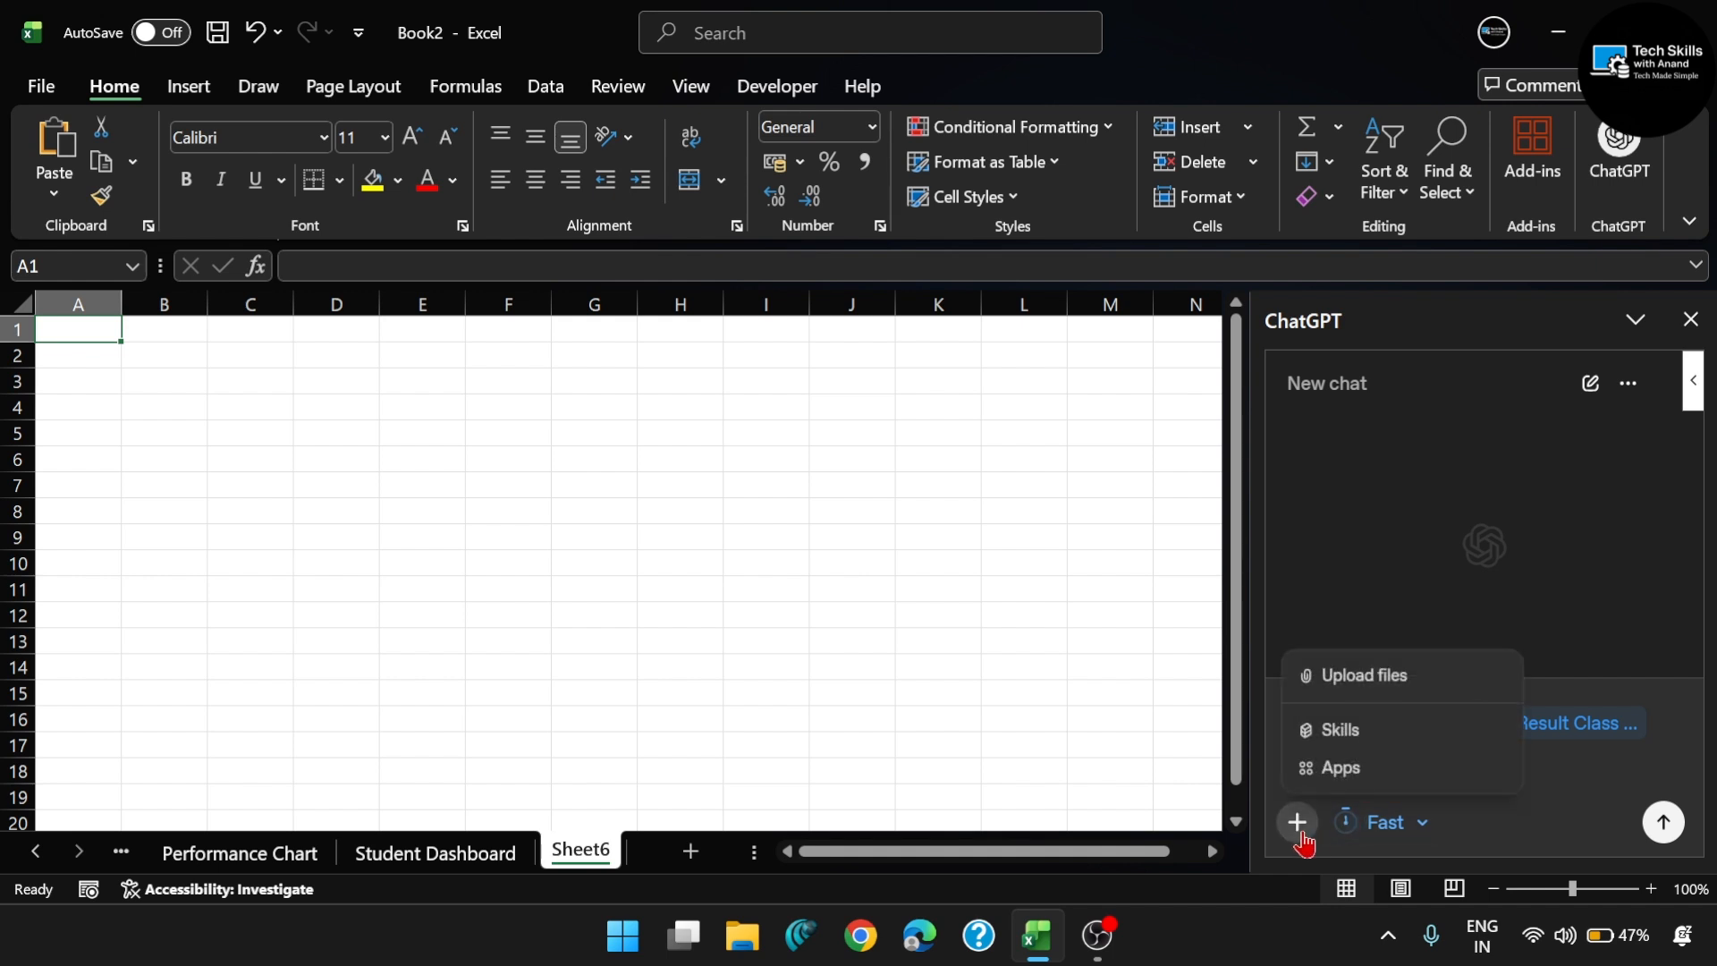
{"action": "left_click", "coordinate": [1400, 738]}
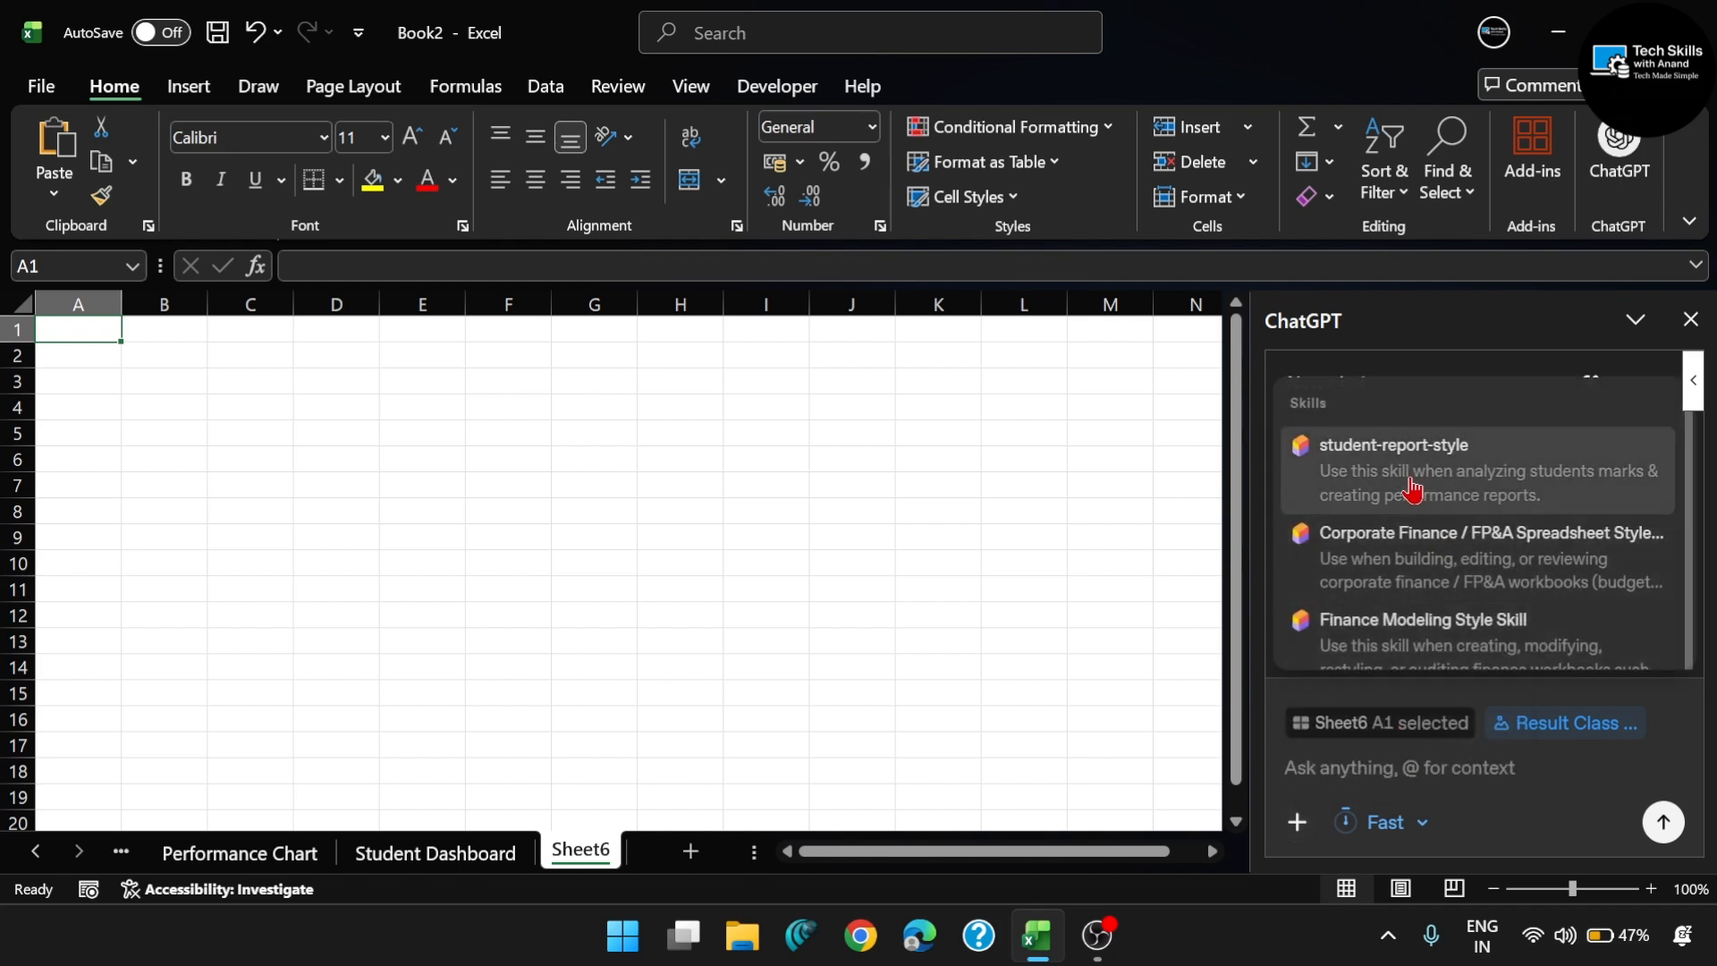
{"action": "left_click", "coordinate": [1468, 494]}
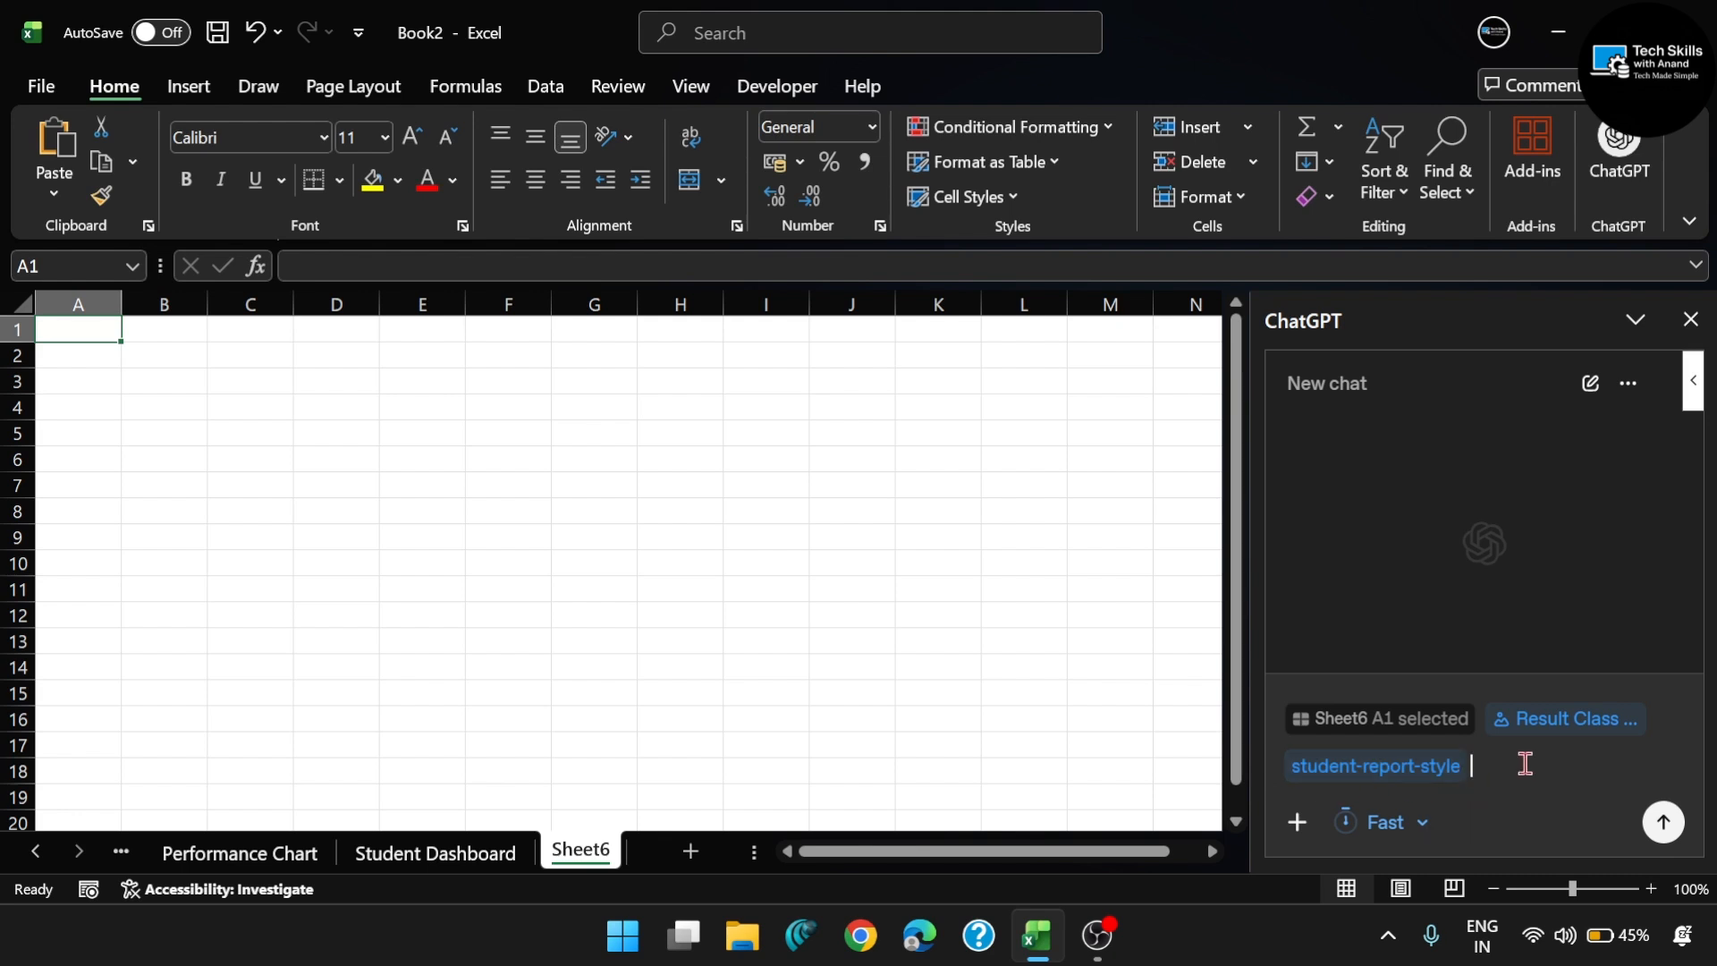
{"action": "key", "text": "BackSpace"}
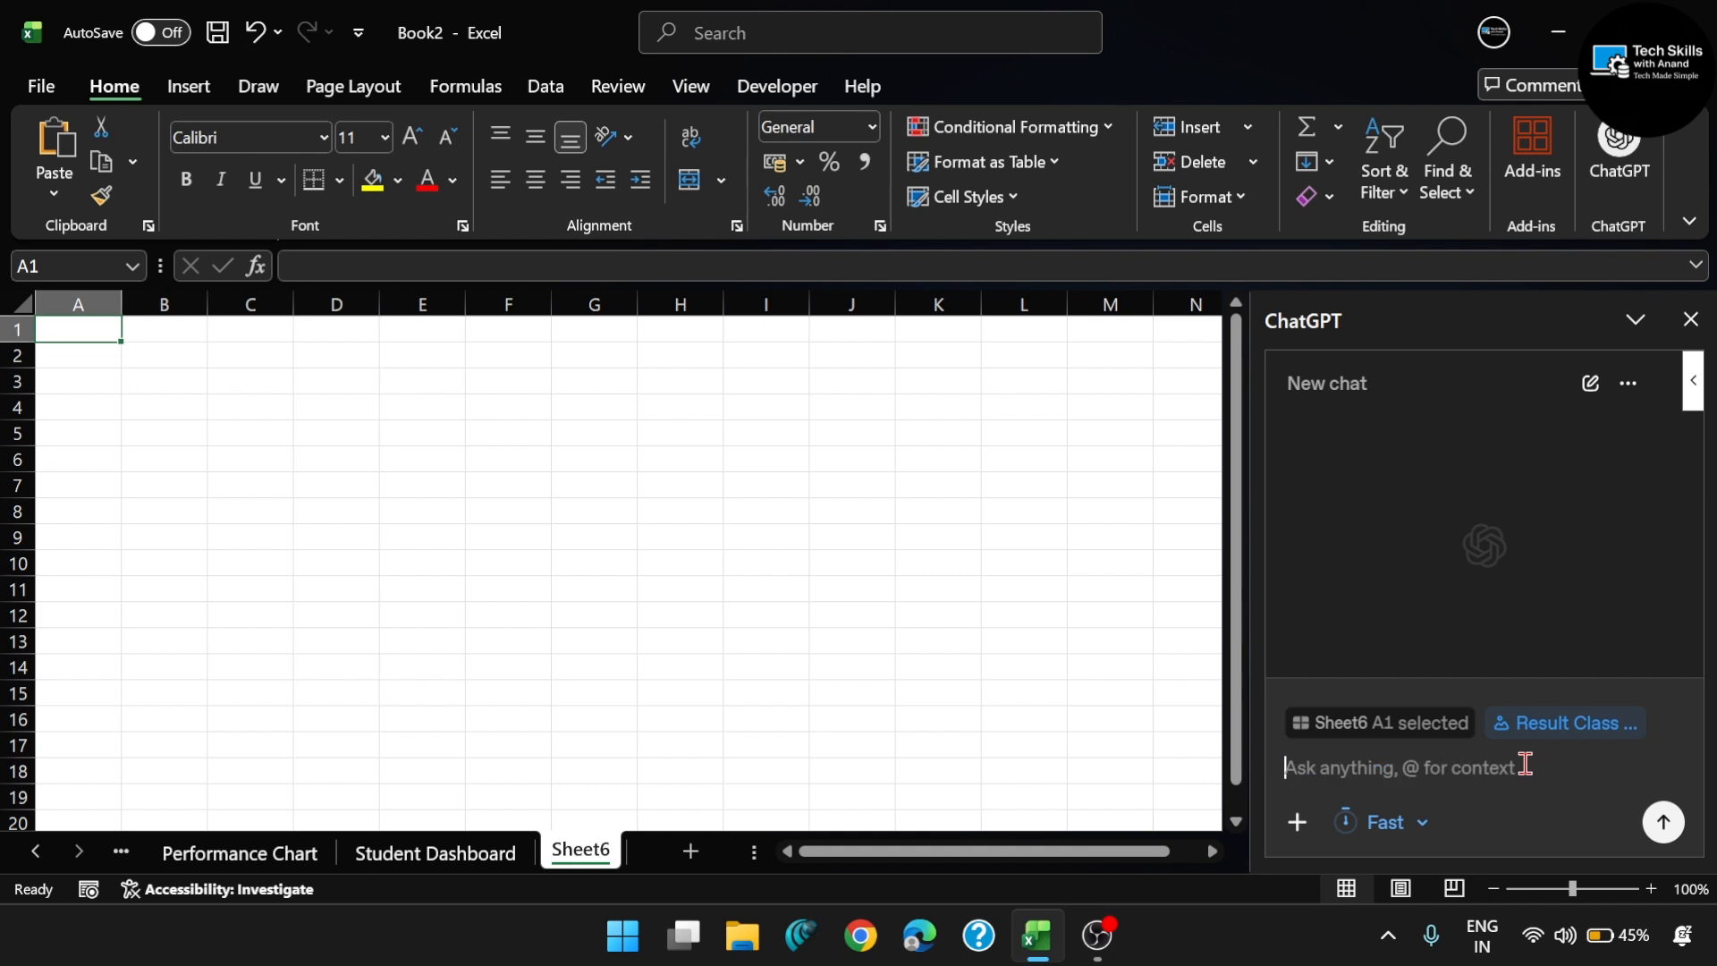
{"action": "key", "text": "ctrl+z"}
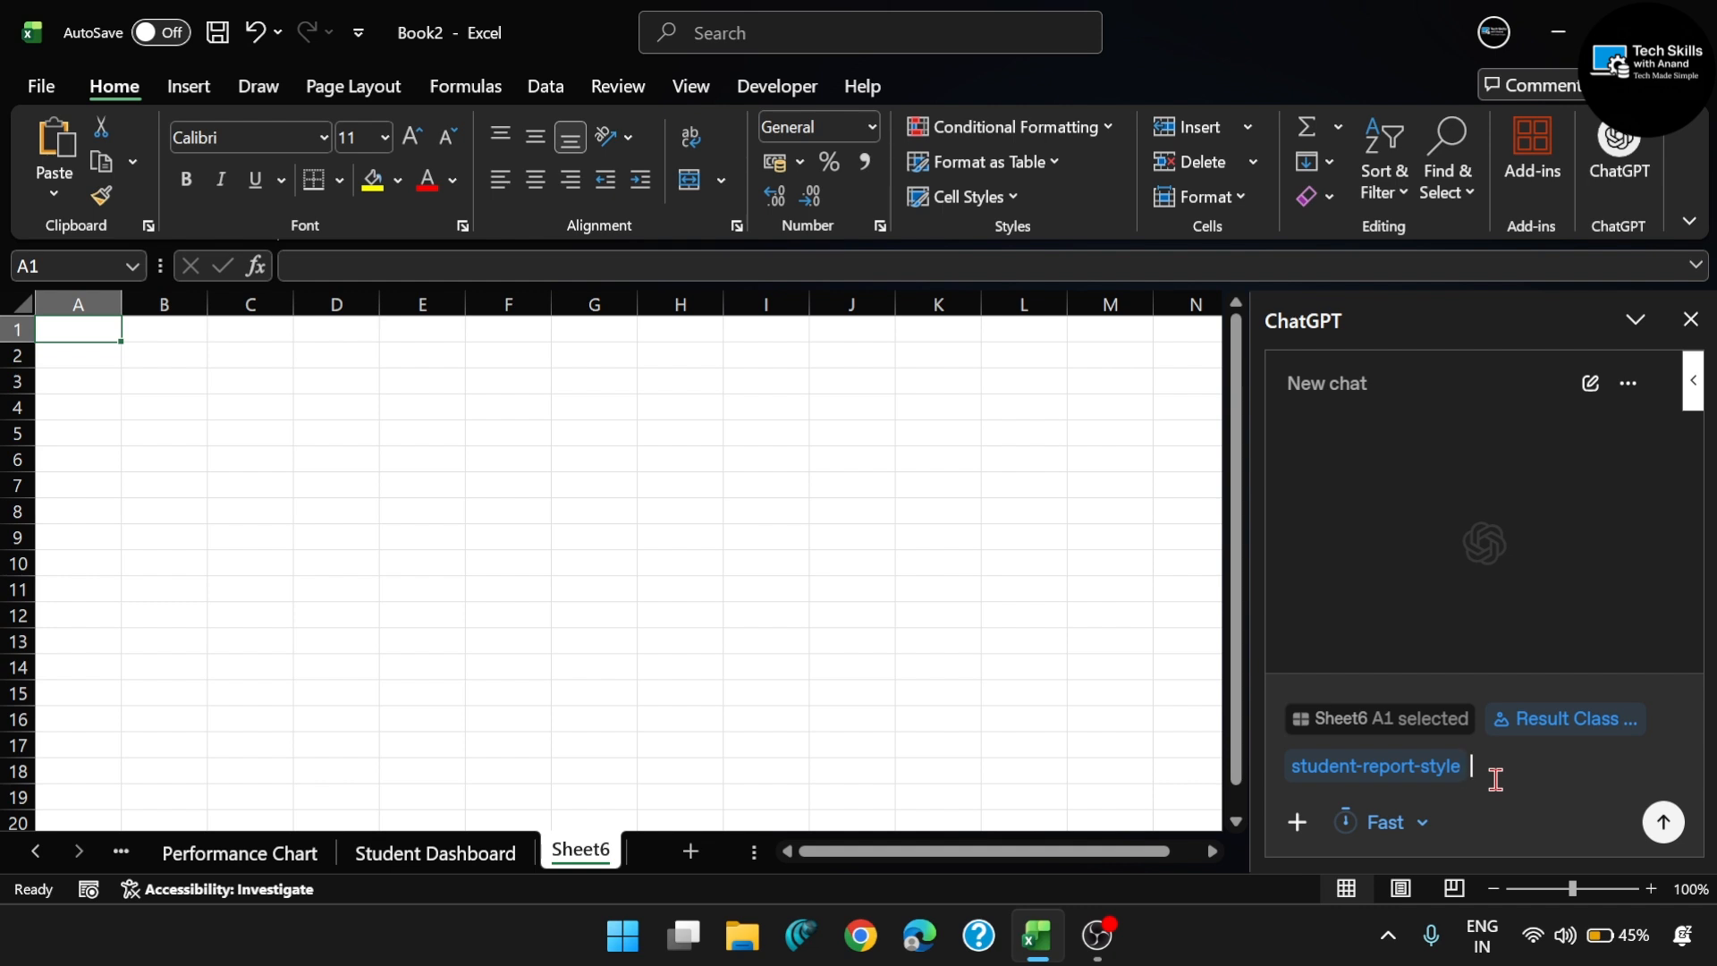
- Set the response mode to Heavy and send the prompt with the attached image and skill
{"action": "left_click", "coordinate": [1396, 836]}
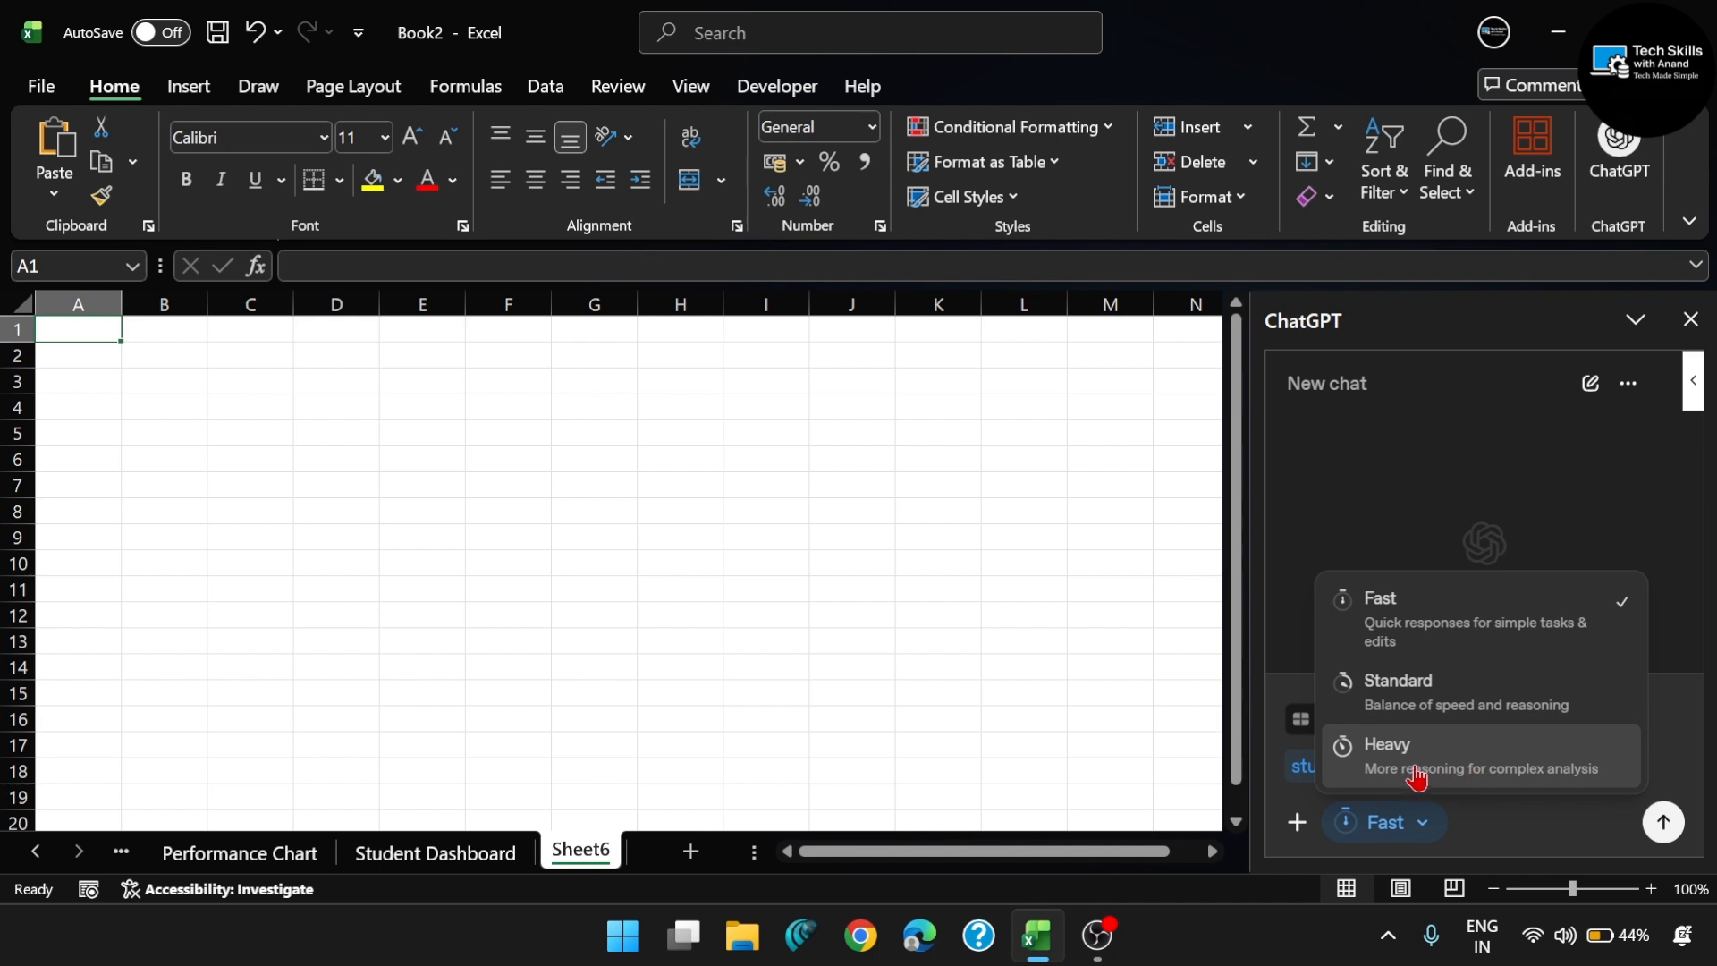
{"action": "left_click", "coordinate": [1474, 769]}
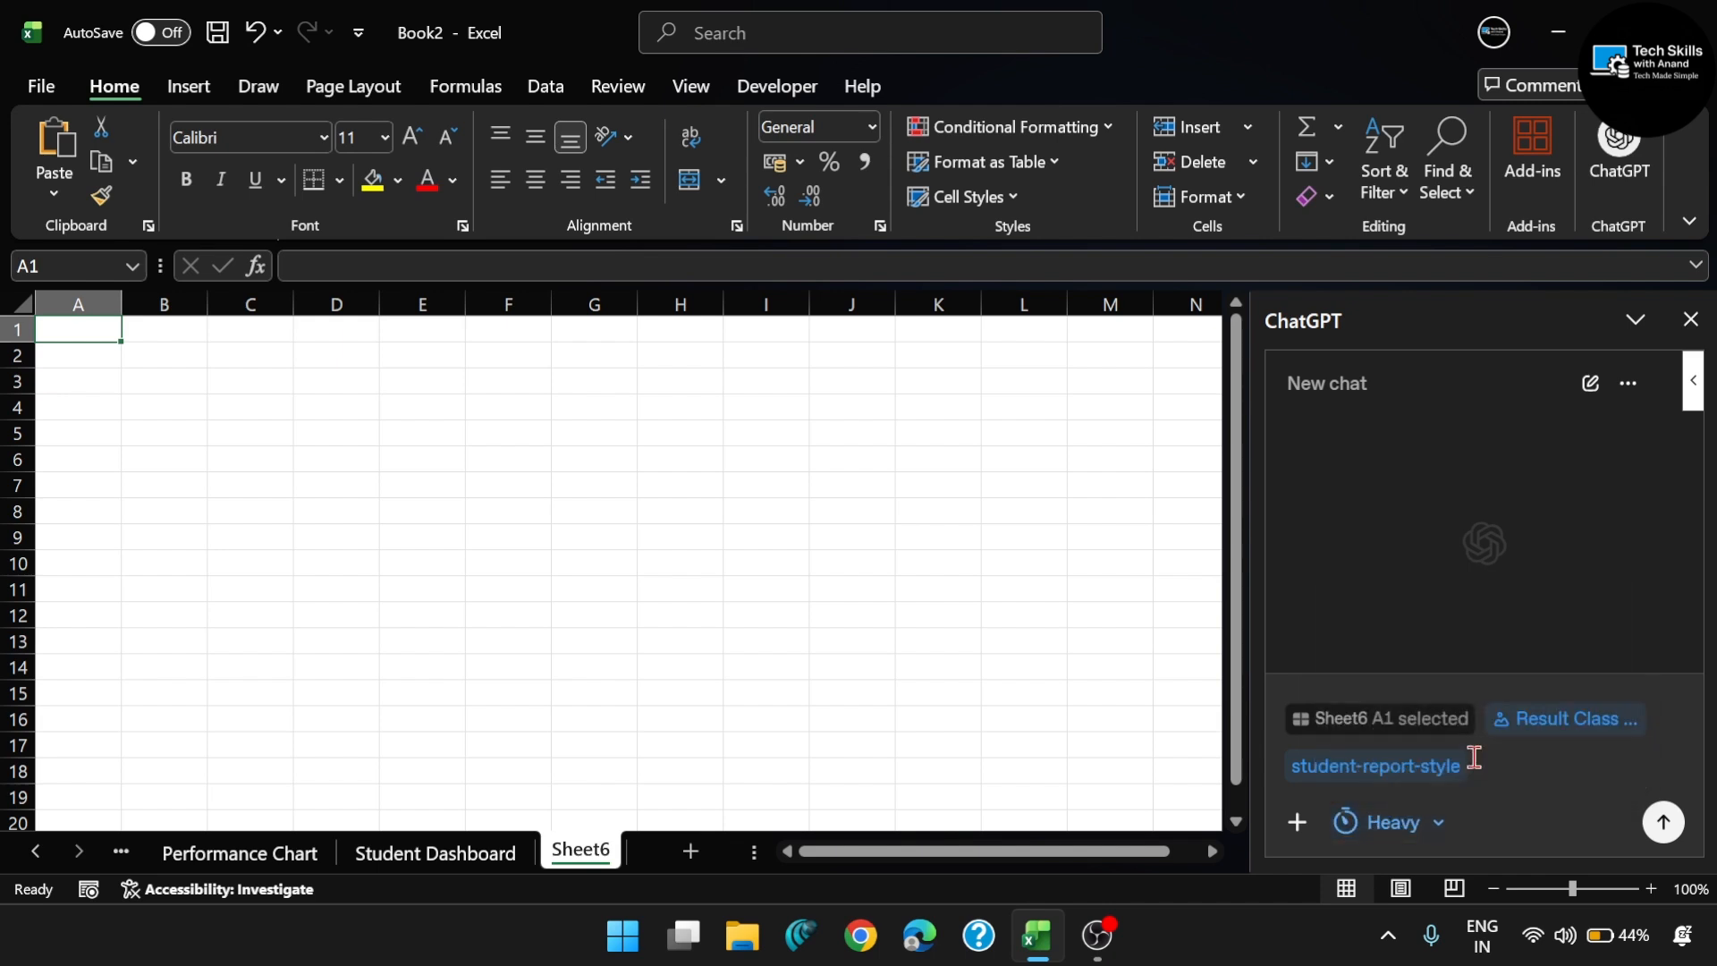
{"action": "left_click", "coordinate": [1661, 824]}
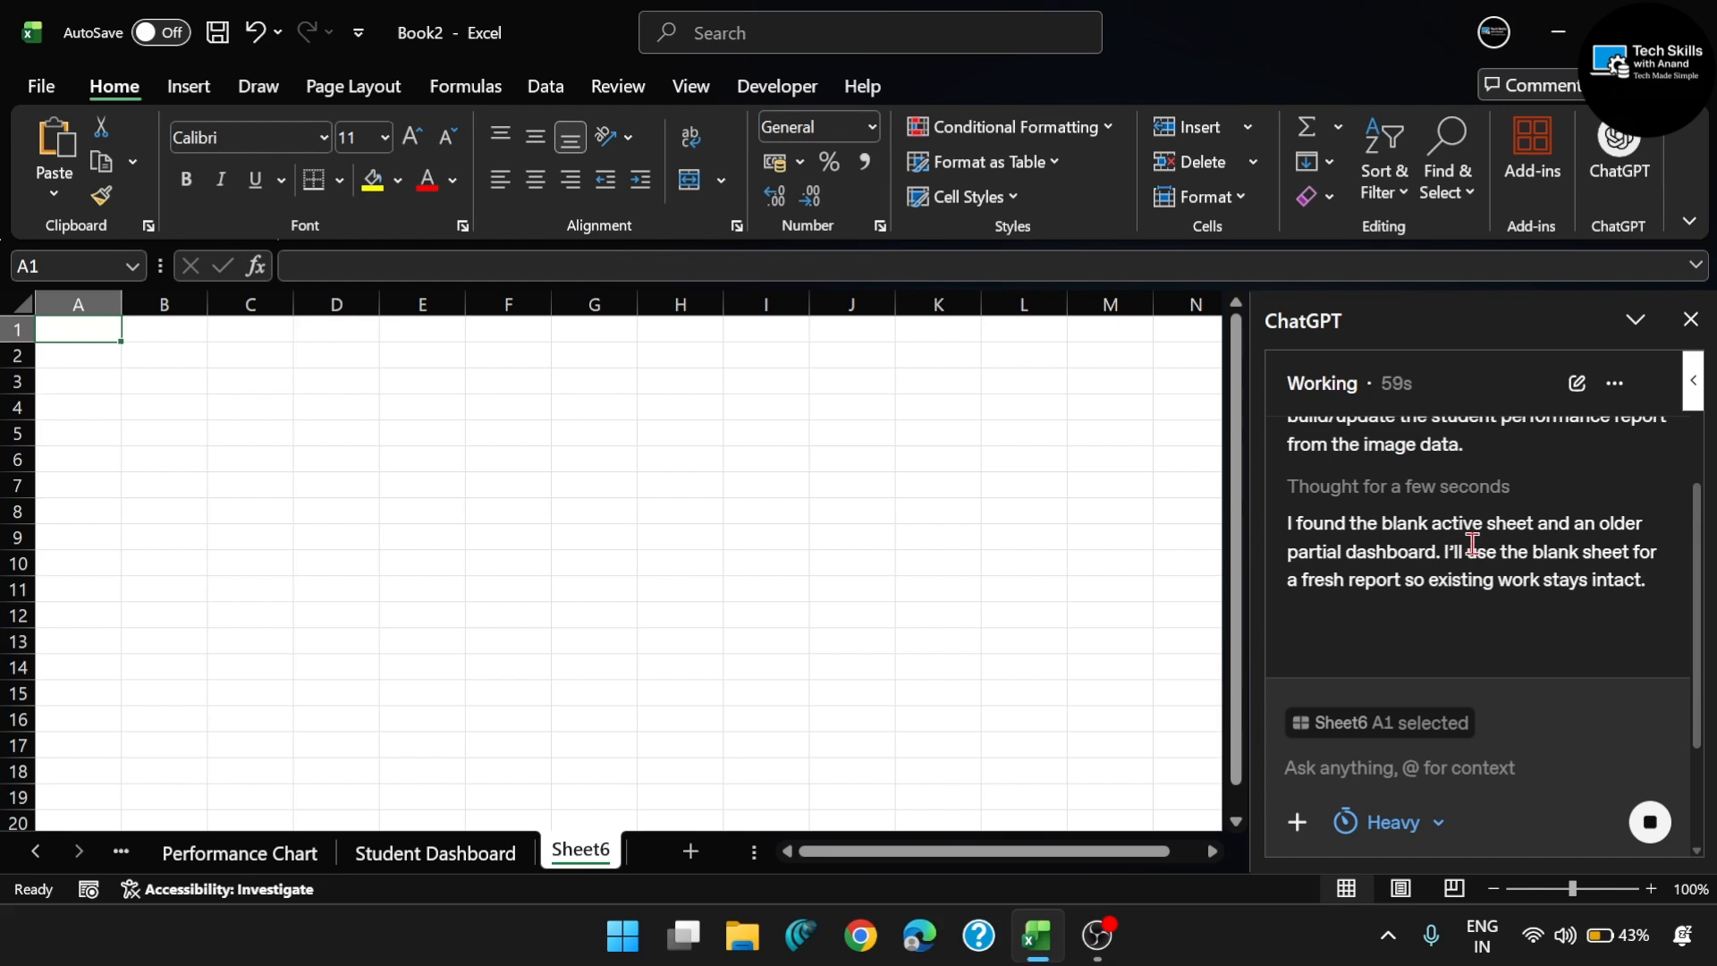
- Collapse the ribbon and allow ChatGPT to edit the spreadsheet for this chat to build the student report
{"action": "double_click", "coordinate": [141, 88]}
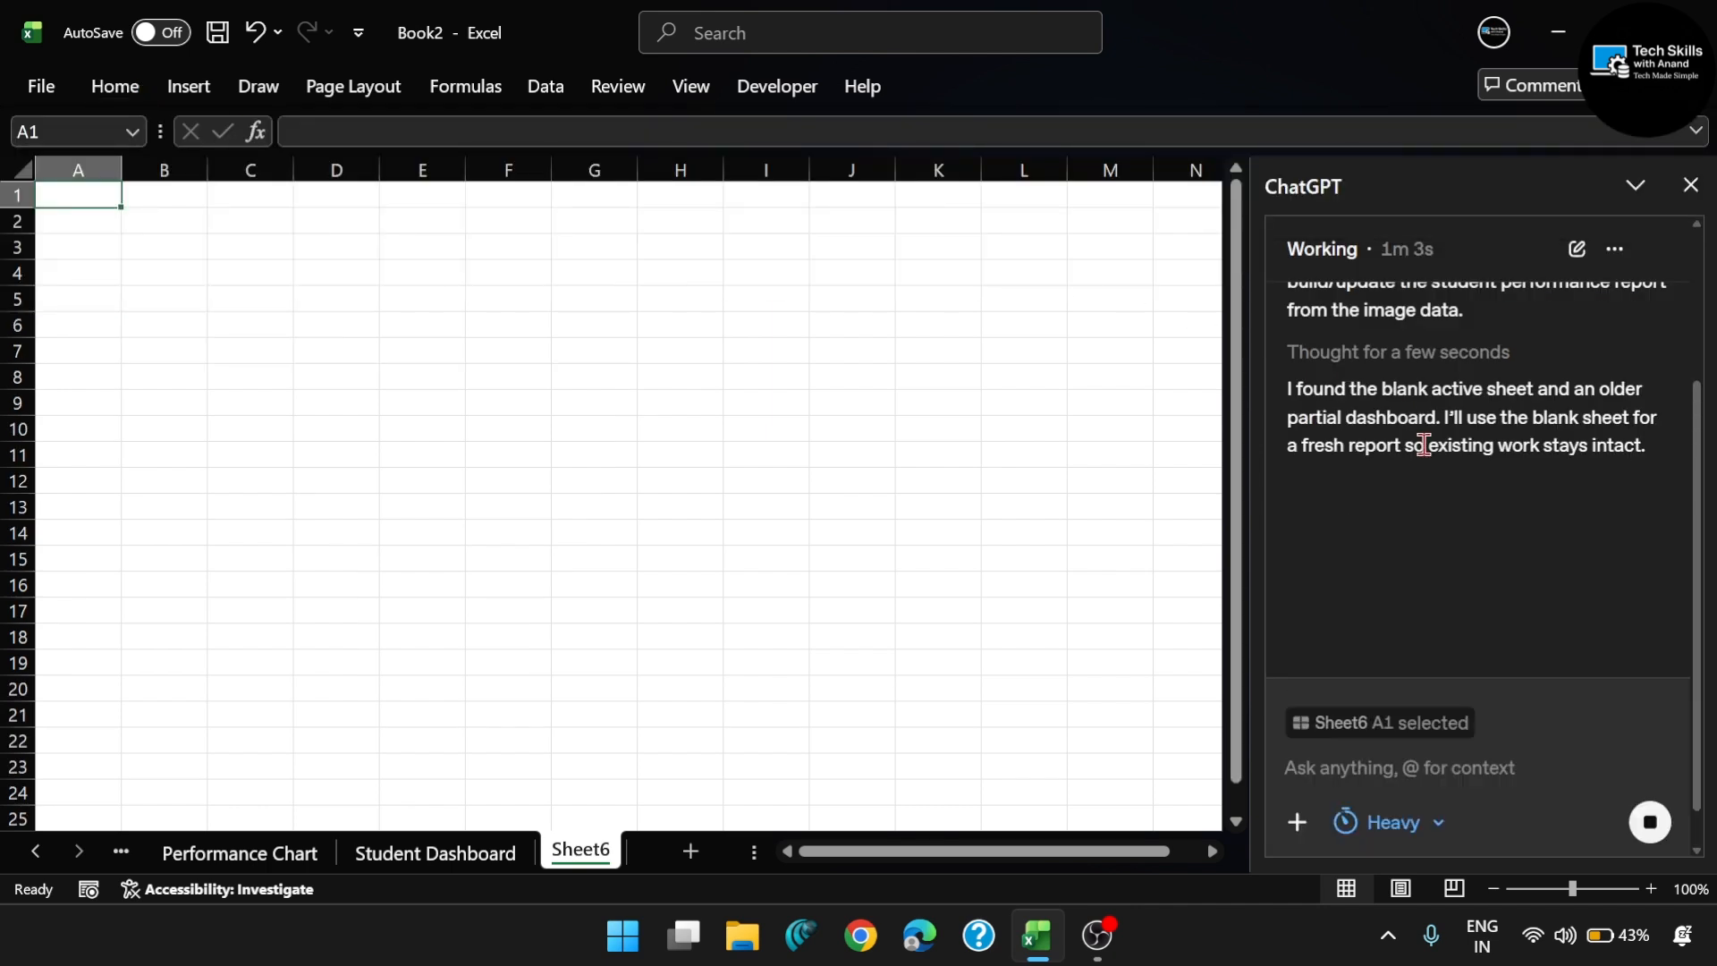
{"action": "scroll", "coordinate": [1425, 445], "scroll_direction": "up", "scroll_amount": 1}
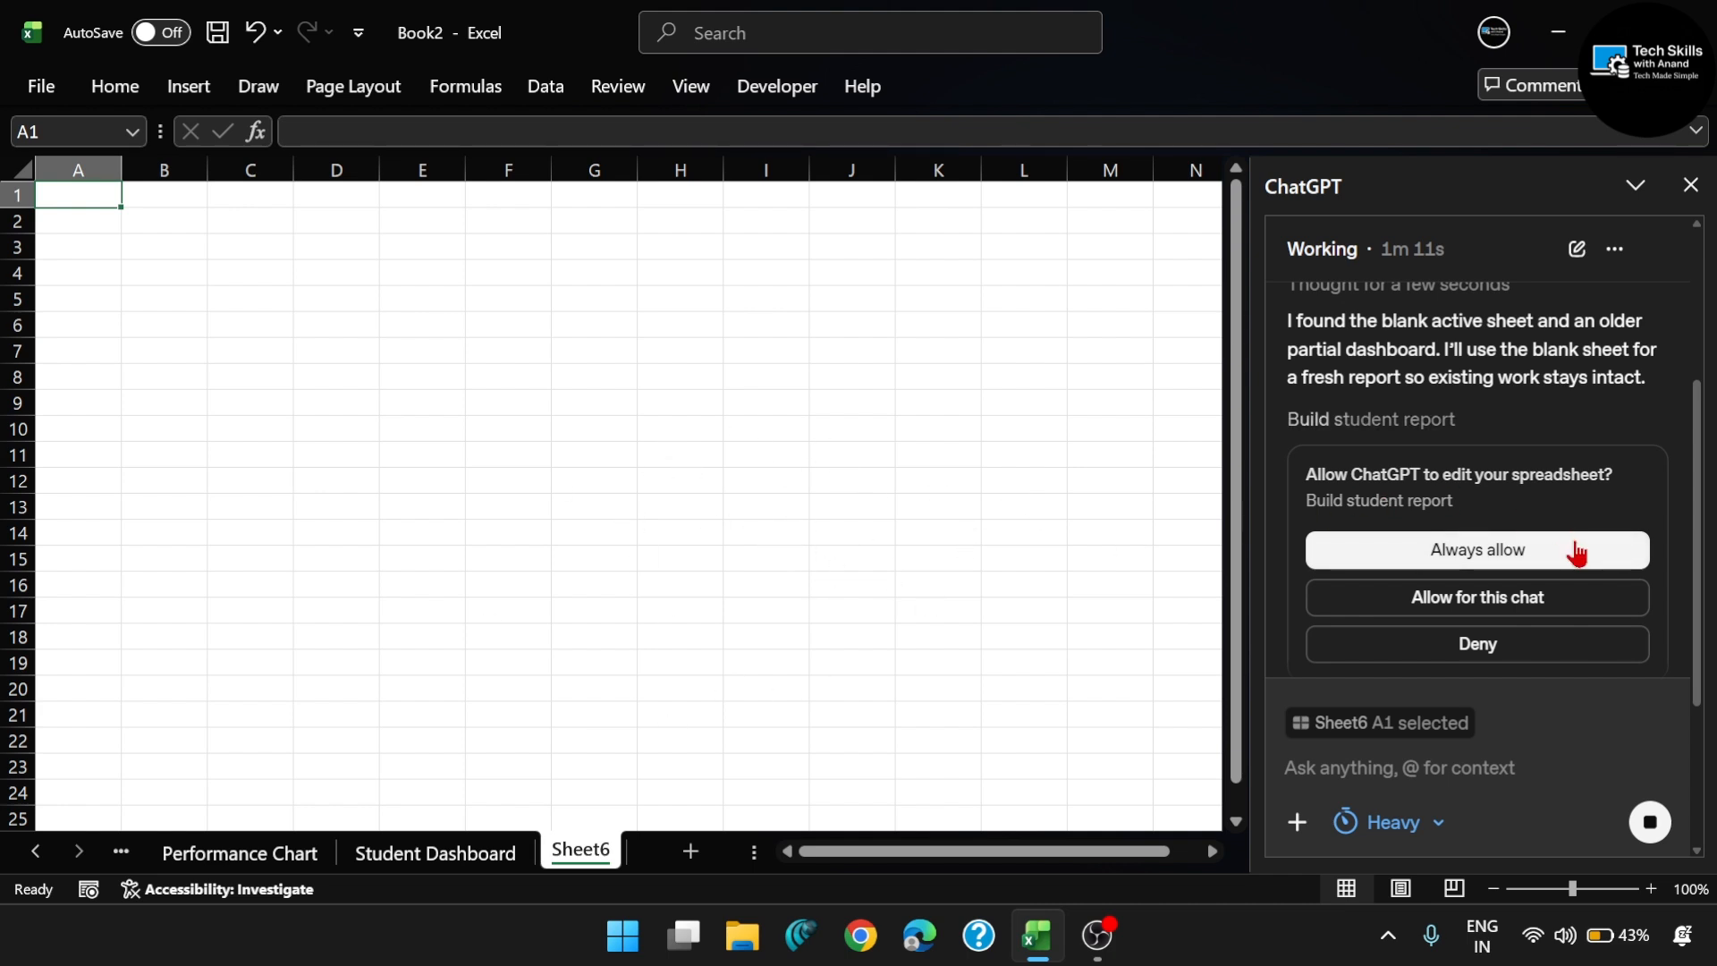
{"action": "left_click", "coordinate": [1511, 608]}
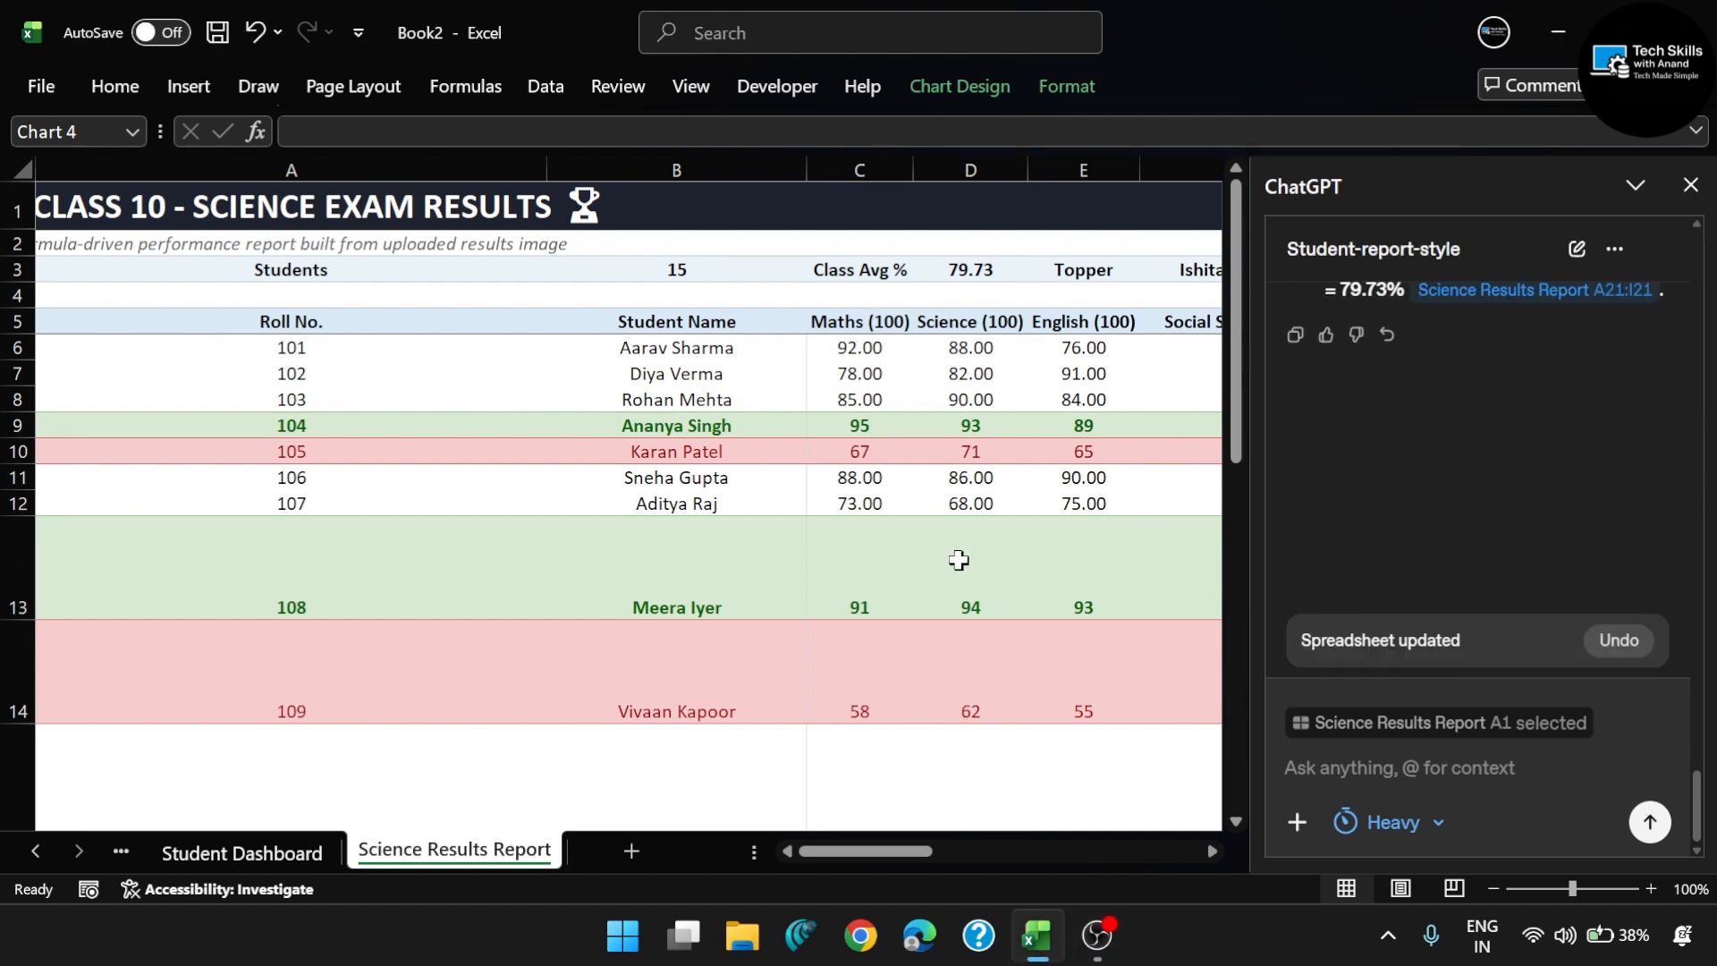
- Review ChatGPT's summary of the tables, highlights, insights, charts and notes it added to the Science Results Report sheet
{"action": "scroll", "coordinate": [1377, 362], "scroll_direction": "up", "scroll_amount": 5}
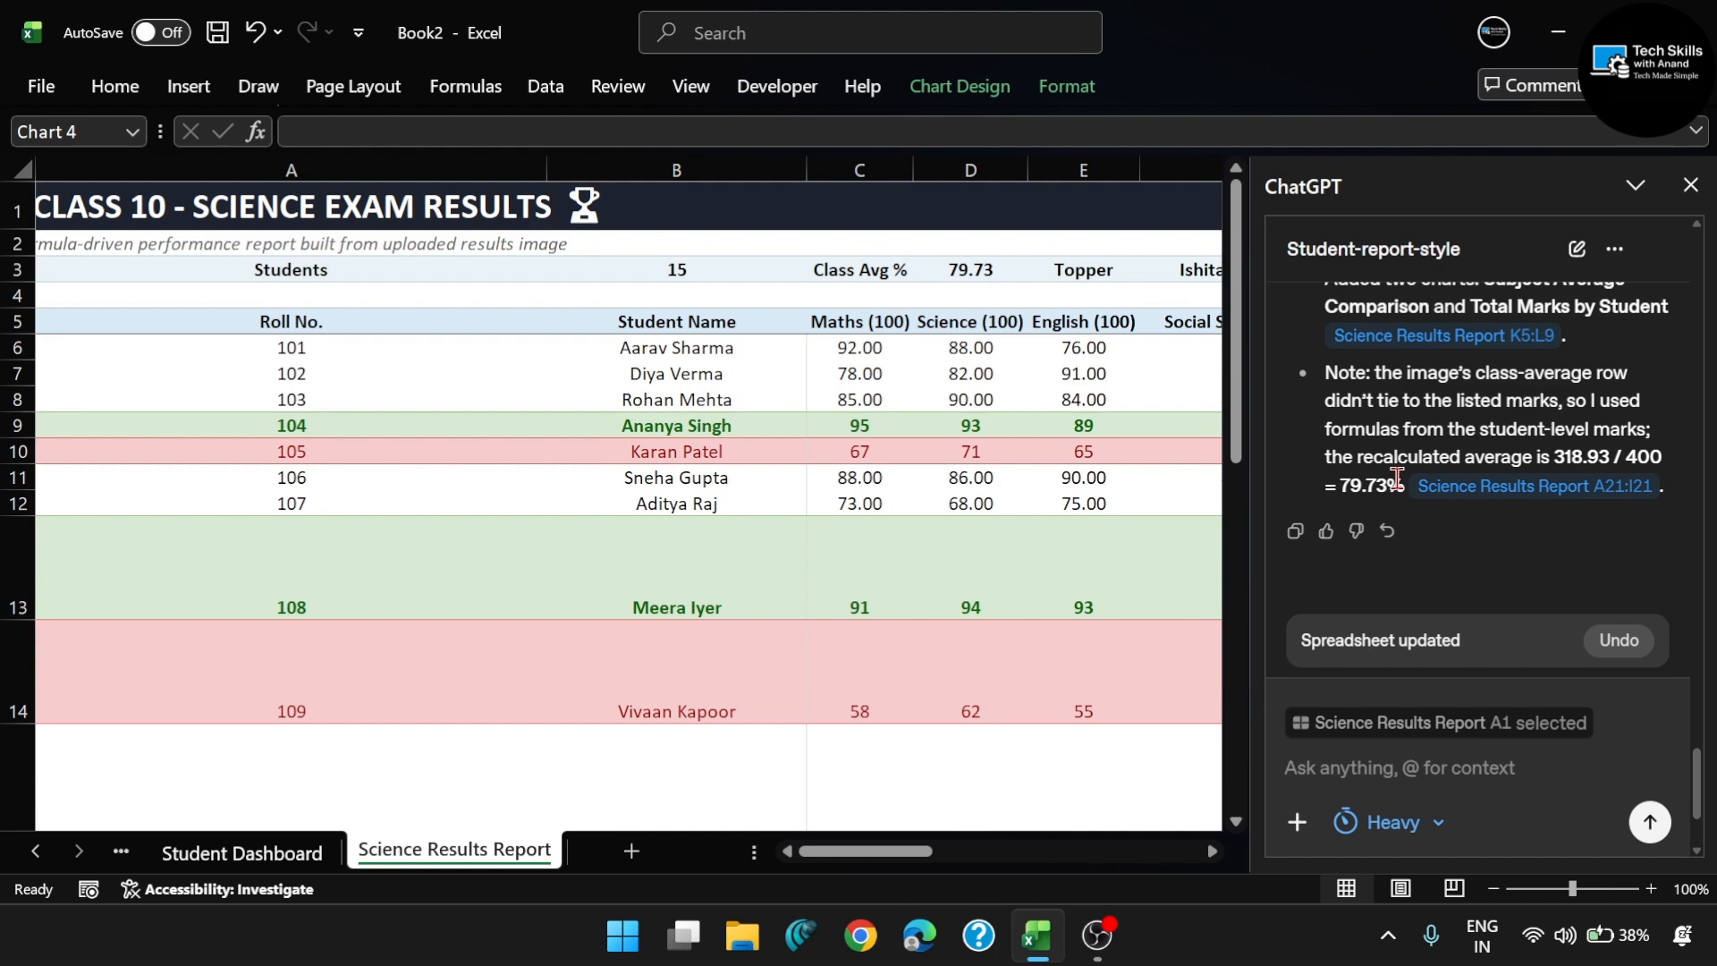
{"action": "scroll", "coordinate": [1396, 478], "scroll_direction": "down", "scroll_amount": 3}
{"action": "scroll", "coordinate": [1457, 431], "scroll_direction": "up", "scroll_amount": 5}
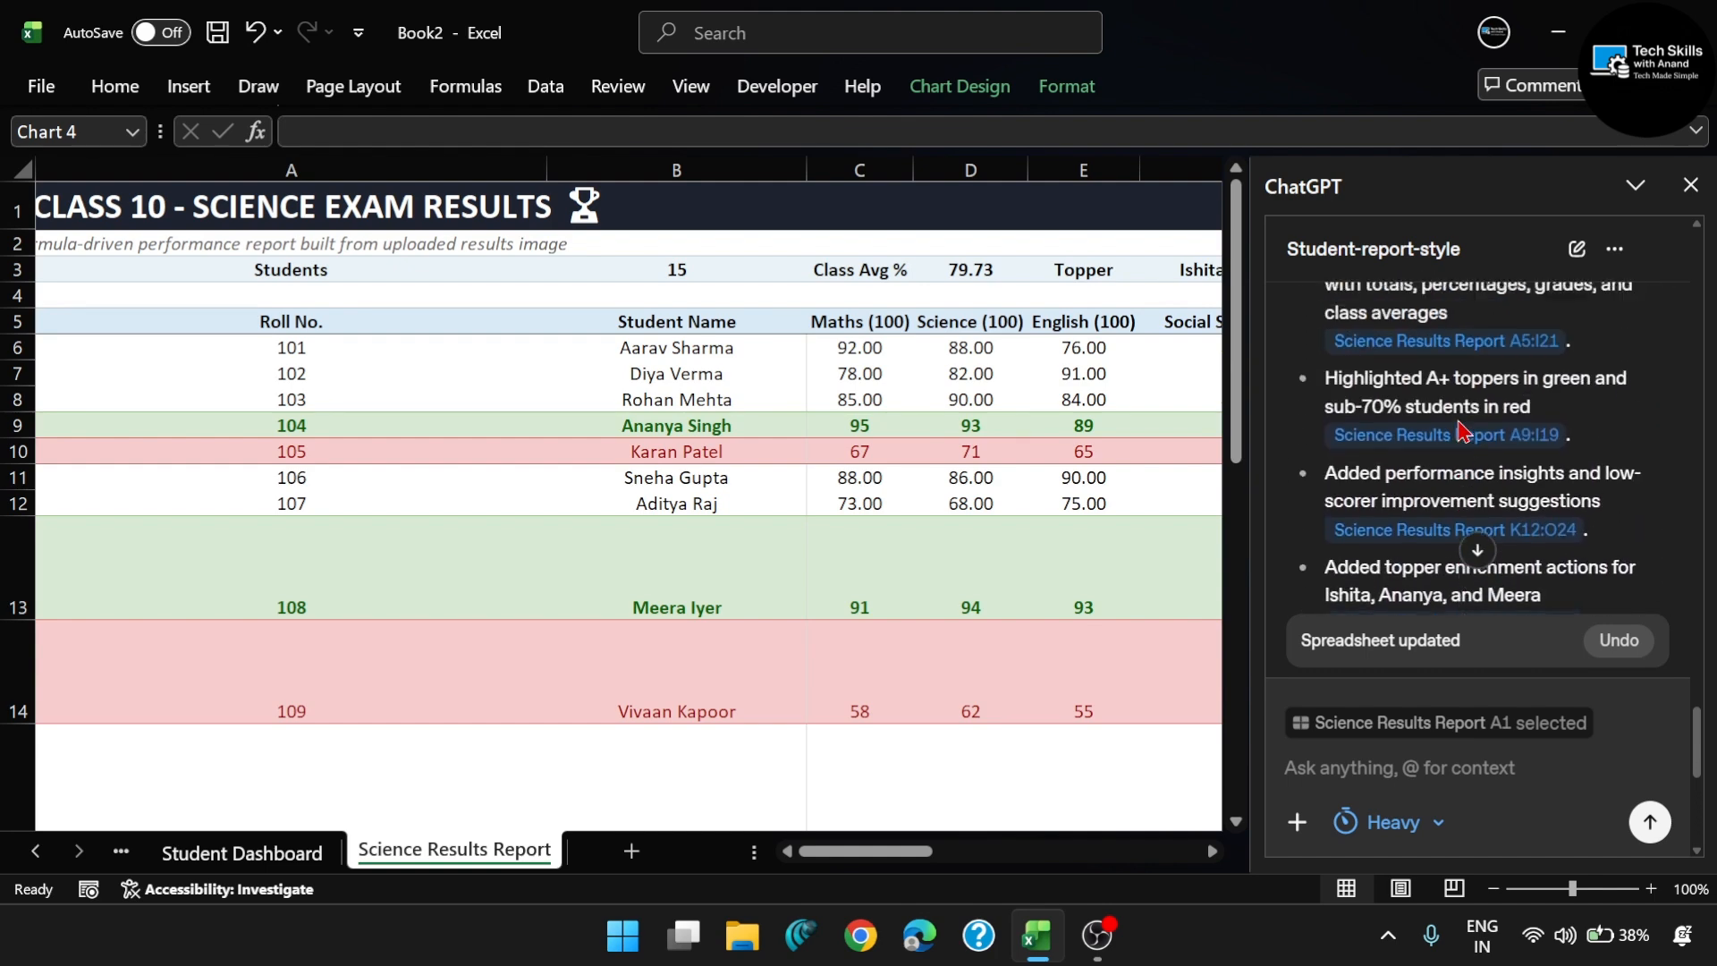
{"action": "scroll", "coordinate": [1461, 431], "scroll_direction": "up", "scroll_amount": 3}
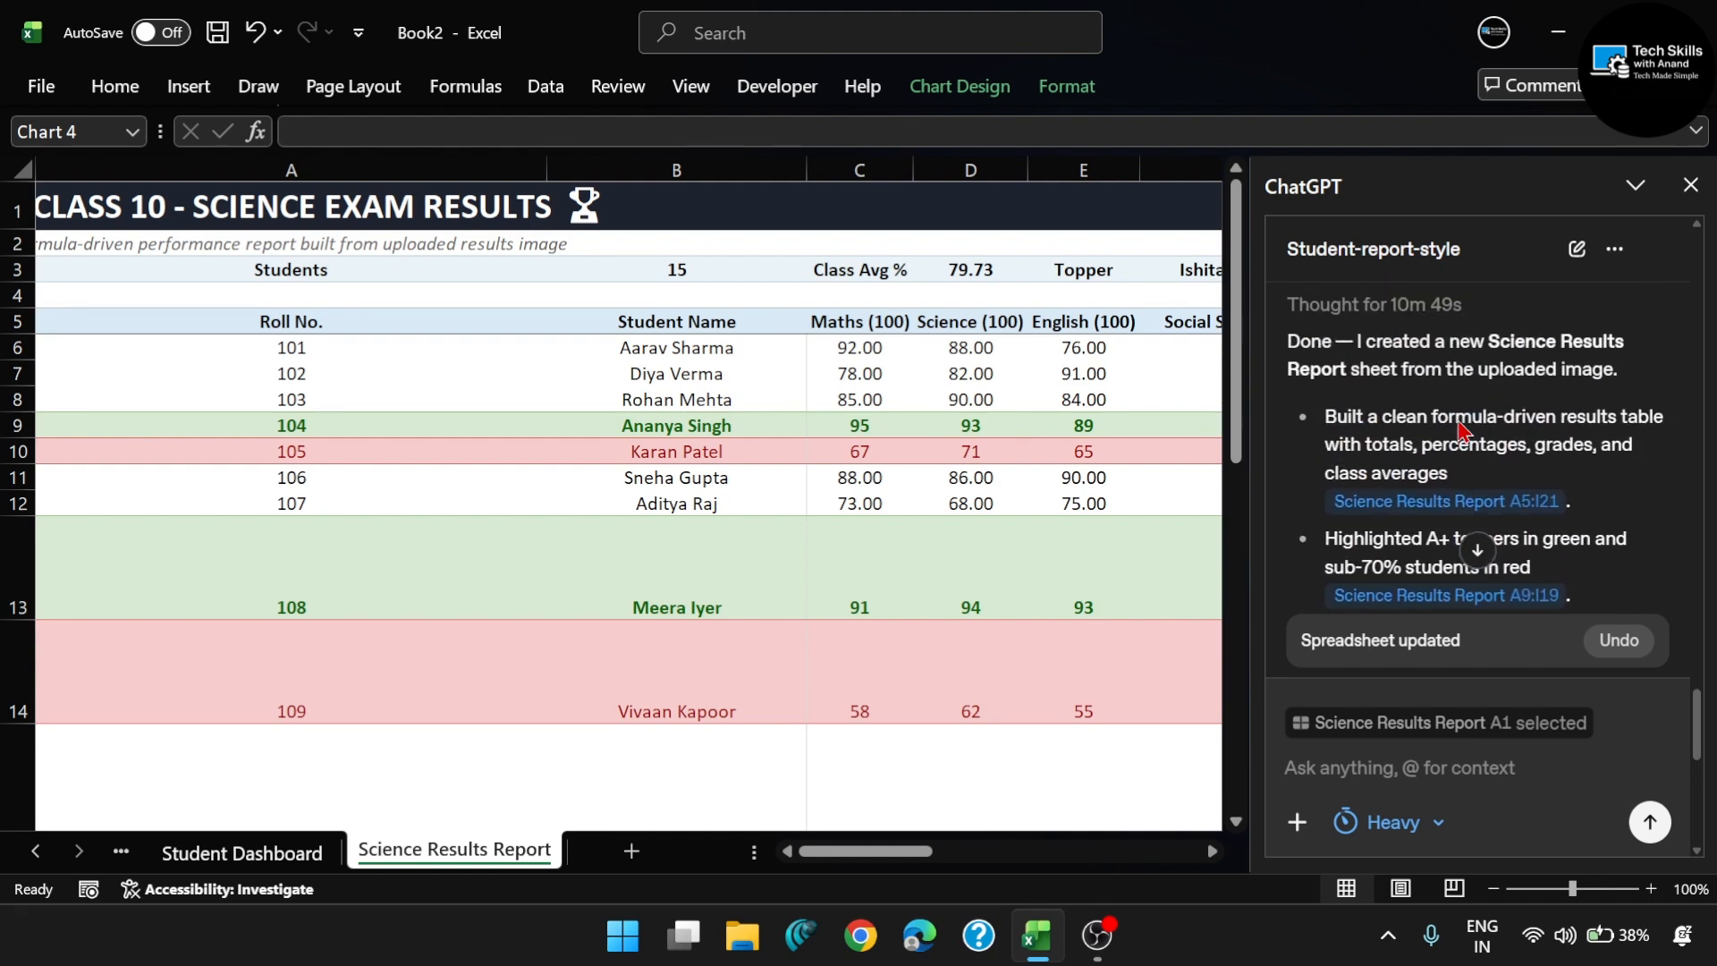
{"action": "scroll", "coordinate": [1512, 483], "scroll_direction": "down", "scroll_amount": 2}
{"action": "scroll", "coordinate": [1516, 501], "scroll_direction": "up", "scroll_amount": 1}
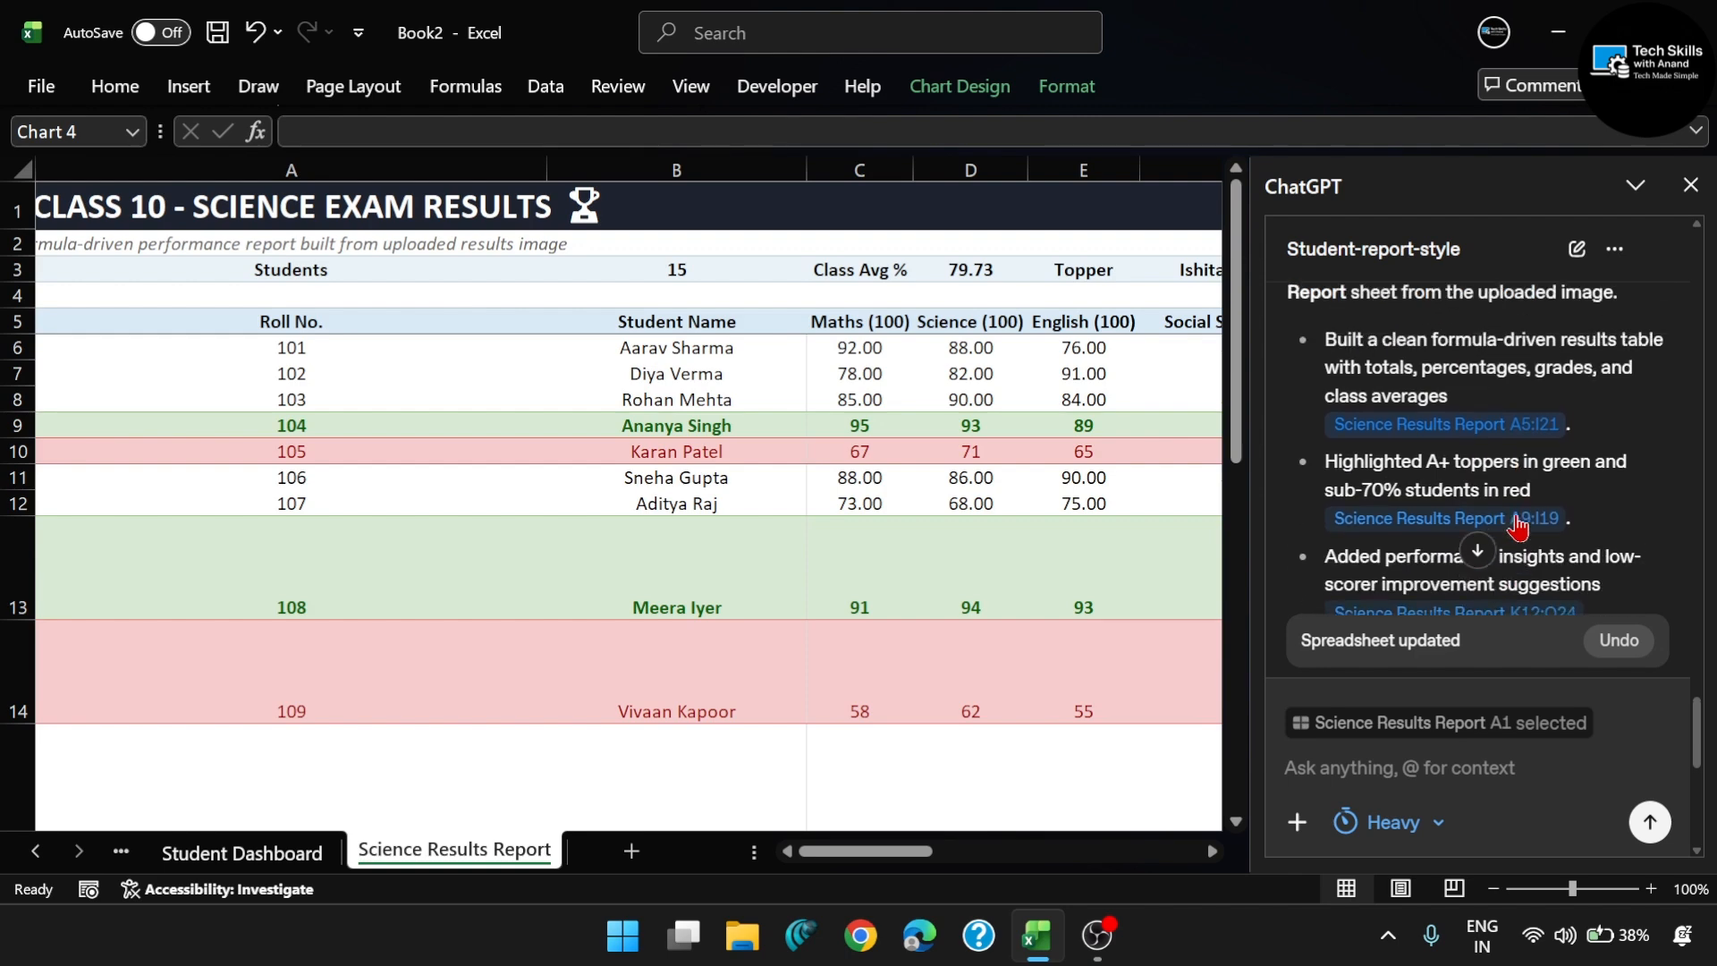
{"action": "scroll", "coordinate": [1517, 526], "scroll_direction": "down", "scroll_amount": 3}
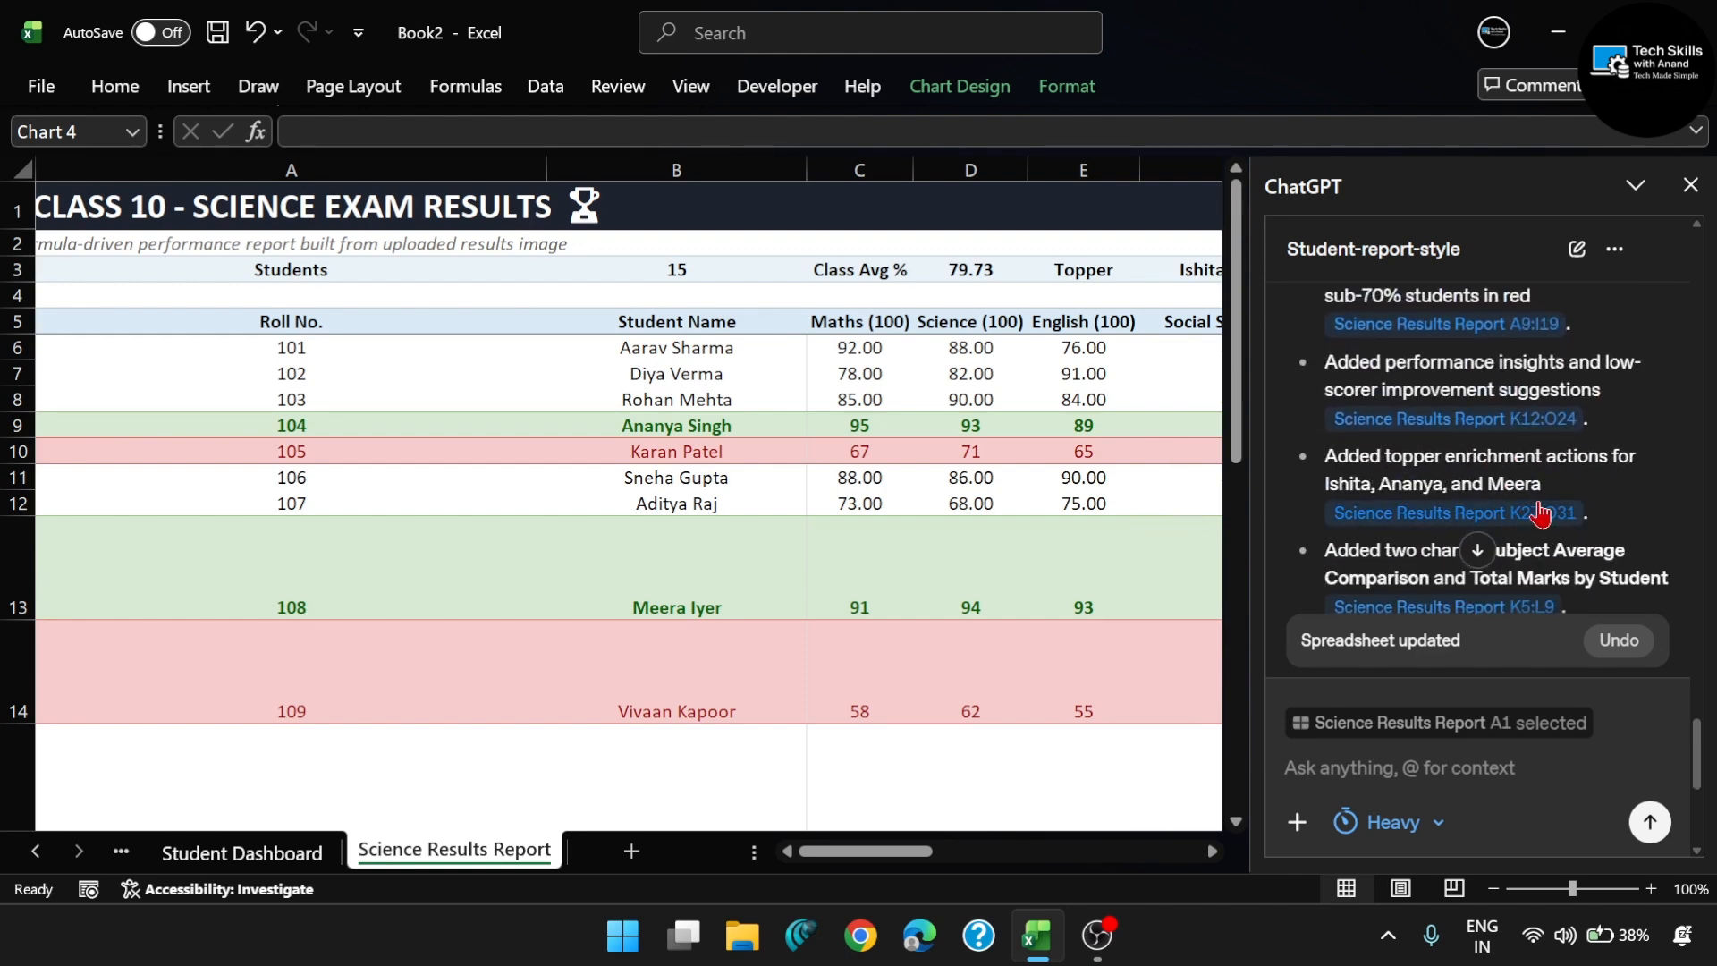
{"action": "scroll", "coordinate": [1538, 512], "scroll_direction": "down", "scroll_amount": 5}
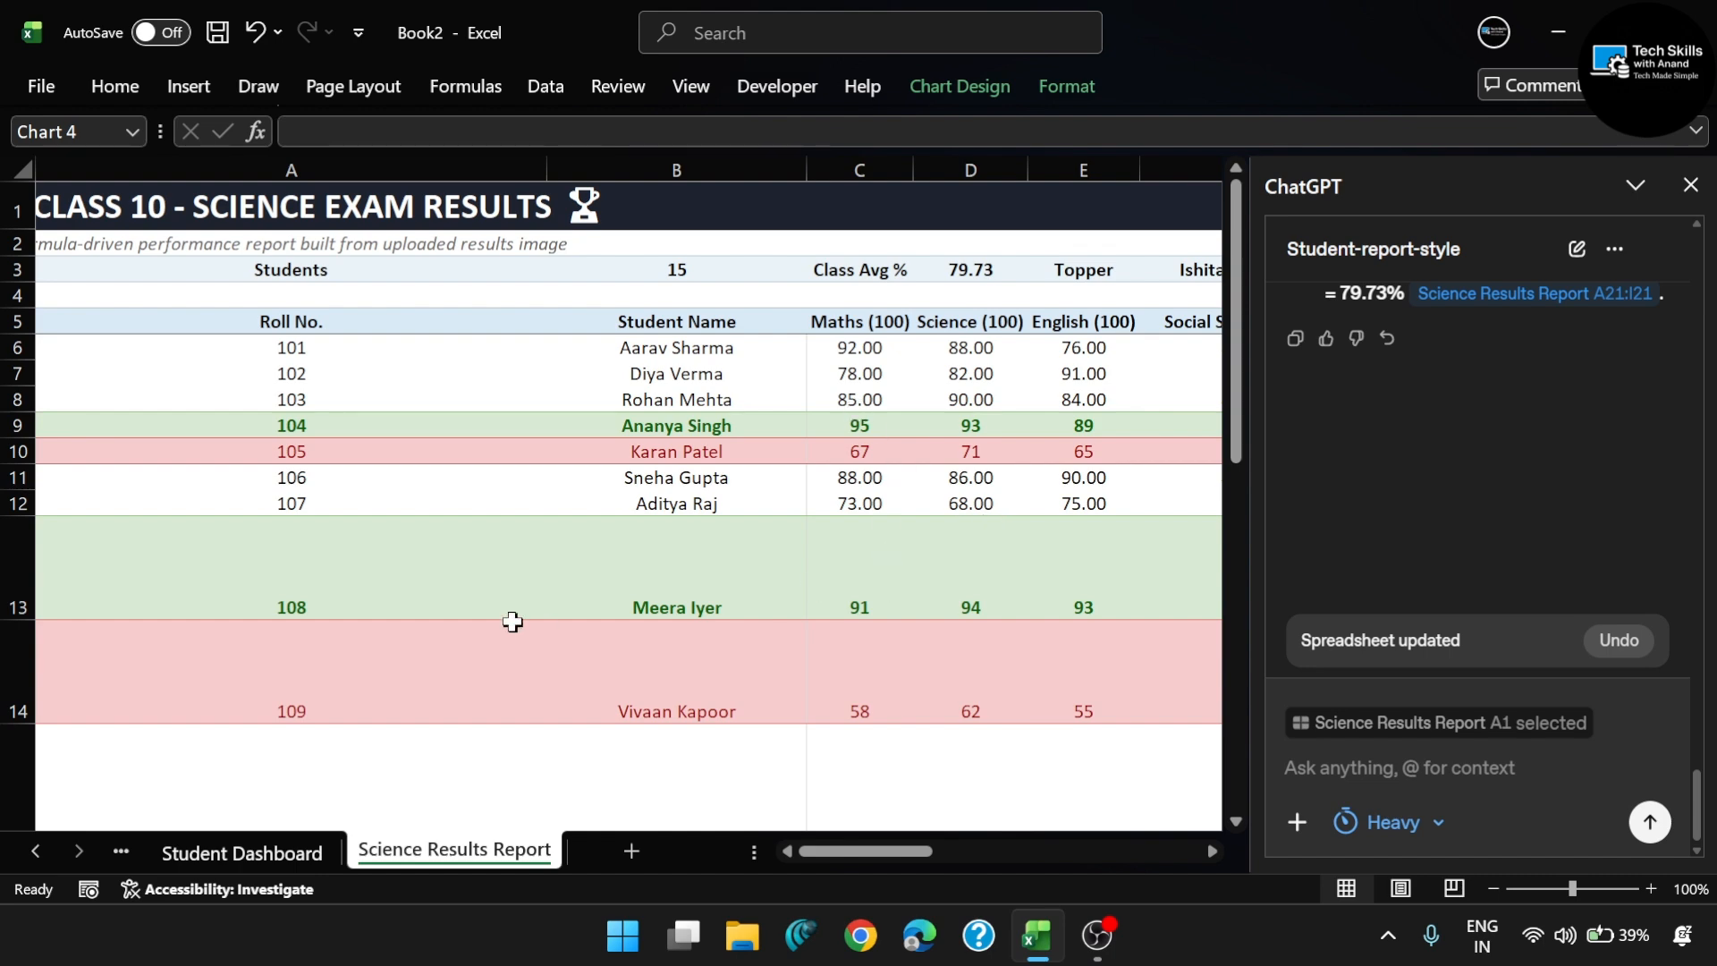
- Examine the Science Results Report sheet's marks table, highlighted students, subject averages, performance insights and improvement suggestions
{"action": "scroll", "coordinate": [755, 590], "scroll_direction": "right", "scroll_amount": 3}
{"action": "scroll", "coordinate": [757, 592], "scroll_direction": "down", "scroll_amount": 3, "text": "ctrl"}
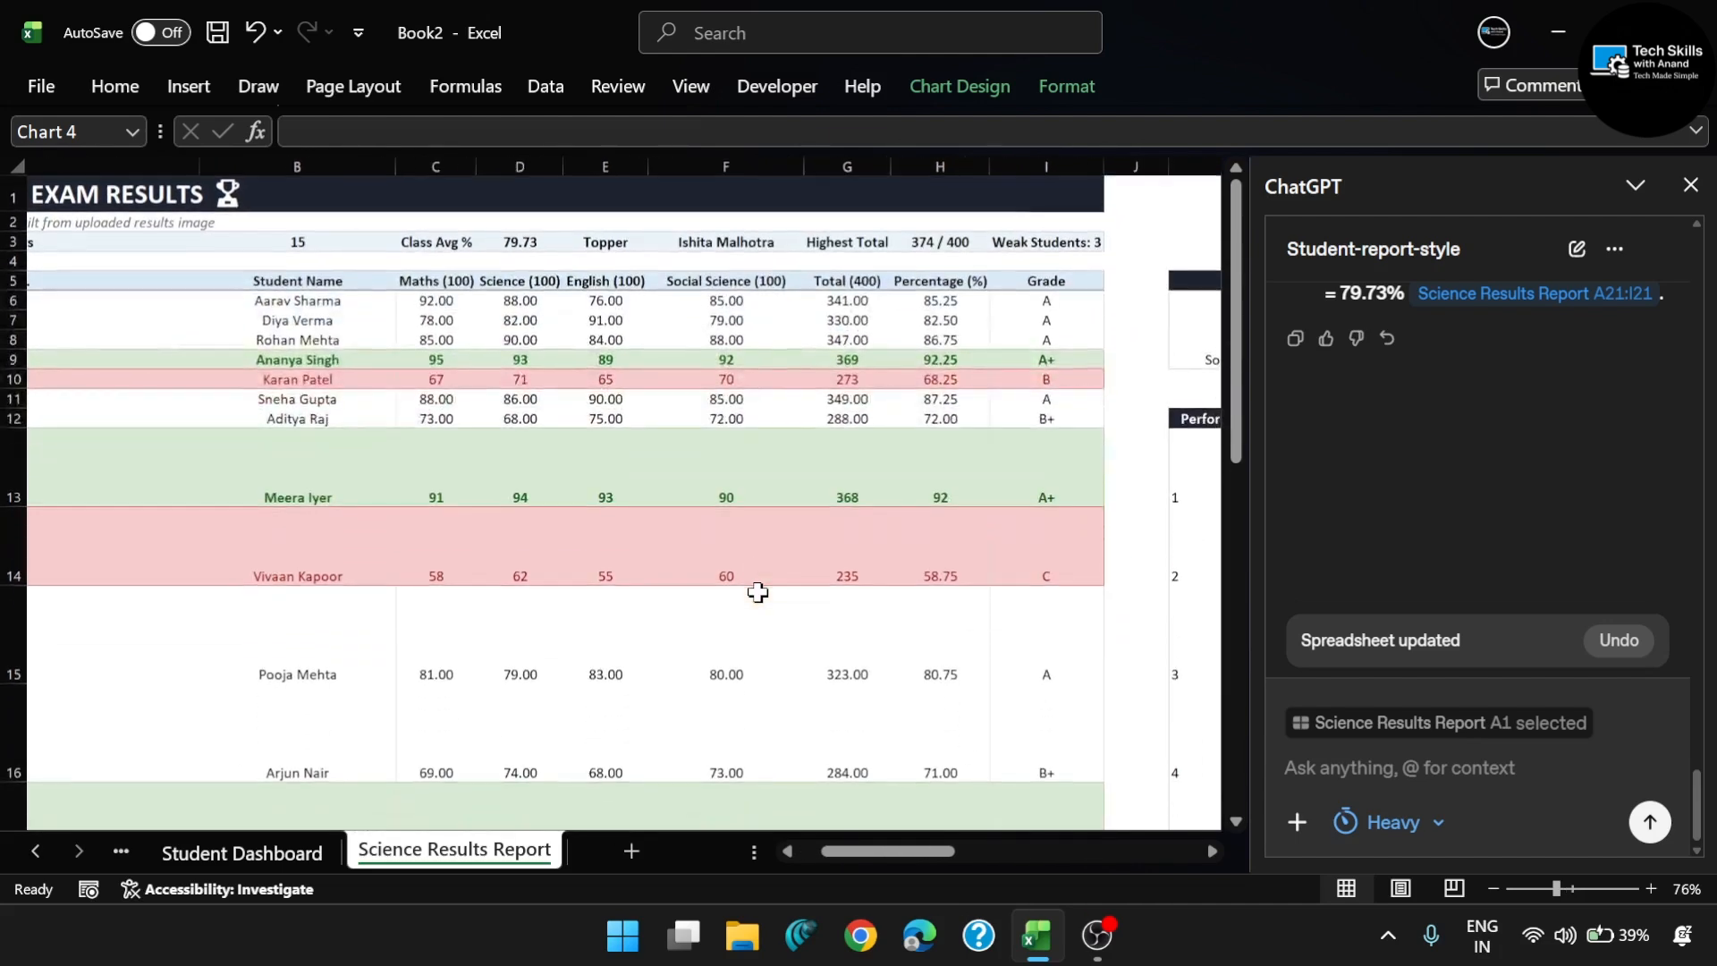
{"action": "scroll", "coordinate": [757, 592], "scroll_direction": "down", "scroll_amount": 4}
{"action": "scroll", "coordinate": [757, 592], "scroll_direction": "right", "scroll_amount": 6}
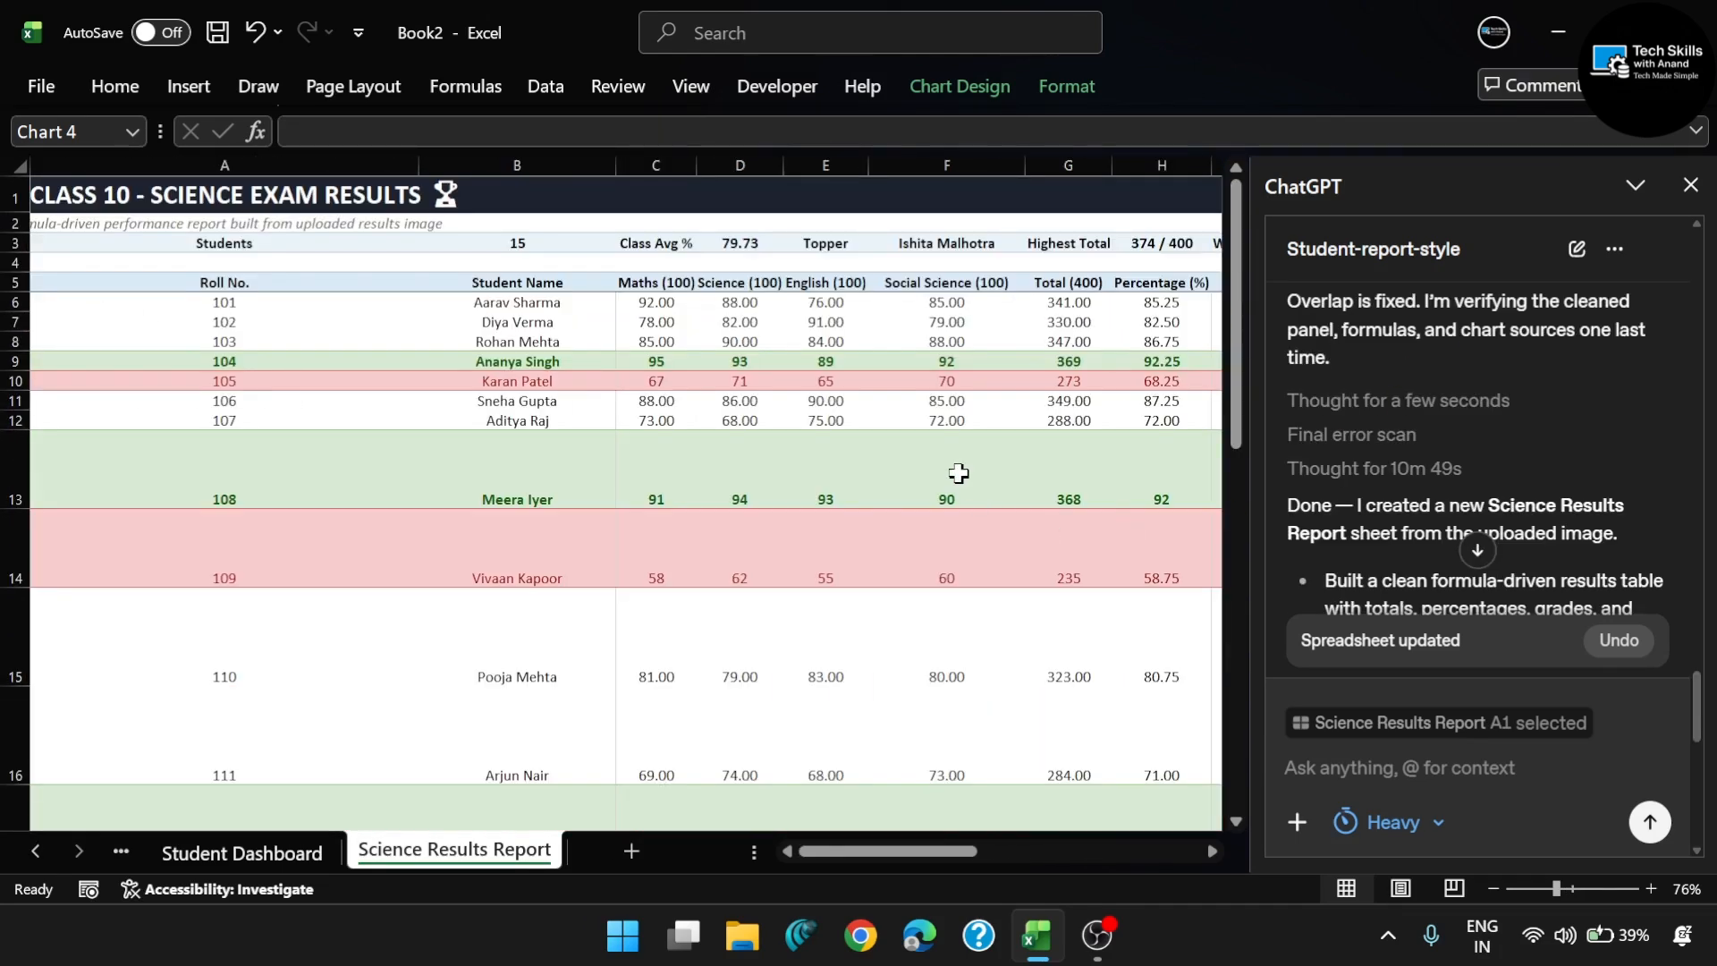
{"action": "scroll", "coordinate": [1113, 543], "scroll_direction": "right", "scroll_amount": 4}
{"action": "scroll", "coordinate": [1114, 543], "scroll_direction": "right", "scroll_amount": 3}
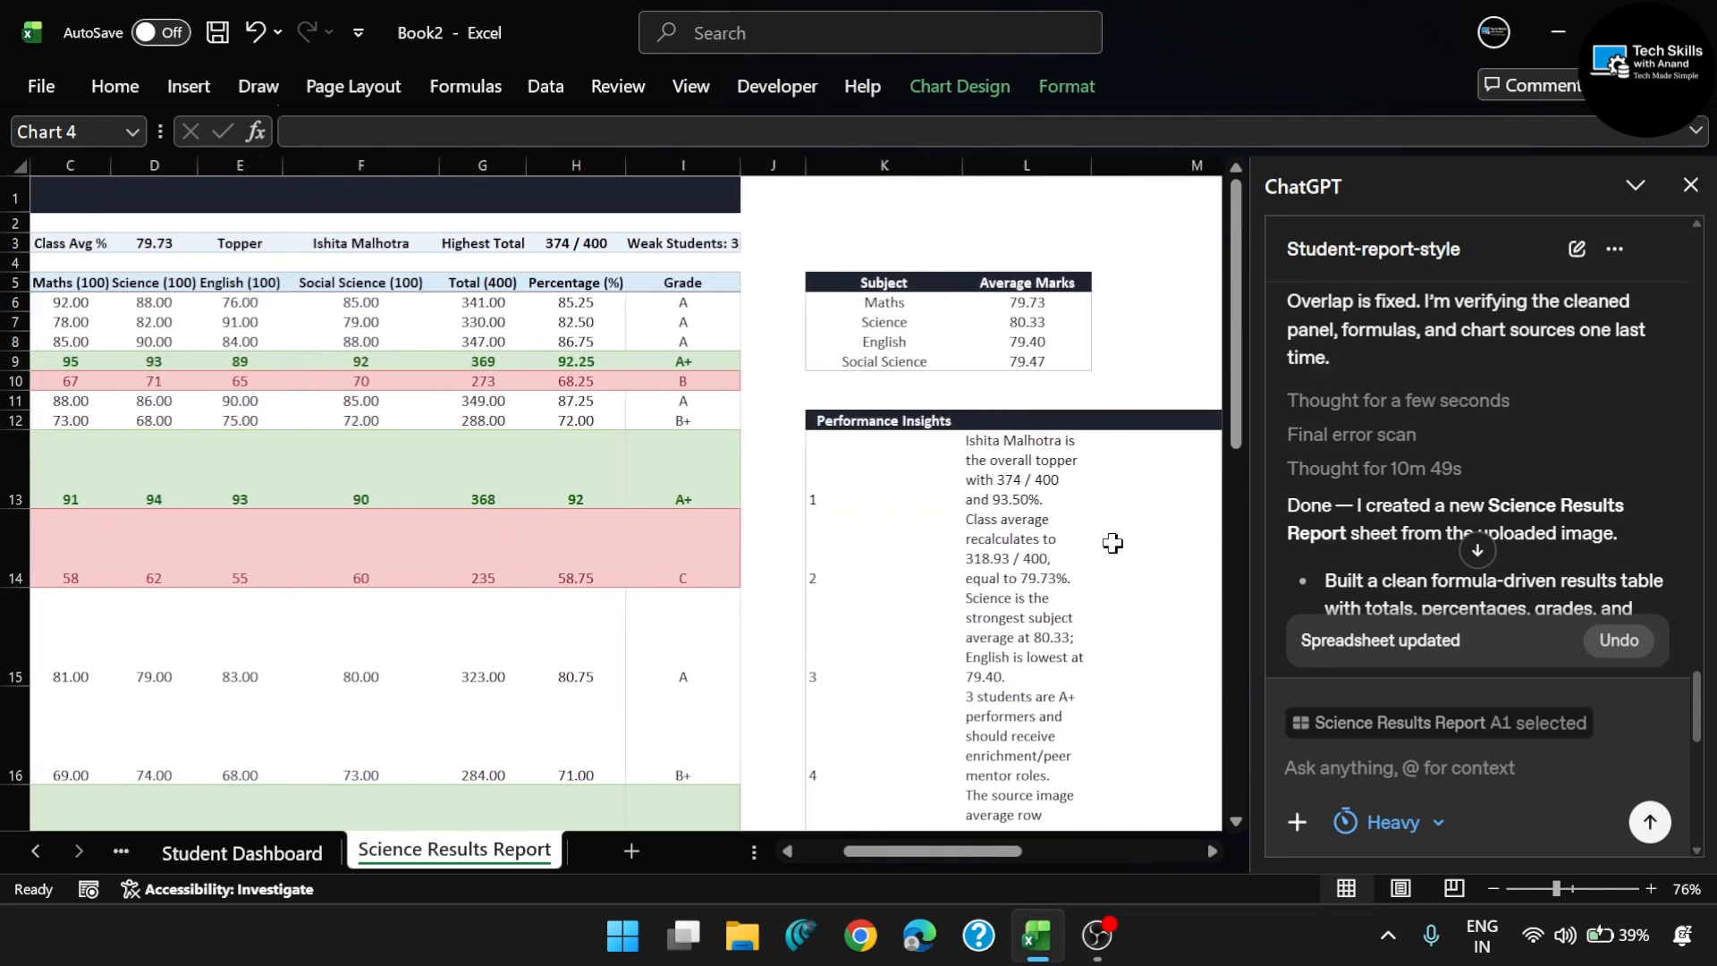
{"action": "scroll", "coordinate": [1013, 617], "scroll_direction": "down", "scroll_amount": 4}
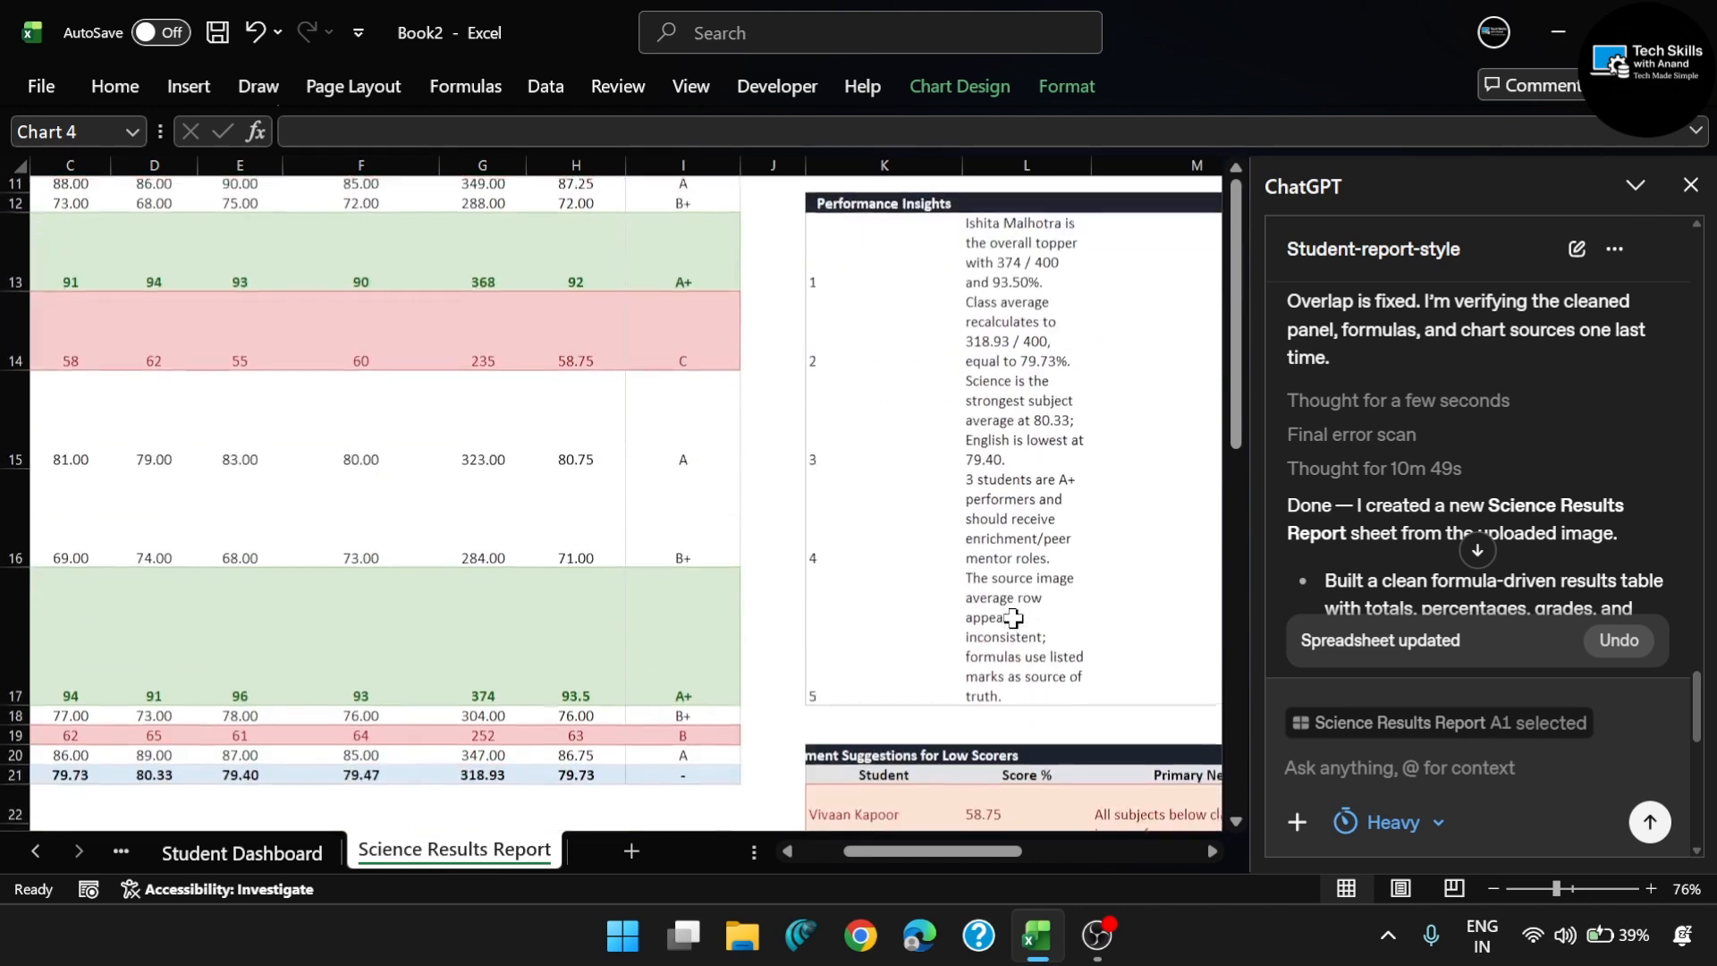
{"action": "scroll", "coordinate": [963, 517], "scroll_direction": "right", "scroll_amount": 5}
{"action": "scroll", "coordinate": [962, 517], "scroll_direction": "up", "scroll_amount": 3}
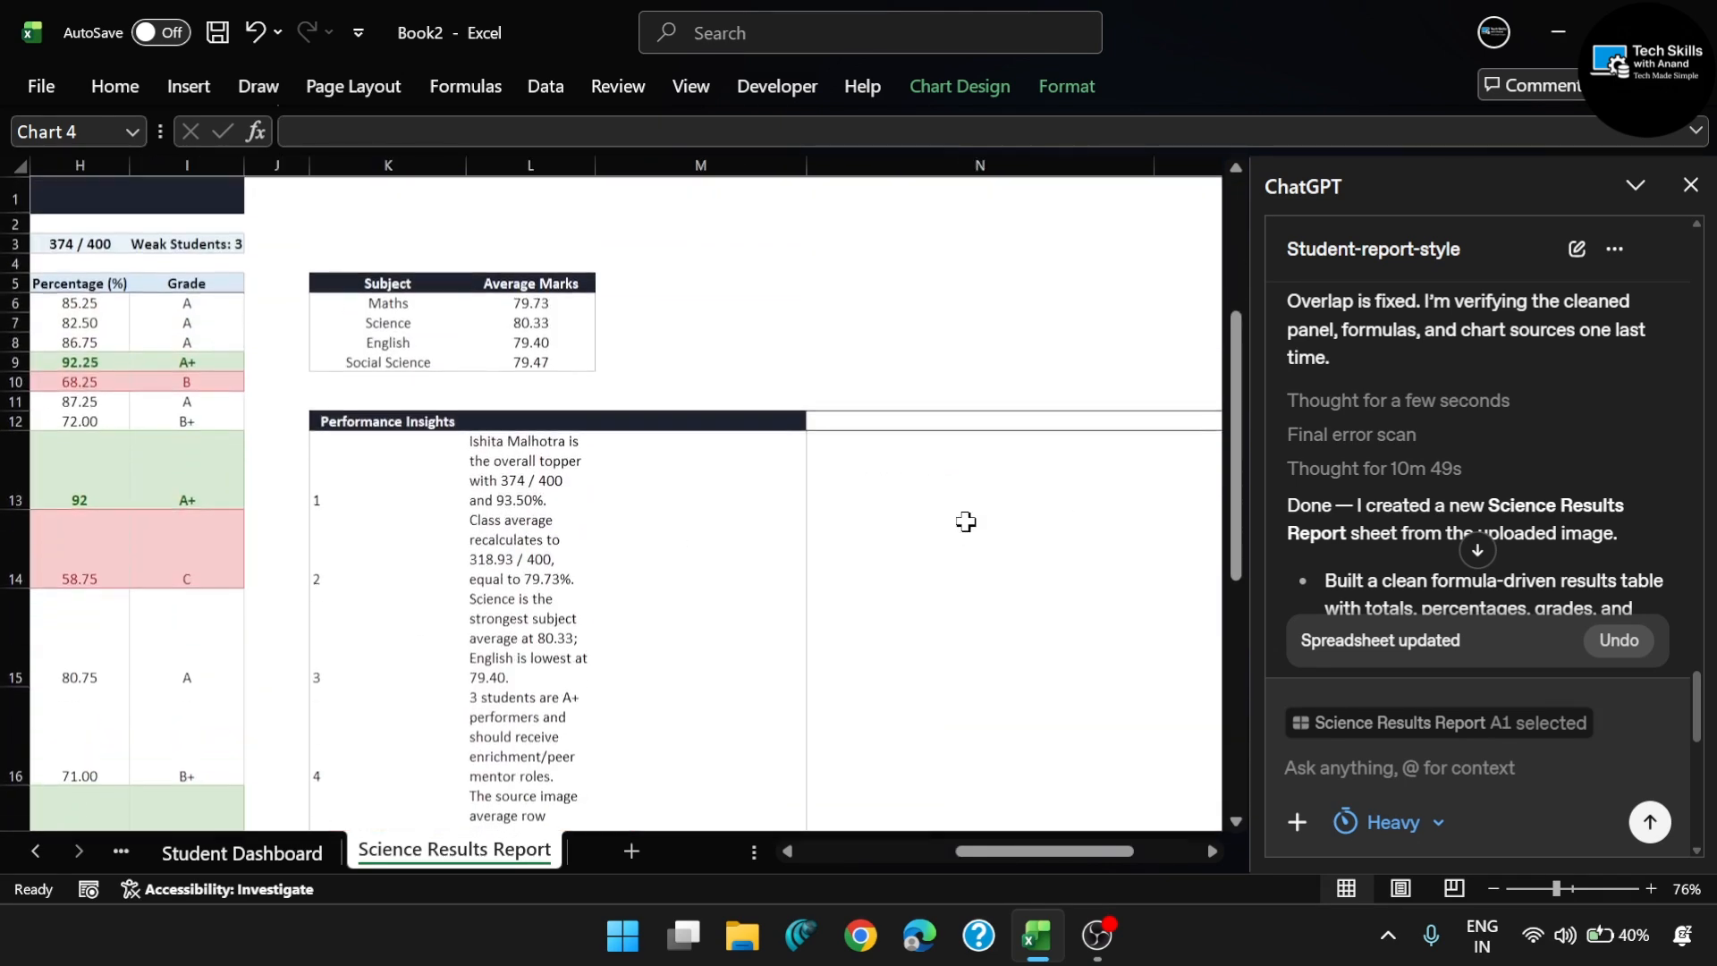
{"action": "scroll", "coordinate": [965, 522], "scroll_direction": "down", "scroll_amount": 3}
{"action": "scroll", "coordinate": [966, 522], "scroll_direction": "down", "scroll_amount": 5}
{"action": "scroll", "coordinate": [966, 522], "scroll_direction": "right", "scroll_amount": 3}
{"action": "scroll", "coordinate": [965, 521], "scroll_direction": "left", "scroll_amount": 2}
{"action": "scroll", "coordinate": [961, 518], "scroll_direction": "up", "scroll_amount": 5}
{"action": "scroll", "coordinate": [962, 519], "scroll_direction": "left", "scroll_amount": 1}
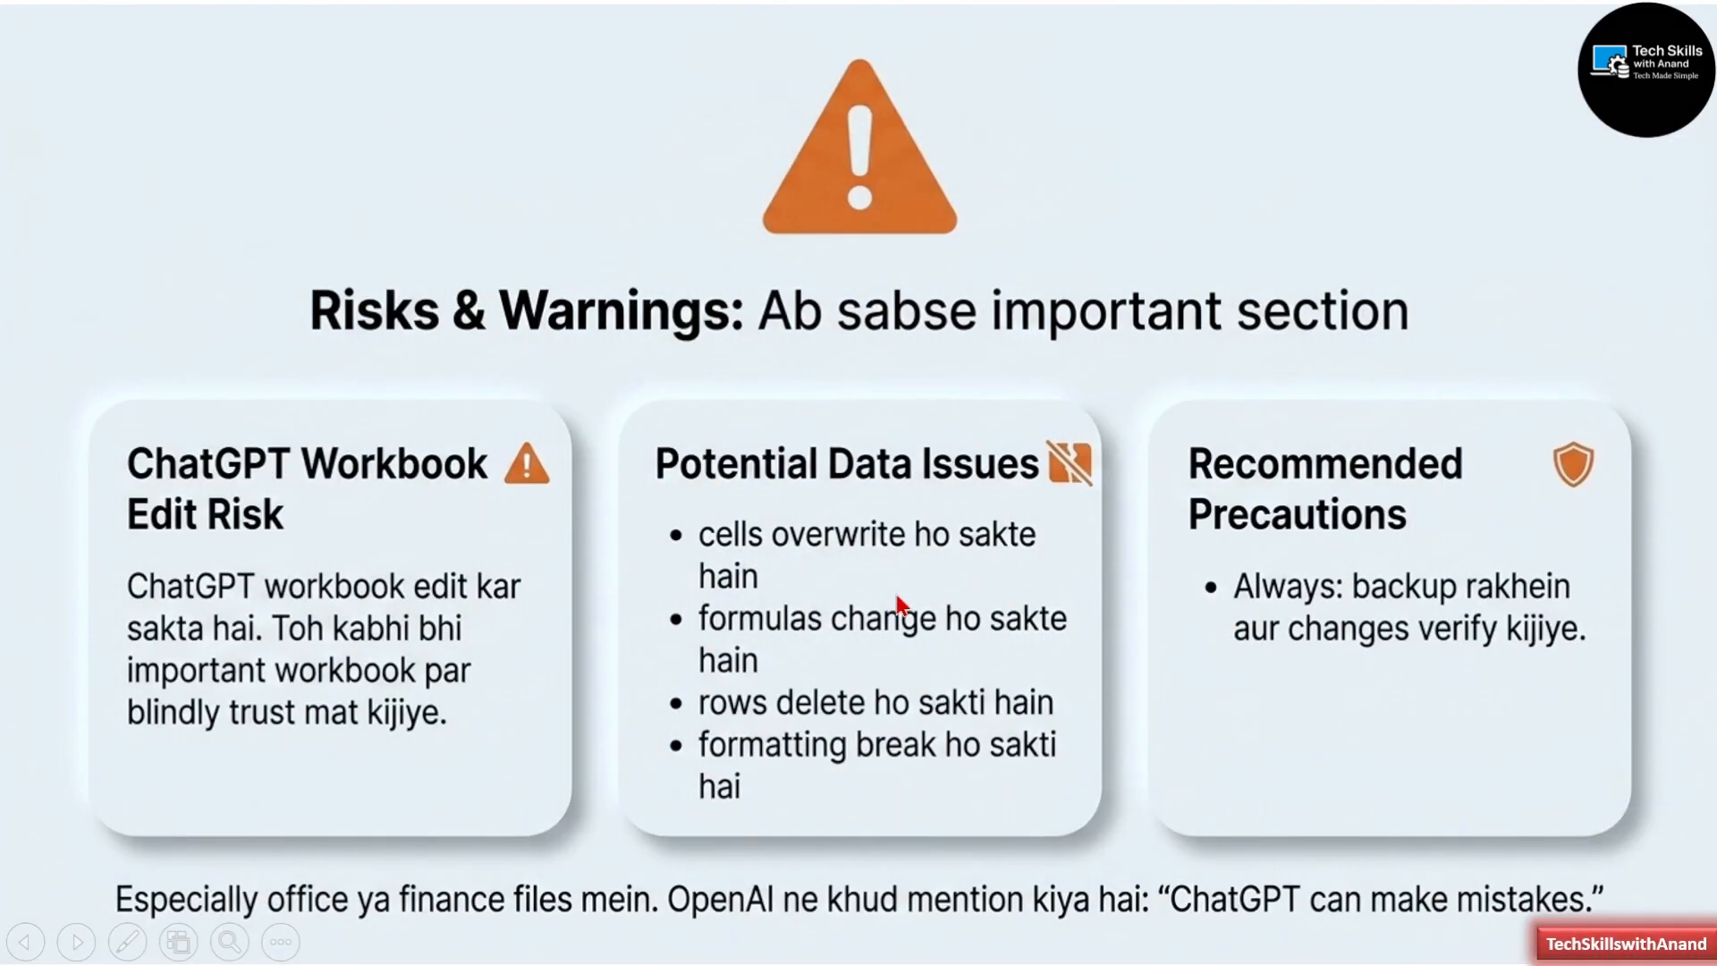